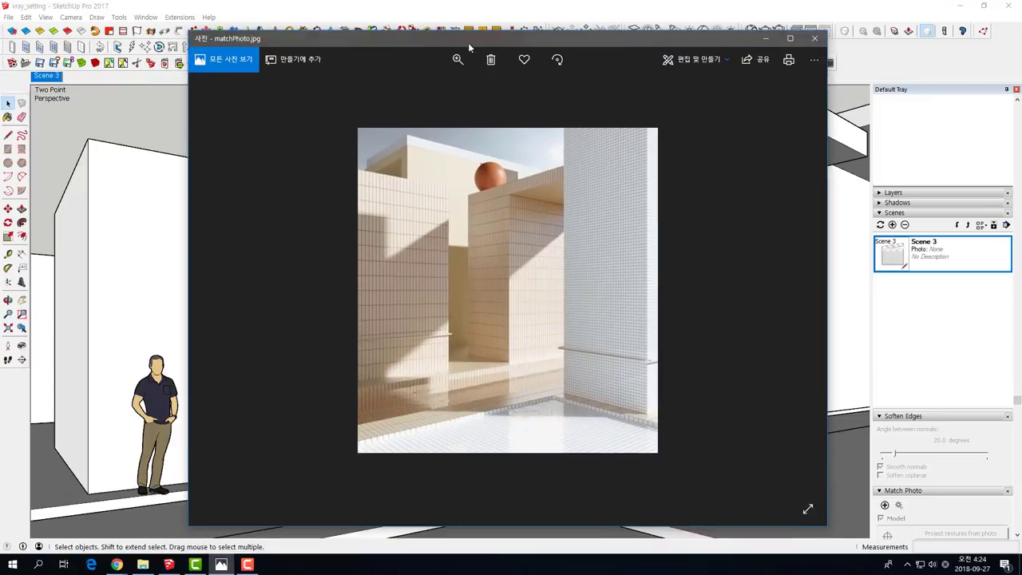
# Compare the matchPhoto.jpg reference with the model, then put the photo away to reveal Scene 3.
pyautogui.moveTo(468, 46); pyautogui.dragTo(445, 50)
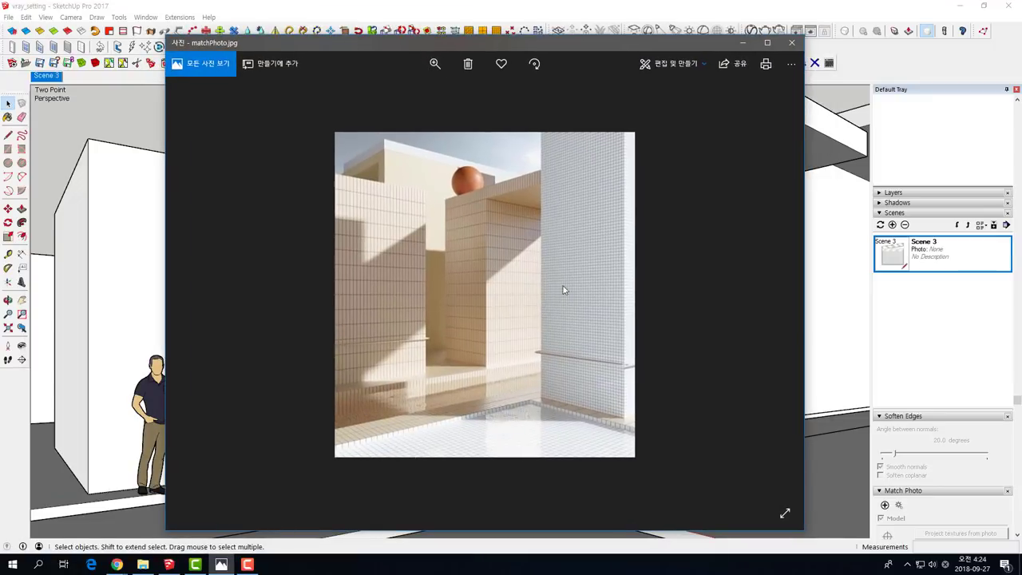
pyautogui.moveTo(525, 46); pyautogui.dragTo(461, 36)
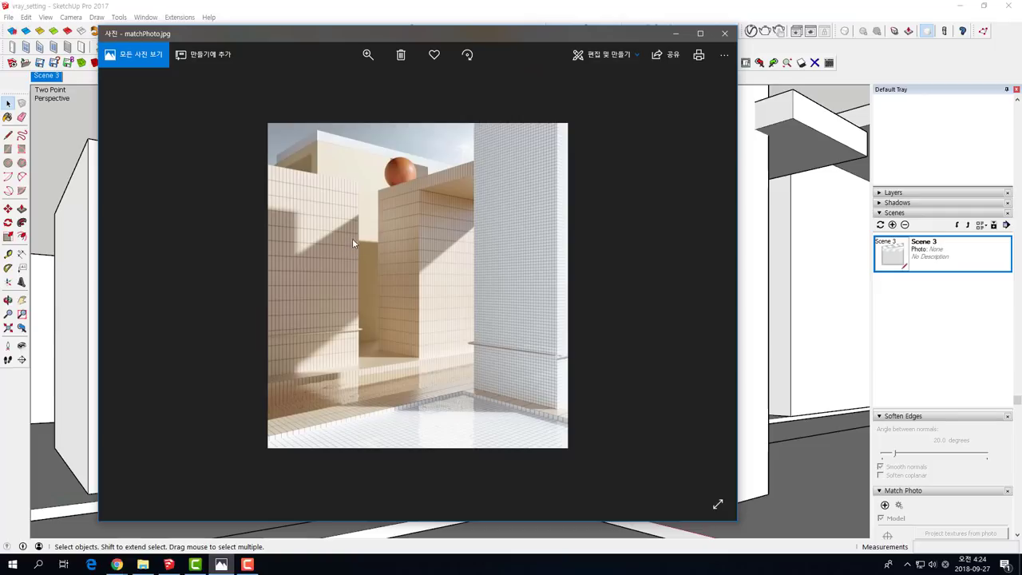
pyautogui.moveTo(452, 44)
pyautogui.mouseDown()
pyautogui.moveTo(697, 101)
pyautogui.moveTo(514, 49)
pyautogui.moveTo(472, 52)
pyautogui.mouseUp()
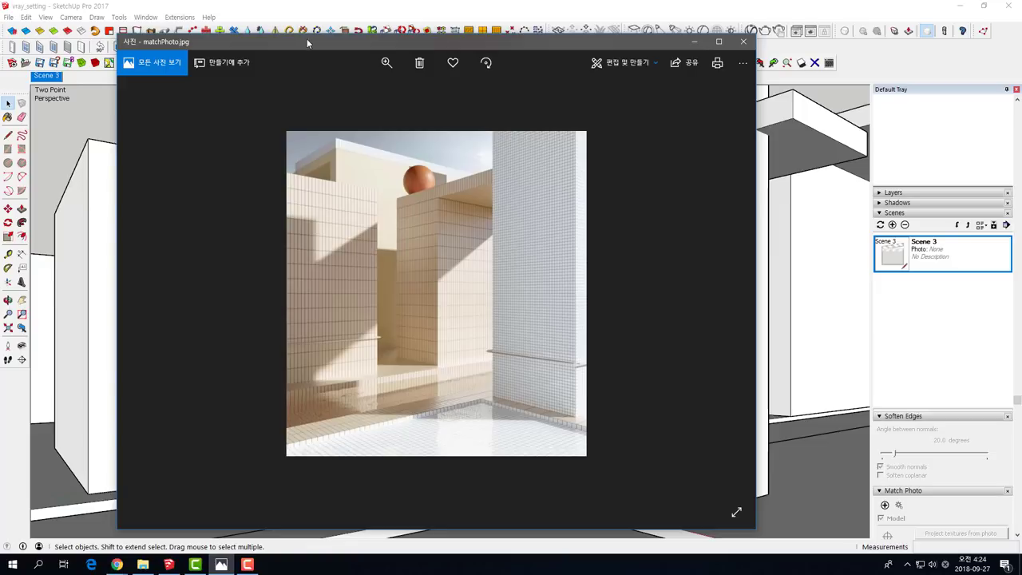
pyautogui.click(222, 565)
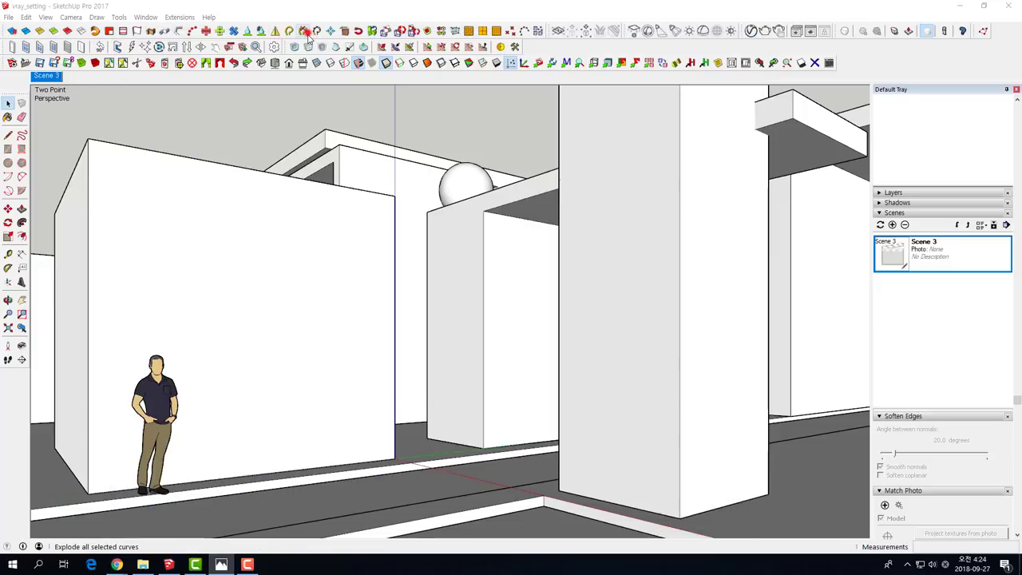
pyautogui.click(223, 565)
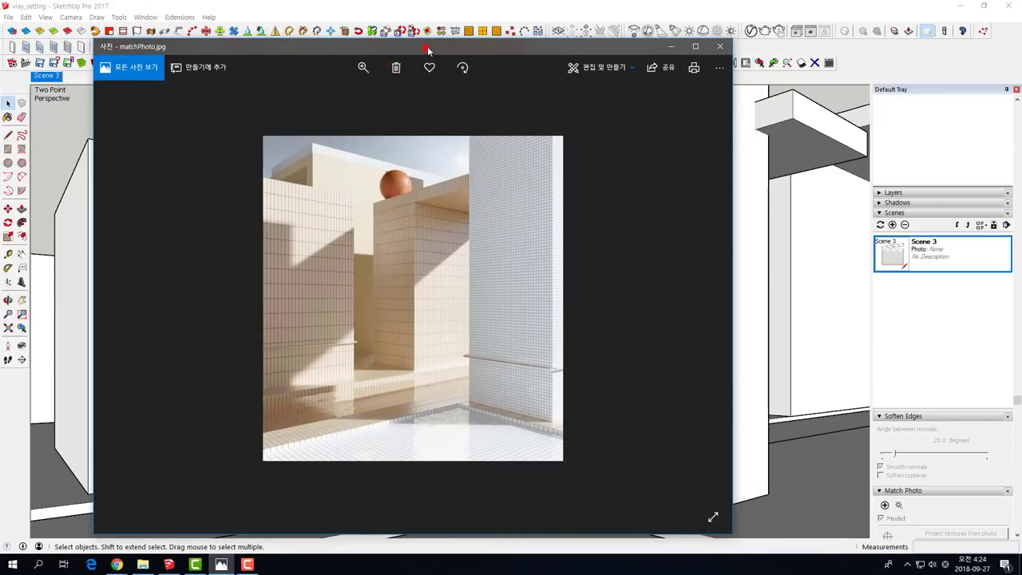
pyautogui.moveTo(426, 41); pyautogui.dragTo(464, 40)
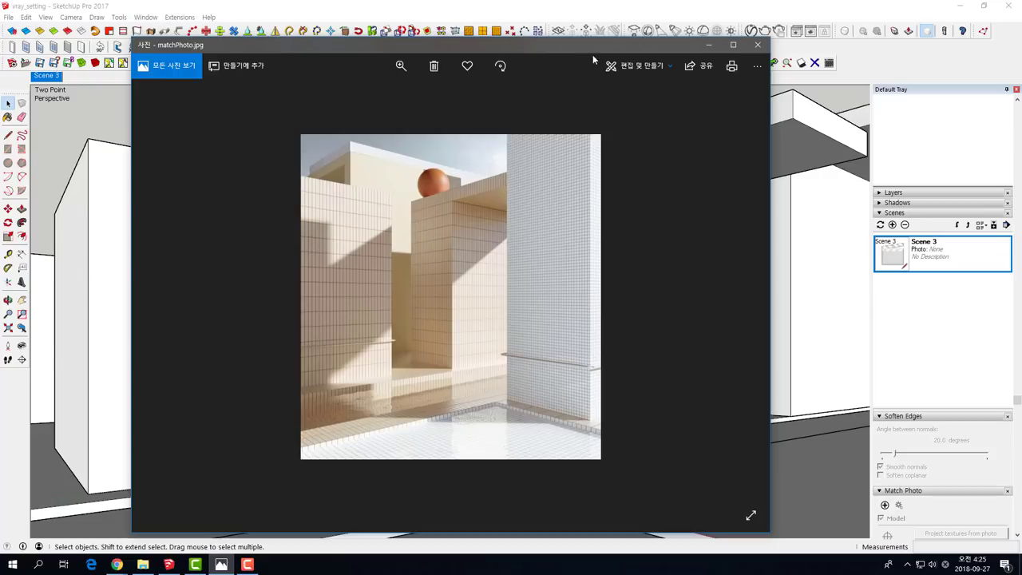
pyautogui.moveTo(588, 46); pyautogui.dragTo(551, 45)
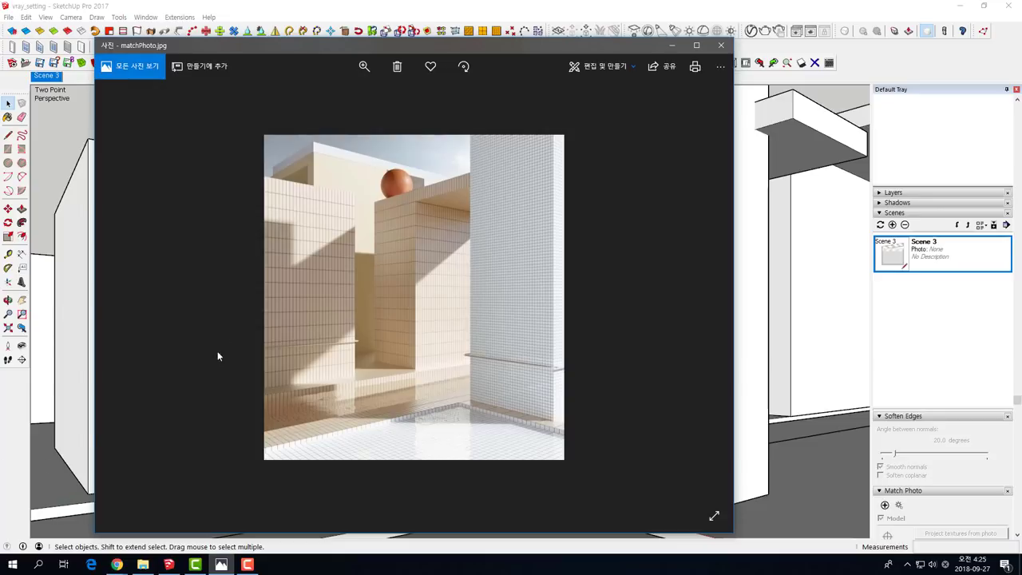
pyautogui.moveTo(472, 46)
pyautogui.mouseDown()
pyautogui.moveTo(70, 50)
pyautogui.moveTo(111, 59)
pyautogui.moveTo(383, 56)
pyautogui.mouseUp()
pyautogui.moveTo(534, 49)
pyautogui.mouseDown()
pyautogui.moveTo(486, 67)
pyautogui.moveTo(462, 92)
pyautogui.moveTo(342, 97)
pyautogui.mouseUp()
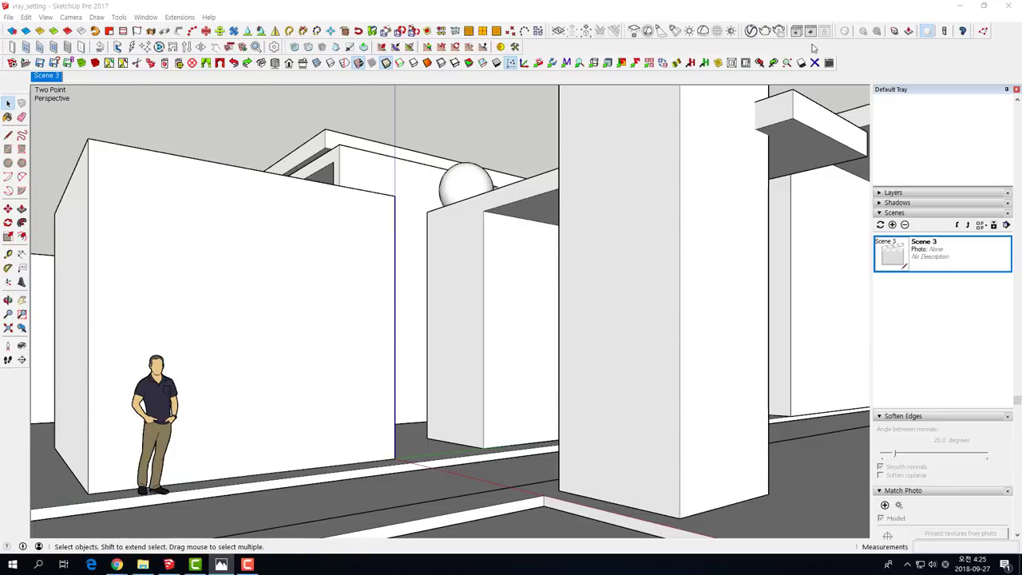
# Open the V-Ray Asset Editor and render Scene 3 in the 800 x 450 frame buffer.
pyautogui.click(751, 32)
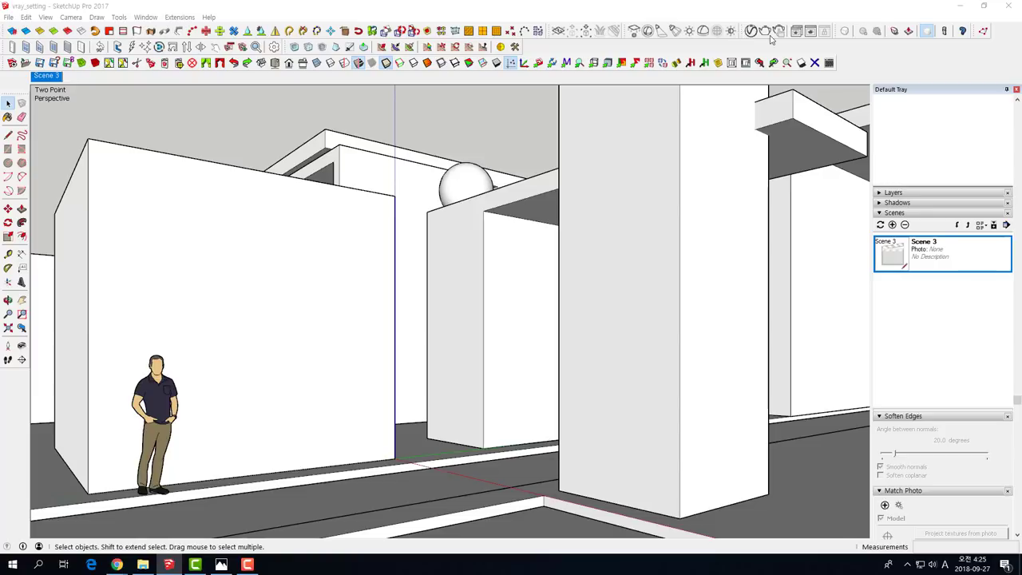
pyautogui.click(751, 32)
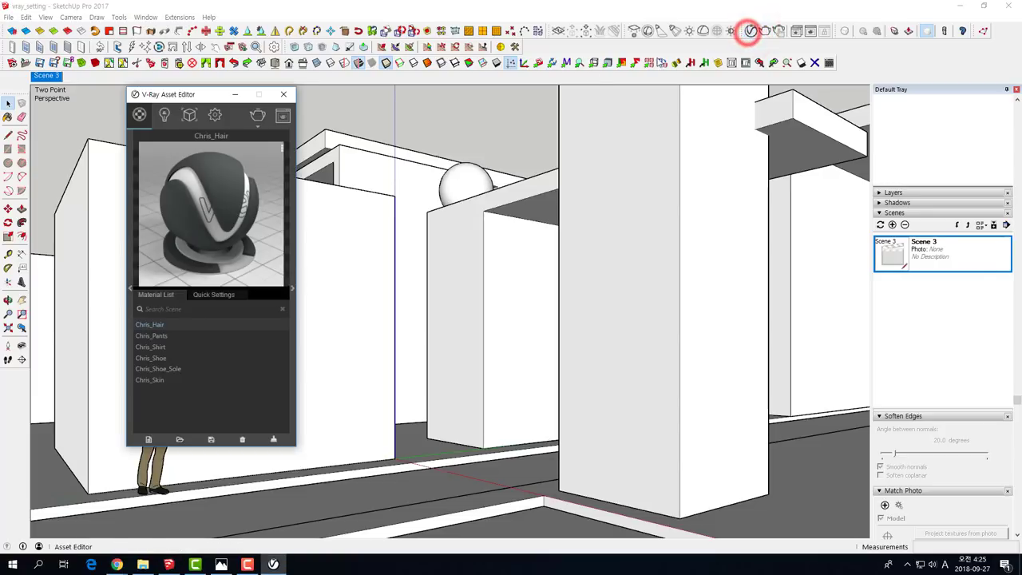
pyautogui.click(191, 91)
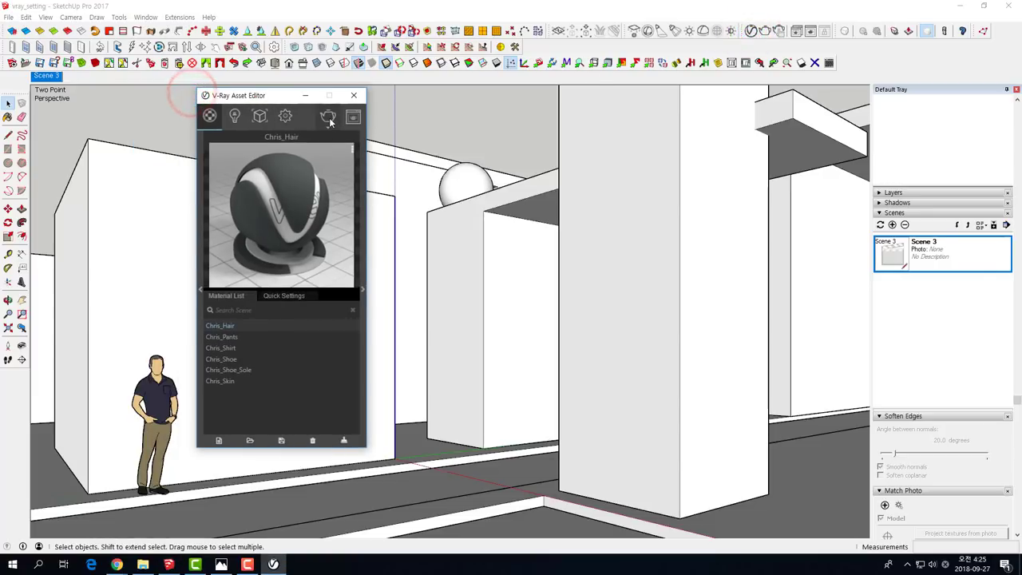
pyautogui.click(330, 118)
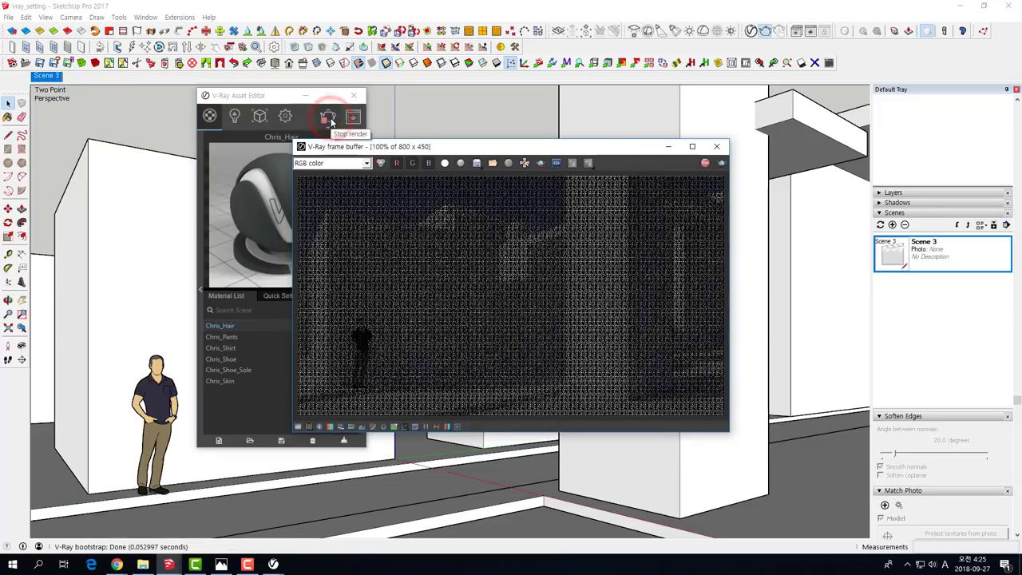
# Let the white courtyard render finish while moving the frame buffer to reveal the log.
pyautogui.moveTo(610, 145); pyautogui.dragTo(560, 121)
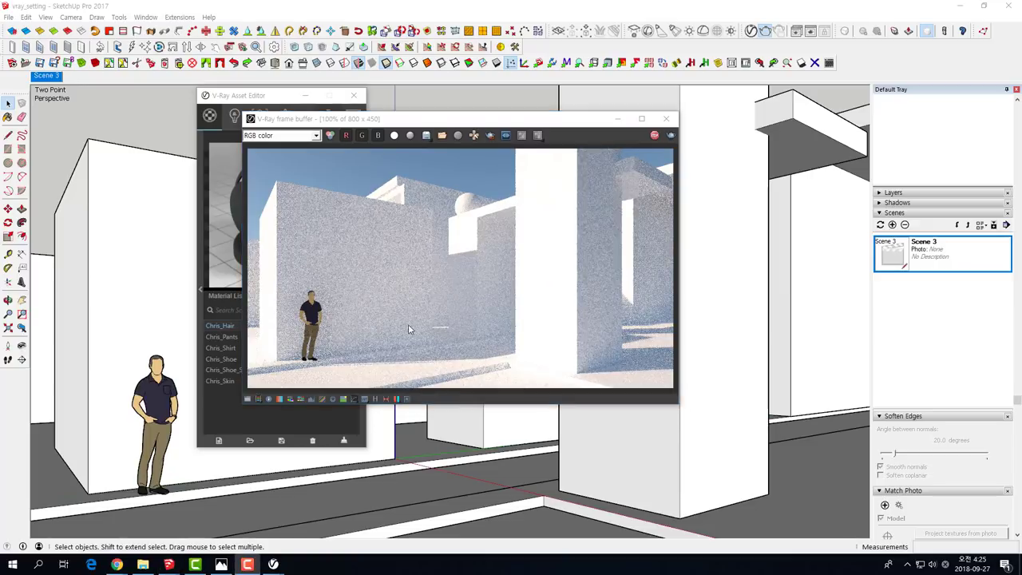
pyautogui.moveTo(510, 119); pyautogui.dragTo(505, 86)
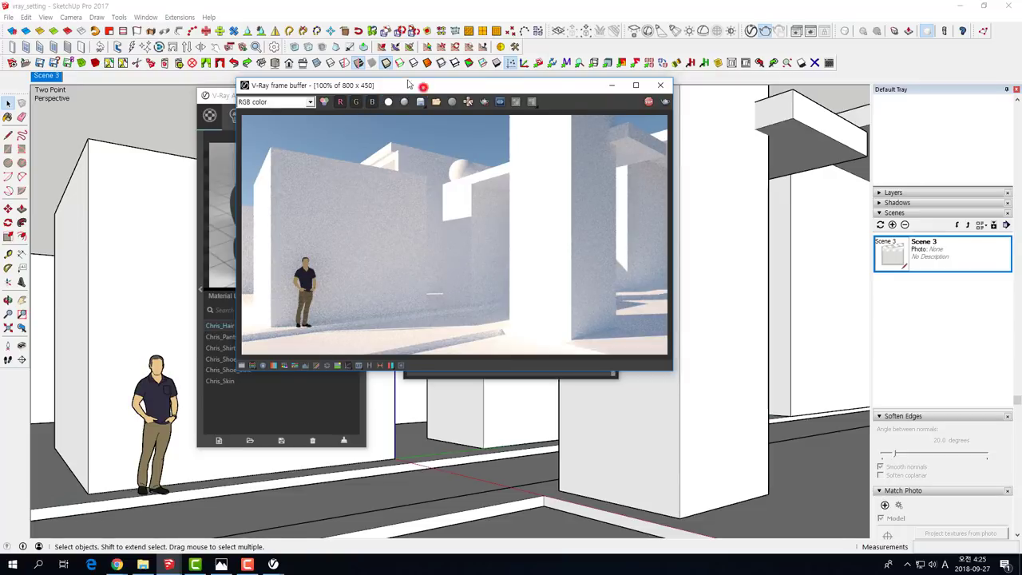
pyautogui.moveTo(416, 86); pyautogui.dragTo(314, 70)
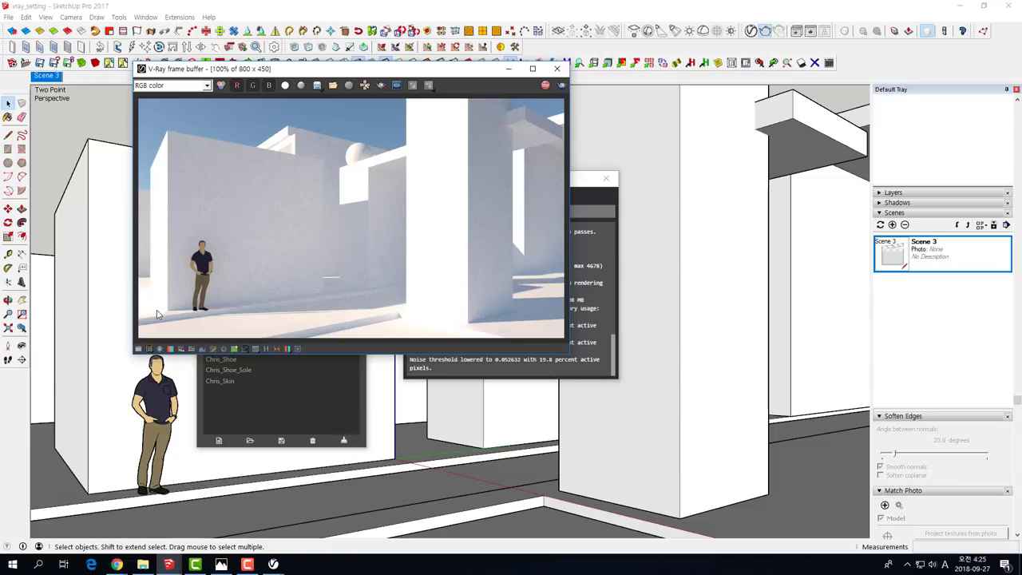
pyautogui.moveTo(439, 78); pyautogui.dragTo(423, 65)
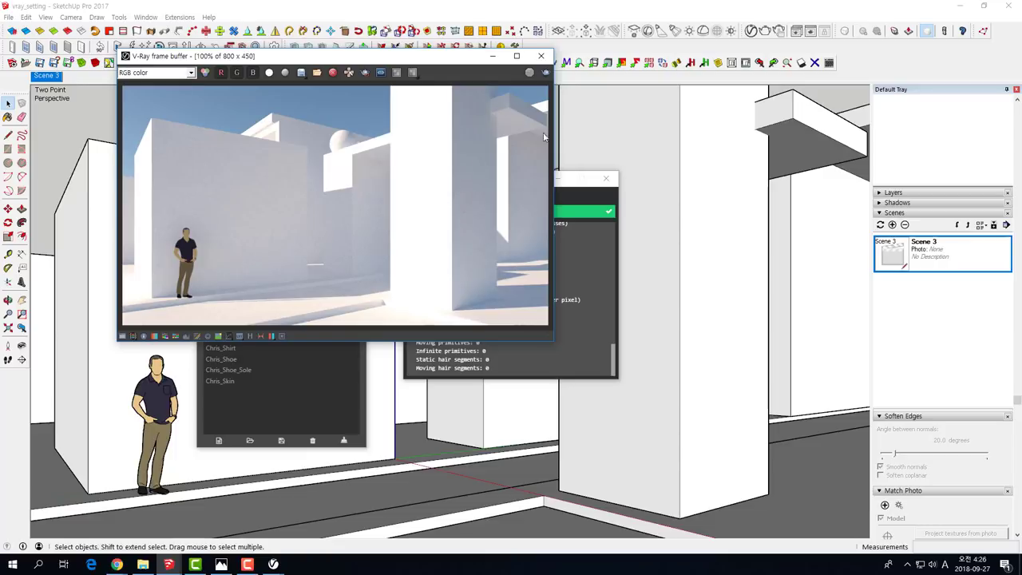
pyautogui.moveTo(410, 59); pyautogui.dragTo(379, 60)
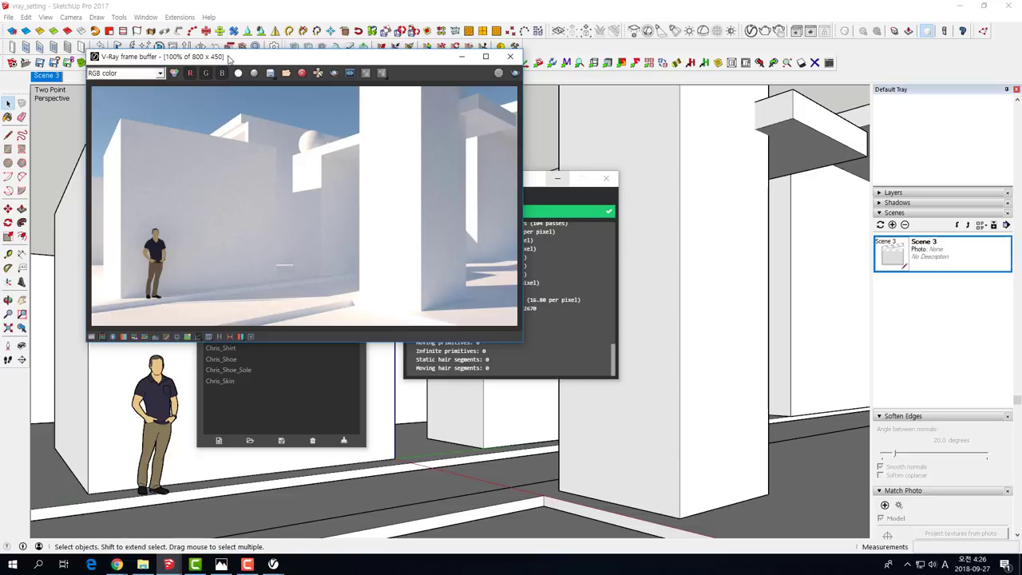
pyautogui.moveTo(227, 57)
pyautogui.mouseDown()
pyautogui.moveTo(358, 106)
pyautogui.moveTo(472, 99)
pyautogui.mouseUp()
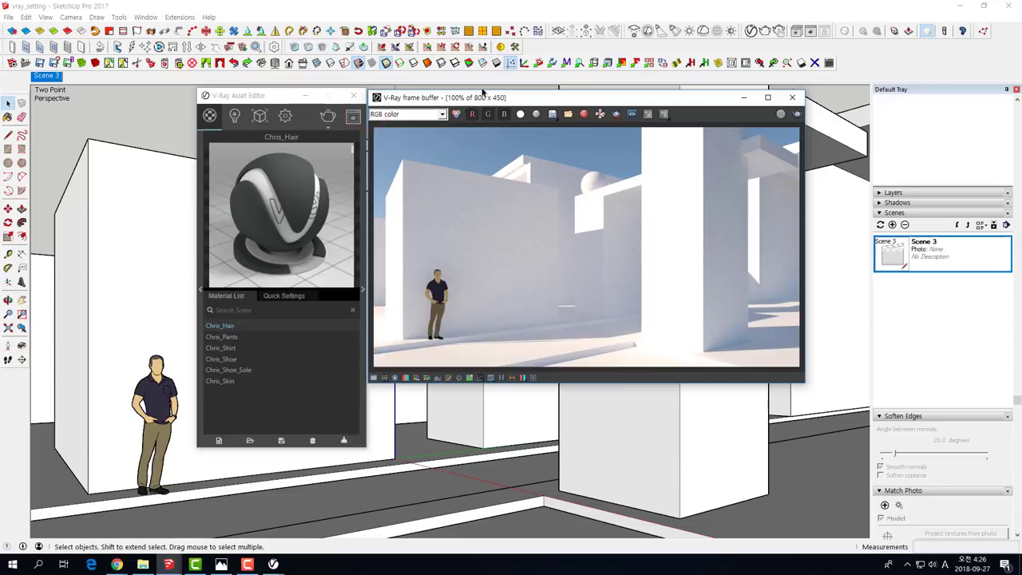
# Show the frame buffer's correction list with Exposure, White Balance and LUT.
pyautogui.moveTo(549, 104); pyautogui.dragTo(548, 125)
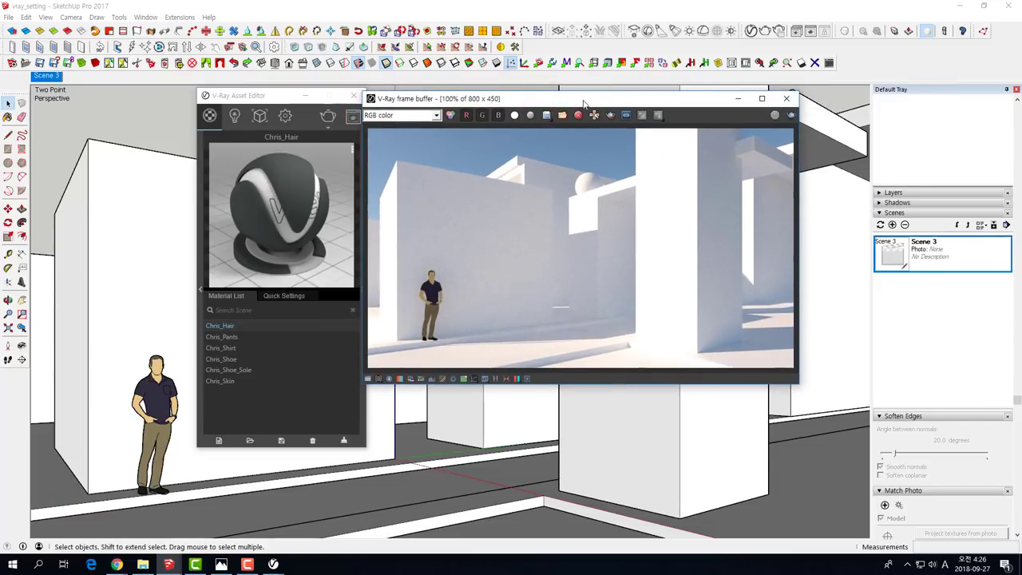
pyautogui.moveTo(583, 102); pyautogui.dragTo(507, 99)
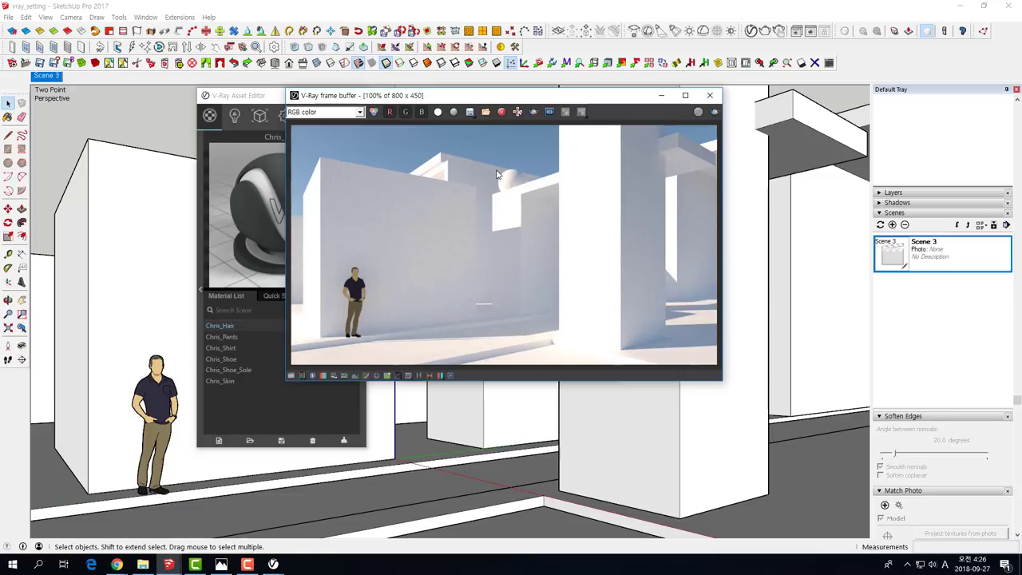
pyautogui.moveTo(427, 96); pyautogui.dragTo(428, 84)
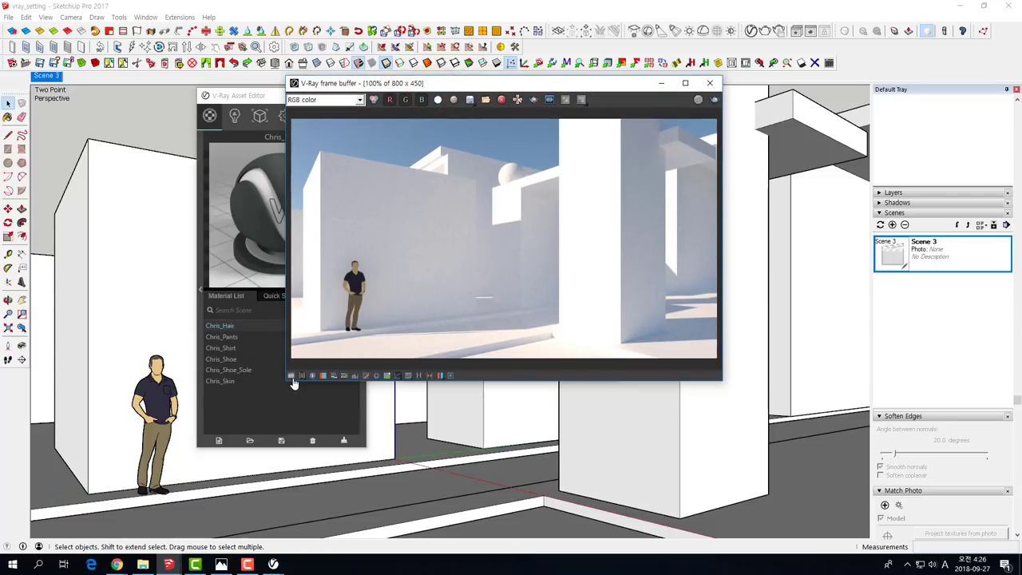
pyautogui.moveTo(401, 90); pyautogui.dragTo(292, 84)
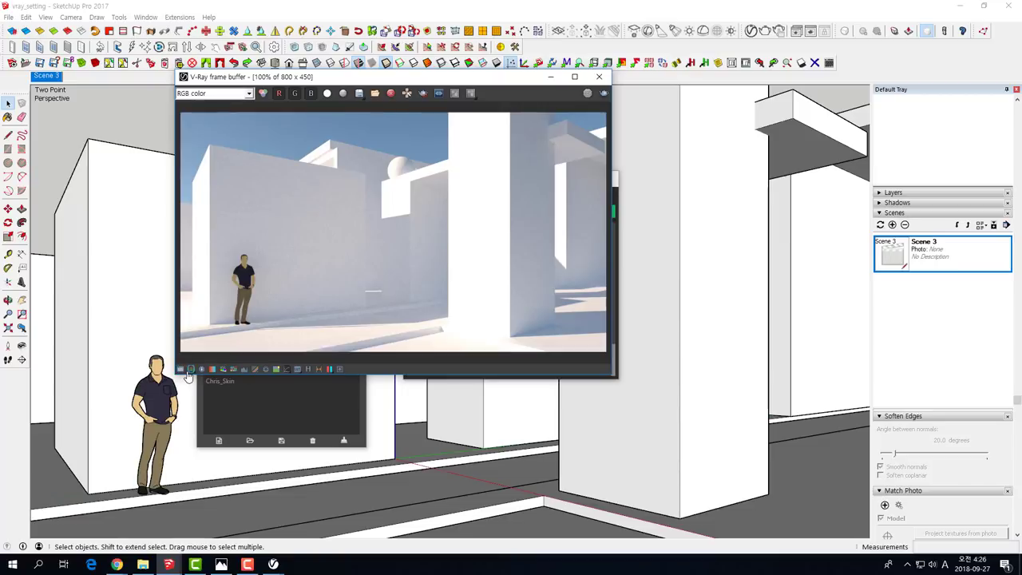
pyautogui.click(190, 370)
pyautogui.moveTo(443, 79); pyautogui.dragTo(390, 57)
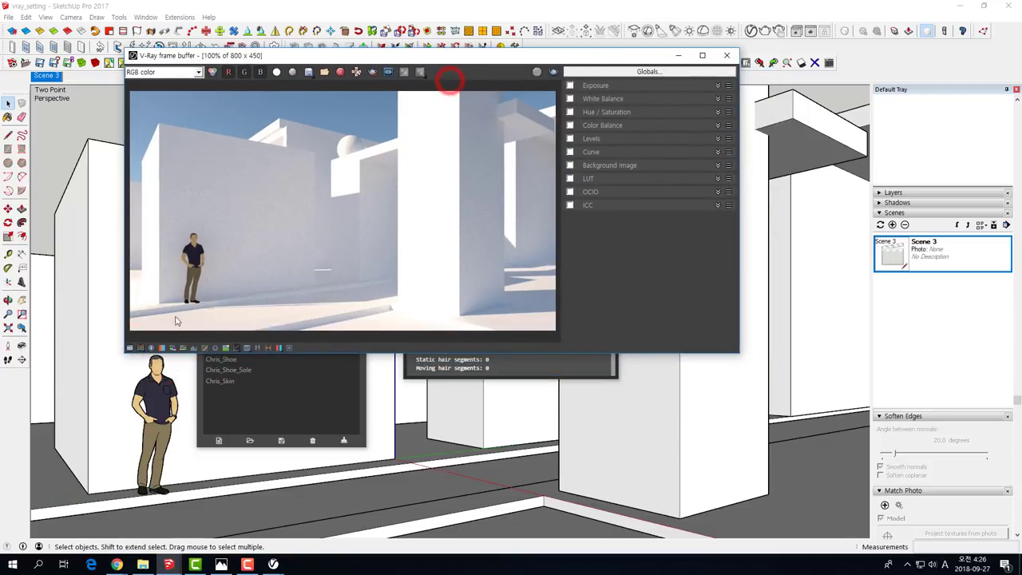
# Tick and expand Exposure, then enter 0.5 as the Highlight Burn value.
pyautogui.click(569, 85)
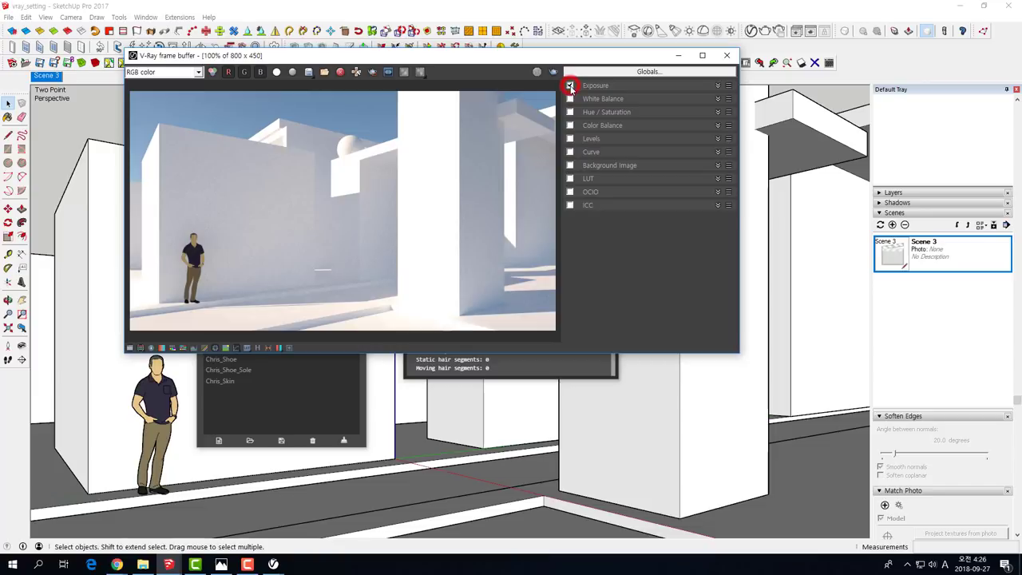
pyautogui.click(717, 85)
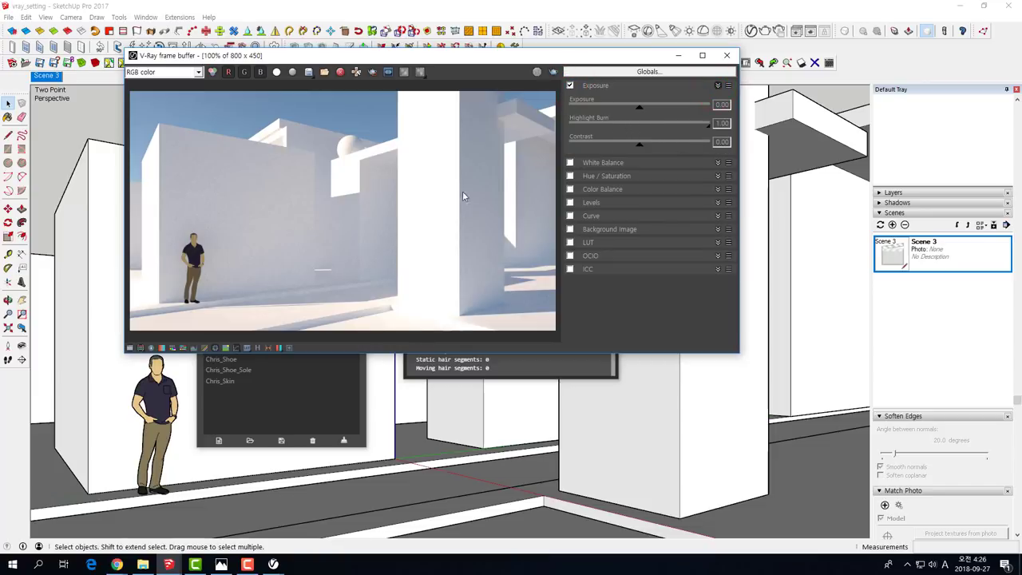
pyautogui.moveTo(706, 125); pyautogui.dragTo(693, 124)
pyautogui.moveTo(610, 124); pyautogui.dragTo(624, 141)
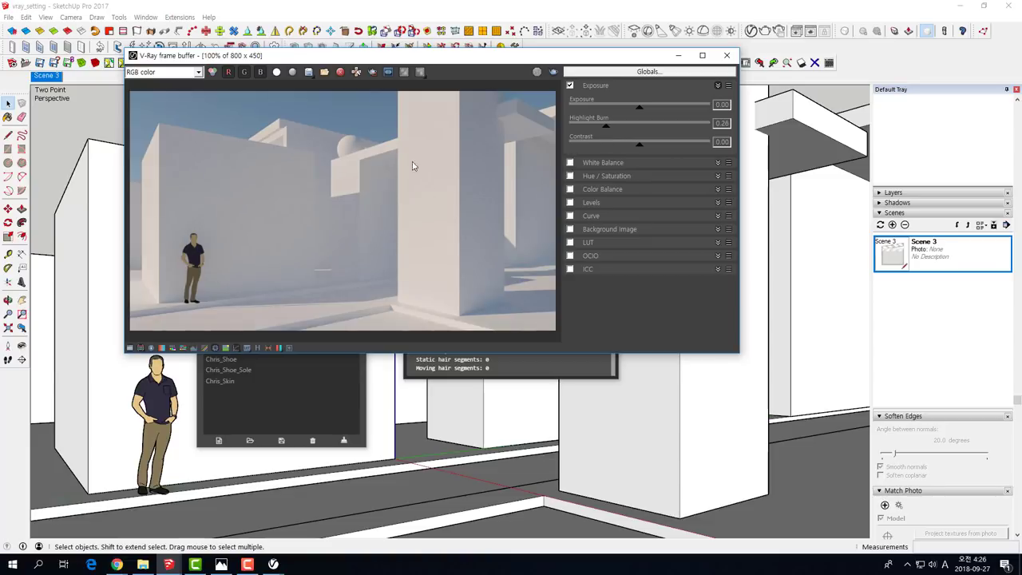
pyautogui.moveTo(607, 126); pyautogui.dragTo(640, 134)
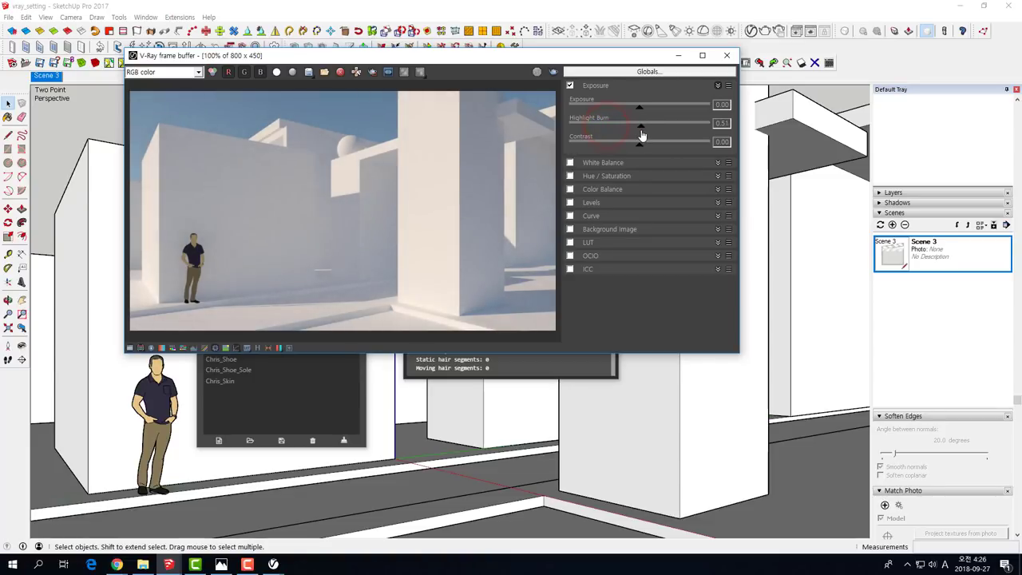
pyautogui.click(729, 124)
pyautogui.write('0')
pyautogui.press('Return')
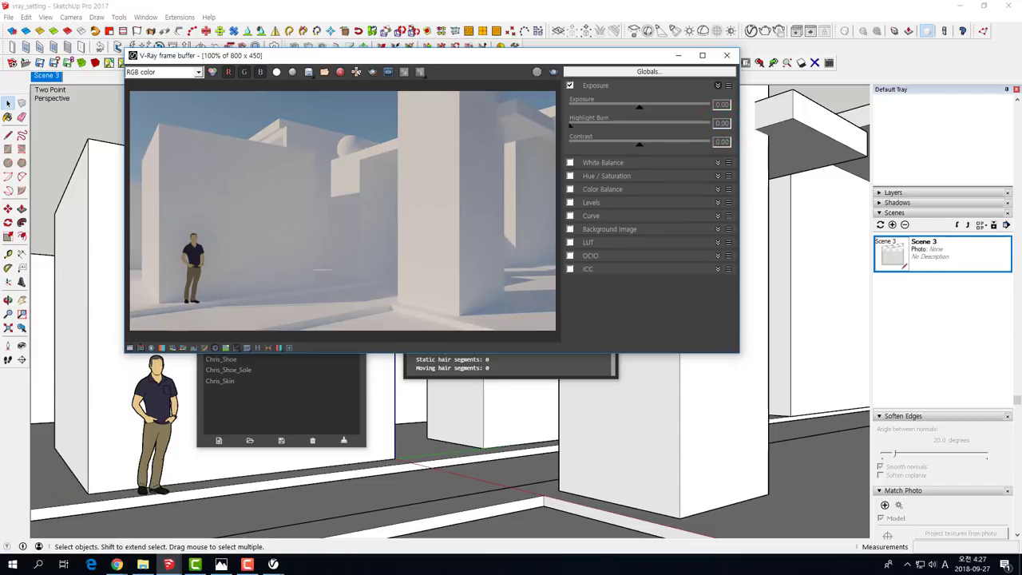
pyautogui.doubleClick(720, 124)
pyautogui.write('0.5')
pyautogui.press('Return')
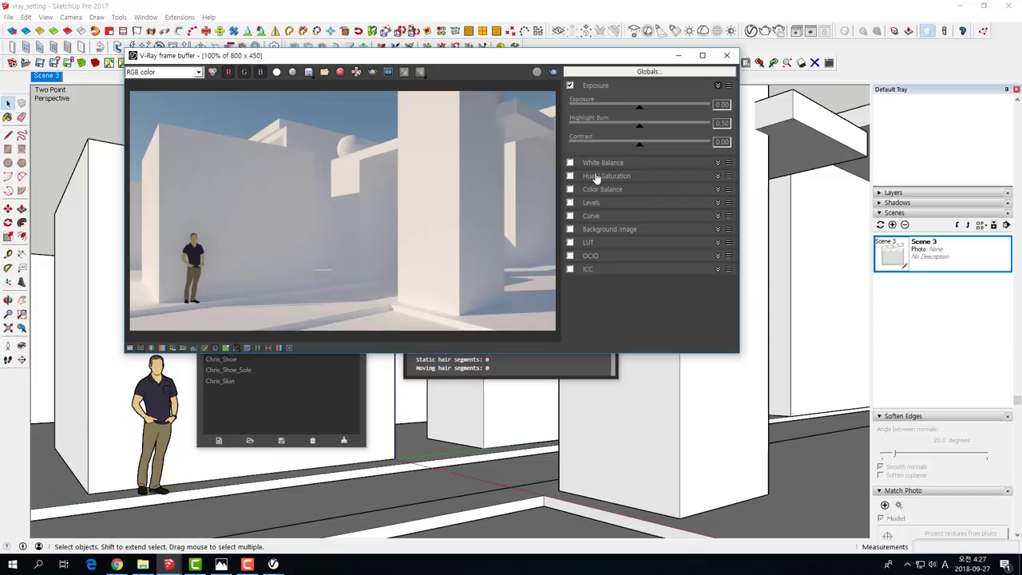
# Try a White Balance temperature of 5853 instead of 6500, then switch White Balance off.
pyautogui.click(717, 163)
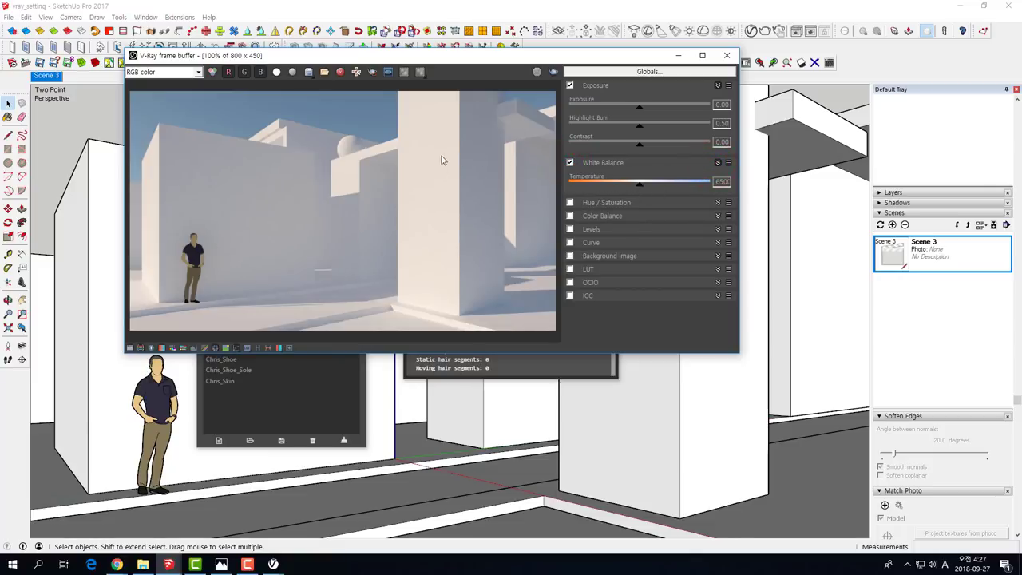
pyautogui.moveTo(637, 188)
pyautogui.mouseDown()
pyautogui.moveTo(627, 189)
pyautogui.moveTo(658, 190)
pyautogui.moveTo(641, 199)
pyautogui.mouseUp()
pyautogui.click(569, 162)
pyautogui.moveTo(413, 61); pyautogui.dragTo(394, 47)
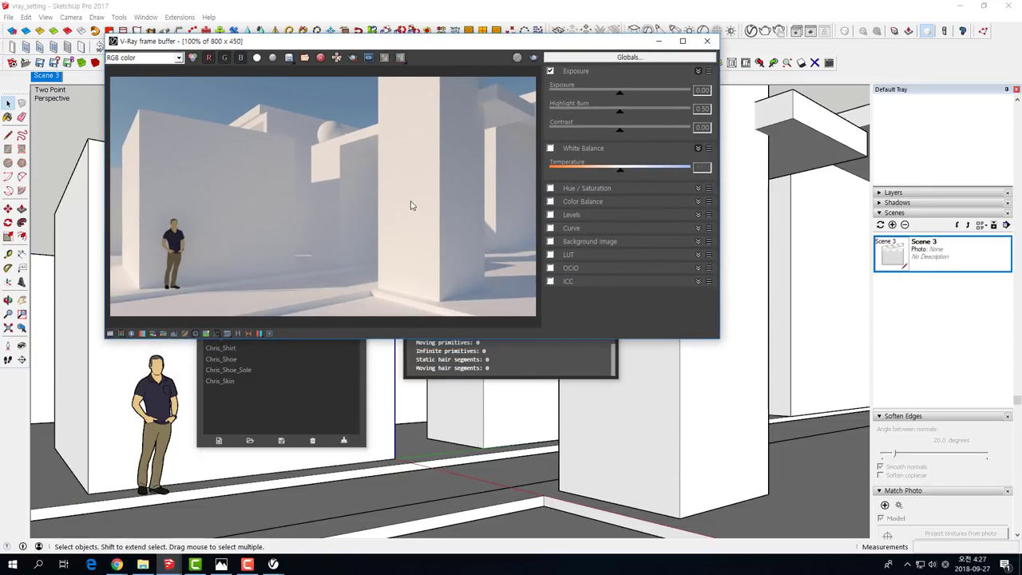
# Inspect the finished render, close the V-Ray frame buffer, and move the Asset Editor left.
pyautogui.click(549, 71)
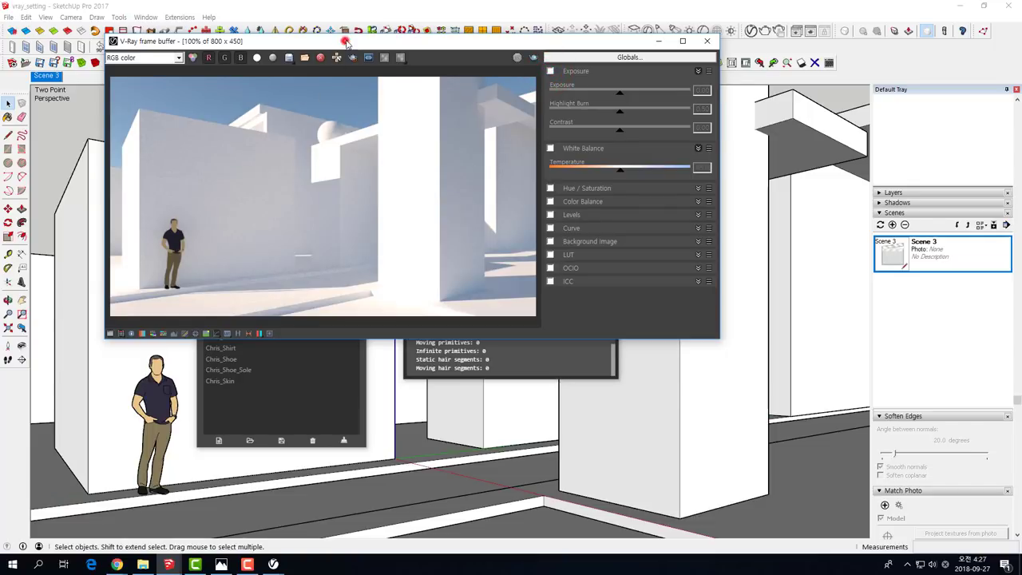
pyautogui.moveTo(345, 44)
pyautogui.mouseDown()
pyautogui.moveTo(470, 44)
pyautogui.moveTo(405, 47)
pyautogui.mouseUp()
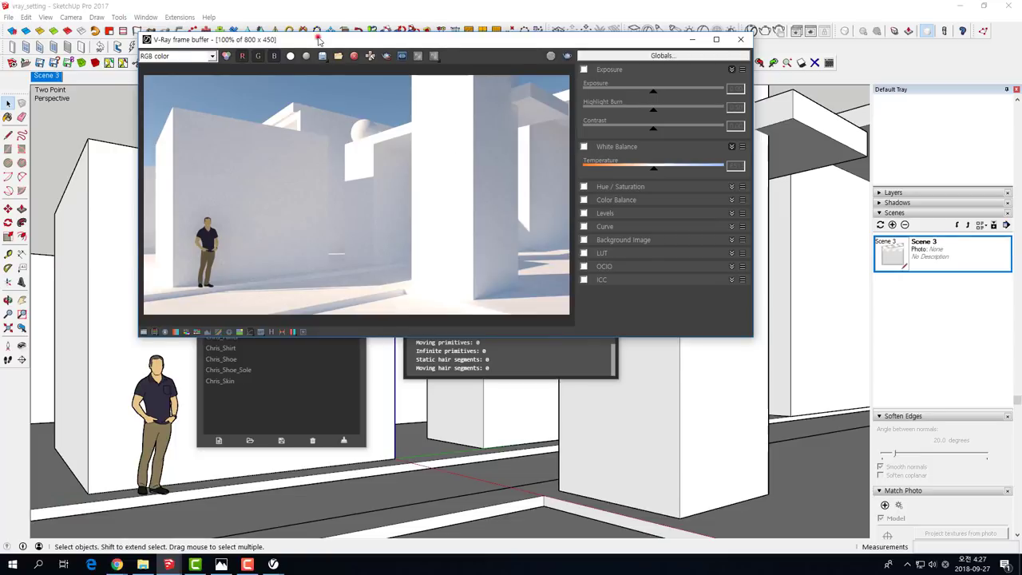
pyautogui.moveTo(318, 40); pyautogui.dragTo(339, 58)
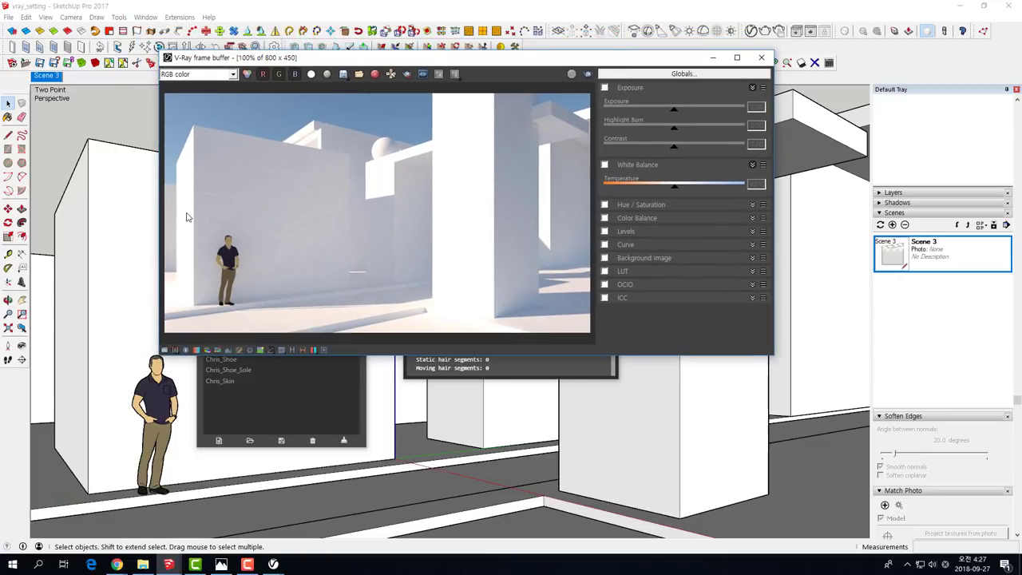
pyautogui.moveTo(521, 65)
pyautogui.mouseDown()
pyautogui.moveTo(471, 52)
pyautogui.moveTo(494, 94)
pyautogui.mouseUp()
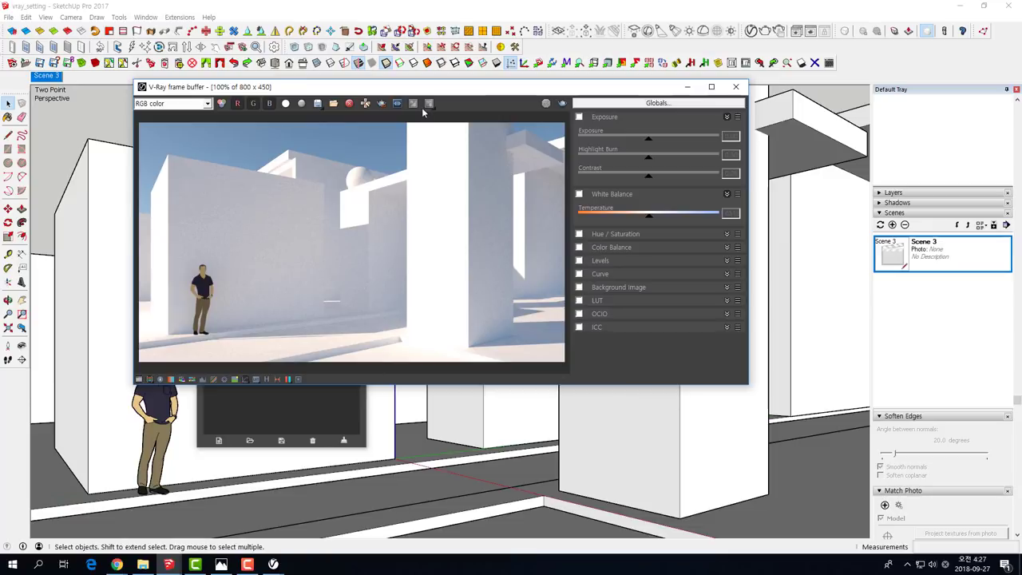
pyautogui.moveTo(416, 93)
pyautogui.mouseDown()
pyautogui.moveTo(427, 63)
pyautogui.moveTo(416, 54)
pyautogui.mouseUp()
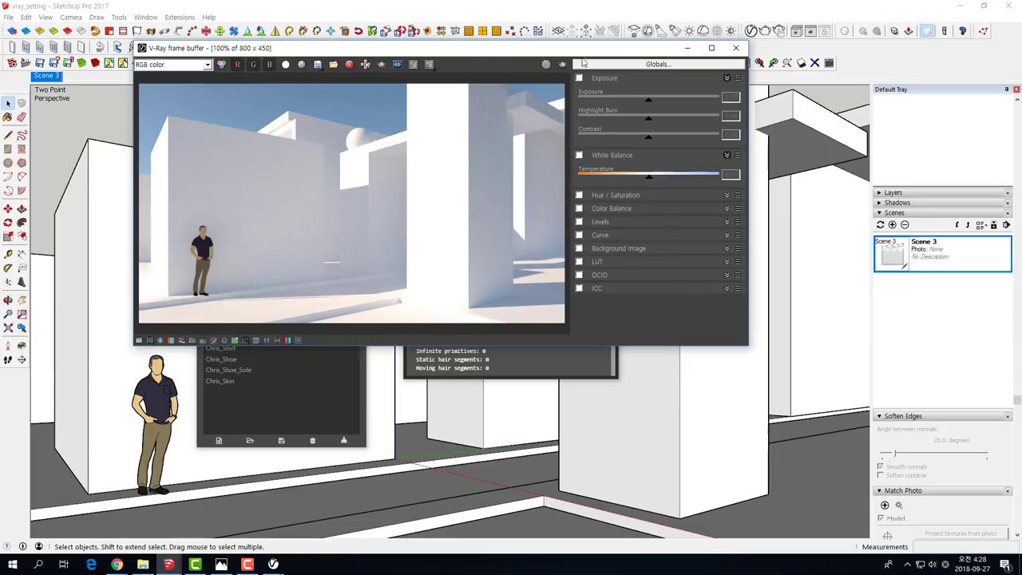
pyautogui.moveTo(453, 48)
pyautogui.mouseDown()
pyautogui.moveTo(449, 99)
pyautogui.moveTo(466, 82)
pyautogui.mouseUp()
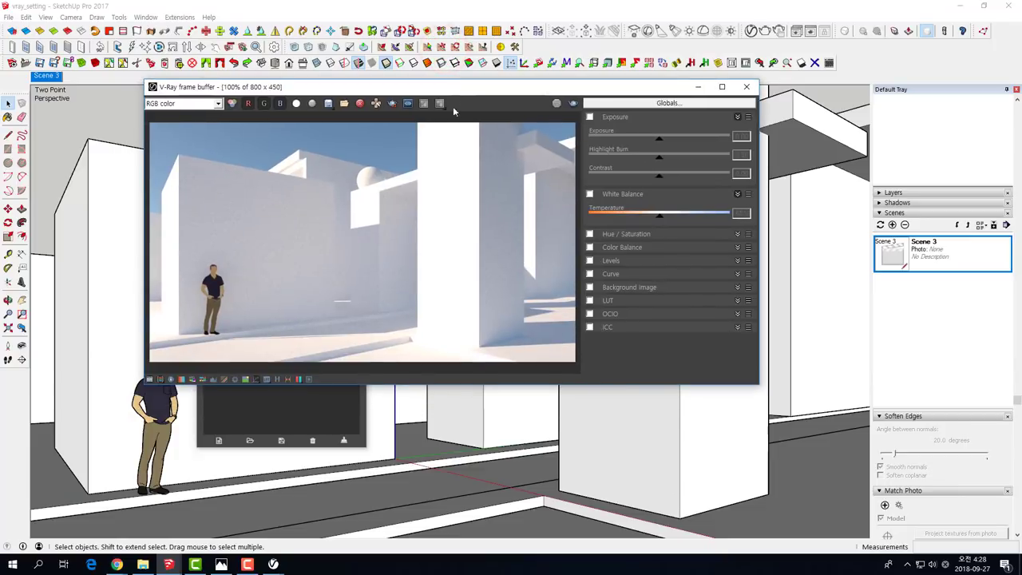
pyautogui.click(747, 86)
pyautogui.moveTo(250, 96)
pyautogui.mouseDown()
pyautogui.moveTo(176, 93)
pyautogui.moveTo(330, 84)
pyautogui.mouseUp()
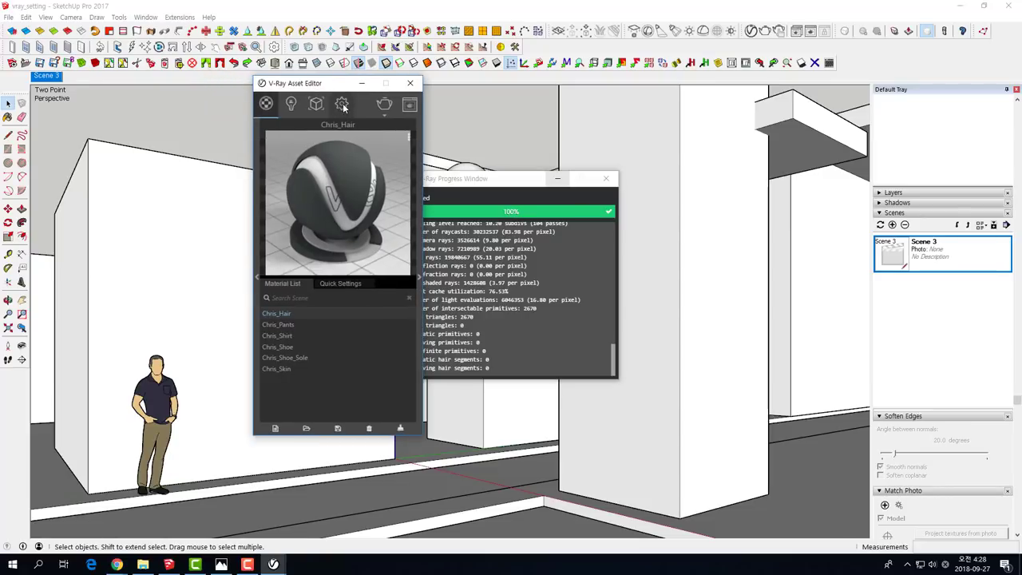
# Select the SunLight in the V-Ray Asset Editor's lights list.
pyautogui.click(342, 106)
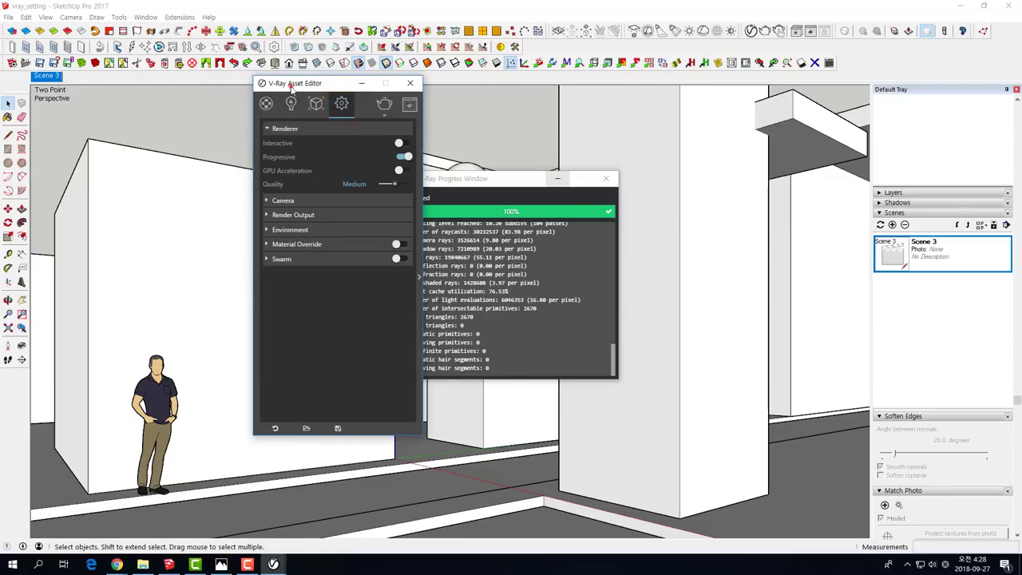
pyautogui.moveTo(290, 90); pyautogui.dragTo(234, 82)
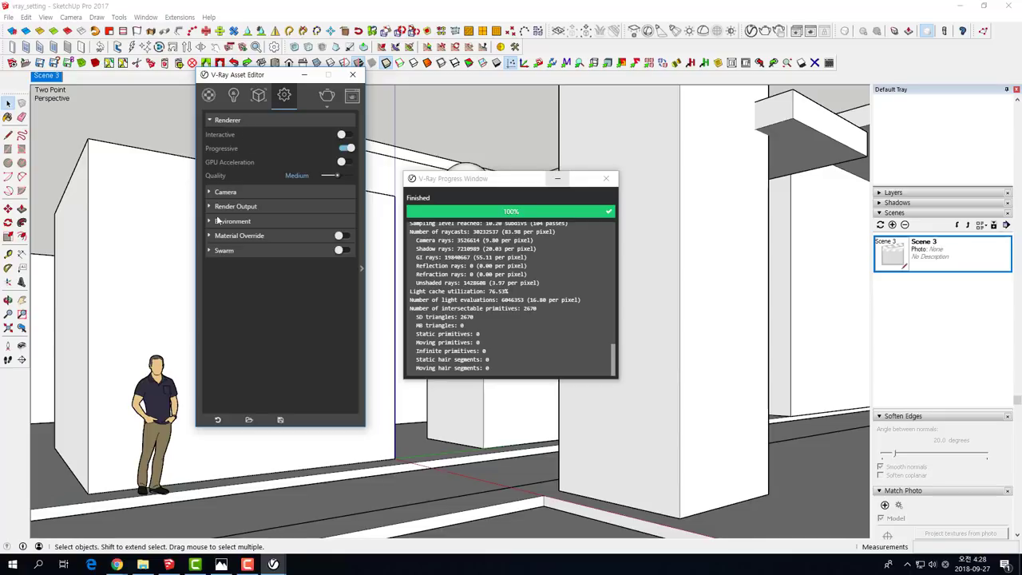
pyautogui.click(234, 95)
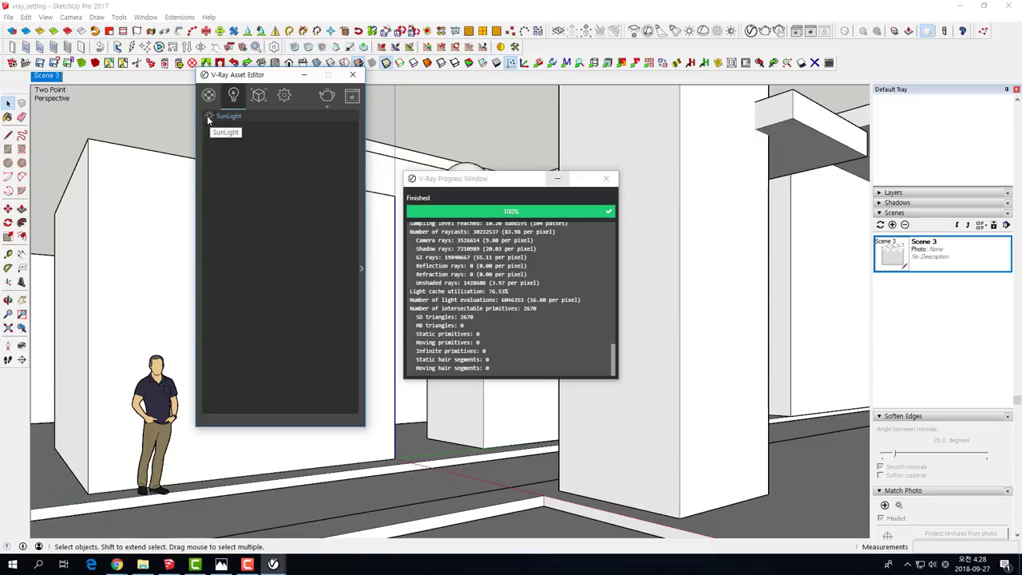
pyautogui.click(210, 117)
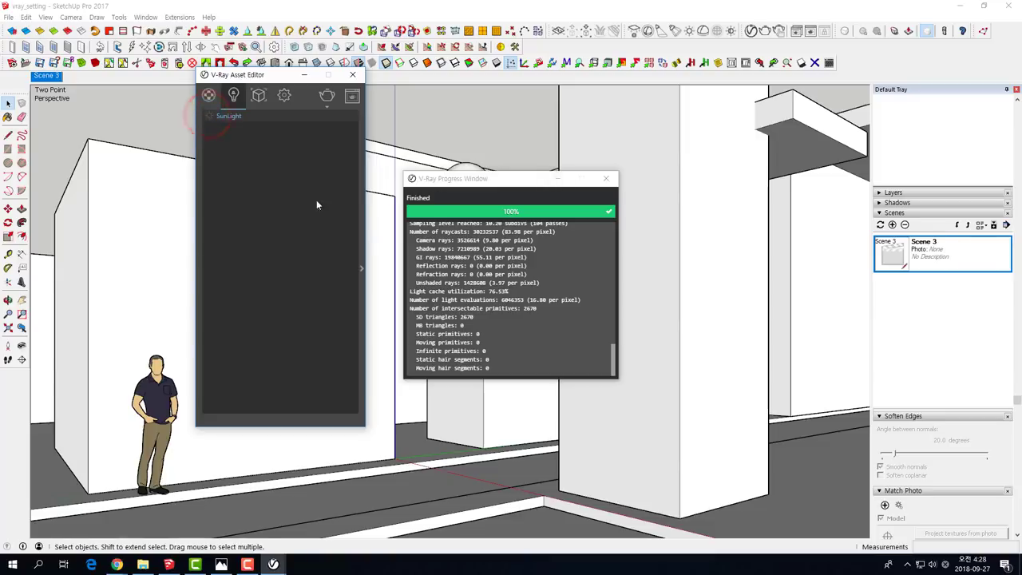
# Enable View > Shadows and expand the SunLight parameters: intensity 1, Hosek et al sky, turbidity 2.5.
pyautogui.click(47, 17)
pyautogui.click(64, 120)
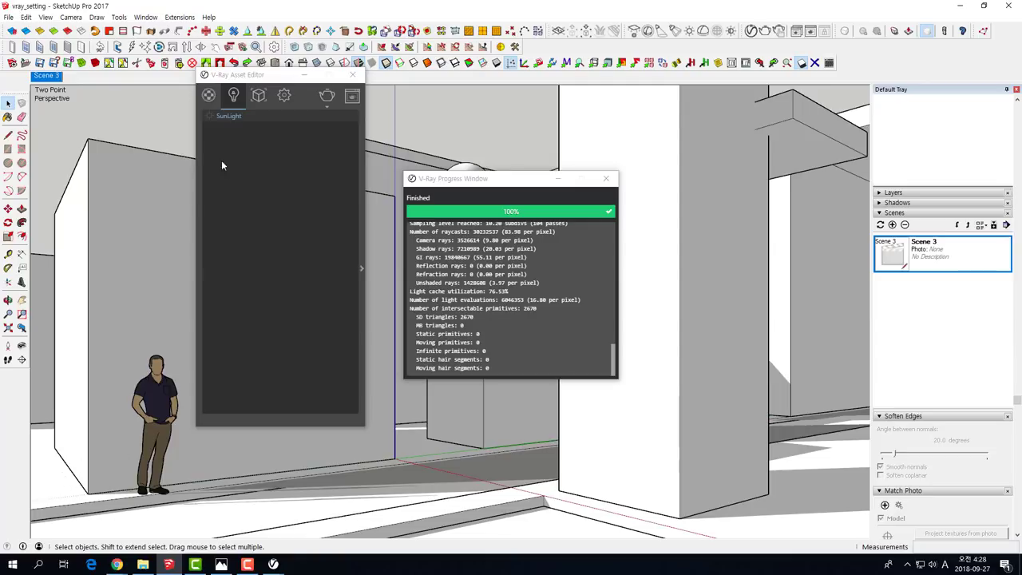
pyautogui.click(361, 270)
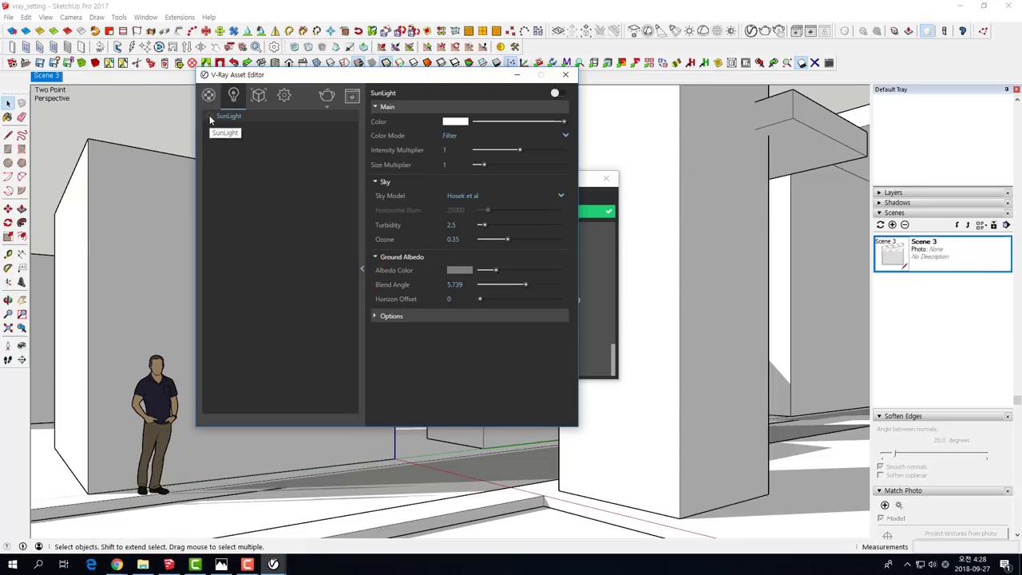
# Render the sunlit Scene 3 and arrange the frame buffer beside the Asset Editor.
pyautogui.click(325, 97)
pyautogui.click(177, 85)
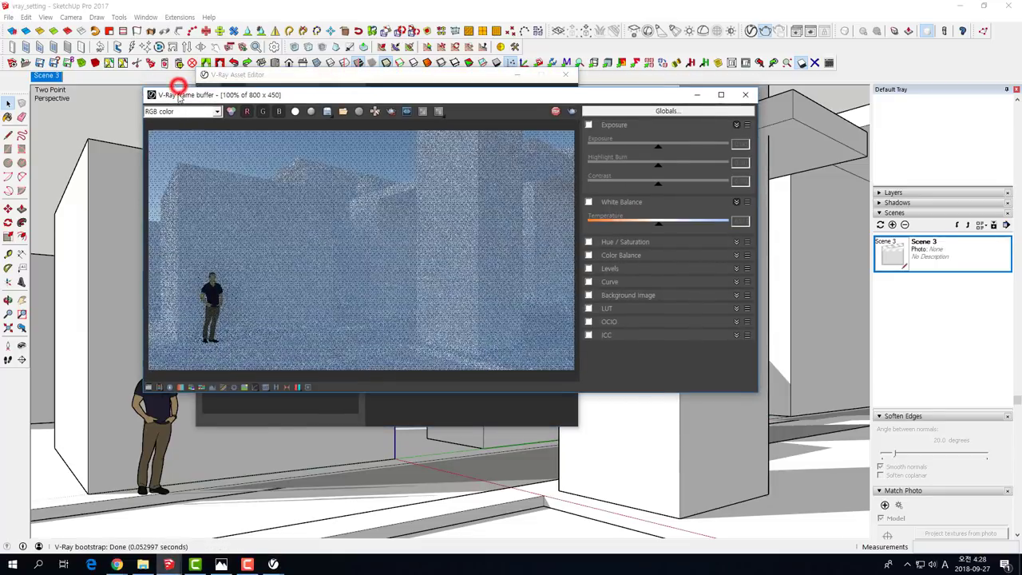
pyautogui.moveTo(179, 95); pyautogui.dragTo(227, 149)
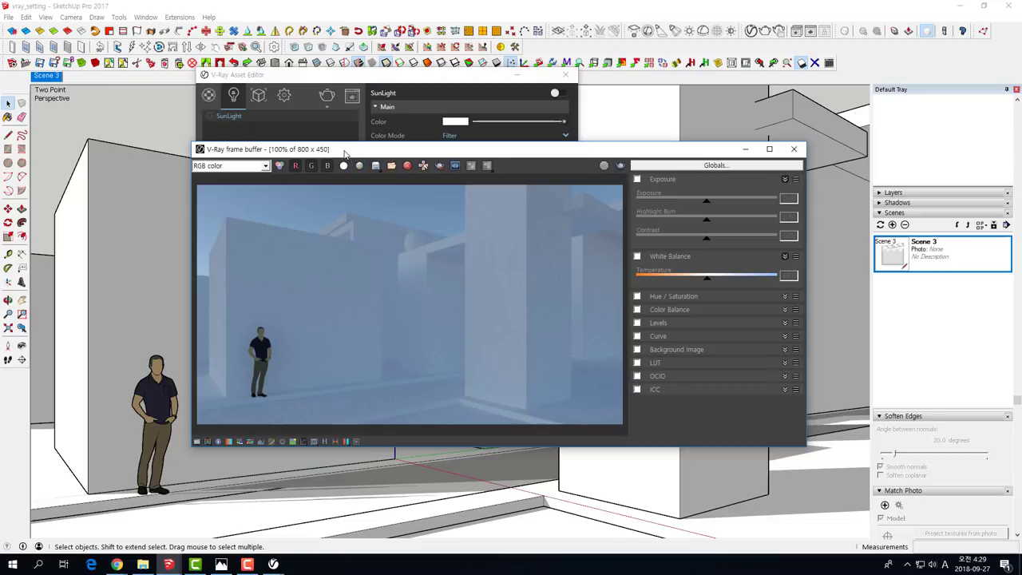
pyautogui.moveTo(343, 149); pyautogui.dragTo(439, 118)
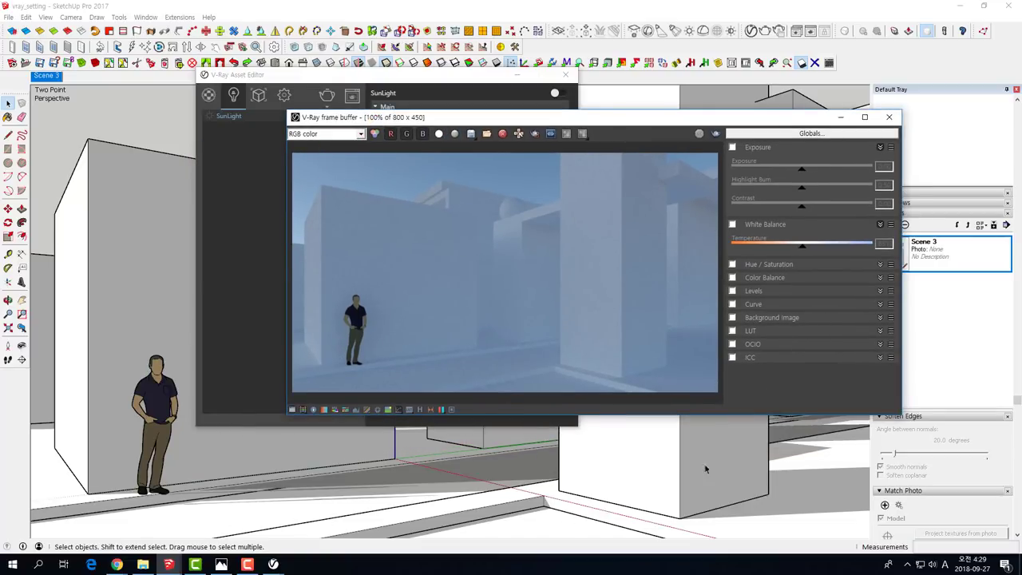
pyautogui.moveTo(607, 118); pyautogui.dragTo(415, 91)
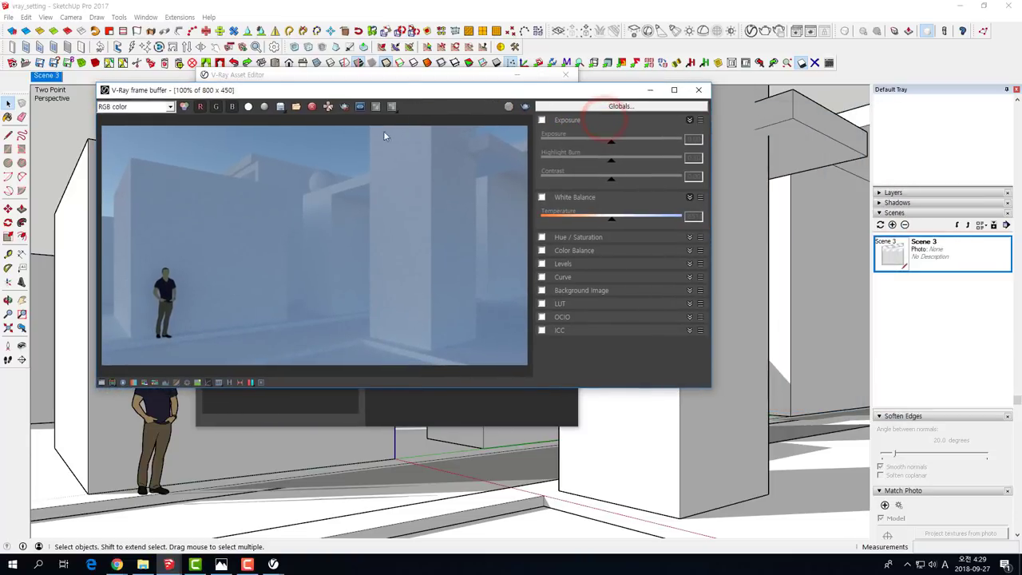
pyautogui.moveTo(292, 71); pyautogui.dragTo(283, 68)
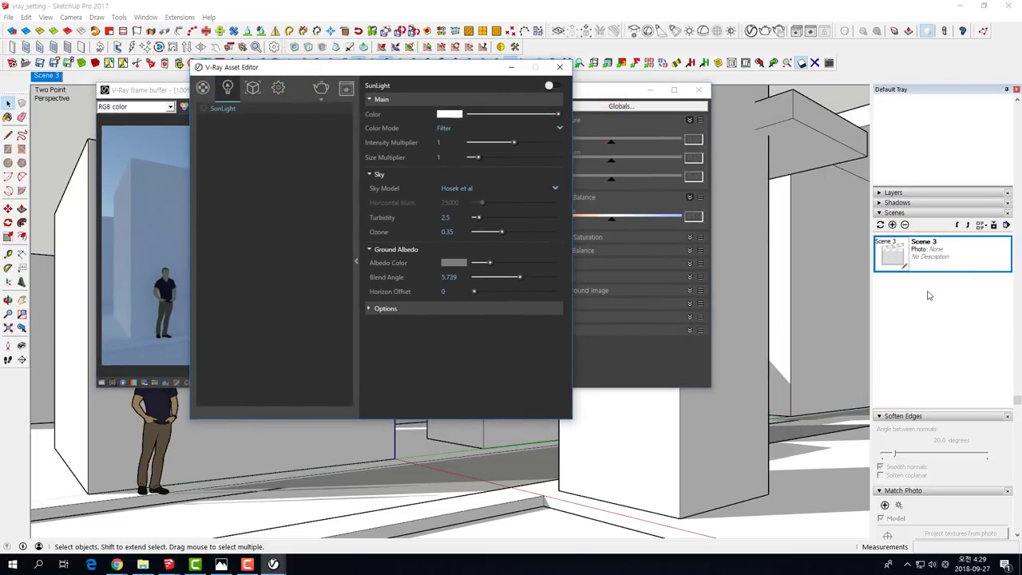
# Set the shadow time to 08:36 on 08/05.
pyautogui.click(879, 203)
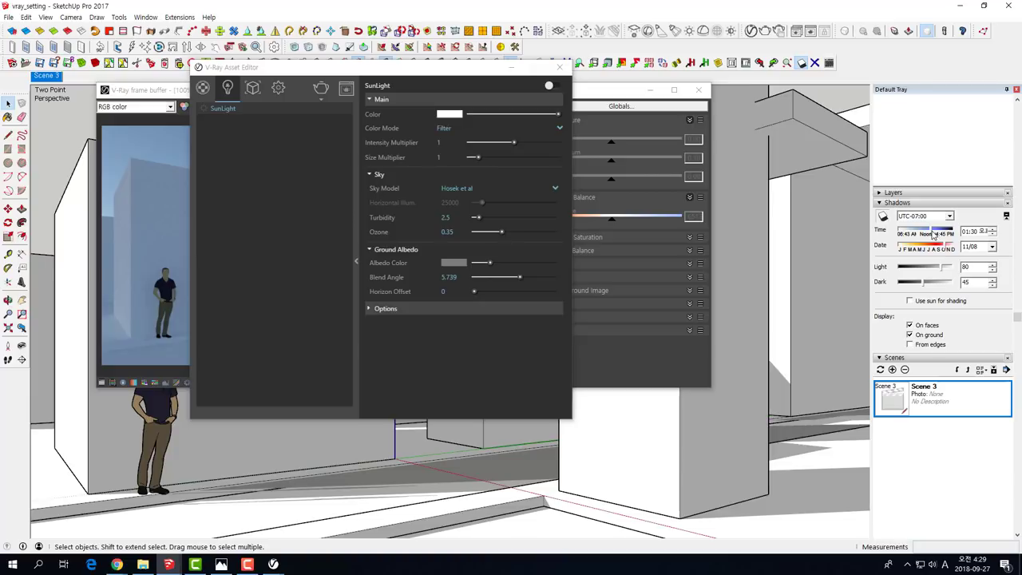
pyautogui.moveTo(932, 233); pyautogui.dragTo(908, 234)
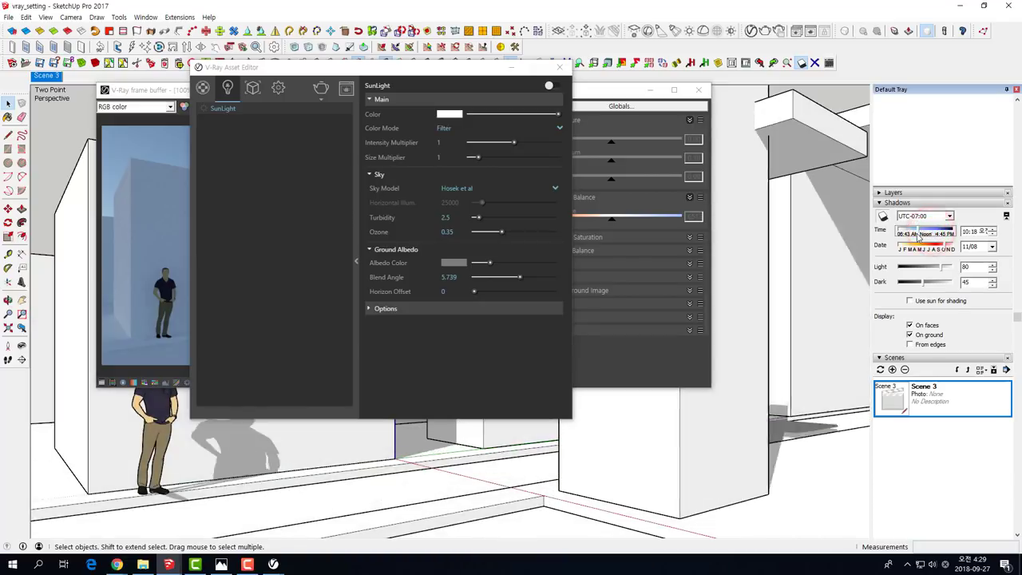
pyautogui.moveTo(908, 235); pyautogui.dragTo(930, 247)
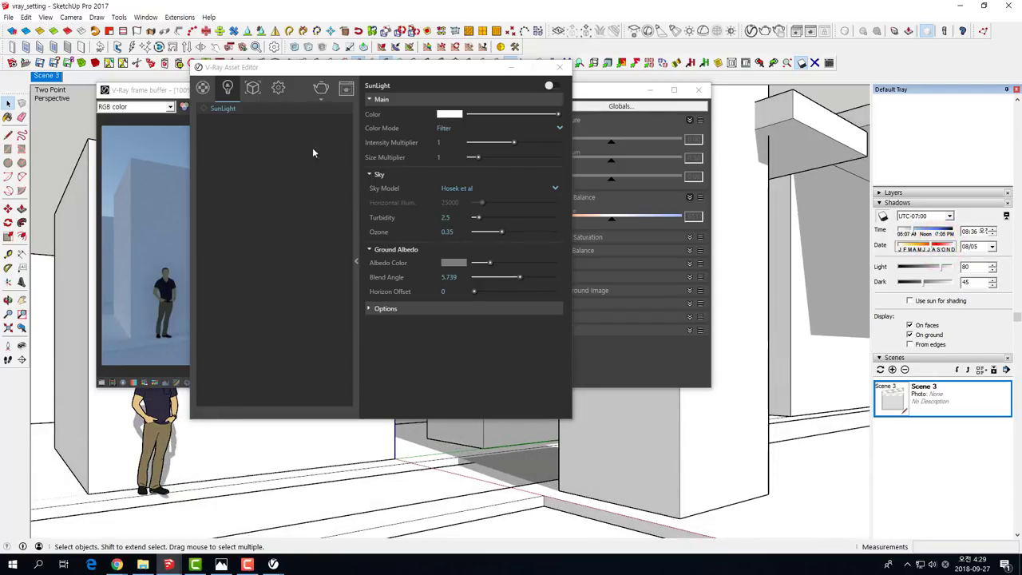
# Re-render the scene, then stop the render and close the frame buffer.
pyautogui.click(321, 88)
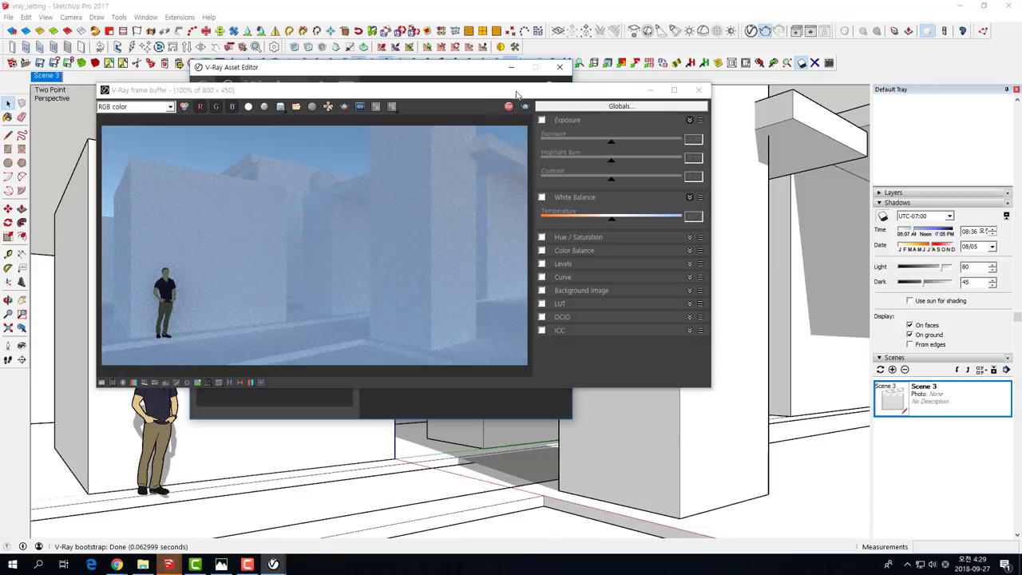
pyautogui.moveTo(517, 95); pyautogui.dragTo(500, 104)
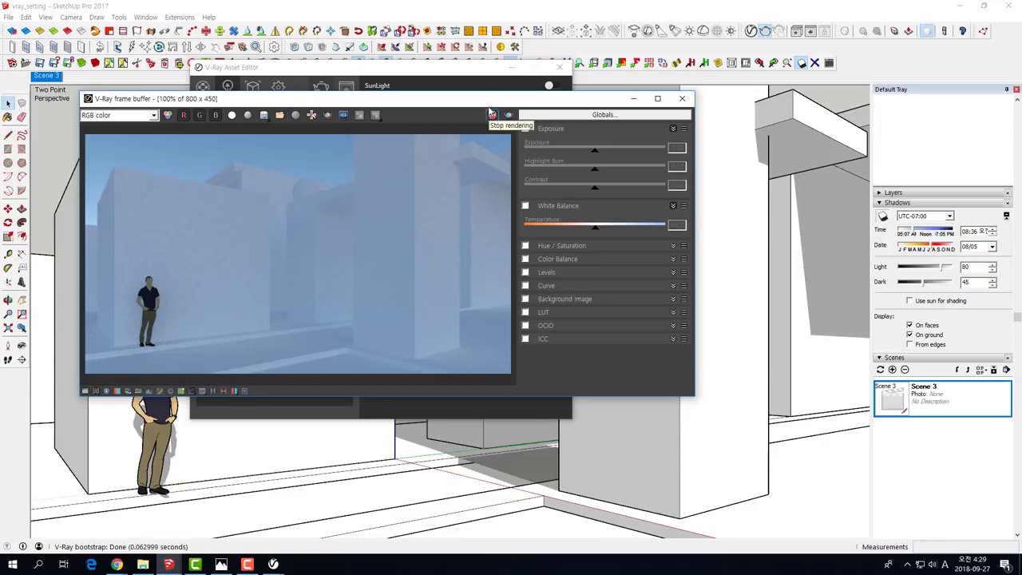
pyautogui.click(492, 113)
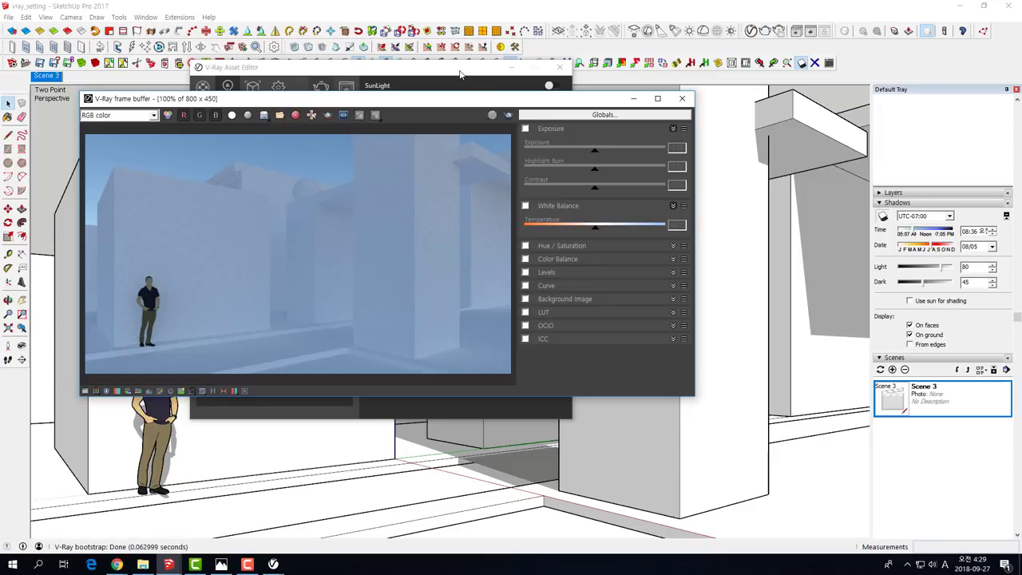
pyautogui.click(683, 99)
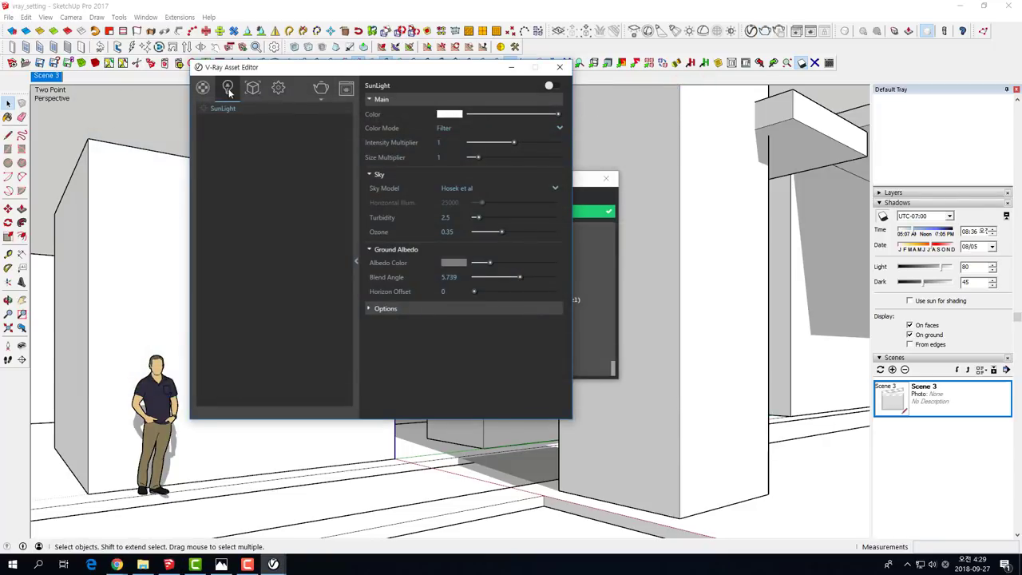
# Expand the Environment, Environment Overrides and Aerial Perspective sections in the render settings.
pyautogui.click(286, 89)
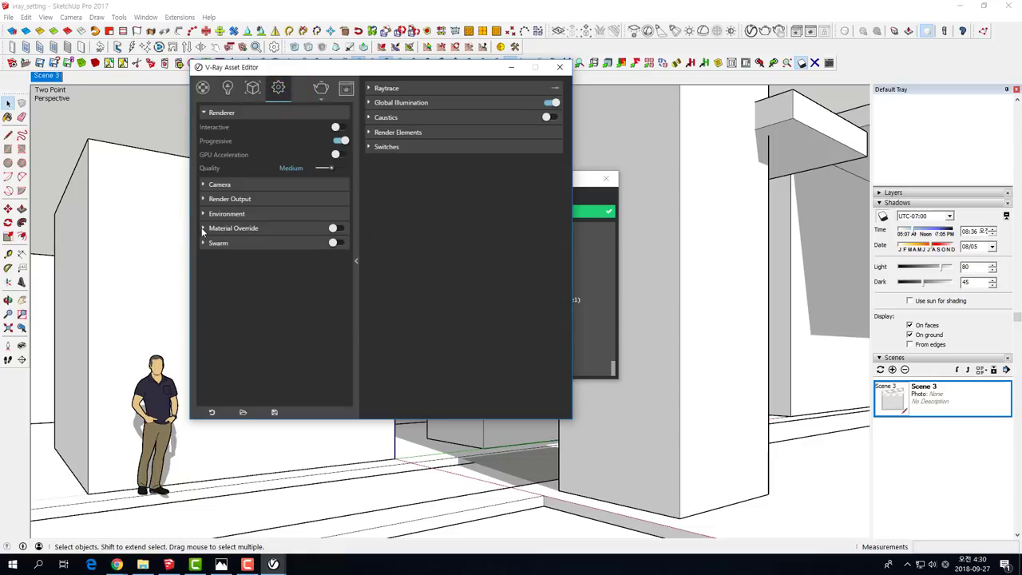
pyautogui.click(229, 89)
pyautogui.click(278, 87)
pyautogui.click(204, 214)
pyautogui.click(229, 90)
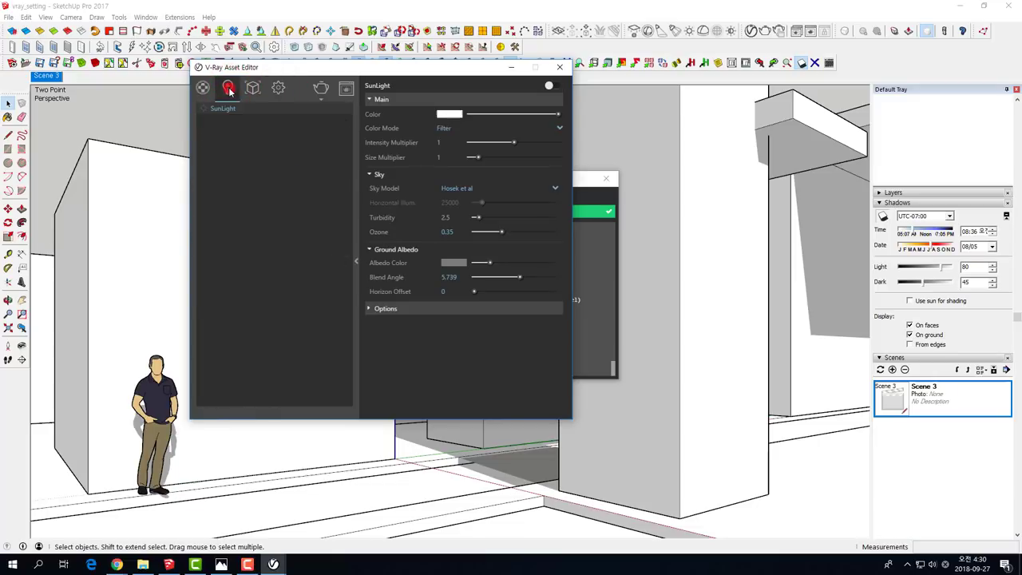
pyautogui.click(279, 88)
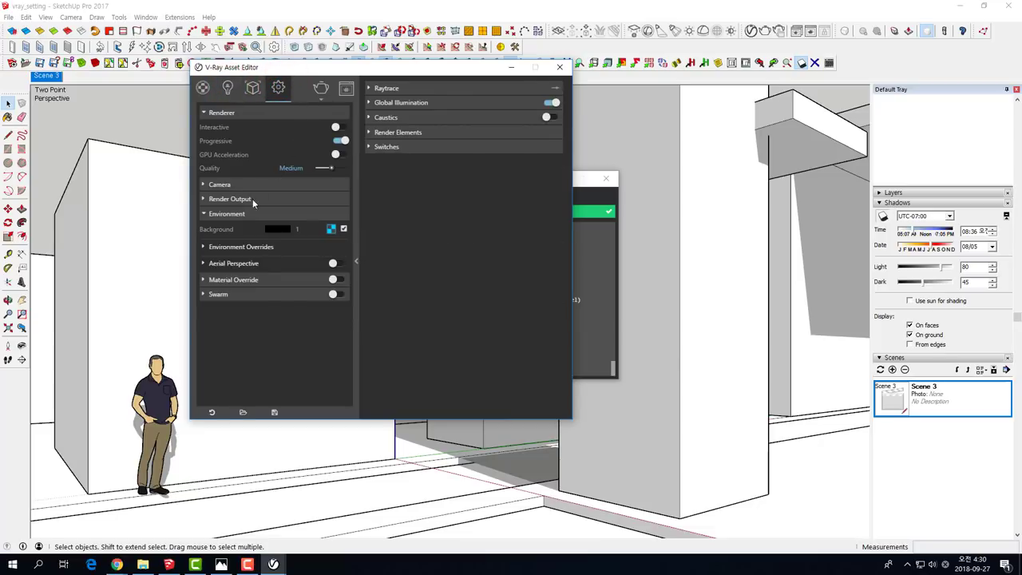
pyautogui.click(204, 247)
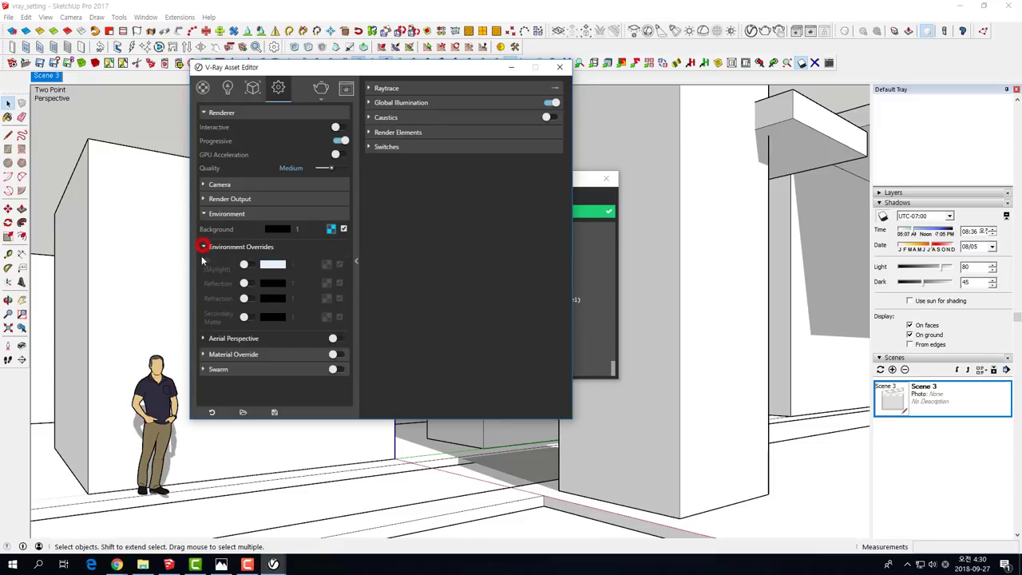
pyautogui.click(205, 339)
# Untick the environment Background texture map and start a fresh render.
pyautogui.scroll(-1, 317, 304)
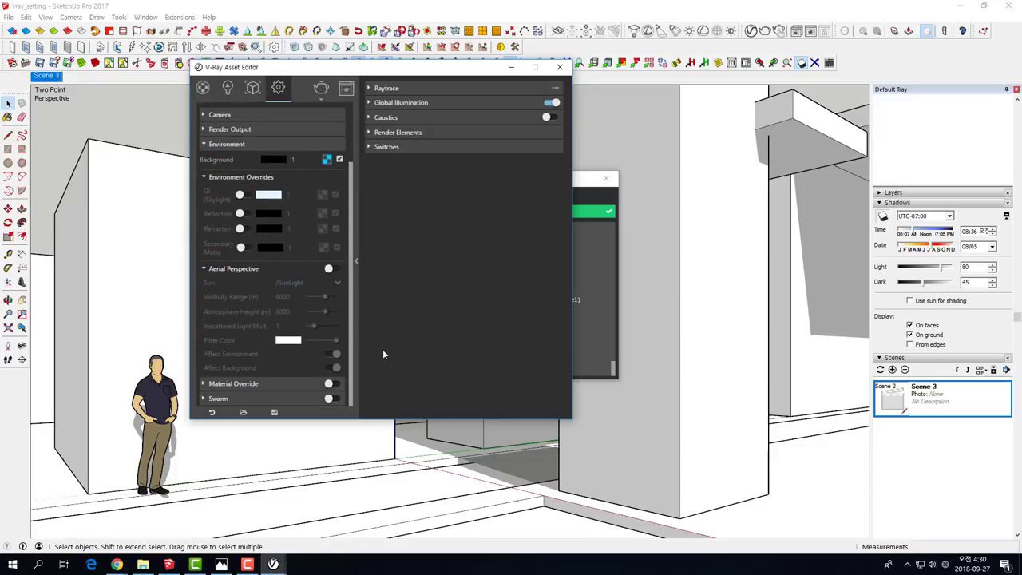
pyautogui.scroll(1, 301, 354)
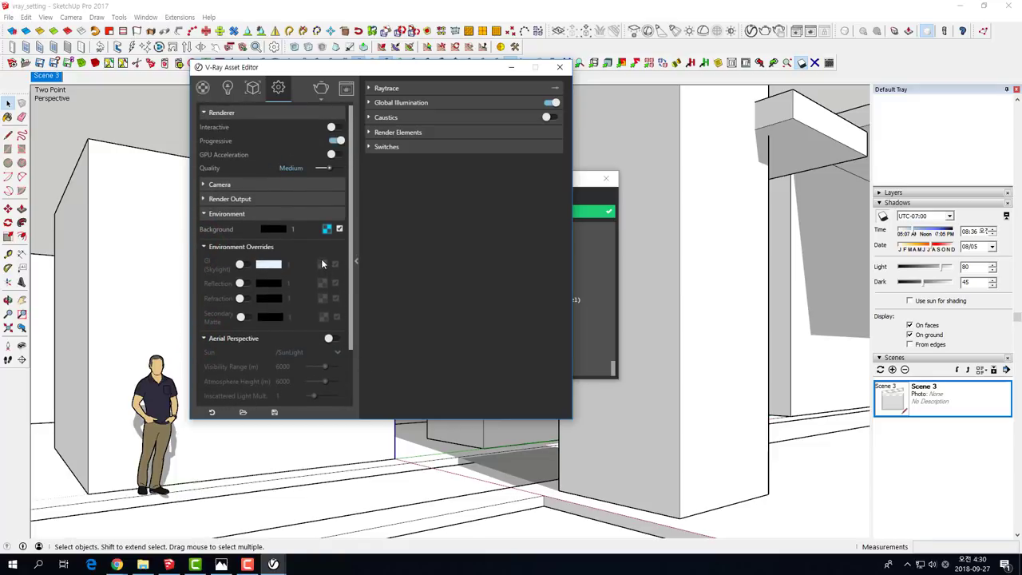
pyautogui.scroll(-1, 274, 249)
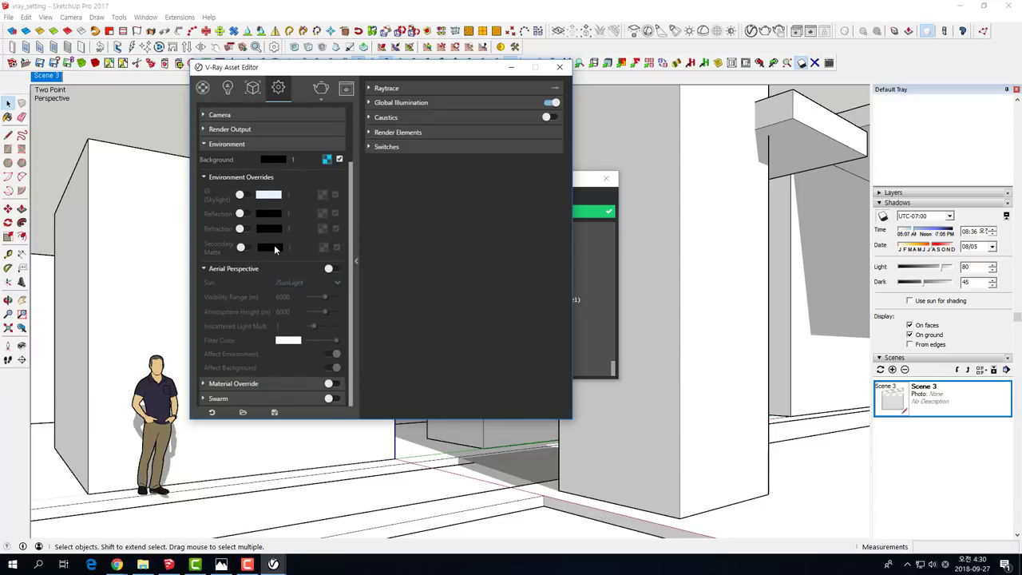
pyautogui.click(339, 160)
pyautogui.scroll(2, 326, 166)
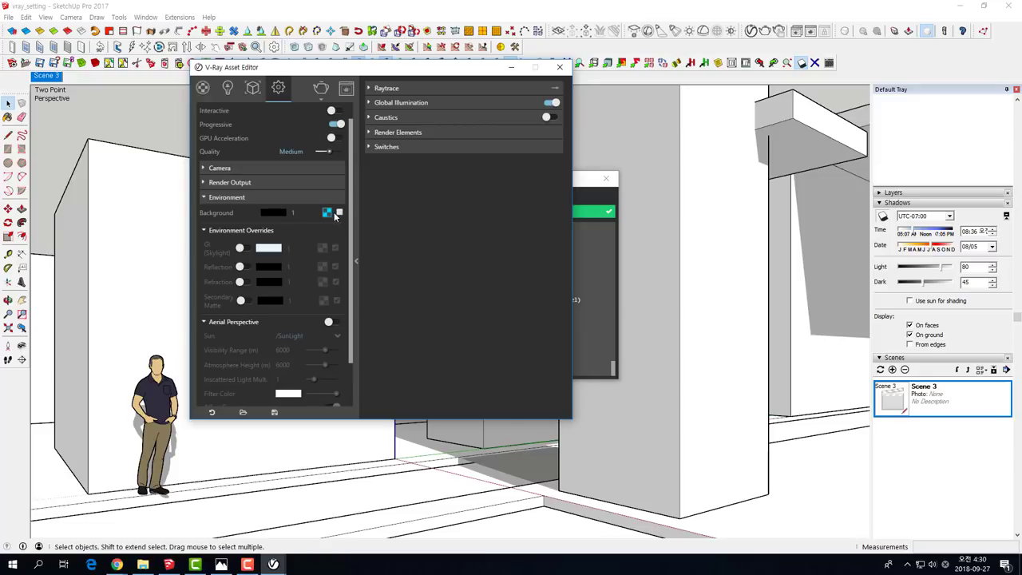
pyautogui.click(320, 87)
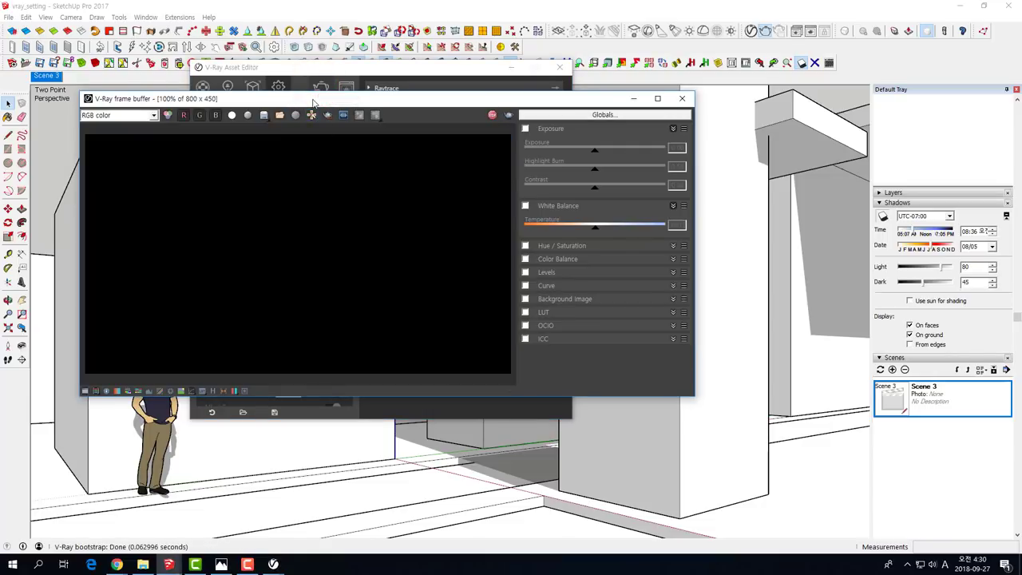
# Close the empty frame buffer and enable the GI (Skylight) environment override.
pyautogui.moveTo(313, 102); pyautogui.dragTo(404, 114)
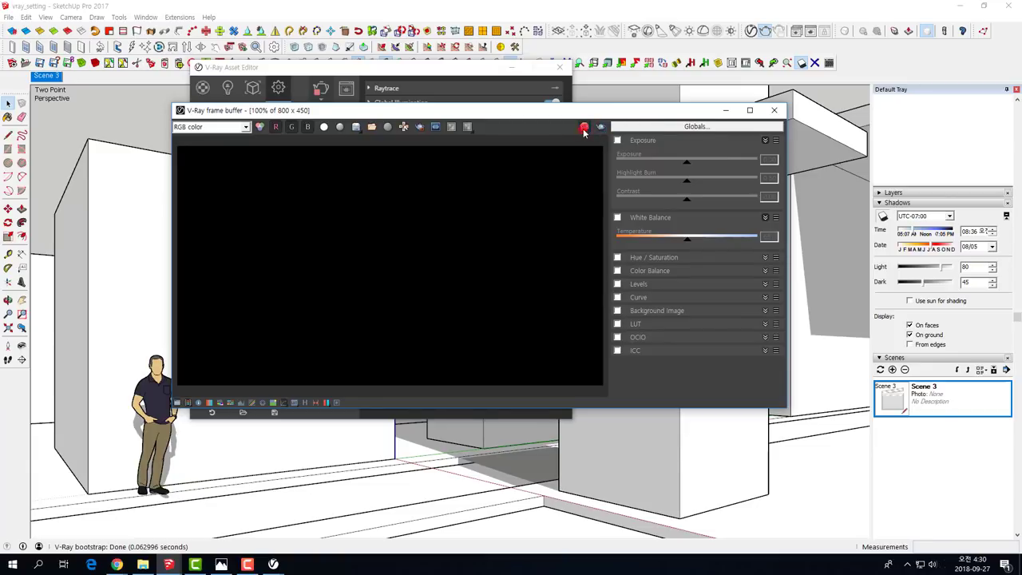
pyautogui.click(773, 110)
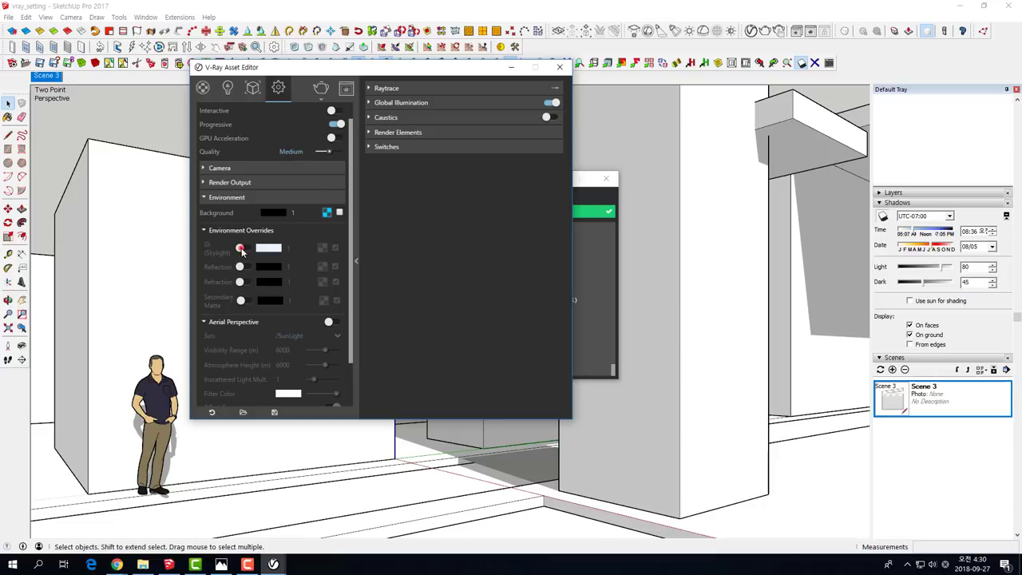
pyautogui.click(241, 248)
# Run a test render, which comes out dark grey, then close the frame buffer.
pyautogui.click(319, 89)
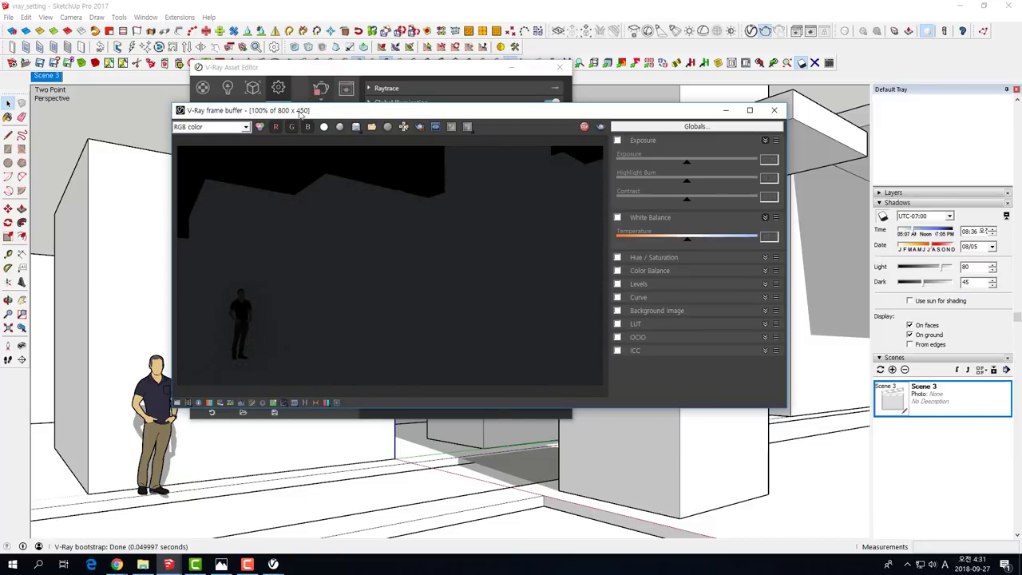
pyautogui.moveTo(329, 114); pyautogui.dragTo(333, 69)
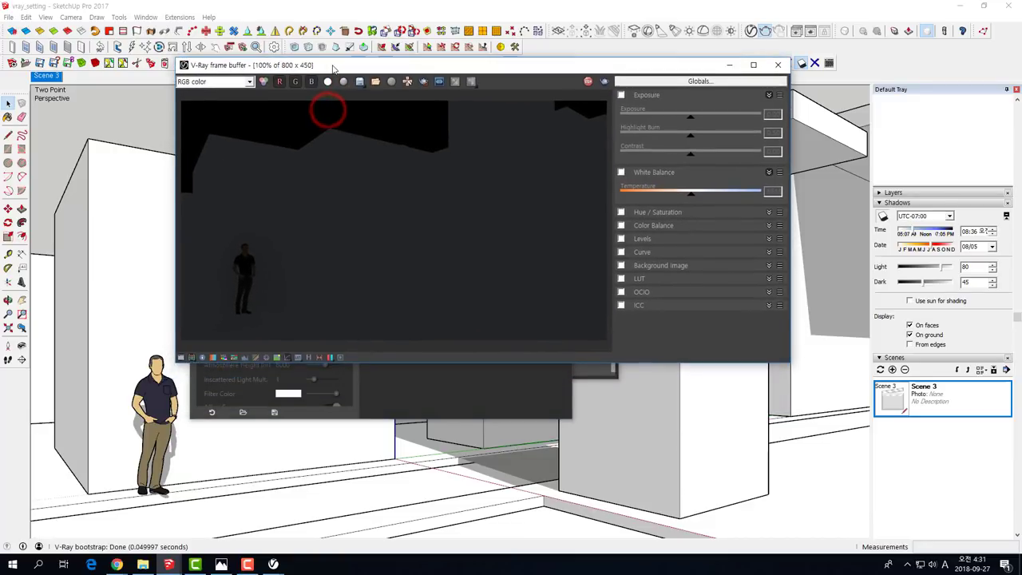
pyautogui.moveTo(417, 79); pyautogui.dragTo(334, 64)
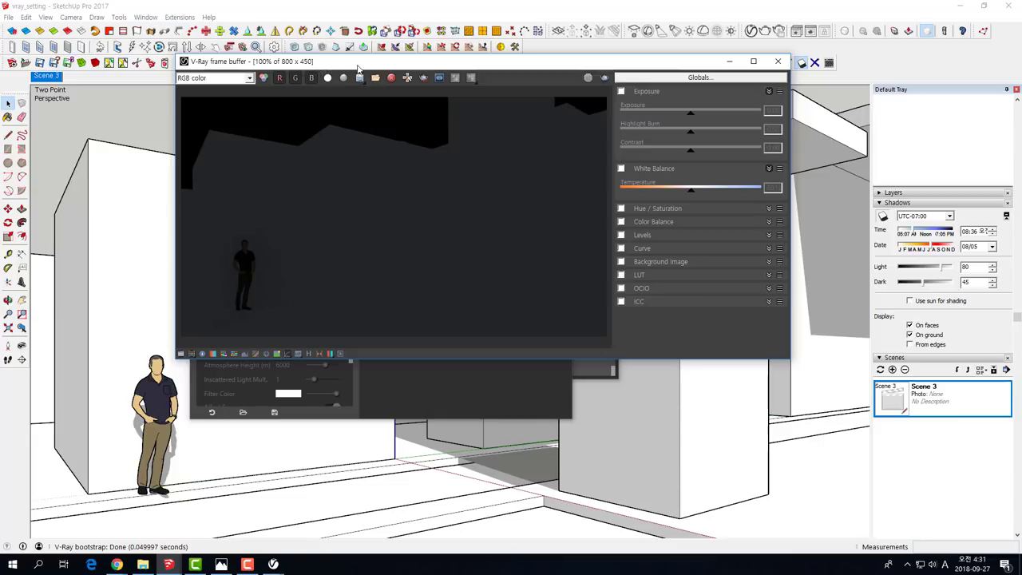
pyautogui.moveTo(371, 68); pyautogui.dragTo(385, 95)
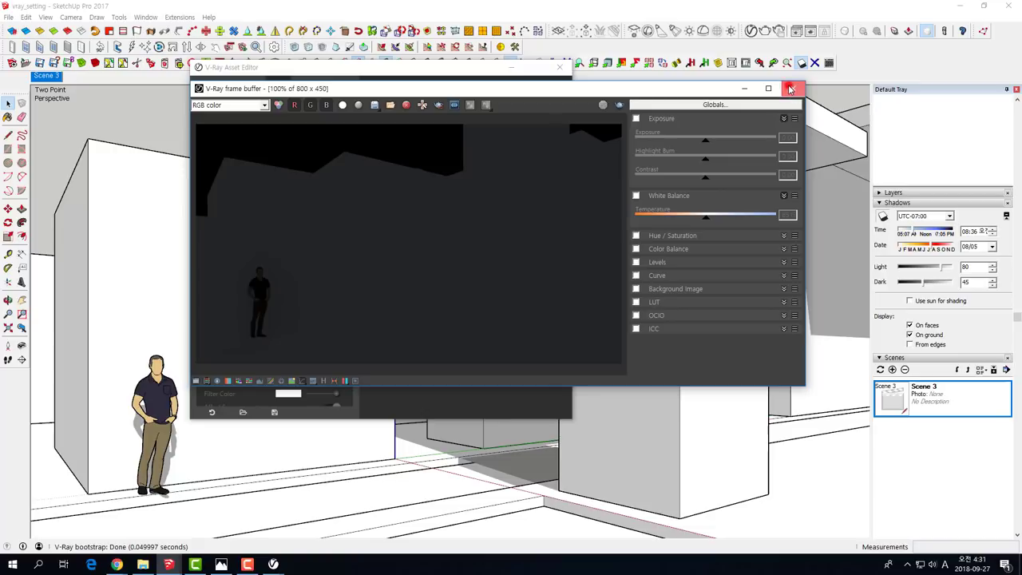
pyautogui.click(790, 88)
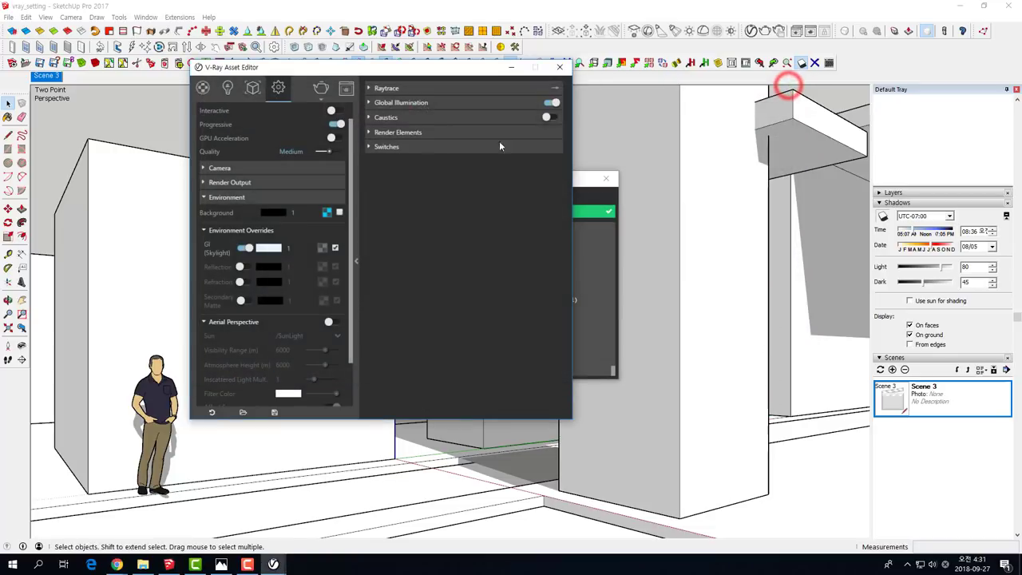
# Make the GI (Skylight) colour white with multiplier 5 and re-render the courtyard.
pyautogui.click(270, 249)
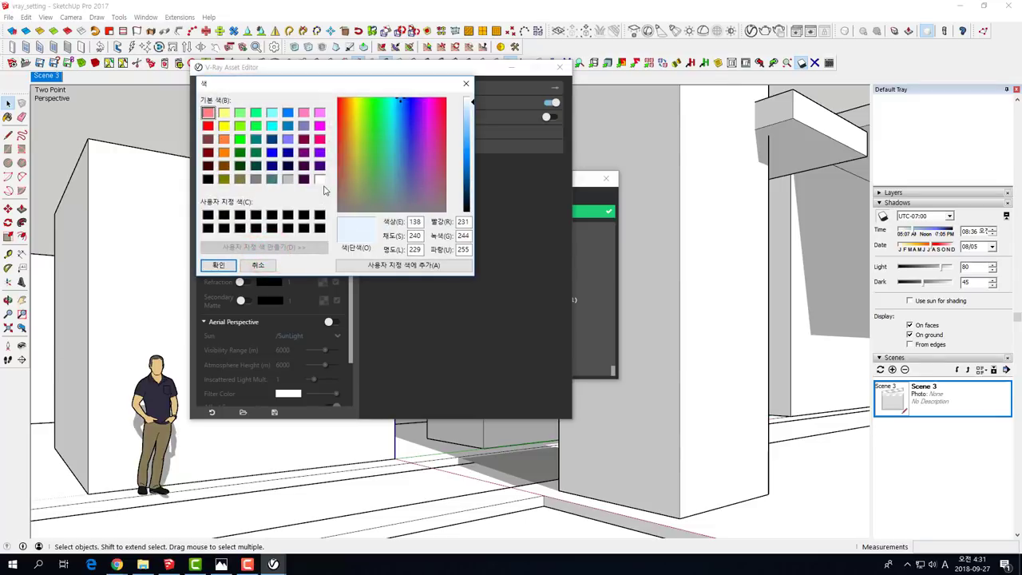
pyautogui.click(319, 178)
pyautogui.click(220, 265)
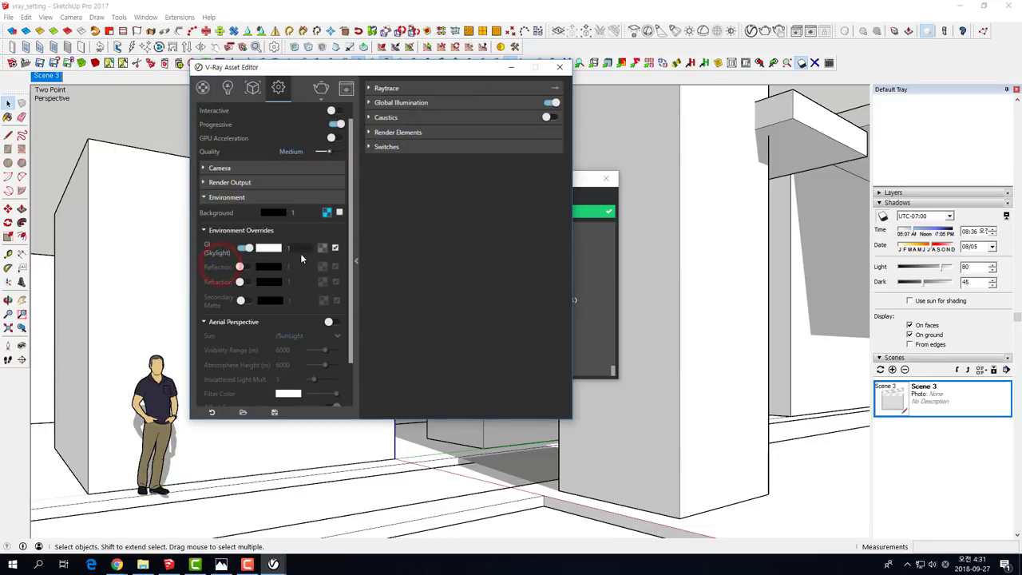
pyautogui.click(297, 249)
pyautogui.write('5')
pyautogui.click(320, 87)
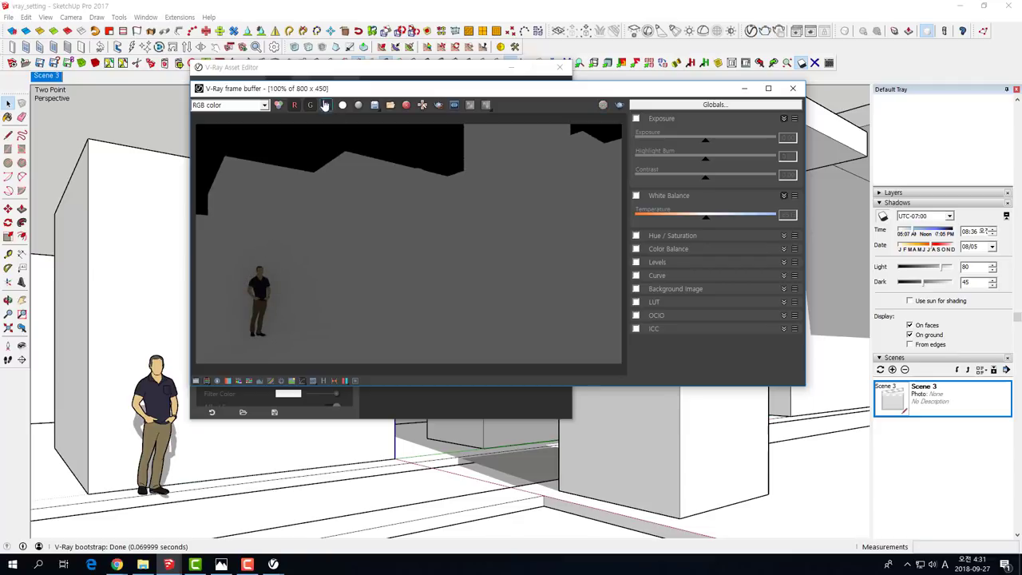
# Zoom the render to 200%, then 400%, to inspect the figure's legs.
pyautogui.moveTo(319, 89); pyautogui.dragTo(302, 60)
pyautogui.scroll(1, 226, 272)
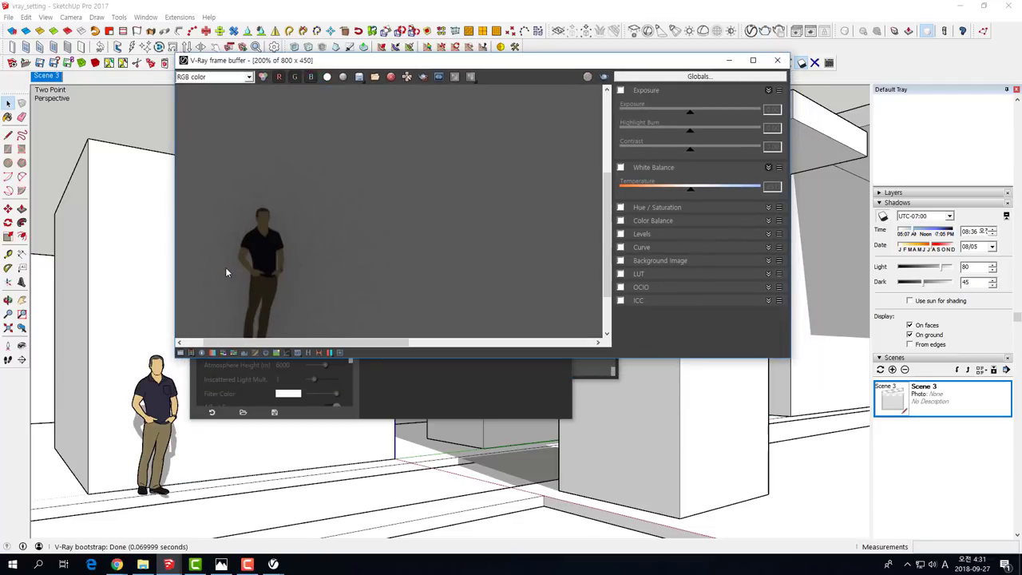
pyautogui.moveTo(242, 271); pyautogui.dragTo(293, 209, button='middle')
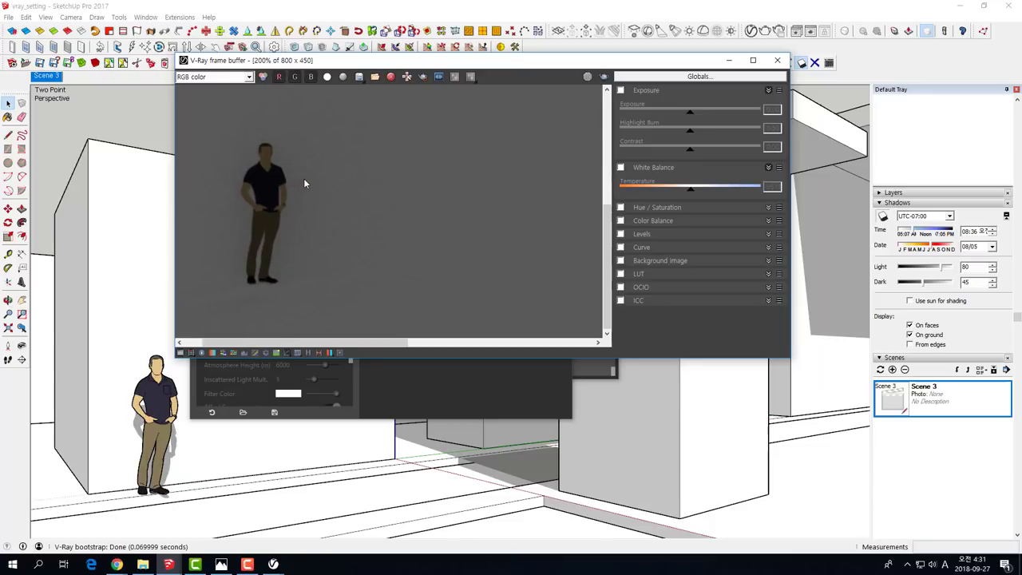
pyautogui.scroll(-1, 305, 182)
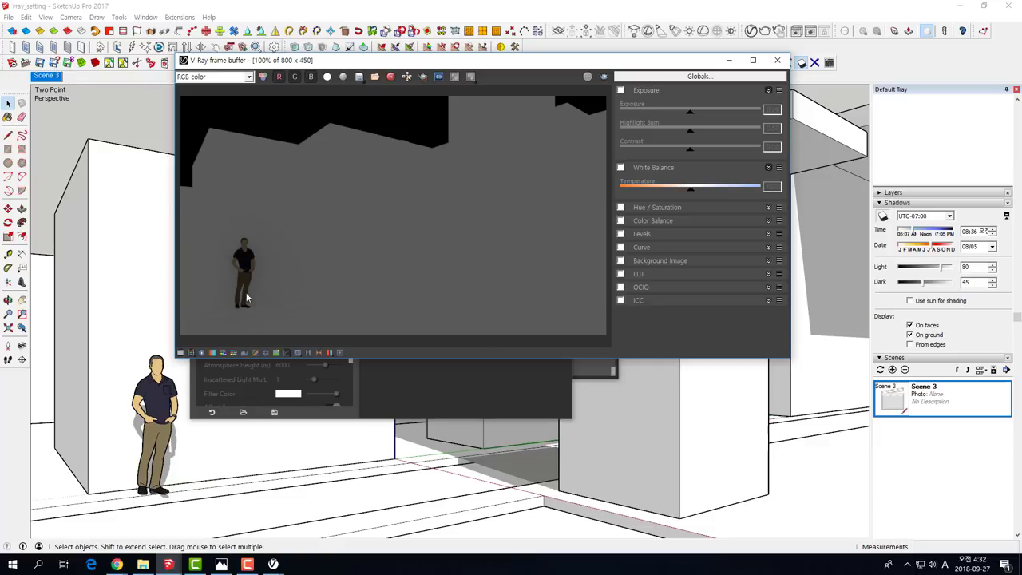
pyautogui.scroll(2, 246, 293)
pyautogui.moveTo(246, 293)
pyautogui.mouseDown(button='middle')
pyautogui.moveTo(307, 241)
pyautogui.moveTo(340, 186)
pyautogui.mouseUp(button='middle')
pyautogui.scroll(1, 306, 241)
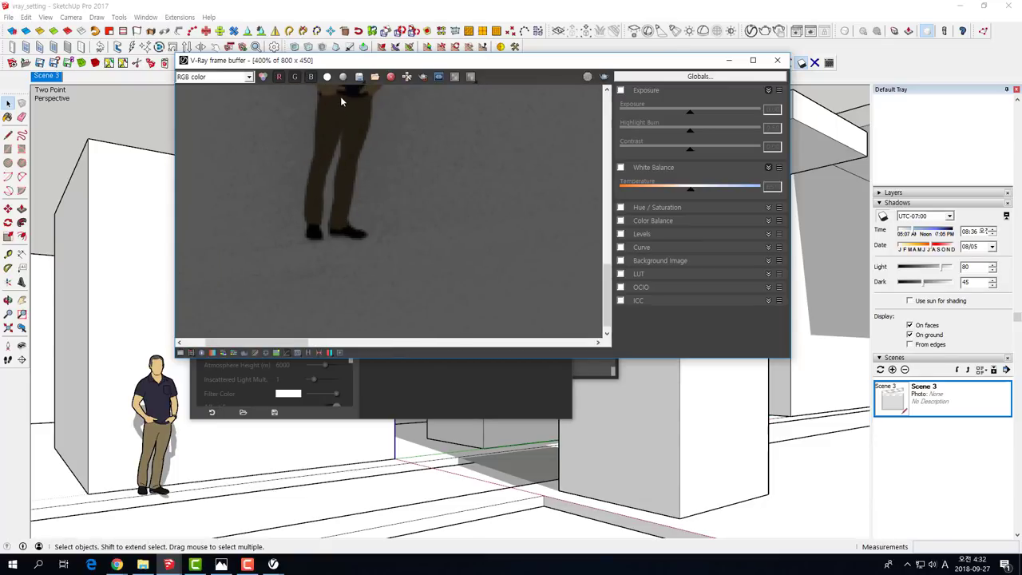
# Pan down to examine the feet and surrounding ground, zoom out, and close the frame buffer.
pyautogui.moveTo(340, 101); pyautogui.dragTo(348, 268, button='middle')
pyautogui.scroll(-1, 340, 166)
pyautogui.moveTo(340, 165)
pyautogui.mouseDown(button='middle')
pyautogui.moveTo(323, 308)
pyautogui.moveTo(346, 246)
pyautogui.moveTo(350, 175)
pyautogui.mouseUp(button='middle')
pyautogui.scroll(1, 323, 308)
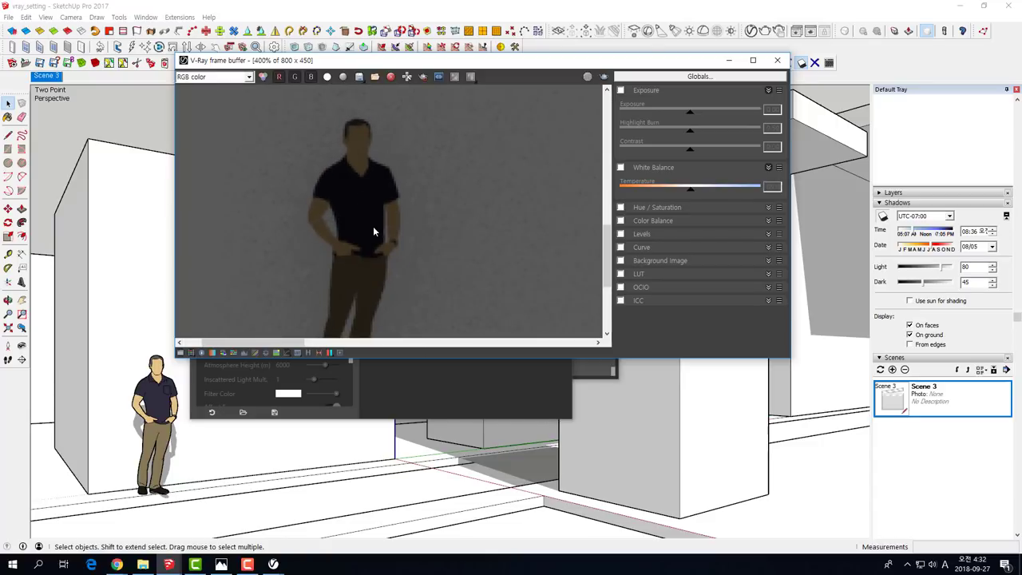
pyautogui.moveTo(349, 226); pyautogui.dragTo(361, 200, button='middle')
pyautogui.moveTo(339, 303); pyautogui.dragTo(339, 251, button='middle')
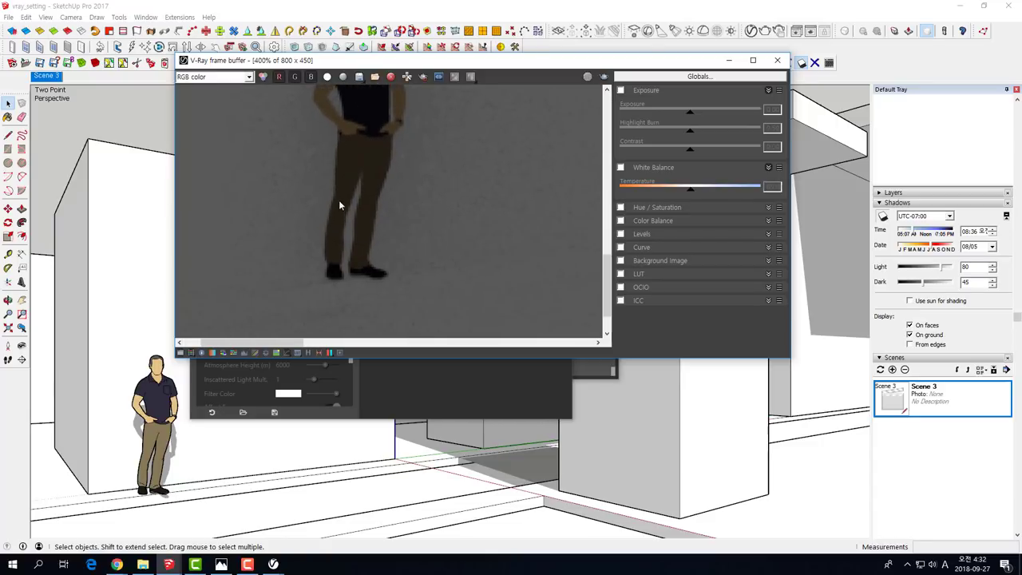
pyautogui.moveTo(372, 160); pyautogui.dragTo(334, 247, button='middle')
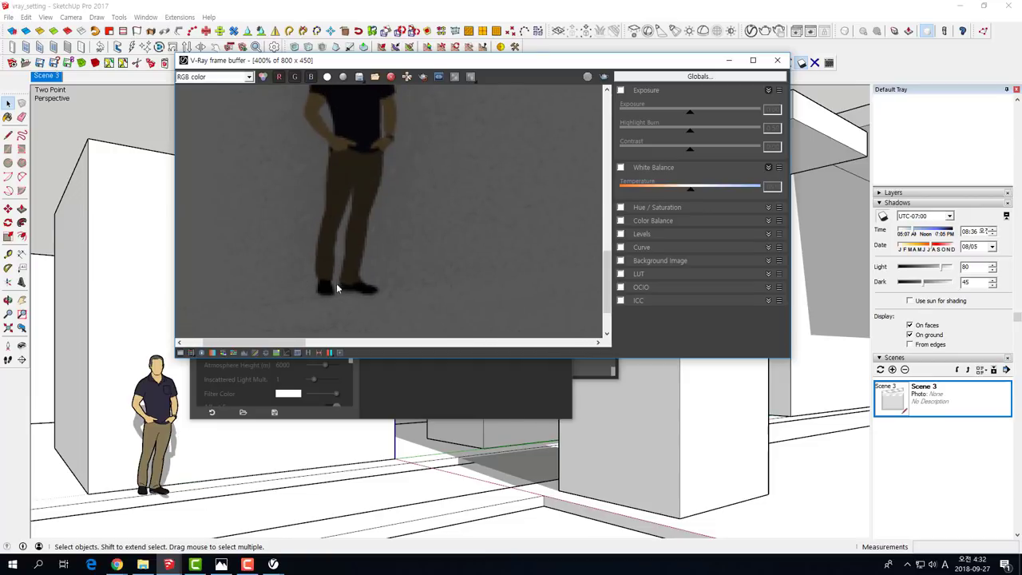
pyautogui.moveTo(337, 284)
pyautogui.mouseDown(button='middle')
pyautogui.moveTo(336, 214)
pyautogui.moveTo(334, 225)
pyautogui.mouseUp(button='middle')
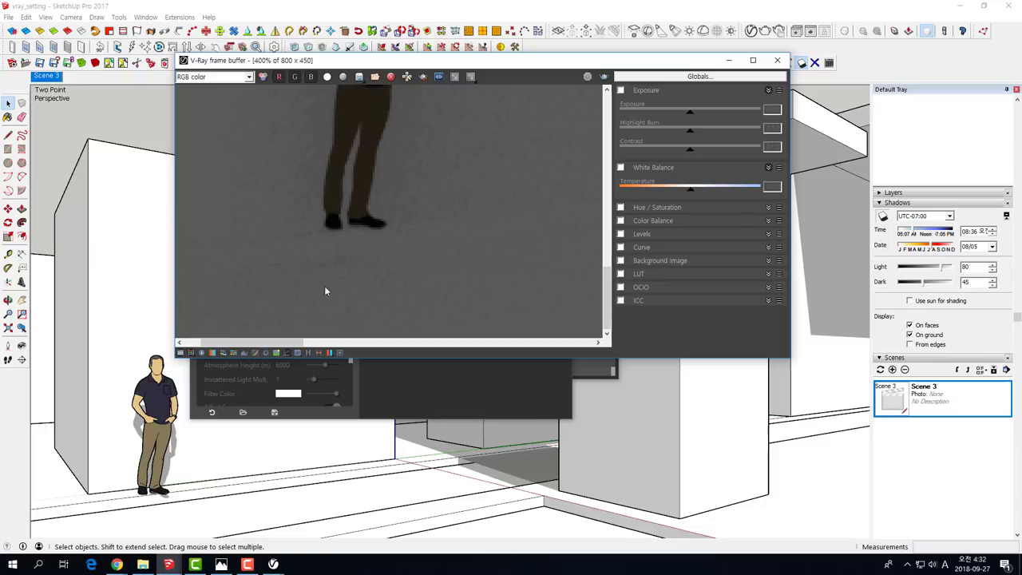
pyautogui.scroll(-1, 355, 272)
pyautogui.moveTo(315, 283); pyautogui.dragTo(319, 191, button='middle')
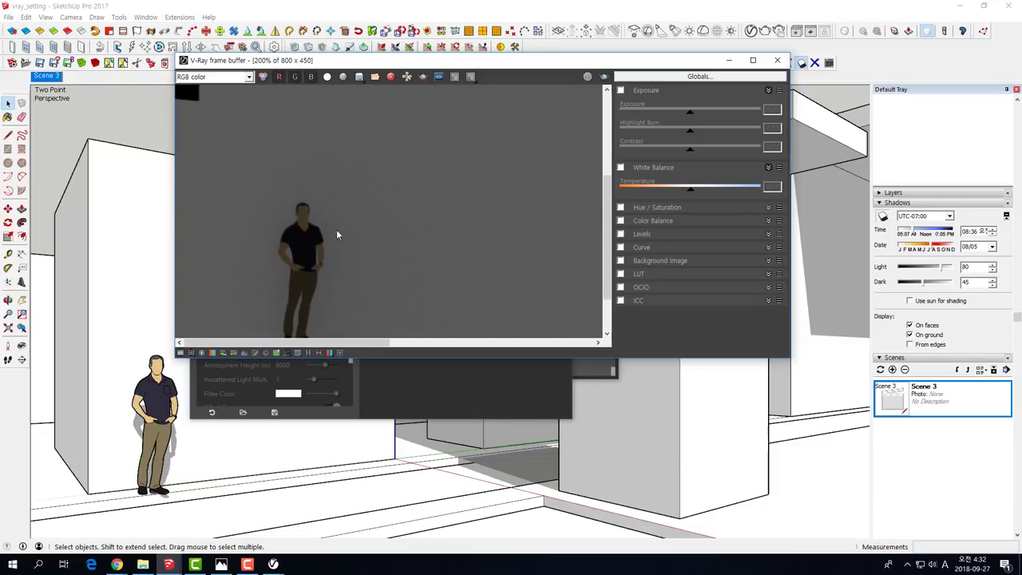
pyautogui.click(777, 61)
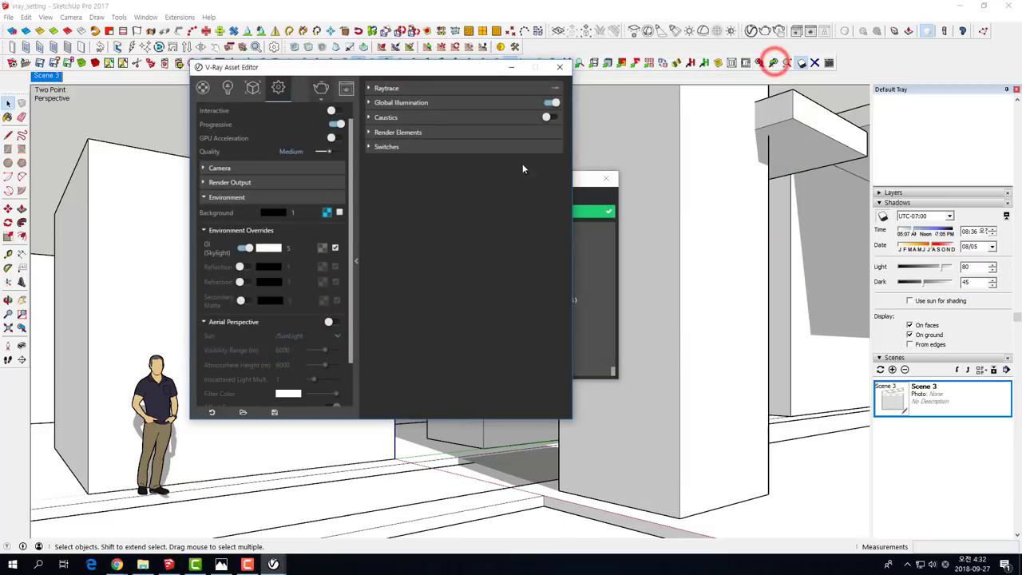
# Close the Asset Editor and progress window, then window-select the courtyard blocks.
pyautogui.click(558, 69)
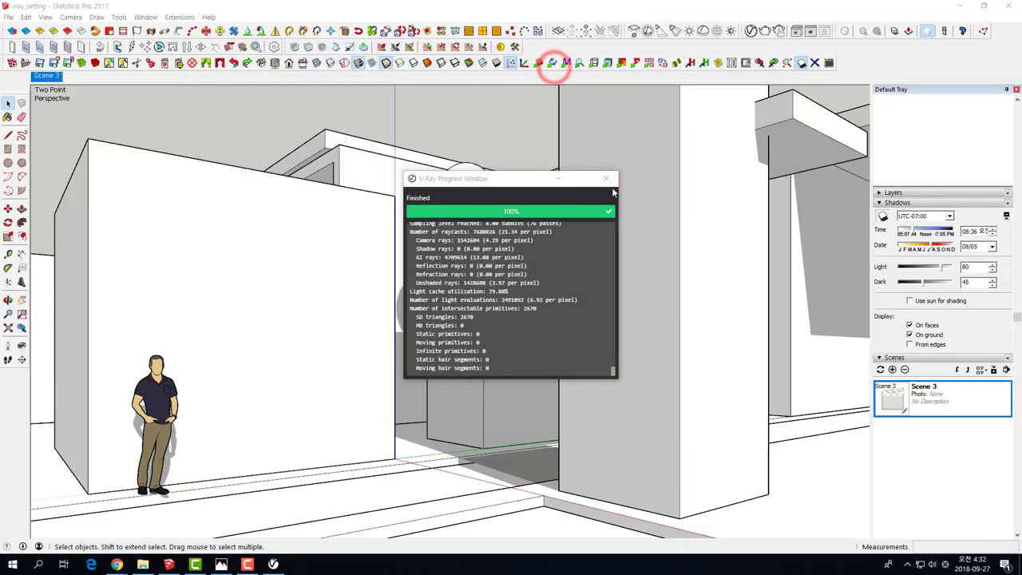
pyautogui.click(605, 178)
pyautogui.click(349, 264)
pyautogui.scroll(-2, 349, 264)
pyautogui.scroll(-3, 349, 263)
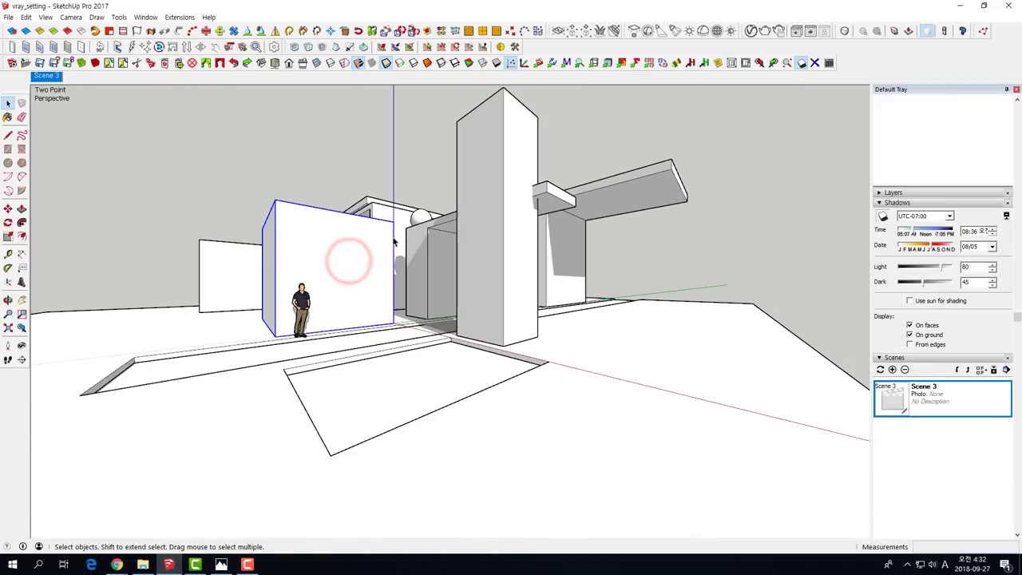
pyautogui.moveTo(682, 119); pyautogui.dragTo(258, 474)
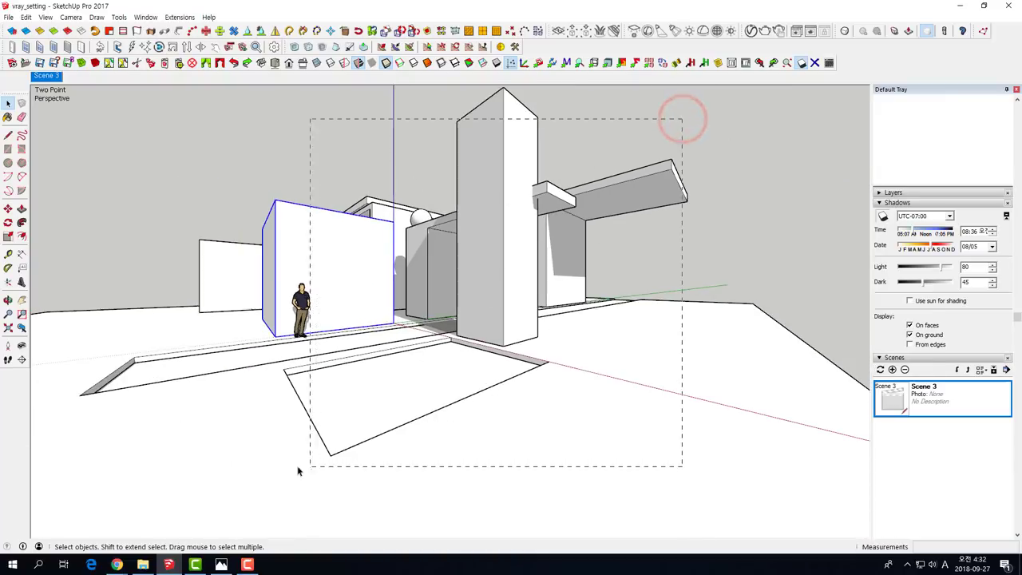
pyautogui.scroll(3, 291, 313)
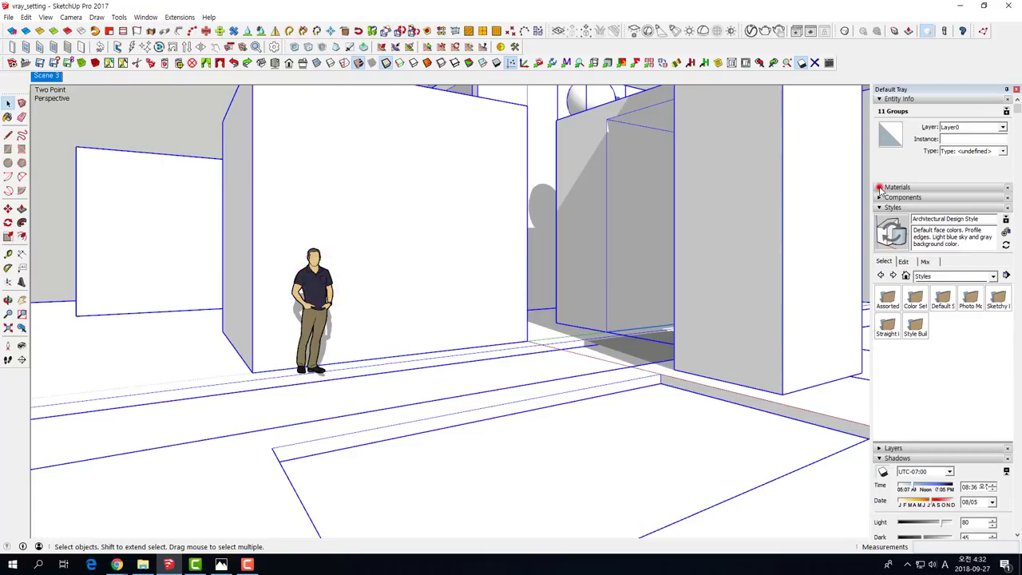
# Open the Materials panel's In Model list and pick the Default material.
pyautogui.click(879, 189)
pyautogui.click(1004, 214)
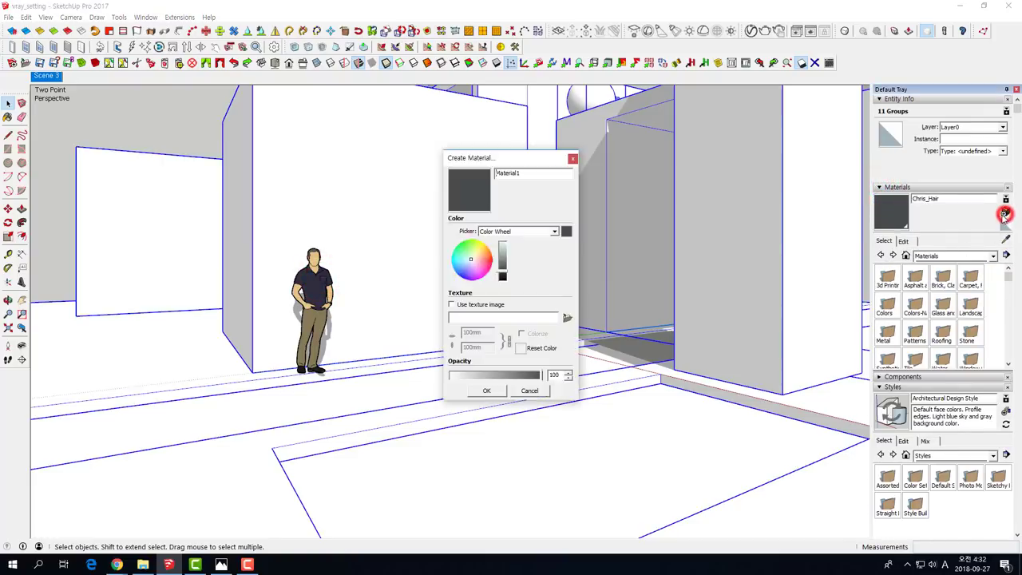
pyautogui.click(542, 391)
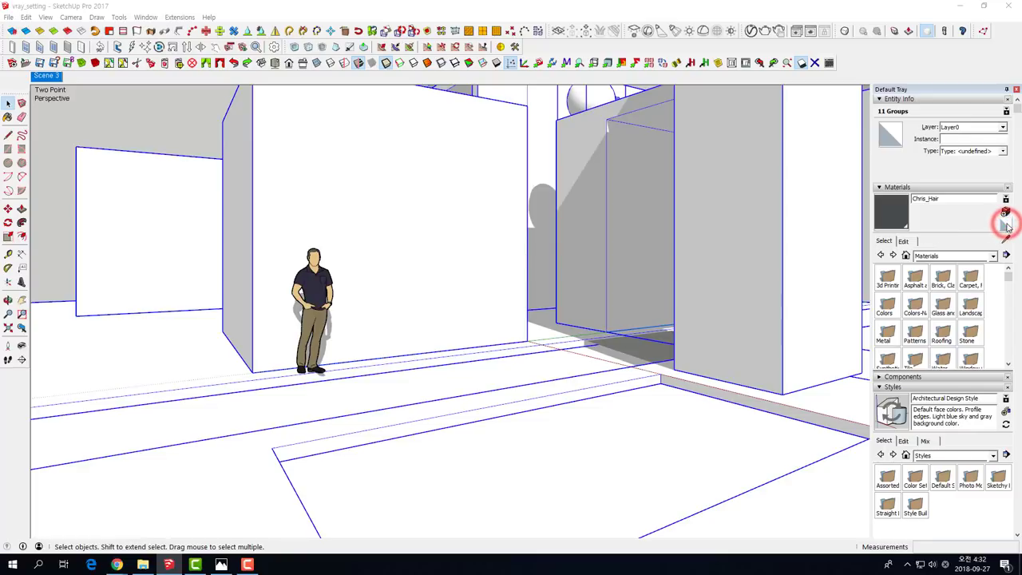
pyautogui.click(1005, 212)
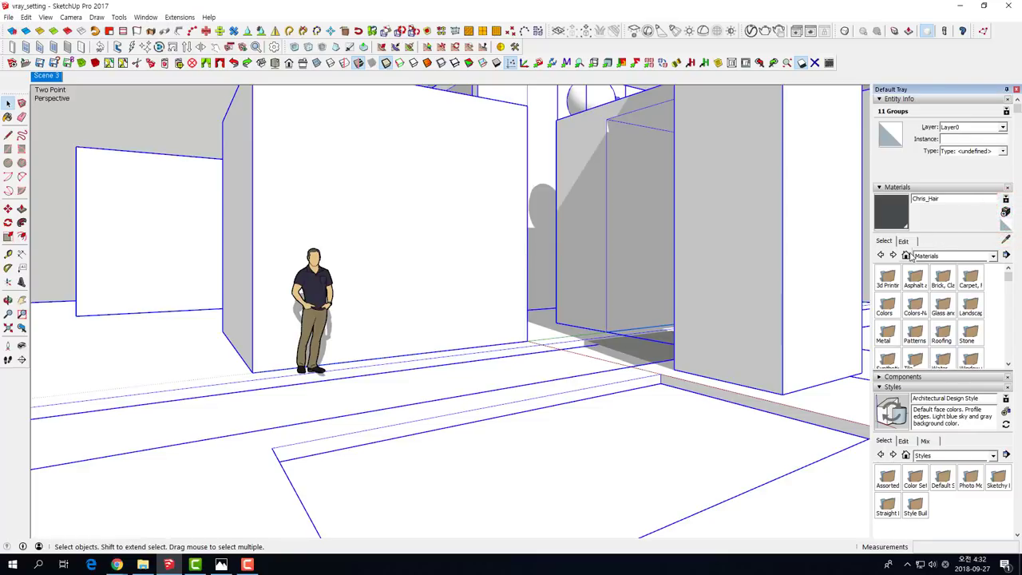
pyautogui.click(905, 255)
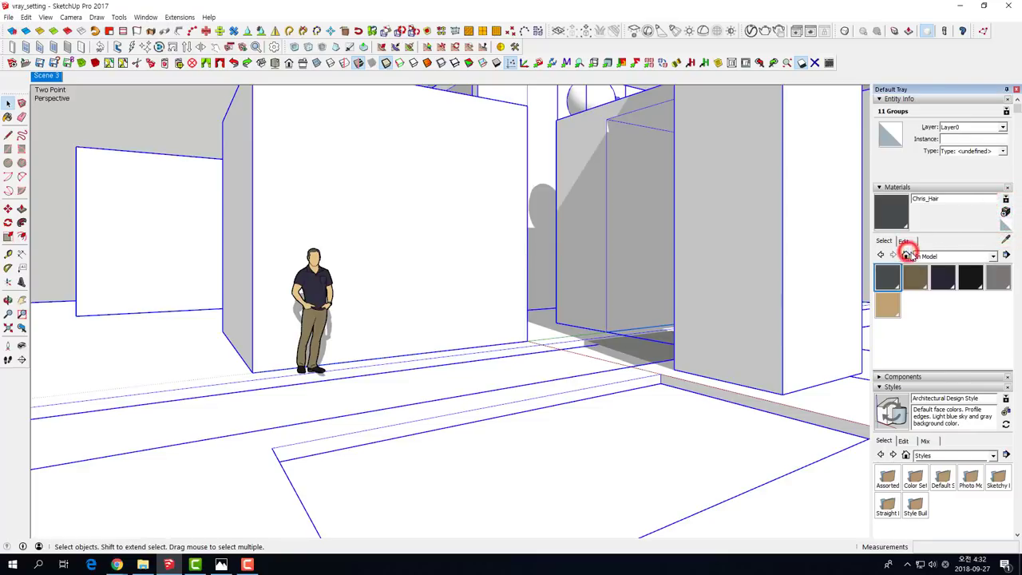
pyautogui.click(1003, 227)
# Create a new white material, Material1, and paint the selected blocks with it.
pyautogui.click(1006, 213)
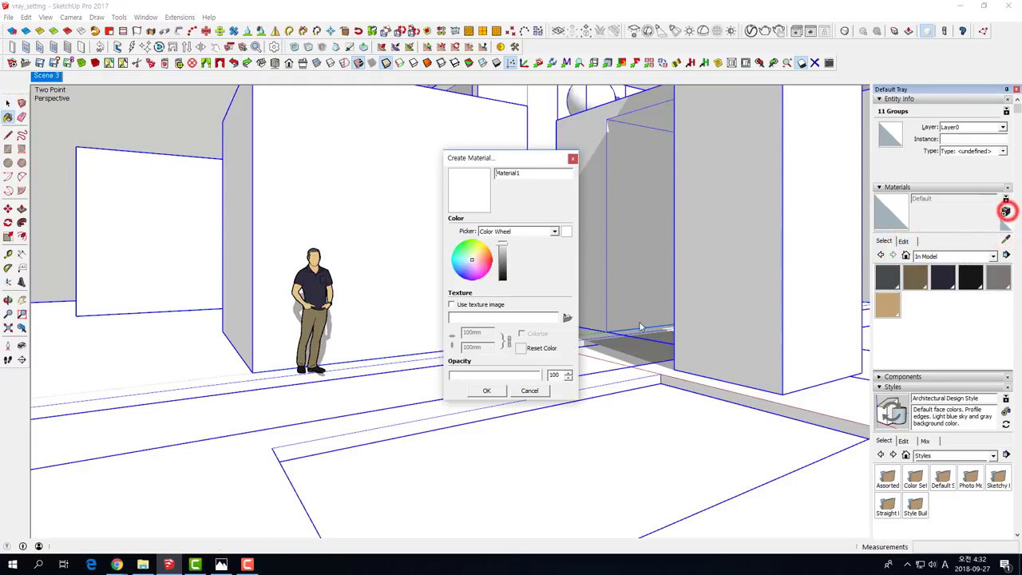
pyautogui.click(502, 245)
pyautogui.click(486, 389)
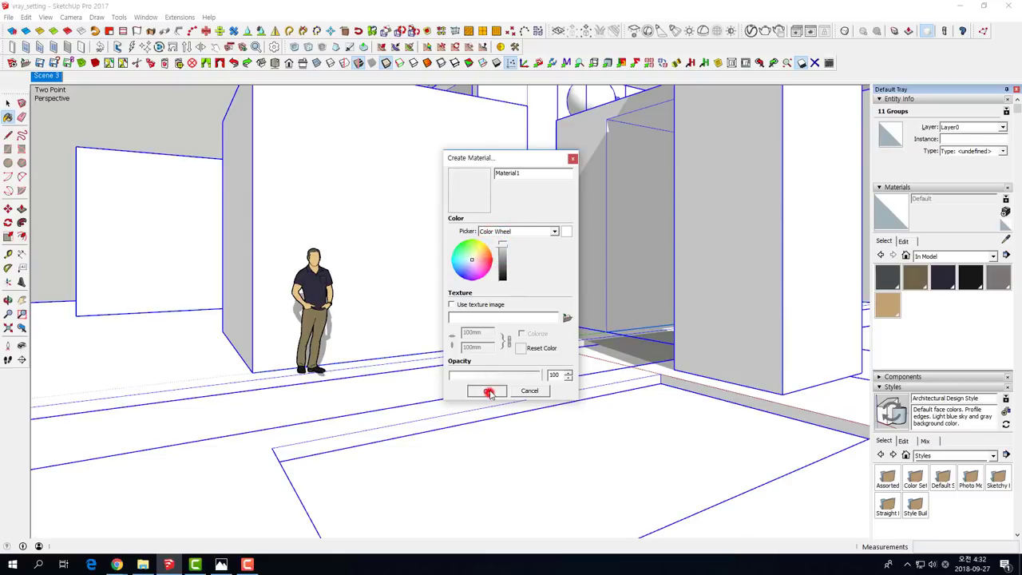
pyautogui.click(481, 219)
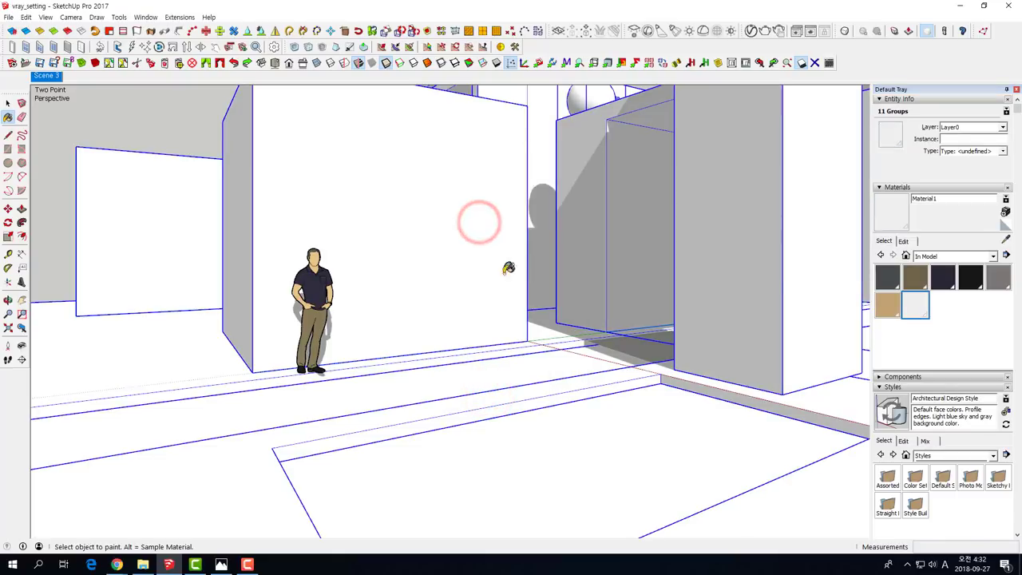
# From Scene 3, run a test render viewed at 100%, stop it, and close the frame buffer.
pyautogui.click(44, 76)
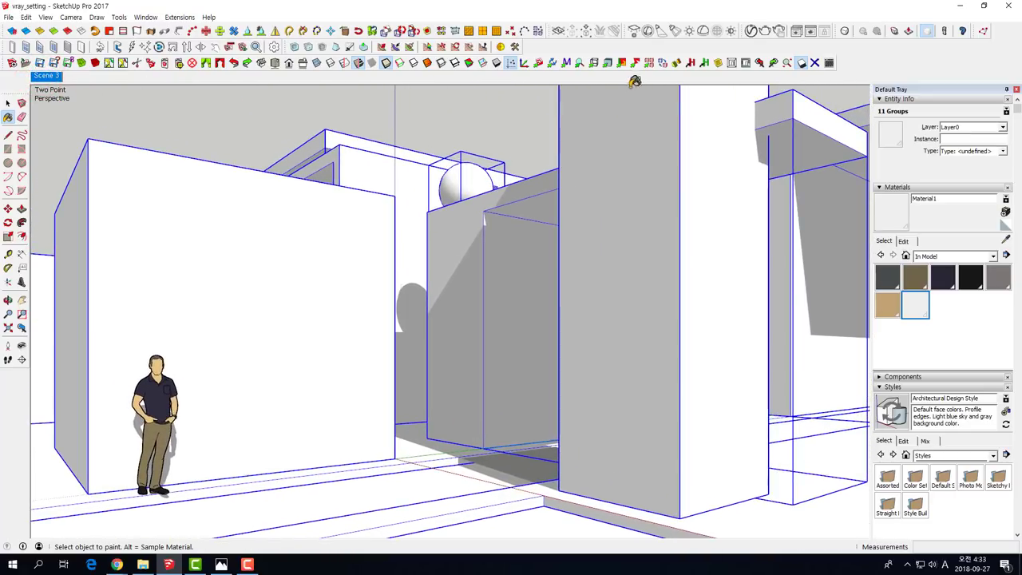
pyautogui.click(765, 30)
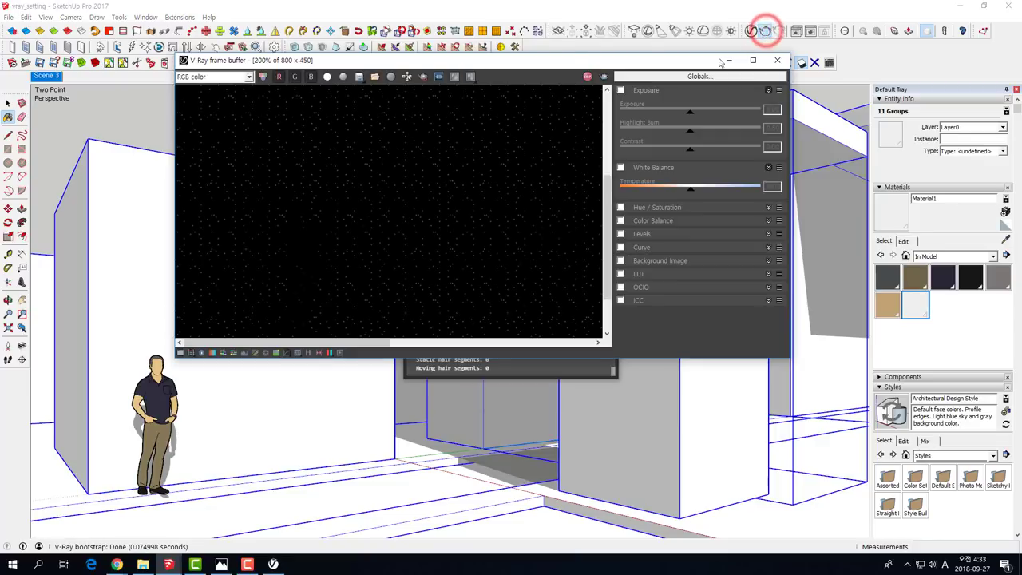
pyautogui.doubleClick(388, 224)
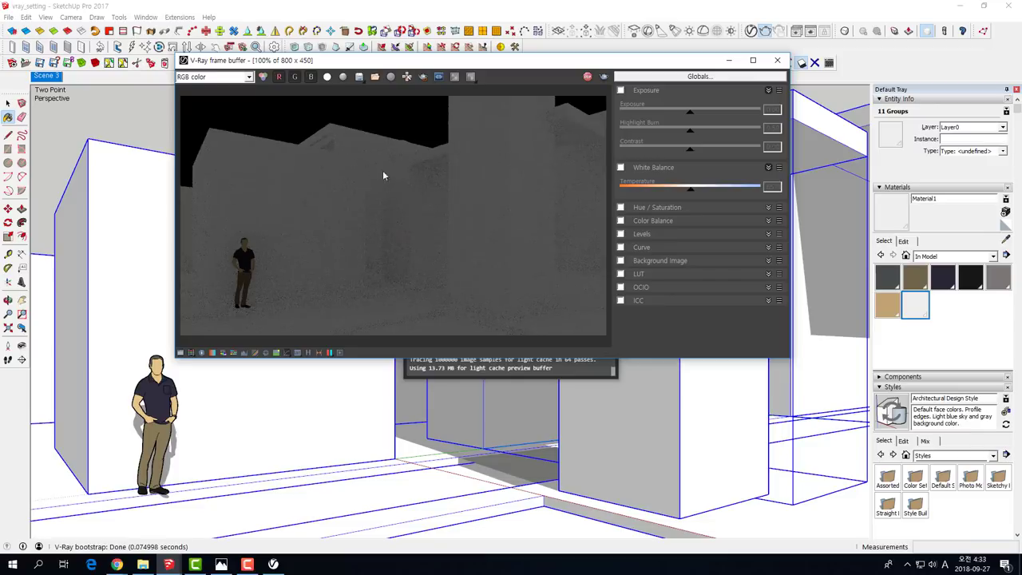
pyautogui.scroll(1, 423, 240)
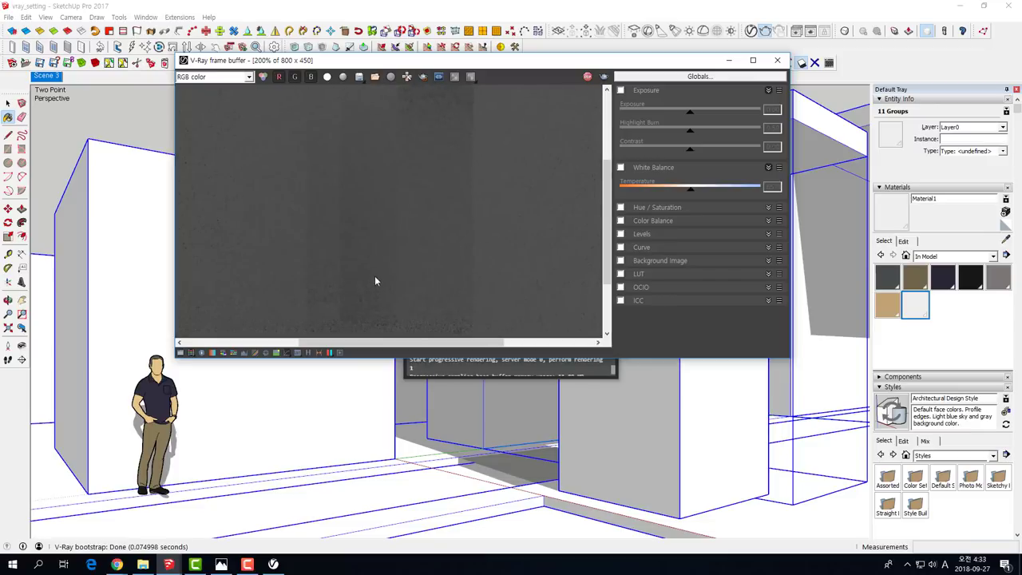
pyautogui.scroll(-1, 344, 232)
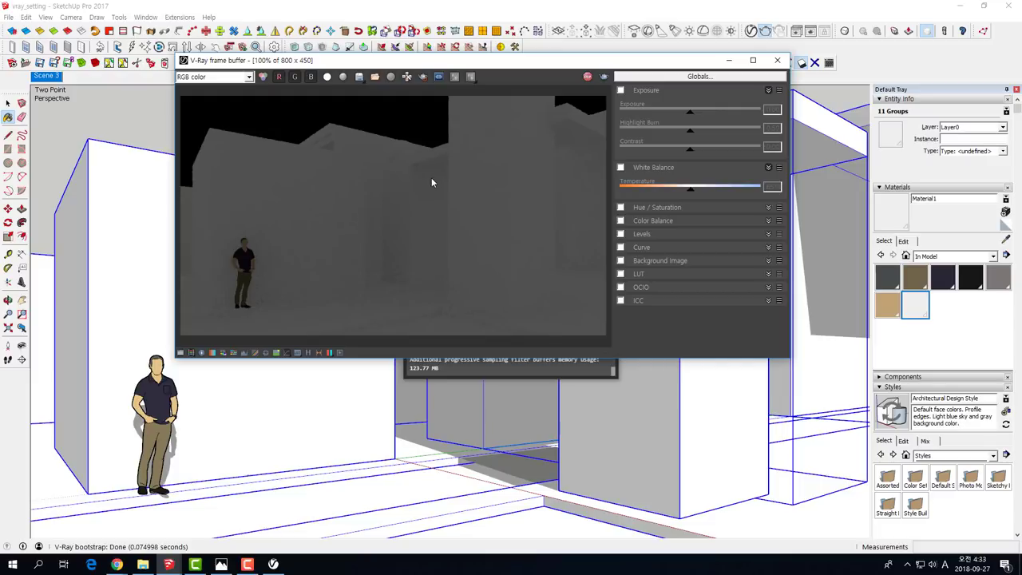
pyautogui.click(587, 78)
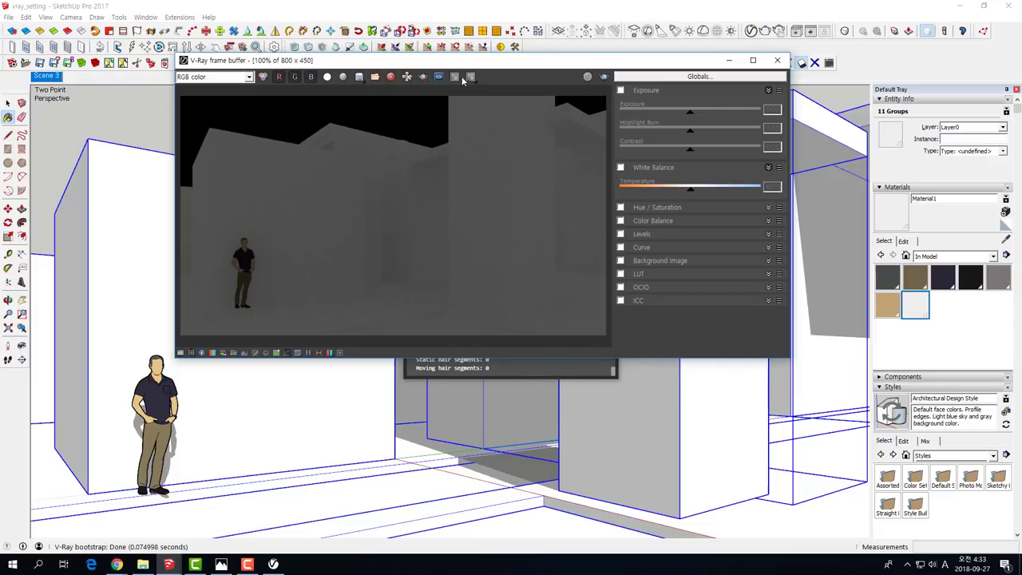
pyautogui.click(778, 61)
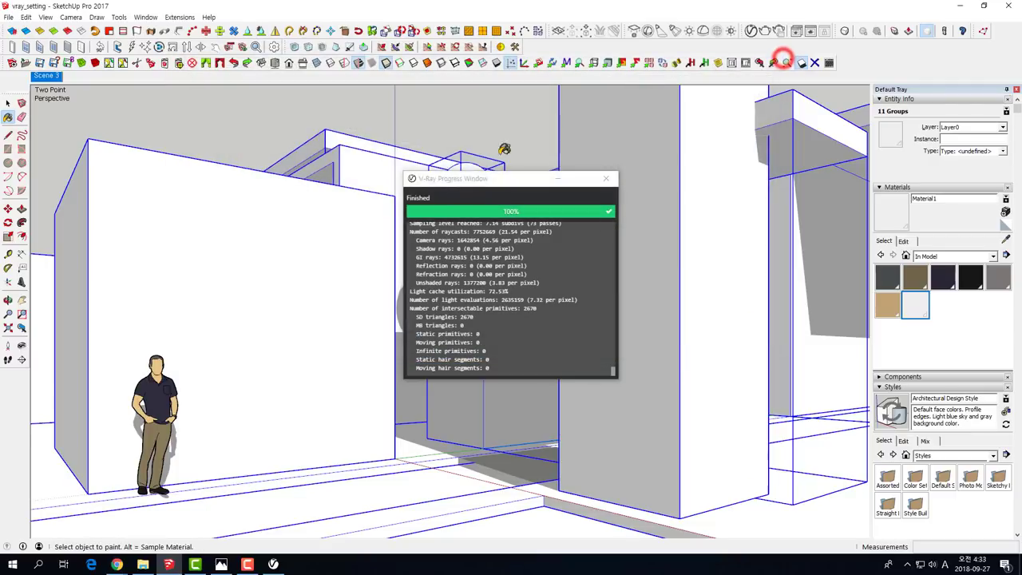
# Open the Asset Editor's Settings and bring up the Environment background's Sky texture.
pyautogui.click(751, 32)
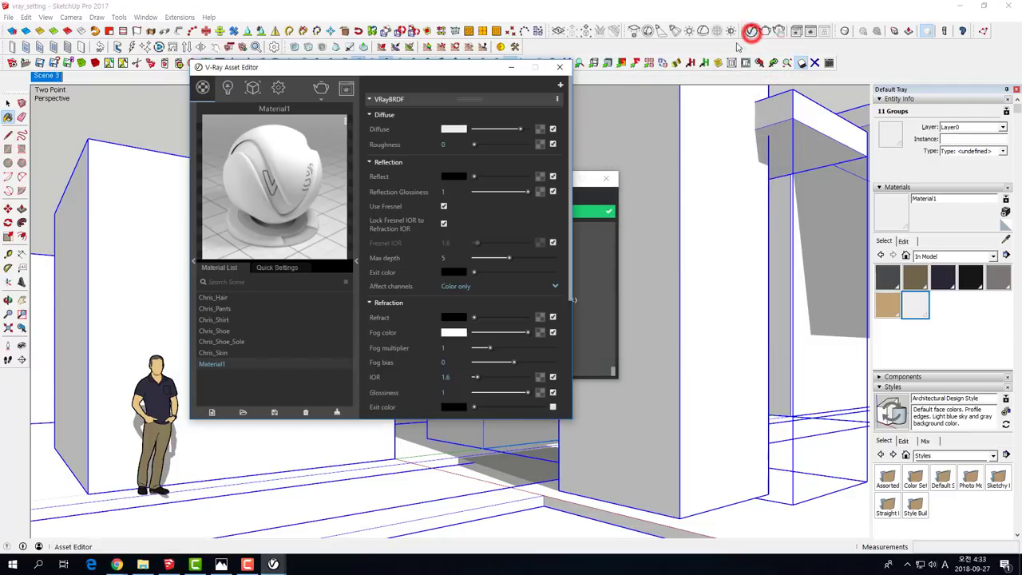
pyautogui.click(278, 89)
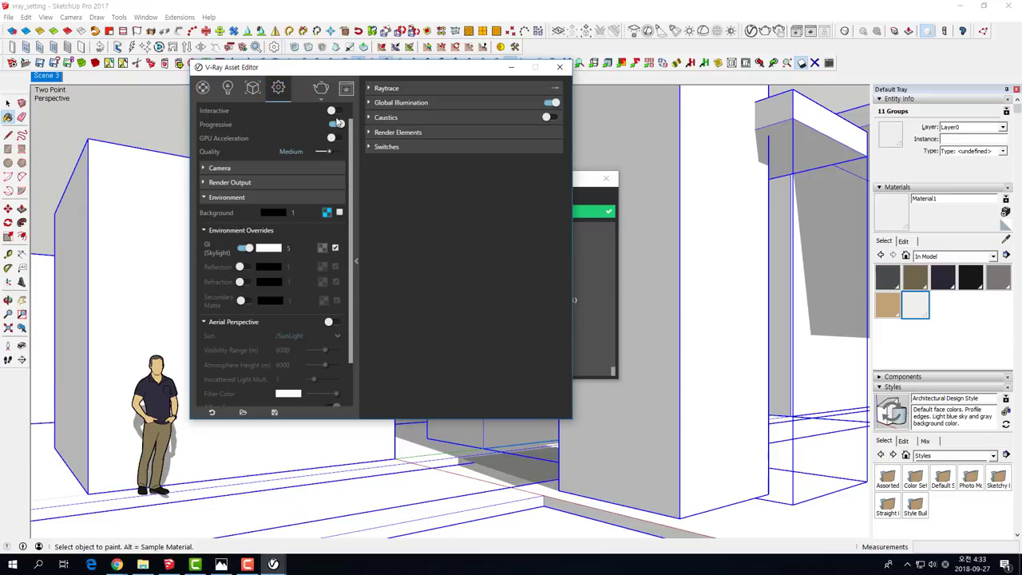
pyautogui.moveTo(338, 67); pyautogui.dragTo(255, 57)
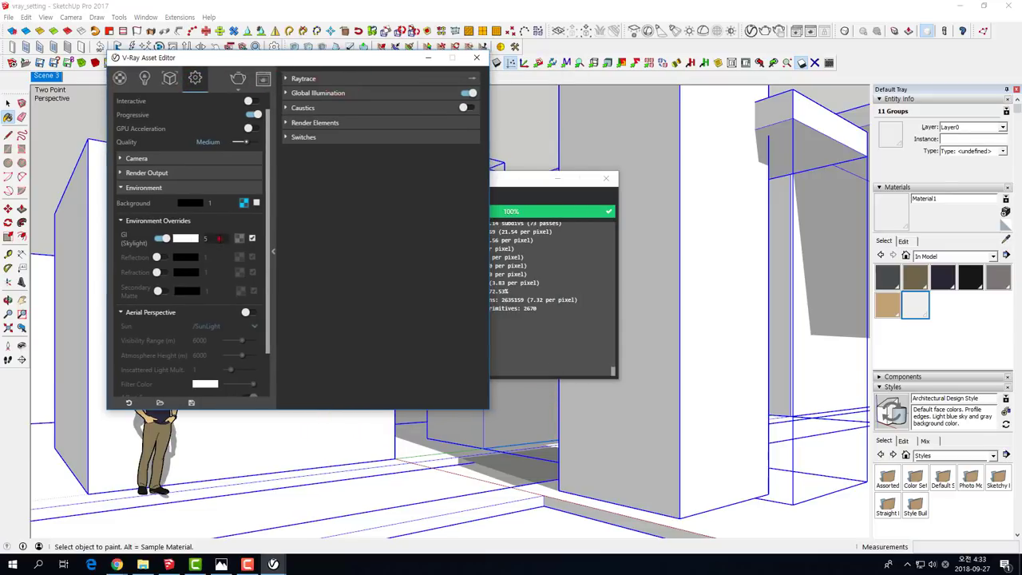
pyautogui.doubleClick(209, 238)
pyautogui.click(243, 204)
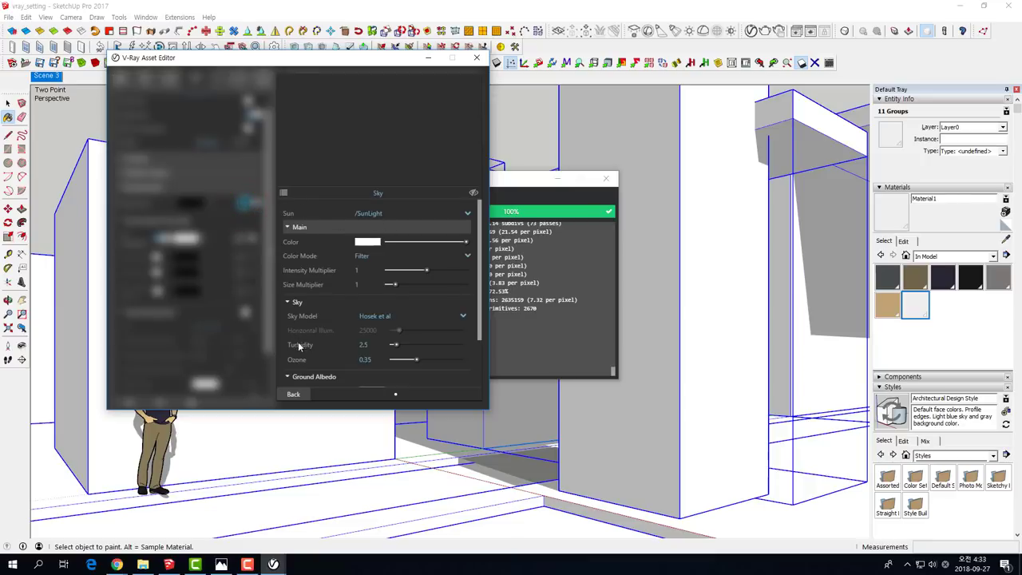
# Browse the texture types available to replace the Sky background, then switch to Chrome.
pyautogui.click(286, 194)
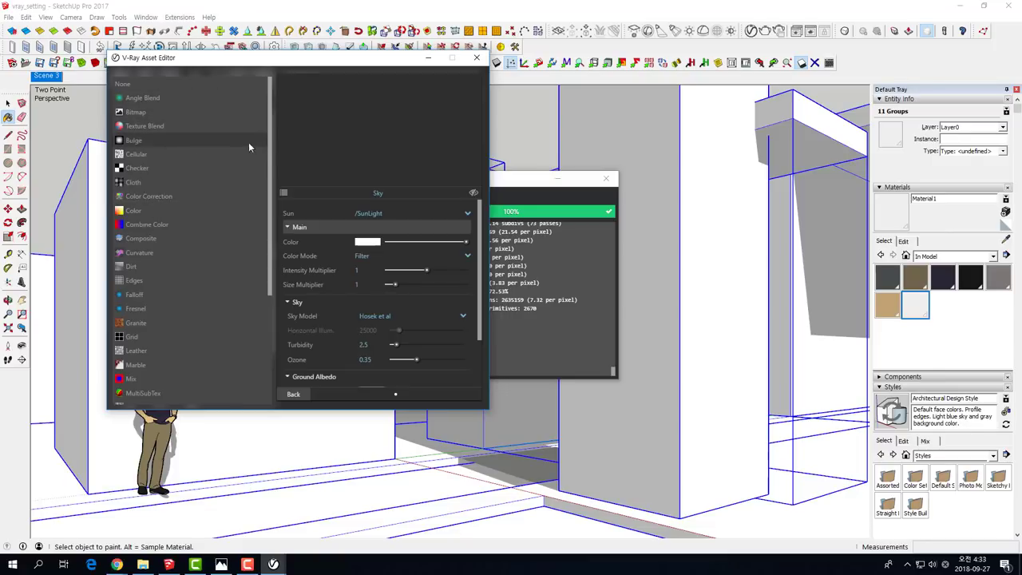
pyautogui.moveTo(269, 153); pyautogui.dragTo(259, 307)
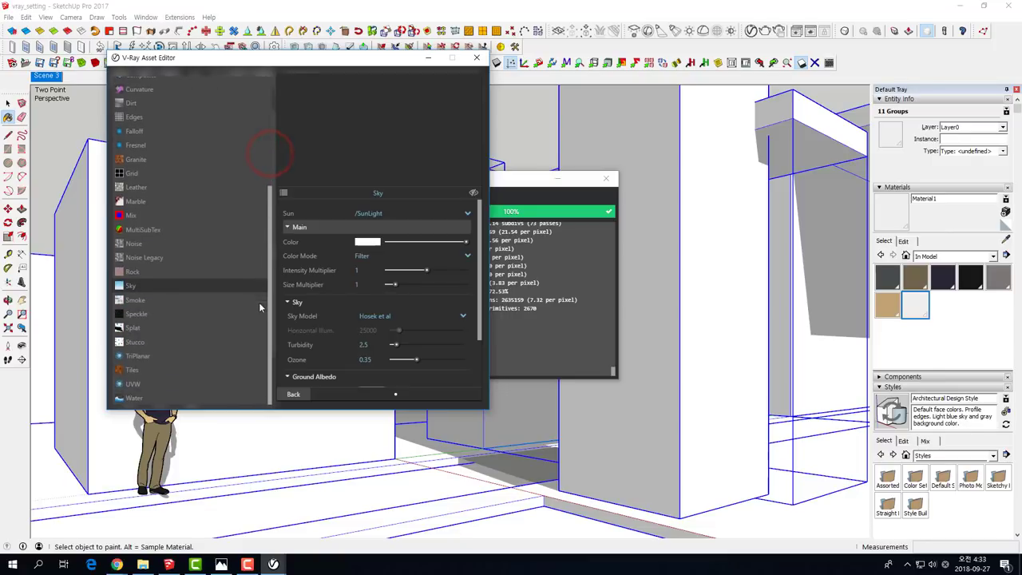
pyautogui.scroll(2, 146, 263)
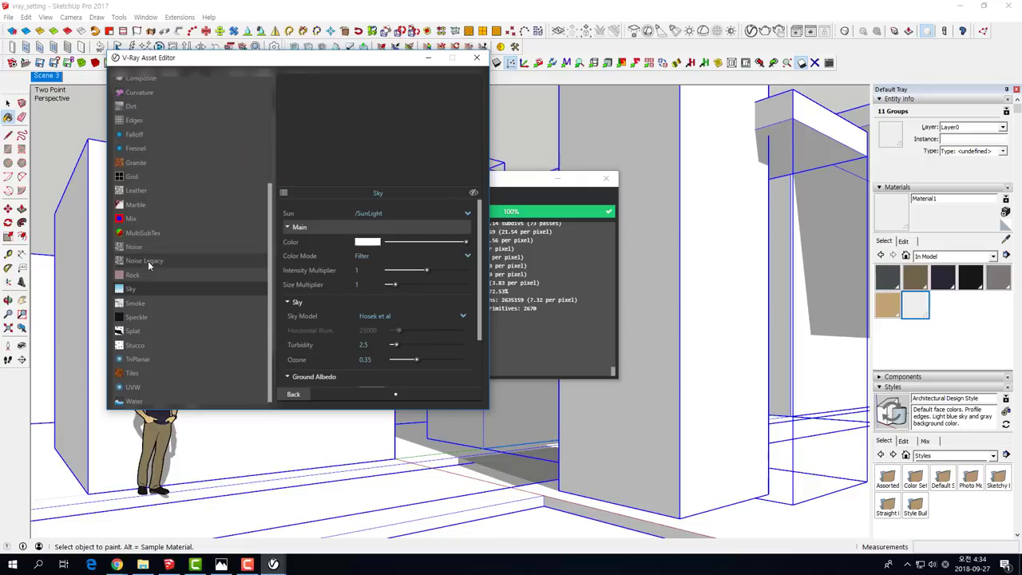
pyautogui.scroll(3, 148, 262)
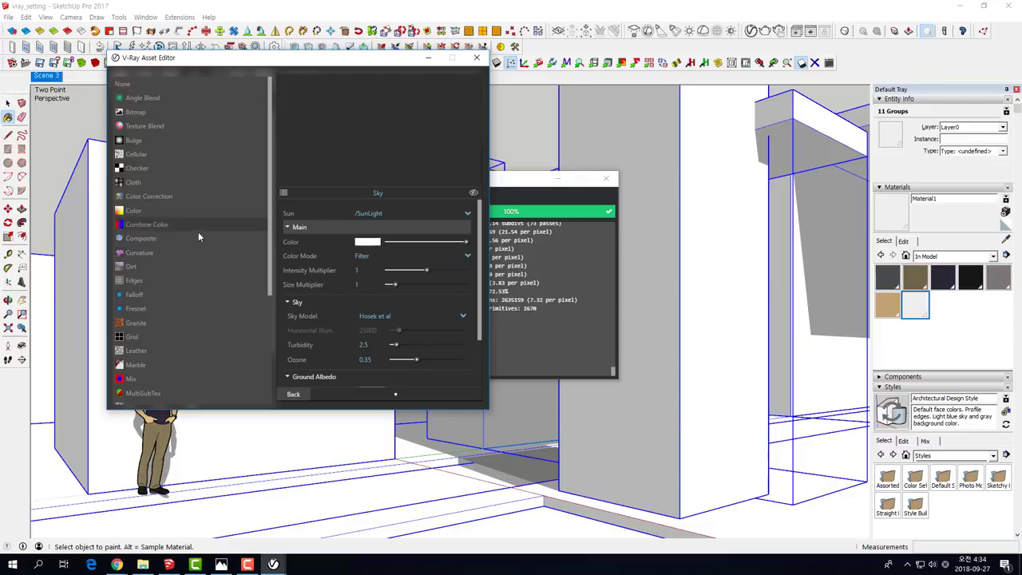
pyautogui.scroll(-3, 197, 240)
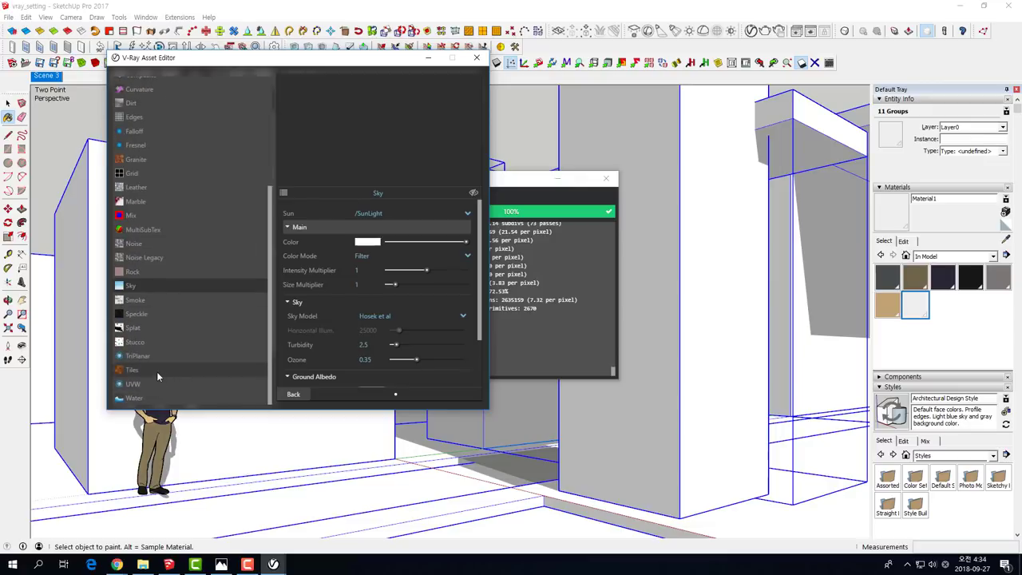
pyautogui.scroll(3, 157, 370)
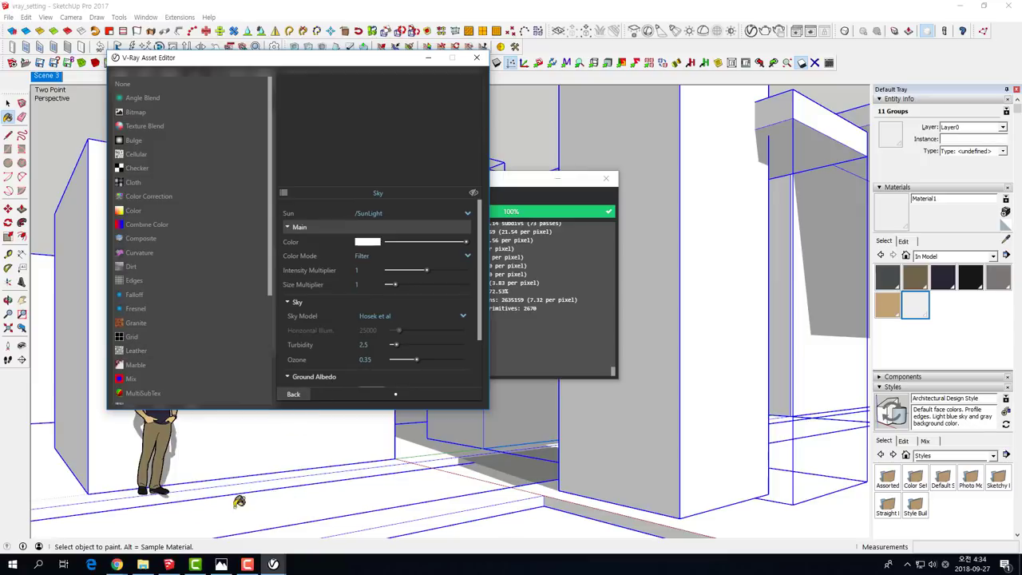
pyautogui.hotkey('alt', 'Tab')
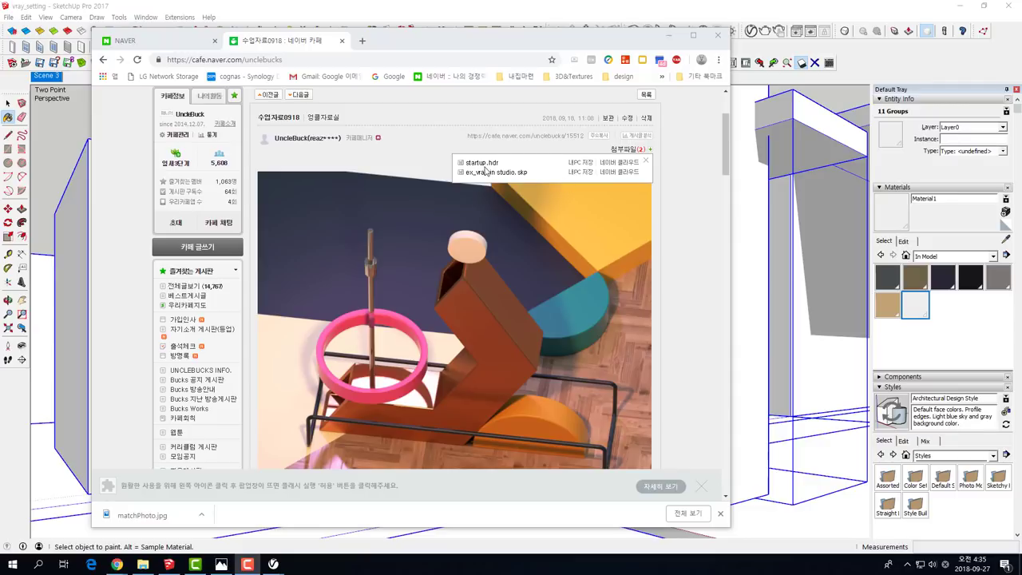
# Save the startup.hdr attachment and minimize Chrome to return to SketchUp.
pyautogui.click(588, 165)
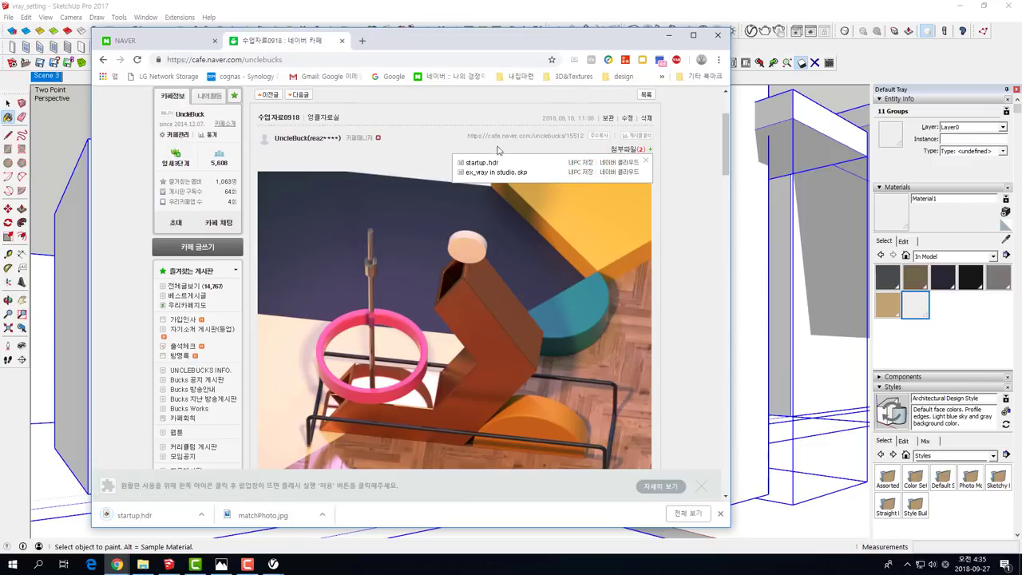
pyautogui.click(669, 38)
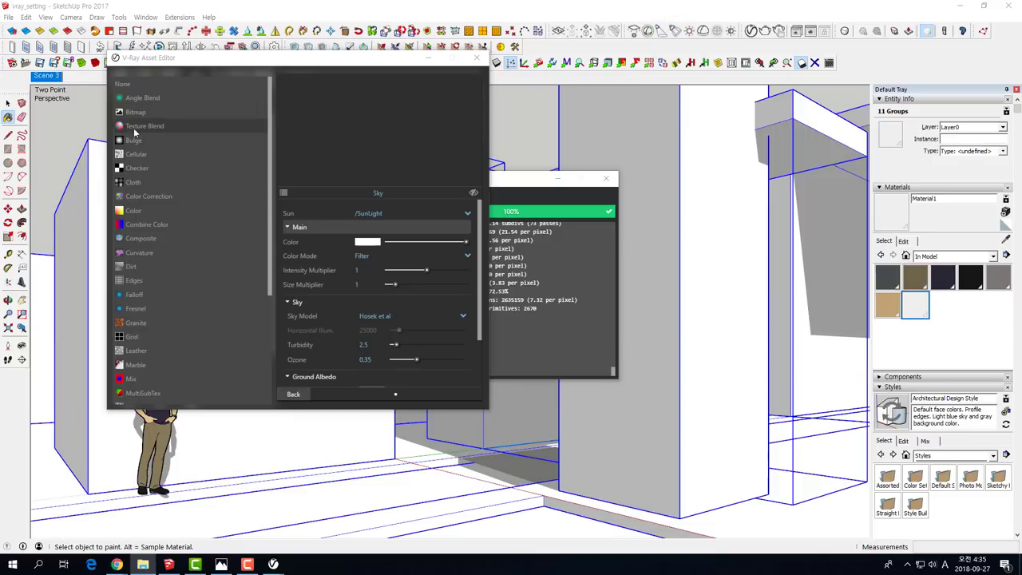
# Replace the background with a Bitmap texture loading Downloads\startup.hdr.
pyautogui.click(137, 113)
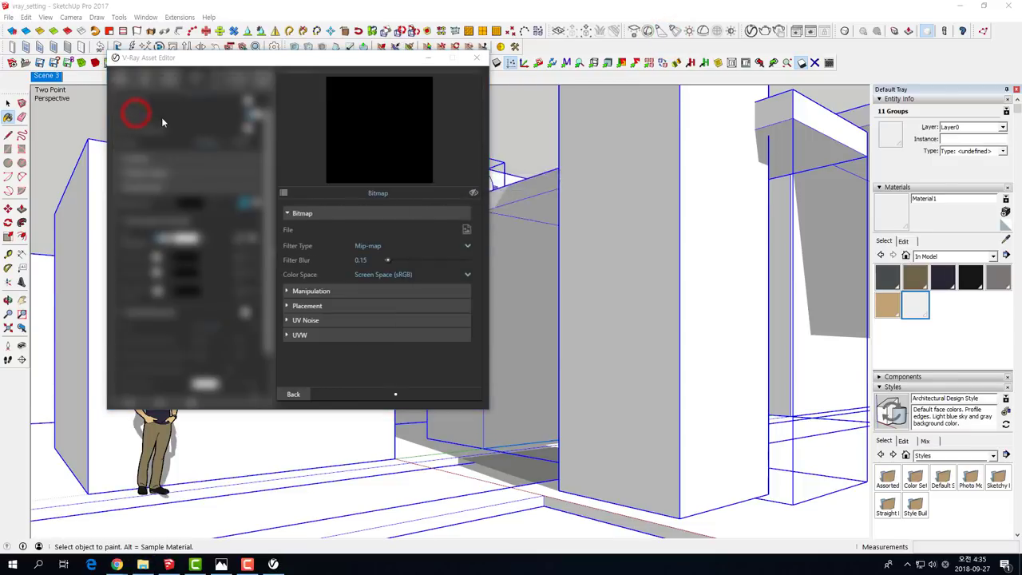
pyautogui.click(152, 188)
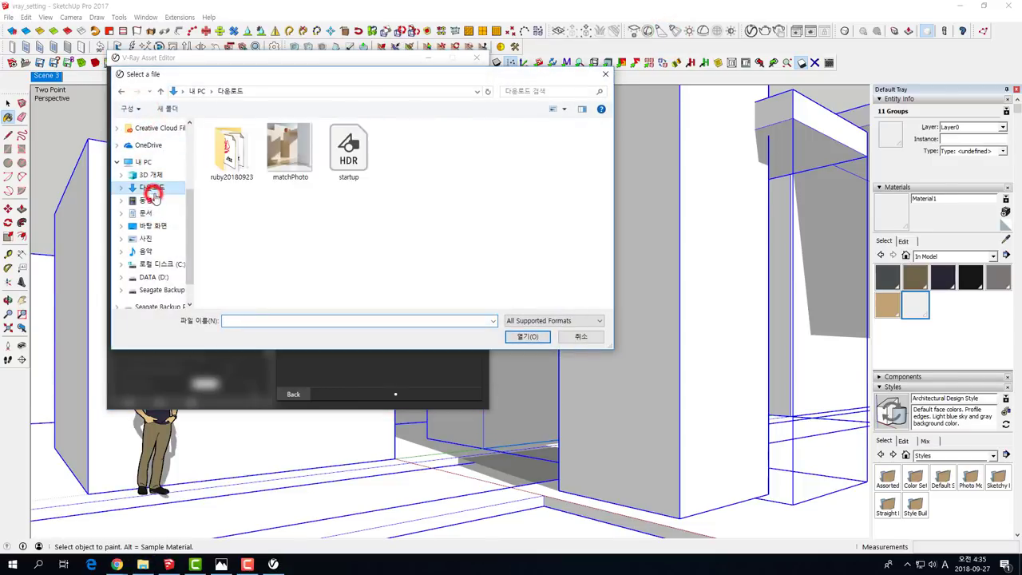
pyautogui.click(343, 168)
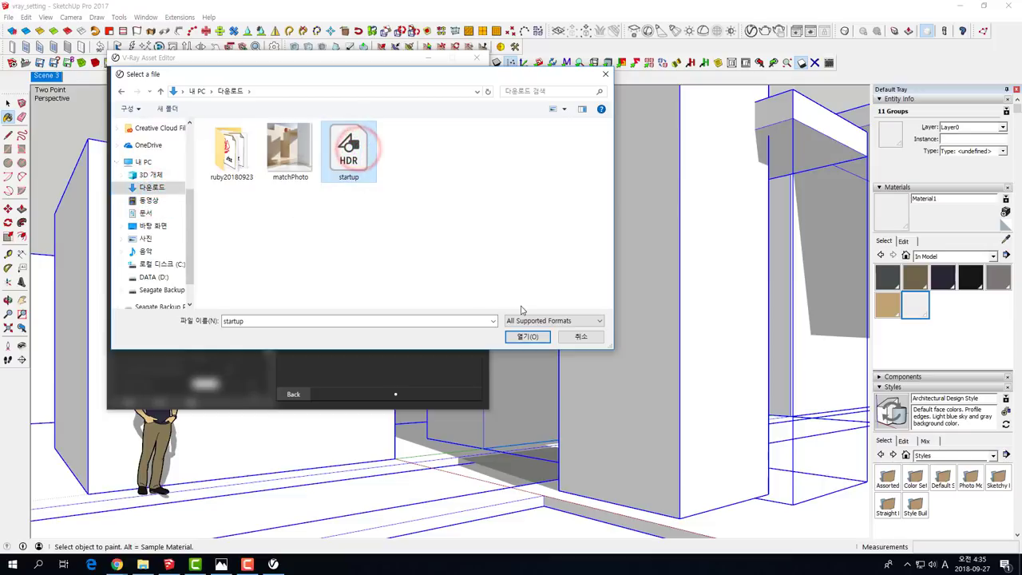
pyautogui.click(527, 336)
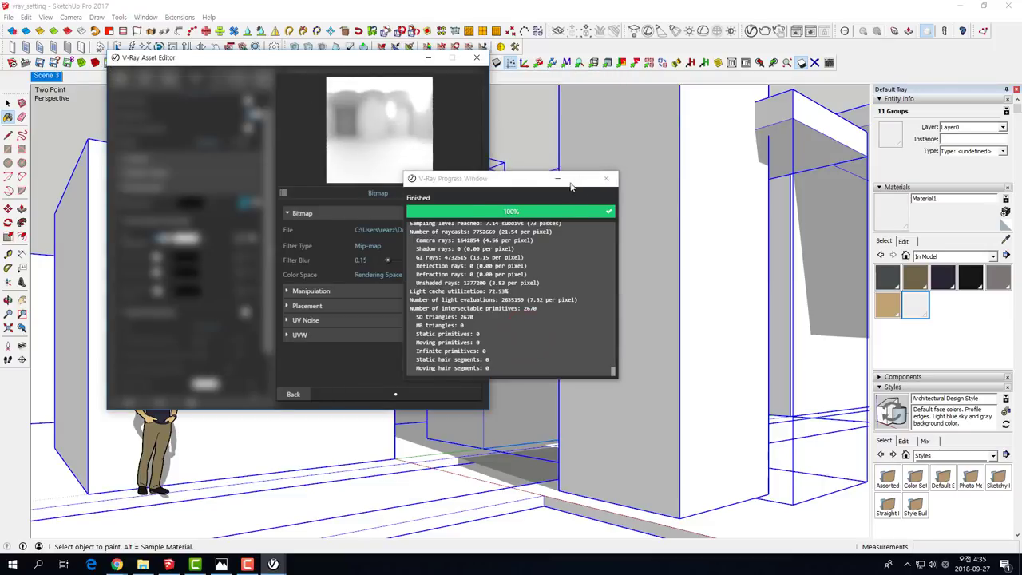
pyautogui.click(605, 178)
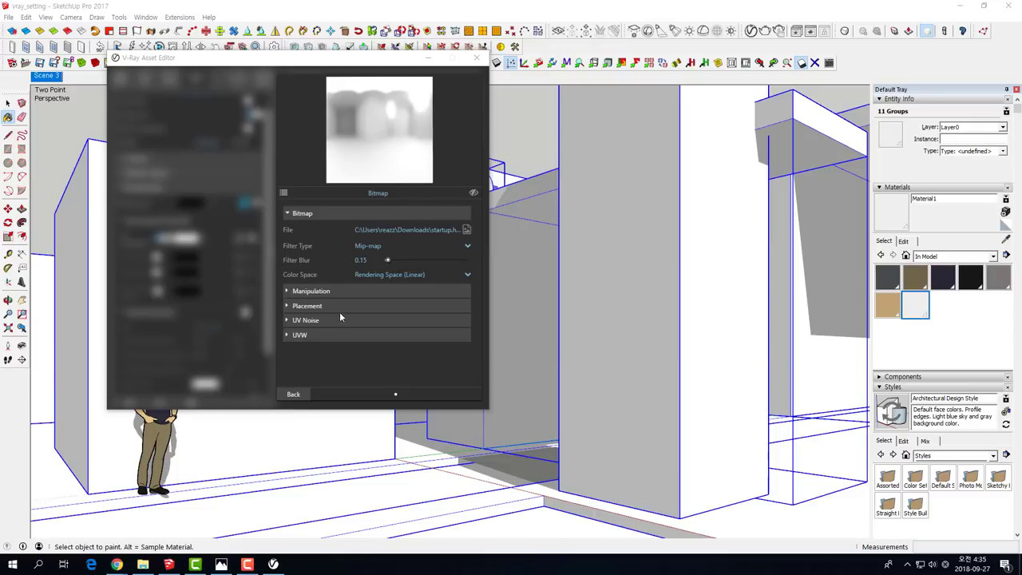
# Set the bitmap's UVW generator to UVWGenEnvironment and go back to the settings.
pyautogui.click(287, 335)
pyautogui.scroll(-2, 303, 303)
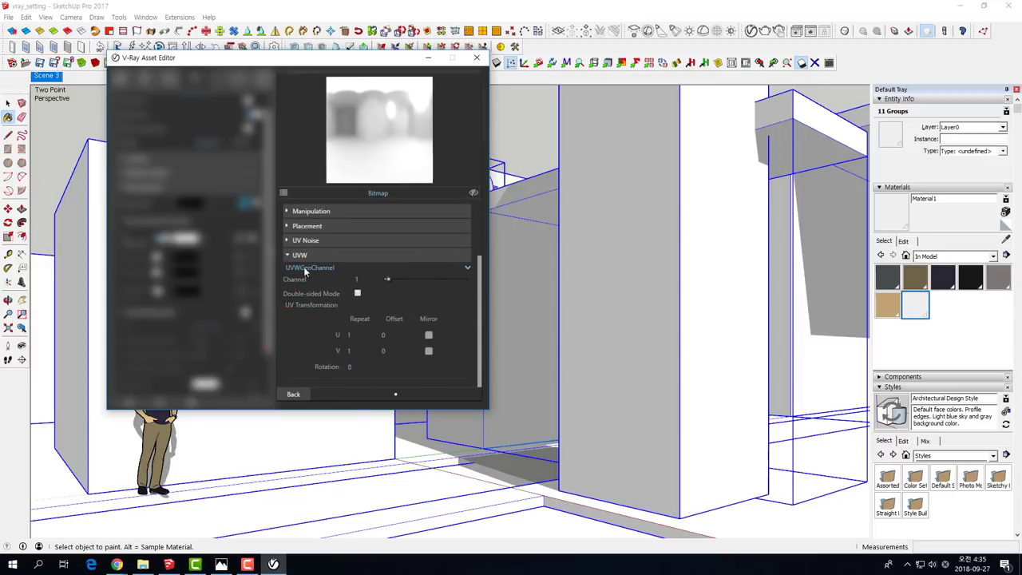
pyautogui.click(467, 269)
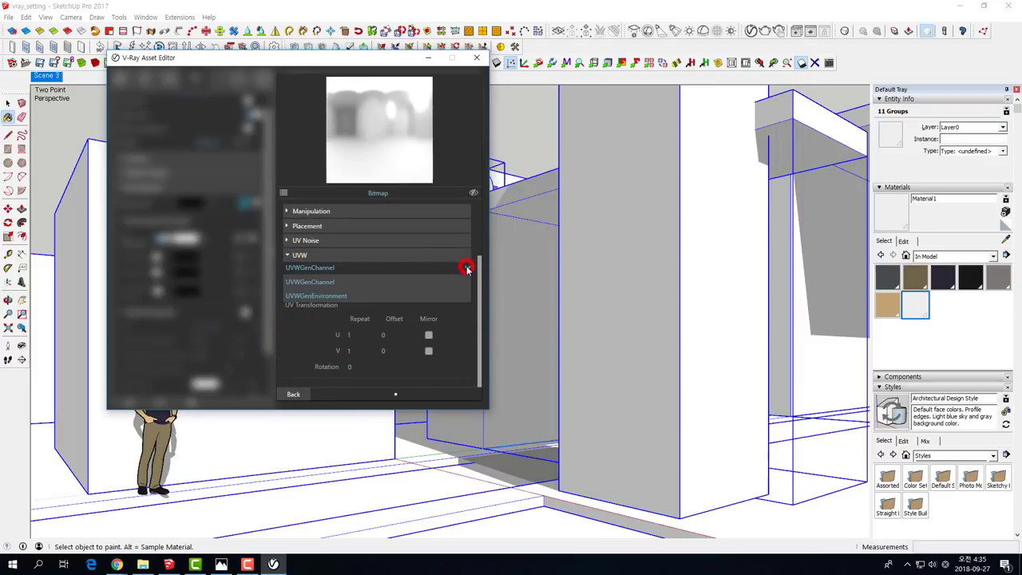
pyautogui.click(319, 296)
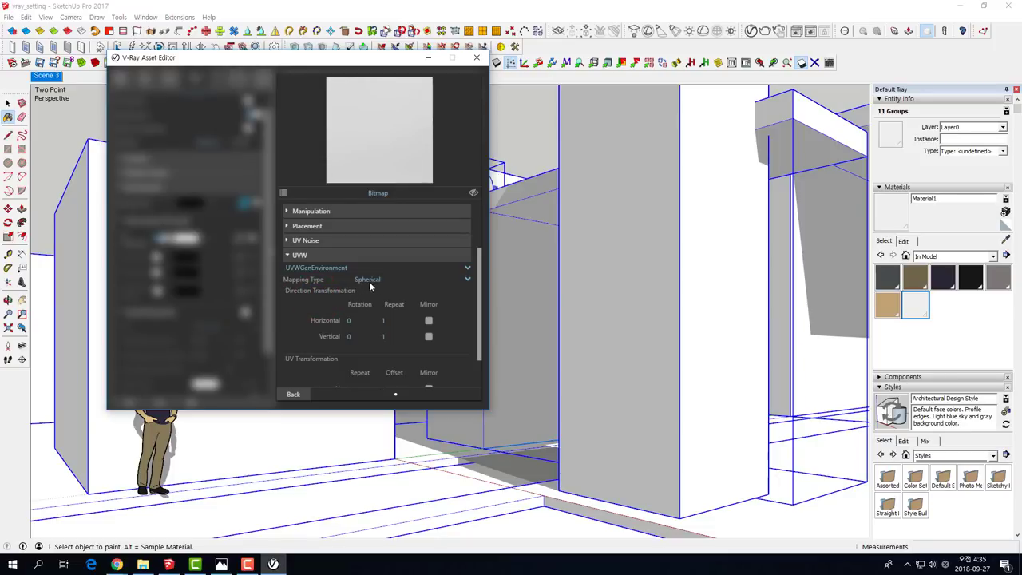
pyautogui.click(294, 394)
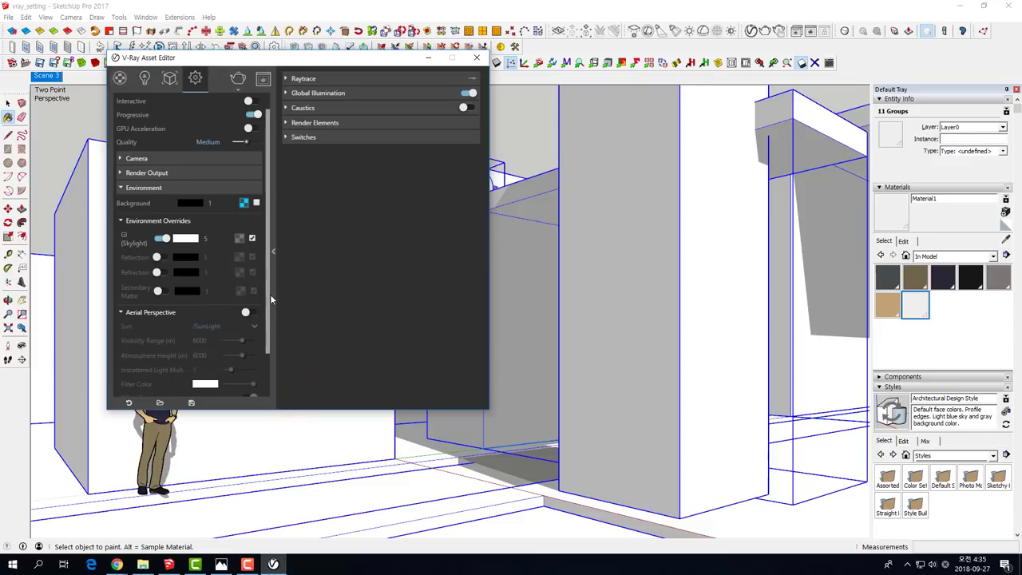
# Switch off the GI (Skylight) override and reopen the background bitmap settings.
pyautogui.click(251, 239)
pyautogui.click(167, 238)
pyautogui.scroll(1, 258, 227)
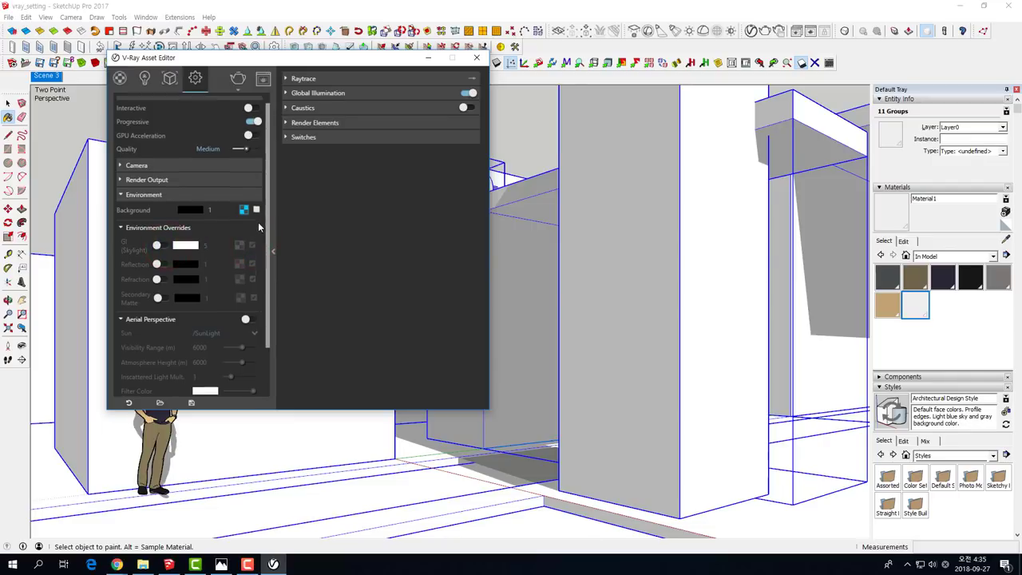
pyautogui.click(248, 218)
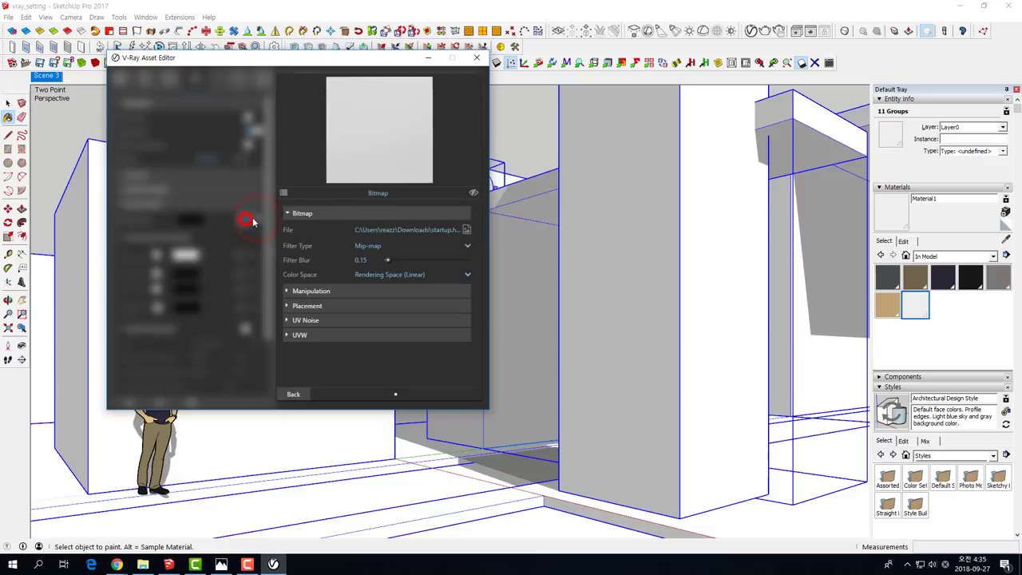
# Render the courtyard with the startup.hdr background and stop the dark, noisy render.
pyautogui.click(293, 391)
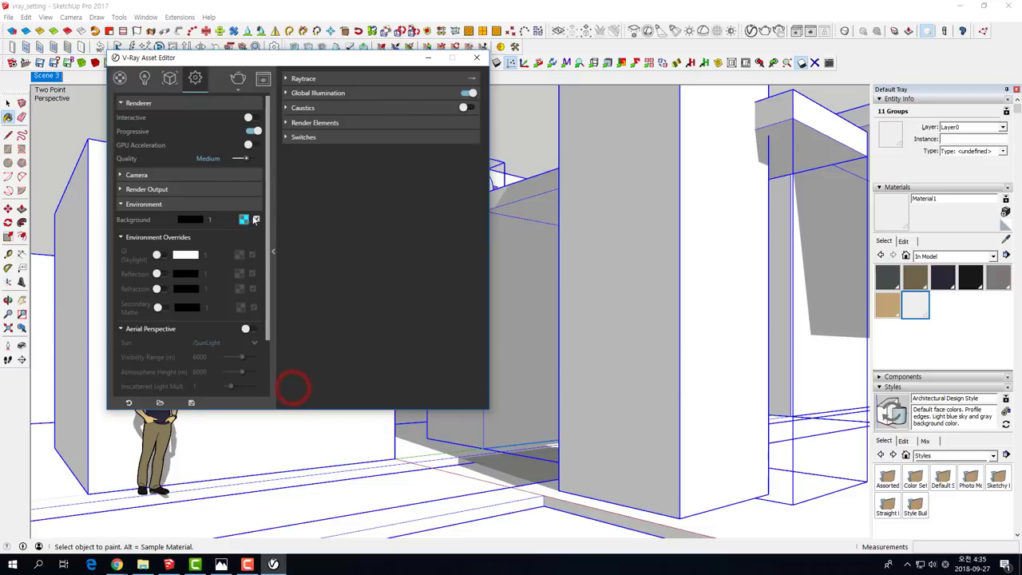
pyautogui.click(237, 78)
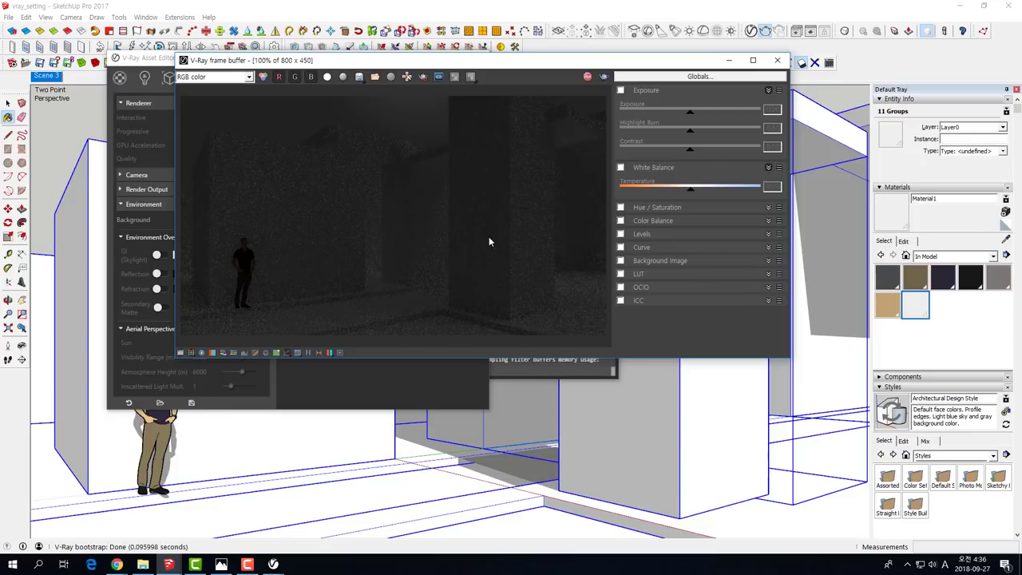
pyautogui.click(587, 77)
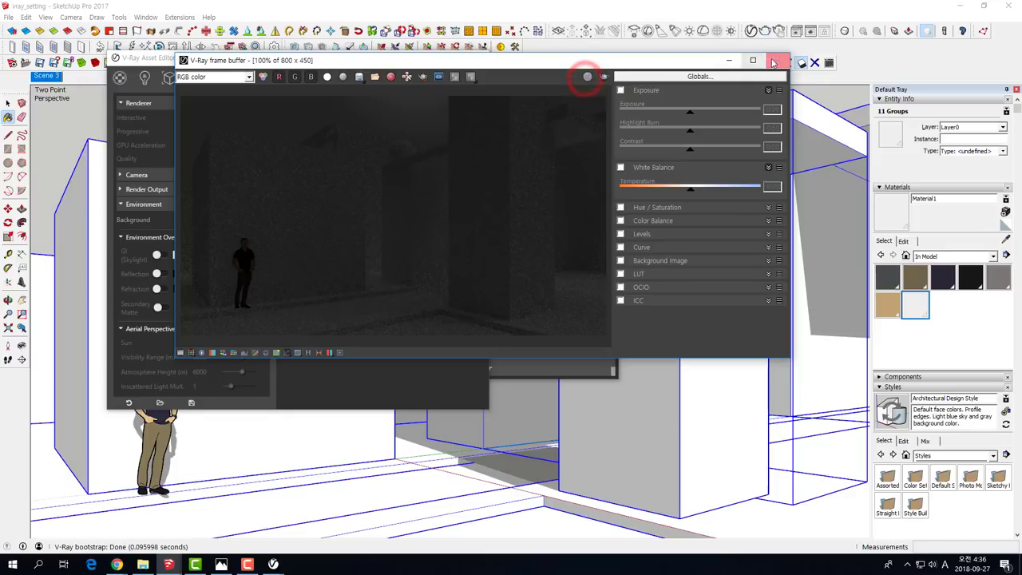
# Set the HDR background multiplier to 10 and re-render the courtyard.
pyautogui.click(774, 61)
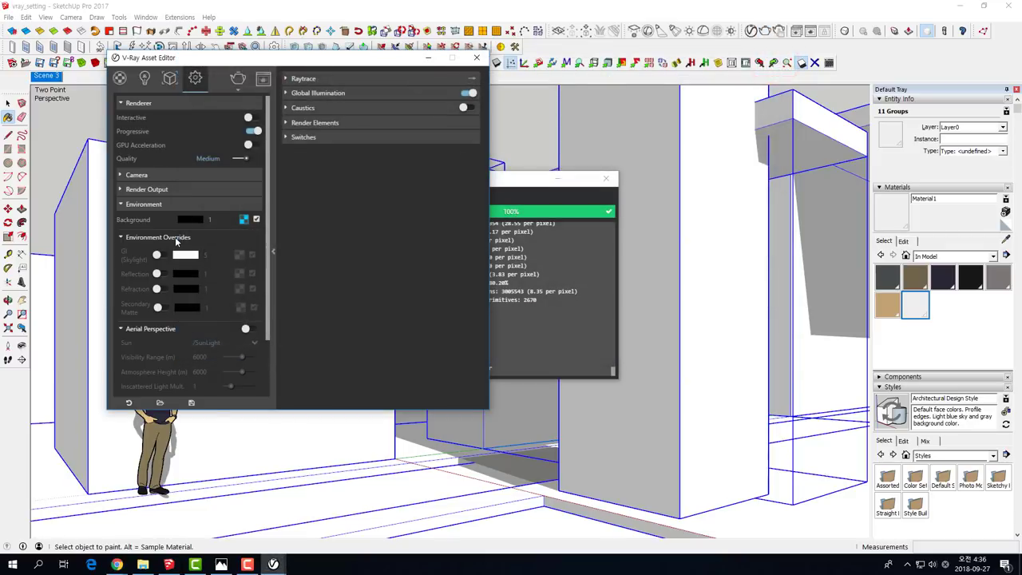
pyautogui.click(244, 221)
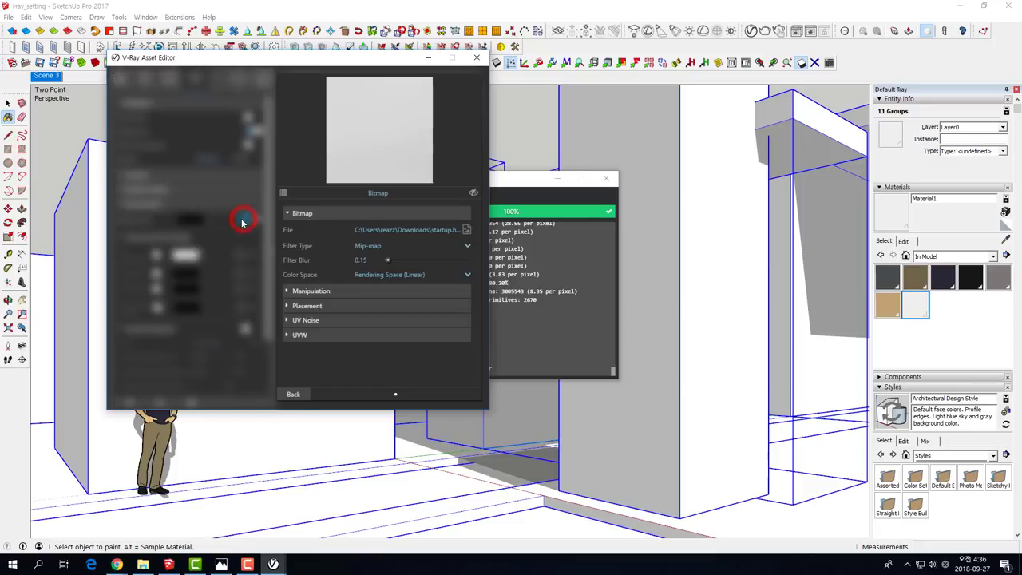
pyautogui.click(296, 394)
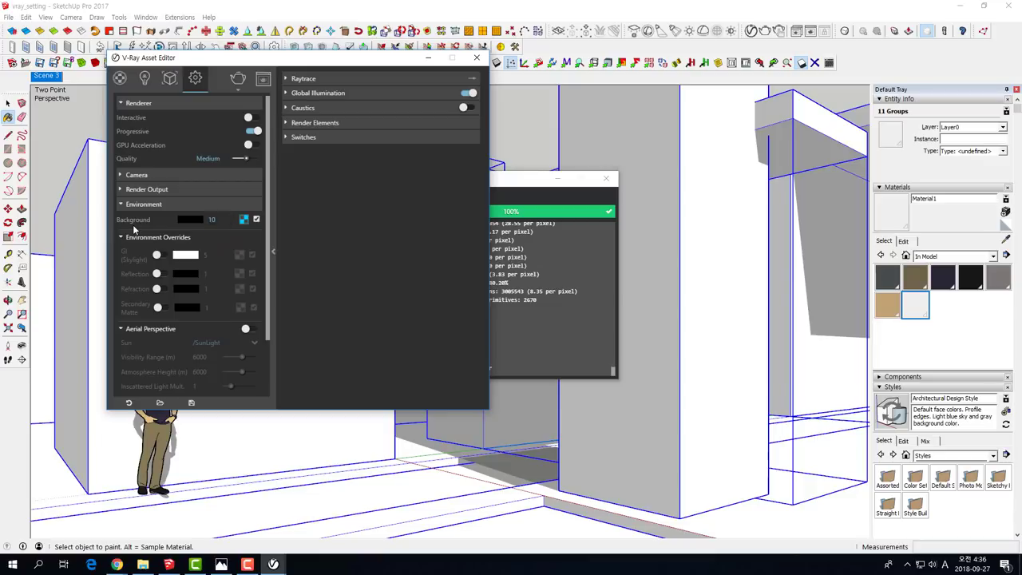
pyautogui.click(238, 78)
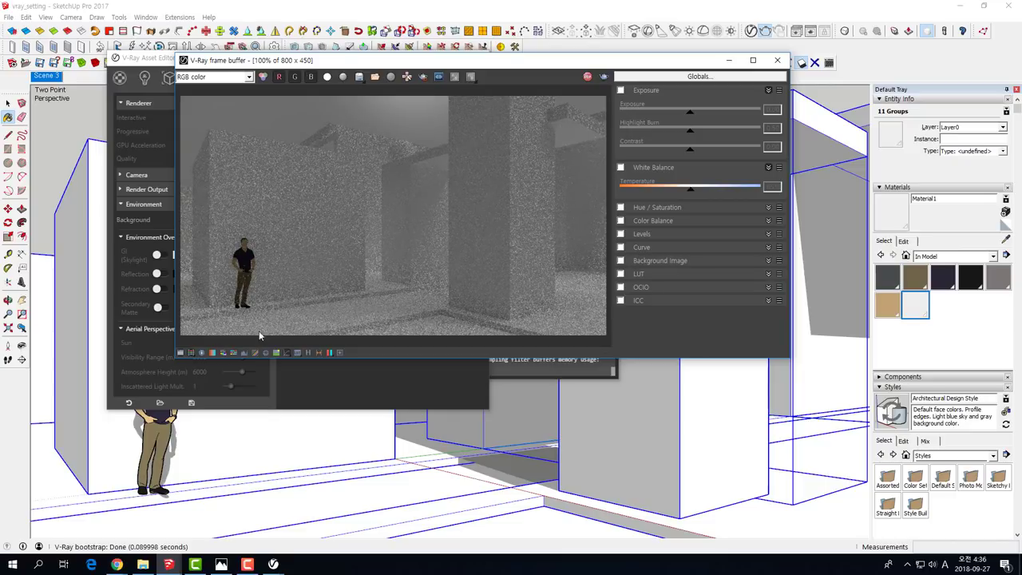
# Stop the running V-Ray courtyard render and open a new Chrome window from the taskbar.
pyautogui.moveTo(309, 61); pyautogui.dragTo(409, 55)
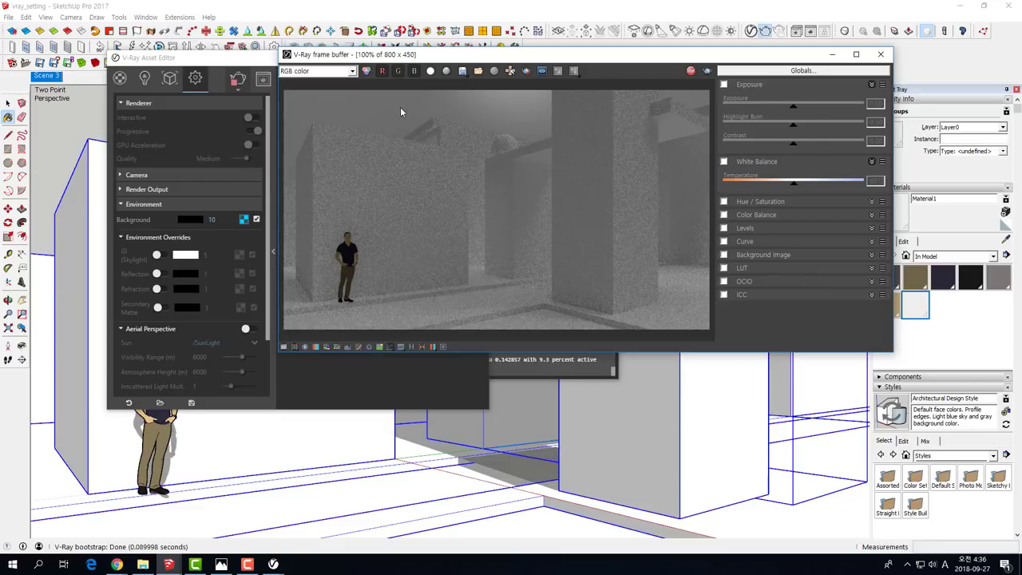
pyautogui.moveTo(236, 62); pyautogui.dragTo(203, 55)
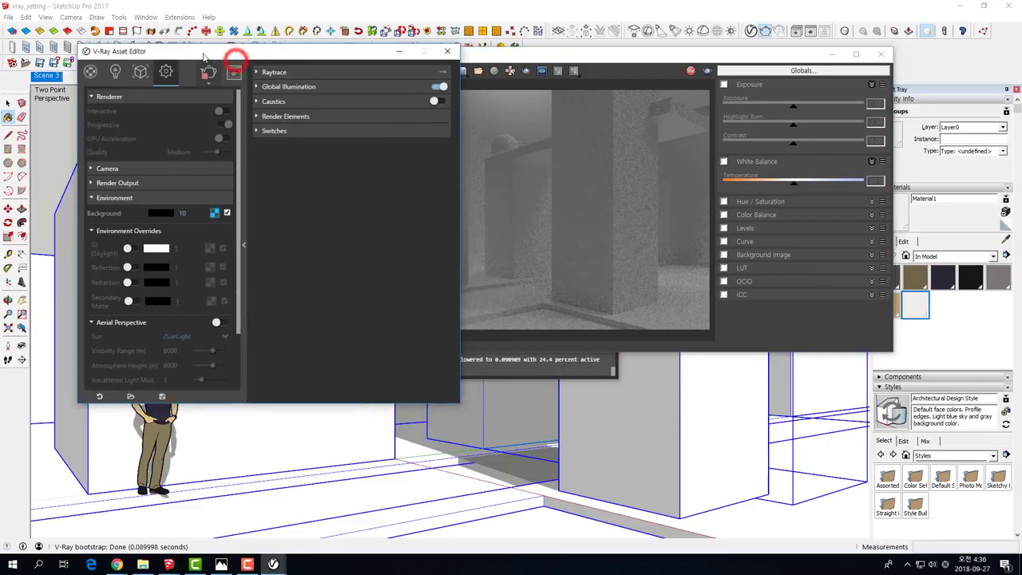
pyautogui.click(692, 72)
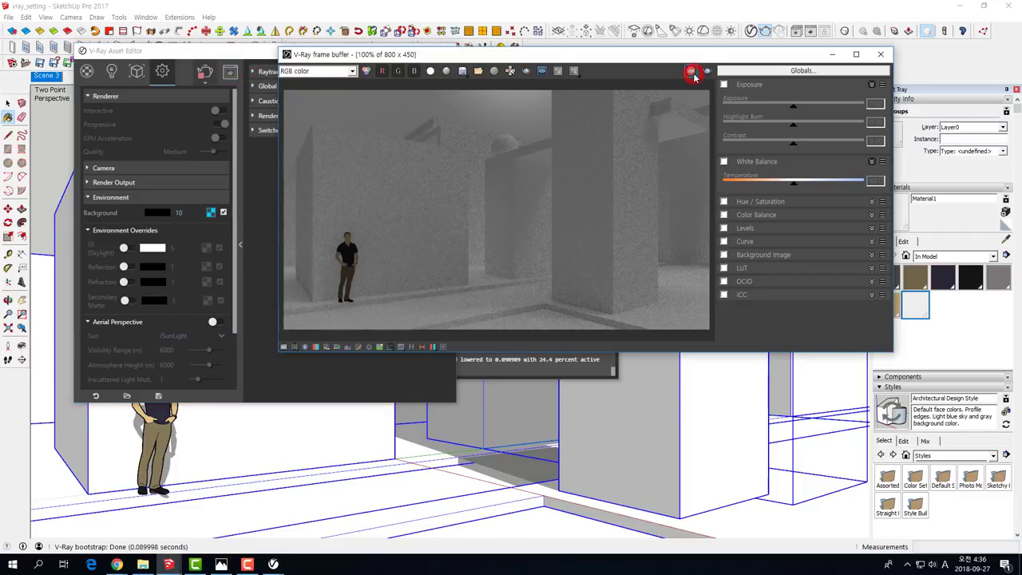
pyautogui.rightClick(118, 564)
pyautogui.click(76, 508)
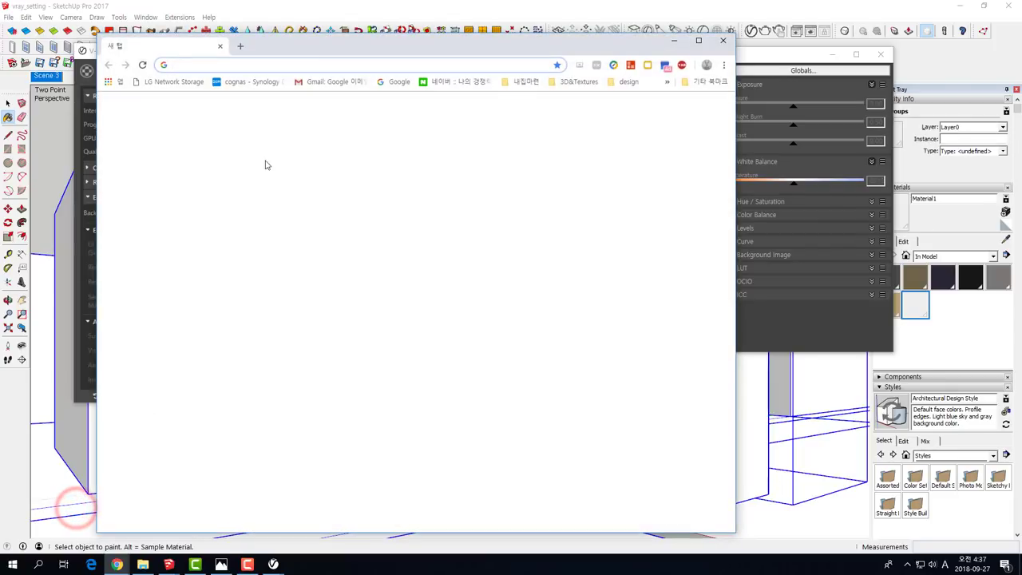
# Search Google for 'HDRI' and switch to the 이미지 (Images) results.
pyautogui.click(375, 250)
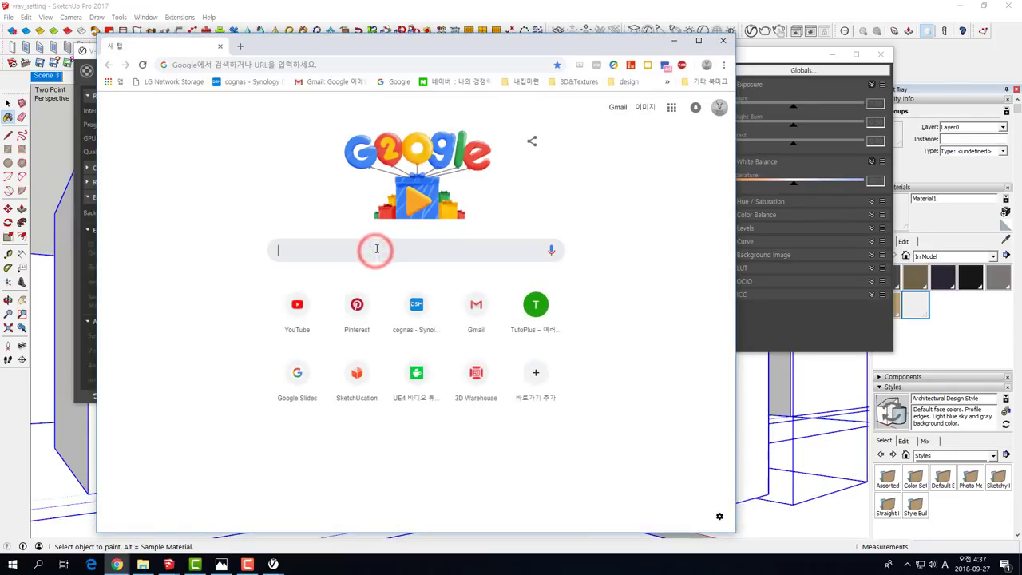
pyautogui.write('HD')
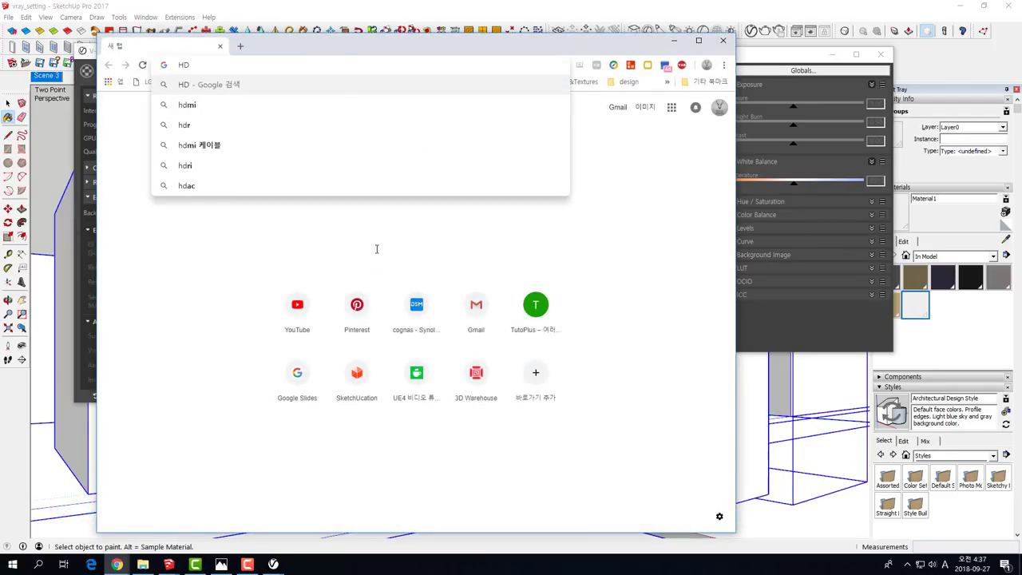
pyautogui.write('R')
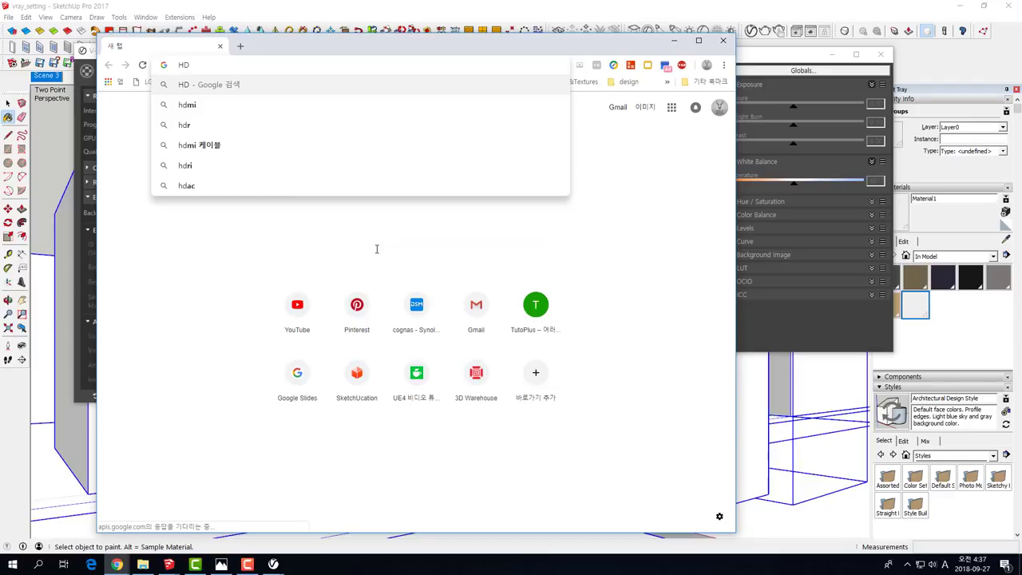
pyautogui.write('I')
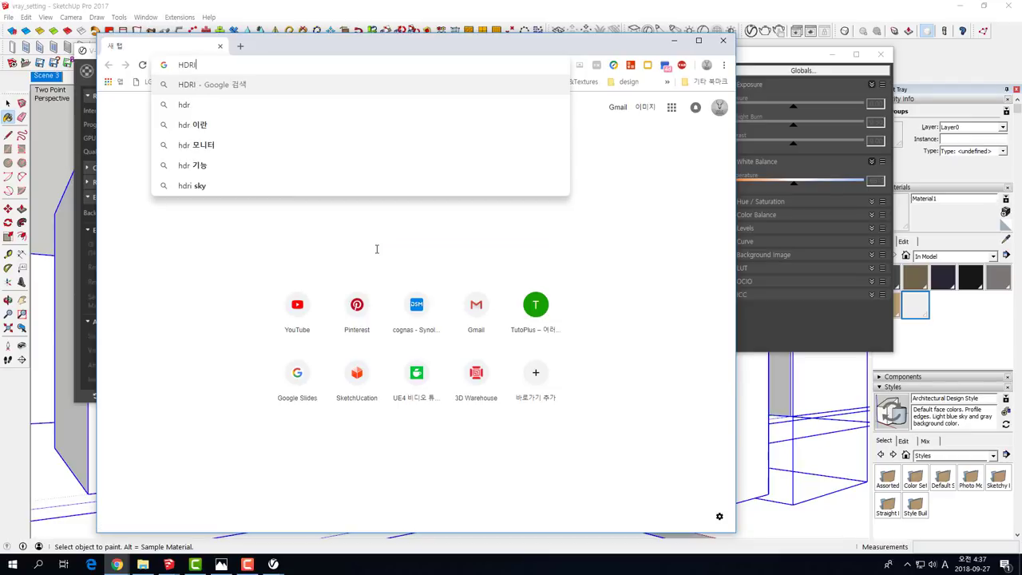
pyautogui.press('Return')
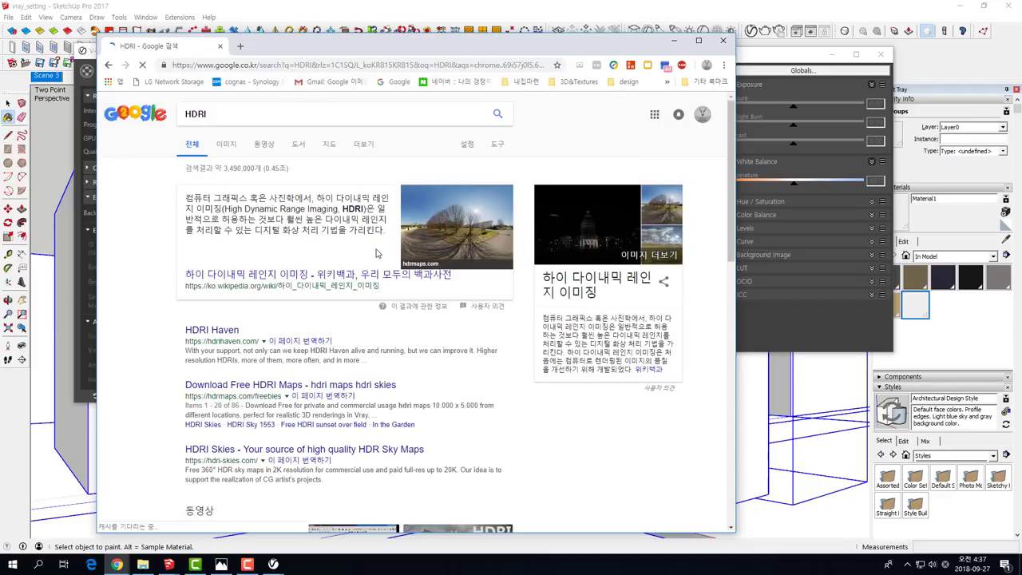
pyautogui.click(228, 145)
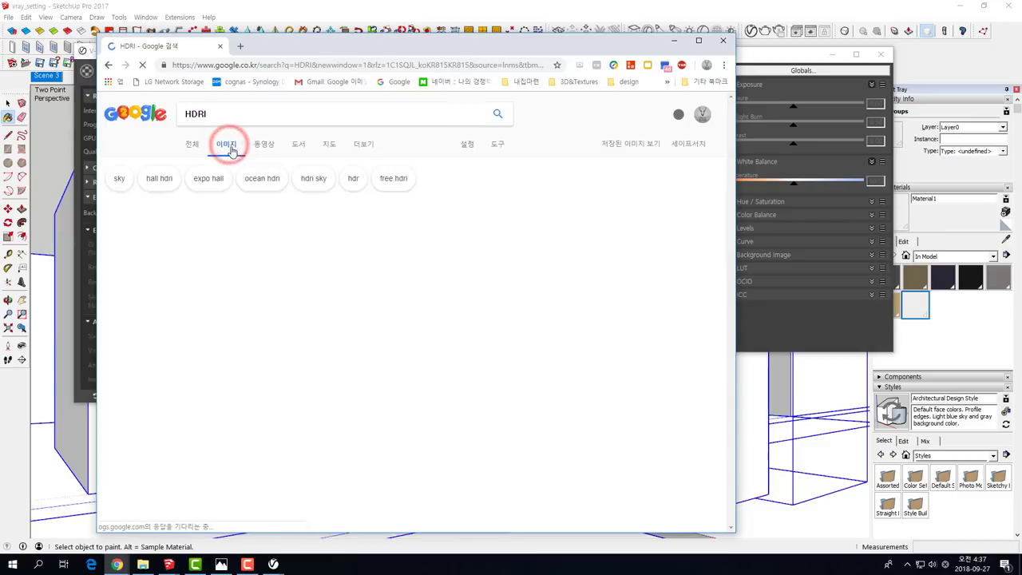
# Maximize Chrome and preview the 16000x8000 exhibition hall HDR panorama from 3DExport.
pyautogui.click(700, 41)
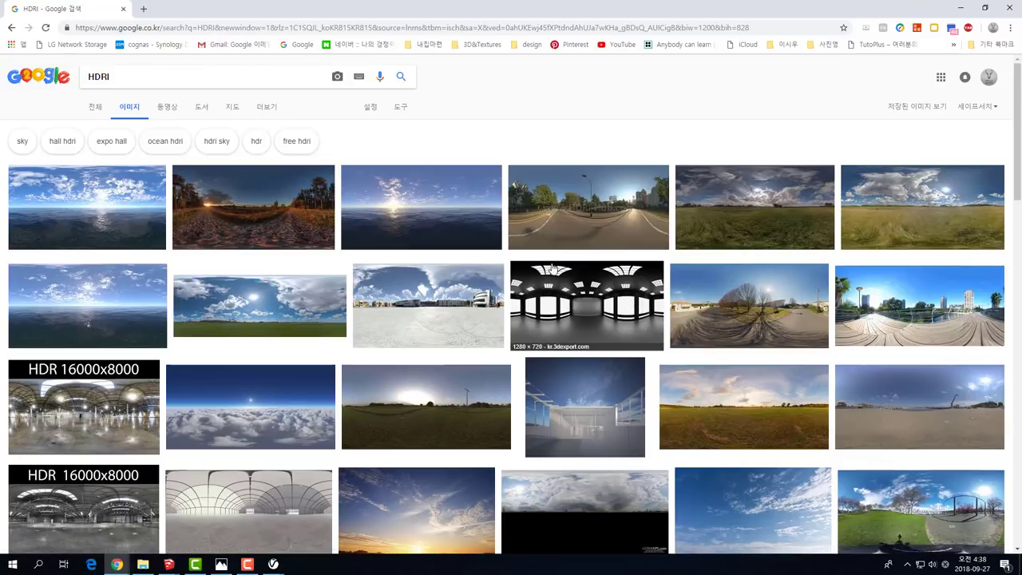
pyautogui.moveTo(84, 407)
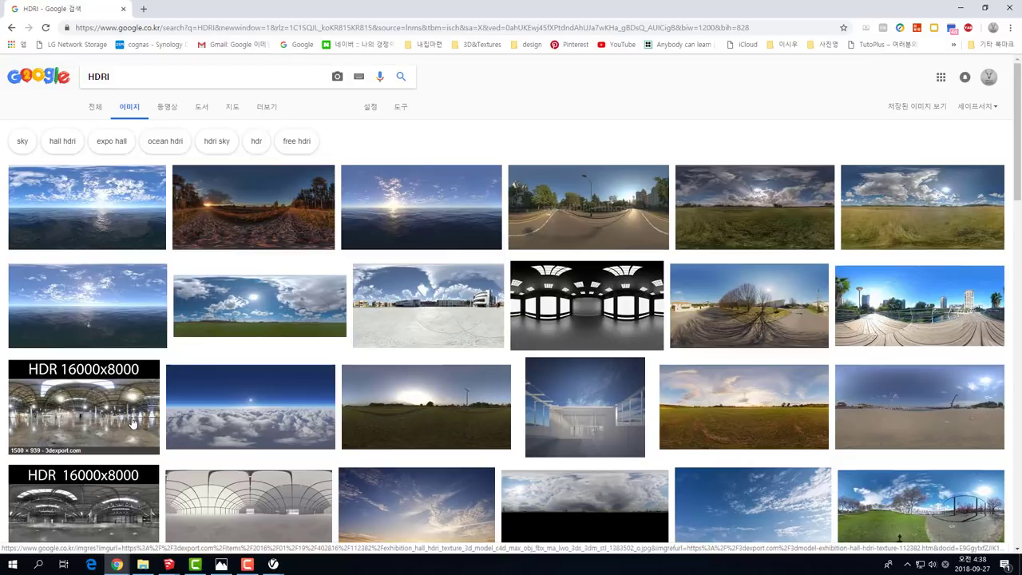
pyautogui.click(138, 423)
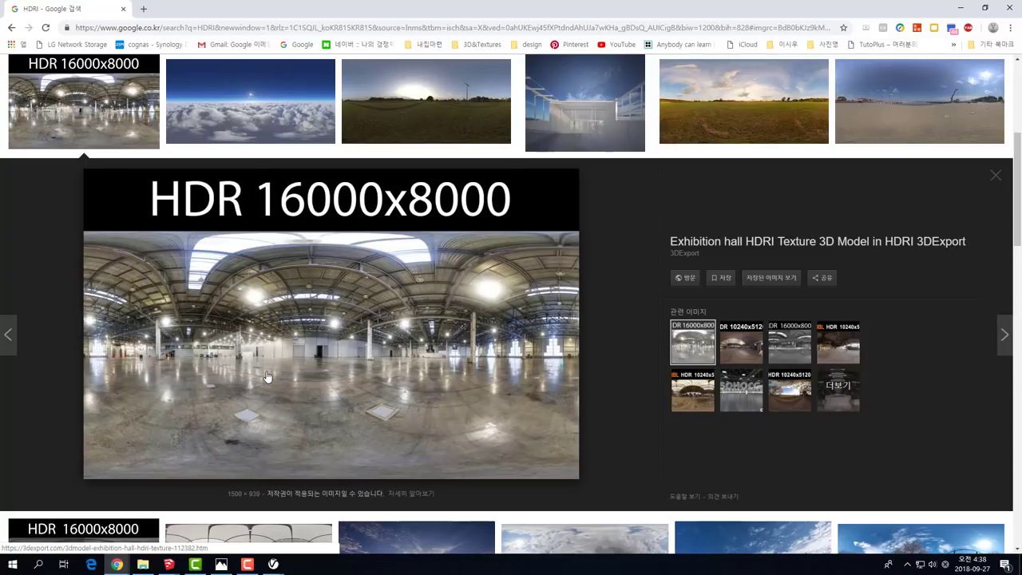
pyautogui.scroll(2, 407, 298)
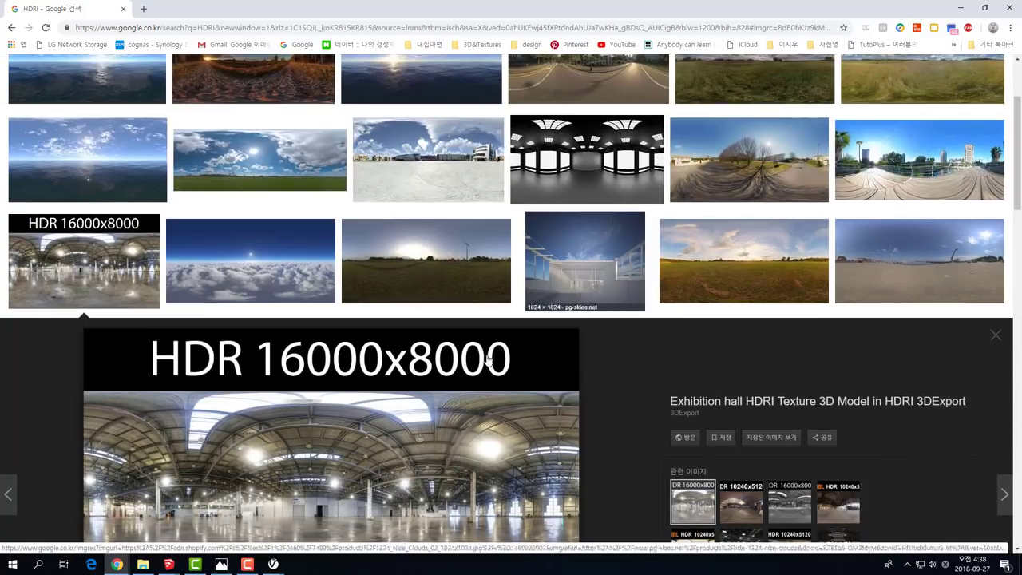
pyautogui.scroll(2, 776, 230)
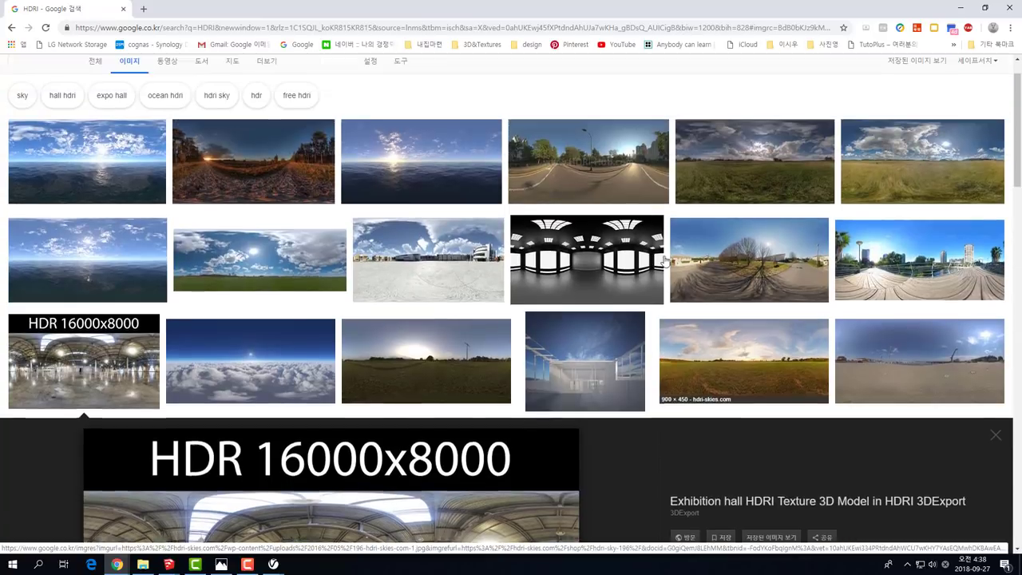
# Glance at the SketchUp render, scroll through more HDRI panoramas, then minimize Chrome.
pyautogui.click(960, 11)
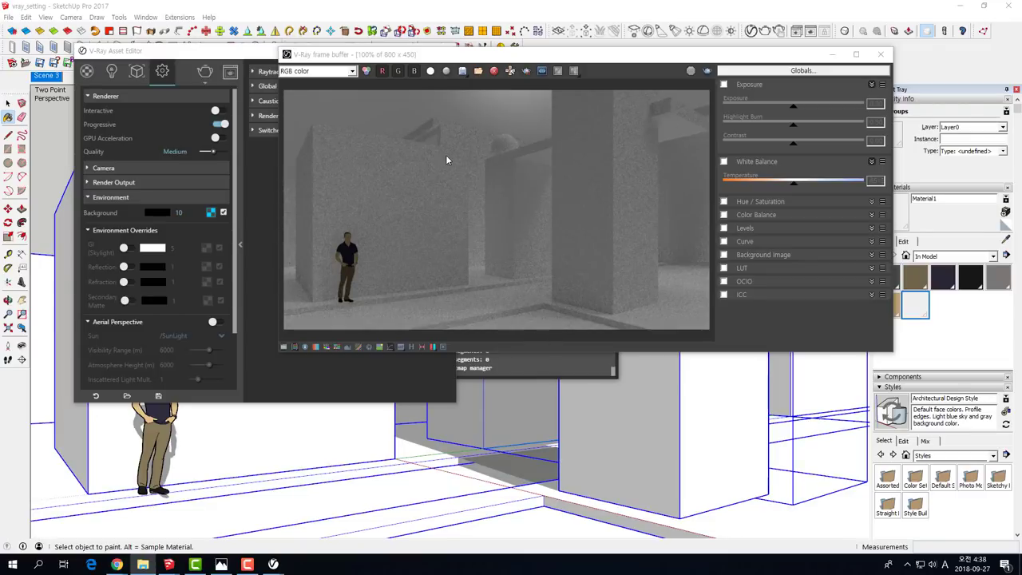
pyautogui.moveTo(117, 565)
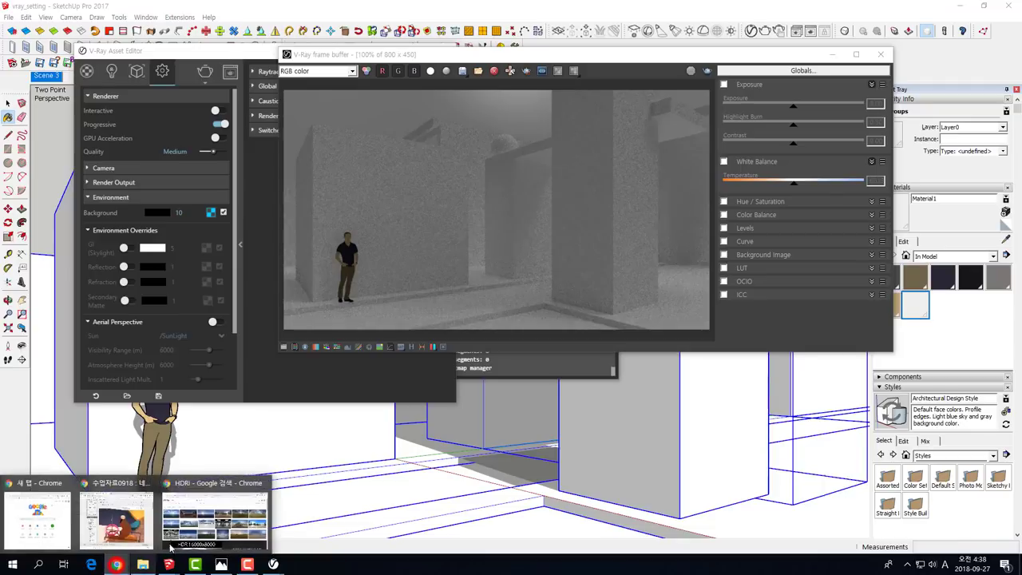
pyautogui.click(189, 523)
pyautogui.scroll(-1, 577, 325)
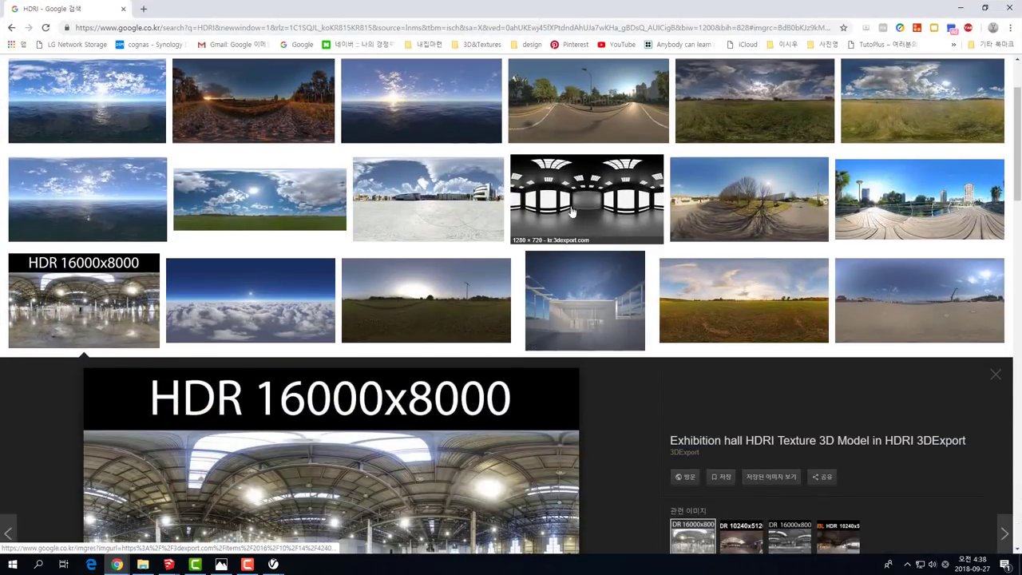
pyautogui.scroll(-2, 588, 188)
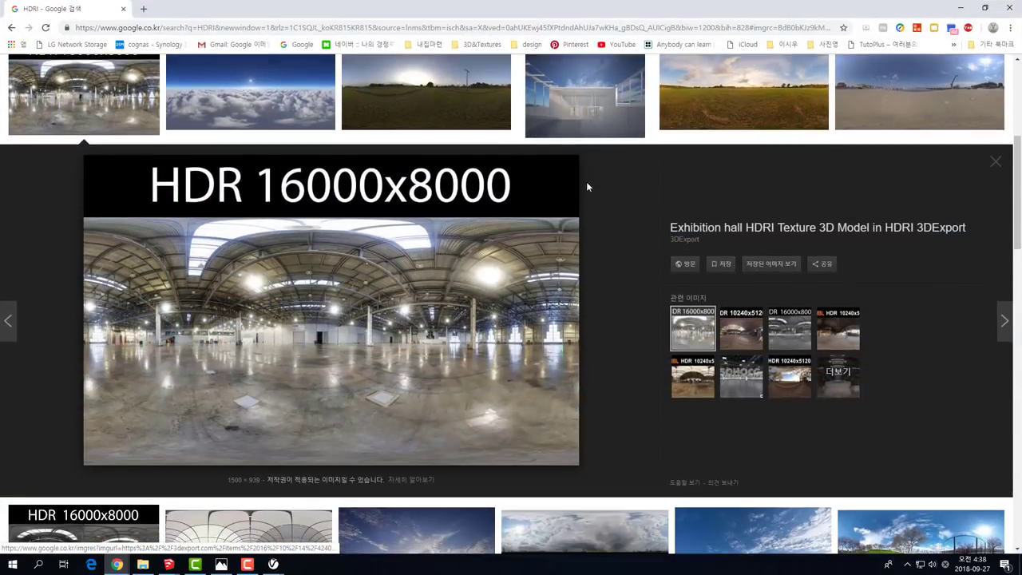
pyautogui.scroll(-2, 586, 182)
pyautogui.scroll(-2, 168, 390)
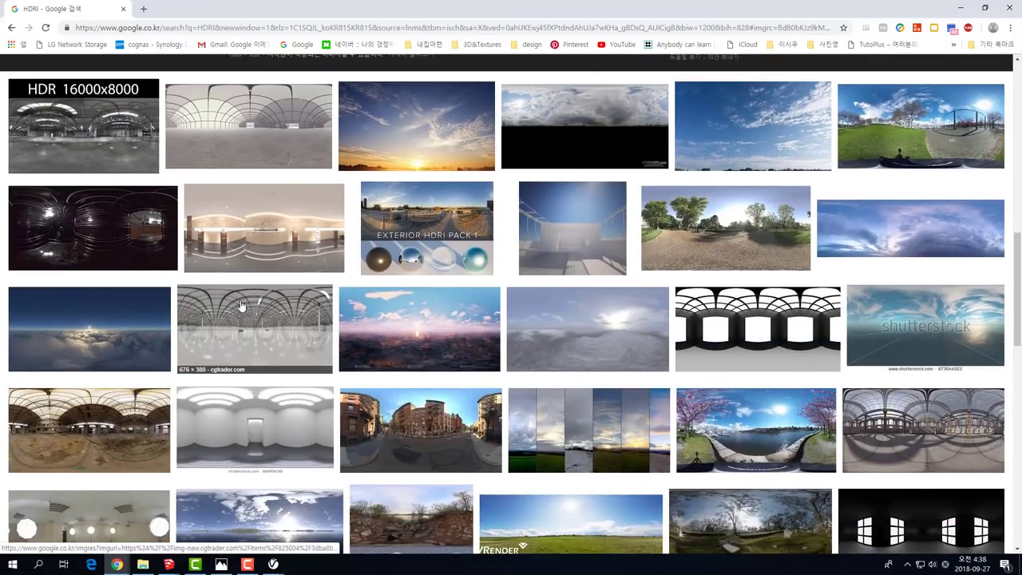
pyautogui.scroll(-2, 242, 304)
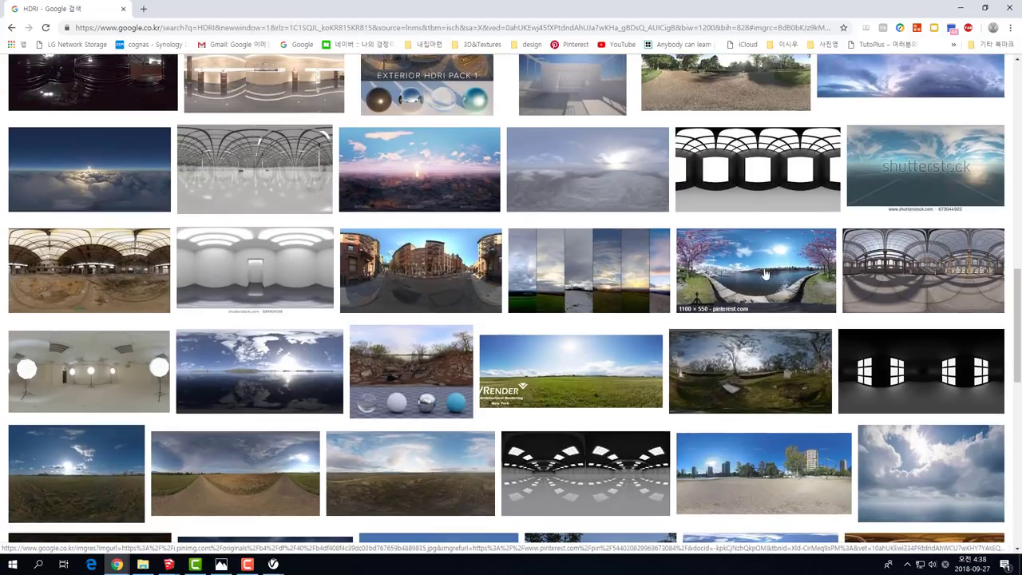
pyautogui.scroll(-2, 127, 384)
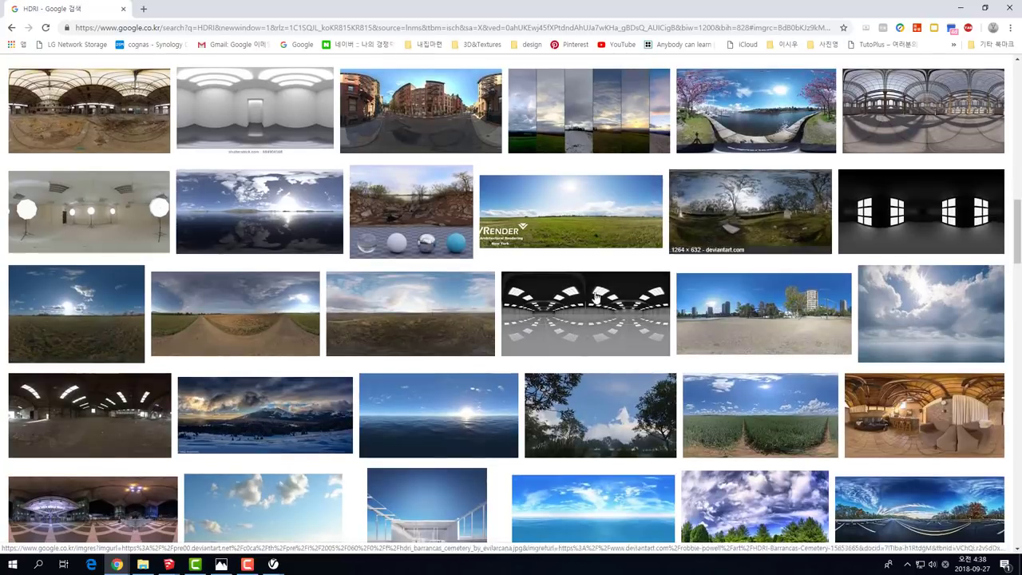
pyautogui.scroll(-1, 595, 296)
pyautogui.scroll(-1, 612, 291)
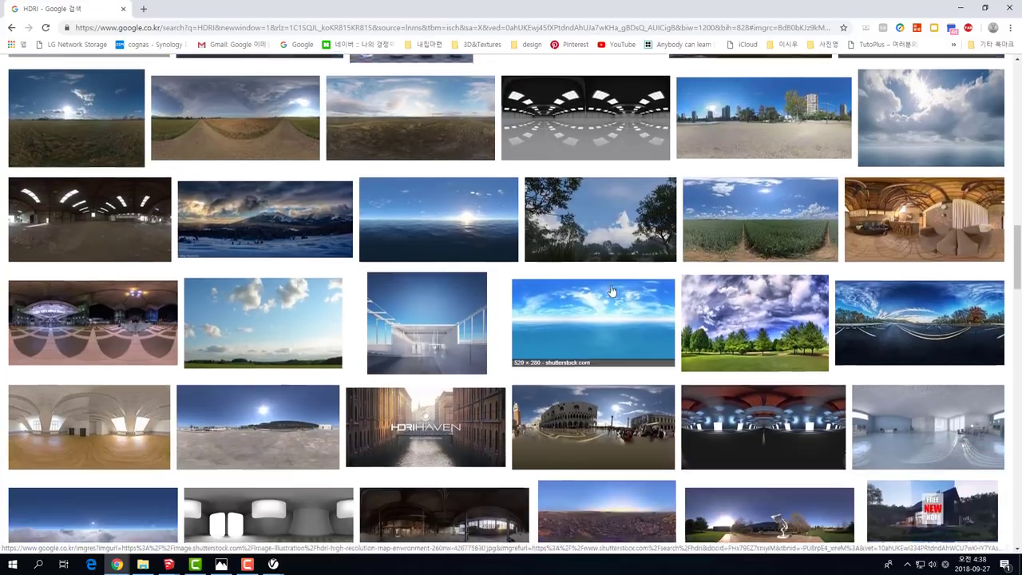
pyautogui.scroll(-1, 612, 292)
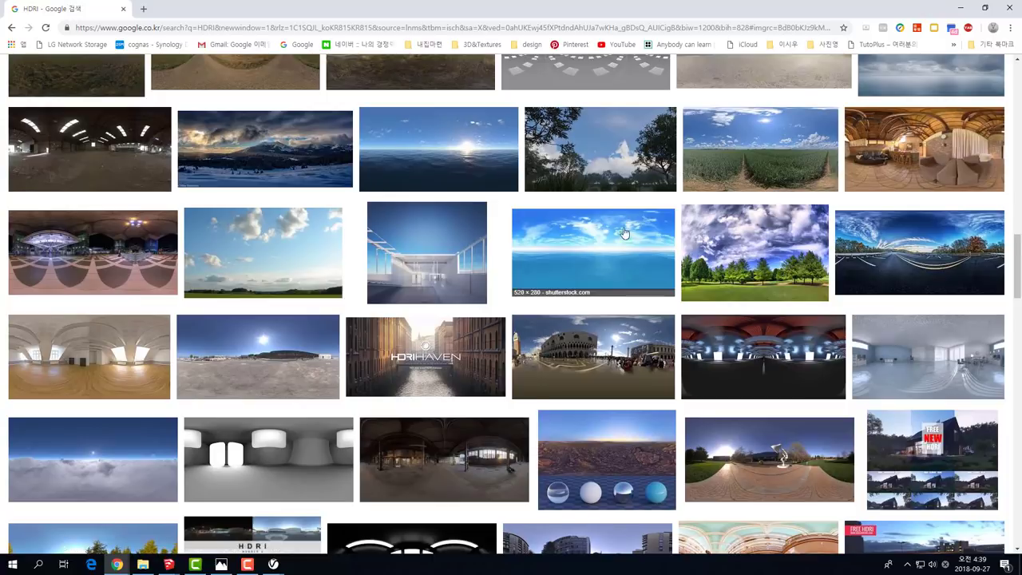
pyautogui.scroll(-3, 624, 232)
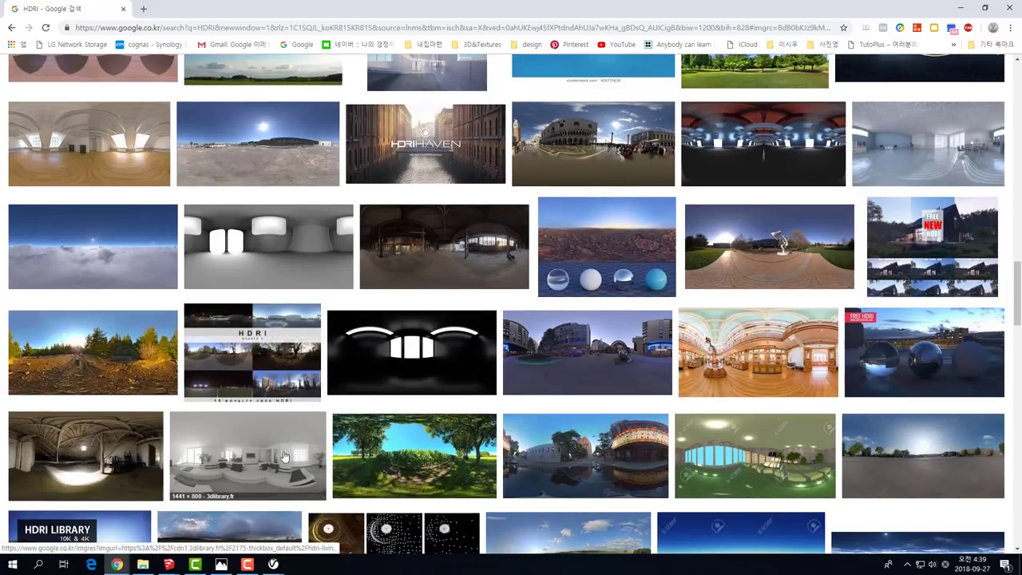
pyautogui.scroll(-3, 287, 454)
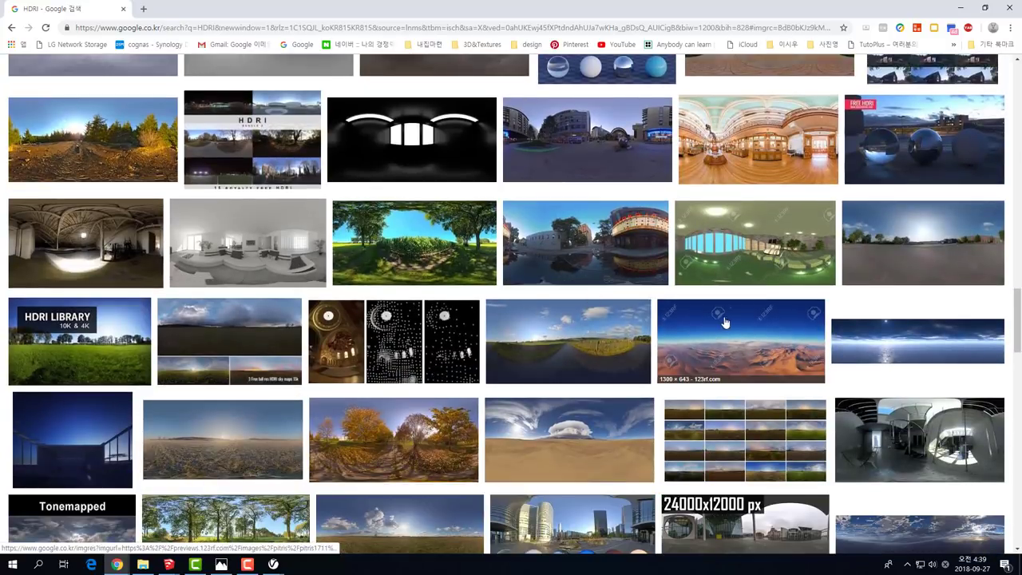
pyautogui.scroll(2, 725, 322)
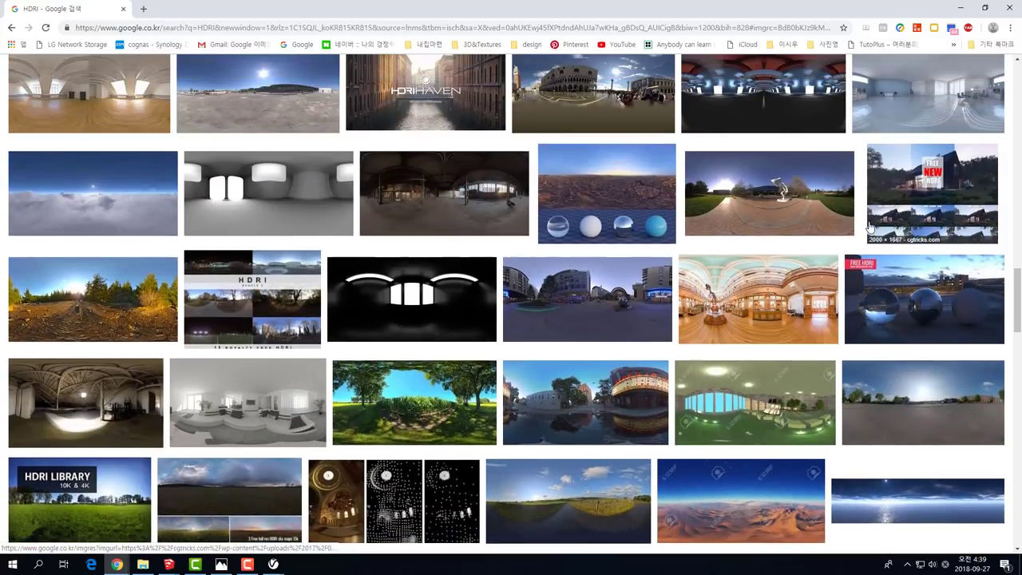
pyautogui.click(960, 10)
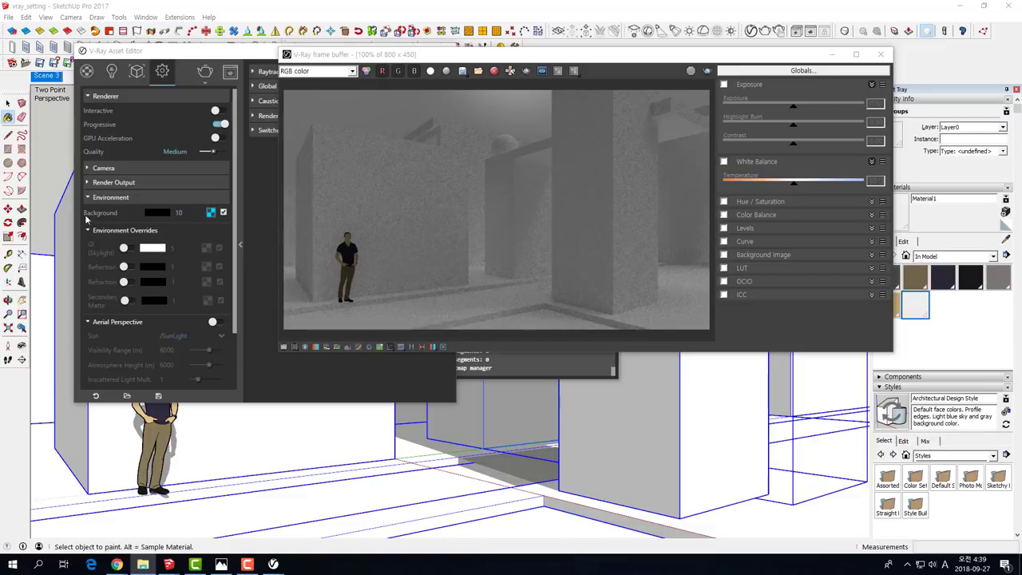
# Open the background Bitmap's UVW rollout and its Mapping Type list, currently Spherical.
pyautogui.click(211, 214)
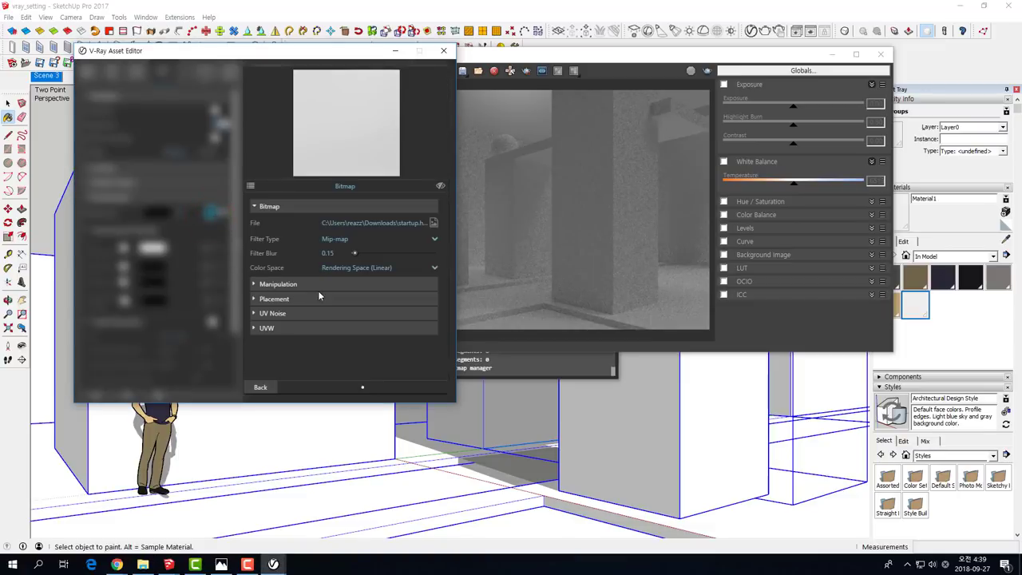
pyautogui.click(252, 328)
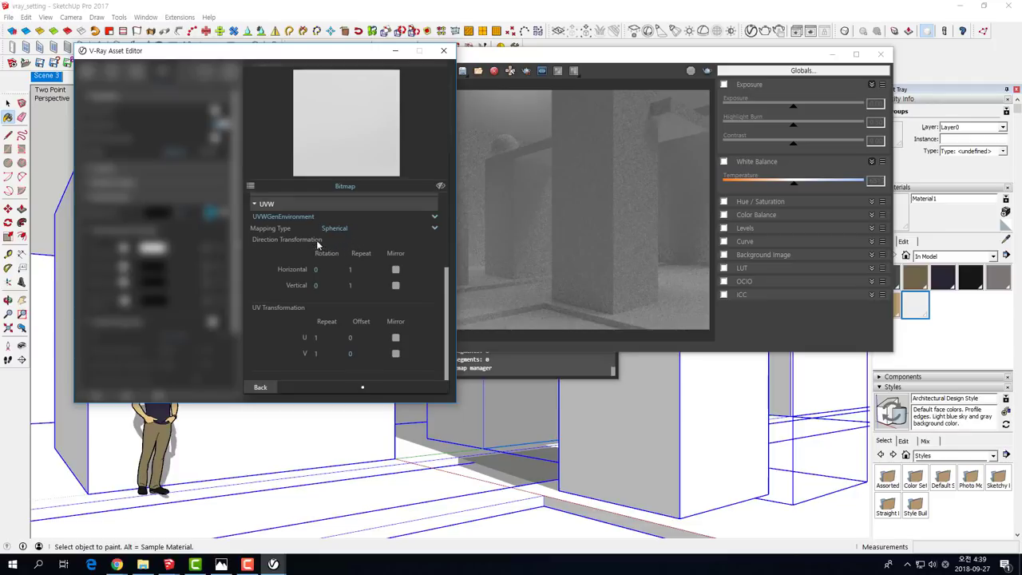
pyautogui.click(353, 229)
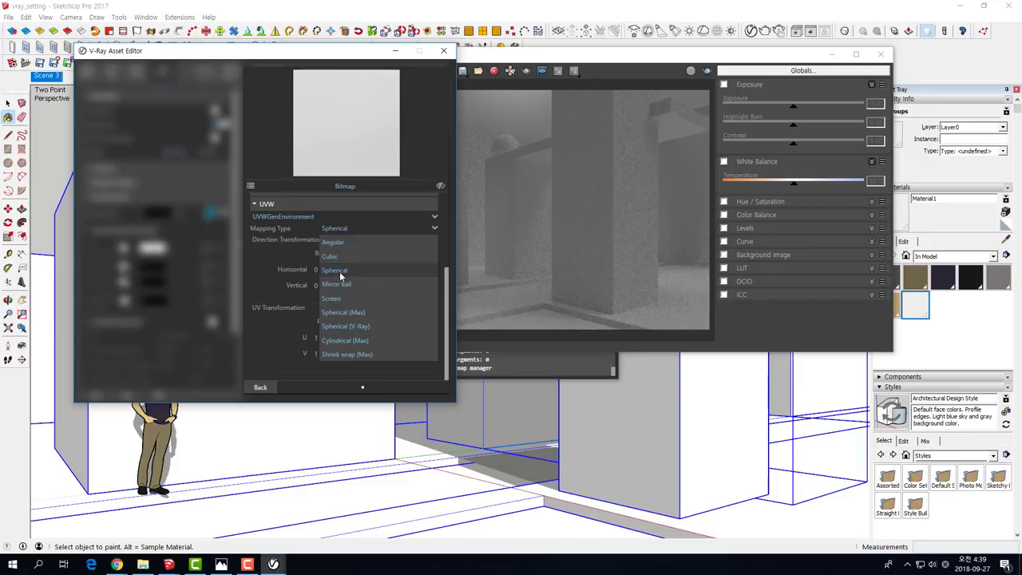
# Keep Spherical mapping and set the background bitmap's Horizontal Rotation to 180.
pyautogui.click(257, 269)
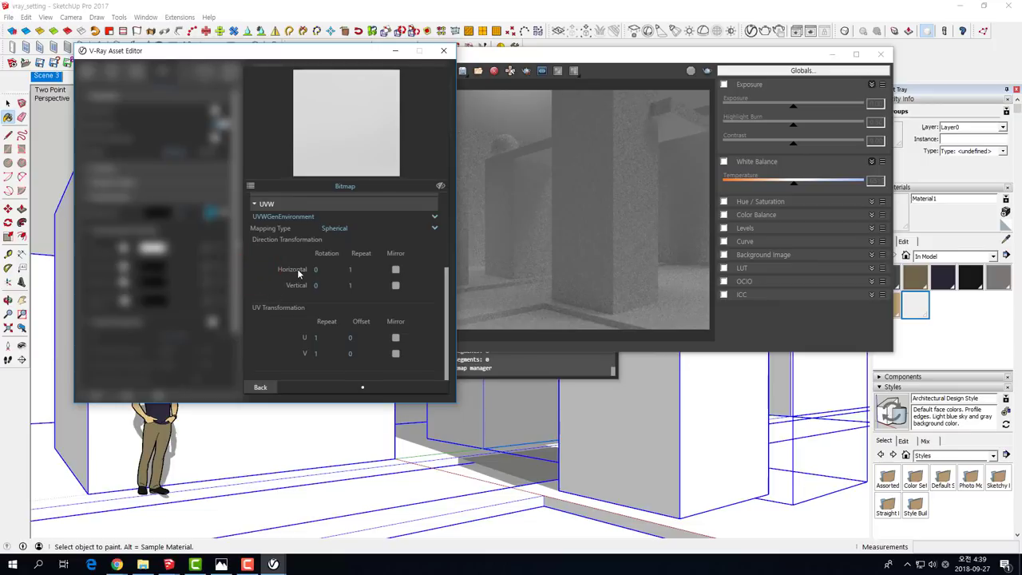
pyautogui.moveTo(327, 270)
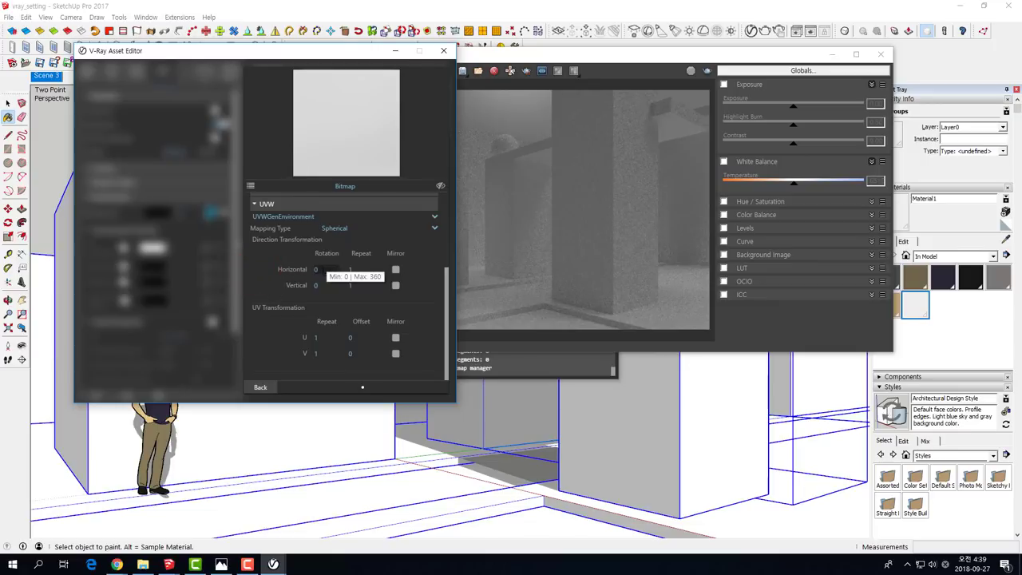
pyautogui.click(319, 269)
pyautogui.write('9')
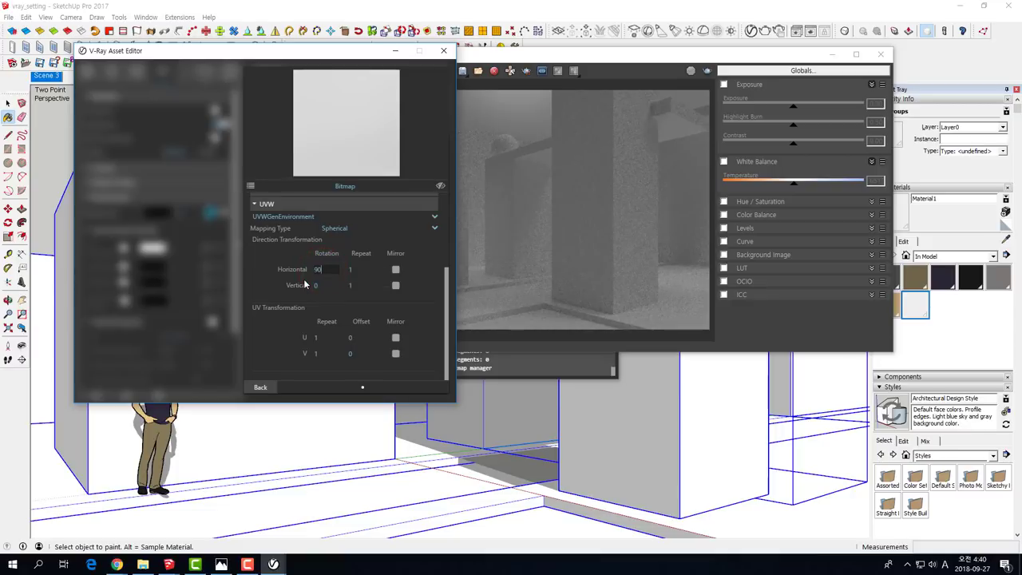
pyautogui.press('Return')
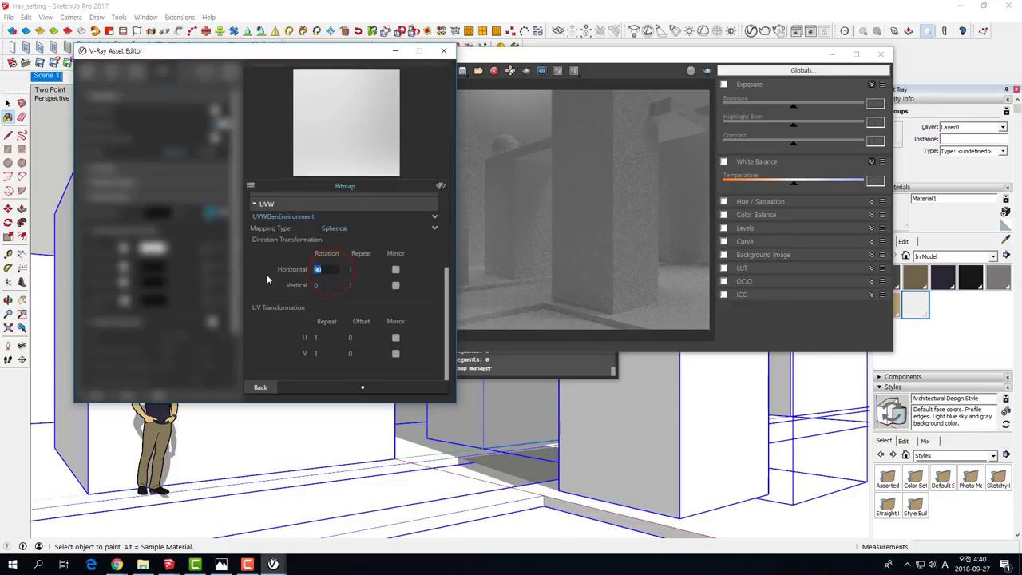
pyautogui.write('180')
pyautogui.press('Return')
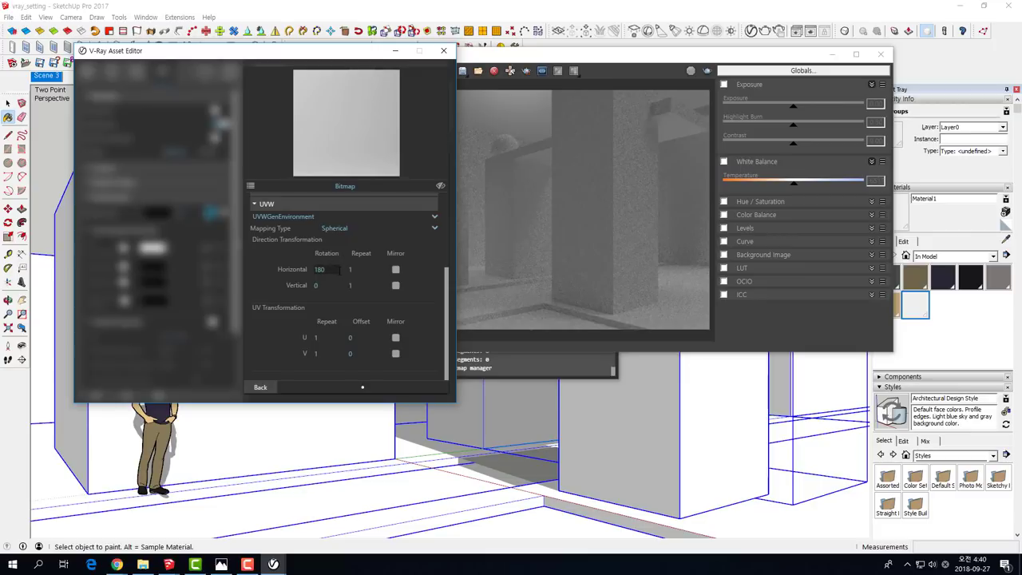
pyautogui.moveTo(244, 57); pyautogui.dragTo(359, 148)
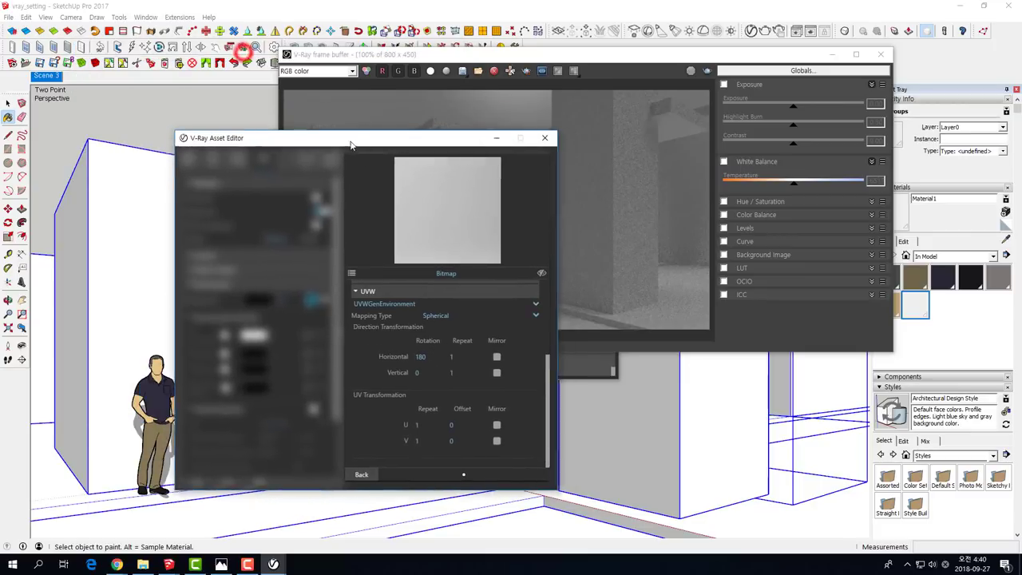
pyautogui.moveTo(698, 55); pyautogui.dragTo(694, 51)
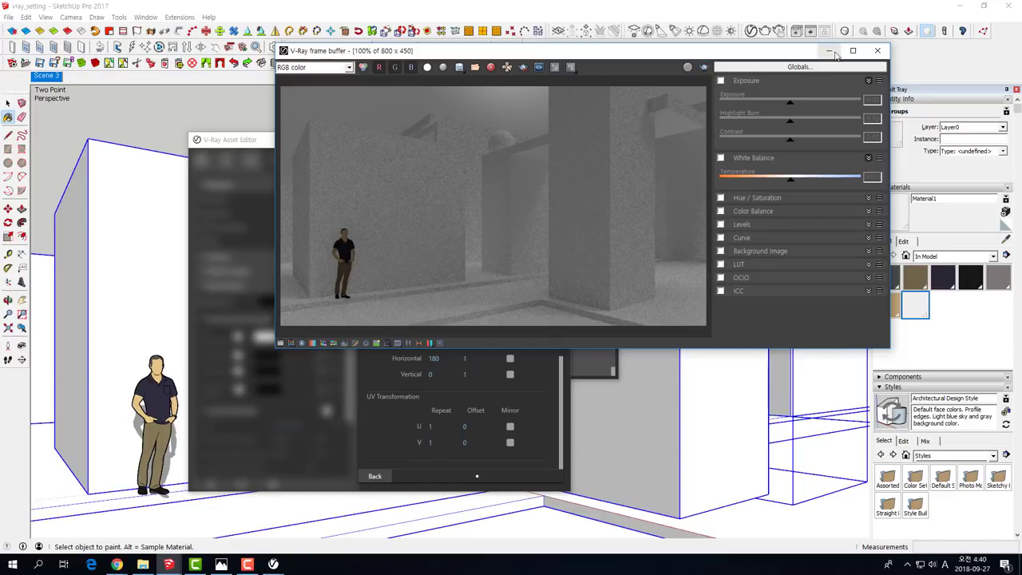
# Orbit to a new viewpoint, render the courtyard, then close the frame buffer.
pyautogui.moveTo(168, 215)
pyautogui.mouseDown(button='middle')
pyautogui.moveTo(130, 242)
pyautogui.moveTo(96, 301)
pyautogui.moveTo(82, 222)
pyautogui.moveTo(109, 253)
pyautogui.mouseUp(button='middle')
pyautogui.click(702, 68)
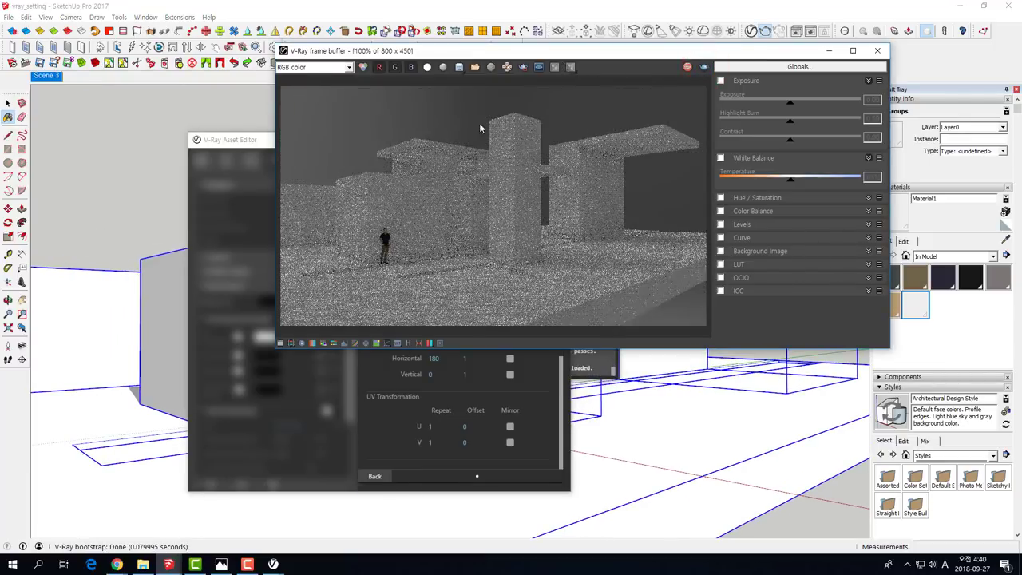
pyautogui.moveTo(523, 50)
pyautogui.mouseDown()
pyautogui.moveTo(570, 101)
pyautogui.moveTo(529, 153)
pyautogui.mouseUp()
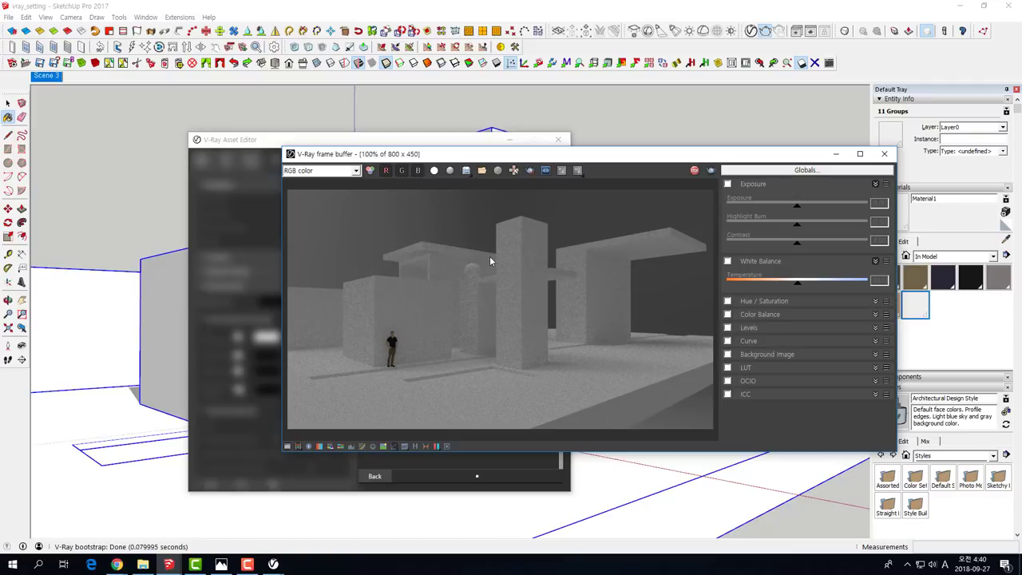
pyautogui.moveTo(598, 154); pyautogui.dragTo(503, 108)
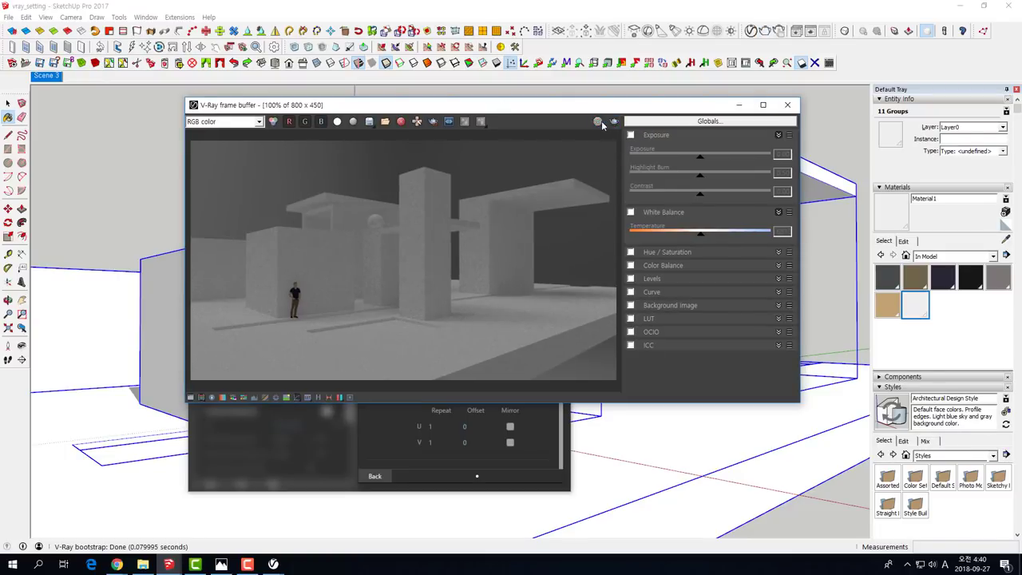
pyautogui.click(787, 105)
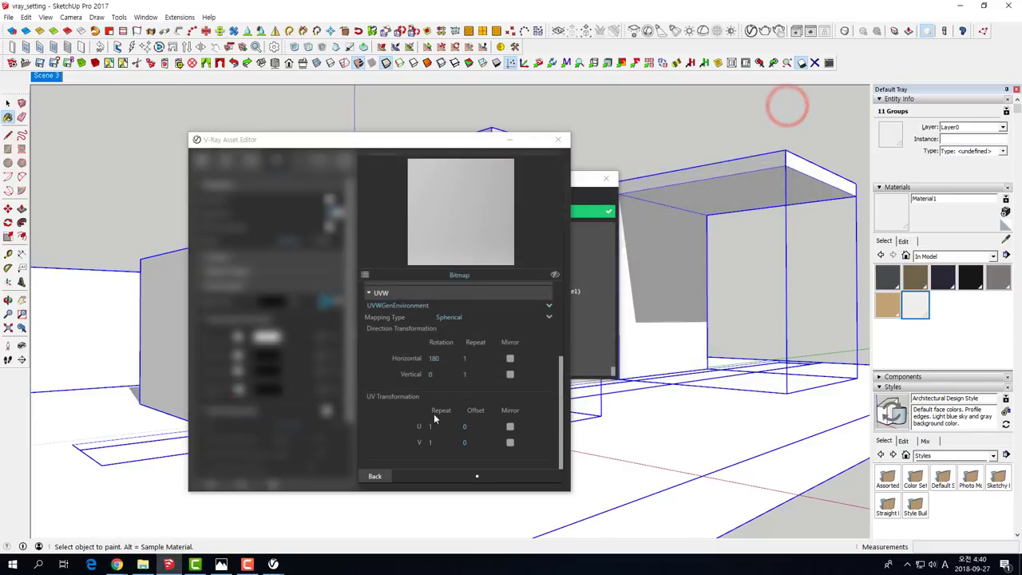
# Set the Environment background value to 30, run a test render, then stop and close it.
pyautogui.click(375, 476)
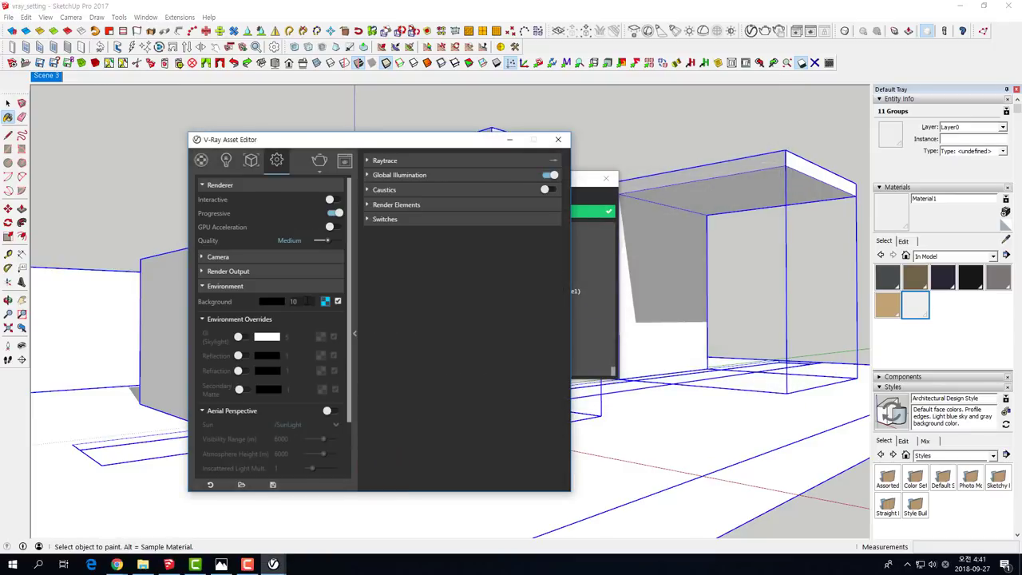
pyautogui.click(293, 301)
pyautogui.write('30')
pyautogui.press('Return')
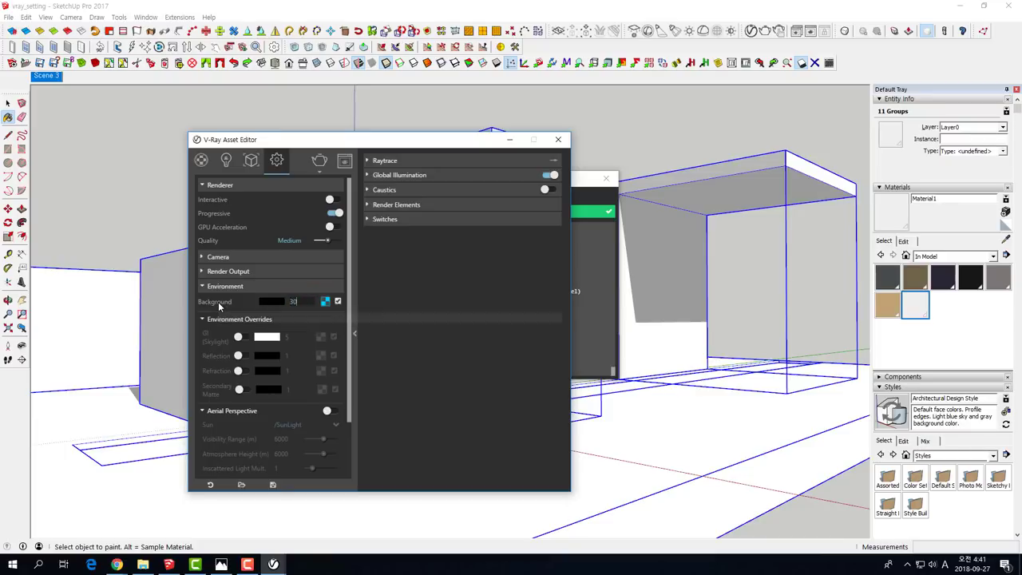
pyautogui.click(318, 160)
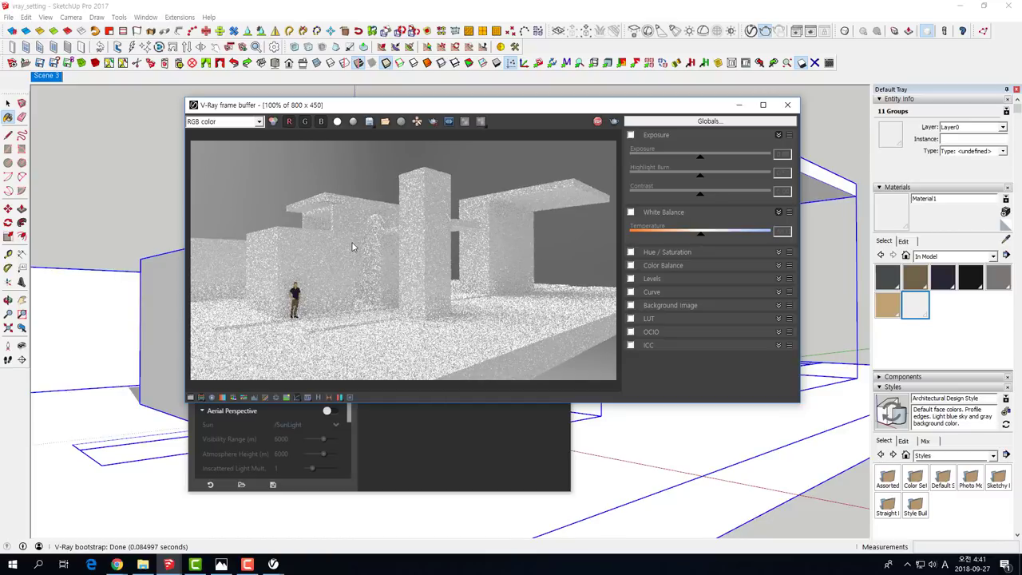
pyautogui.click(598, 121)
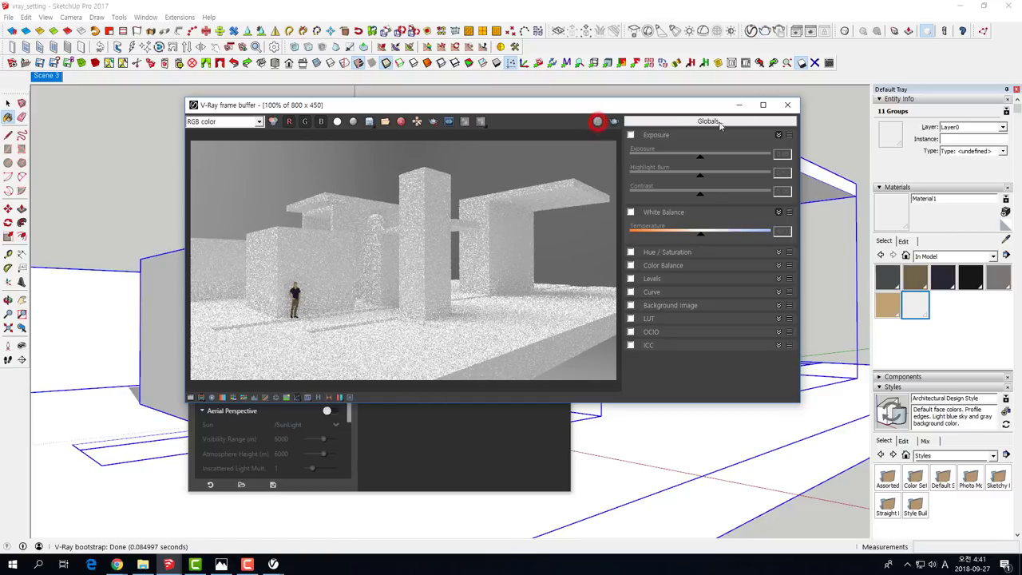
pyautogui.click(787, 105)
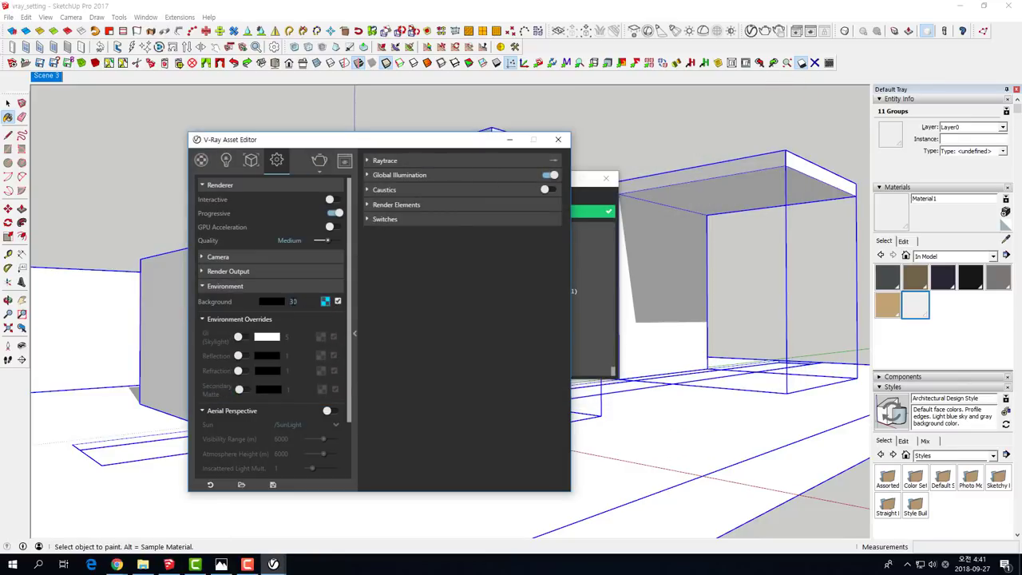
# Turn off the background texture and make the Background colour plain white.
pyautogui.click(336, 303)
pyautogui.click(276, 301)
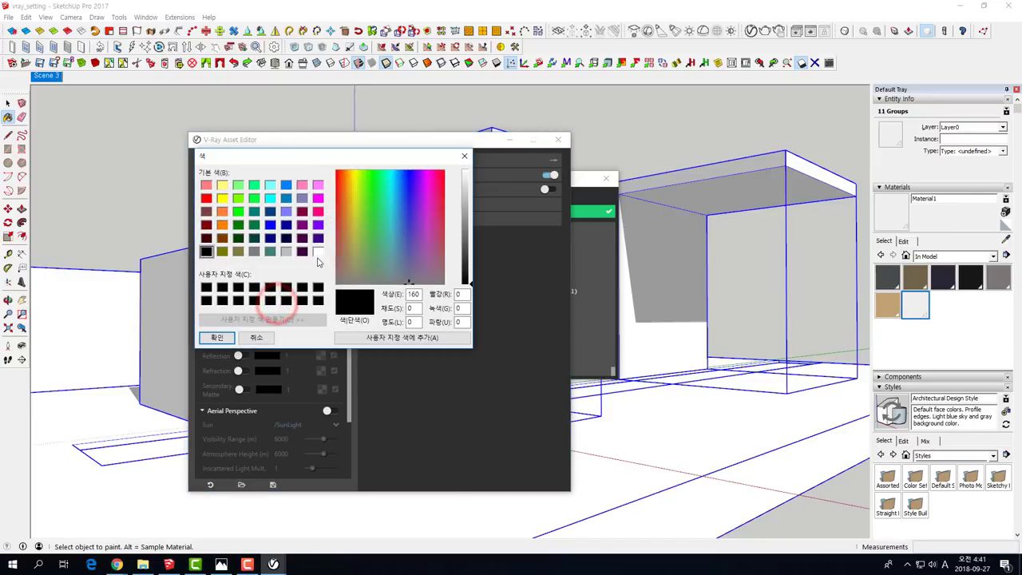
pyautogui.click(317, 252)
pyautogui.click(221, 337)
pyautogui.click(302, 302)
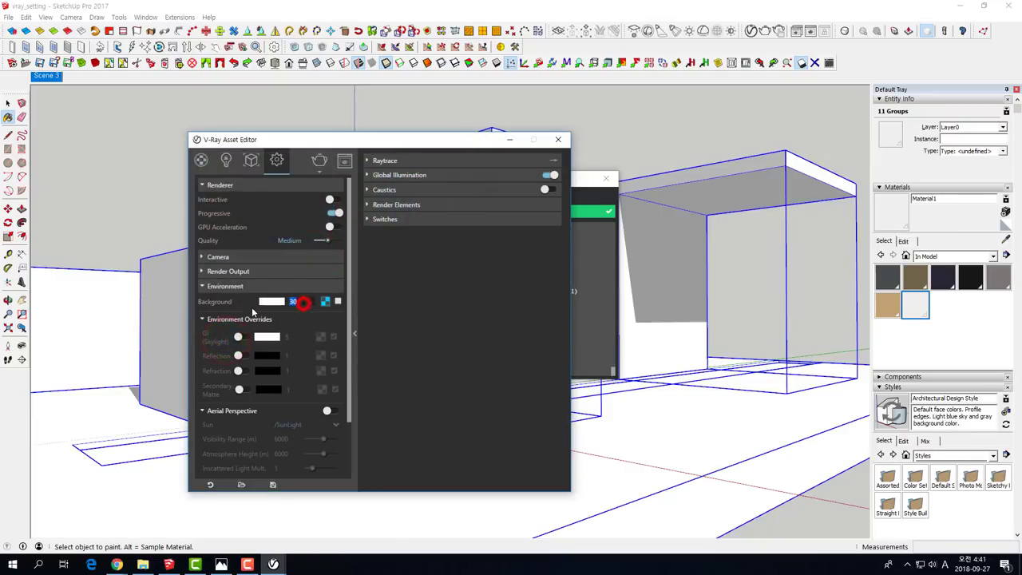
# Render the washed-out courtyard and arrange the frame buffer beside the Asset Editor.
pyautogui.click(318, 161)
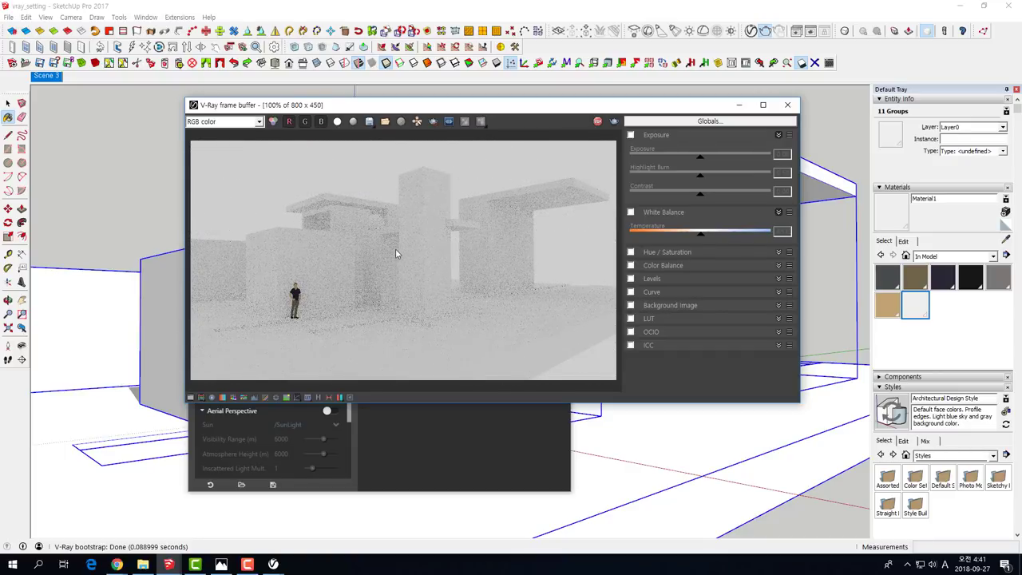
pyautogui.moveTo(380, 104); pyautogui.dragTo(392, 83)
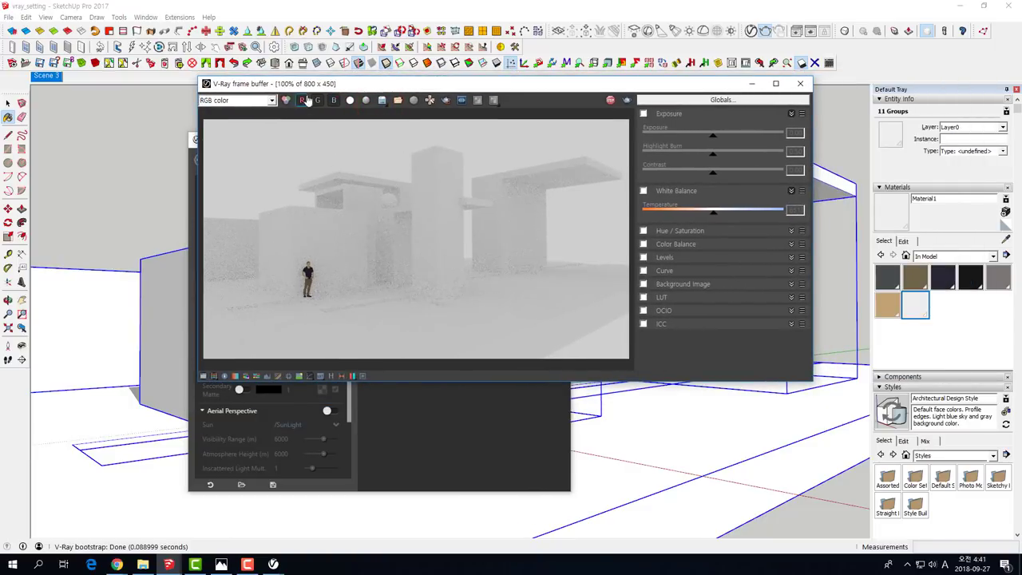
pyautogui.moveTo(303, 86); pyautogui.dragTo(418, 57)
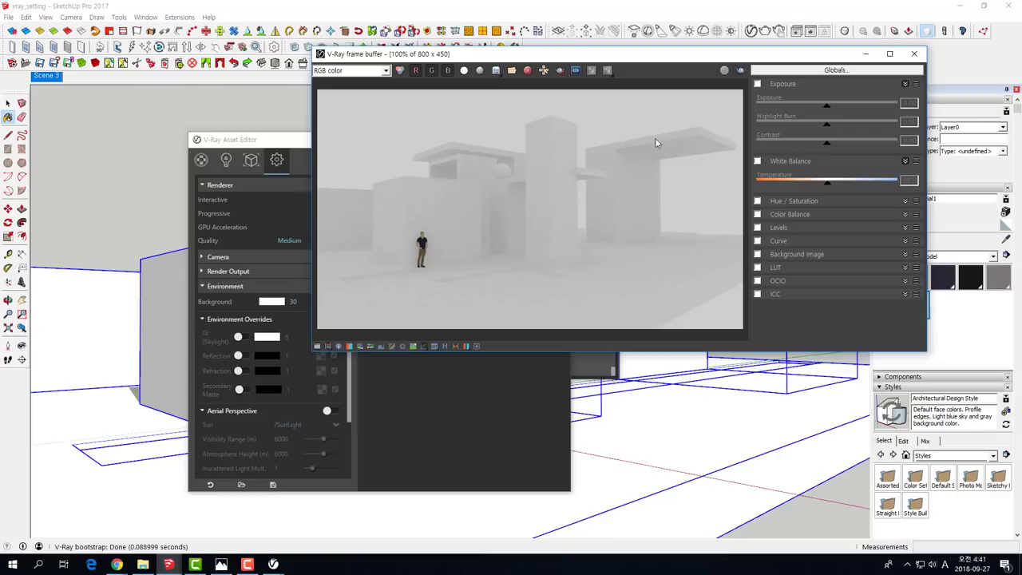
pyautogui.moveTo(380, 56); pyautogui.dragTo(284, 50)
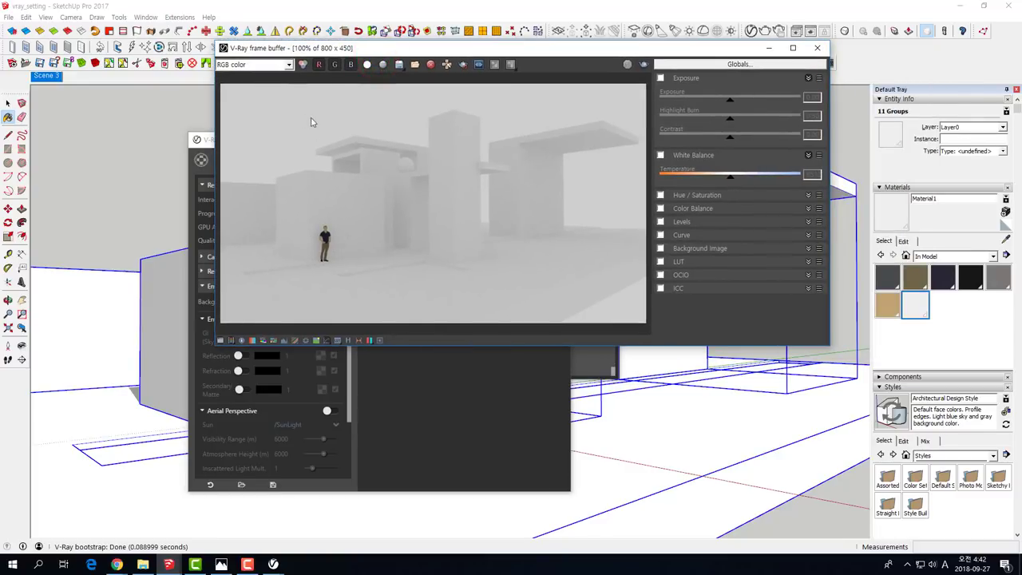
pyautogui.moveTo(303, 54); pyautogui.dragTo(396, 74)
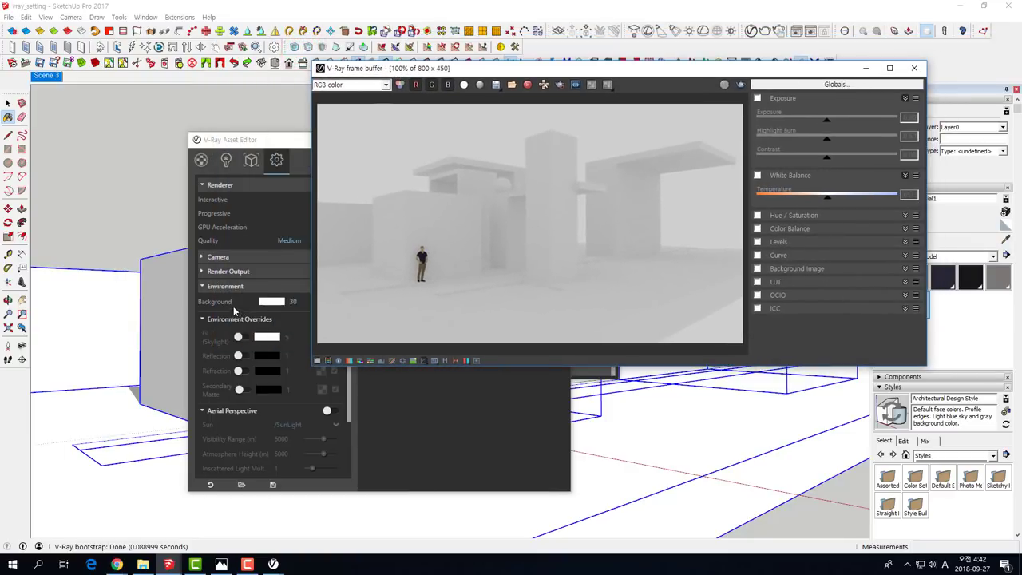
pyautogui.moveTo(354, 72); pyautogui.dragTo(477, 75)
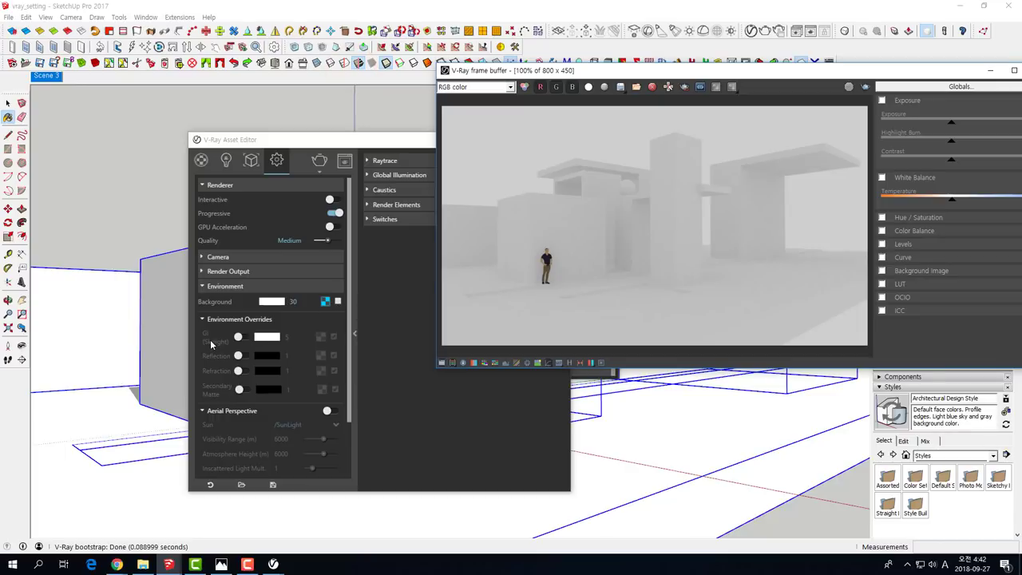
pyautogui.moveTo(333, 140); pyautogui.dragTo(217, 80)
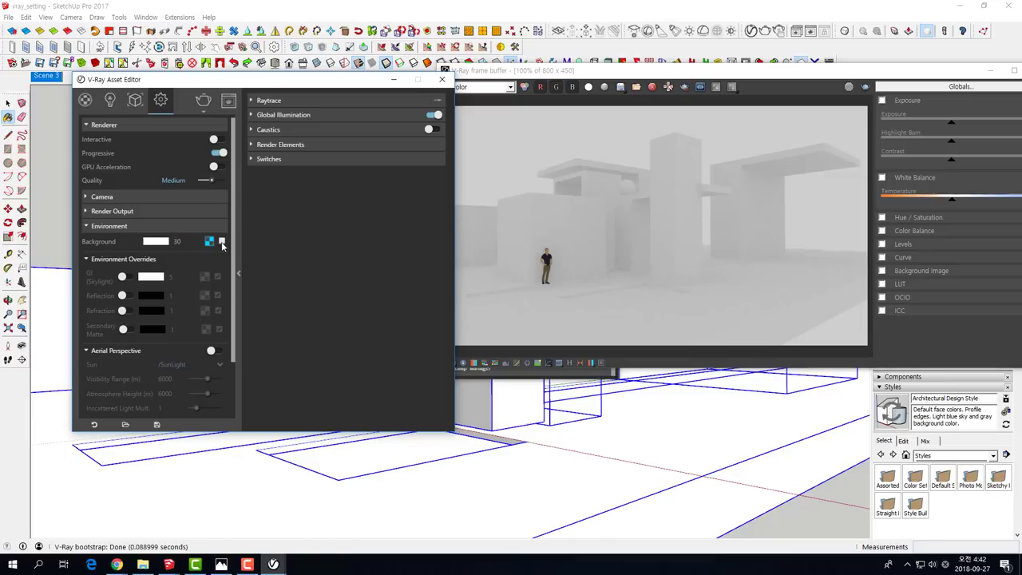
# Check the background's bitmap texture settings and toggle the background texture map.
pyautogui.click(222, 243)
pyautogui.click(248, 218)
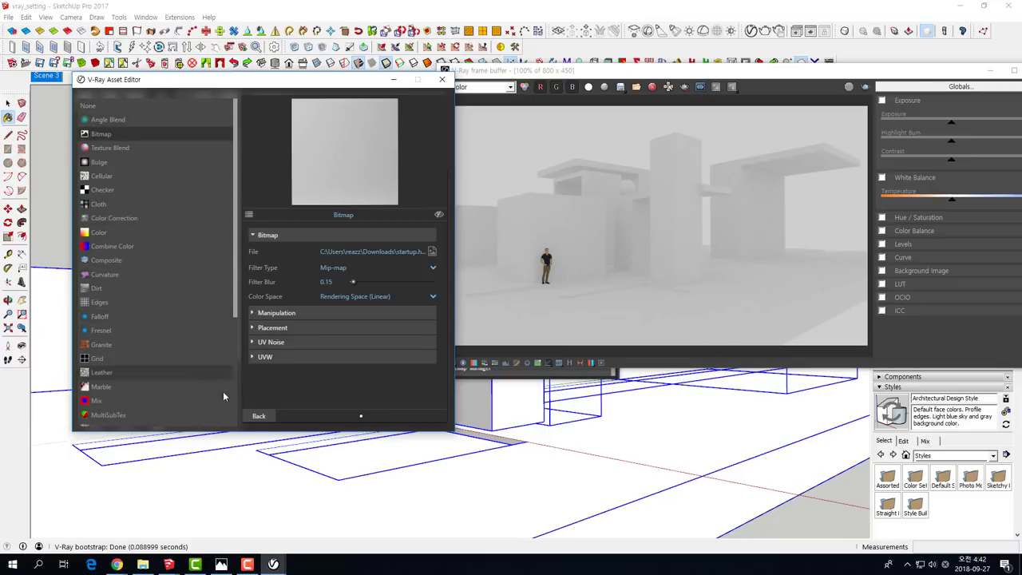
pyautogui.click(259, 416)
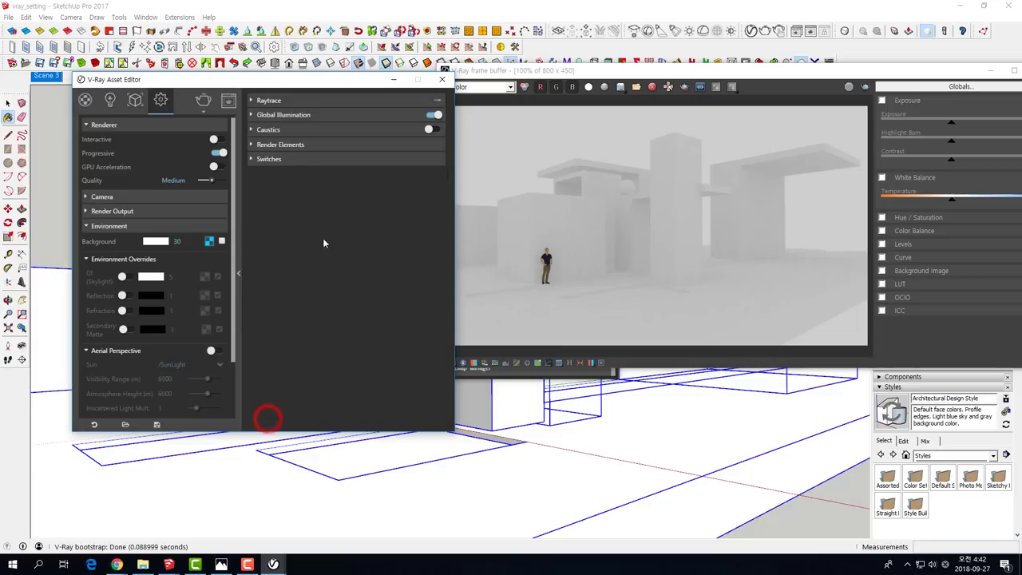
pyautogui.click(209, 245)
pyautogui.click(210, 244)
# Change the background intensity to 1 and launch a fresh render.
pyautogui.doubleClick(177, 241)
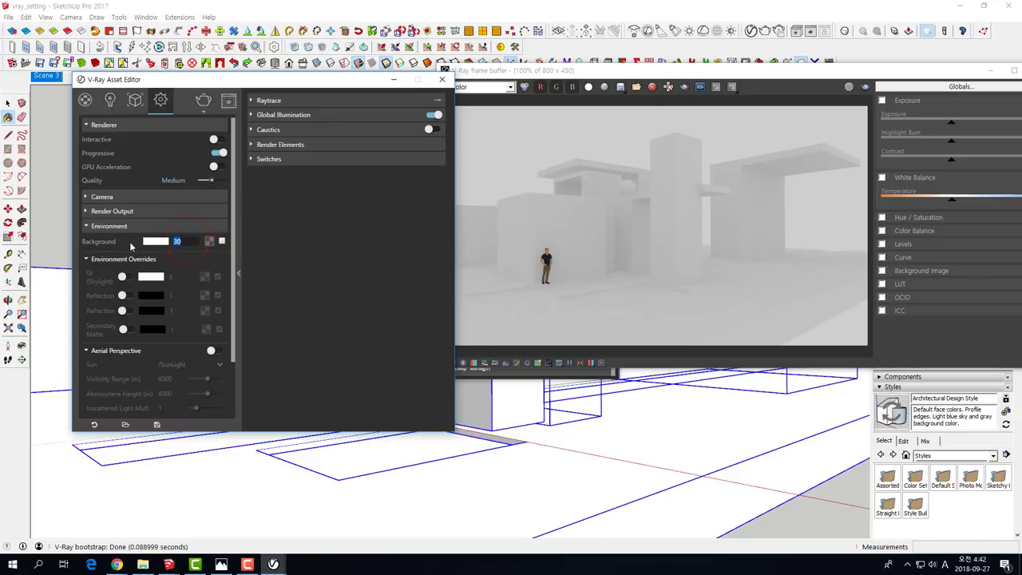
pyautogui.write('1')
pyautogui.press('Return')
pyautogui.click(202, 100)
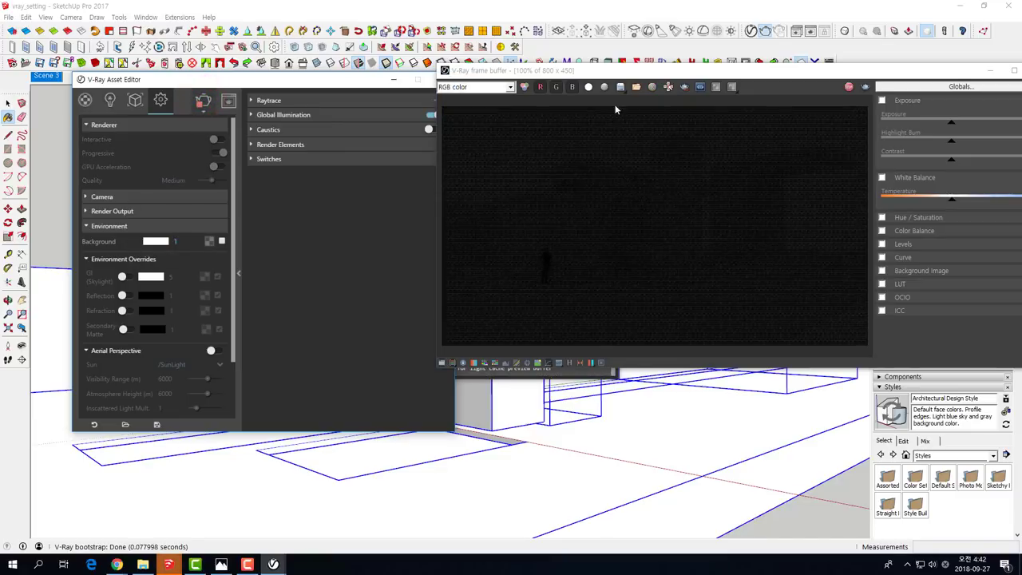
# Commit background intensity 10, test-render the courtyard, then stop and close the render window.
pyautogui.click(635, 72)
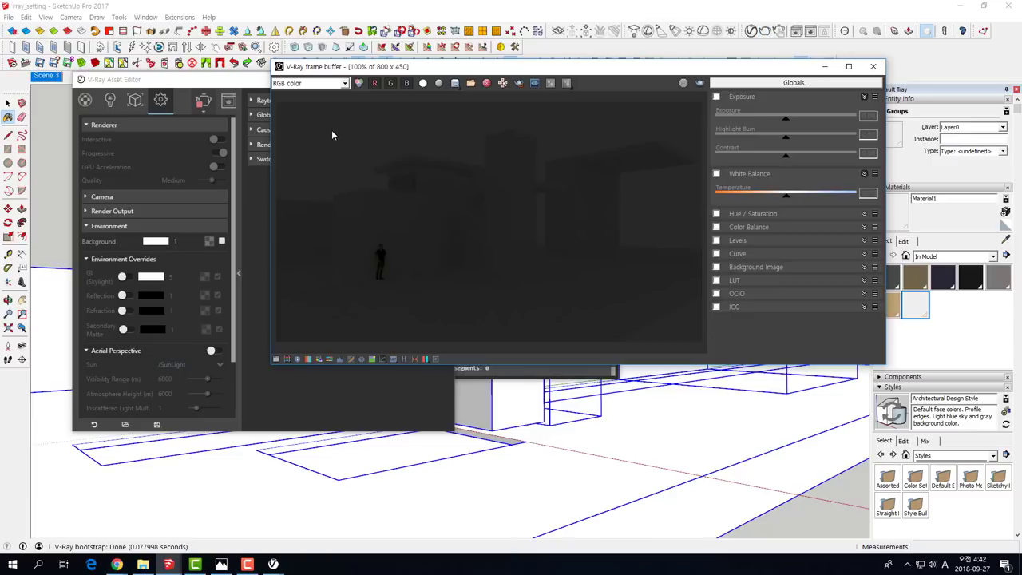
pyautogui.click(194, 241)
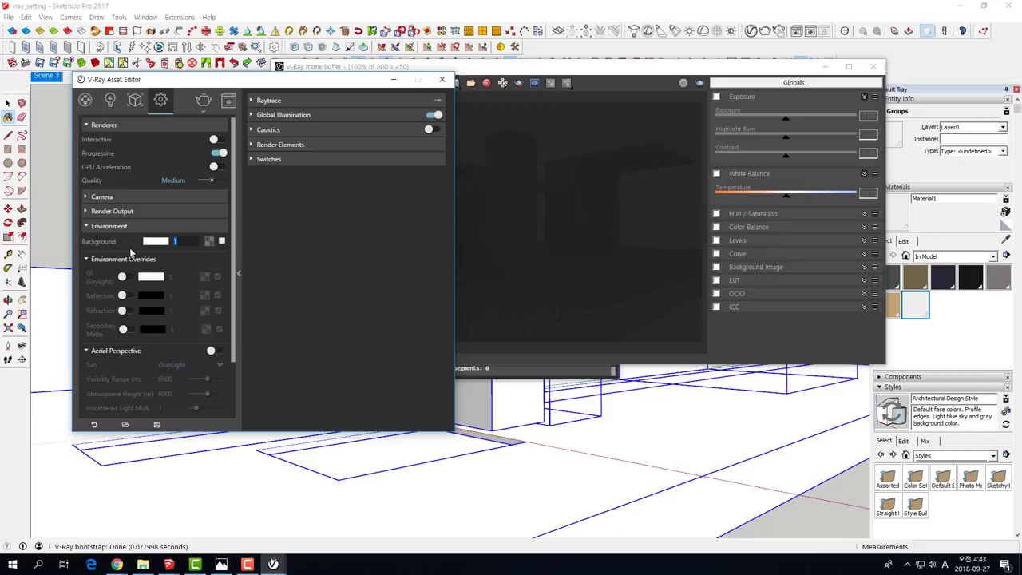
pyautogui.press('Return')
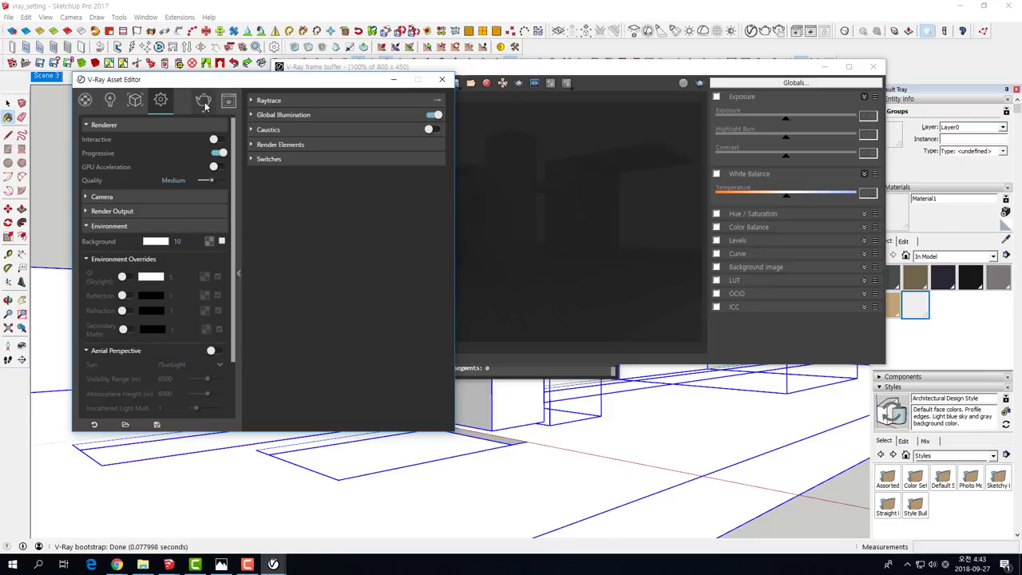
pyautogui.click(204, 102)
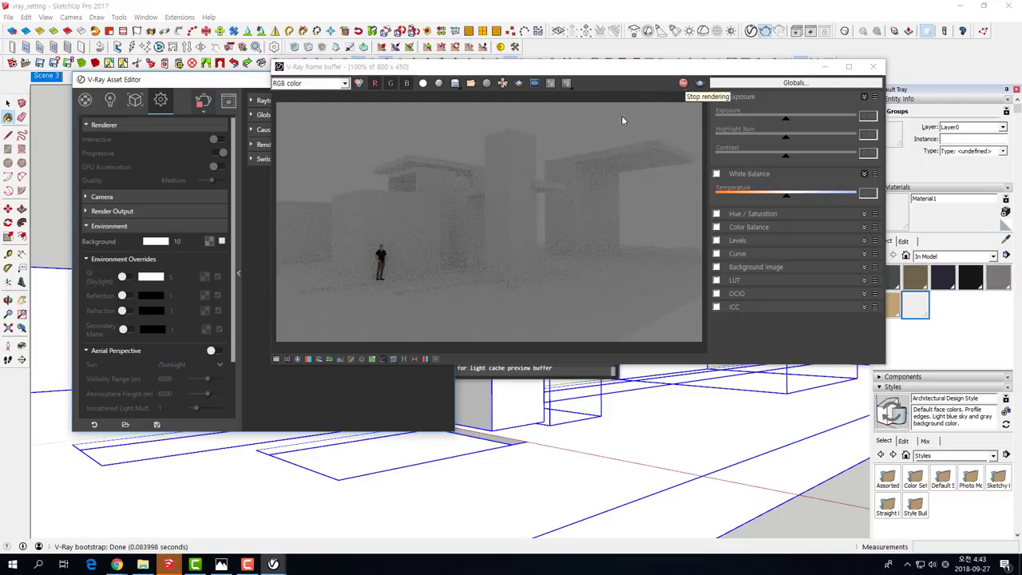
pyautogui.click(190, 241)
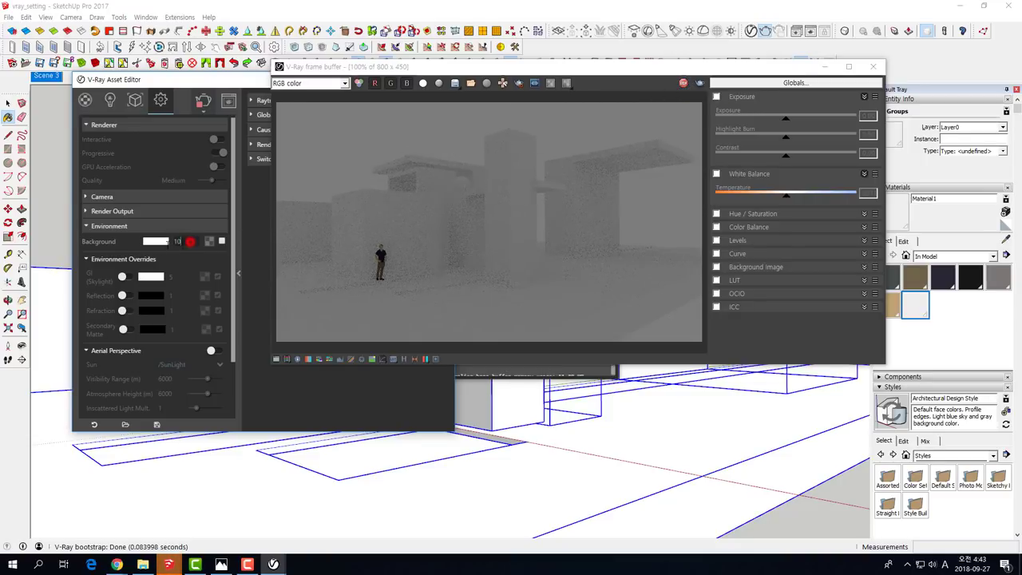
pyautogui.click(684, 84)
pyautogui.click(874, 66)
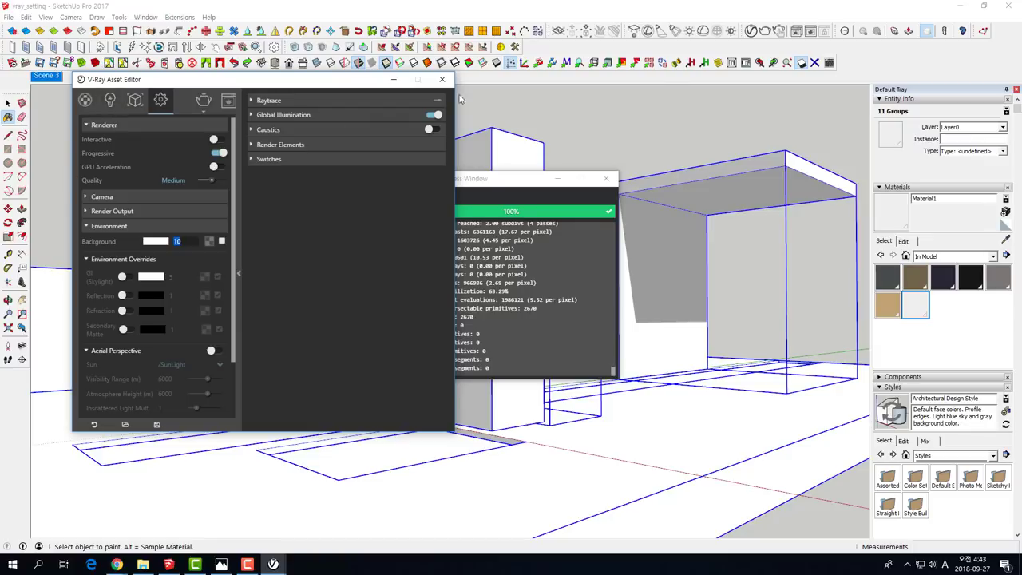
# Place a V-Ray Dome Light on the courtyard floor and select it to show Intensity 1, Hemisphere settings.
pyautogui.click(10, 102)
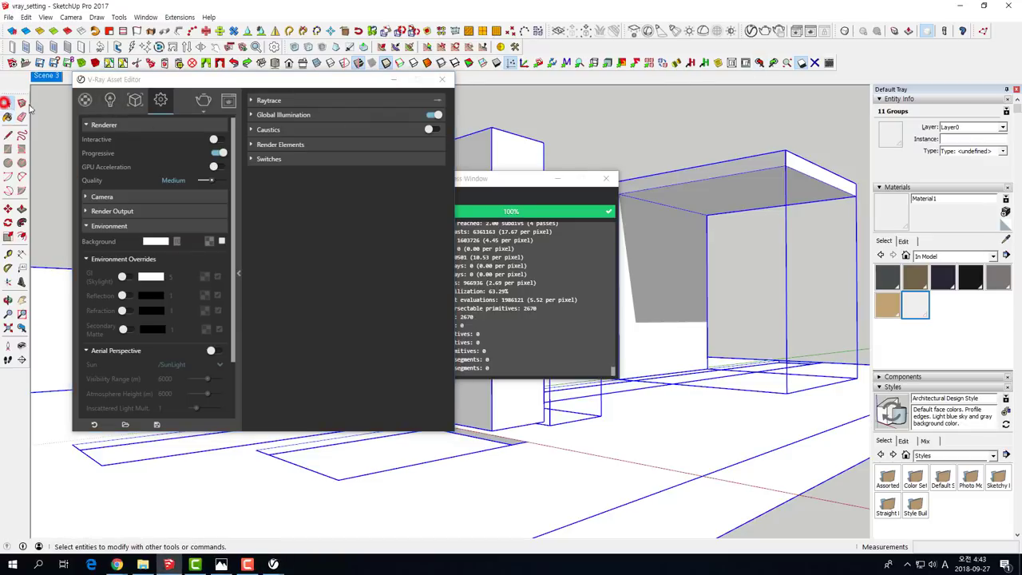
pyautogui.click(703, 32)
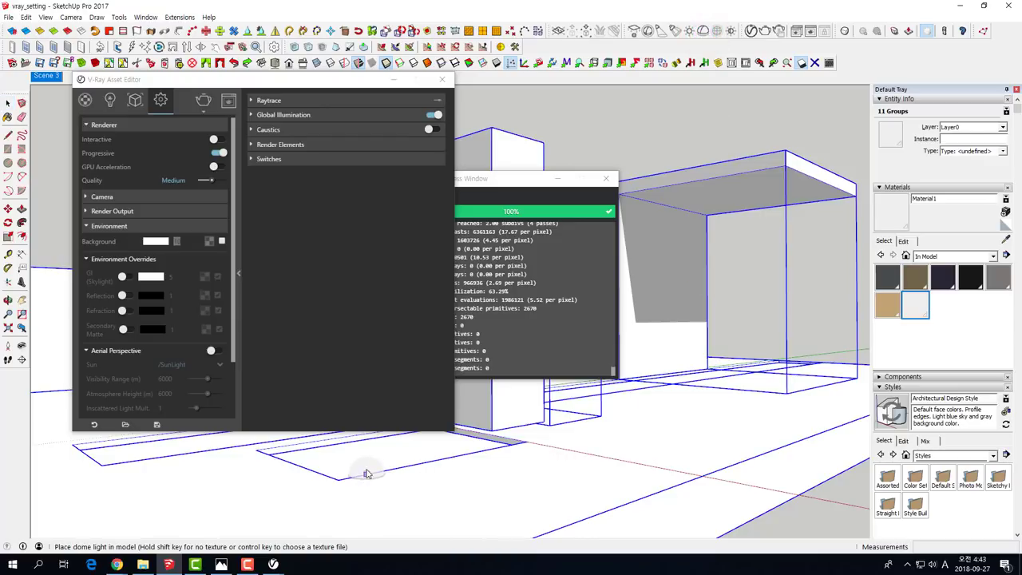
pyautogui.scroll(2, 359, 467)
pyautogui.scroll(2, 439, 449)
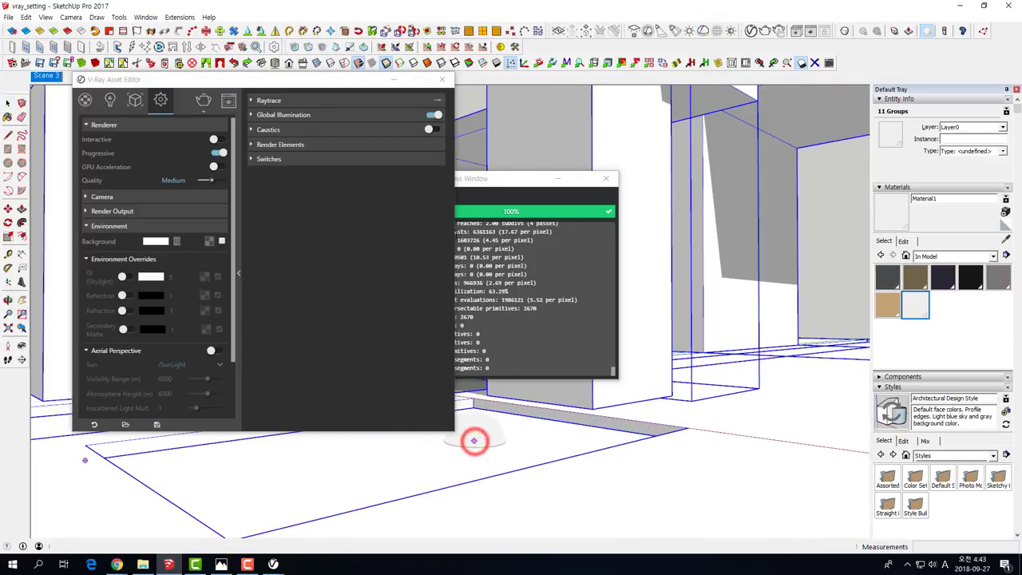
pyautogui.click(475, 444)
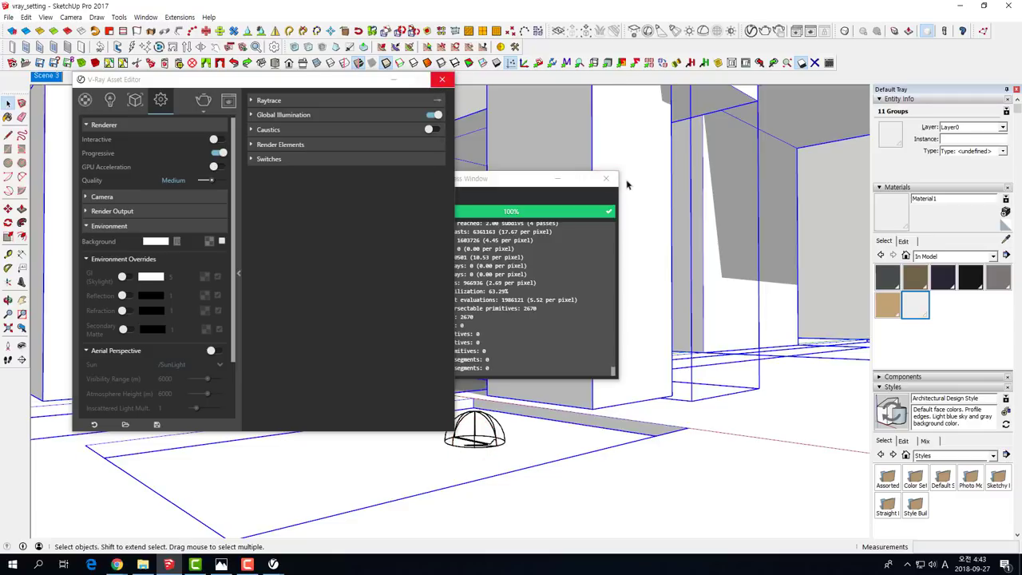
pyautogui.click(608, 179)
pyautogui.moveTo(342, 86); pyautogui.dragTo(300, 31)
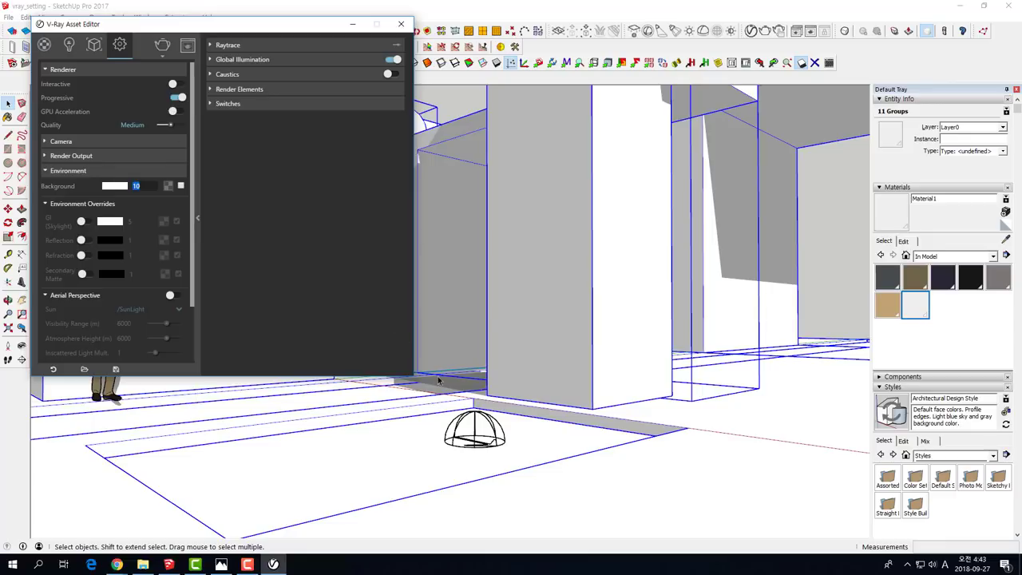
pyautogui.click(474, 416)
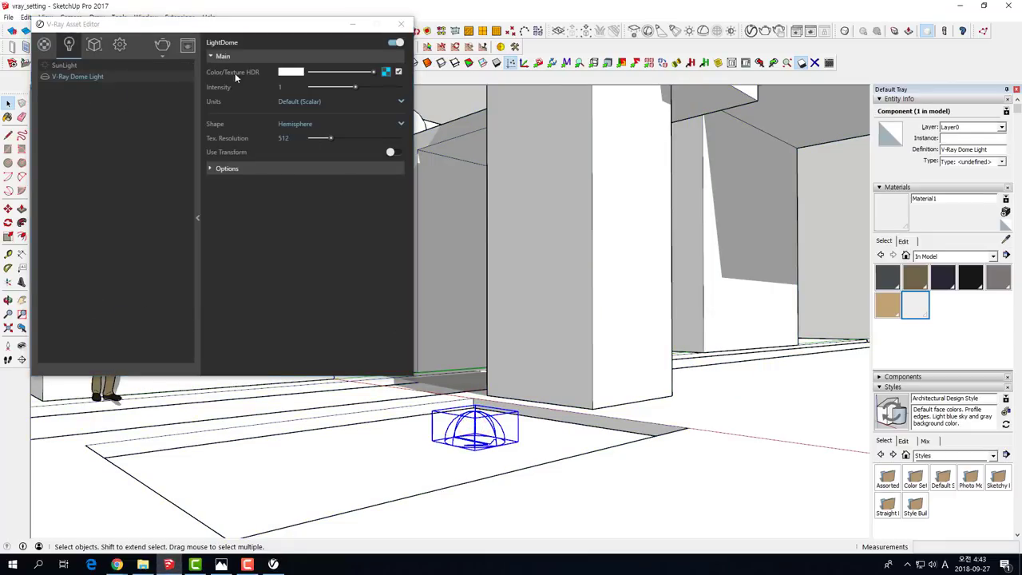
# Render the dome-lit courtyard, re-render after orbiting, then close the render windows and editor.
pyautogui.click(162, 45)
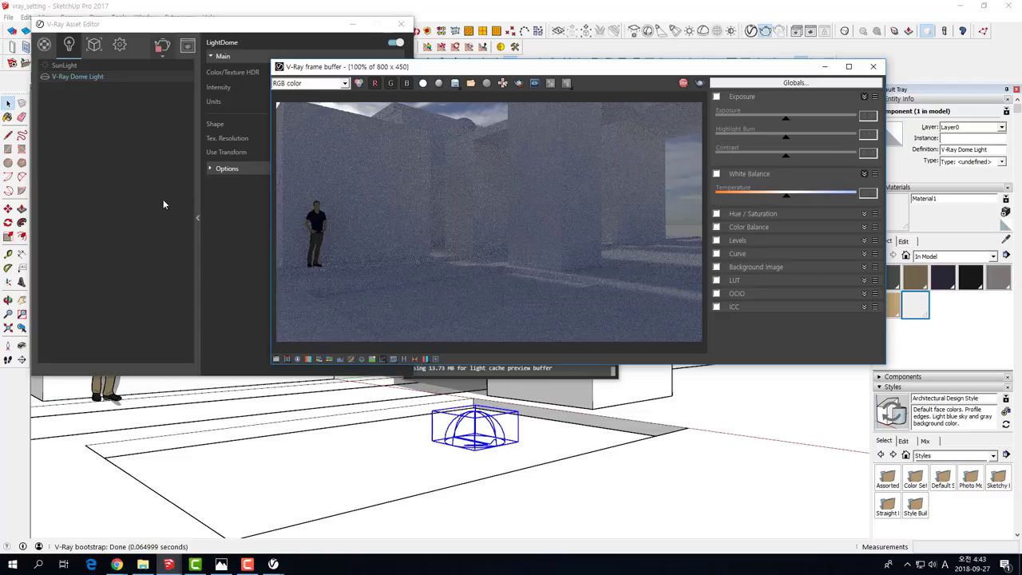
pyautogui.moveTo(63, 22); pyautogui.dragTo(80, 22)
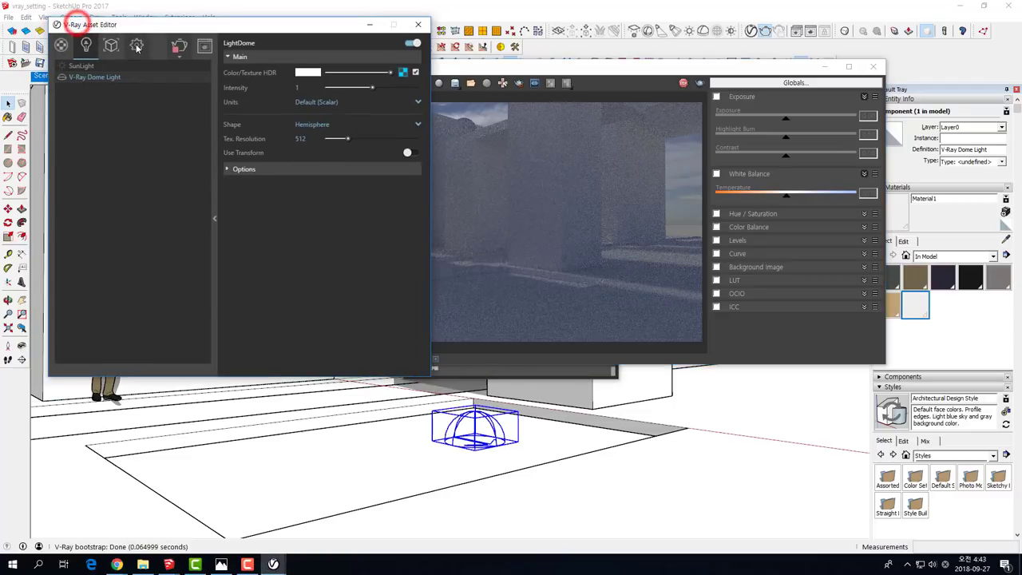
pyautogui.click(136, 45)
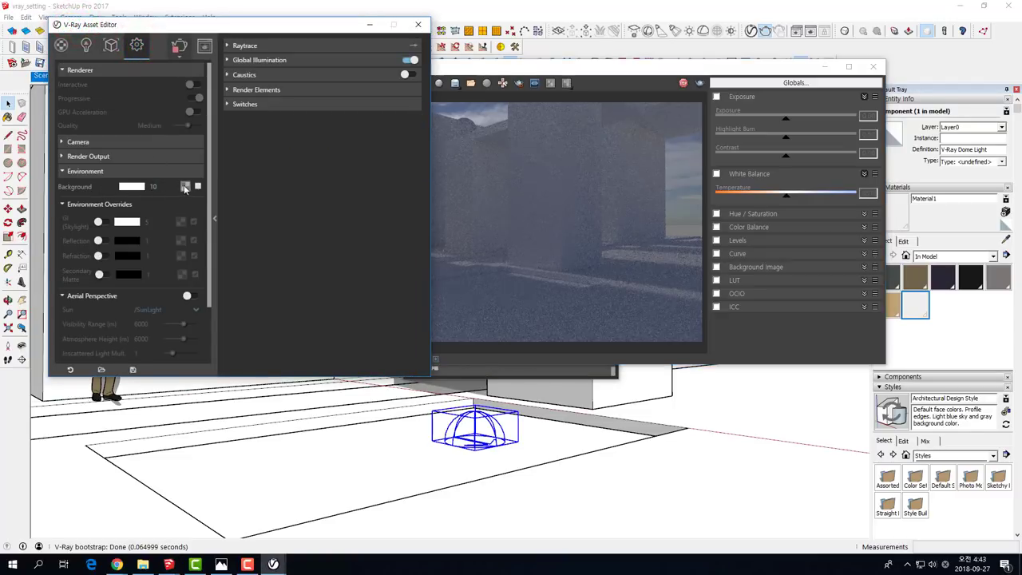
pyautogui.click(518, 83)
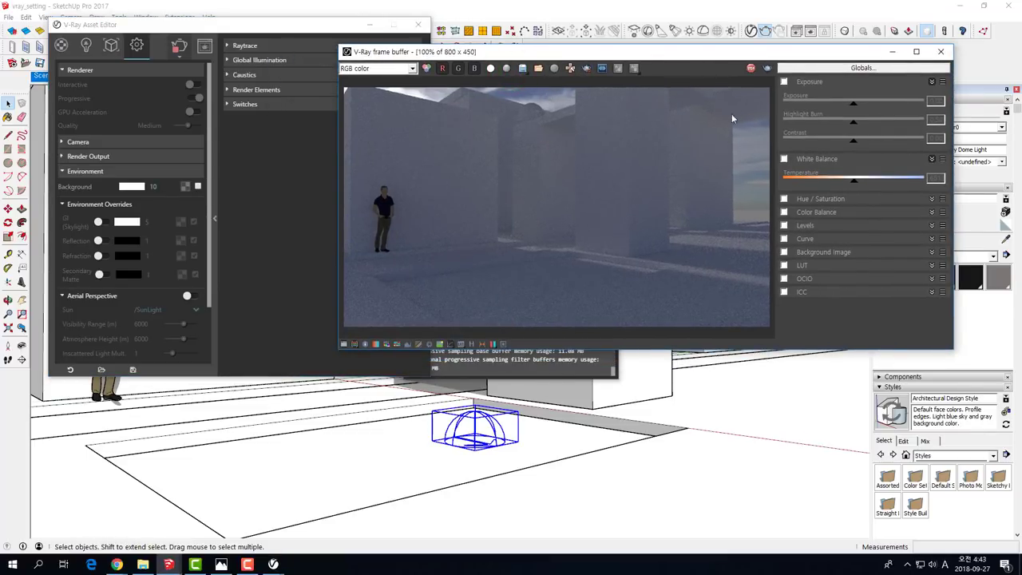
pyautogui.moveTo(511, 415)
pyautogui.mouseDown(button='middle')
pyautogui.moveTo(481, 488)
pyautogui.moveTo(473, 477)
pyautogui.mouseUp(button='middle')
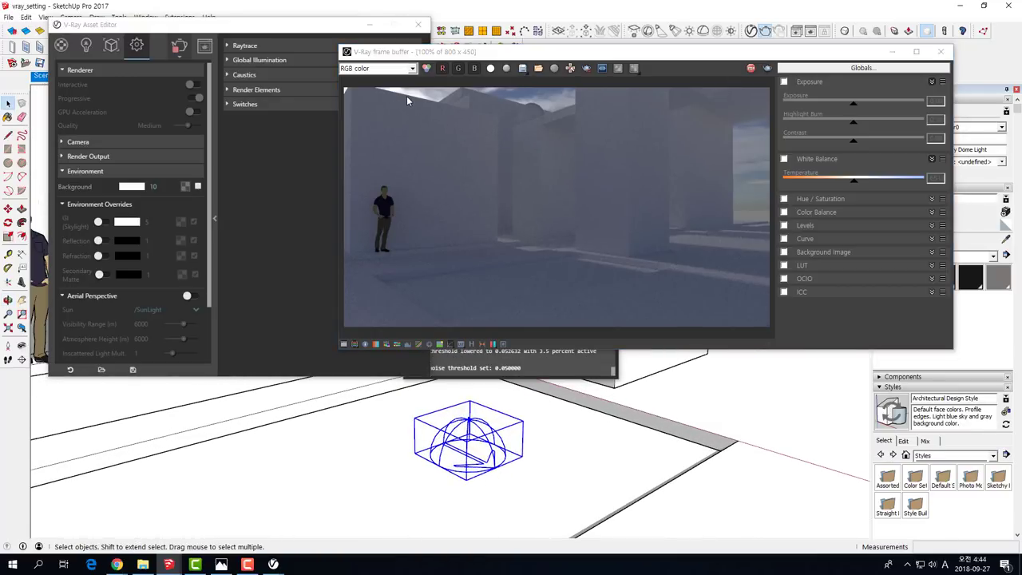
pyautogui.click(942, 53)
pyautogui.click(942, 53)
pyautogui.click(605, 176)
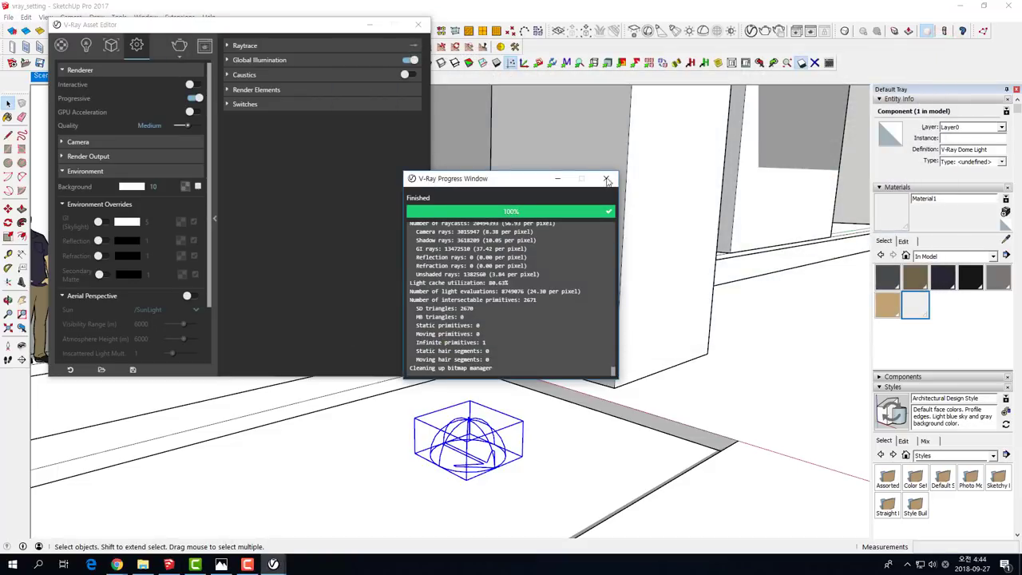
pyautogui.click(418, 24)
# Orbit out to the whole model, render it, then stop and close the render.
pyautogui.moveTo(554, 155); pyautogui.dragTo(572, 263, button='middle')
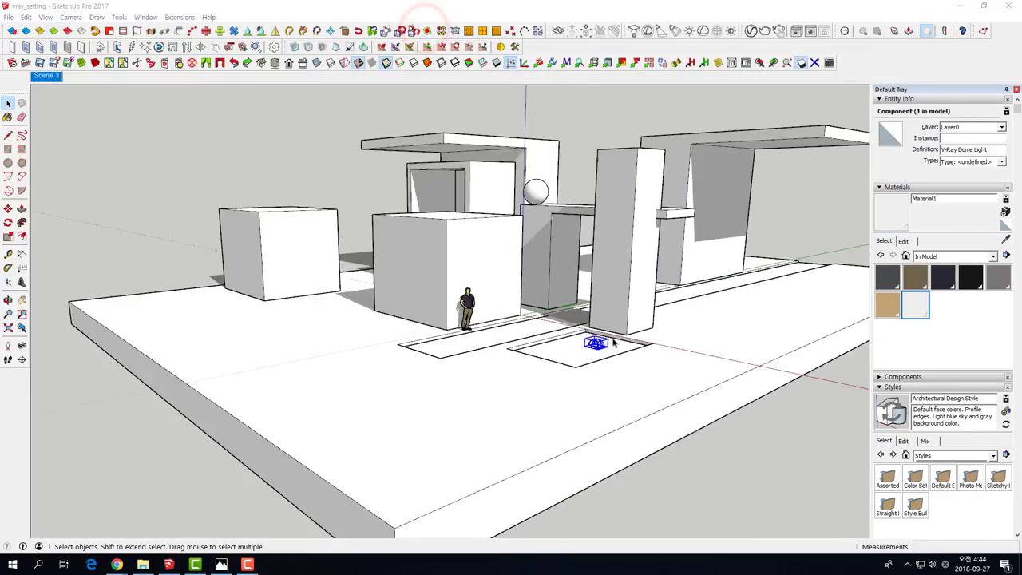
pyautogui.scroll(3, 572, 264)
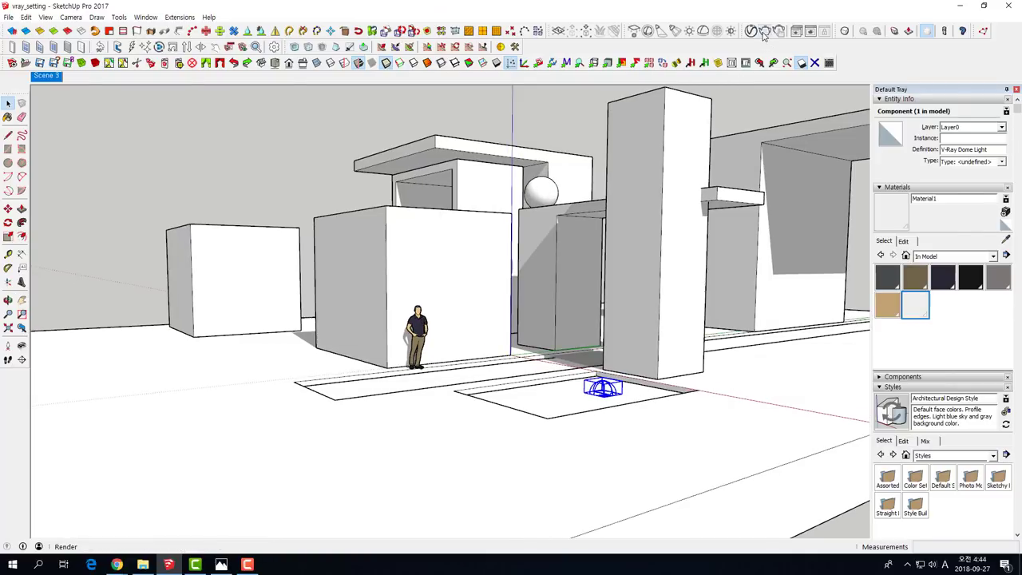
pyautogui.click(763, 30)
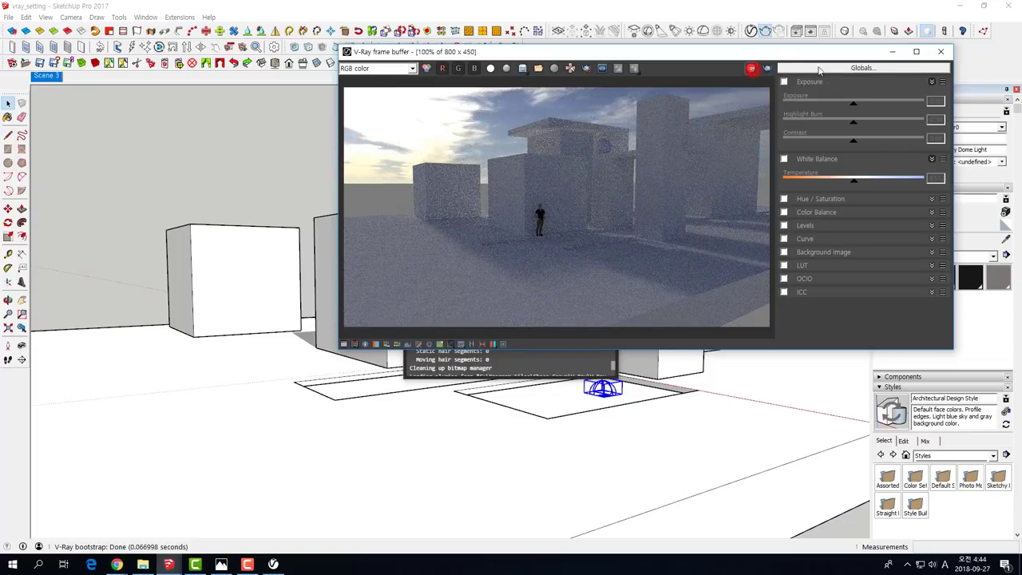
pyautogui.click(751, 68)
pyautogui.click(941, 51)
pyautogui.click(606, 178)
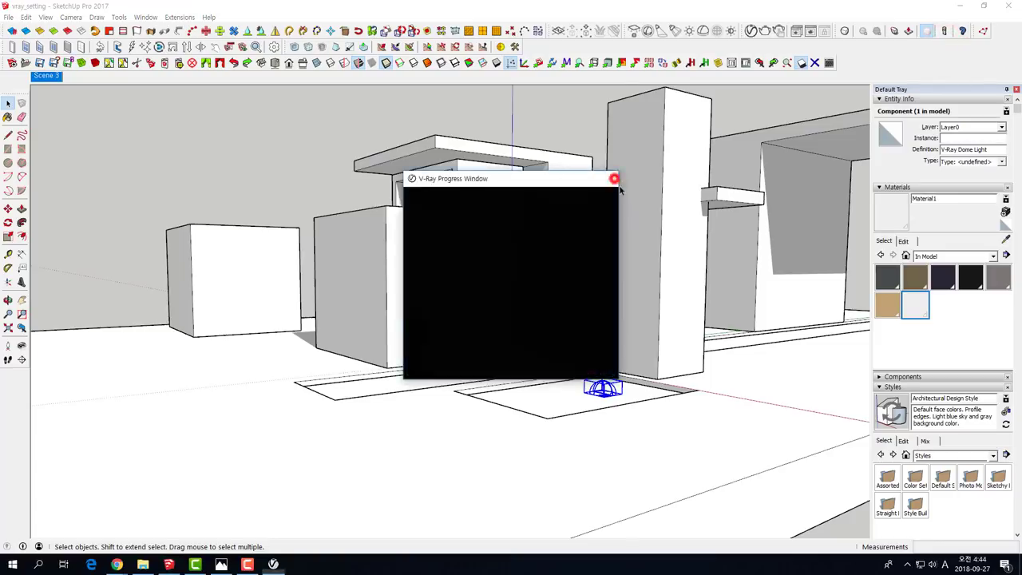
# Render the courtyard from a new angle, stop it, and reopen the V-Ray settings editor.
pyautogui.moveTo(608, 179)
pyautogui.mouseDown(button='middle')
pyautogui.moveTo(597, 259)
pyautogui.moveTo(610, 201)
pyautogui.mouseUp(button='middle')
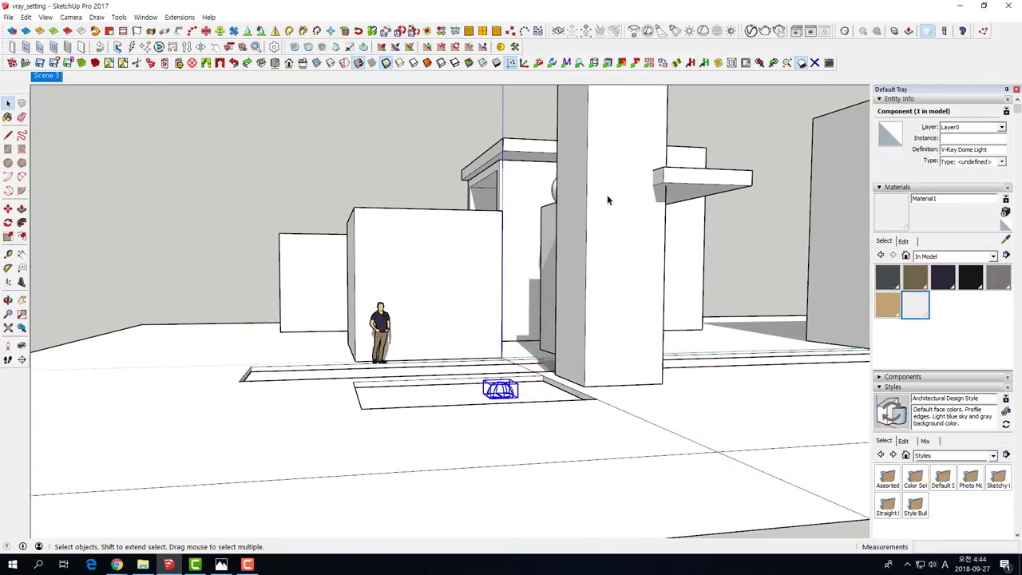
pyautogui.click(765, 30)
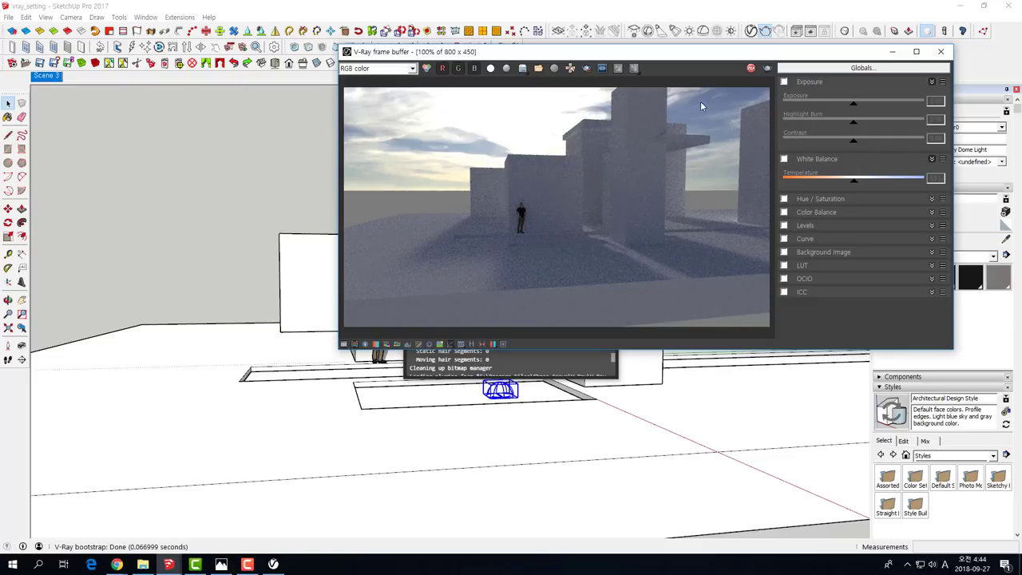
pyautogui.click(750, 69)
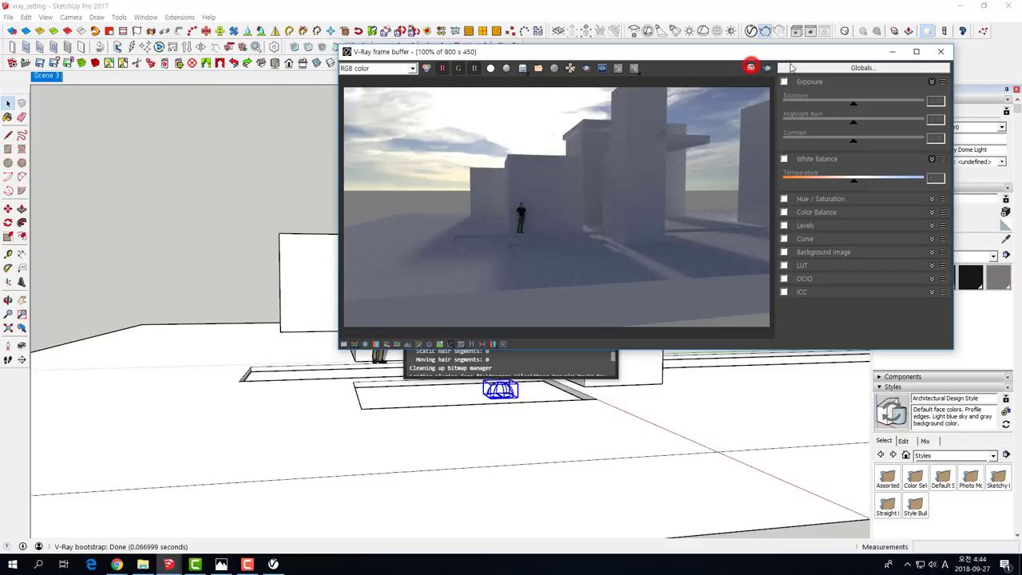
pyautogui.click(941, 52)
pyautogui.click(607, 179)
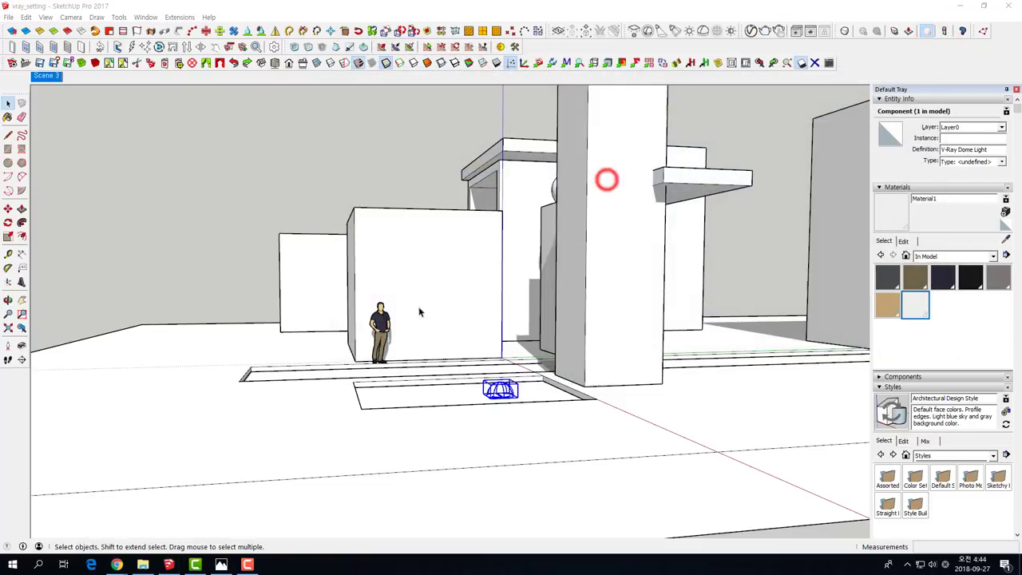
pyautogui.click(751, 30)
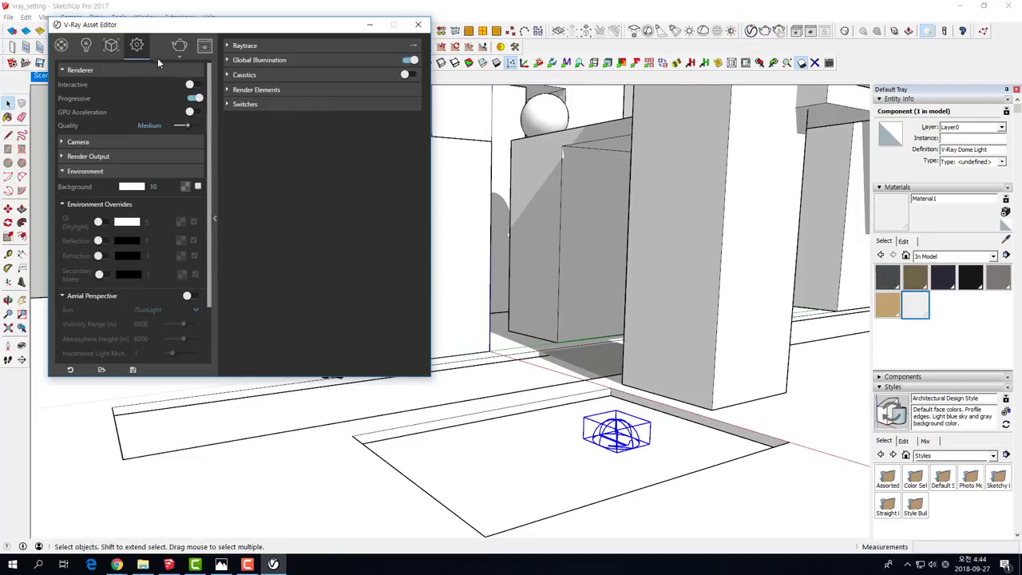
# Open the dome light's HDR texture settings and inspect the current texture file path.
pyautogui.click(86, 46)
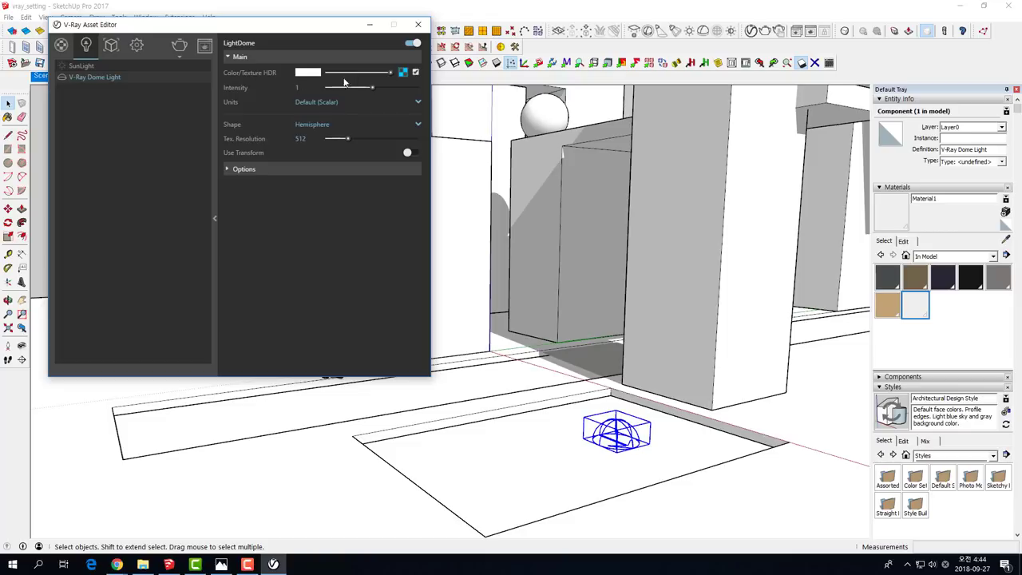
pyautogui.click(404, 74)
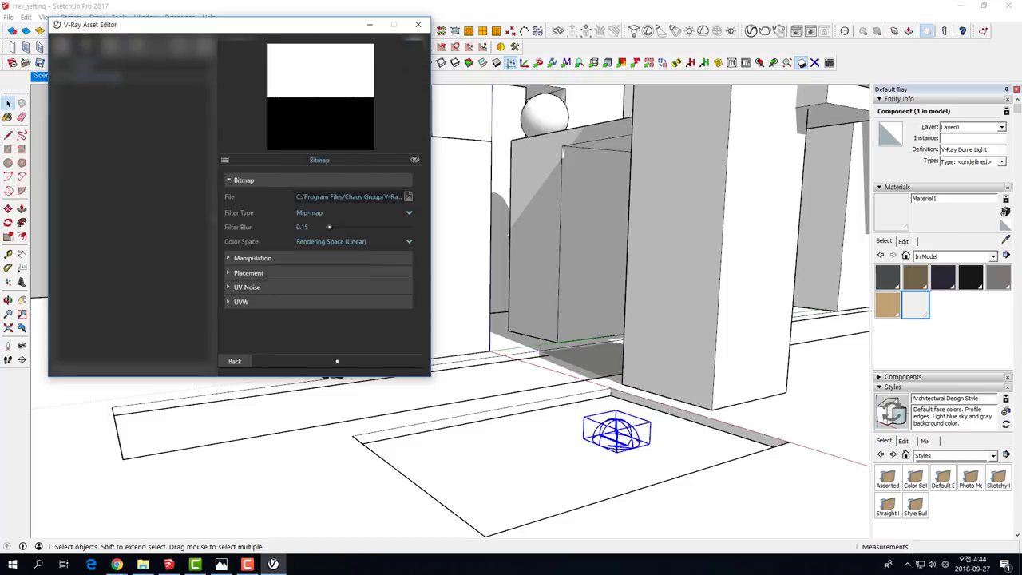
pyautogui.click(408, 197)
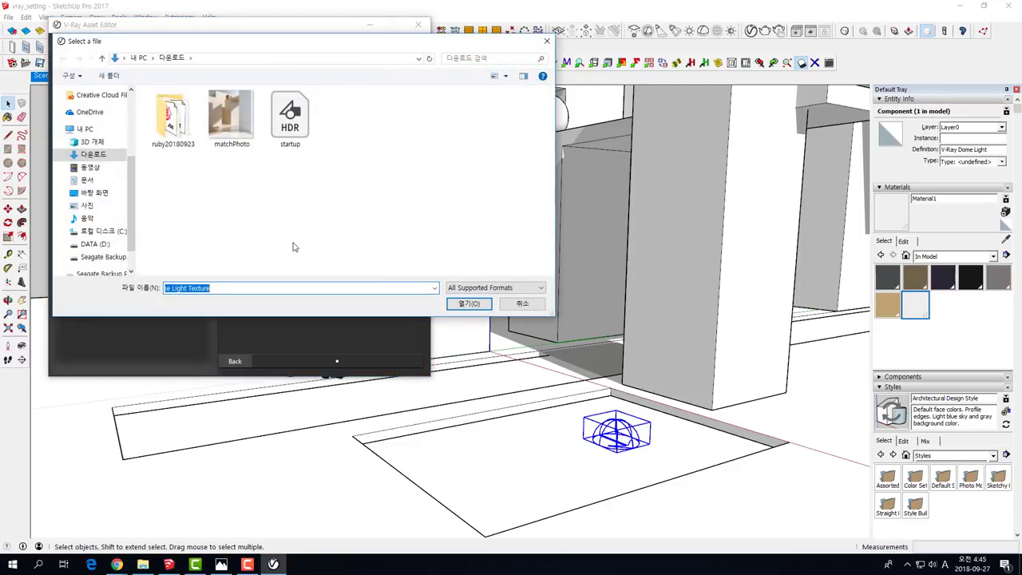
pyautogui.click(539, 305)
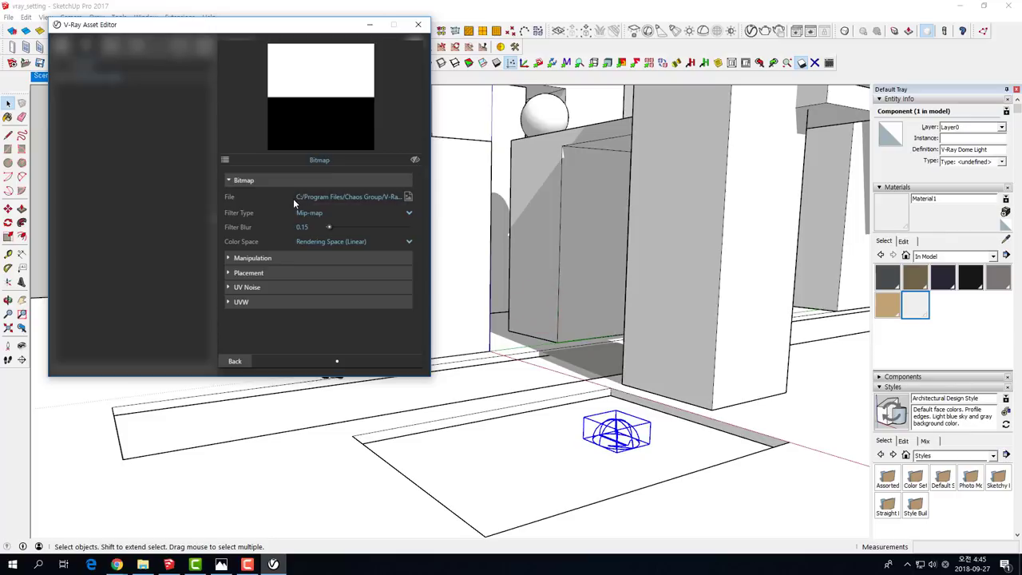
pyautogui.moveTo(295, 197); pyautogui.dragTo(410, 207)
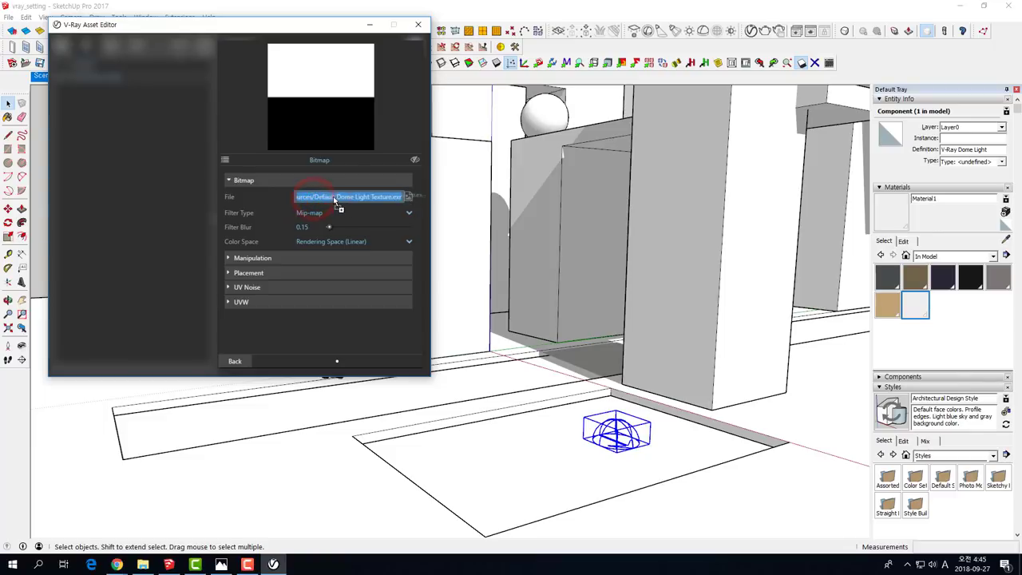
pyautogui.click(307, 197)
pyautogui.hotkey('ctrl', 'a')
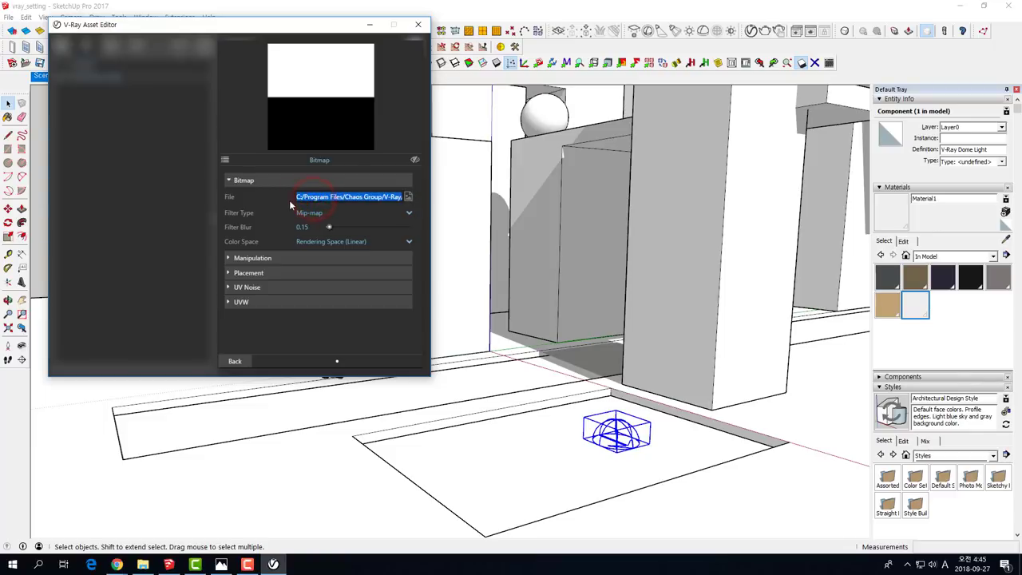
pyautogui.click(308, 199)
pyautogui.click(353, 197)
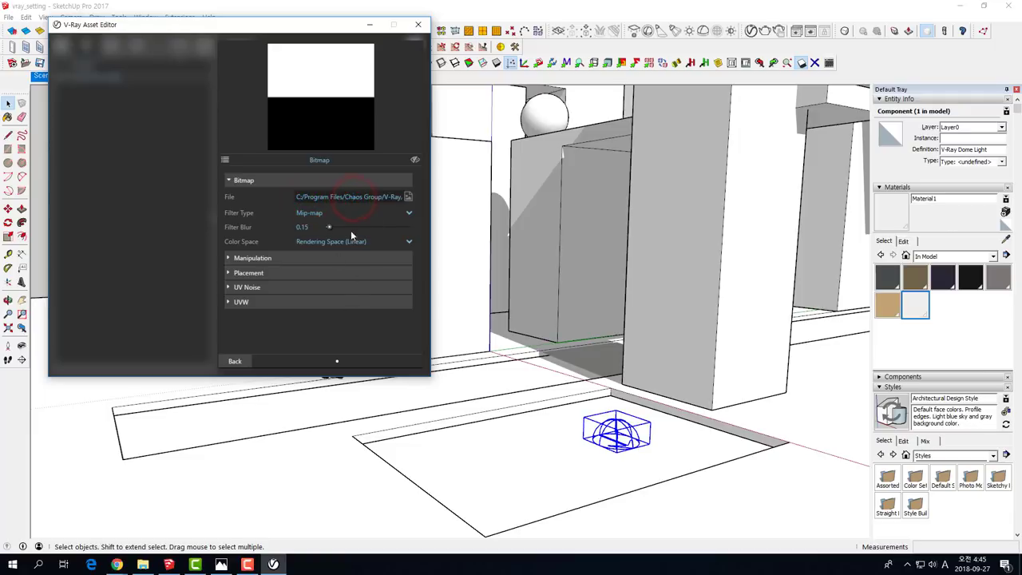
pyautogui.moveTo(385, 197); pyautogui.dragTo(407, 198)
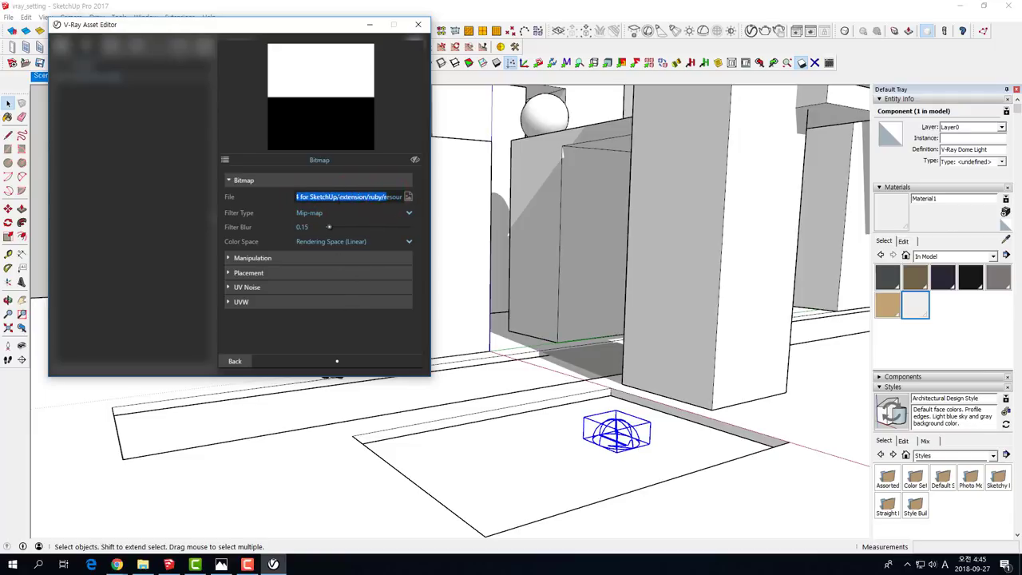
pyautogui.click(339, 197)
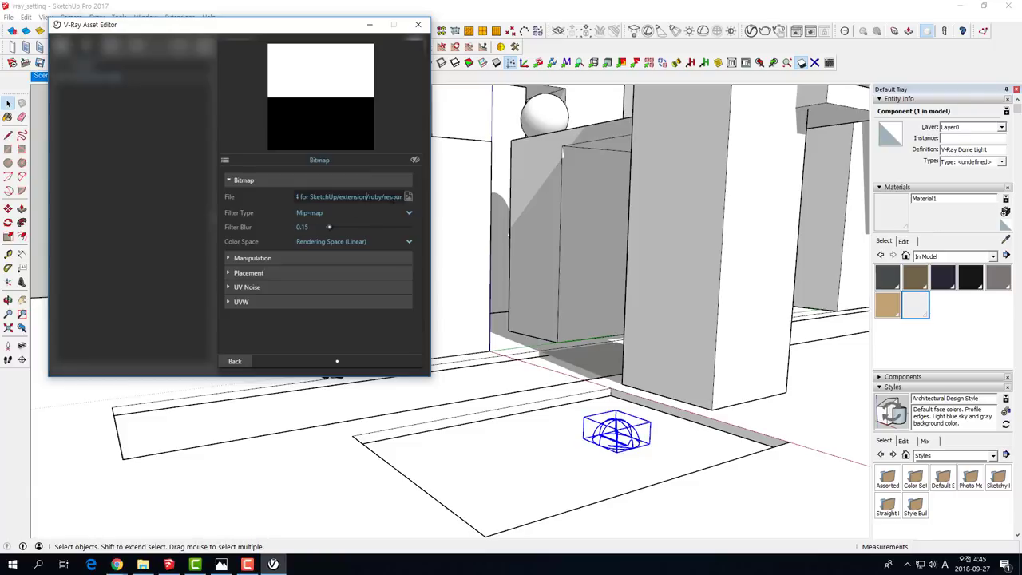
# Load startup.hdr from Downloads as the dome texture and return to the Dome Light settings.
pyautogui.click(408, 197)
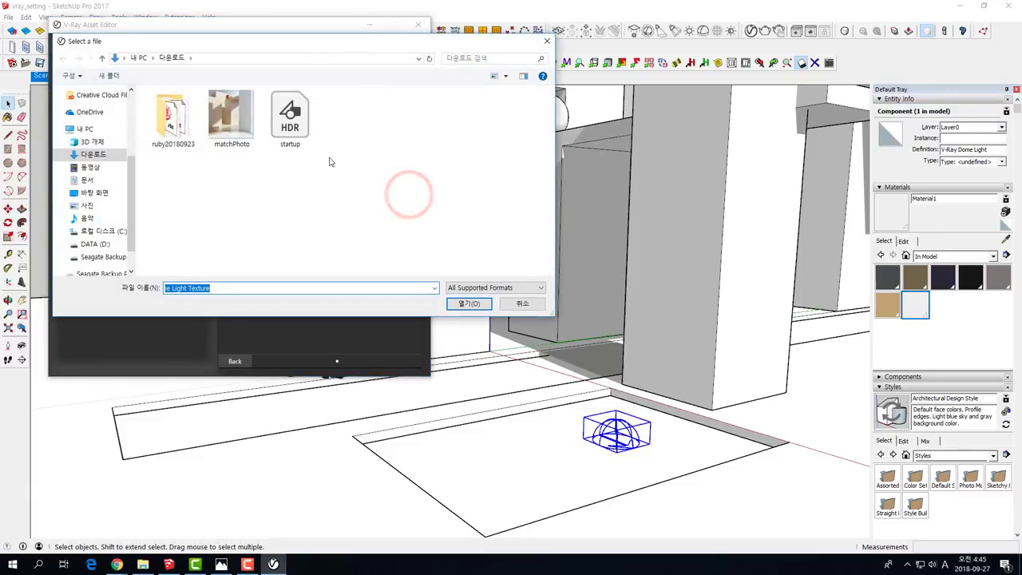
pyautogui.click(295, 119)
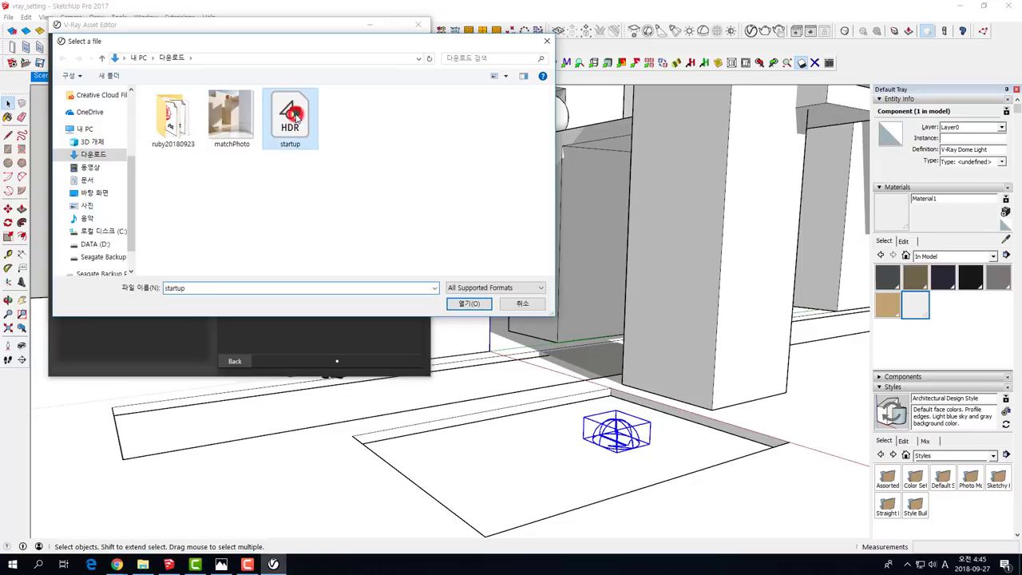
pyautogui.click(452, 304)
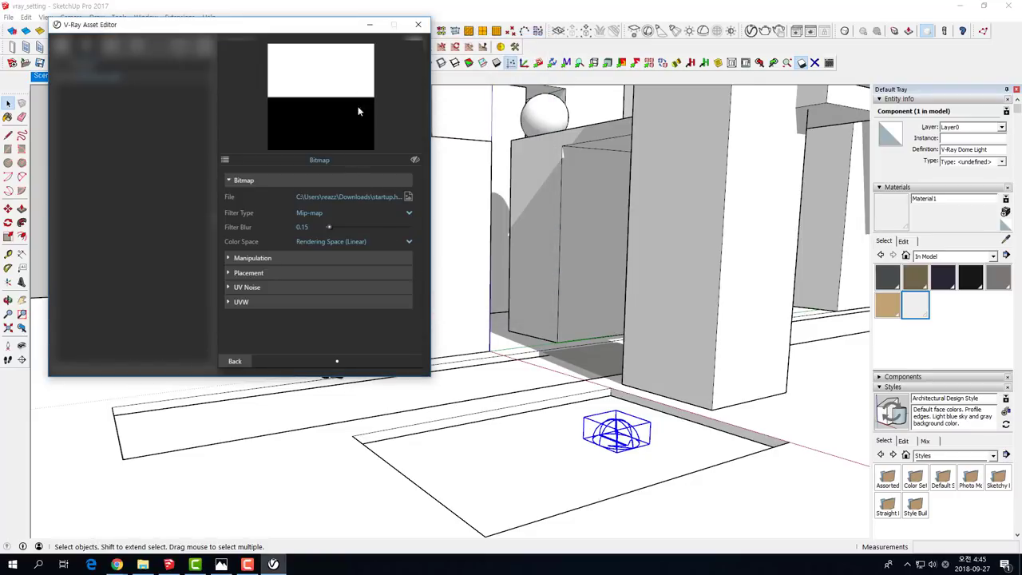
pyautogui.click(243, 361)
pyautogui.click(305, 30)
pyautogui.click(365, 386)
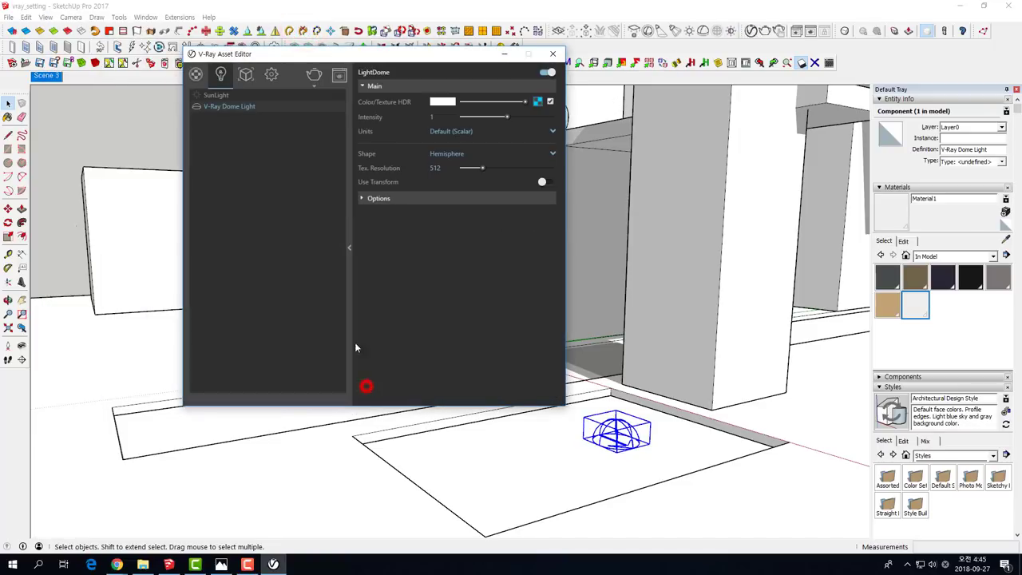
# Render the courtyard under the startup.hdr dome light and stop at a grainy preview.
pyautogui.click(270, 74)
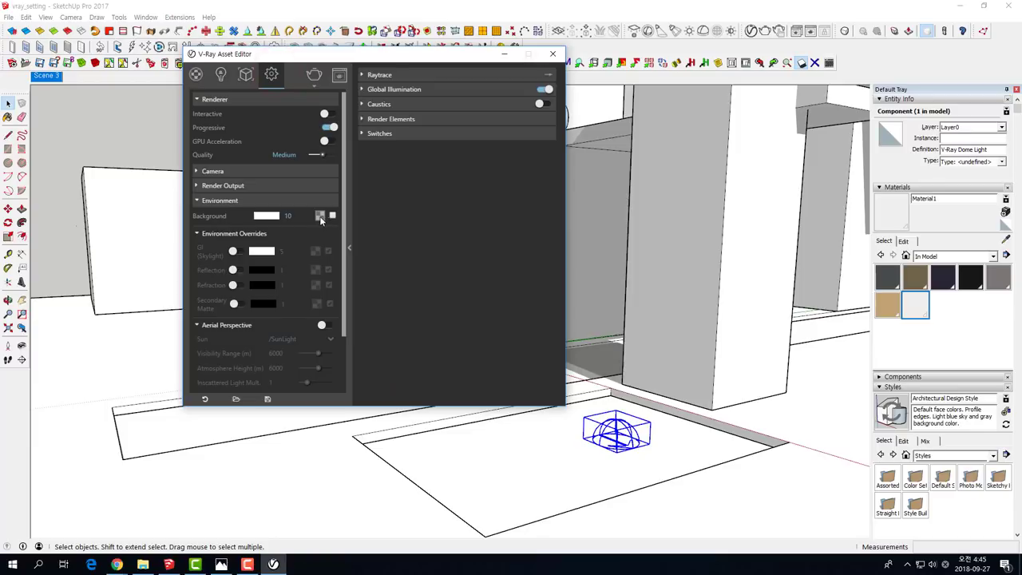
pyautogui.click(764, 31)
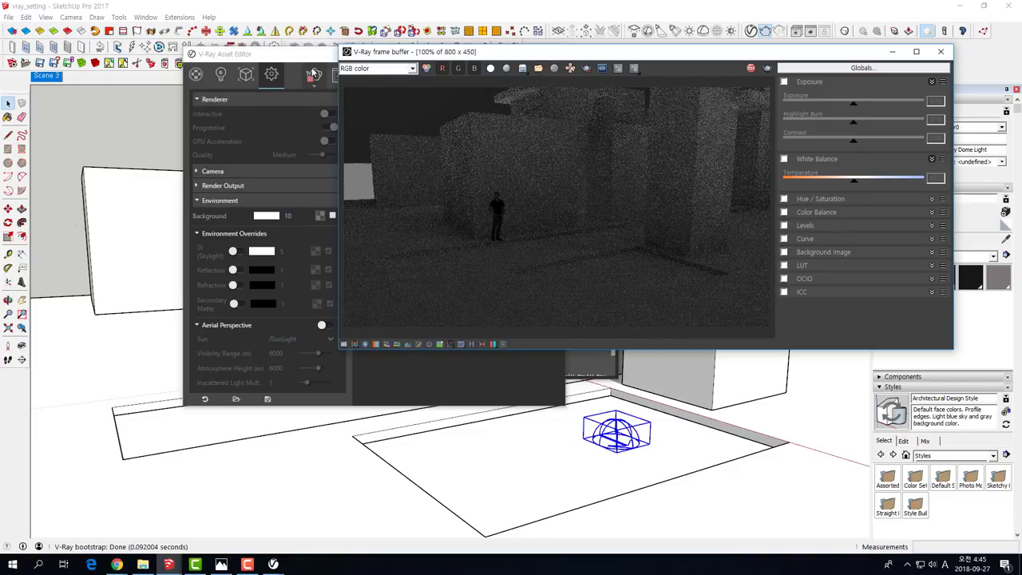
pyautogui.moveTo(292, 61); pyautogui.dragTo(126, 48)
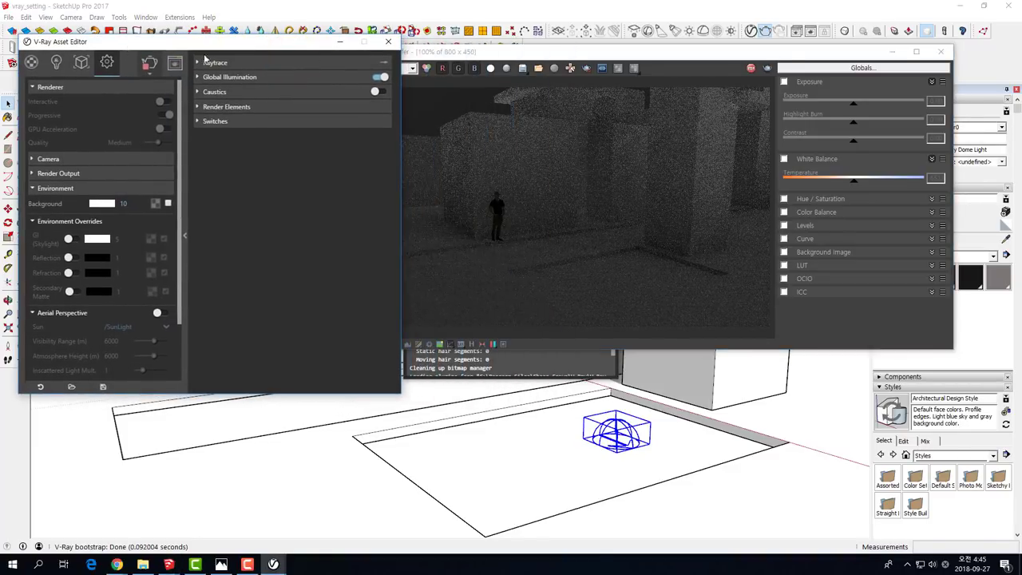
pyautogui.moveTo(449, 53); pyautogui.dragTo(490, 47)
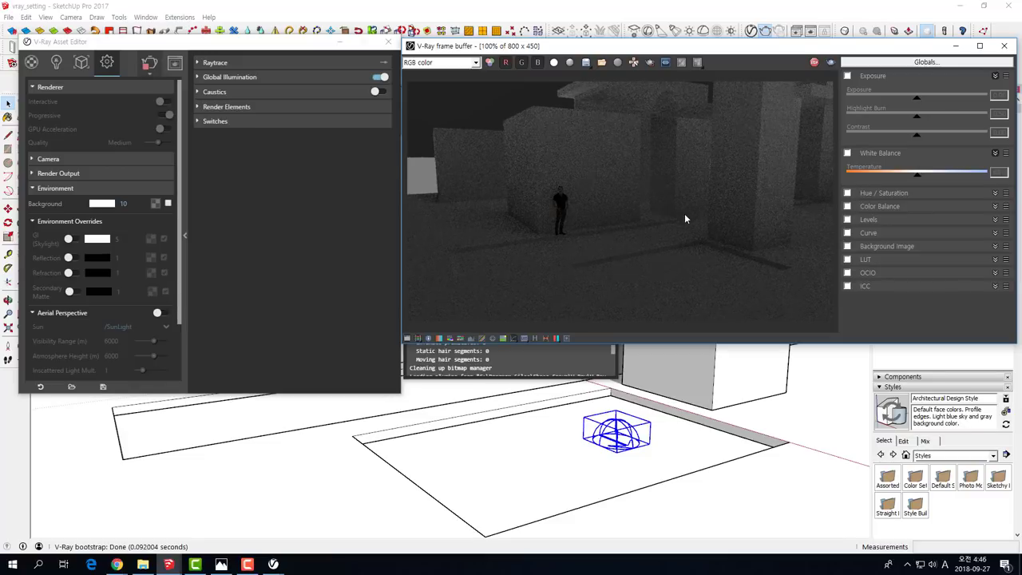
pyautogui.click(814, 62)
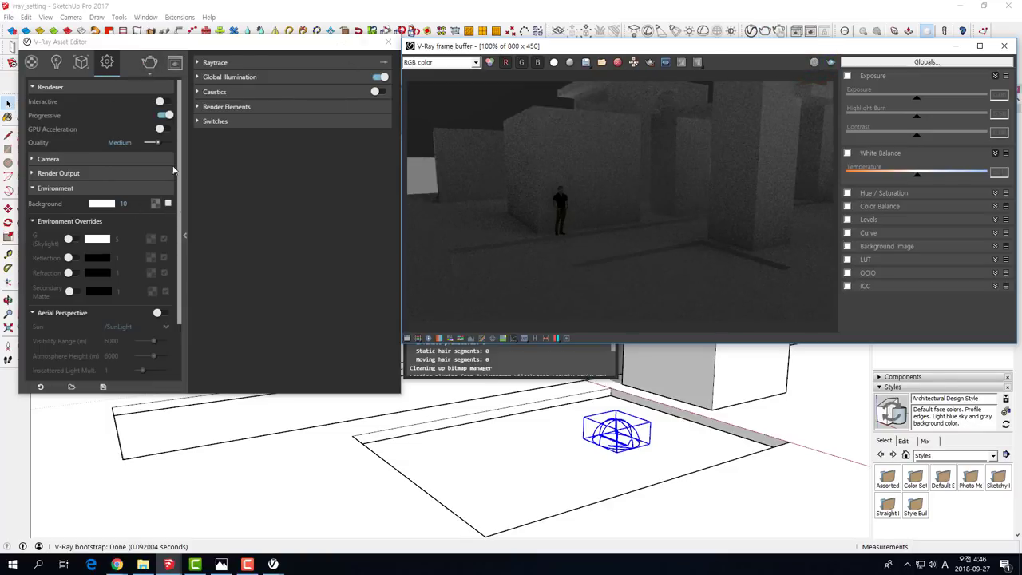
# Raise the dome light Intensity to 10 and re-render the courtyard.
pyautogui.click(57, 63)
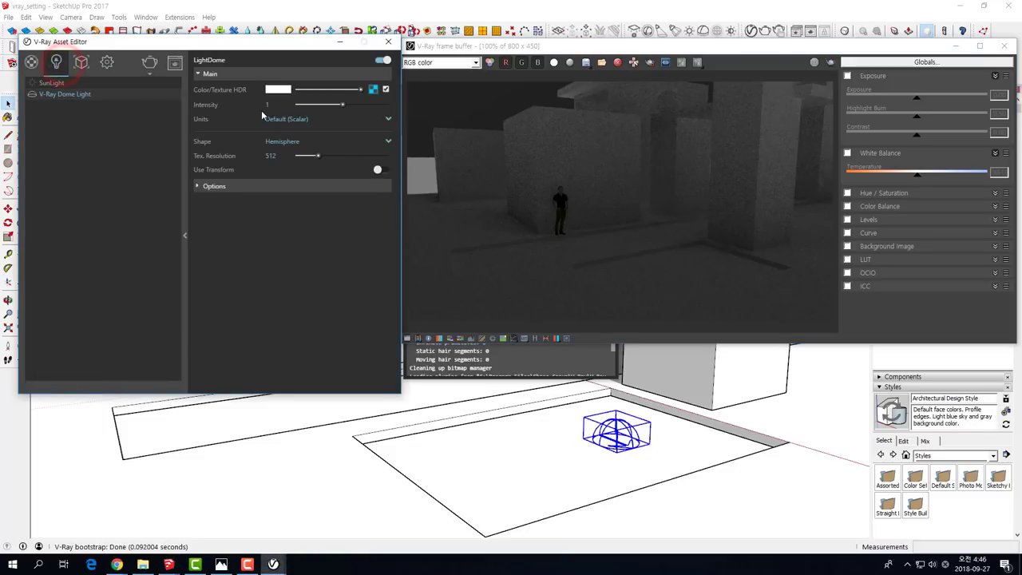
pyautogui.doubleClick(274, 104)
pyautogui.write('10')
pyautogui.press('Return')
pyautogui.click(150, 63)
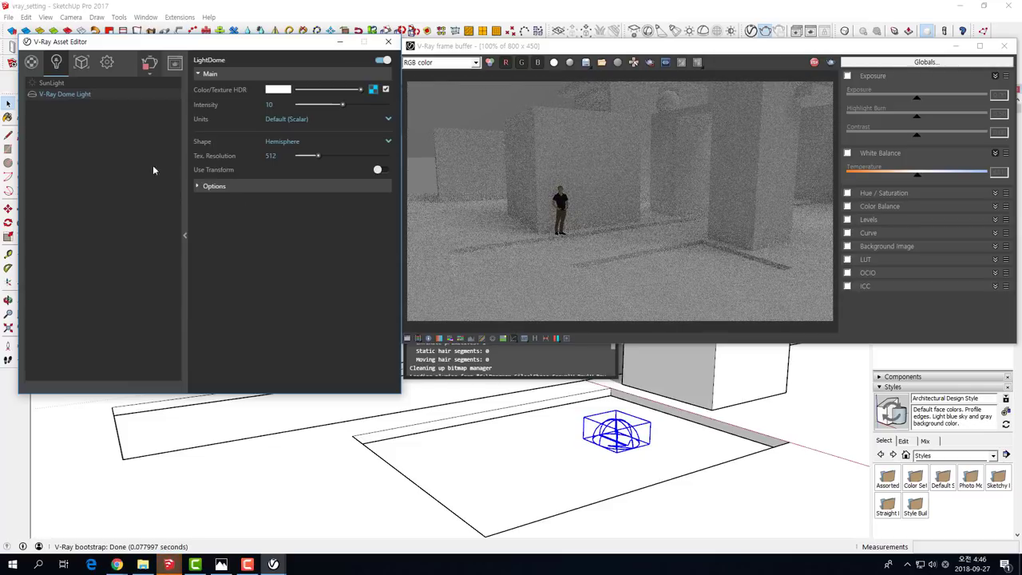
# Glance at the Global Illumination settings, then expand the dome light's Options rollout.
pyautogui.click(107, 62)
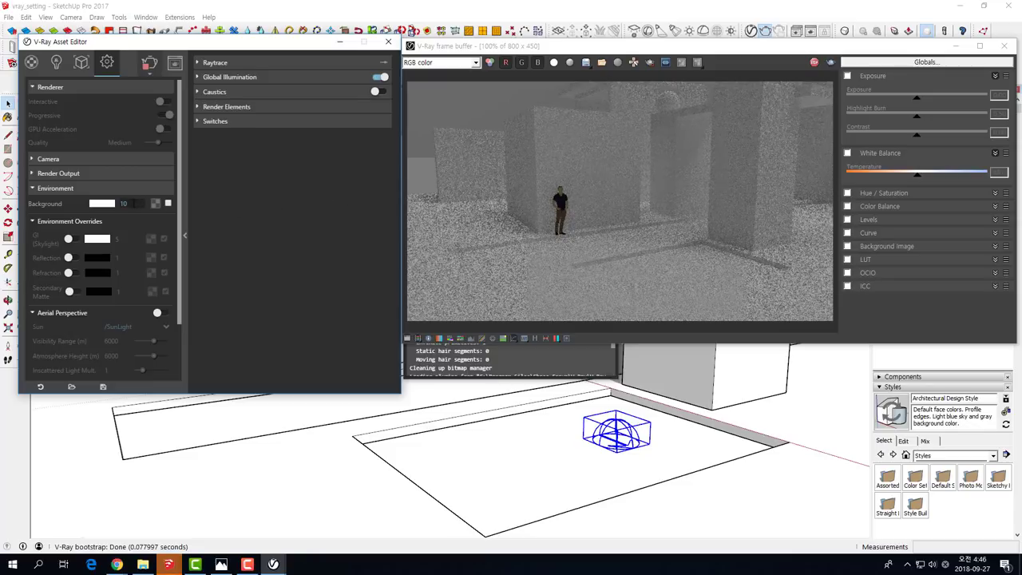
pyautogui.click(199, 76)
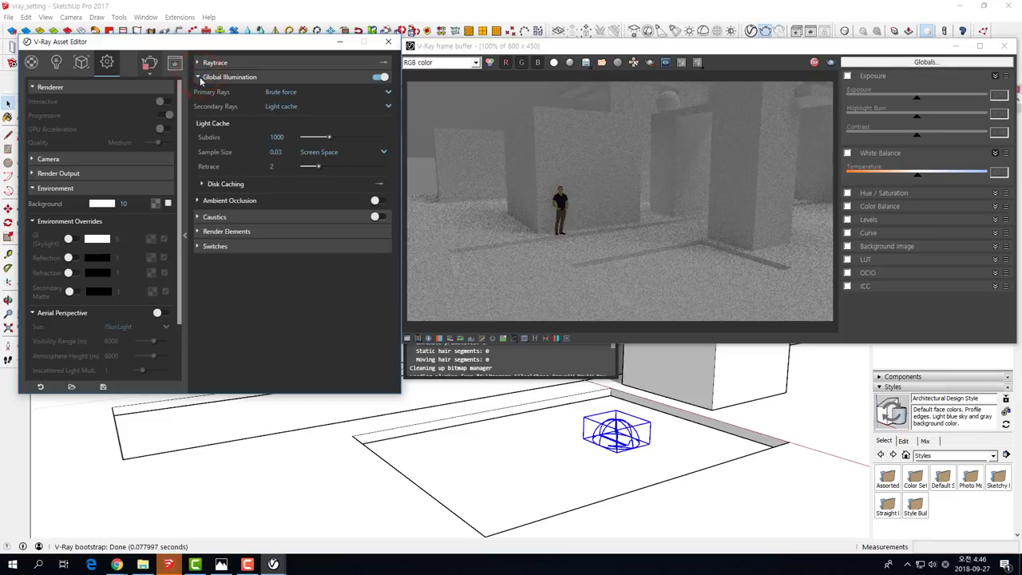
pyautogui.click(200, 77)
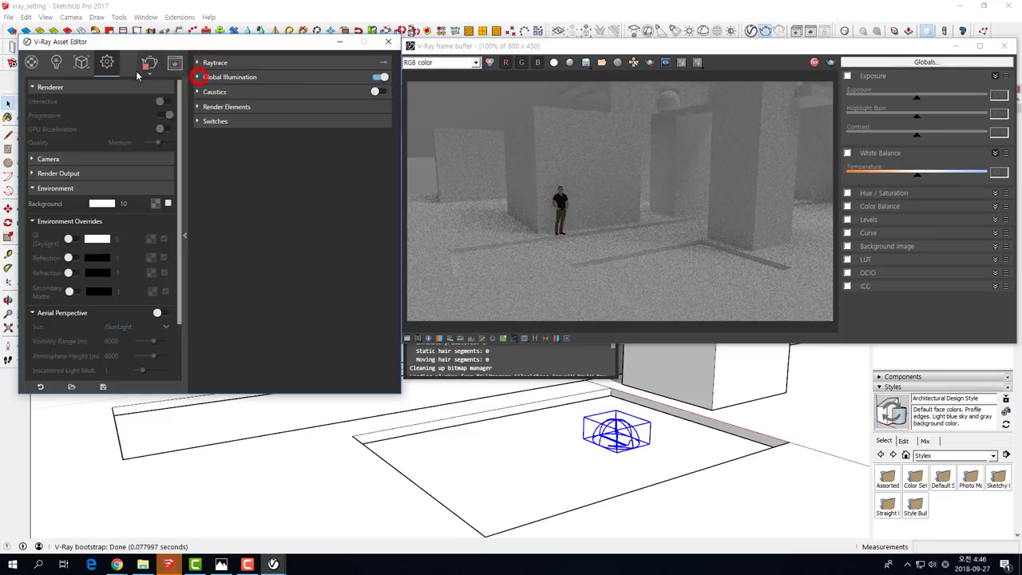
pyautogui.click(59, 64)
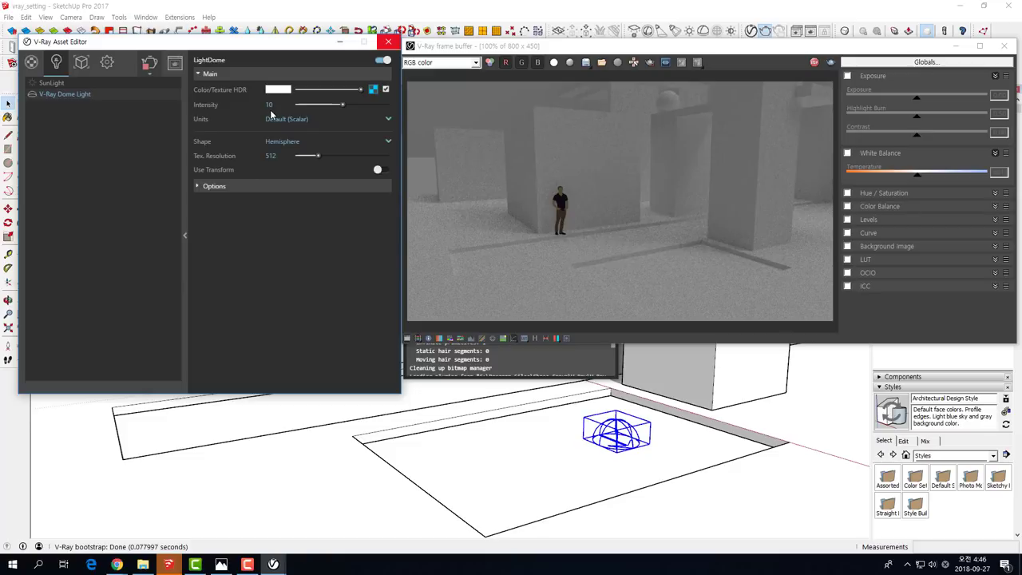
pyautogui.click(196, 186)
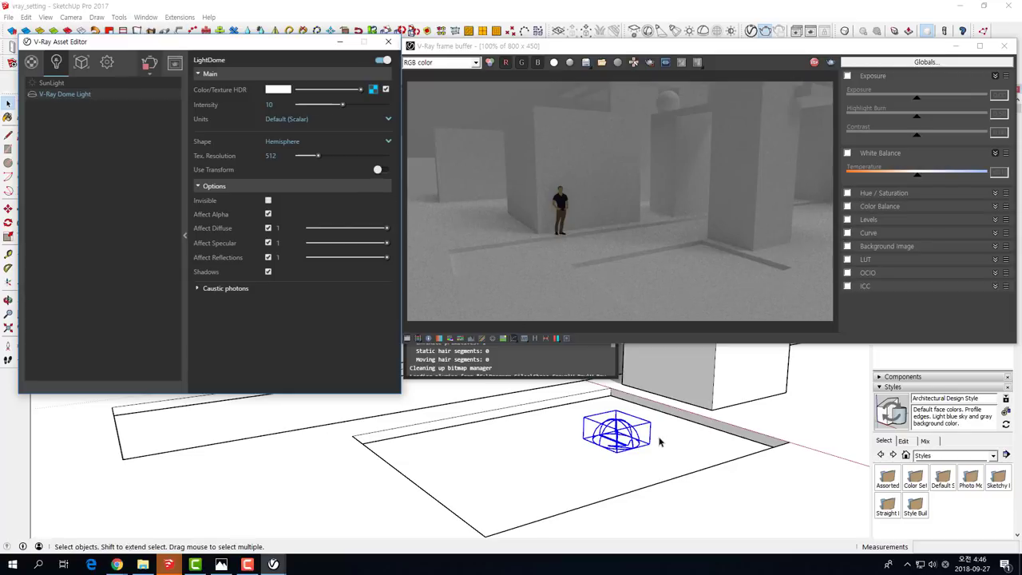
# Enable Use Transform on the dome light and rotate the dome 180 degrees.
pyautogui.click(378, 171)
pyautogui.click(106, 62)
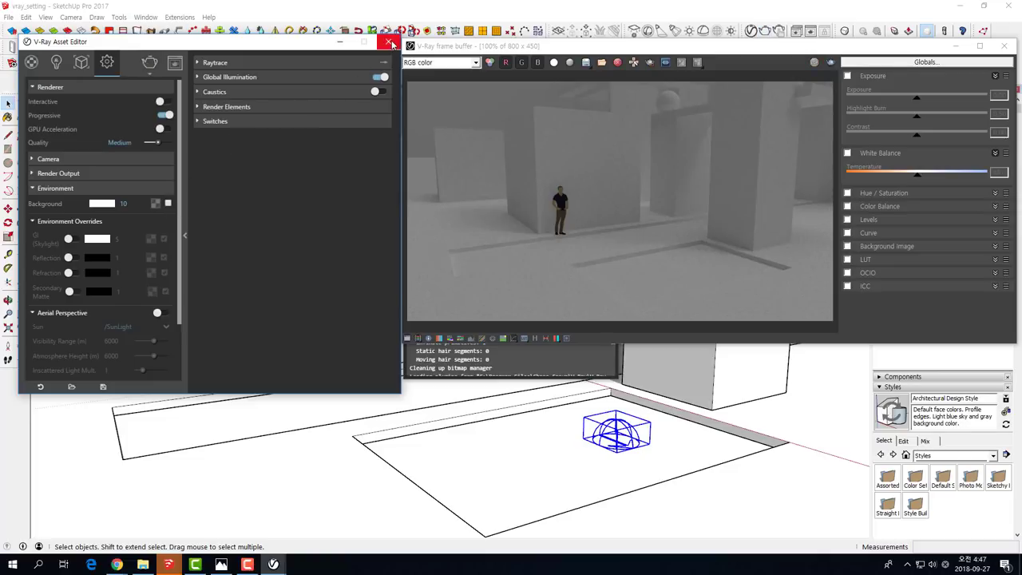
pyautogui.click(625, 434)
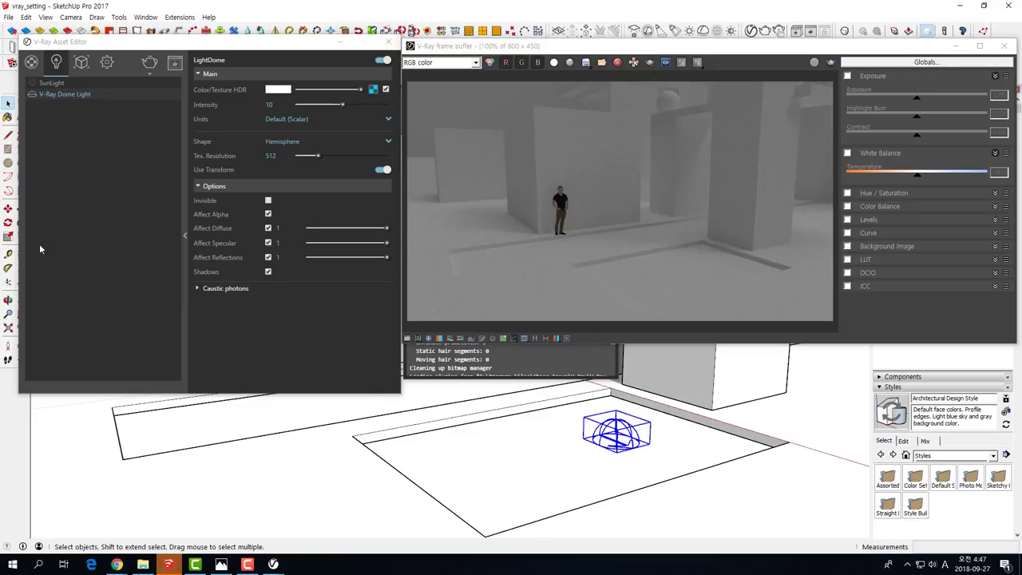
pyautogui.click(8, 222)
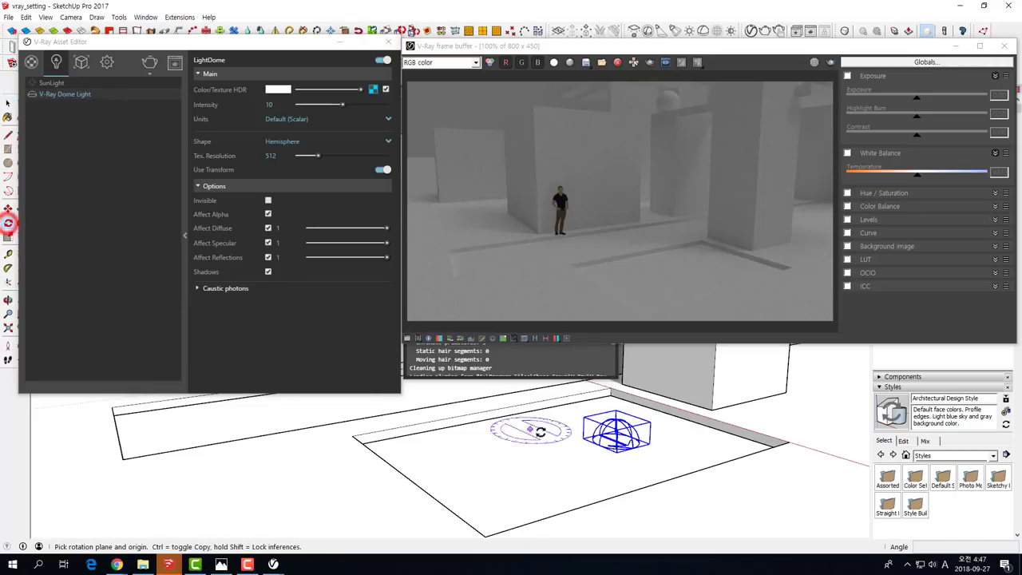
pyautogui.click(667, 447)
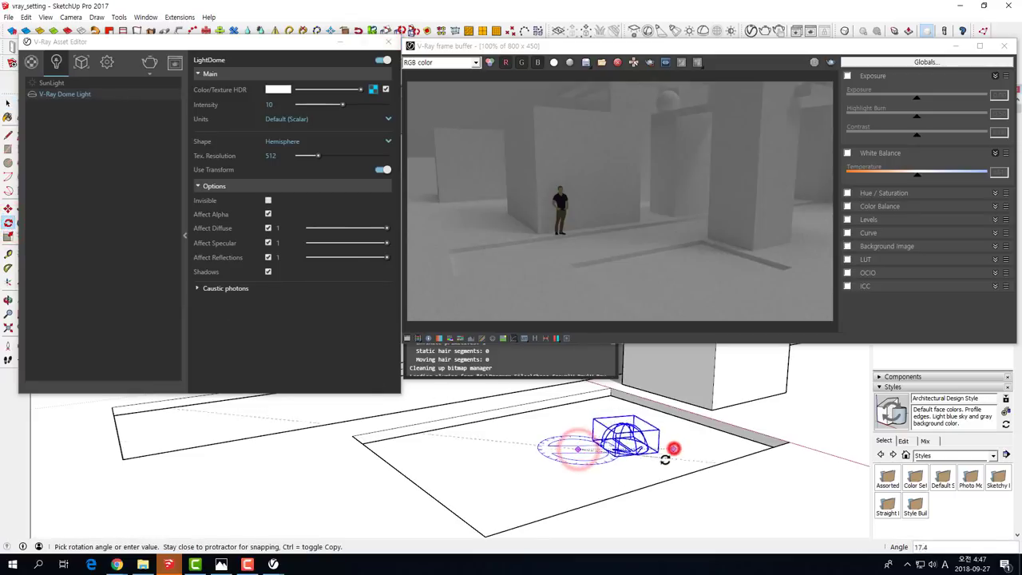
pyautogui.click(487, 450)
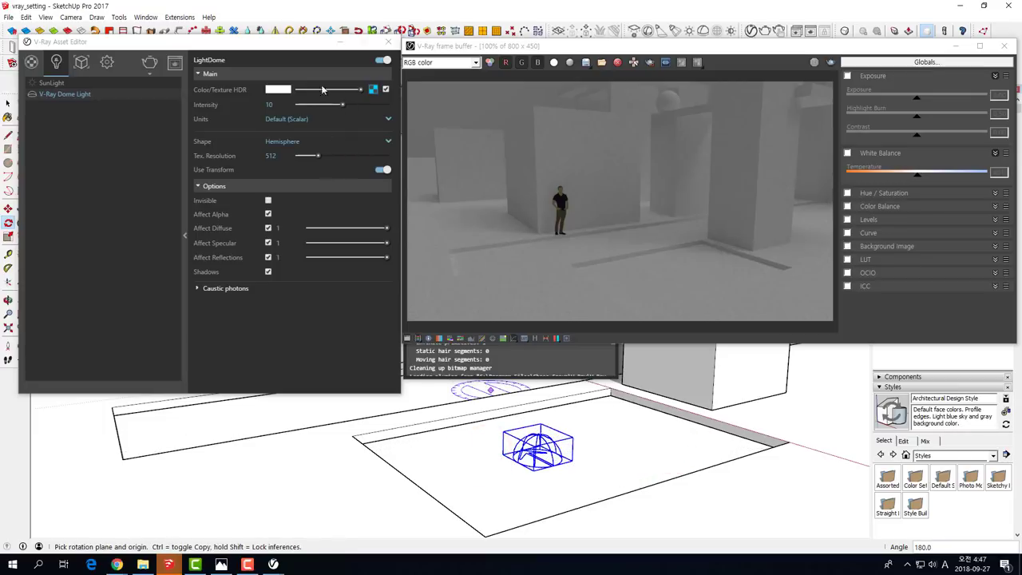
# Re-render the courtyard lit by the rotated dome light.
pyautogui.click(149, 62)
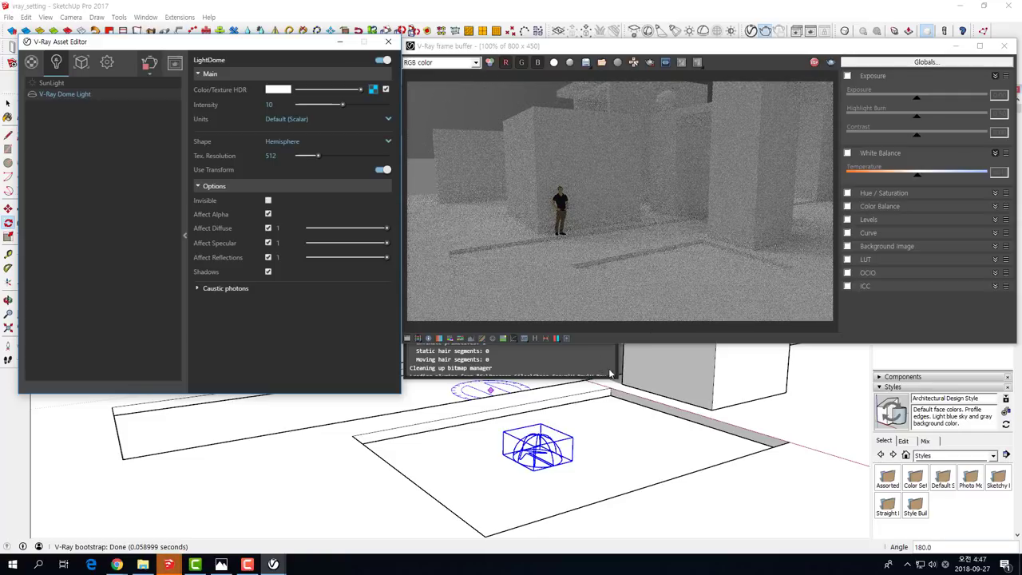
pyautogui.scroll(1, 551, 439)
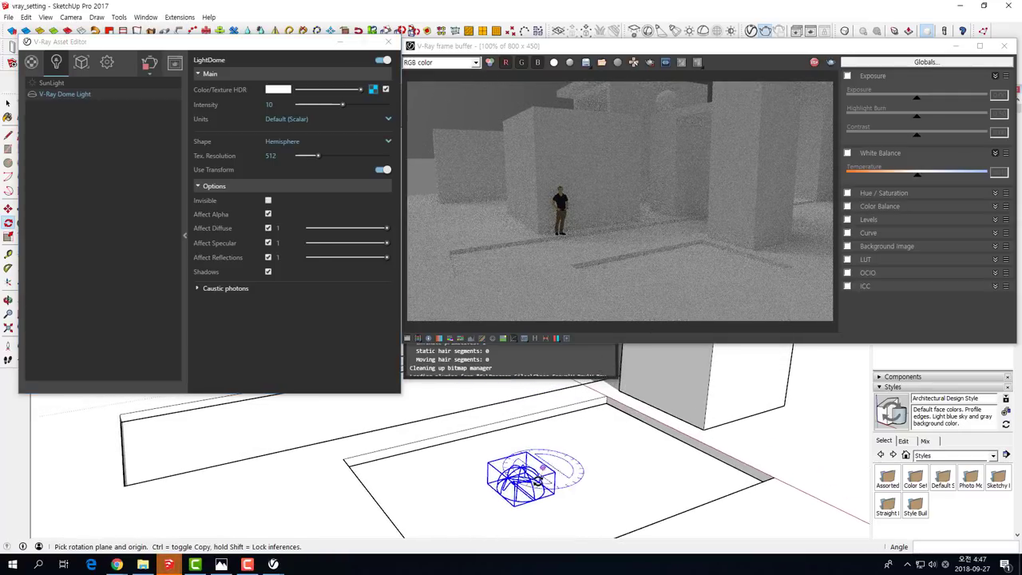
pyautogui.scroll(2, 535, 455)
pyautogui.scroll(3, 515, 475)
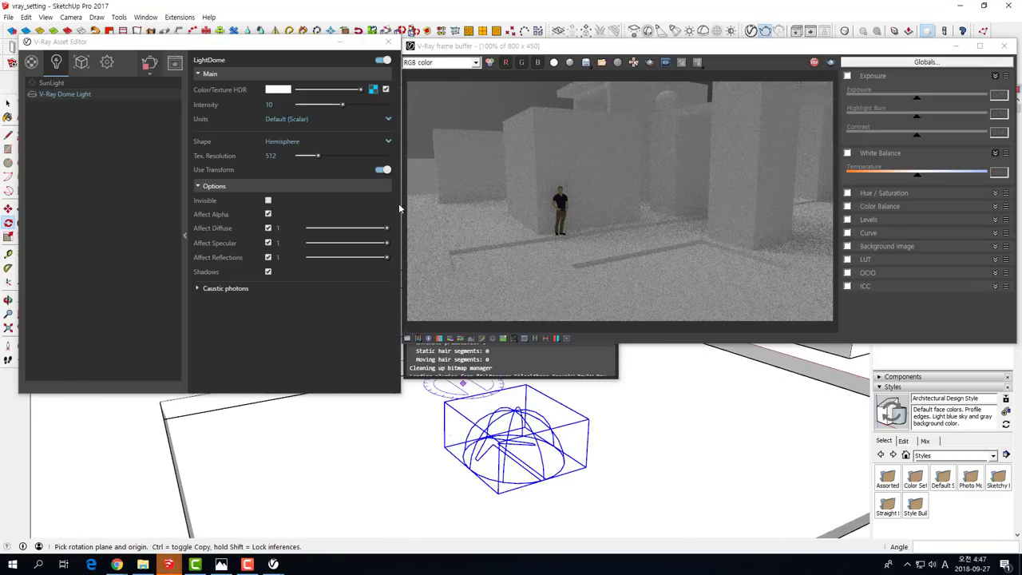
pyautogui.click(373, 89)
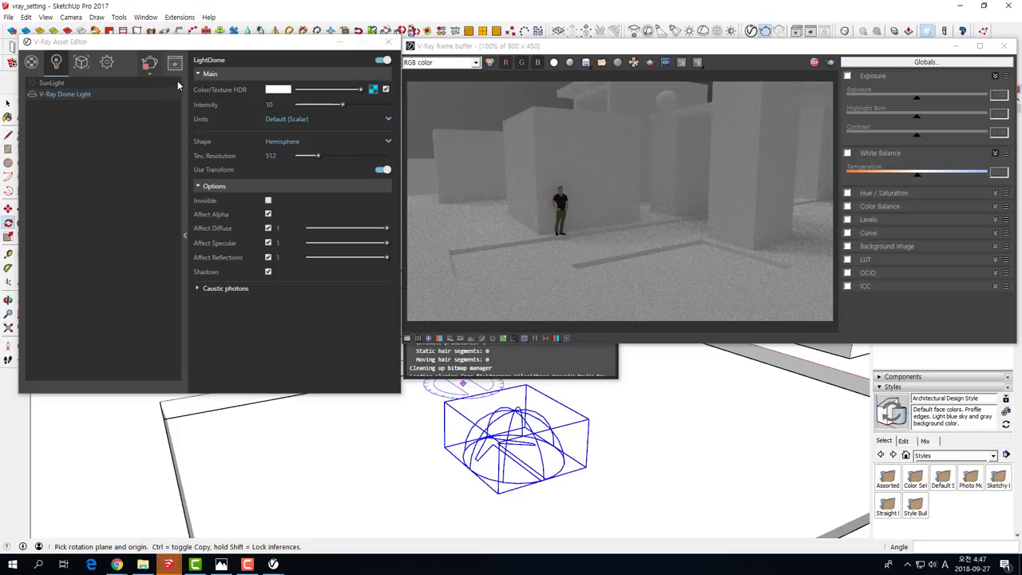
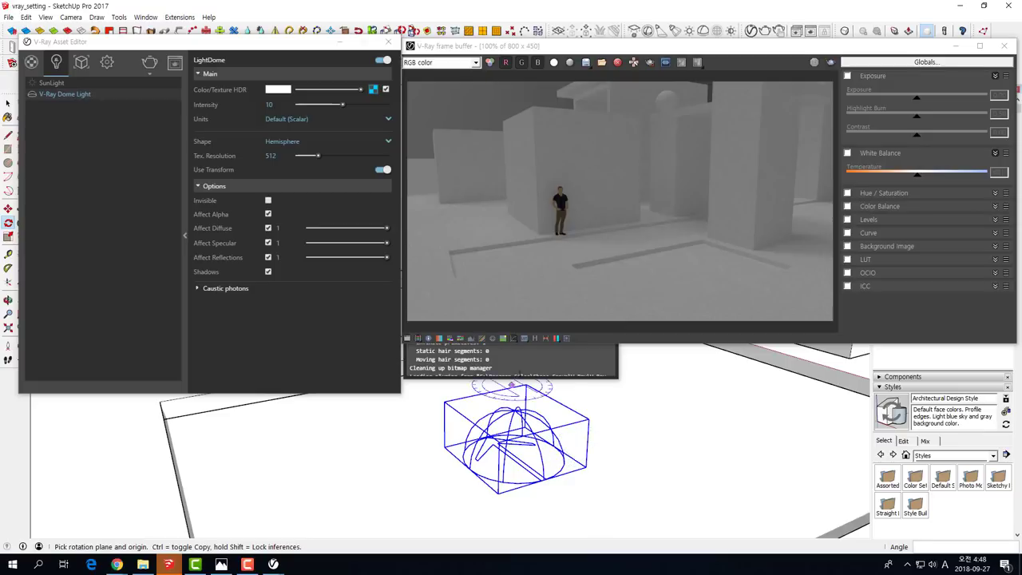
# Try a first rotation of the dome light, then undo it.
pyautogui.click(582, 424)
pyautogui.click(640, 416)
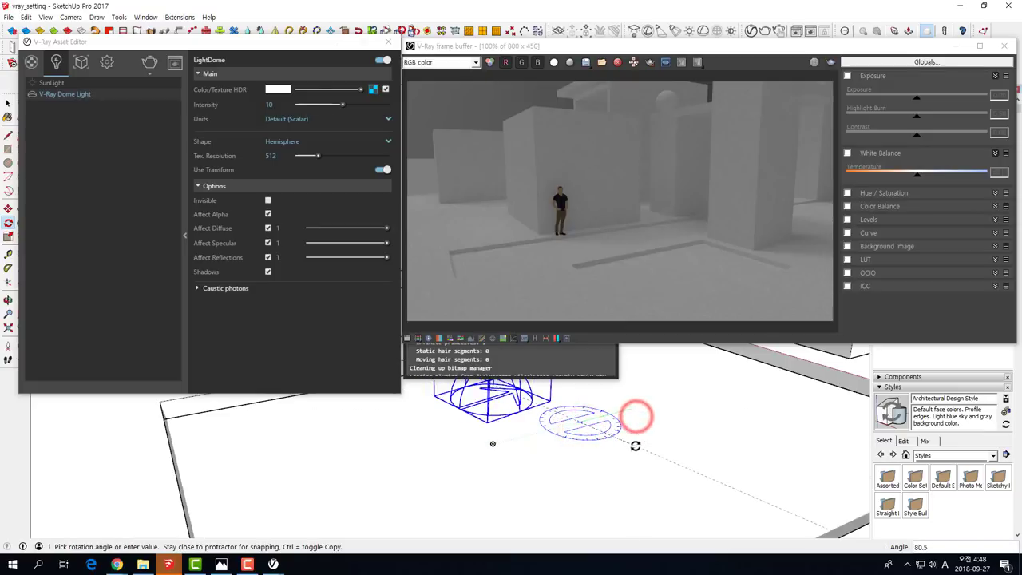
pyautogui.click(587, 461)
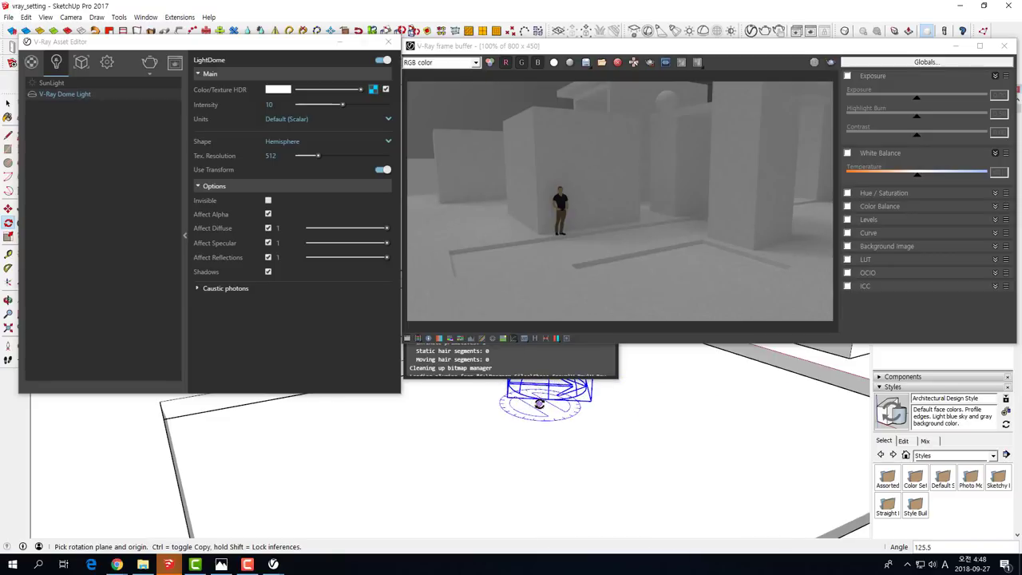
pyautogui.hotkey('ctrl', 'z')
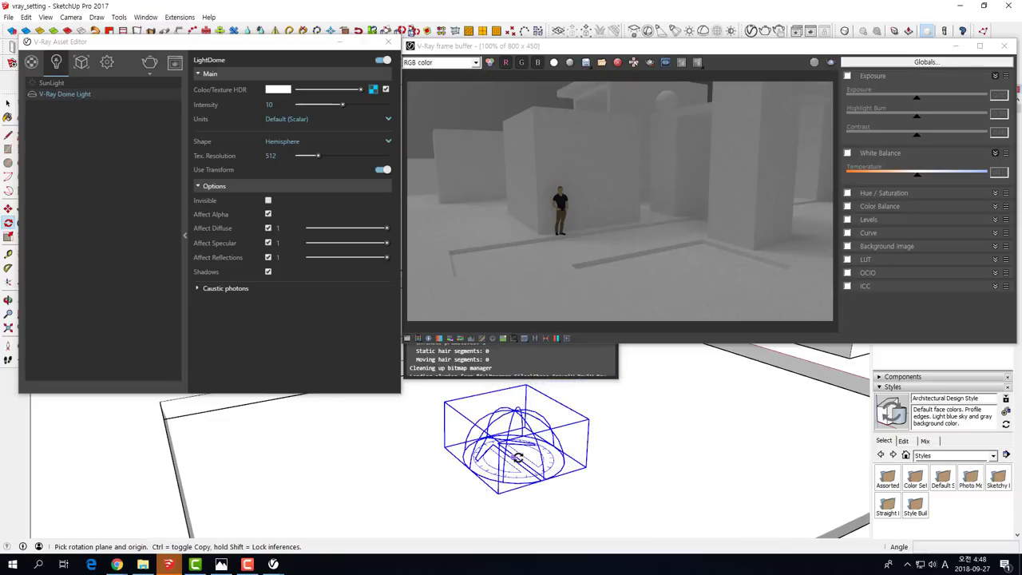
# Rotate the dome light 120° about its base and bring up its Shape choices.
pyautogui.click(518, 458)
pyautogui.click(636, 440)
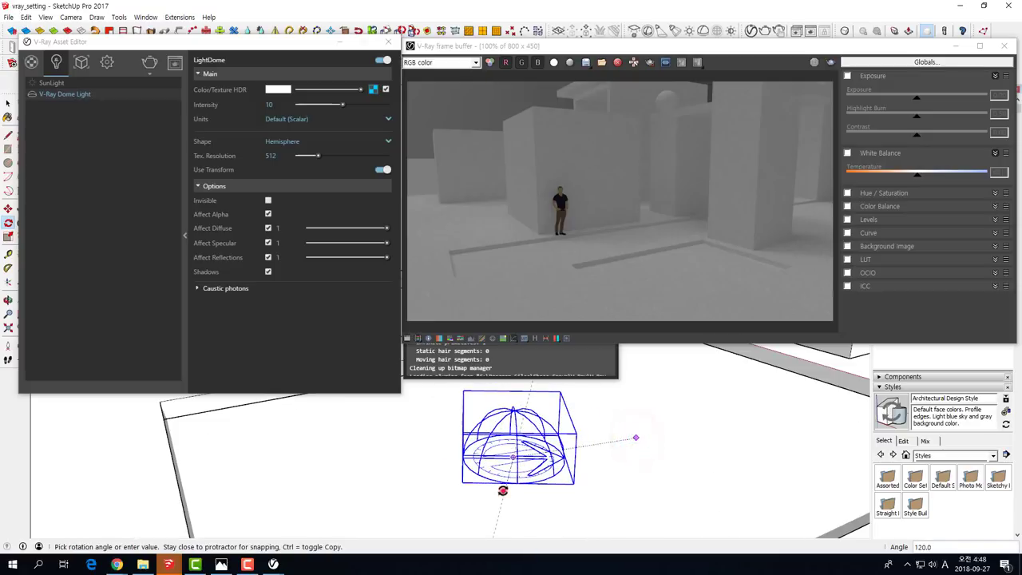
pyautogui.click(502, 490)
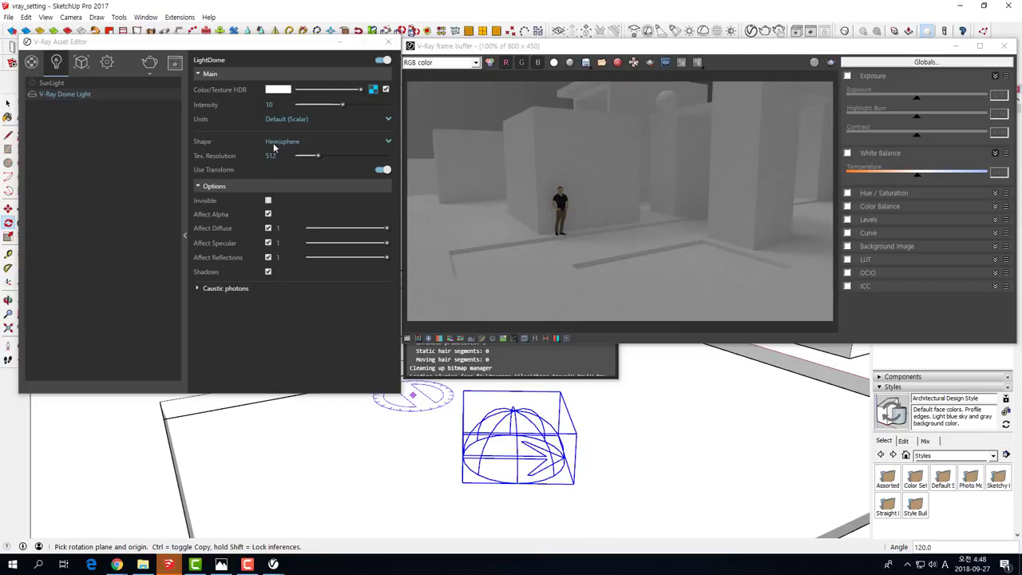
pyautogui.click(387, 142)
# Pick Sphere for the dome shape, then switch back to Hemisphere and render the scene.
pyautogui.click(274, 169)
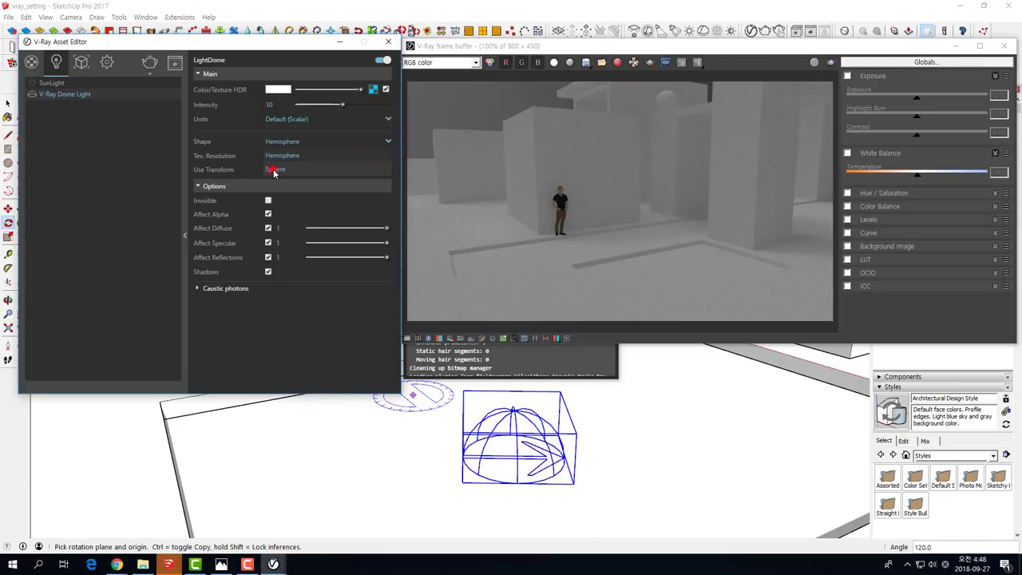
pyautogui.moveTo(495, 431); pyautogui.dragTo(595, 483, button='middle')
pyautogui.scroll(-2, 559, 447)
pyautogui.scroll(-2, 543, 419)
pyautogui.scroll(-2, 535, 415)
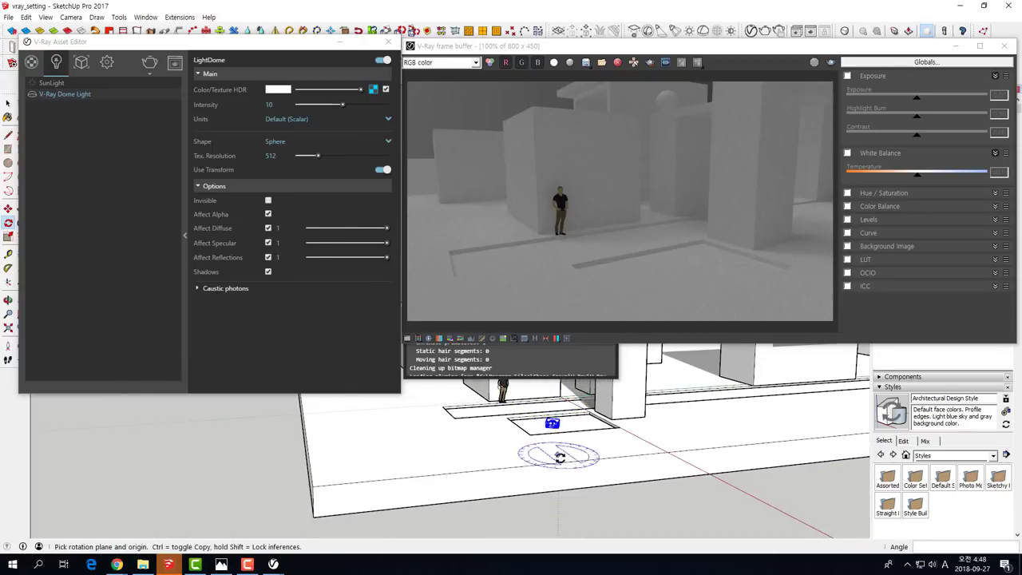
pyautogui.scroll(-2, 511, 408)
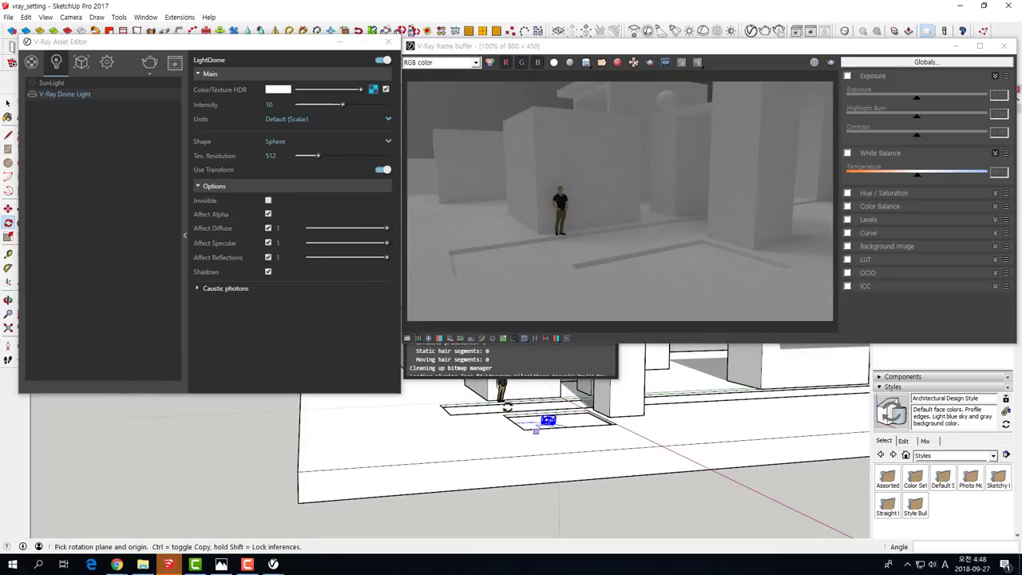
pyautogui.click(388, 141)
pyautogui.click(279, 156)
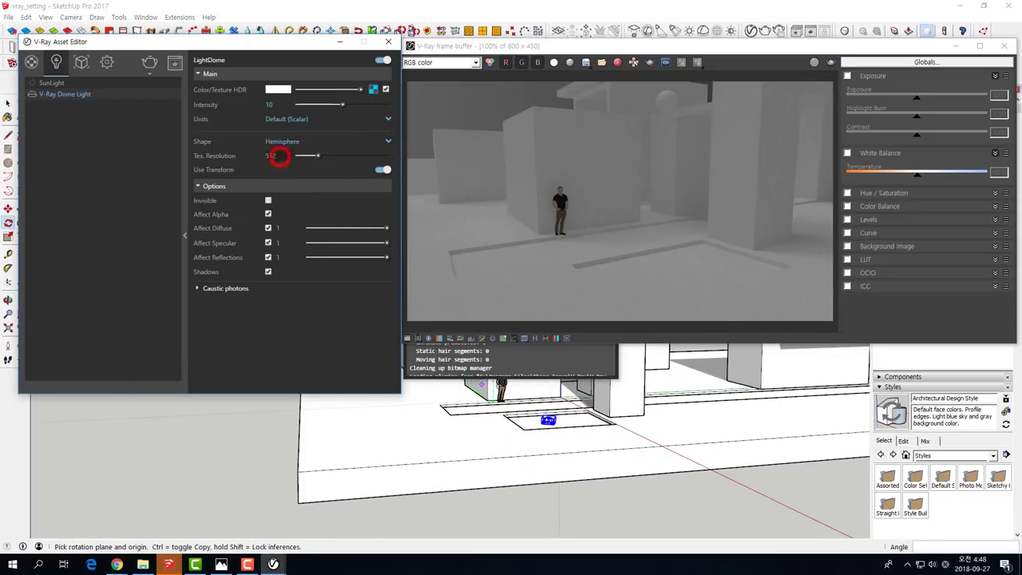
pyautogui.click(150, 62)
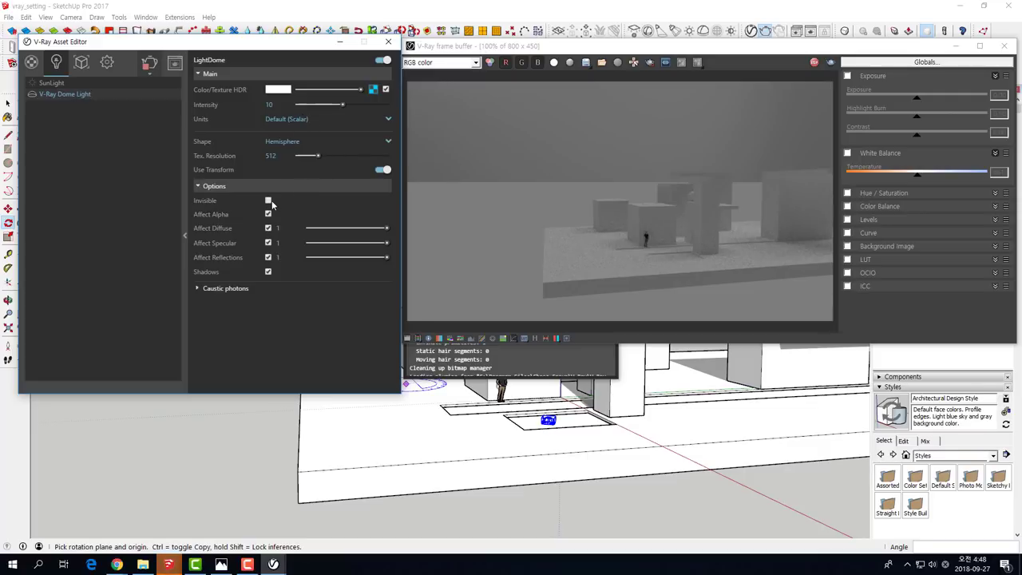
# Change the dome shape to Sphere, re-render, then stop and close the frame buffer.
pyautogui.click(388, 141)
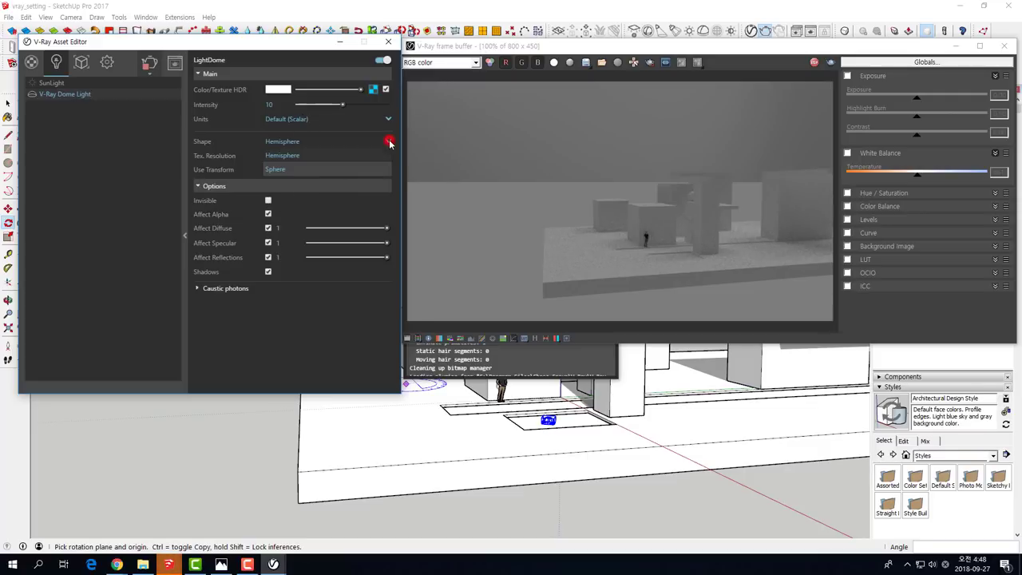
pyautogui.click(278, 166)
pyautogui.click(148, 63)
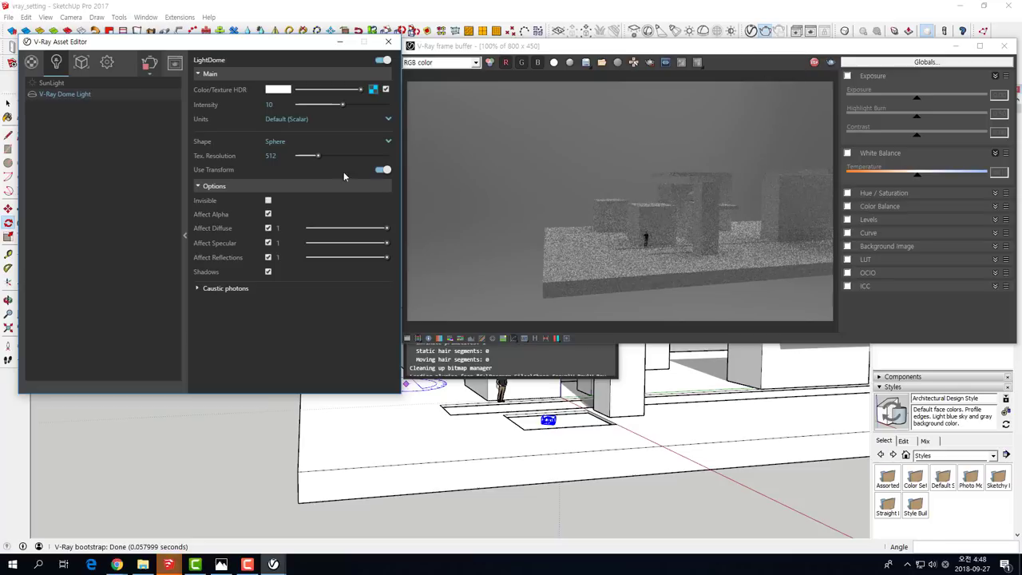
pyautogui.click(814, 64)
pyautogui.click(1004, 45)
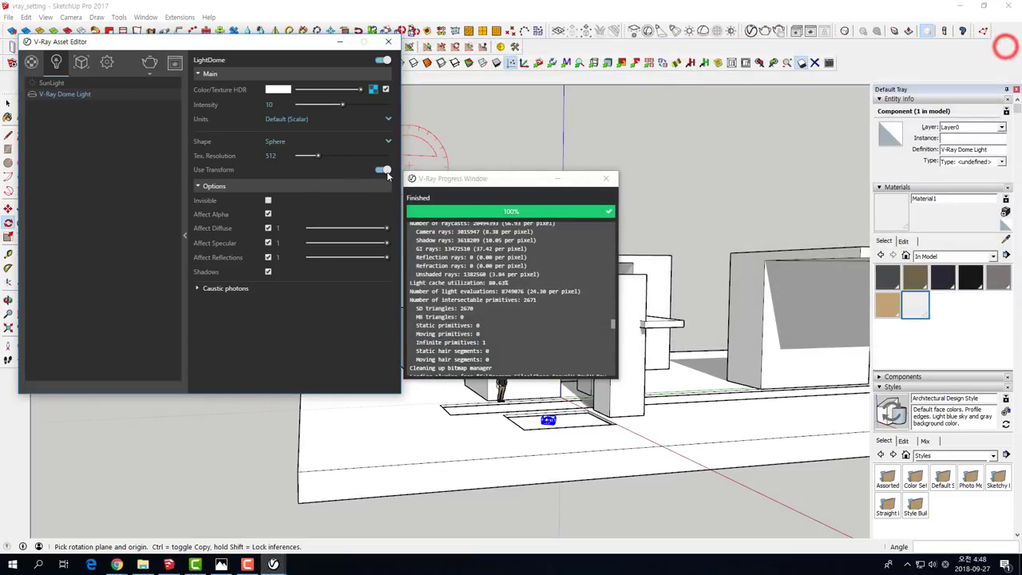
# Close the V-Ray Asset Editor and the render Progress window.
pyautogui.click(107, 63)
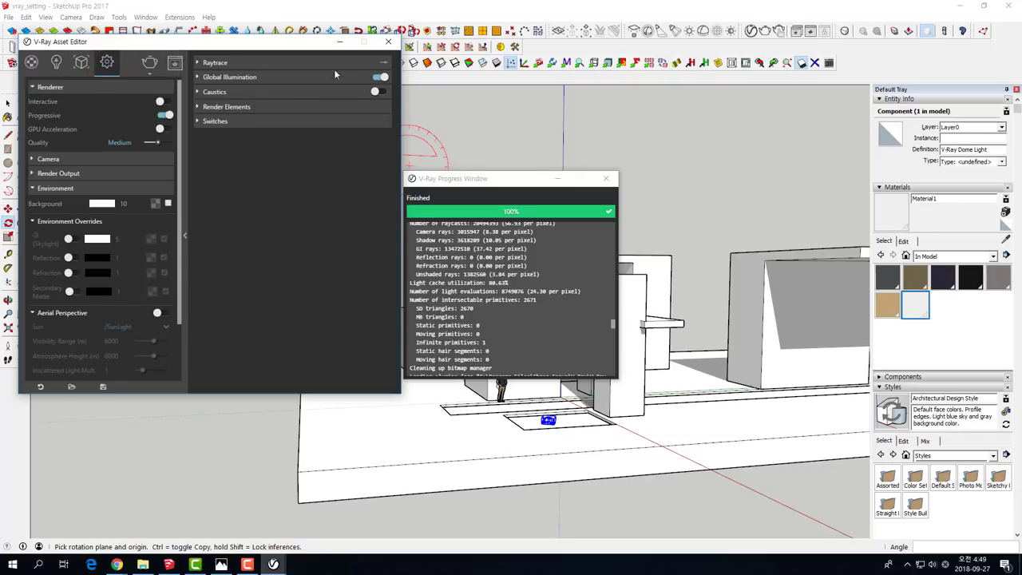
pyautogui.click(388, 42)
pyautogui.click(606, 179)
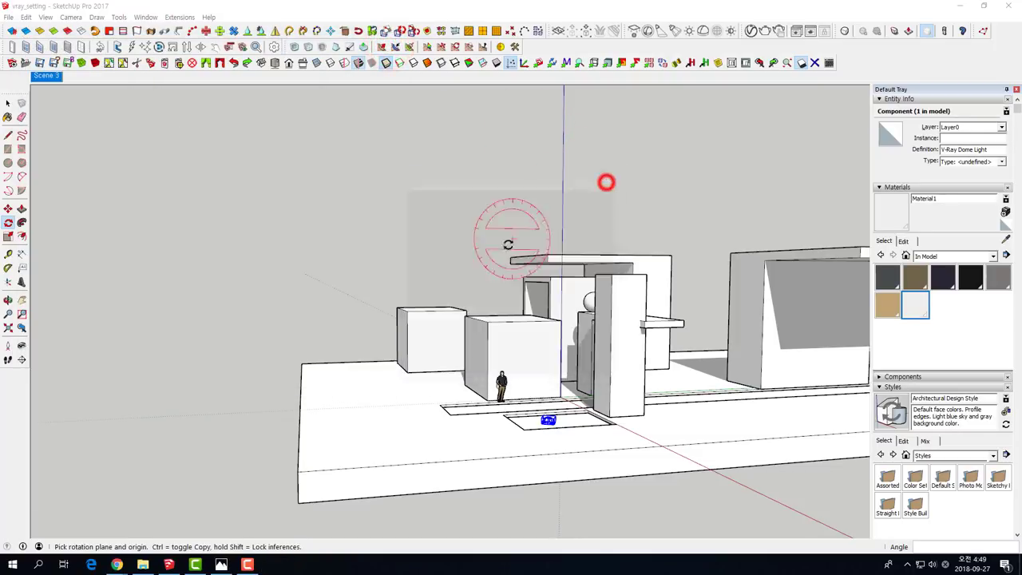
pyautogui.moveTo(606, 182); pyautogui.dragTo(621, 363, button='middle')
pyautogui.scroll(3, 620, 363)
pyautogui.scroll(3, 605, 365)
pyautogui.scroll(3, 588, 360)
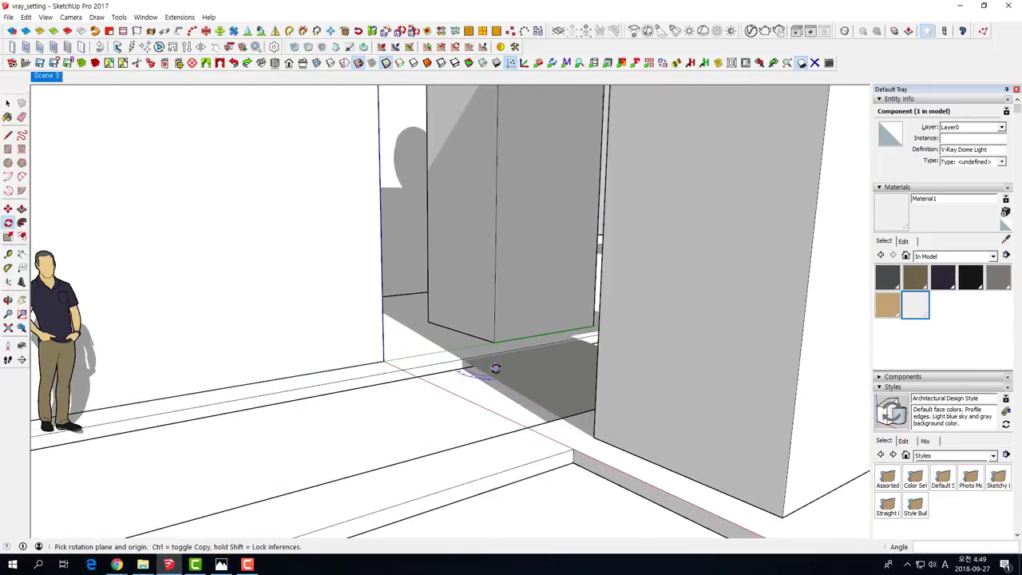
pyautogui.scroll(2, 486, 367)
# Move the dome light down onto the ground beside the walls and deselect it.
pyautogui.press('space')
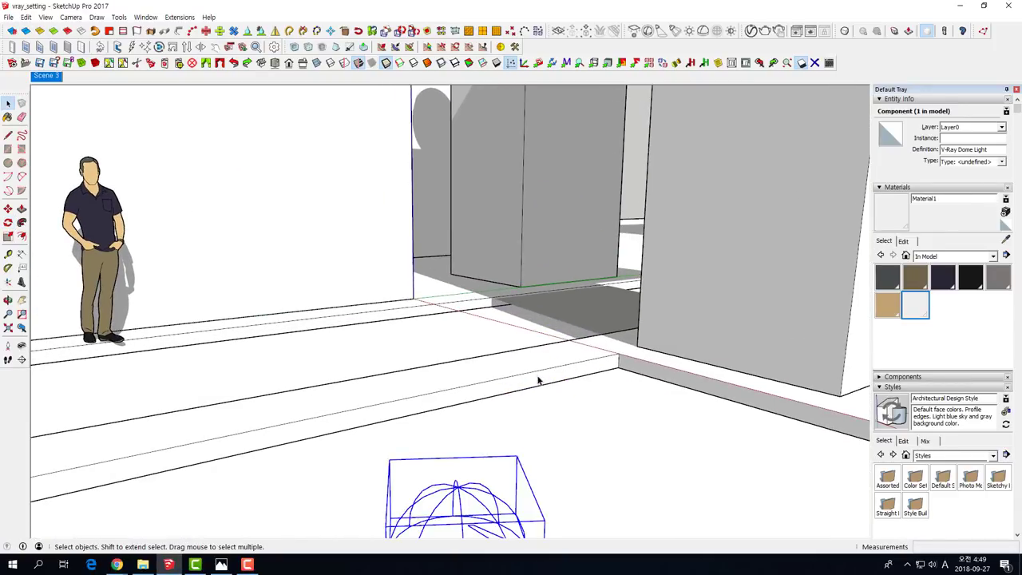
pyautogui.moveTo(460, 488); pyautogui.dragTo(460, 479, button='middle')
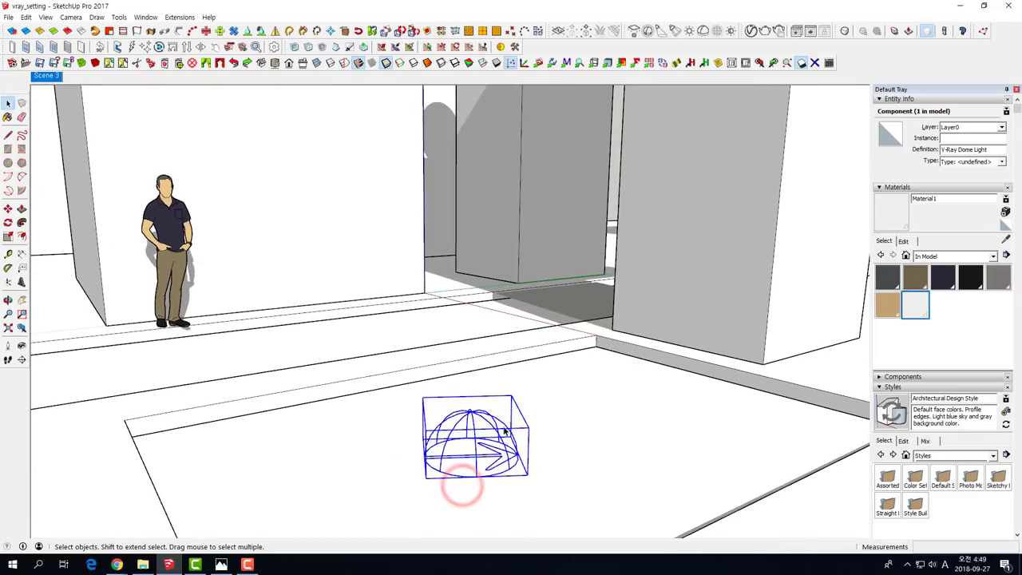
pyautogui.press('m')
pyautogui.click(468, 455)
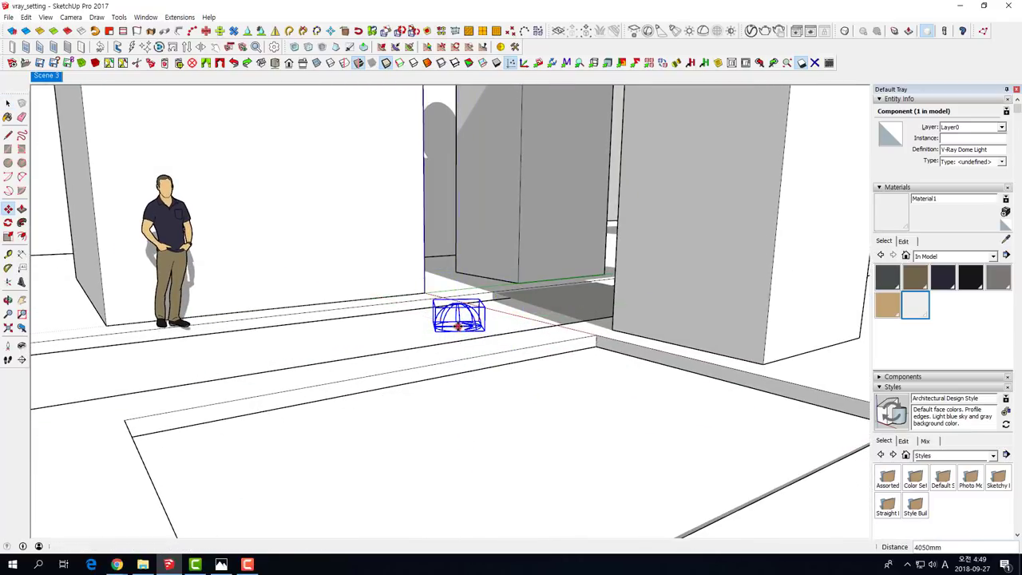
pyautogui.click(461, 325)
pyautogui.scroll(3, 505, 312)
pyautogui.moveTo(499, 304); pyautogui.dragTo(639, 220, button='middle')
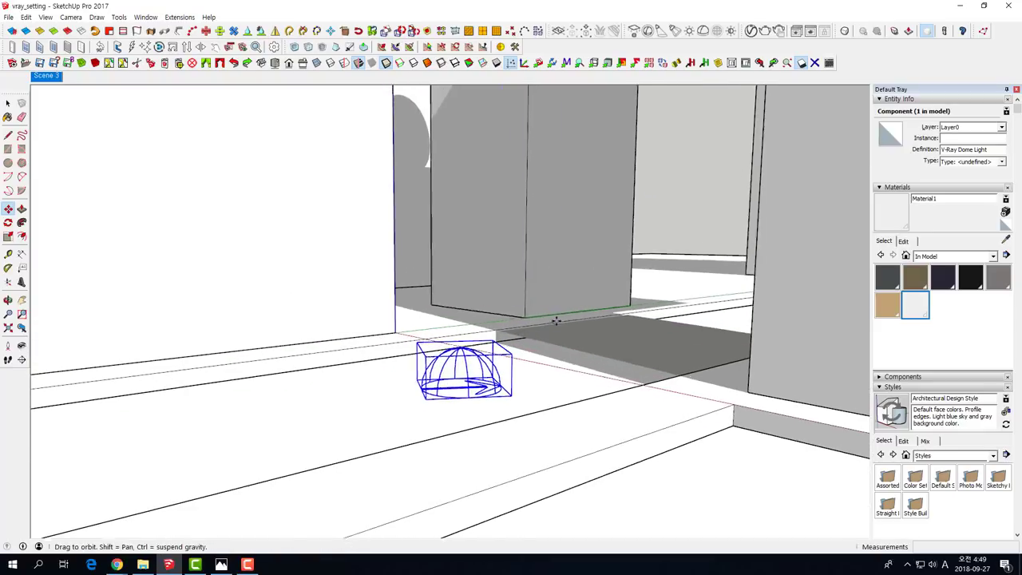
pyautogui.press('space')
pyautogui.click(651, 211)
# Return to the Scene 3 camera view.
pyautogui.moveTo(546, 306); pyautogui.dragTo(454, 429, button='middle')
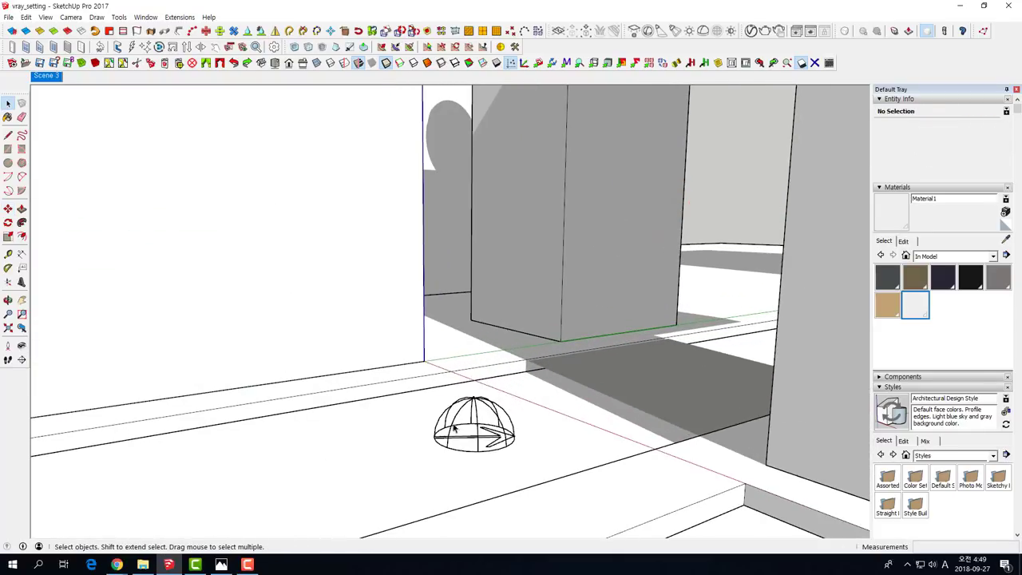
pyautogui.moveTo(471, 383)
pyautogui.mouseDown(button='middle')
pyautogui.moveTo(479, 336)
pyautogui.moveTo(529, 353)
pyautogui.moveTo(277, 217)
pyautogui.mouseUp(button='middle')
pyautogui.scroll(-3, 490, 354)
pyautogui.click(46, 76)
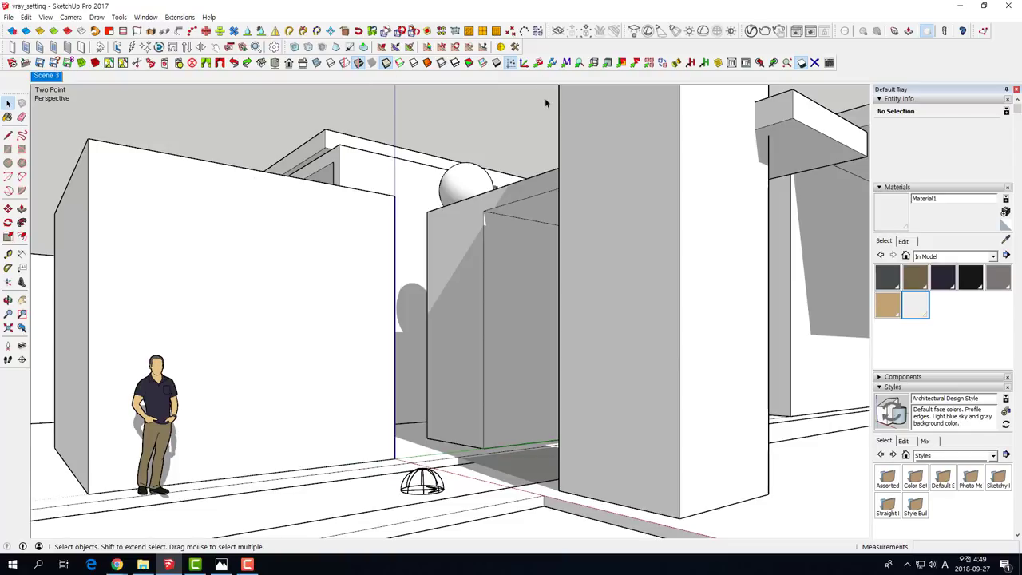
# Open the V-Ray Asset Editor, move it aside and make its window taller.
pyautogui.click(750, 30)
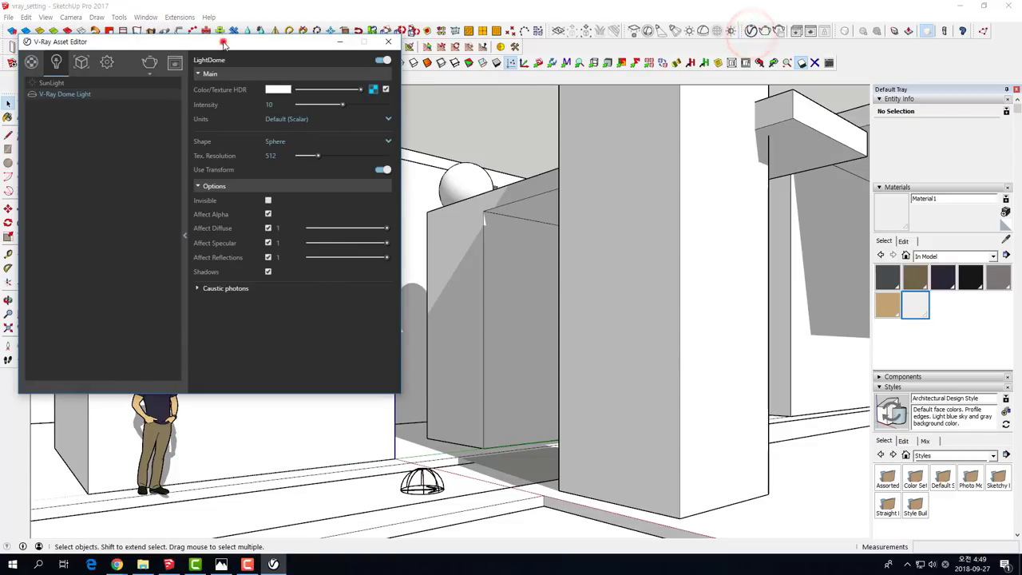
pyautogui.moveTo(72, 32); pyautogui.dragTo(223, 38)
pyautogui.click(261, 64)
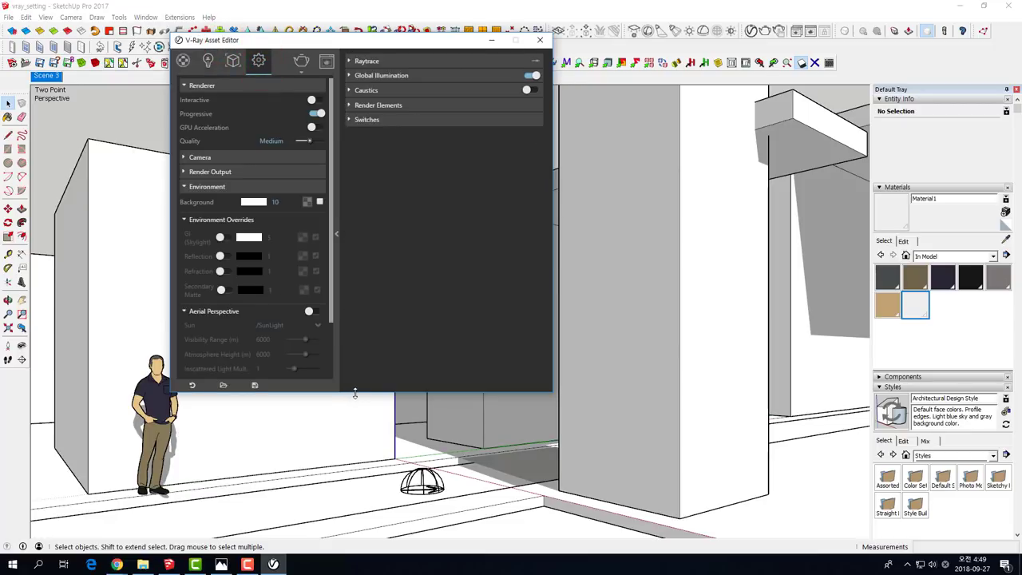
pyautogui.moveTo(355, 393); pyautogui.dragTo(359, 435)
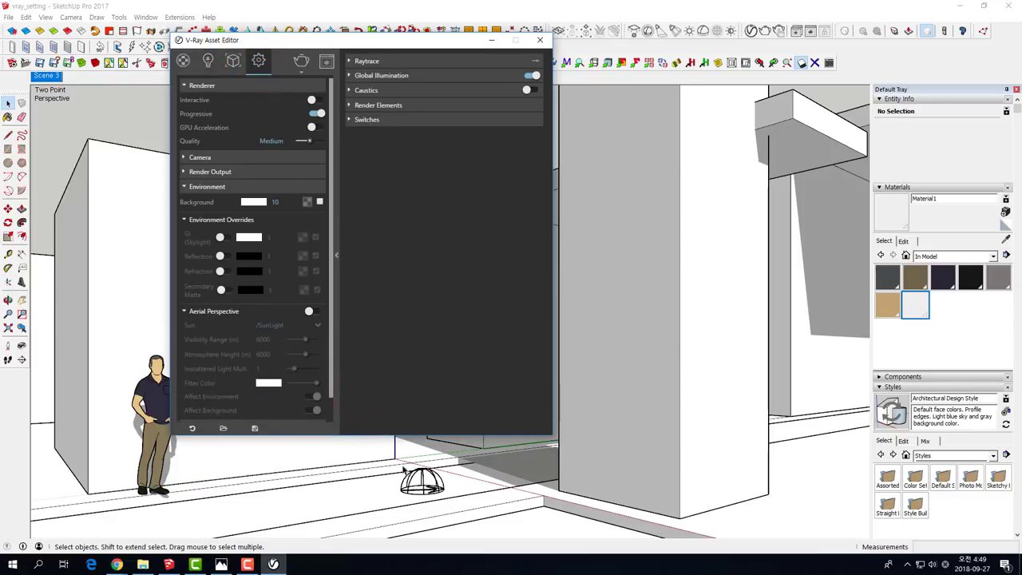
# Set the V-Ray Dome Light intensity to 1 and start a render.
pyautogui.click(424, 476)
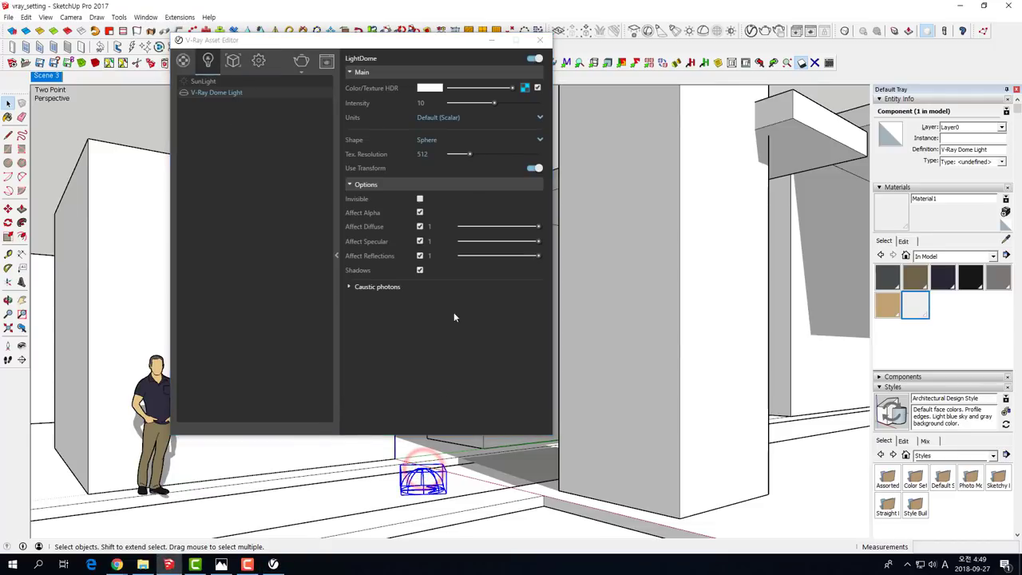
pyautogui.click(416, 103)
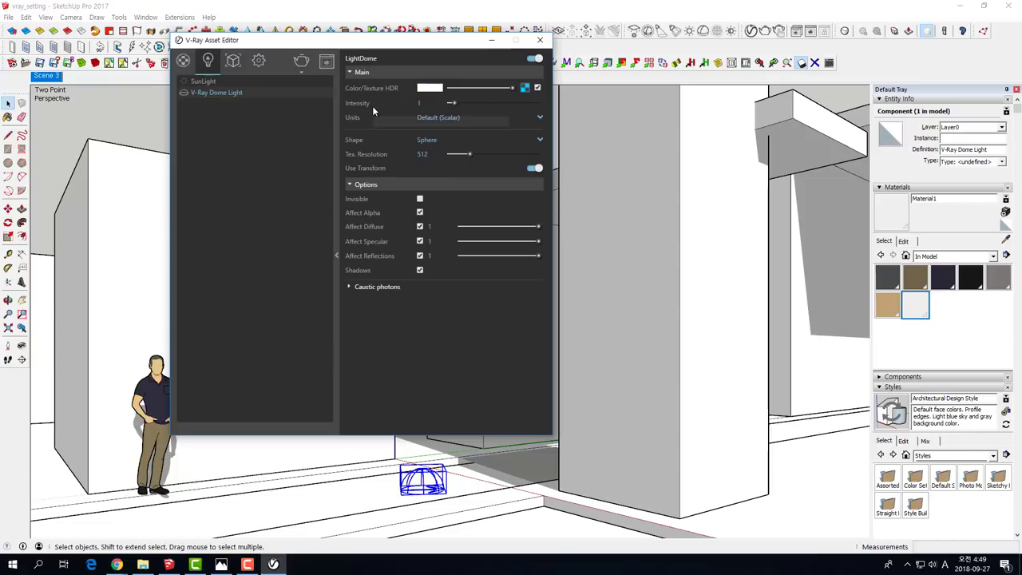
pyautogui.write('1')
pyautogui.press('Return')
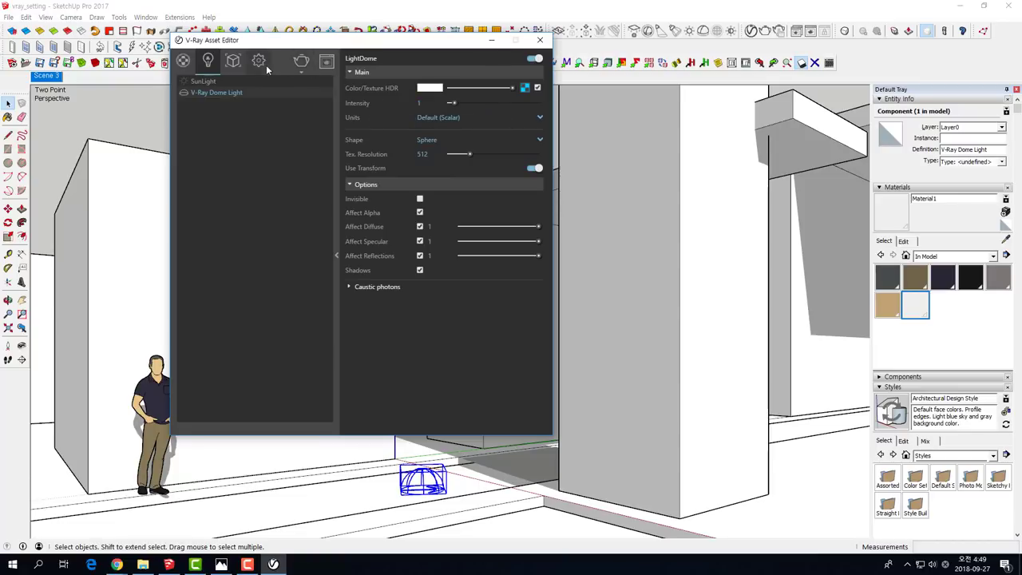
pyautogui.click(301, 63)
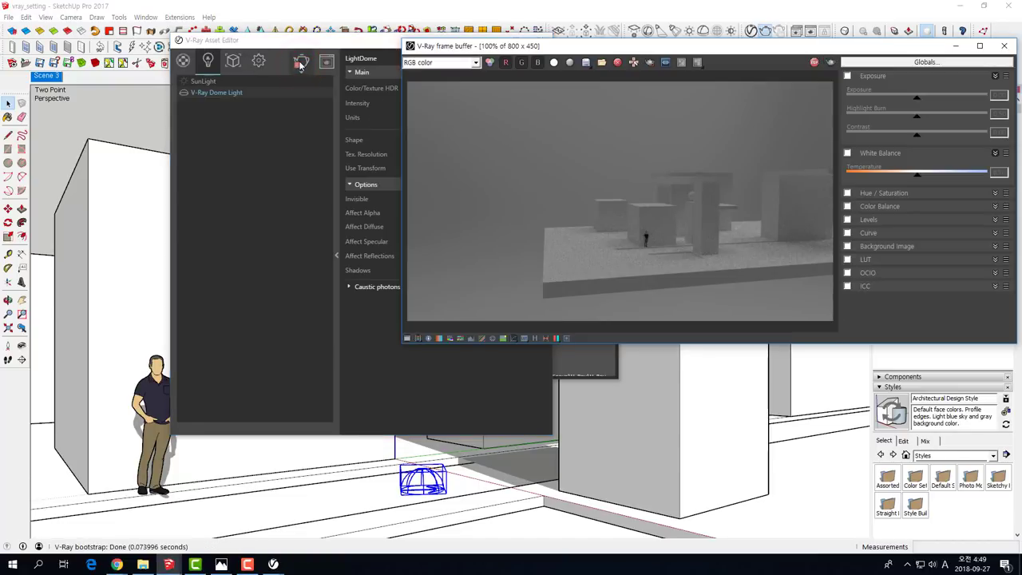
# Stop the dark render and close the frame buffer, back to render settings.
pyautogui.click(812, 63)
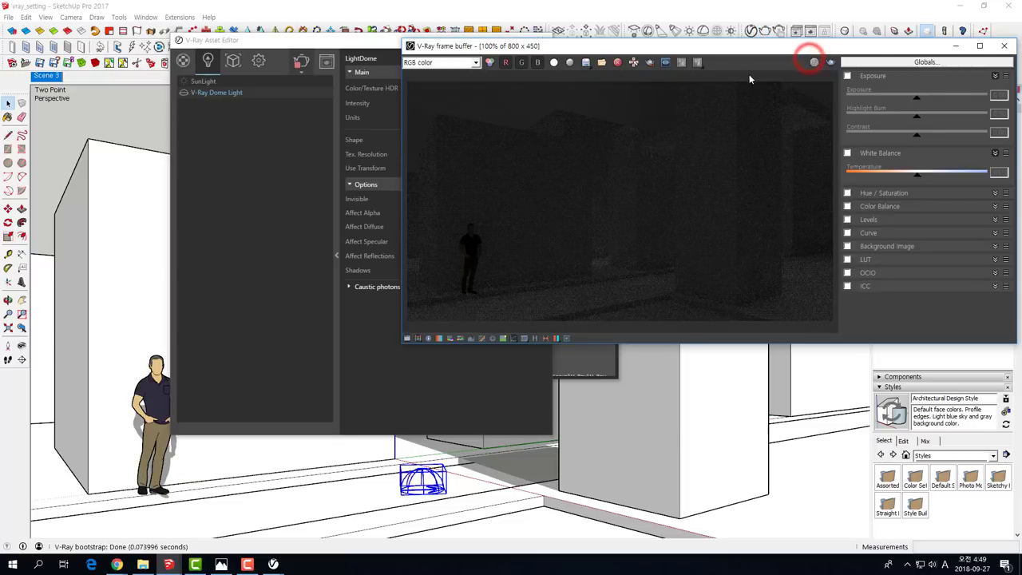
pyautogui.click(1003, 48)
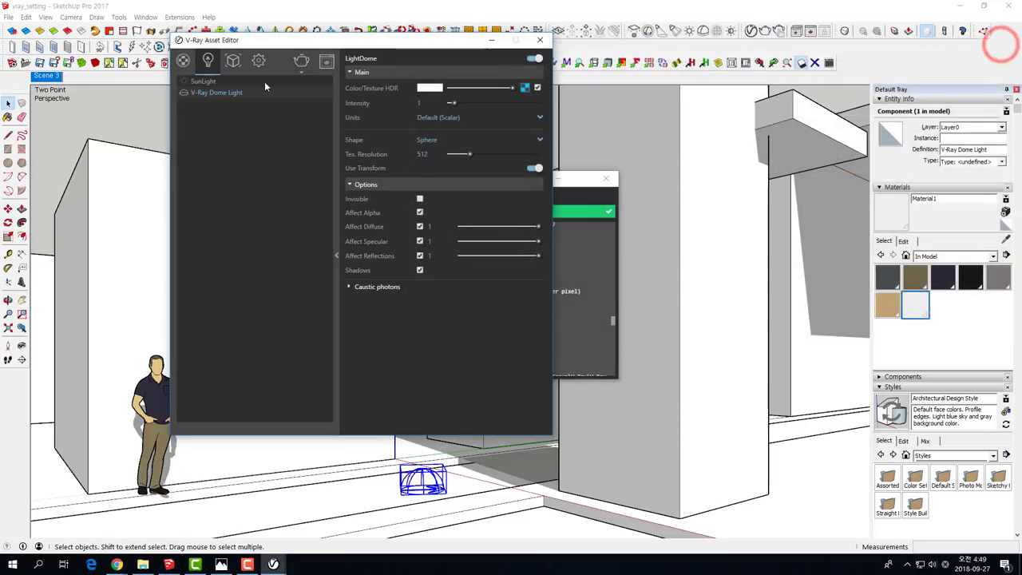
pyautogui.click(258, 61)
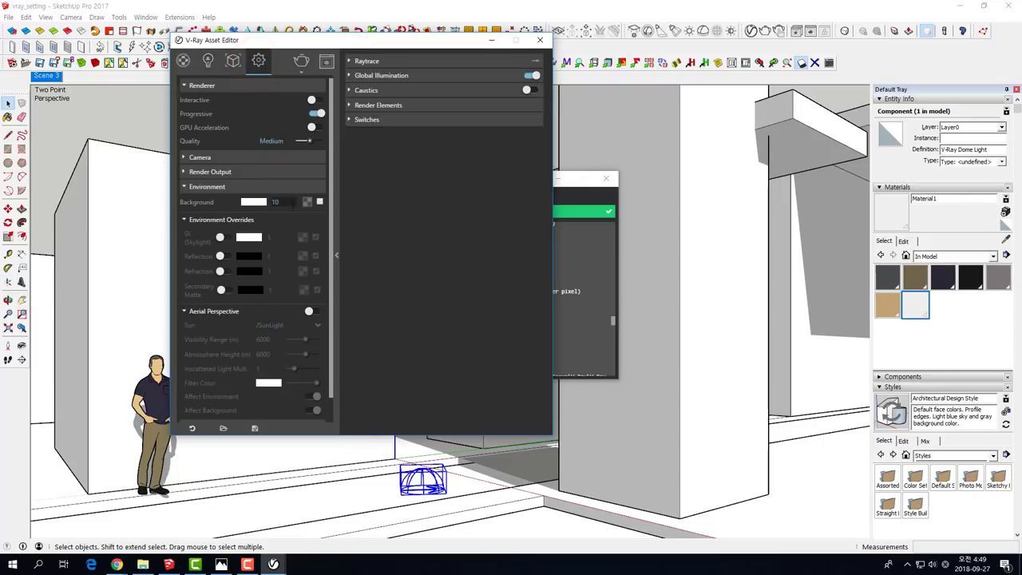
# Set the environment background intensity to 30 and run a quick test render.
pyautogui.click(287, 201)
pyautogui.write('0')
pyautogui.press('Return')
pyautogui.click(301, 64)
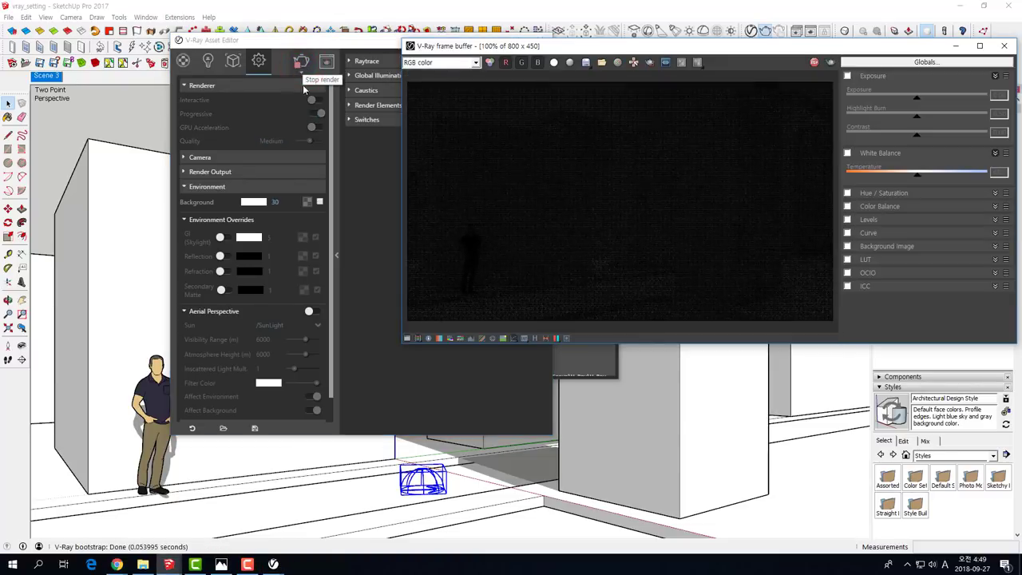
pyautogui.moveTo(638, 50); pyautogui.dragTo(435, 86)
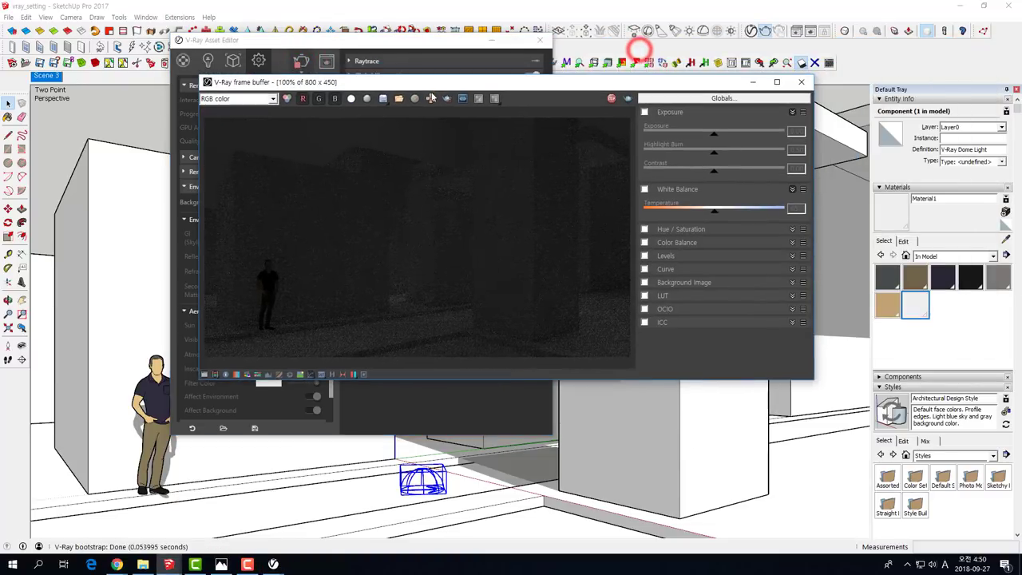
pyautogui.click(801, 82)
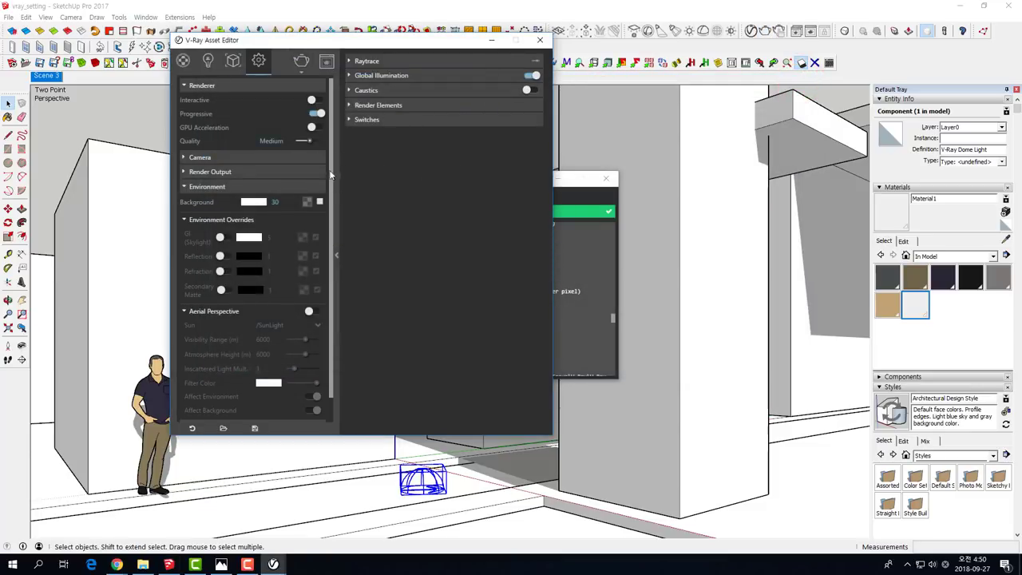
pyautogui.doubleClick(283, 201)
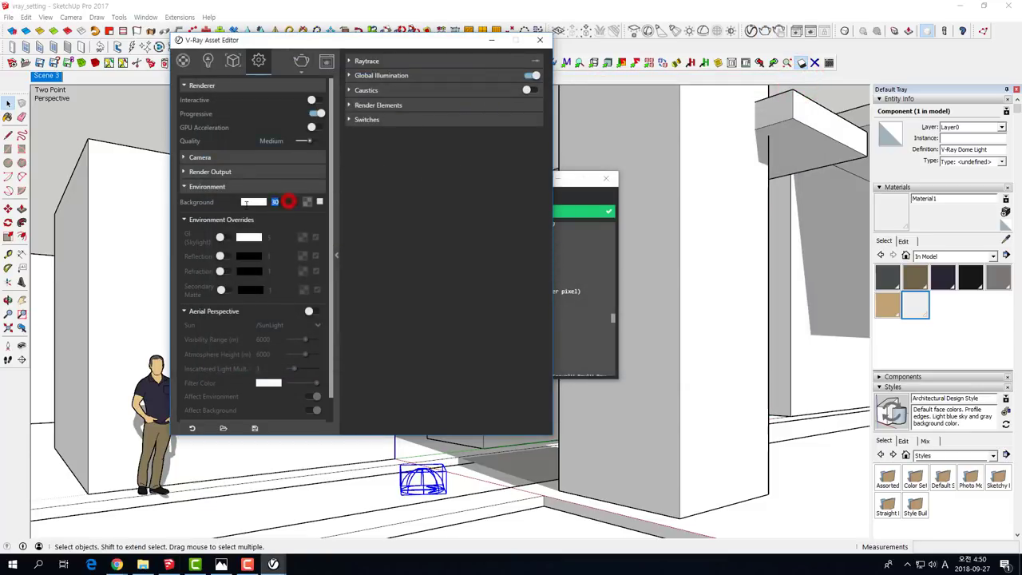
pyautogui.click(210, 62)
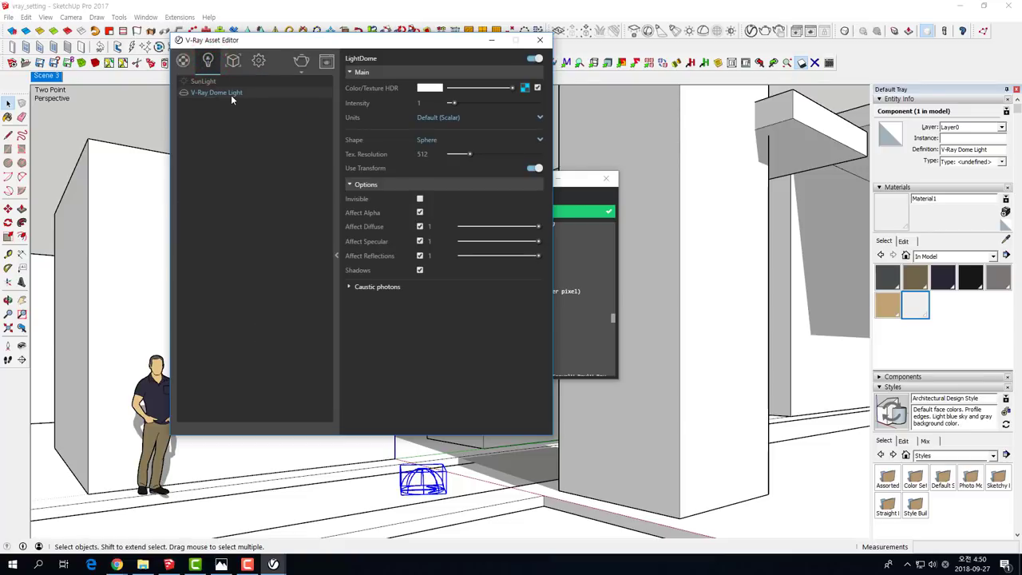
pyautogui.click(349, 285)
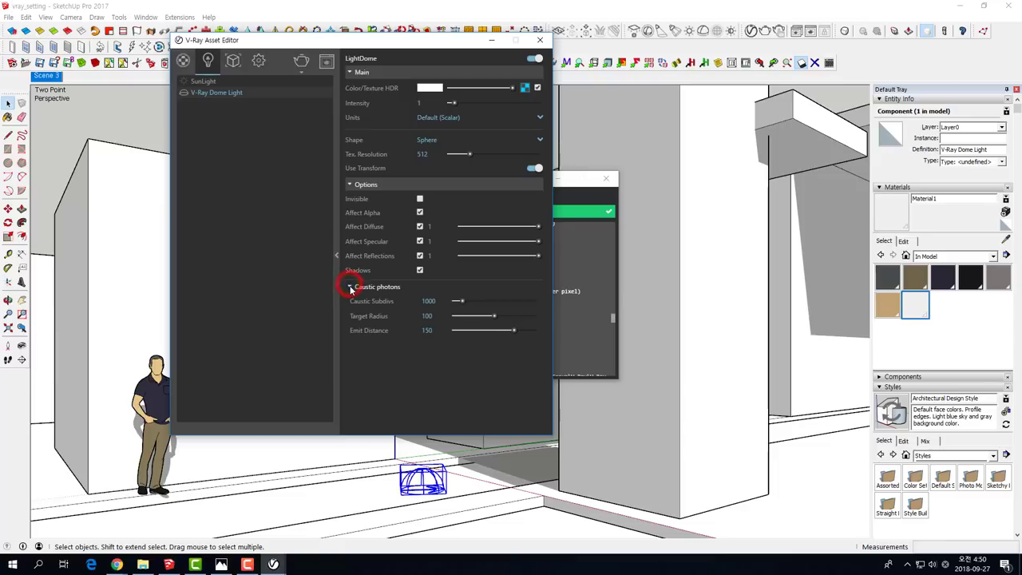
pyautogui.click(349, 287)
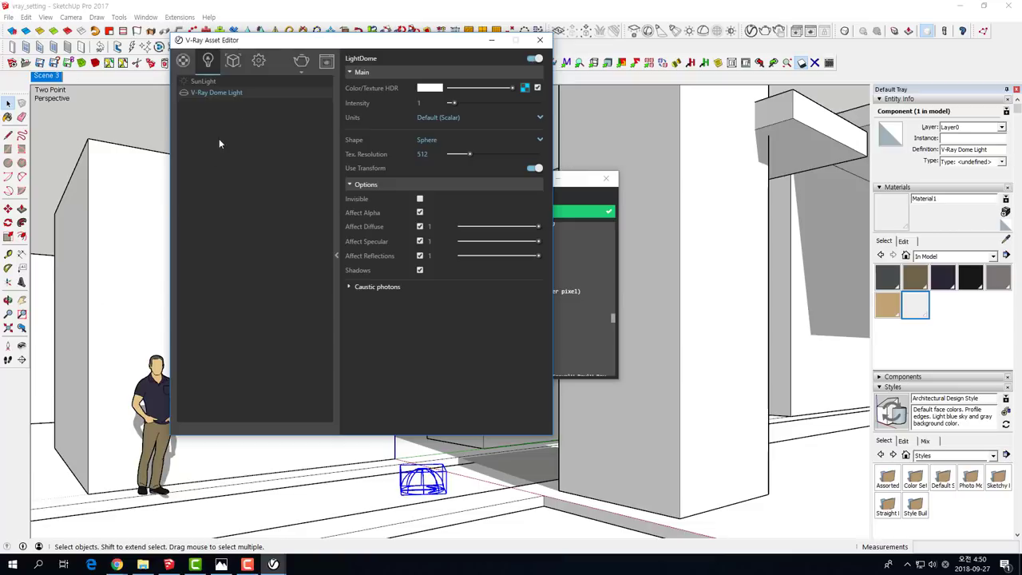
pyautogui.click(258, 61)
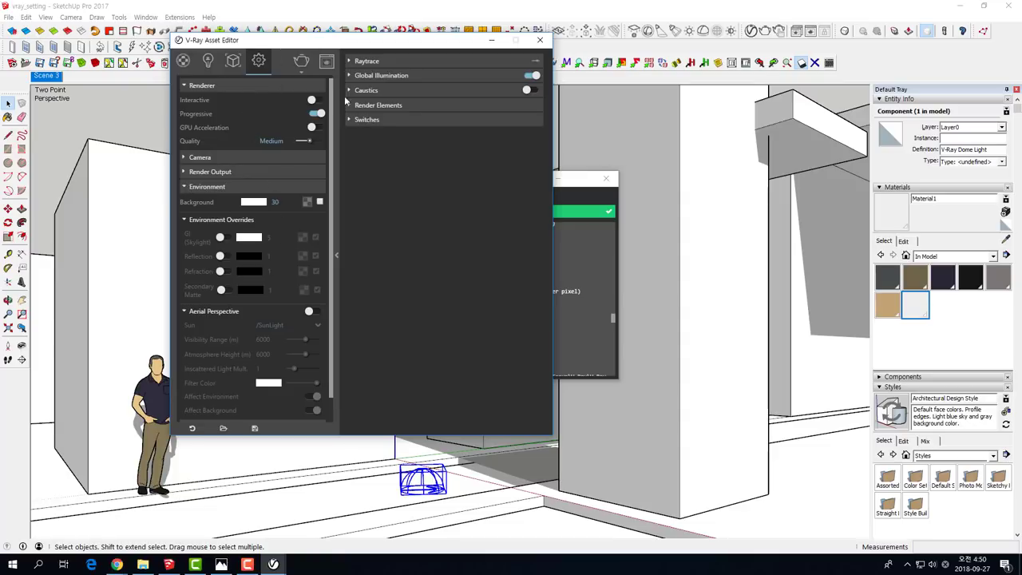
# Collapse Environment, expand Render Output and set Aspect Ratio to Custom.
pyautogui.click(184, 187)
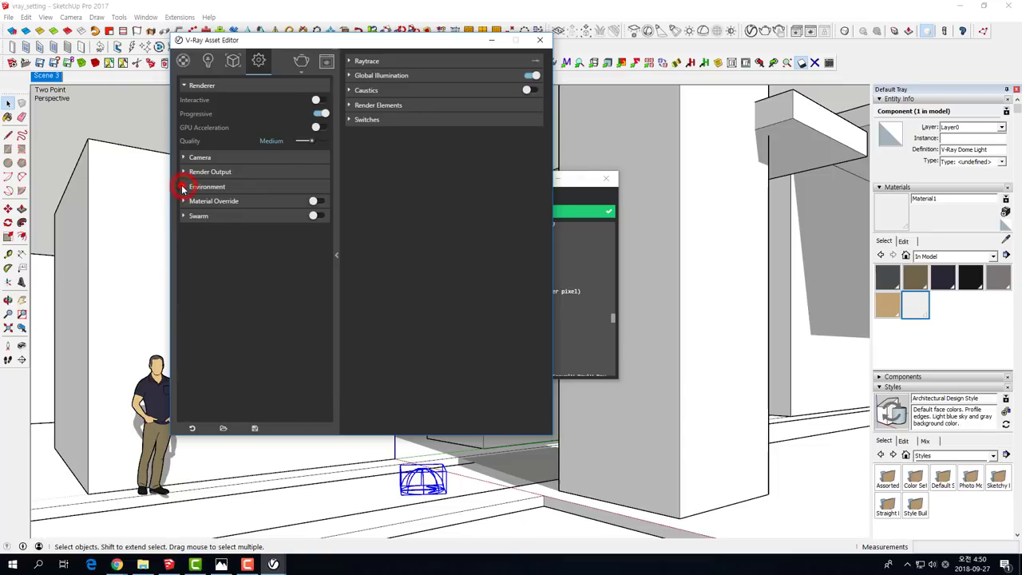
pyautogui.click(184, 186)
pyautogui.click(183, 187)
pyautogui.click(183, 187)
pyautogui.click(183, 187)
pyautogui.click(184, 173)
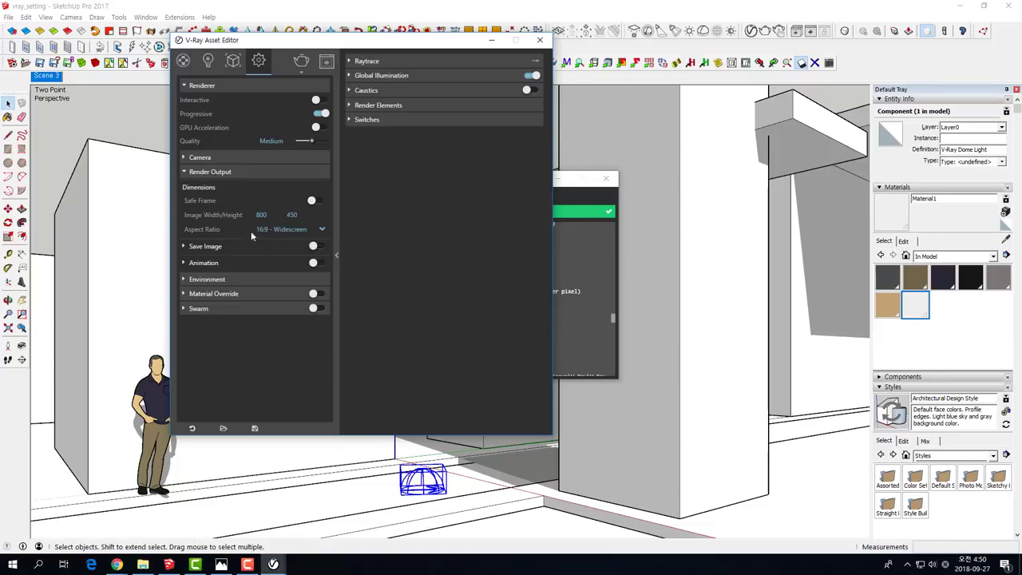
pyautogui.click(322, 230)
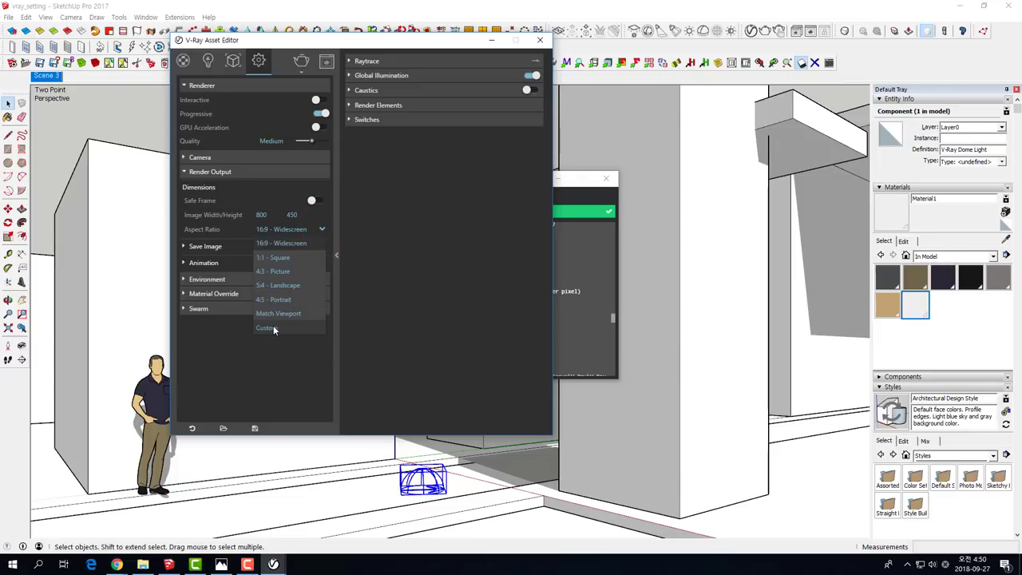
pyautogui.click(273, 328)
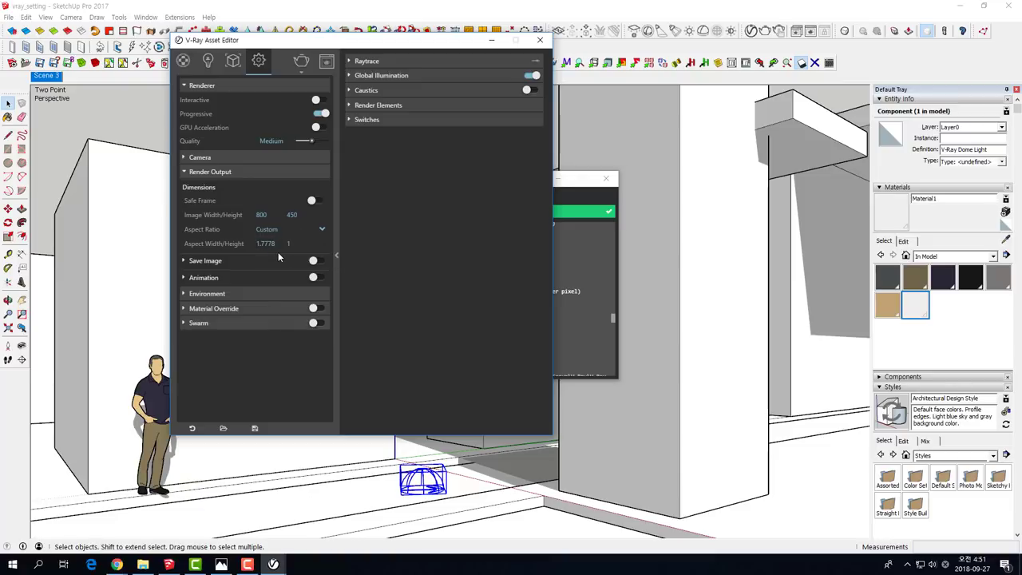
# Enter an aspect width of 1 and an image width of 1000.
pyautogui.doubleClick(276, 245)
pyautogui.write('1')
pyautogui.press('Return')
pyautogui.doubleClick(273, 214)
pyautogui.doubleClick(299, 212)
pyautogui.doubleClick(268, 215)
pyautogui.write('1')
pyautogui.write('000')
pyautogui.press('Return')
# Change the aspect width to 2 so the output becomes 2000 × 1000.
pyautogui.doubleClick(263, 214)
pyautogui.doubleClick(259, 243)
pyautogui.doubleClick(265, 214)
pyautogui.doubleClick(269, 243)
pyautogui.doubleClick(269, 244)
pyautogui.write('2')
pyautogui.click(304, 243)
# Run a brief test render at 2000 × 1000, then stop and close it.
pyautogui.click(301, 64)
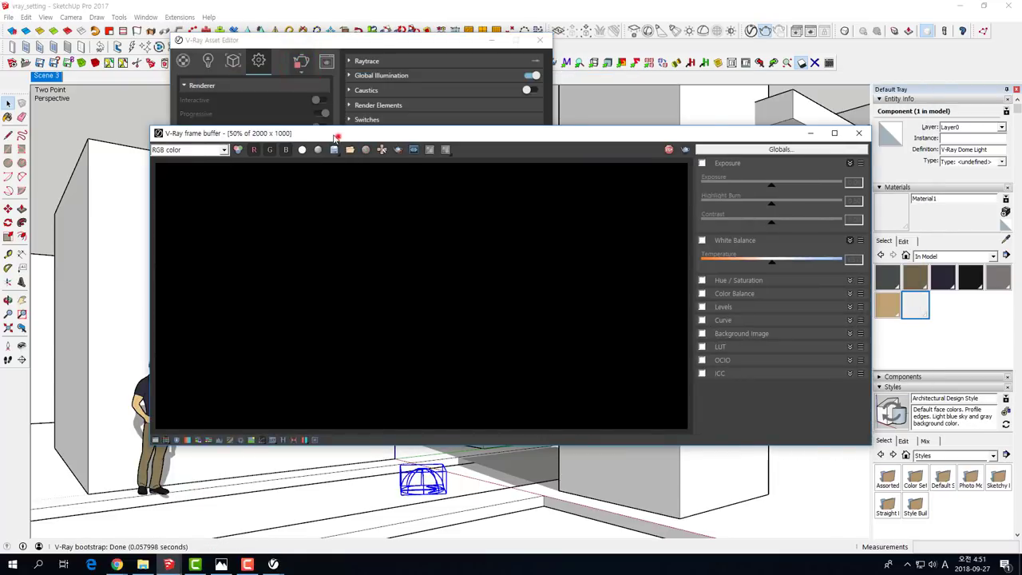
pyautogui.moveTo(338, 133); pyautogui.dragTo(280, 85)
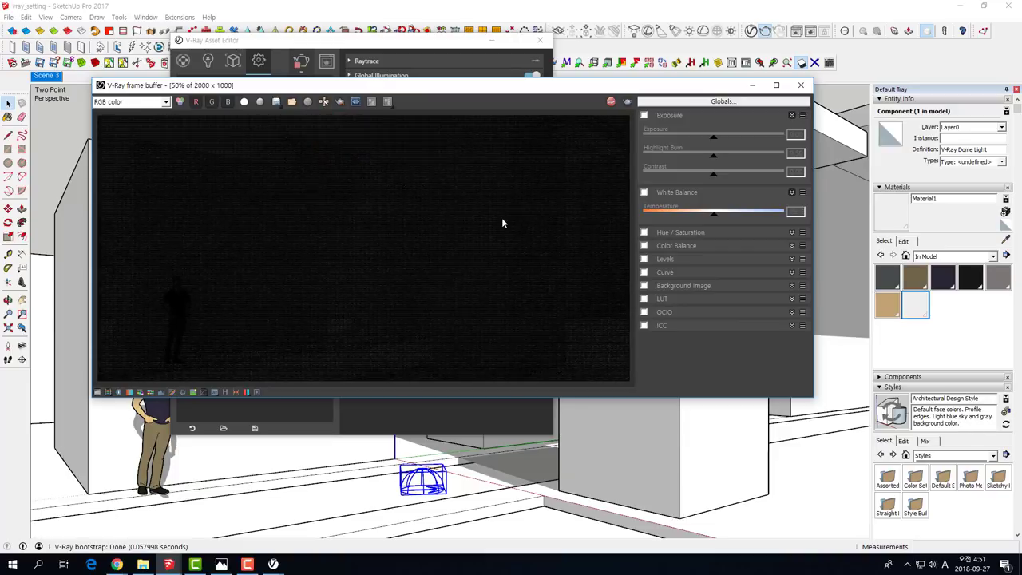
pyautogui.click(610, 102)
pyautogui.click(800, 84)
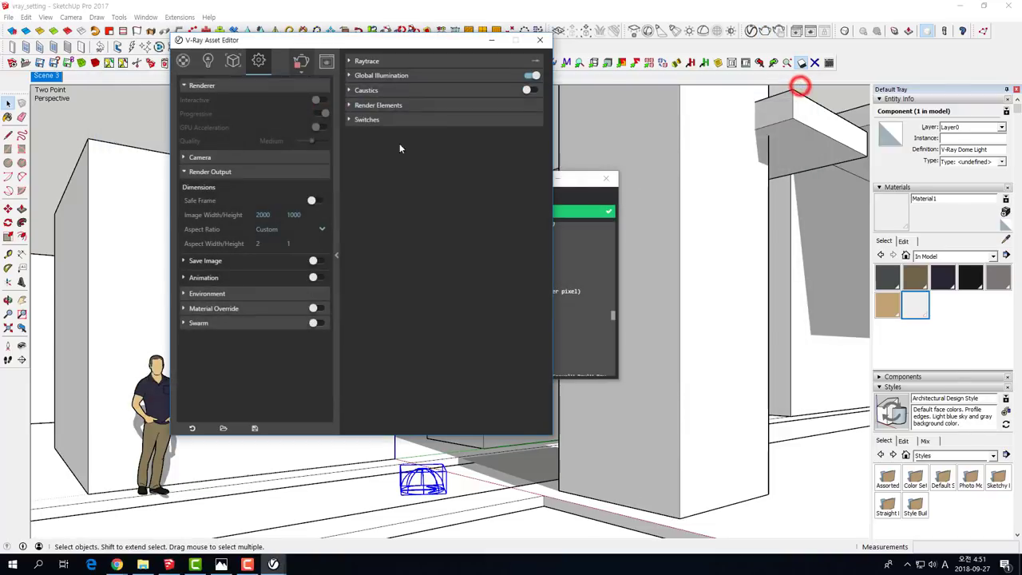
# Set the dome light intensity to 5, test-render, then close the frame buffer.
pyautogui.click(207, 61)
pyautogui.click(419, 102)
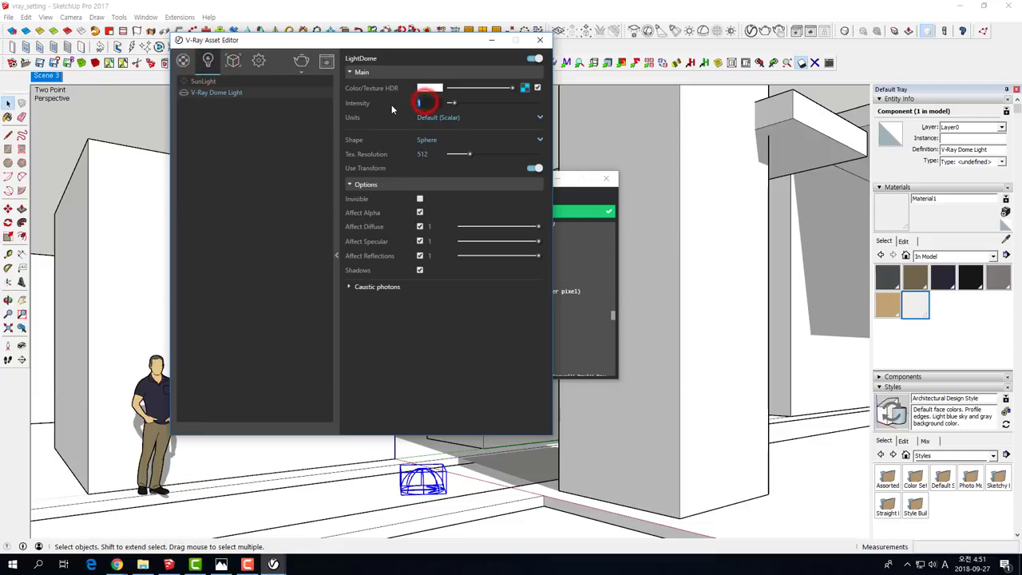
pyautogui.write('5')
pyautogui.press('Return')
pyautogui.click(301, 61)
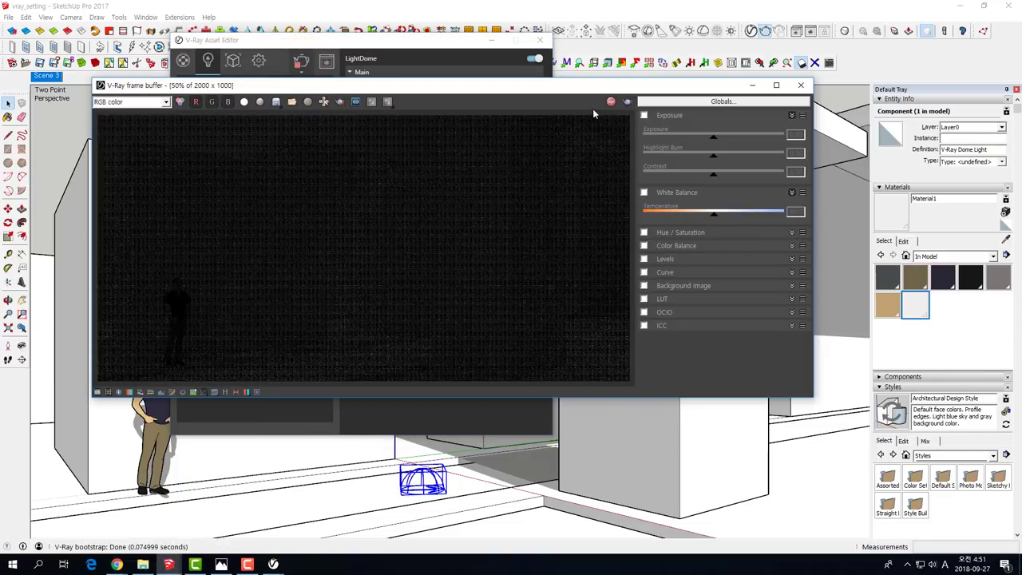
pyautogui.click(611, 102)
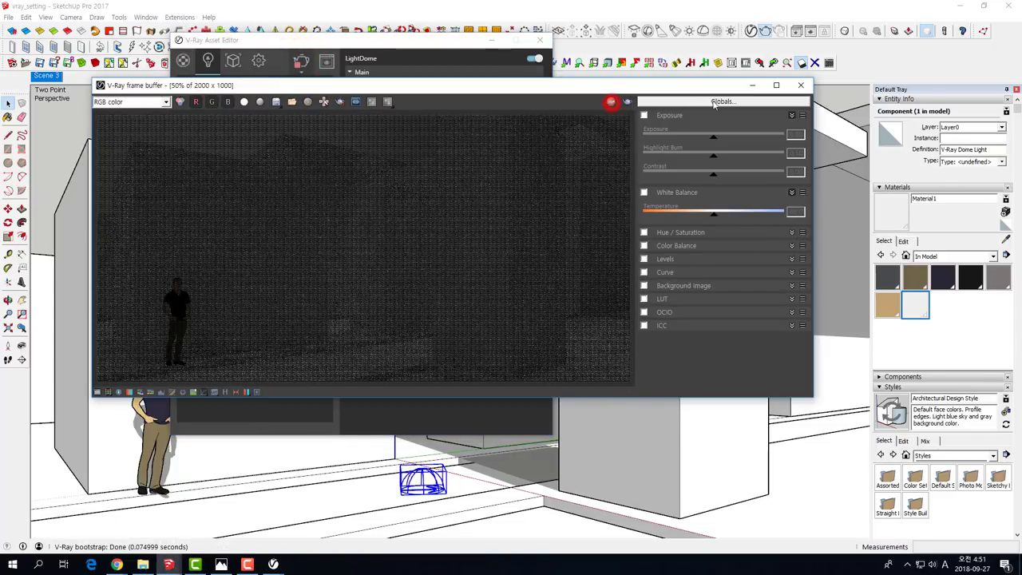
pyautogui.click(799, 85)
pyautogui.click(258, 62)
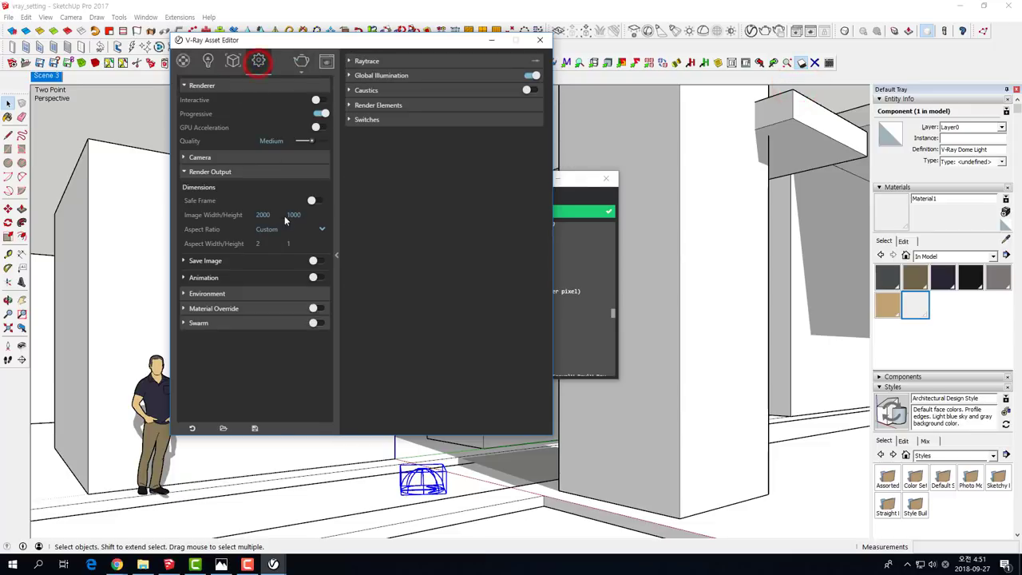
# Set the aspect ratio to 1:1, then to 16:9 - Widescreen (1778 × 1000).
pyautogui.click(319, 231)
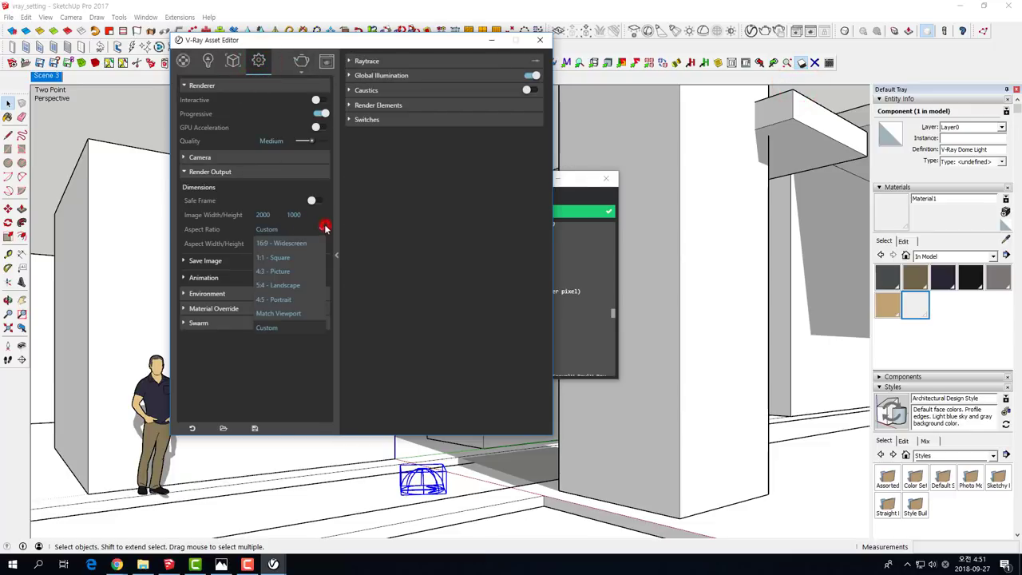
pyautogui.click(272, 258)
pyautogui.click(257, 217)
pyautogui.write('1000')
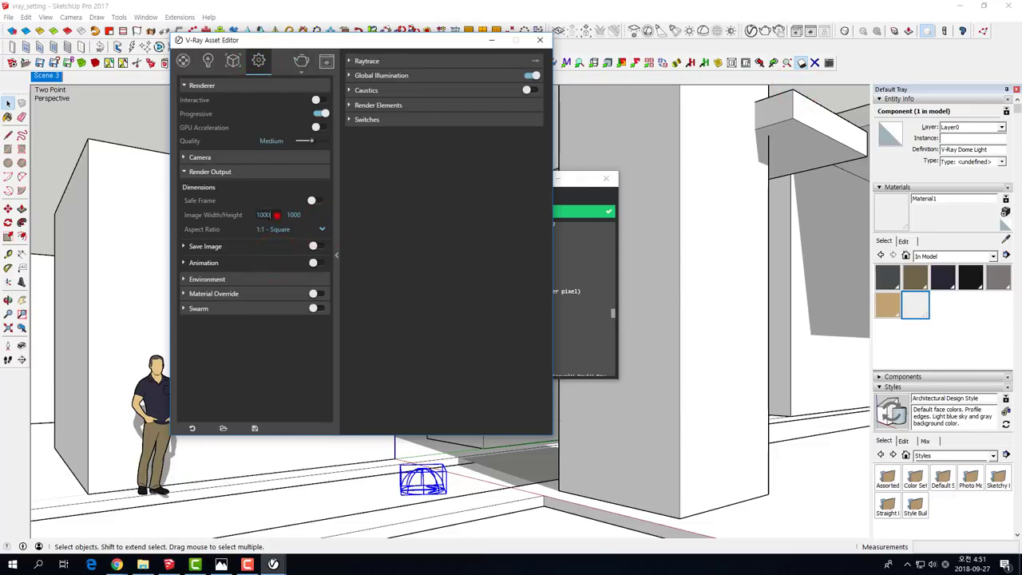
pyautogui.doubleClick(308, 214)
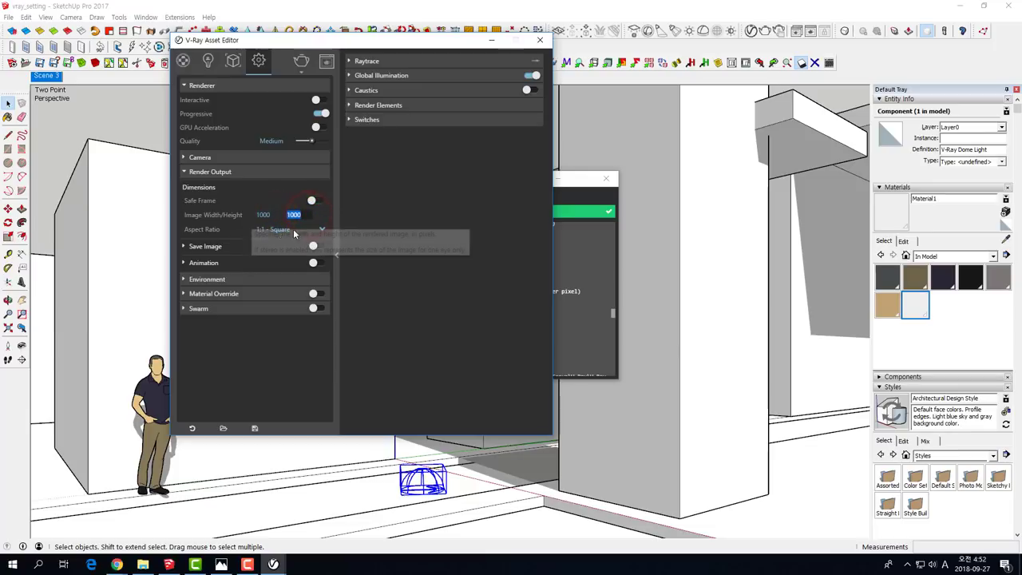
pyautogui.click(322, 231)
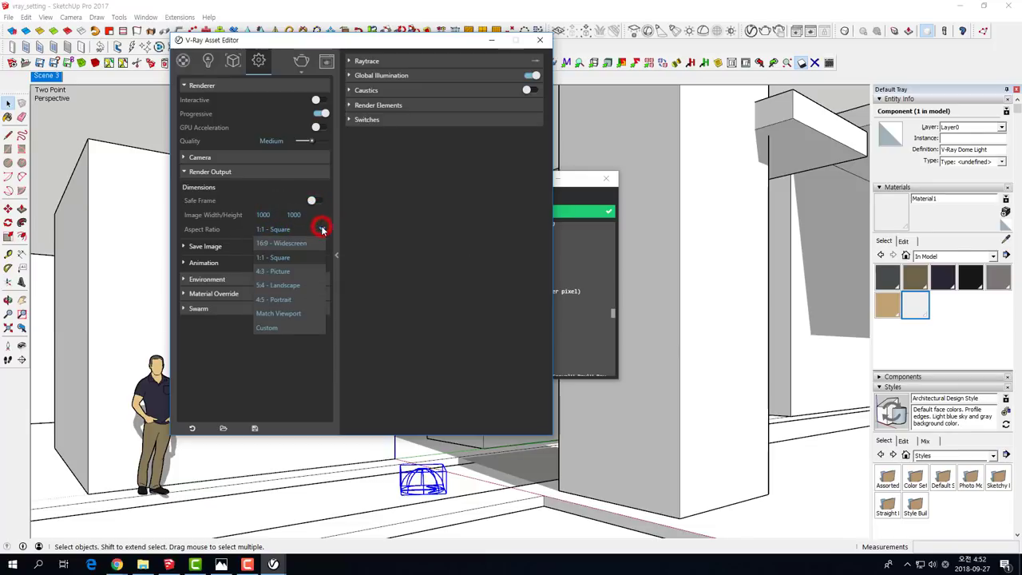
pyautogui.click(270, 243)
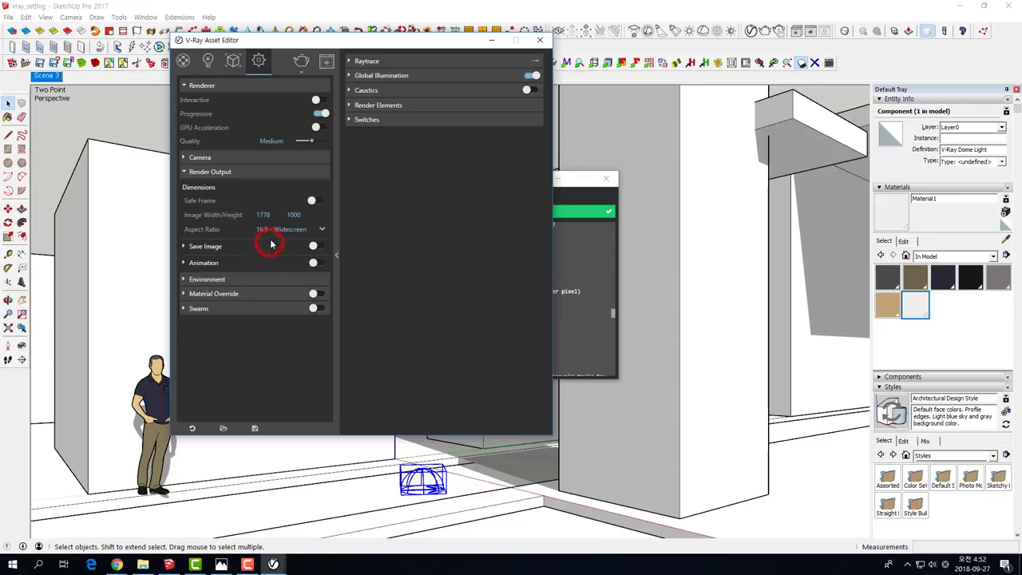
# Test-render at 1778 × 1000, stop it, and close the frame buffer, Asset Editor and Progress window.
pyautogui.click(301, 62)
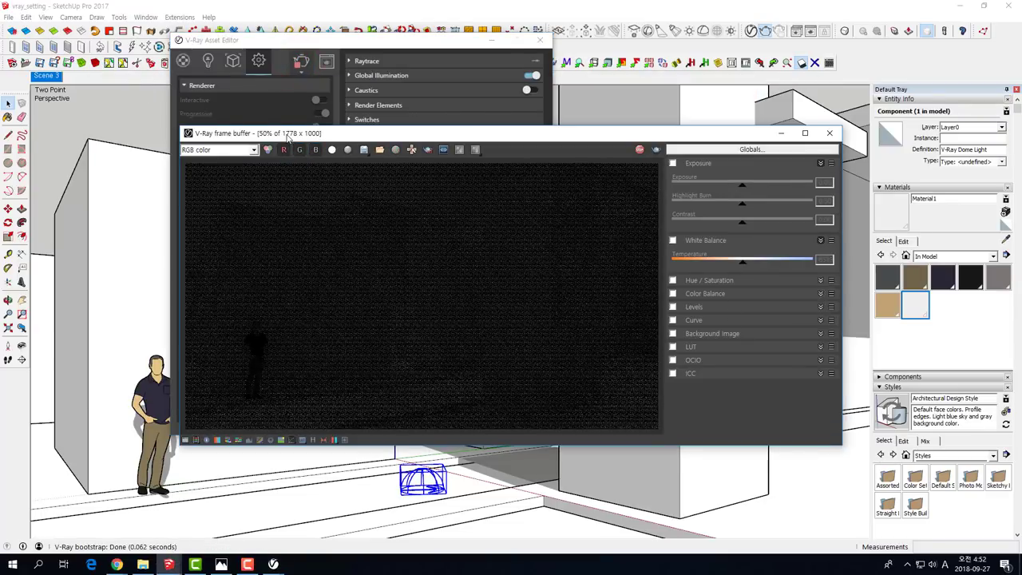
pyautogui.moveTo(285, 133); pyautogui.dragTo(250, 81)
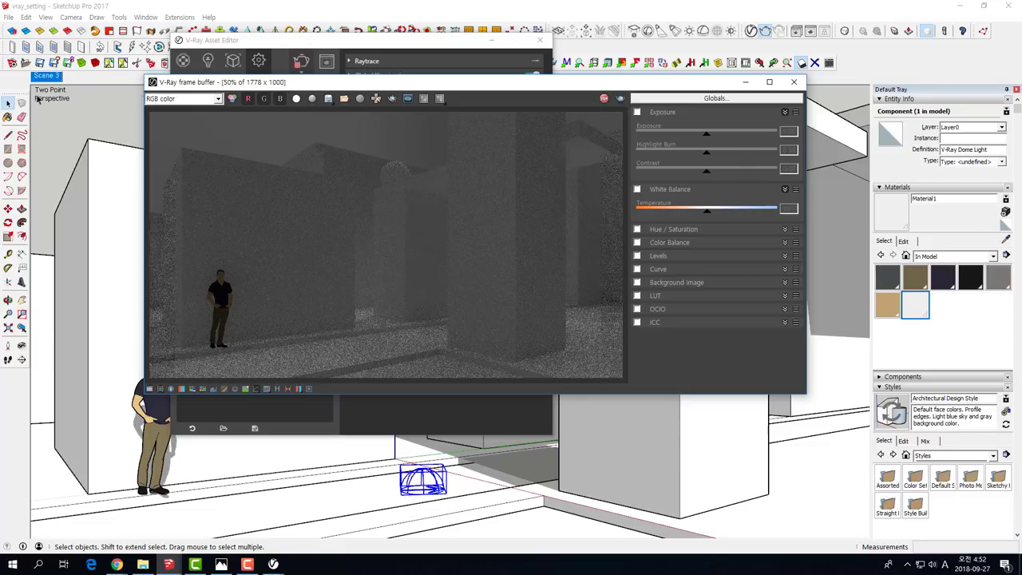
pyautogui.click(604, 97)
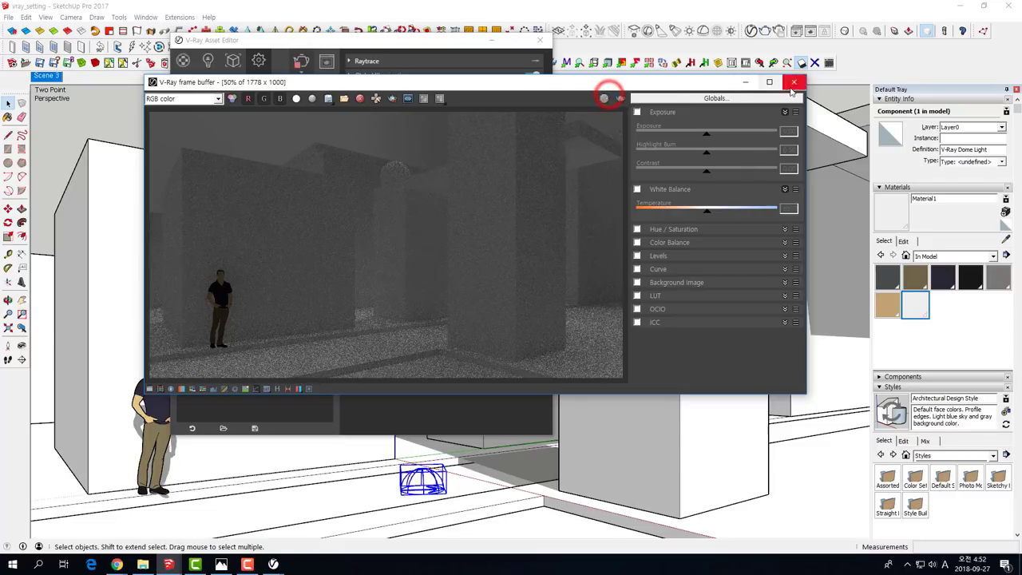
pyautogui.click(794, 82)
pyautogui.click(540, 40)
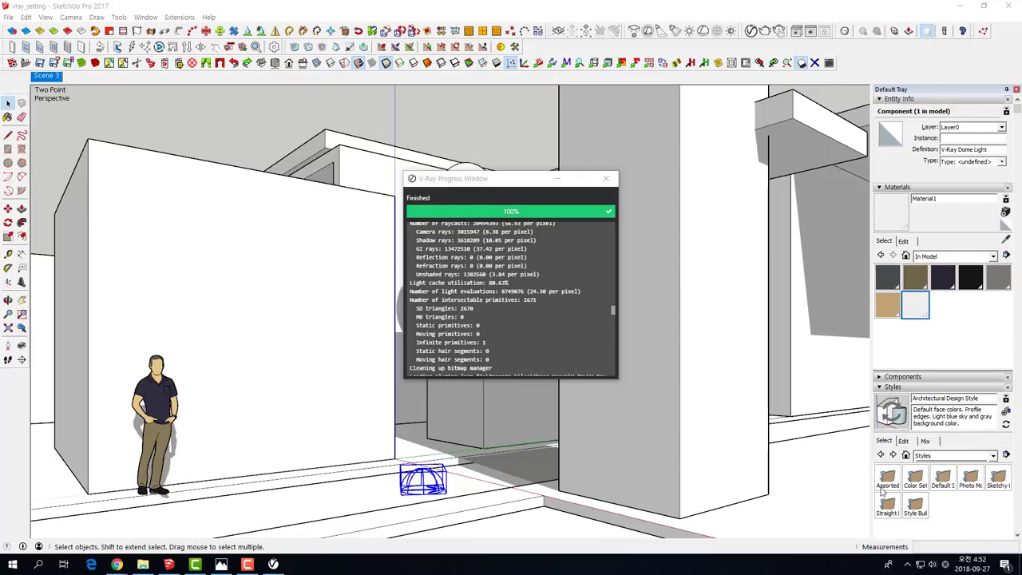
pyautogui.click(607, 178)
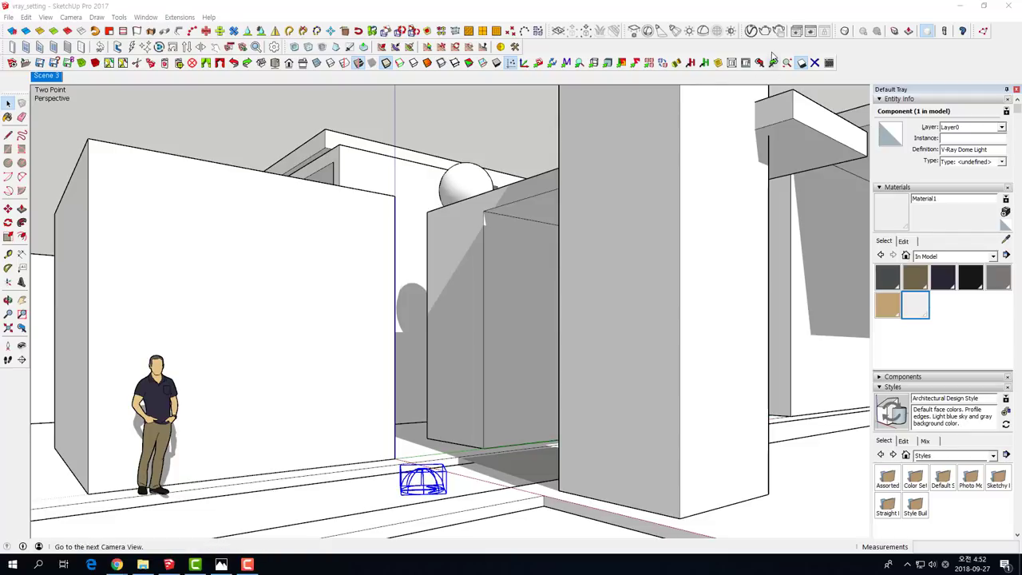
# Match the aspect ratio to the viewport (1851 × 1000), then test-render, stop and close.
pyautogui.click(750, 30)
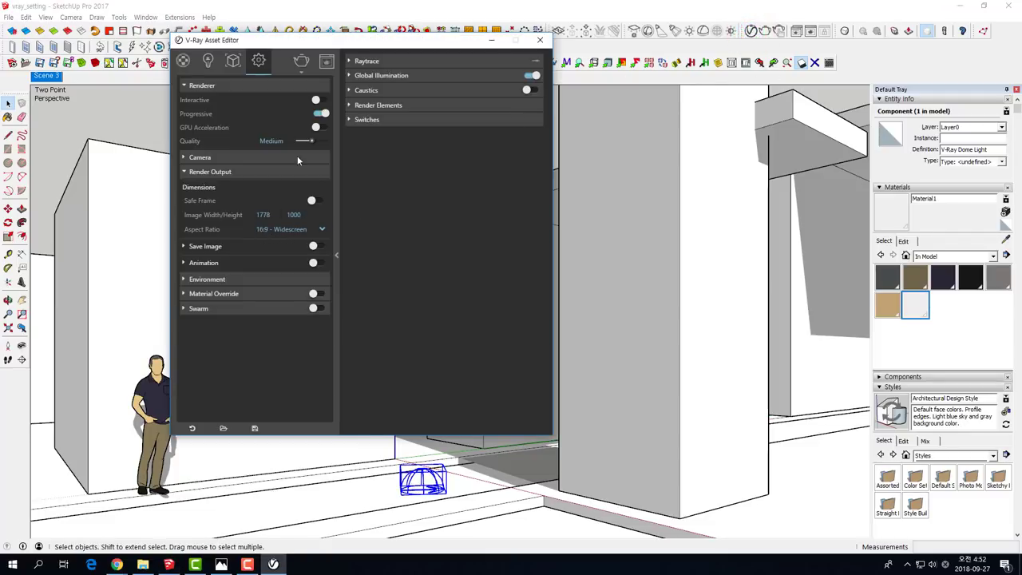
pyautogui.click(323, 230)
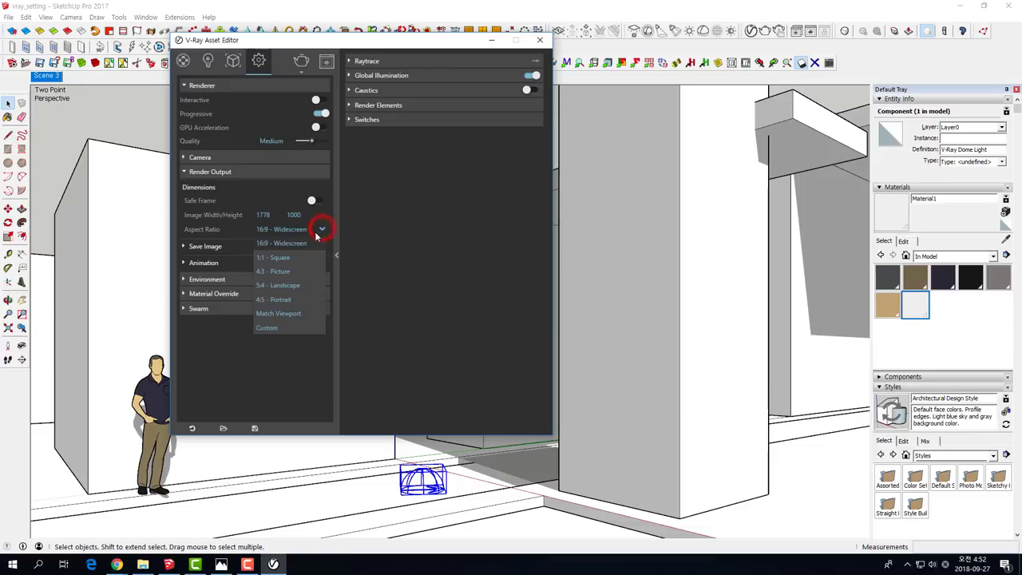
pyautogui.click(281, 314)
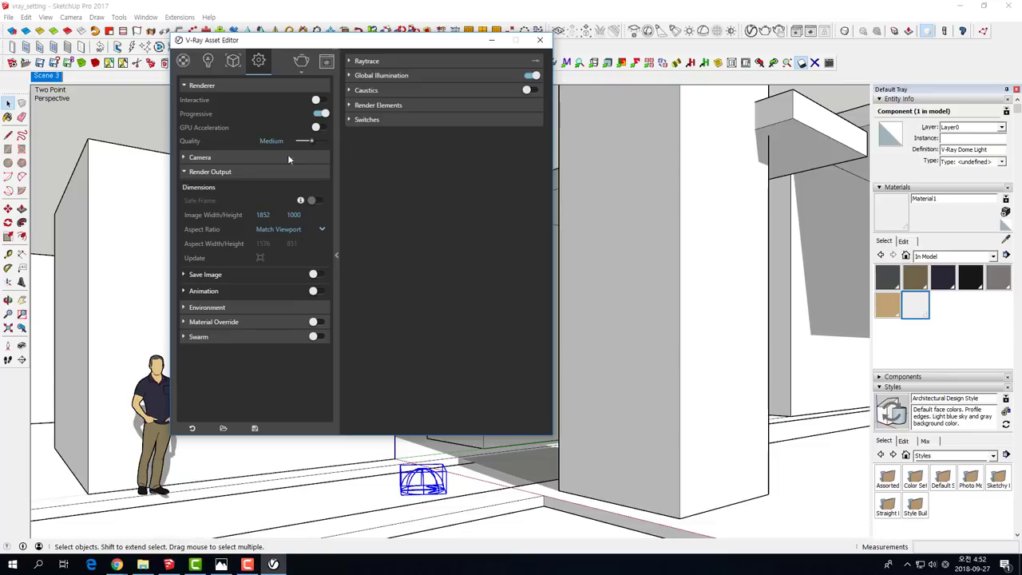
pyautogui.click(301, 64)
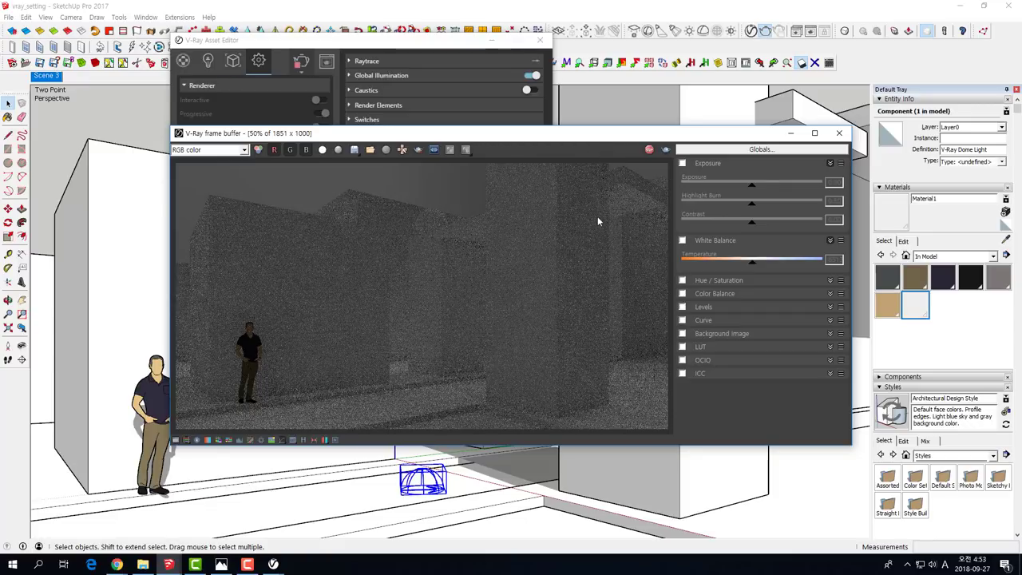
pyautogui.click(649, 149)
pyautogui.click(839, 132)
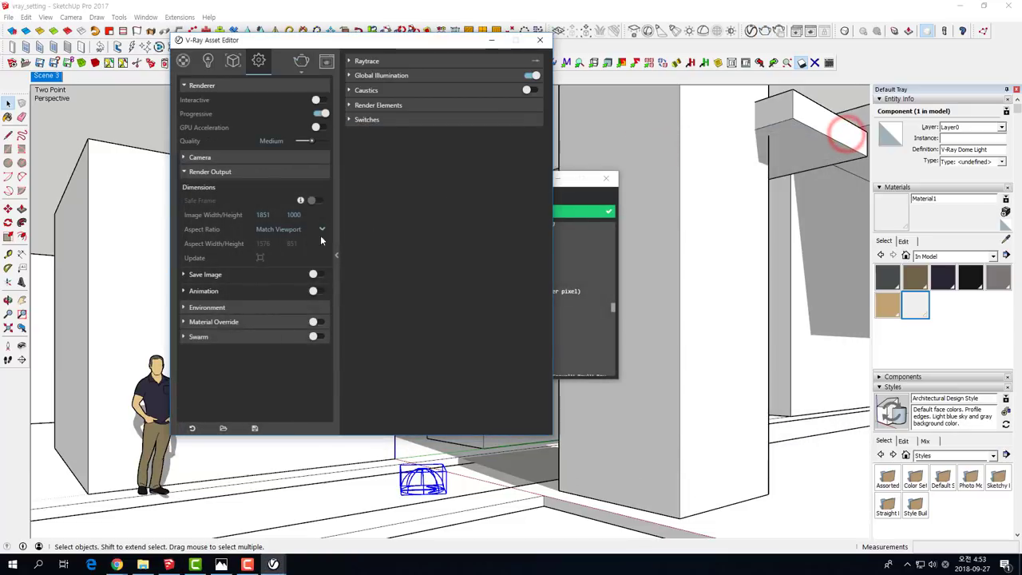
# Choose the 4:3 - Picture aspect ratio and set the width to 1200 (1200 × 900).
pyautogui.doubleClick(272, 215)
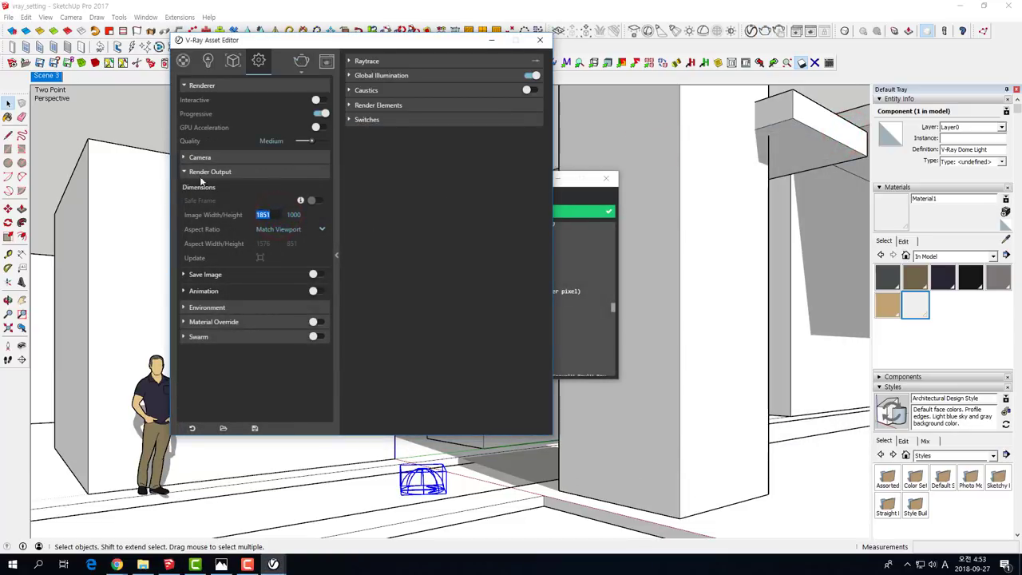
pyautogui.click(303, 229)
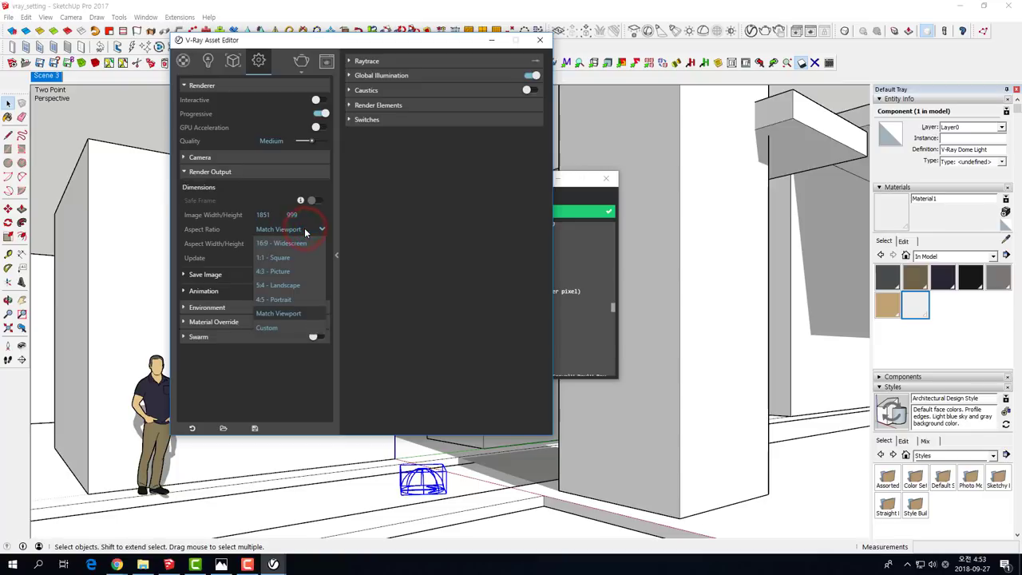
pyautogui.click(271, 271)
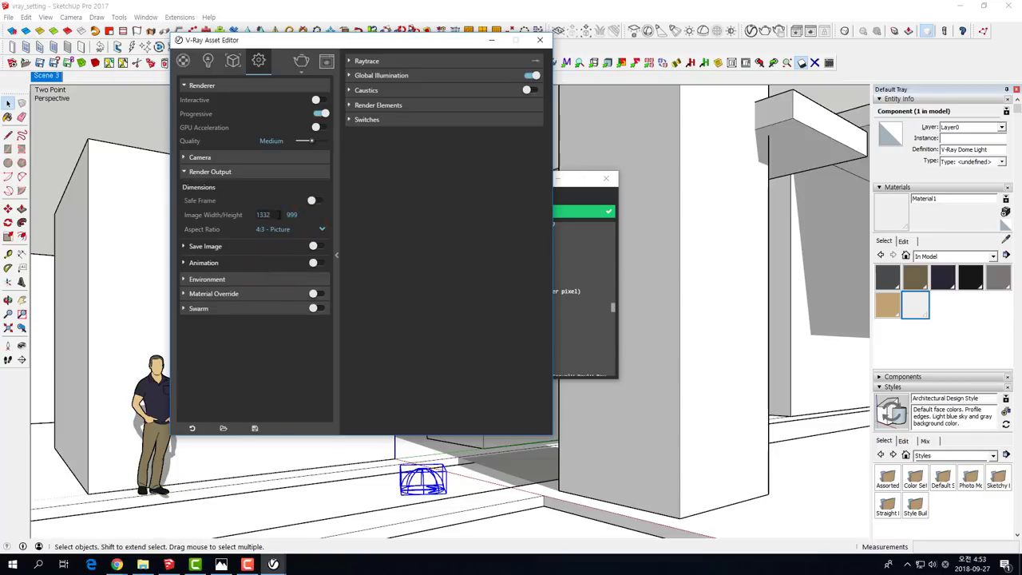
pyautogui.doubleClick(277, 214)
pyautogui.write('1200')
pyautogui.press('Return')
# Run a brief 1200 × 900 test render, then stop it and close the frame buffer.
pyautogui.click(301, 61)
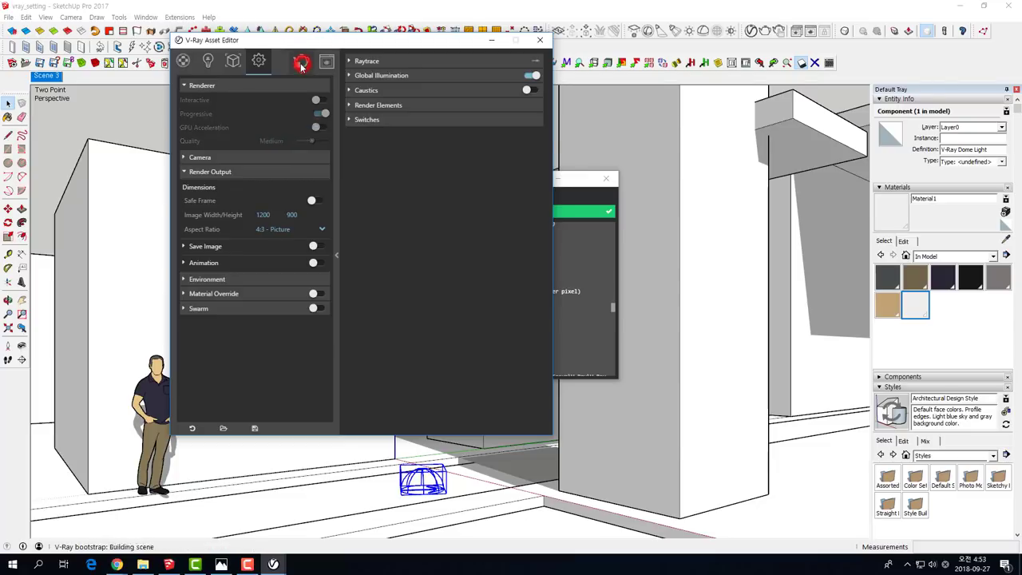
pyautogui.moveTo(338, 31); pyautogui.dragTo(320, 13)
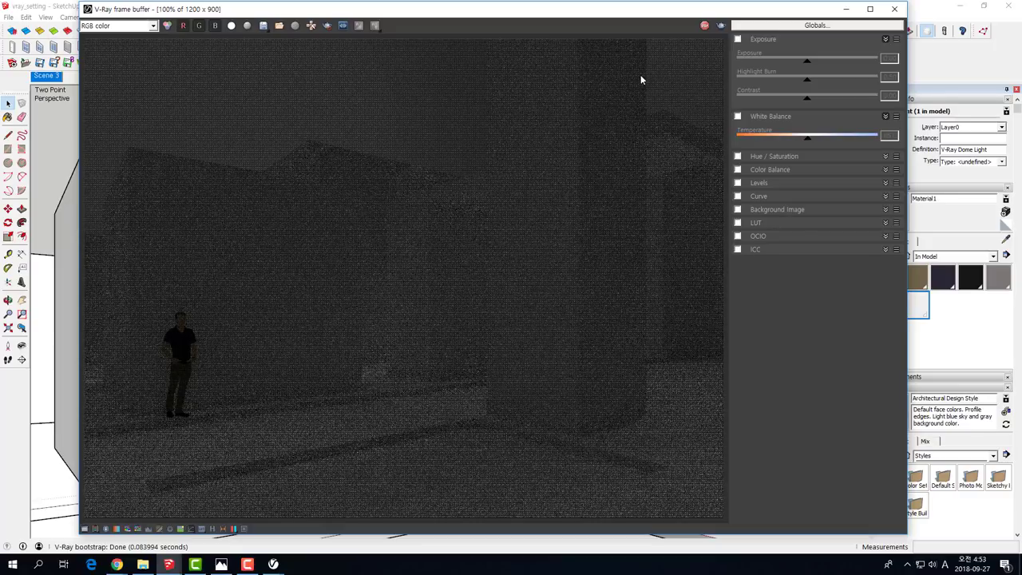
pyautogui.click(704, 25)
pyautogui.click(896, 9)
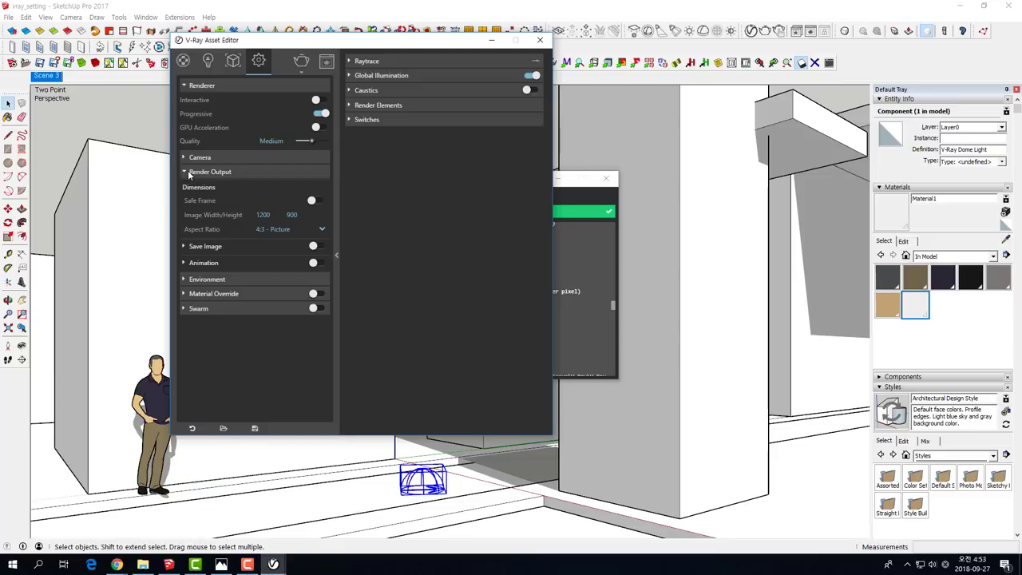
# Turn on V-Ray's Save Image and set the output to untitled.png (PNG) in Downloads.
pyautogui.click(183, 247)
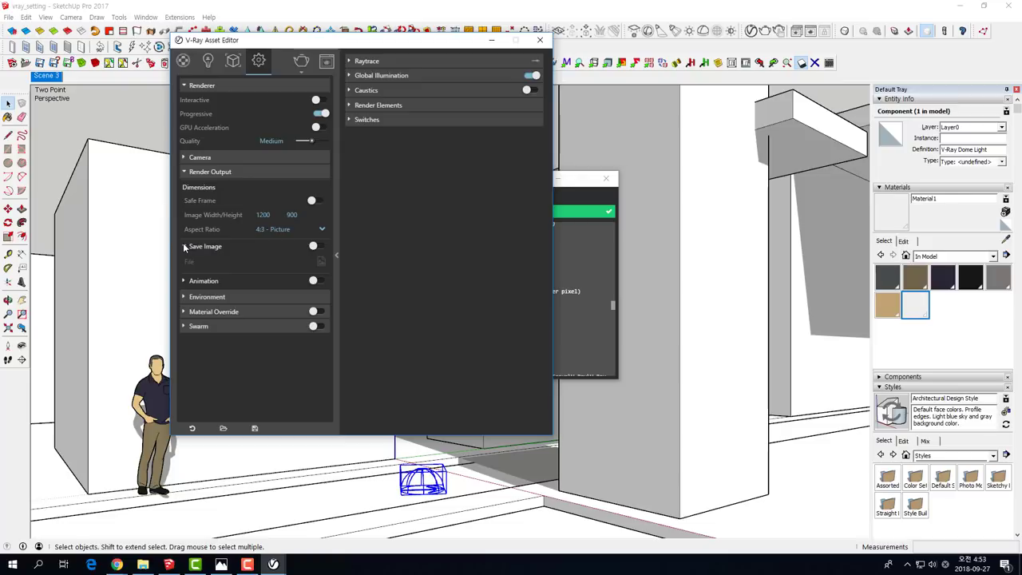
pyautogui.click(314, 247)
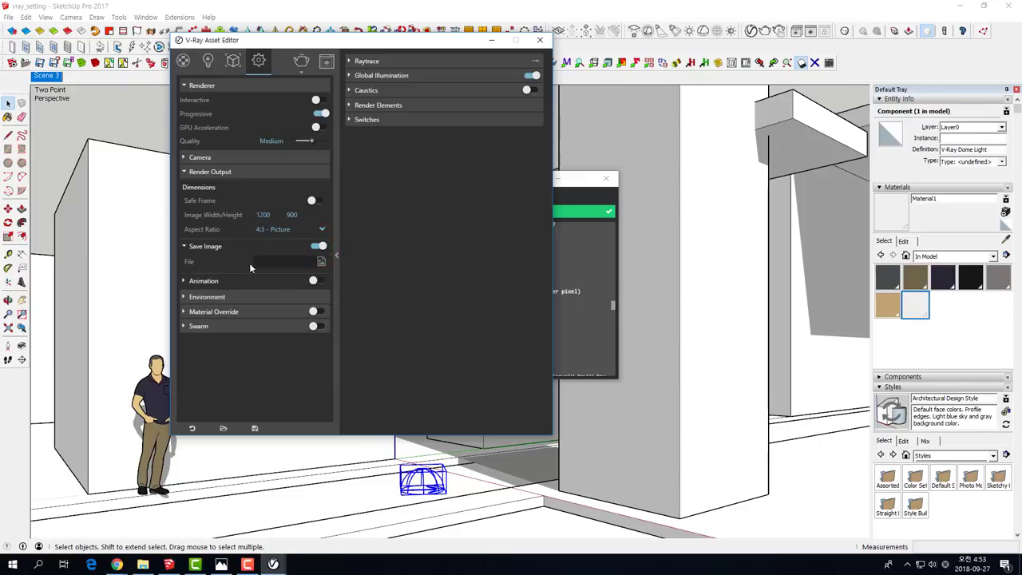
pyautogui.click(321, 262)
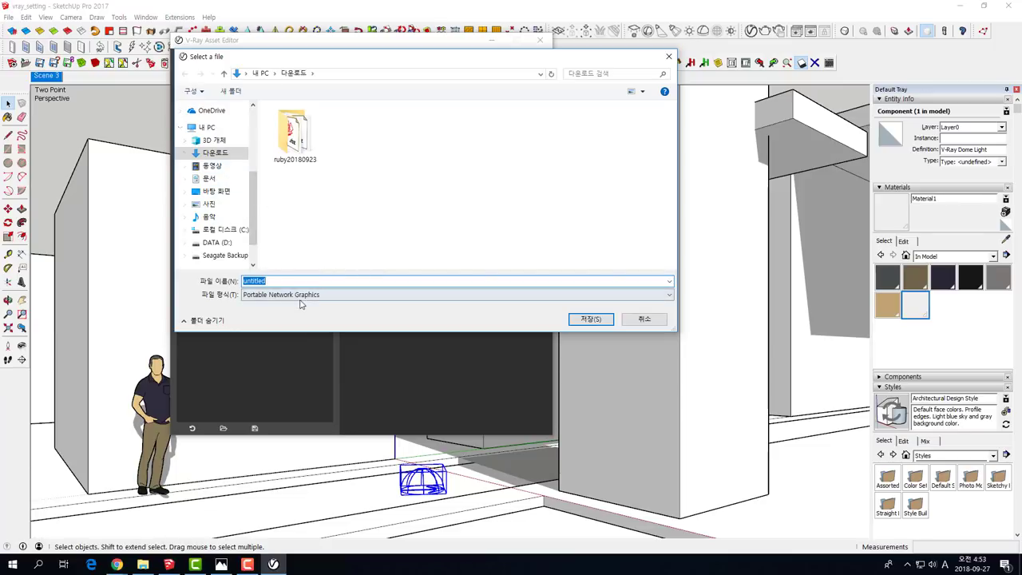
pyautogui.click(255, 295)
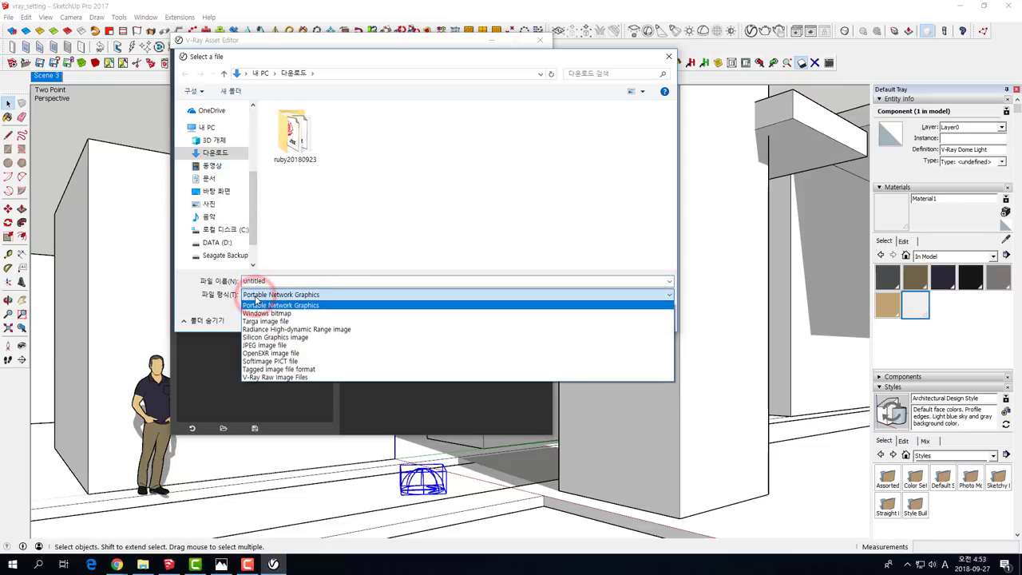
pyautogui.click(258, 305)
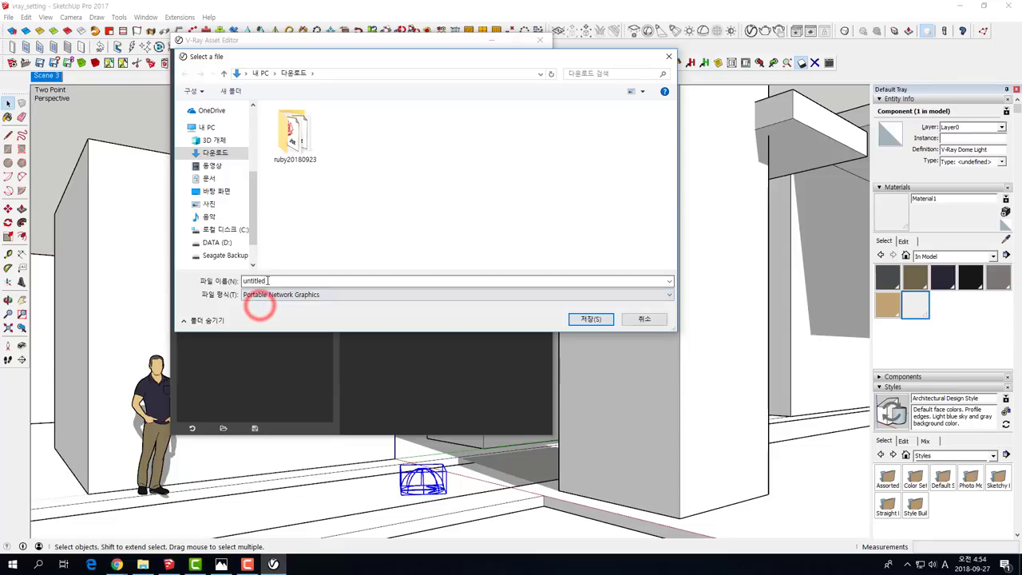
pyautogui.doubleClick(282, 280)
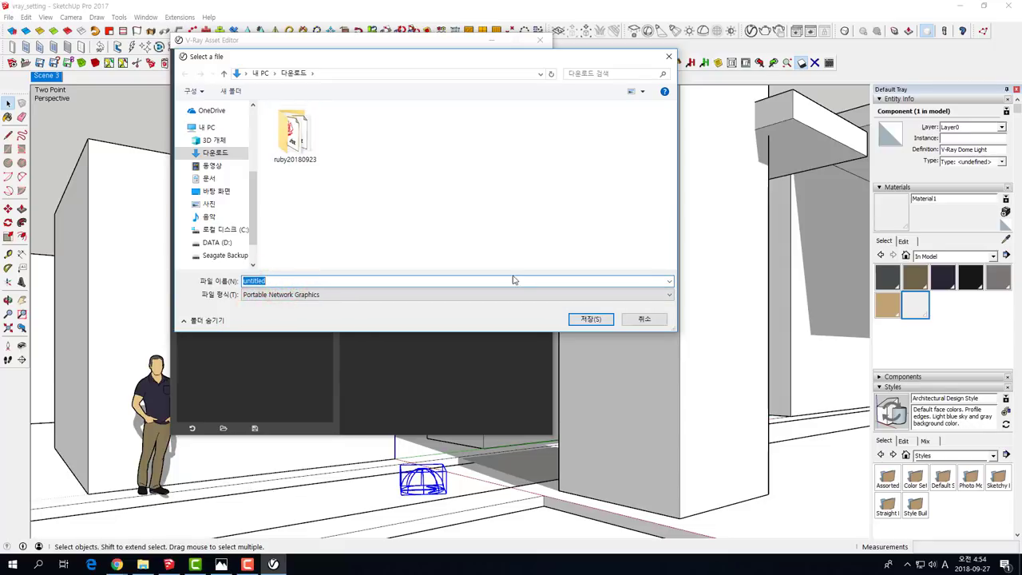
pyautogui.click(584, 318)
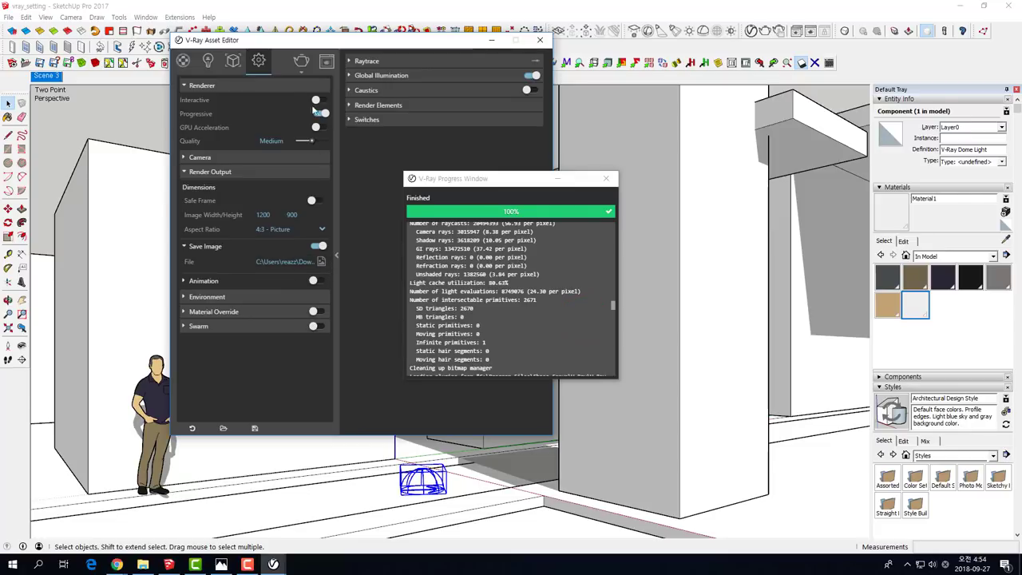
# Start the 1200 × 900 V-Ray render and arrange the frame buffer and progress windows.
pyautogui.click(302, 60)
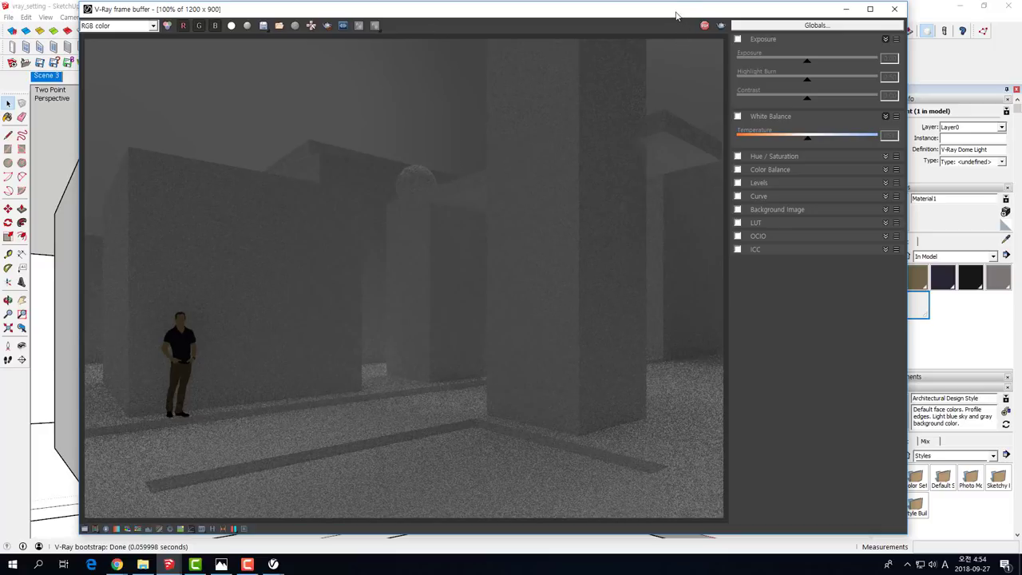
pyautogui.moveTo(675, 15)
pyautogui.mouseDown()
pyautogui.moveTo(649, 161)
pyautogui.moveTo(645, 44)
pyautogui.mouseUp()
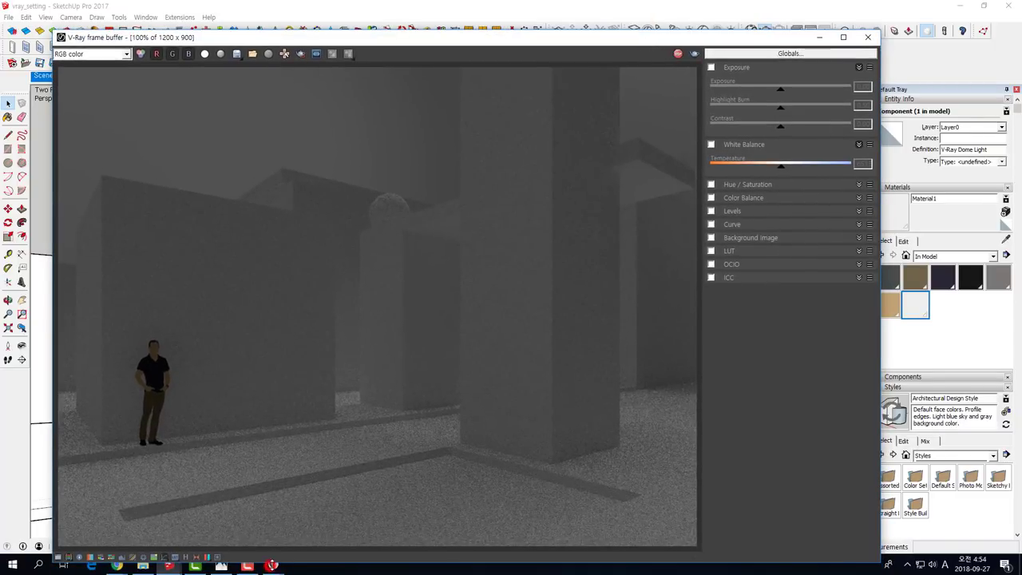
pyautogui.moveTo(272, 564)
pyautogui.click(293, 527)
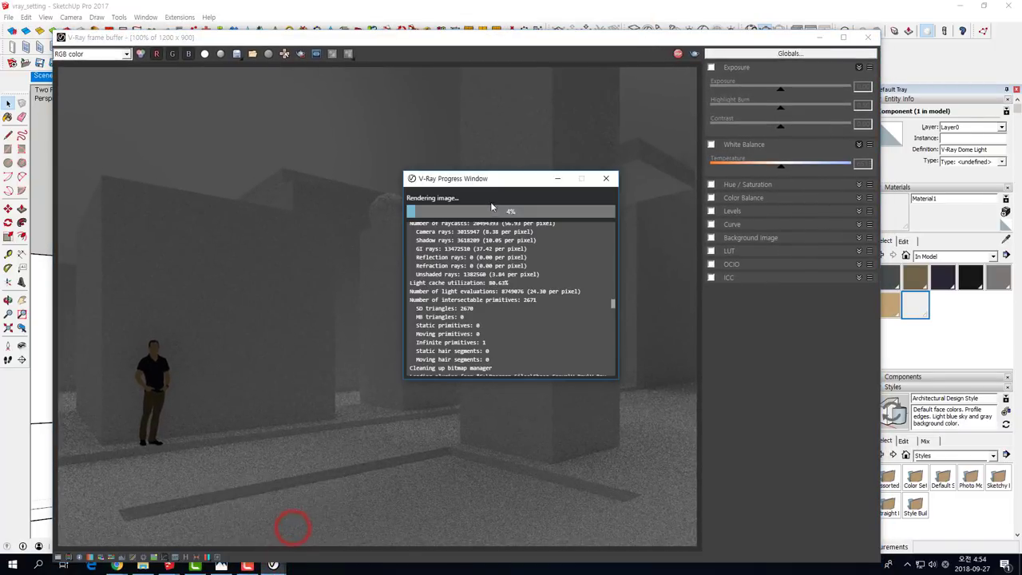
pyautogui.moveTo(485, 180); pyautogui.dragTo(202, 90)
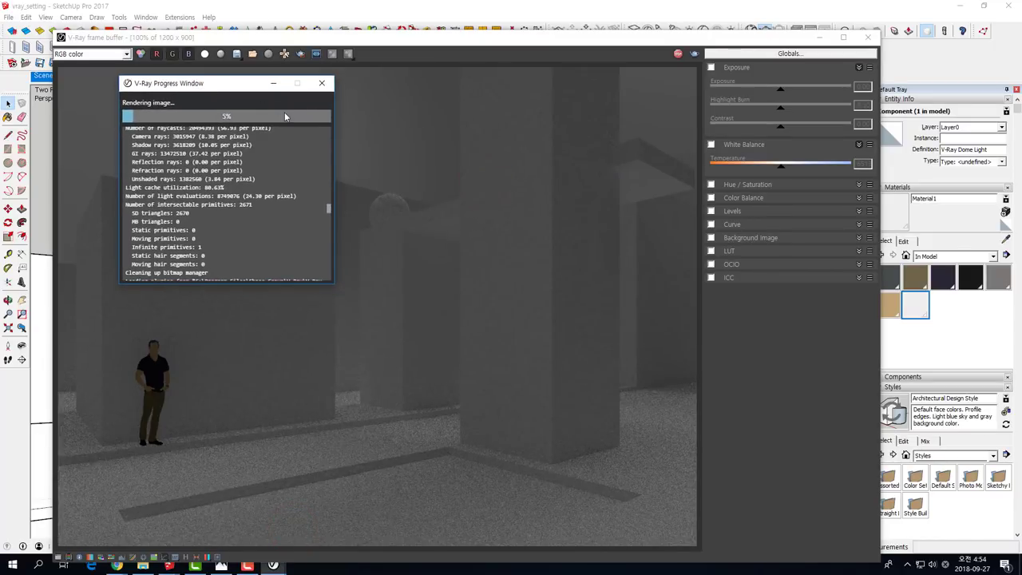
pyautogui.moveTo(214, 38)
pyautogui.mouseDown()
pyautogui.moveTo(254, 25)
pyautogui.moveTo(325, 26)
pyautogui.mouseUp()
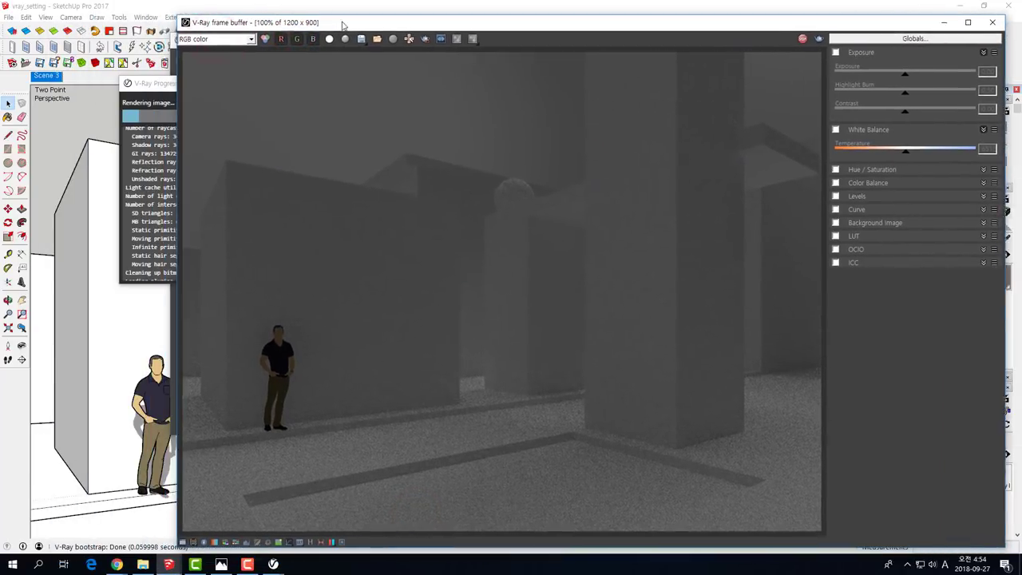
pyautogui.click(145, 91)
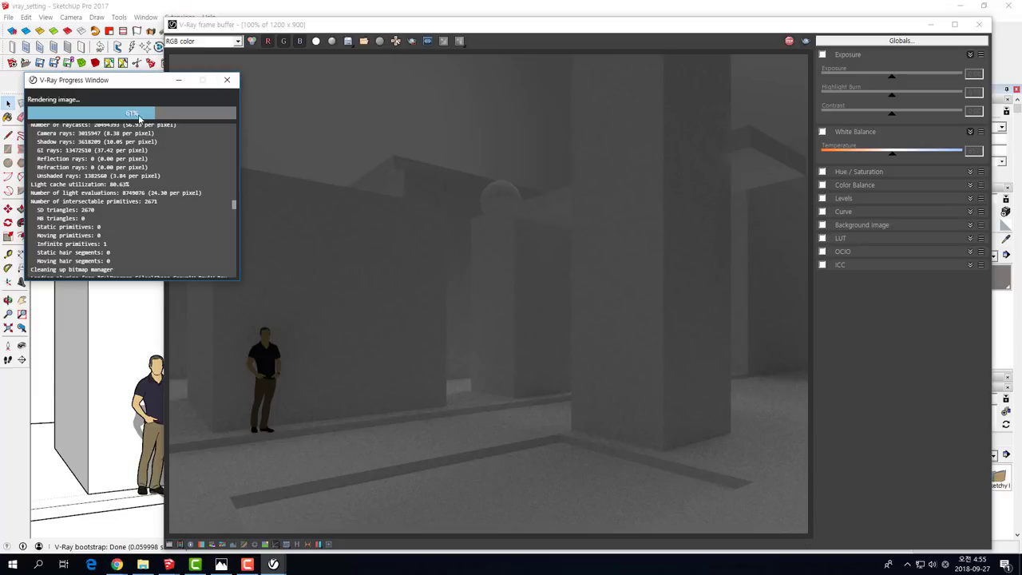
# Let the render finish to 100%, then open the saved untitled.png to check it.
pyautogui.moveTo(123, 79); pyautogui.dragTo(93, 36)
pyautogui.moveTo(318, 27); pyautogui.dragTo(307, 22)
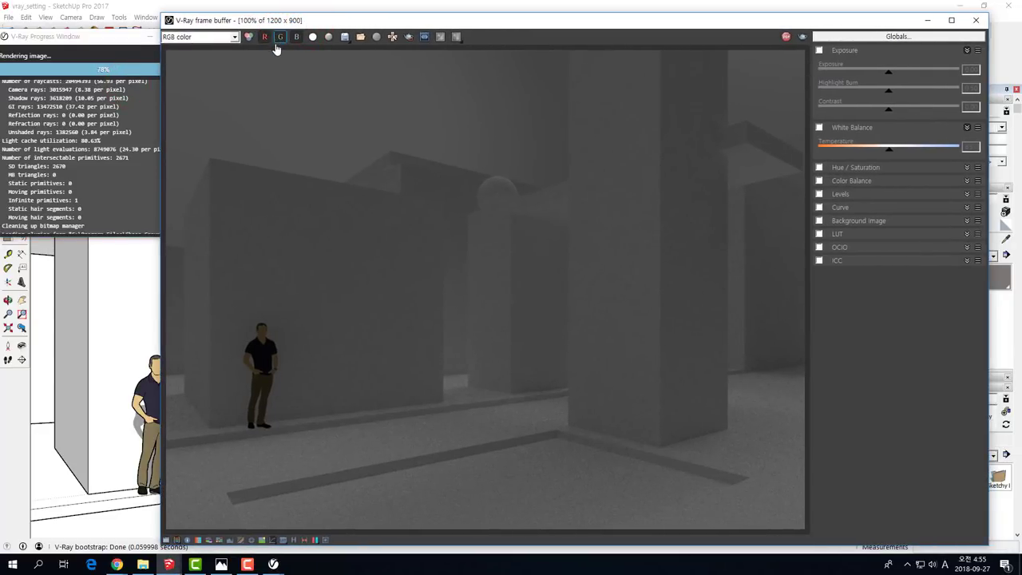
pyautogui.moveTo(63, 43); pyautogui.dragTo(116, 56)
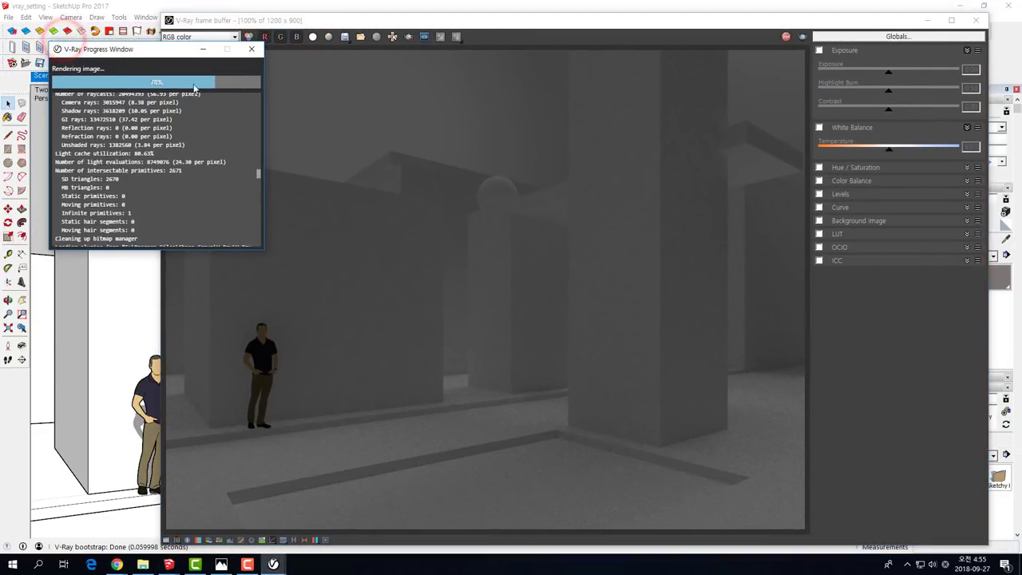
pyautogui.click(362, 148)
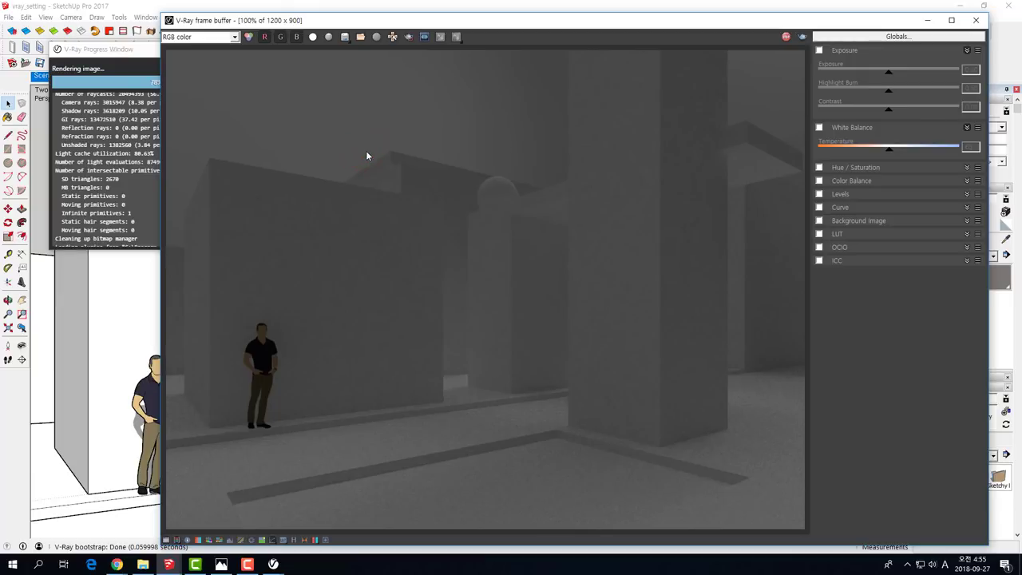
pyautogui.moveTo(373, 20); pyautogui.dragTo(397, 18)
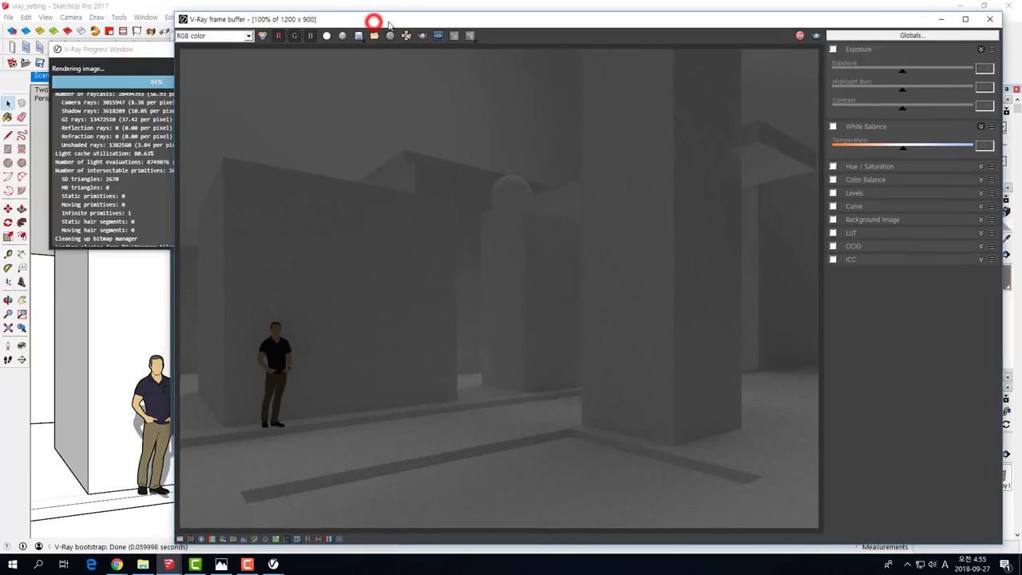
pyautogui.moveTo(135, 49); pyautogui.dragTo(109, 40)
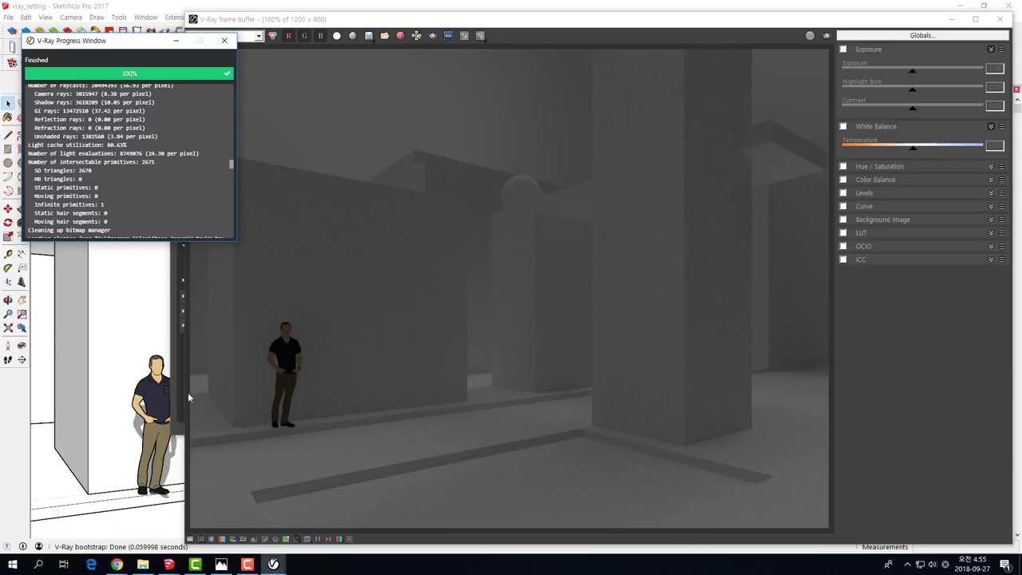
pyautogui.click(146, 565)
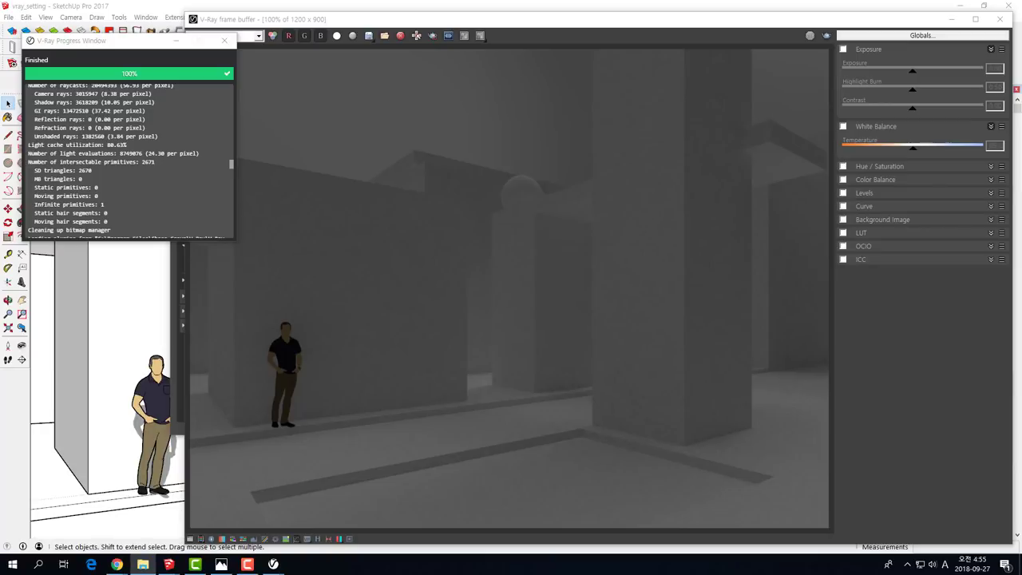
pyautogui.click(221, 564)
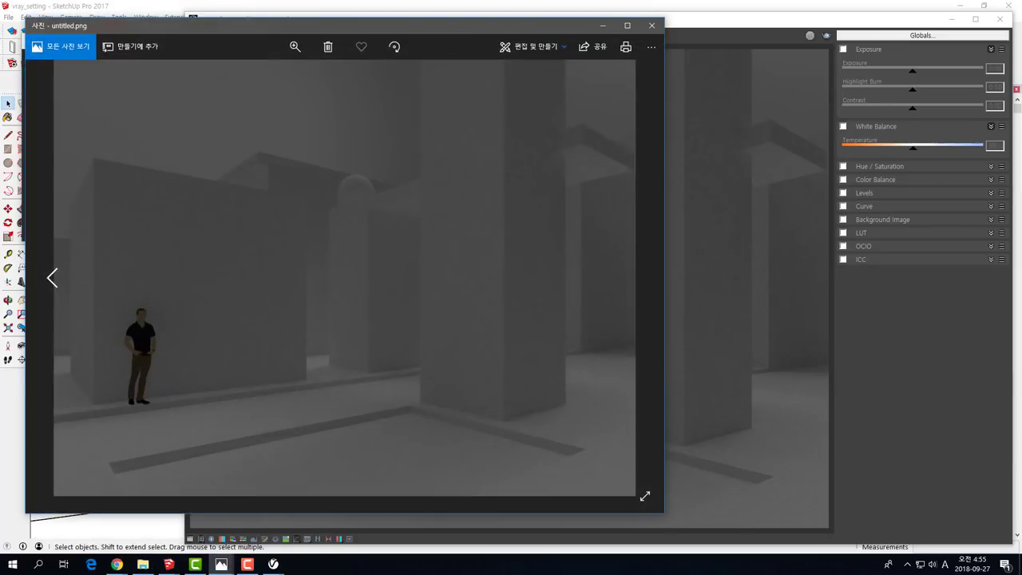
# Reopen untitled.png from the Downloads folder to check the saved render, then close it.
pyautogui.click(652, 26)
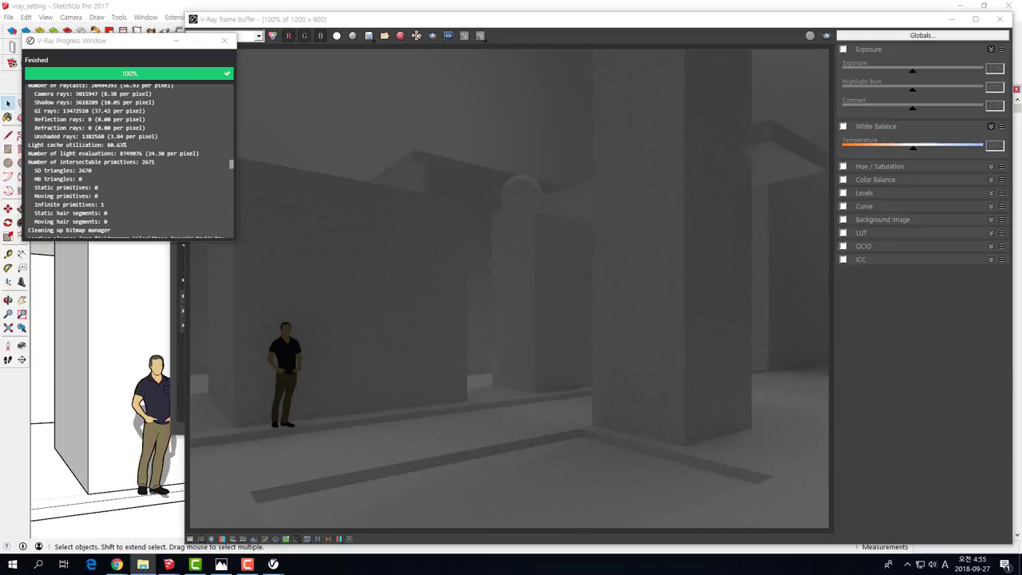
pyautogui.click(142, 563)
pyautogui.moveTo(181, 39); pyautogui.dragTo(294, 39)
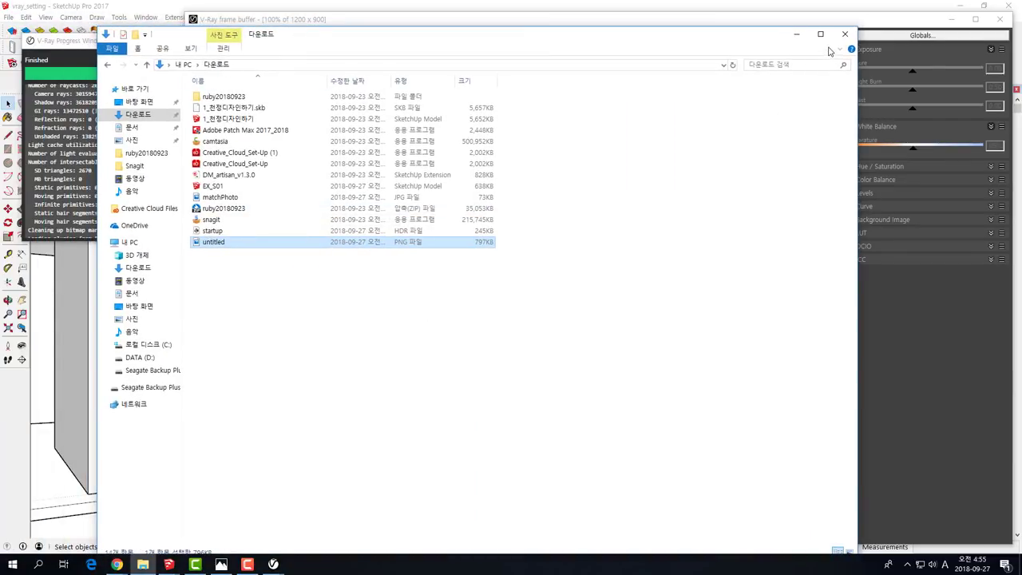
pyautogui.click(203, 243)
pyautogui.doubleClick(204, 243)
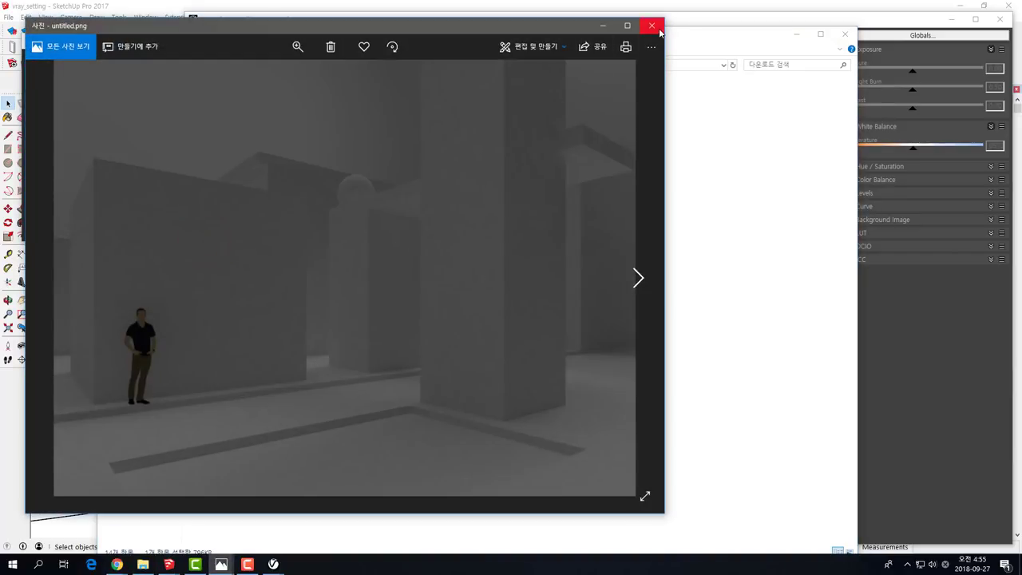
pyautogui.click(651, 25)
# Close the Downloads folder, the render progress window and the V-Ray frame buffer.
pyautogui.click(844, 33)
pyautogui.click(225, 40)
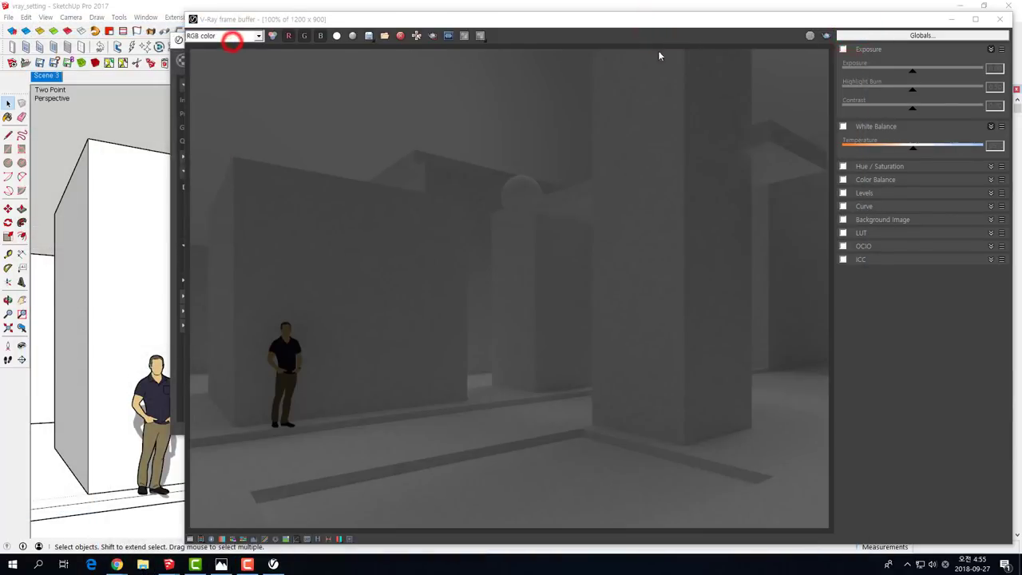
pyautogui.click(1000, 19)
# Switch off the Save Image toggle under Render Output, leaving the size at 1200 × 900.
pyautogui.moveTo(332, 43); pyautogui.dragTo(205, 54)
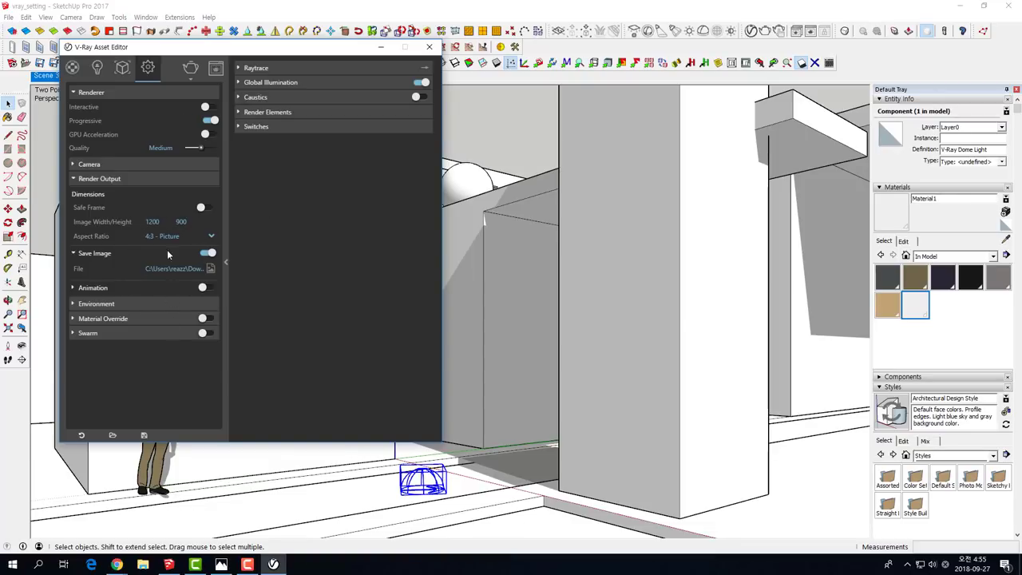
pyautogui.click(208, 254)
pyautogui.click(72, 289)
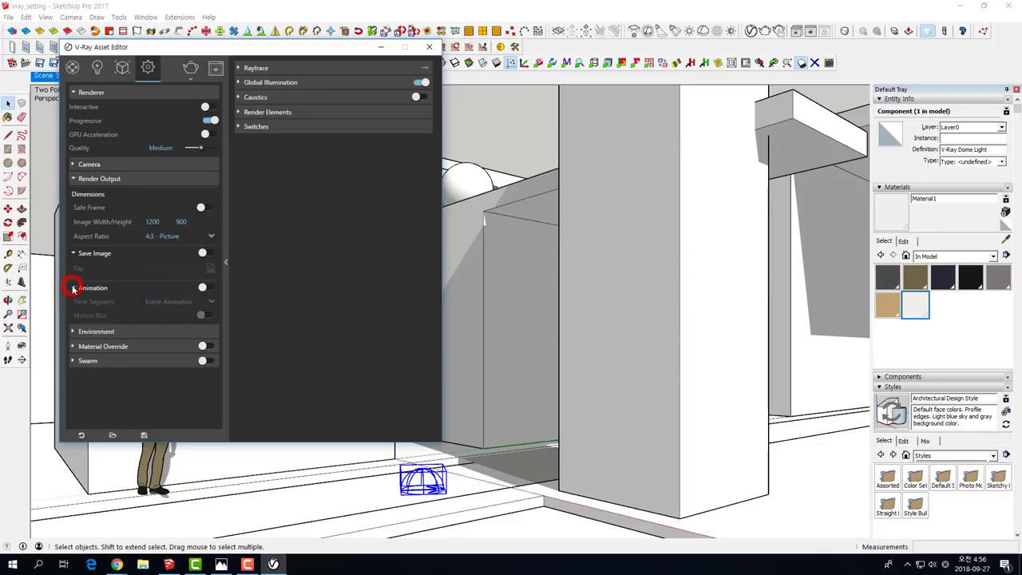
pyautogui.click(72, 289)
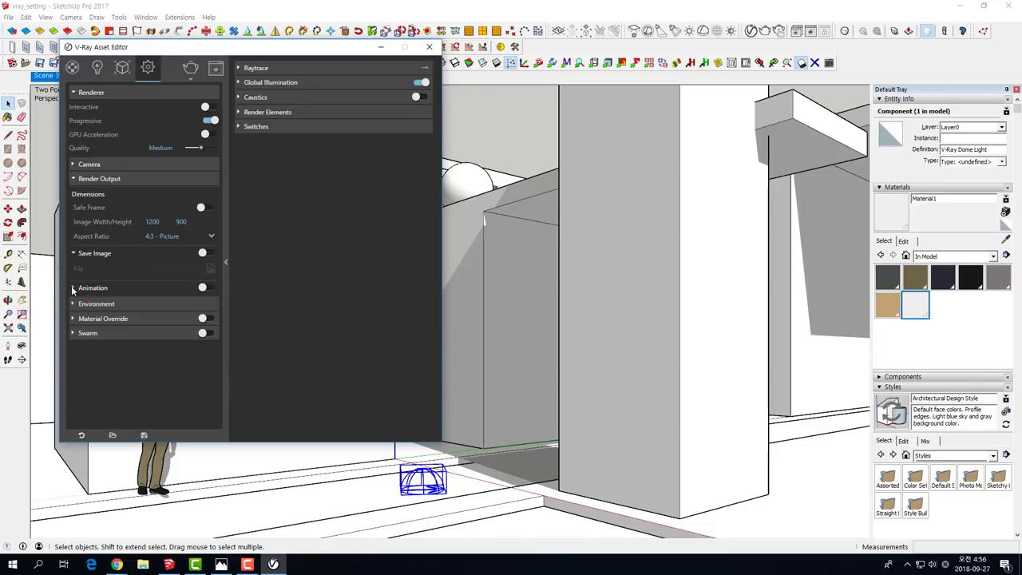
pyautogui.moveTo(124, 46); pyautogui.dragTo(111, 33)
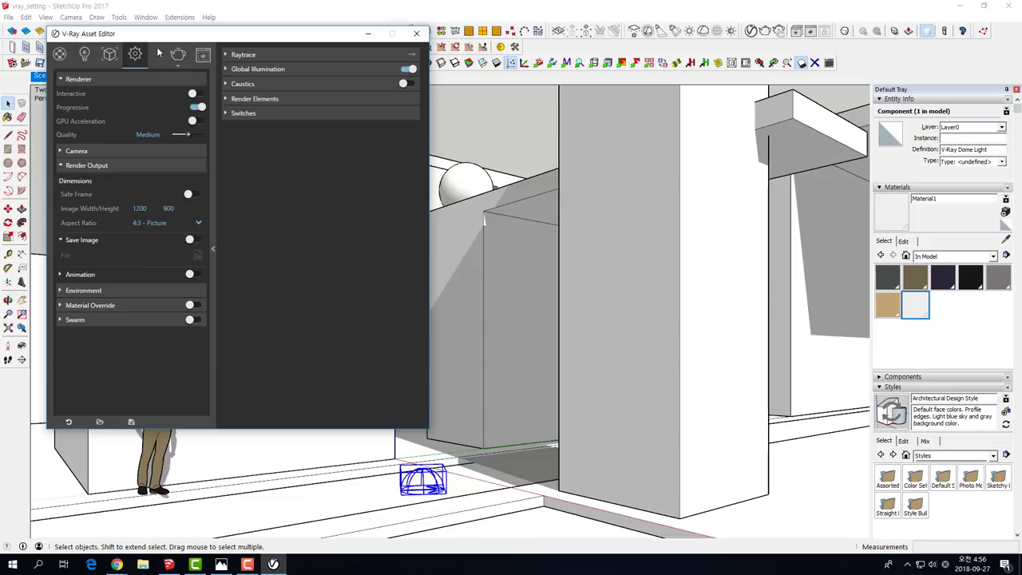
pyautogui.click(204, 55)
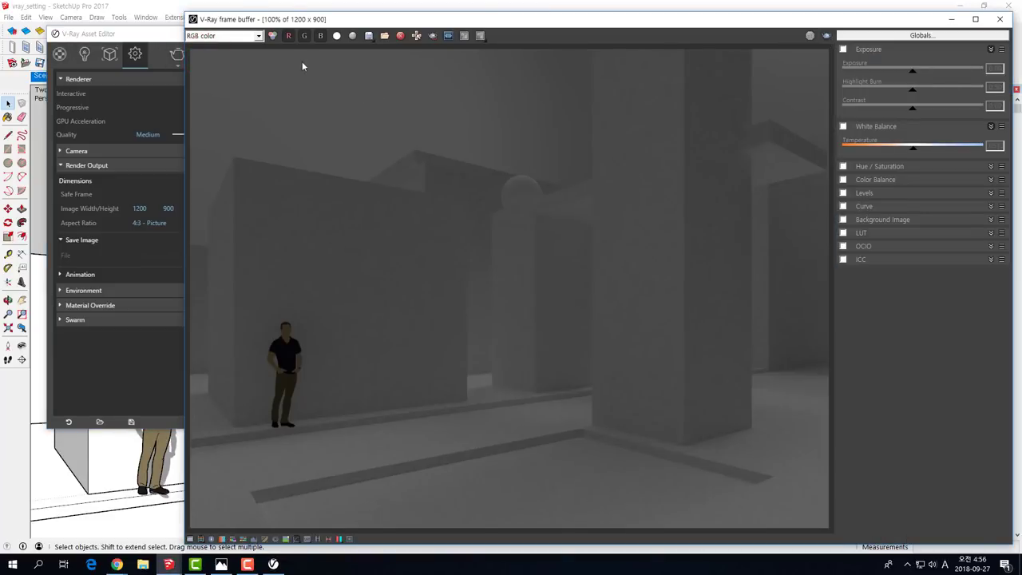
pyautogui.click(369, 36)
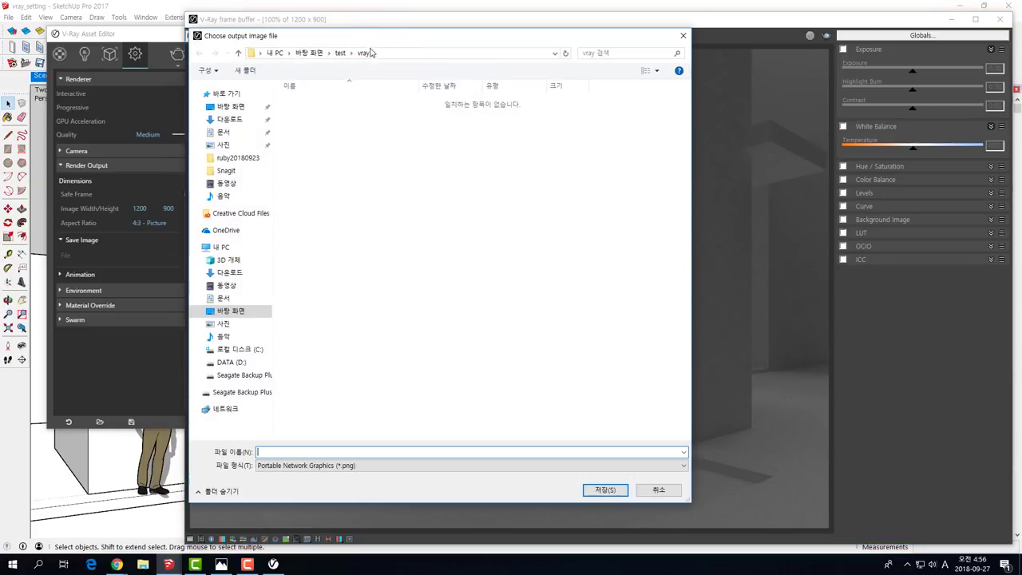
pyautogui.click(340, 465)
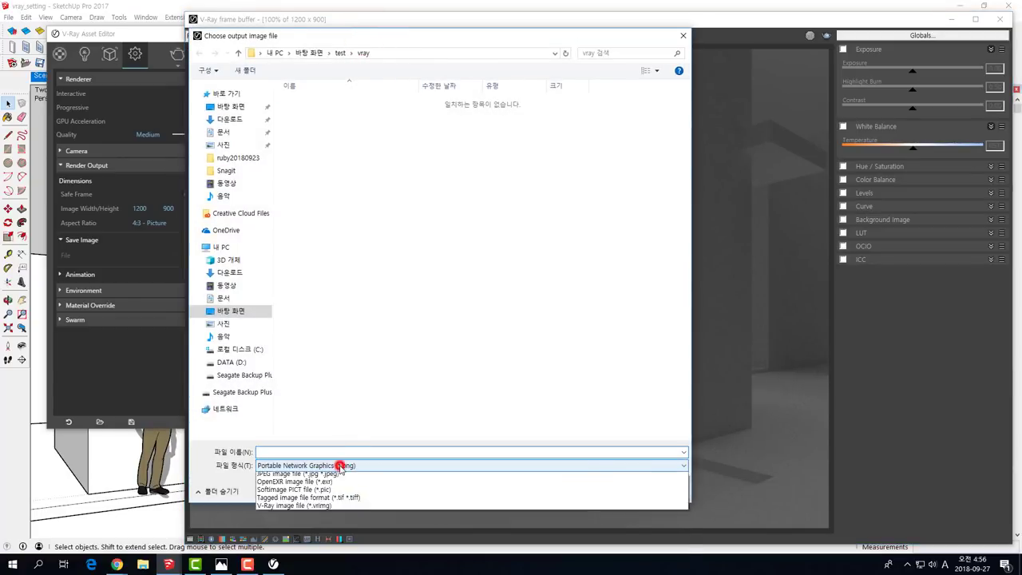
pyautogui.click(341, 474)
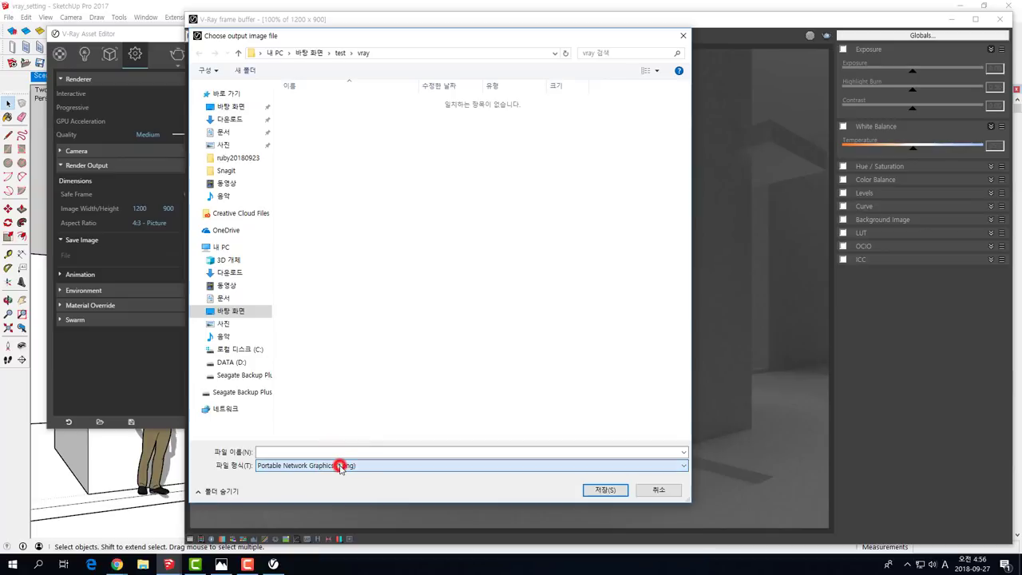
pyautogui.click(657, 490)
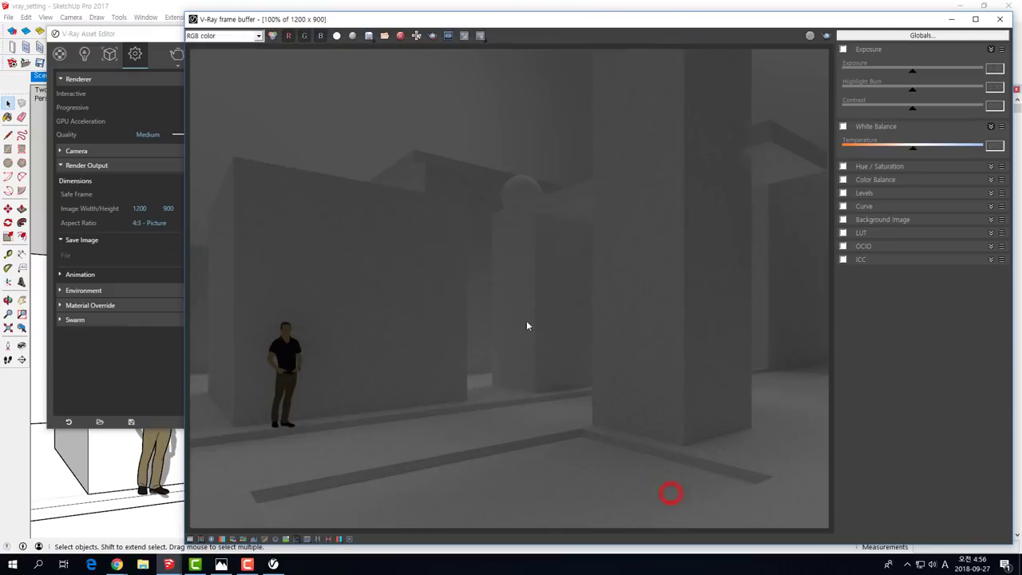
pyautogui.click(336, 36)
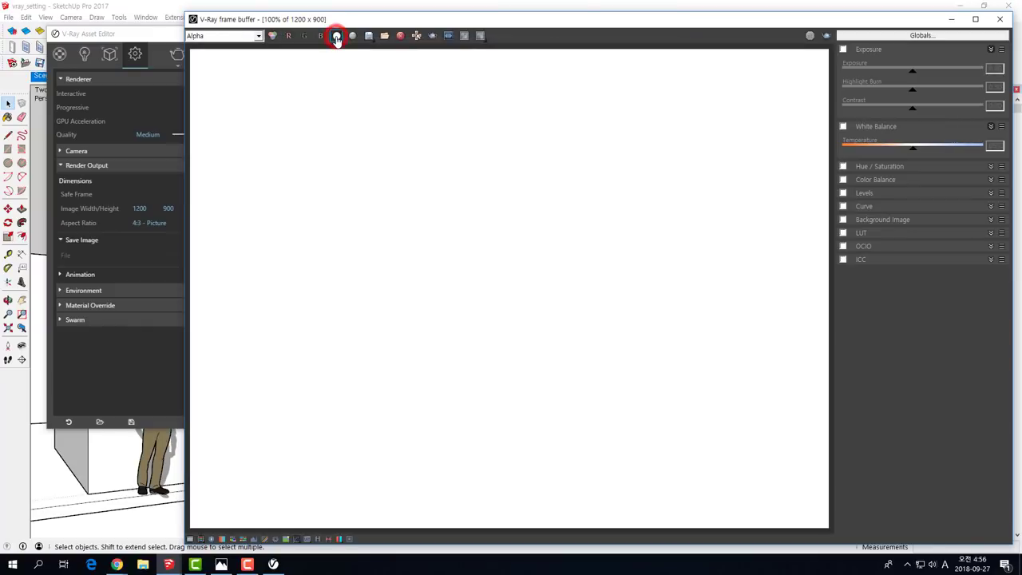
pyautogui.click(336, 38)
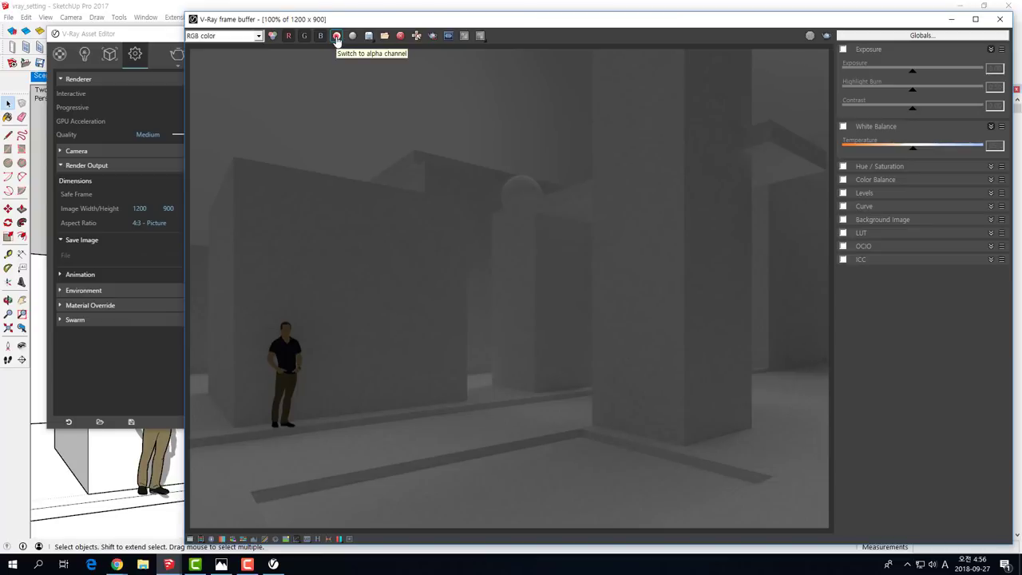
pyautogui.click(336, 37)
pyautogui.click(336, 38)
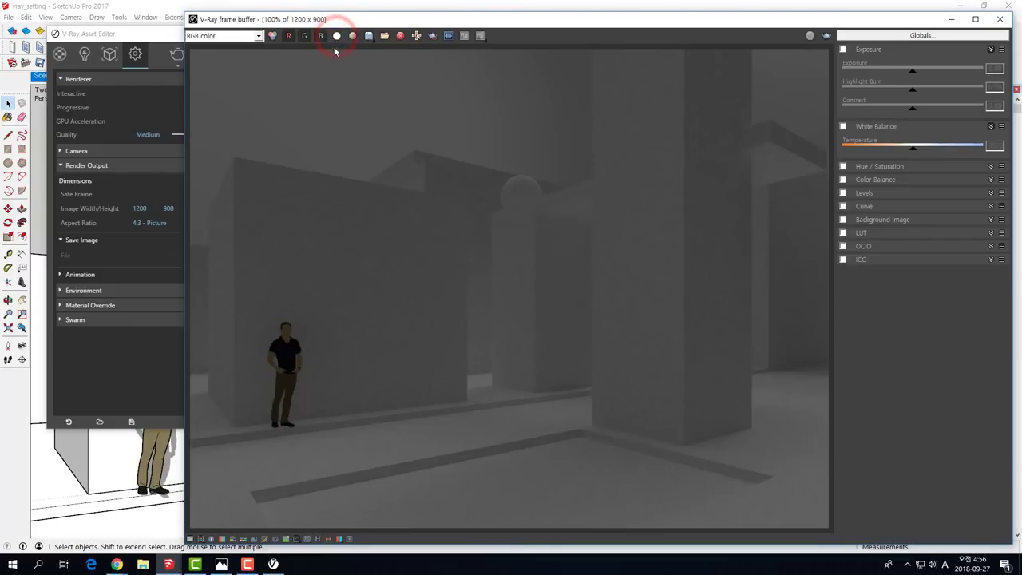
pyautogui.click(952, 18)
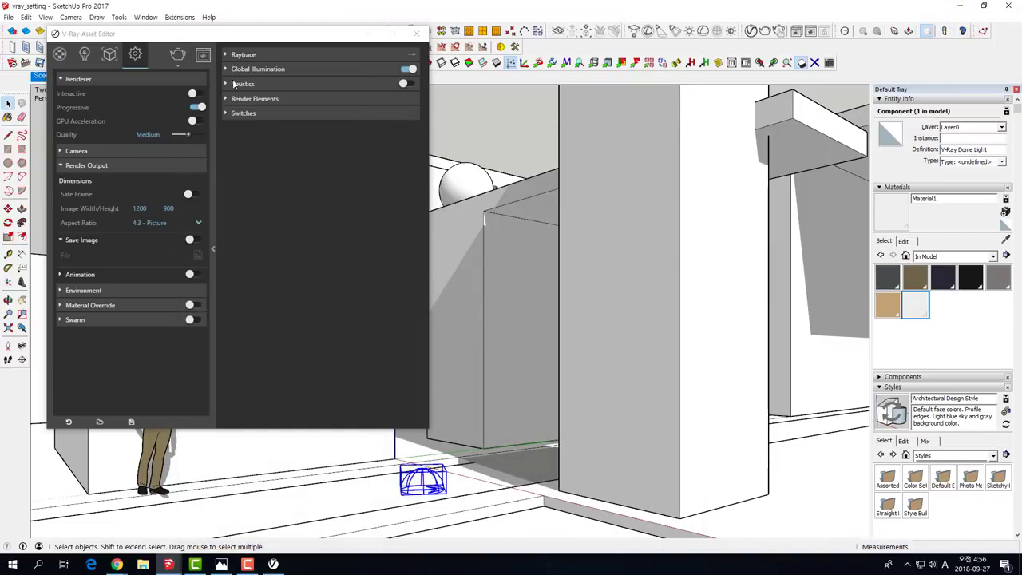
# Uncheck Affect Alpha on the V-Ray Dome Light and select the Image Width value.
pyautogui.click(84, 53)
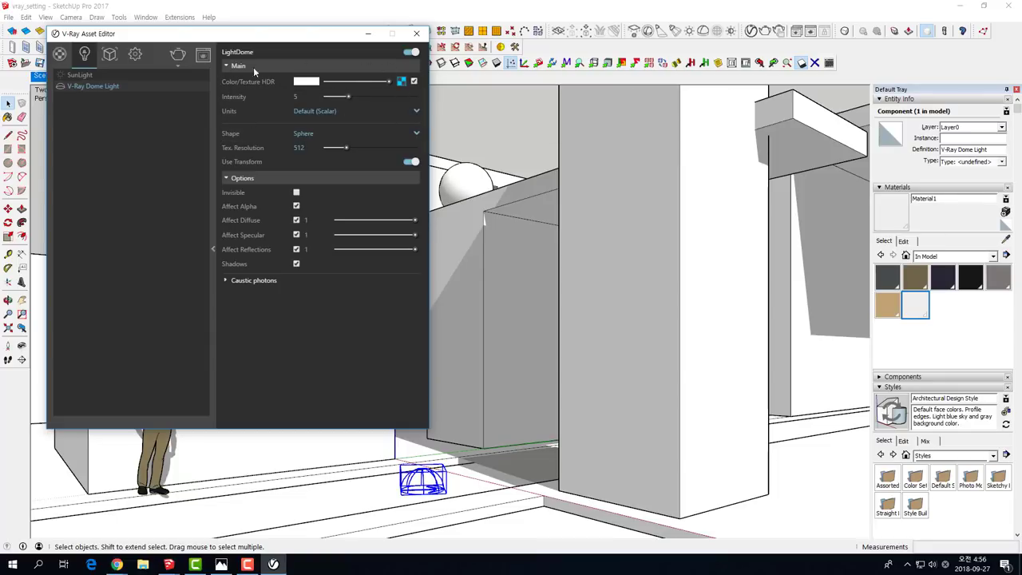
pyautogui.click(296, 206)
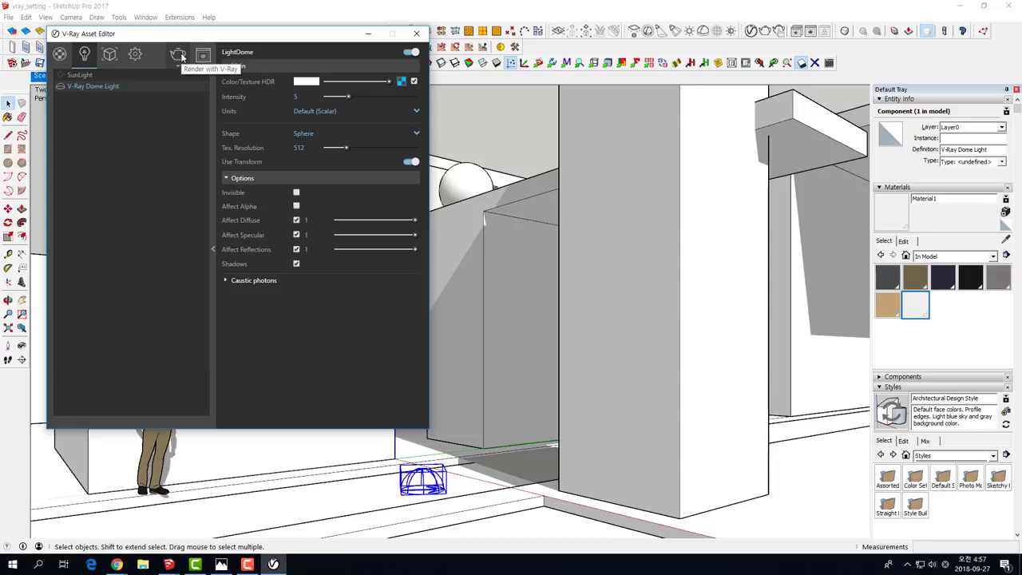
pyautogui.click(135, 54)
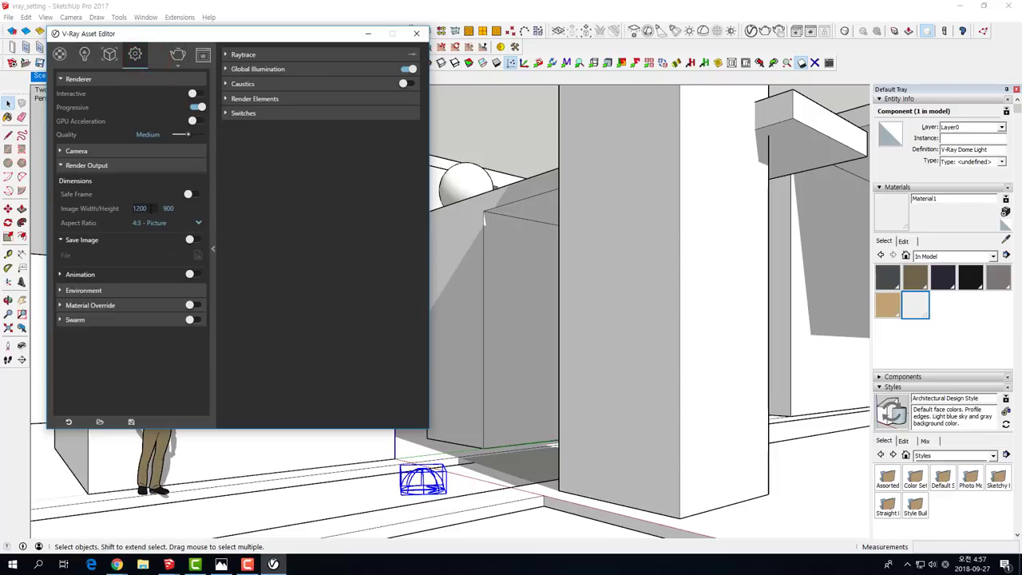
pyautogui.doubleClick(140, 208)
# Set the image width to 500 (500 × 375) and start a new V-Ray render.
pyautogui.write('500')
pyautogui.click(177, 54)
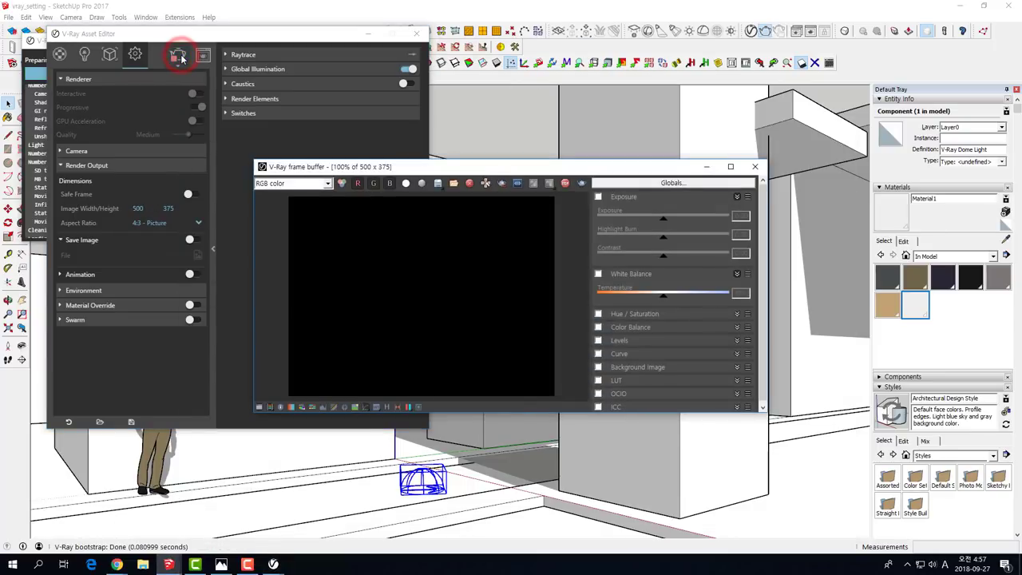
pyautogui.moveTo(330, 158)
pyautogui.mouseDown()
pyautogui.moveTo(300, 91)
pyautogui.moveTo(474, 76)
pyautogui.mouseUp()
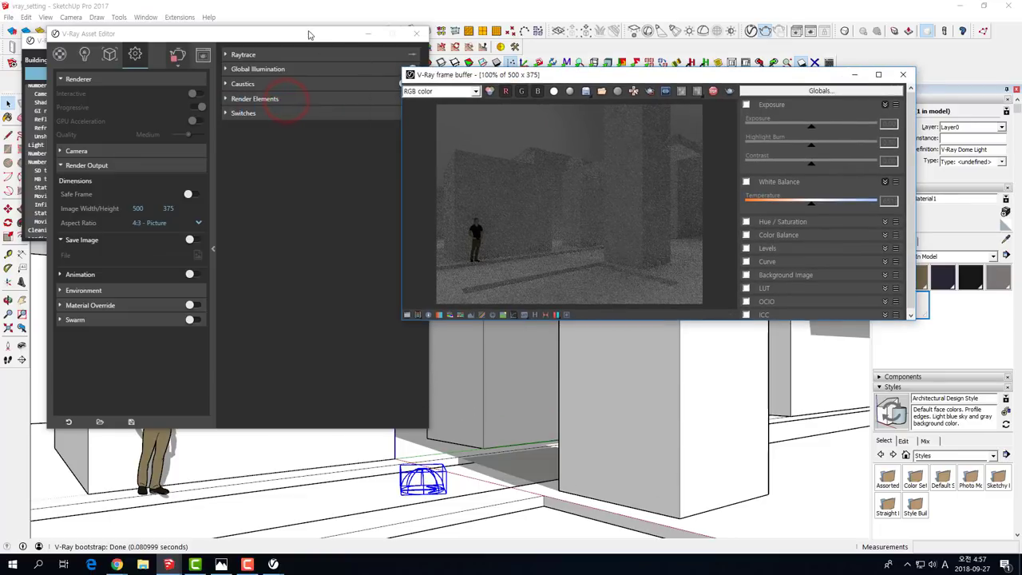
pyautogui.moveTo(309, 40); pyautogui.dragTo(275, 34)
pyautogui.moveTo(424, 74); pyautogui.dragTo(424, 51)
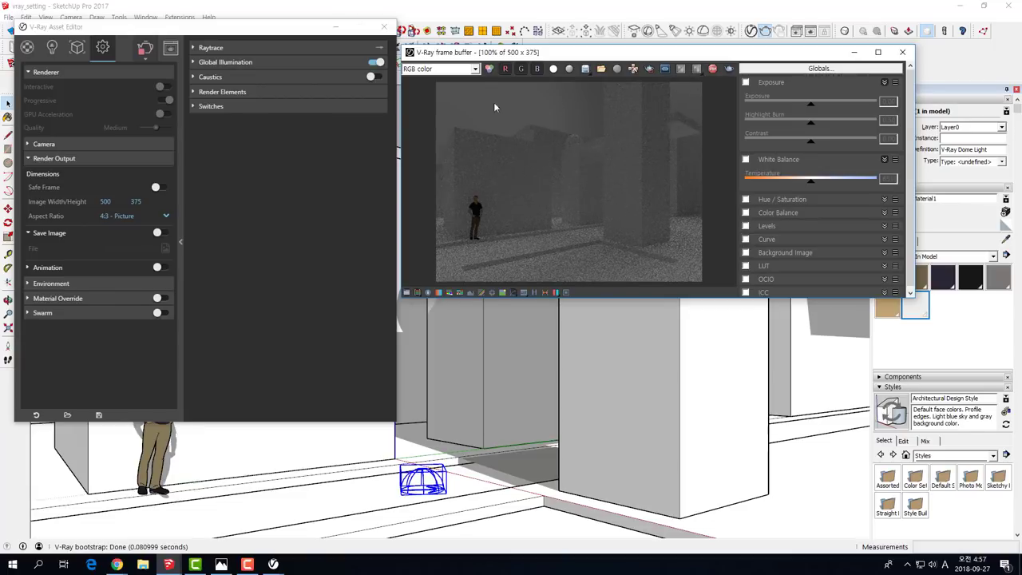
pyautogui.click(273, 564)
pyautogui.click(301, 543)
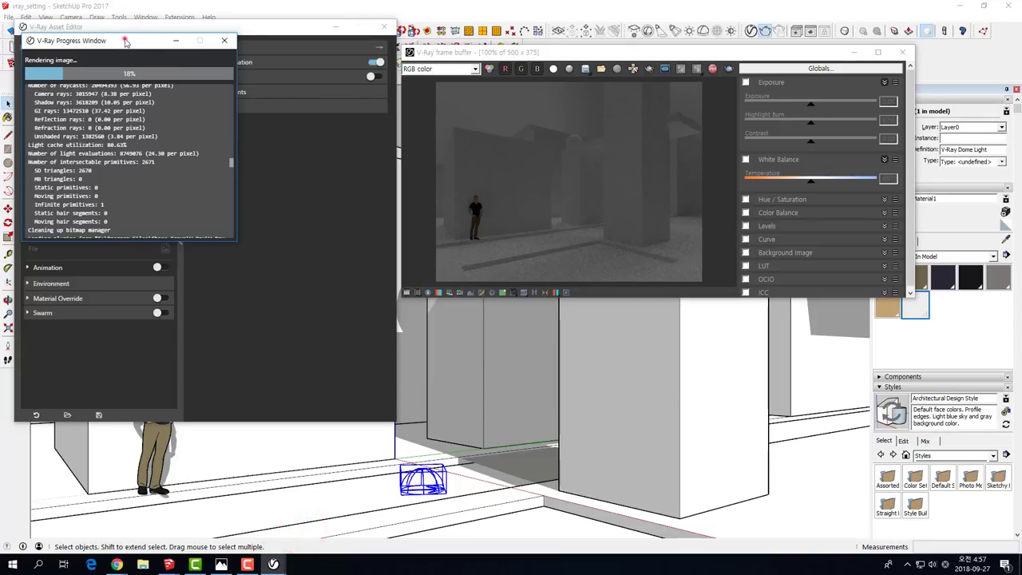
pyautogui.moveTo(126, 38); pyautogui.dragTo(372, 294)
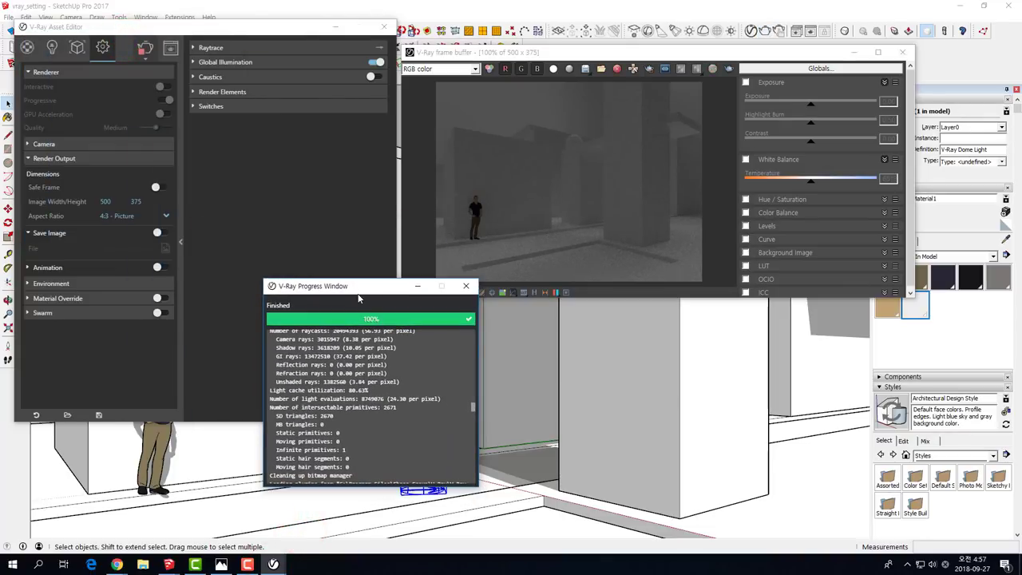
# Check the alpha channel showing the sky as black, then return to RGB colour.
pyautogui.click(552, 69)
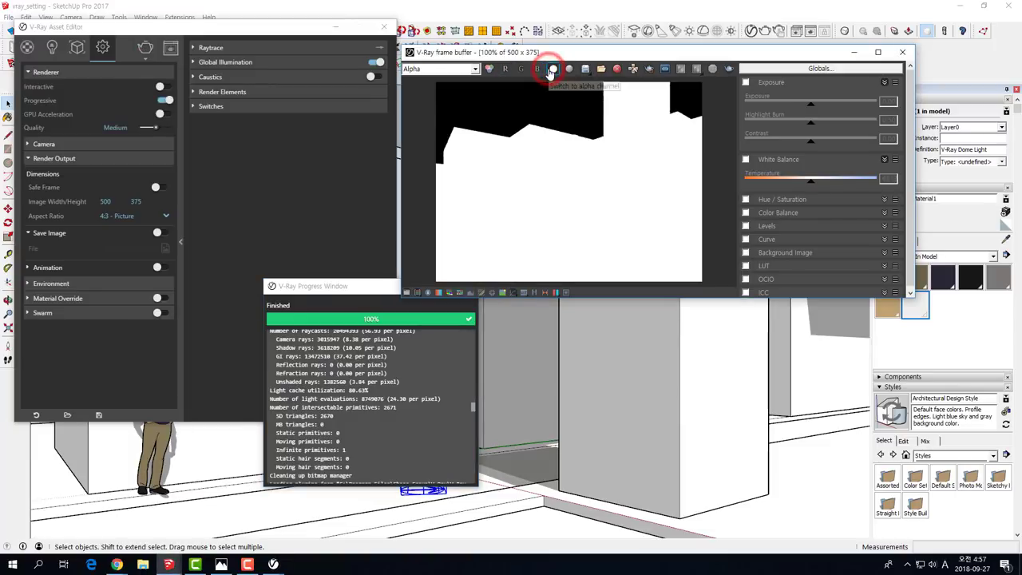
pyautogui.click(552, 70)
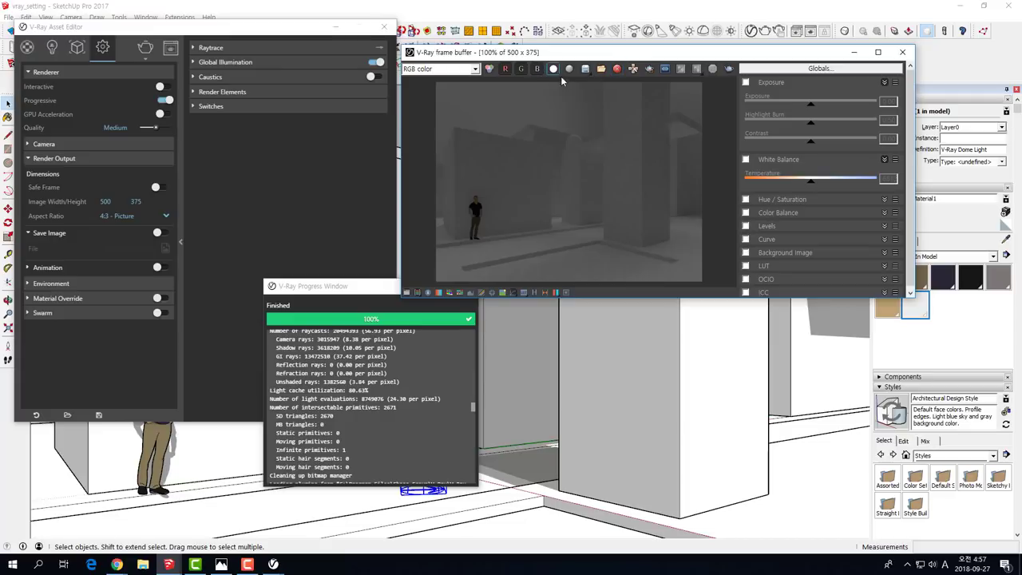
pyautogui.moveTo(553, 52); pyautogui.dragTo(506, 46)
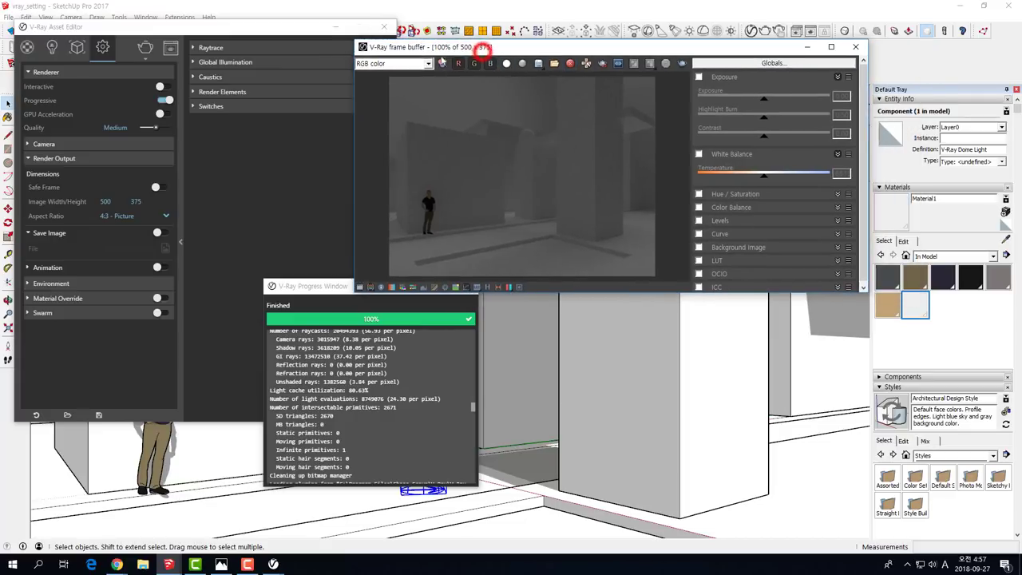
# Save the 500 × 375 render as 123.jpg (JPEG) in Downloads and open that folder.
pyautogui.click(538, 63)
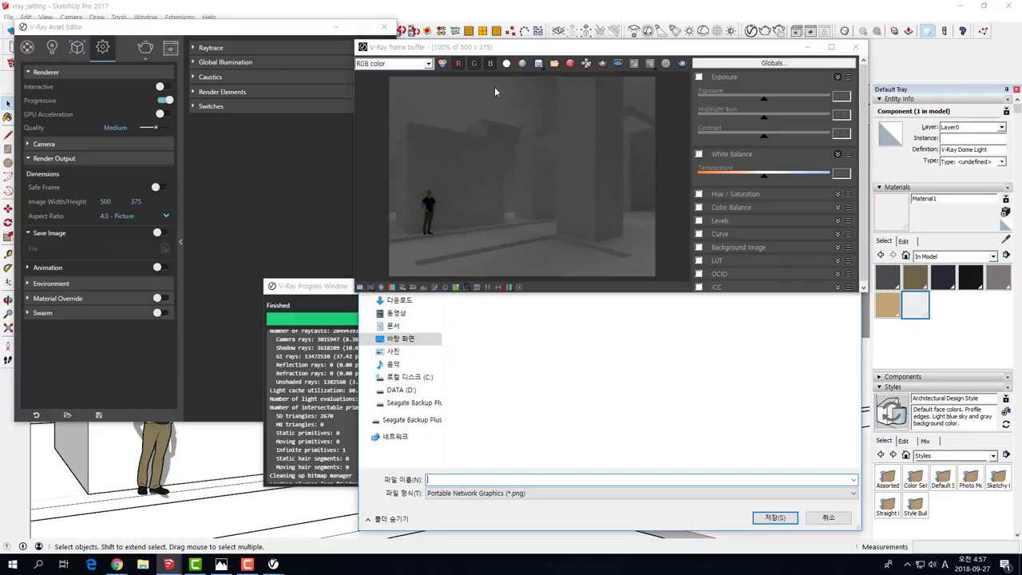
pyautogui.click(558, 355)
pyautogui.click(506, 47)
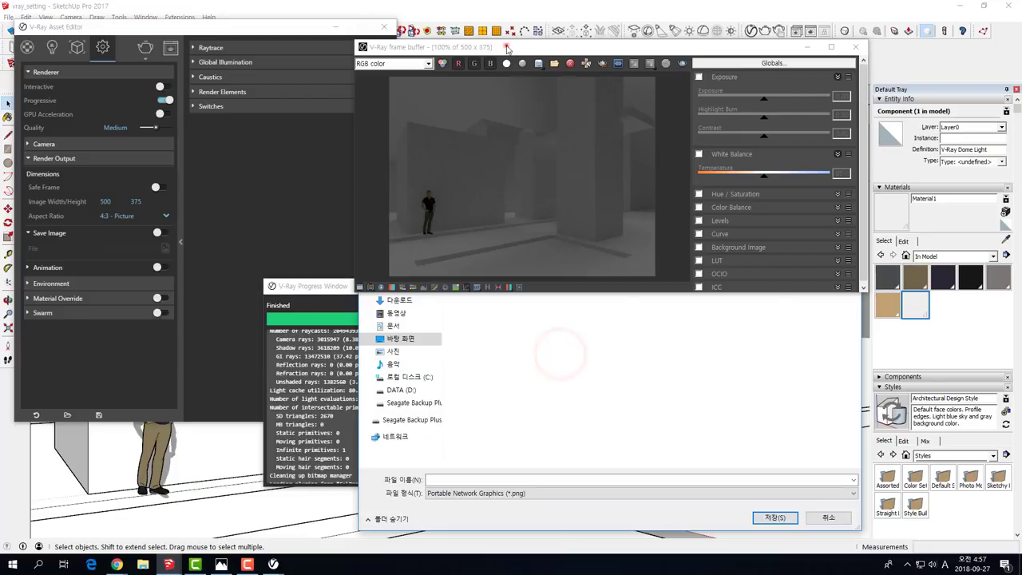
pyautogui.moveTo(537, 64); pyautogui.dragTo(400, 41)
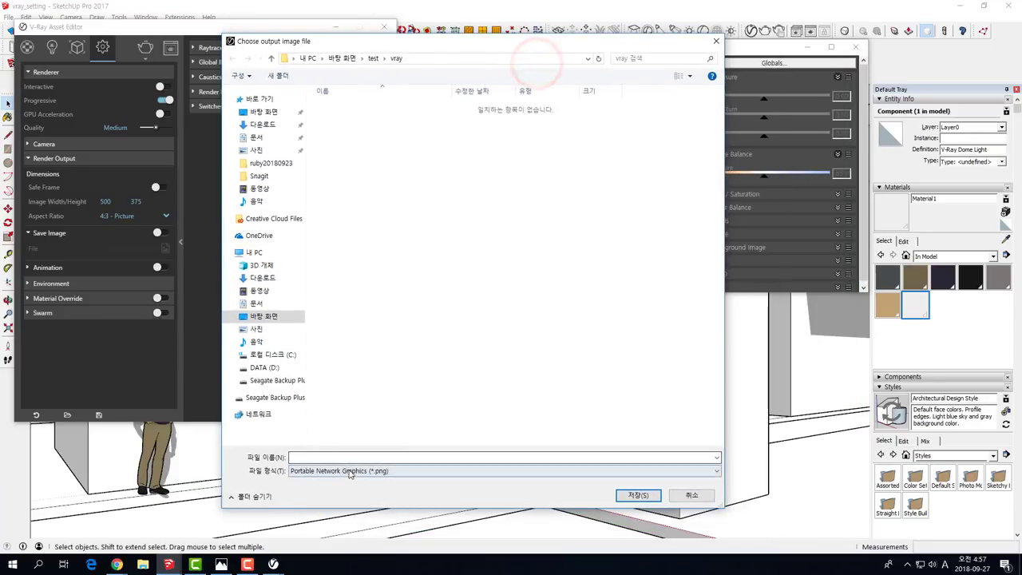
pyautogui.click(349, 470)
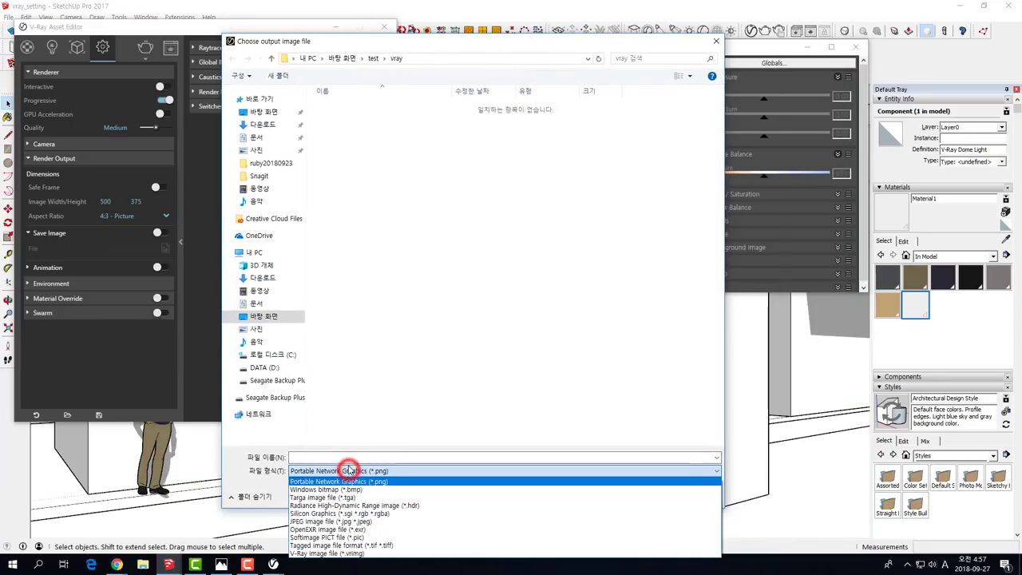
pyautogui.click(343, 521)
pyautogui.click(334, 457)
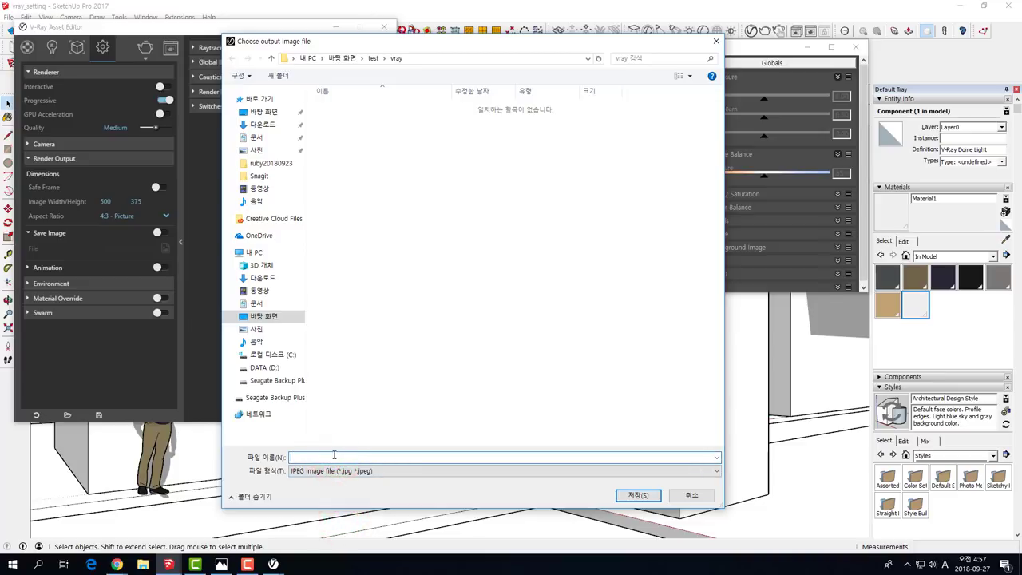
pyautogui.write('123')
pyautogui.click(262, 125)
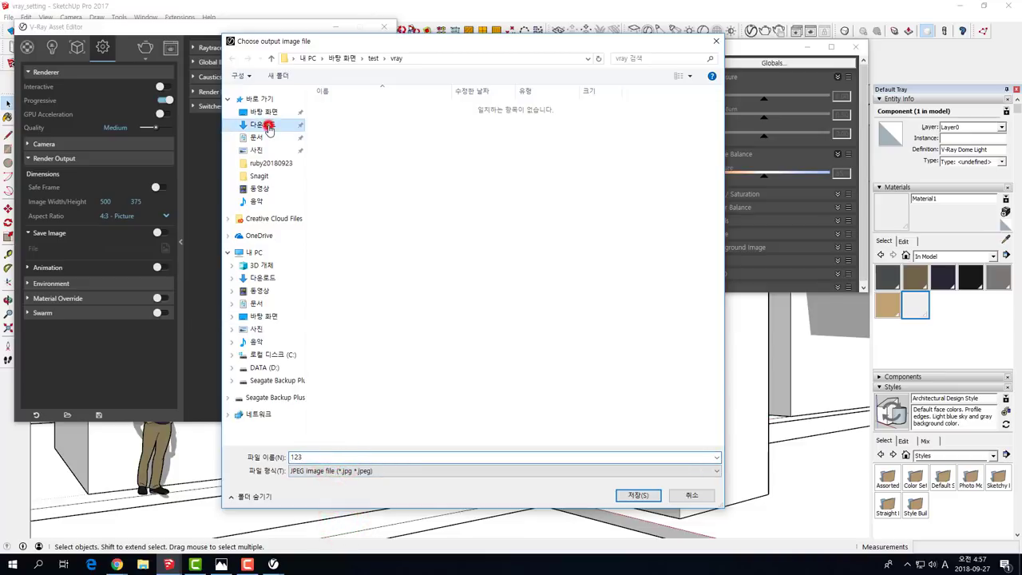
pyautogui.click(634, 494)
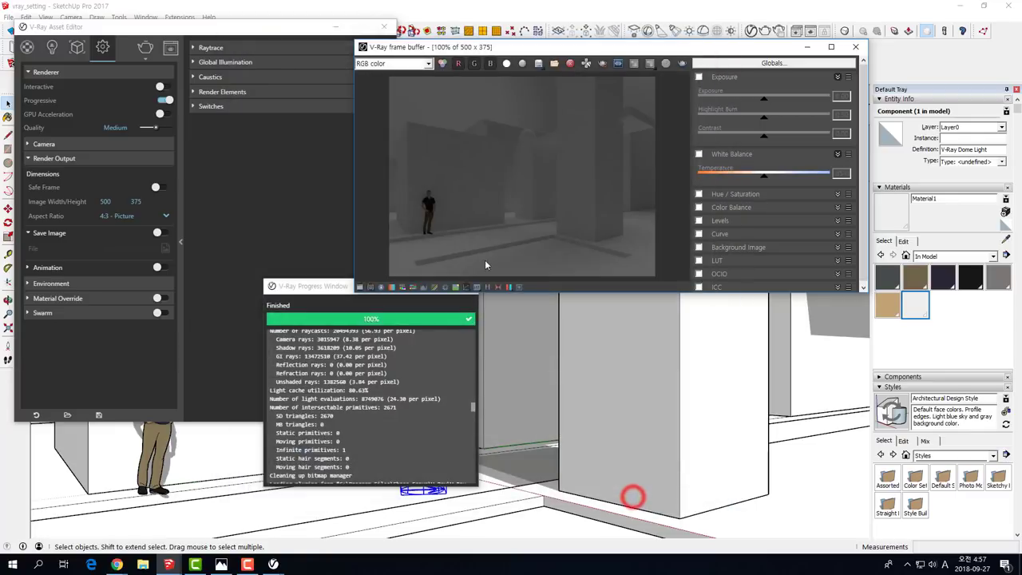
pyautogui.click(143, 565)
pyautogui.click(138, 104)
# View untitled.png and 123.jpg in Photos, then close the viewers and the Downloads folder.
pyautogui.doubleClick(220, 244)
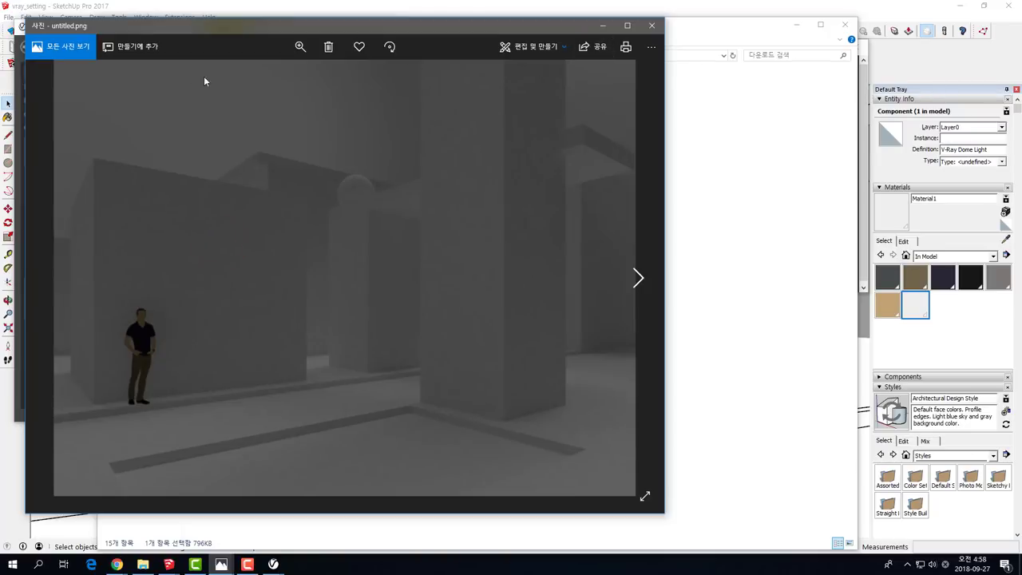
pyautogui.click(651, 25)
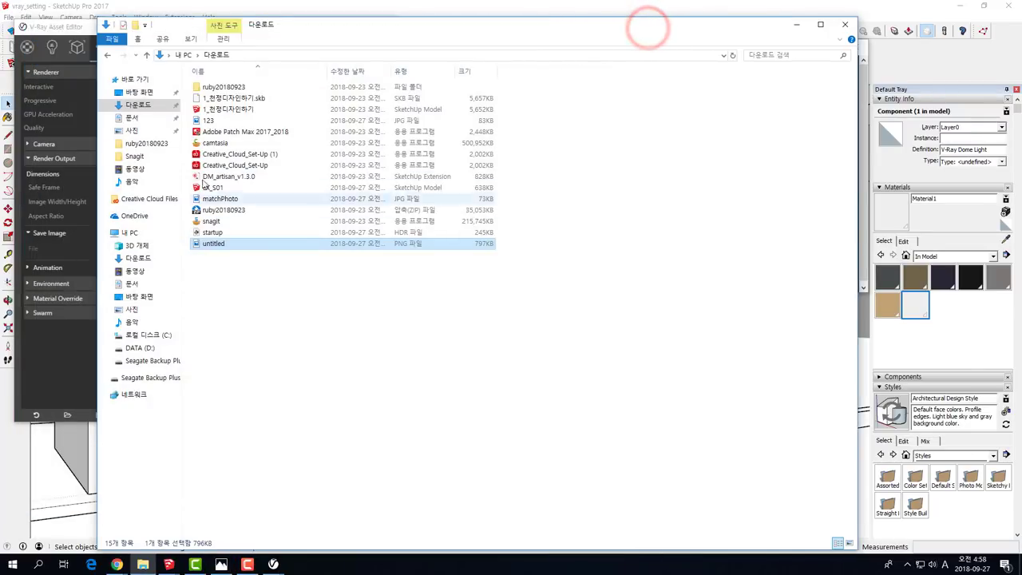
pyautogui.doubleClick(210, 120)
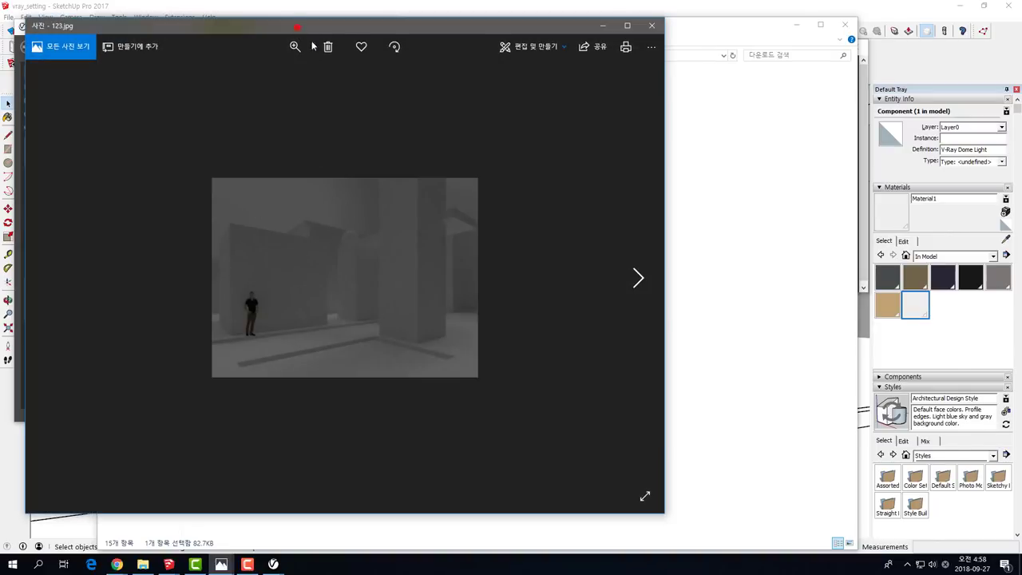
pyautogui.click(281, 27)
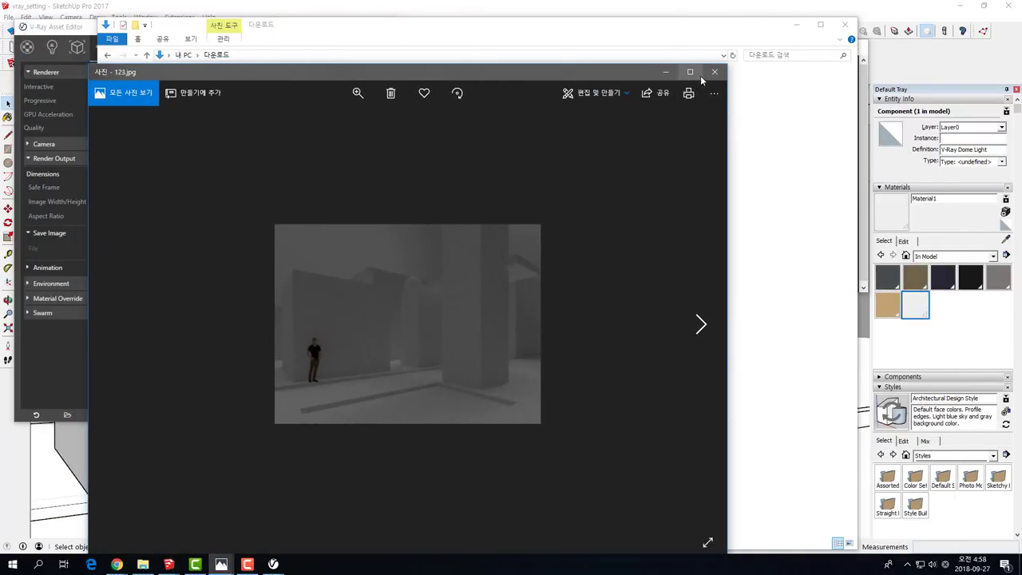
pyautogui.click(714, 72)
pyautogui.click(363, 310)
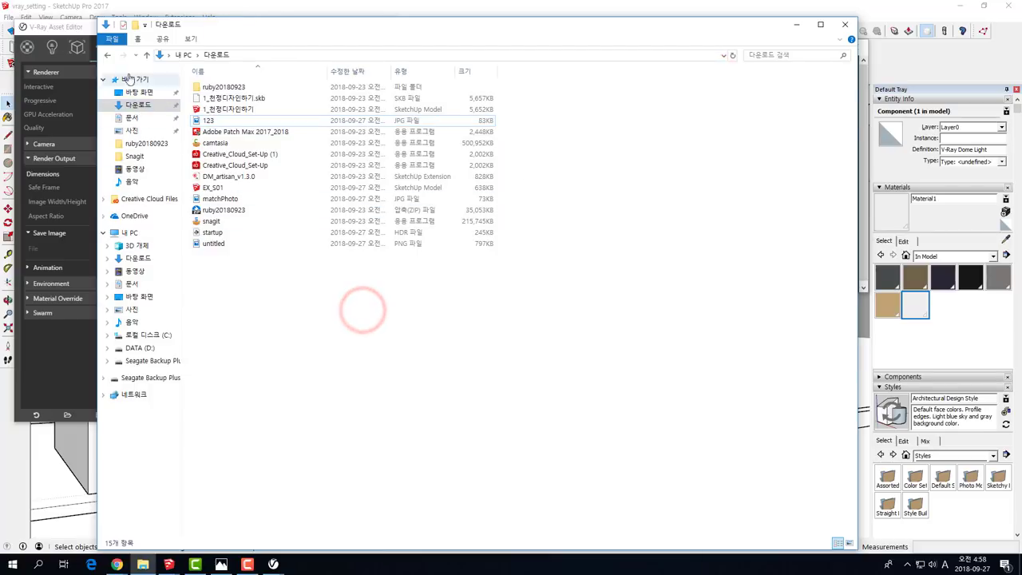
pyautogui.click(248, 564)
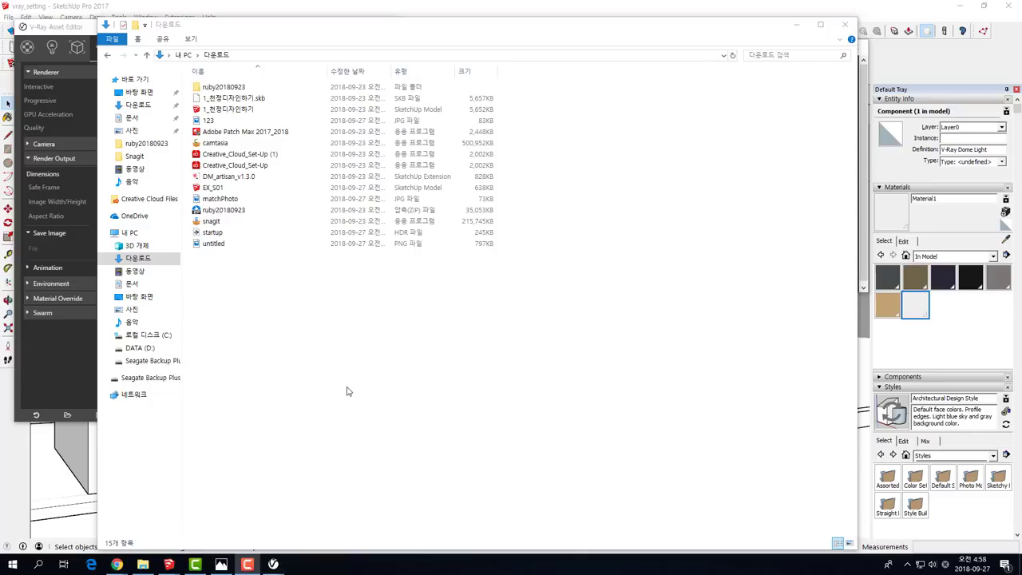
pyautogui.click(844, 28)
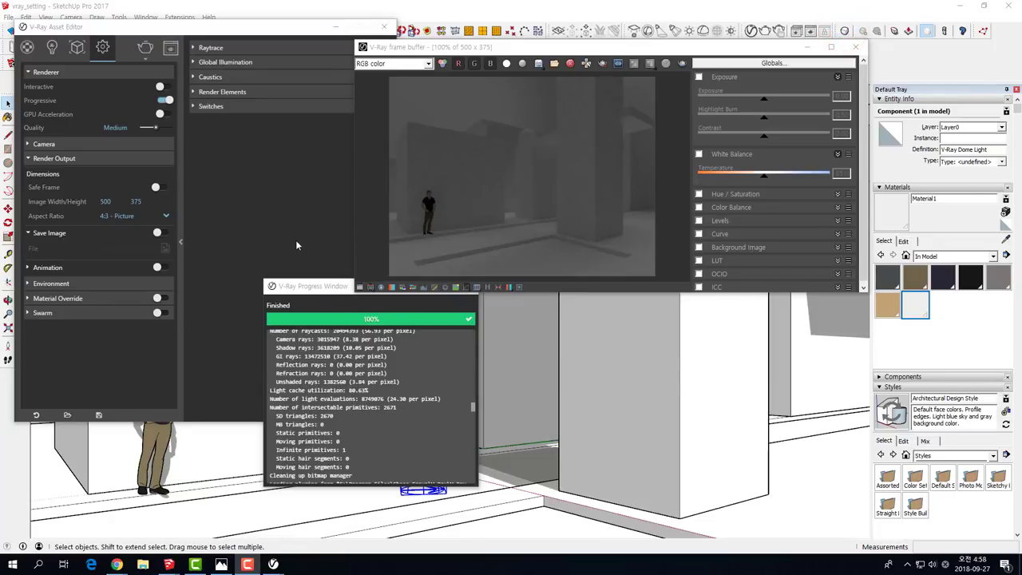
# Save the 500 × 375 frame-buffer render as untitled12.png in Downloads.
pyautogui.click(523, 64)
pyautogui.click(504, 208)
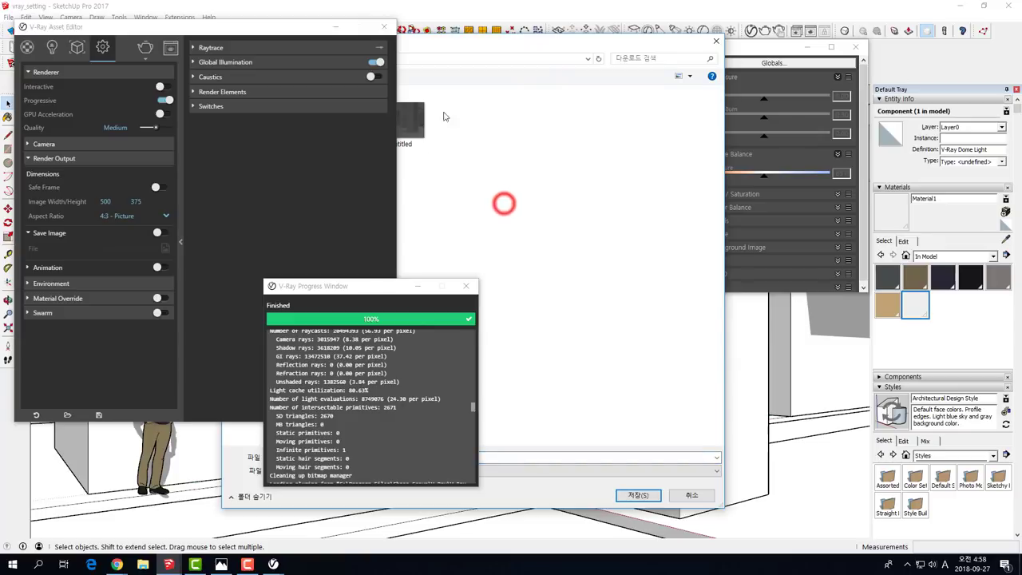
pyautogui.click(441, 40)
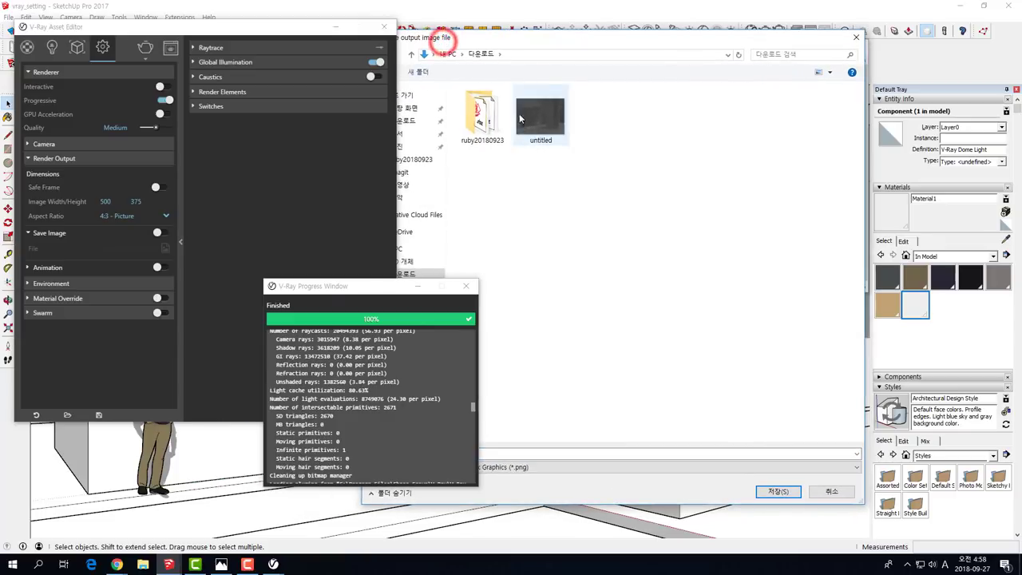
pyautogui.click(466, 286)
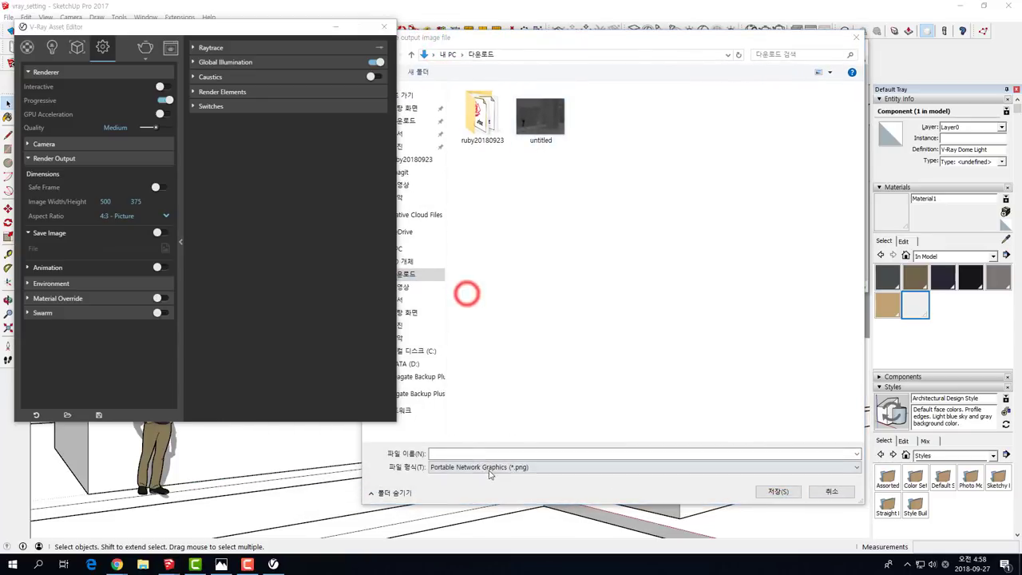
pyautogui.click(535, 132)
pyautogui.click(467, 452)
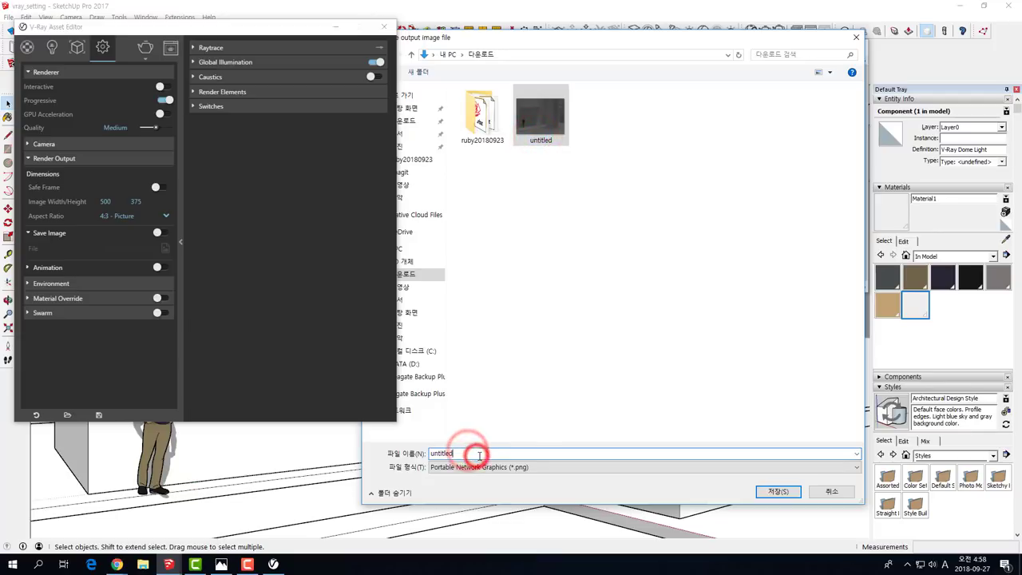
pyautogui.write('12')
pyautogui.click(757, 491)
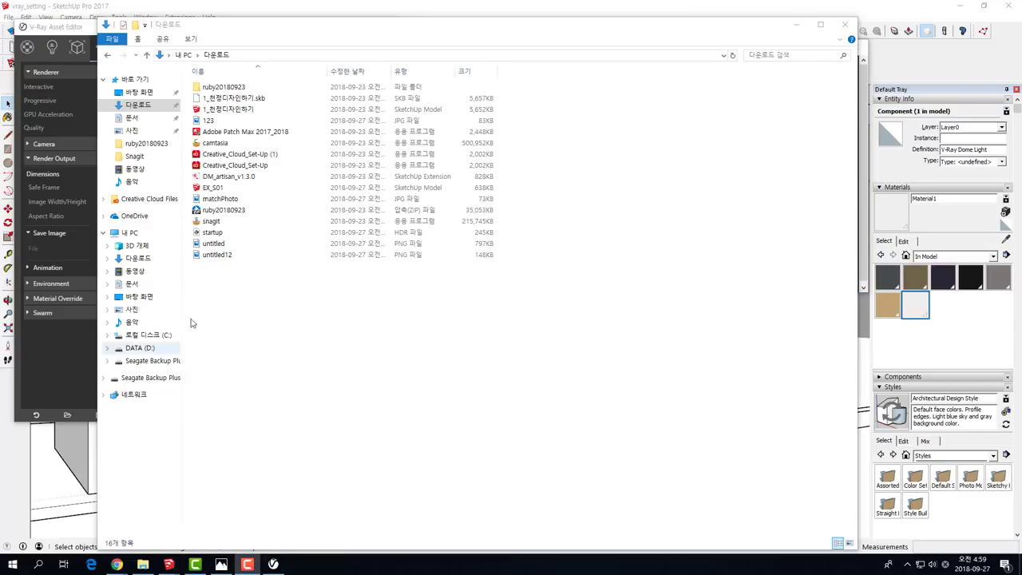
# Open untitled12.png, flip to untitled.png and back to compare, then close Photos.
pyautogui.doubleClick(224, 257)
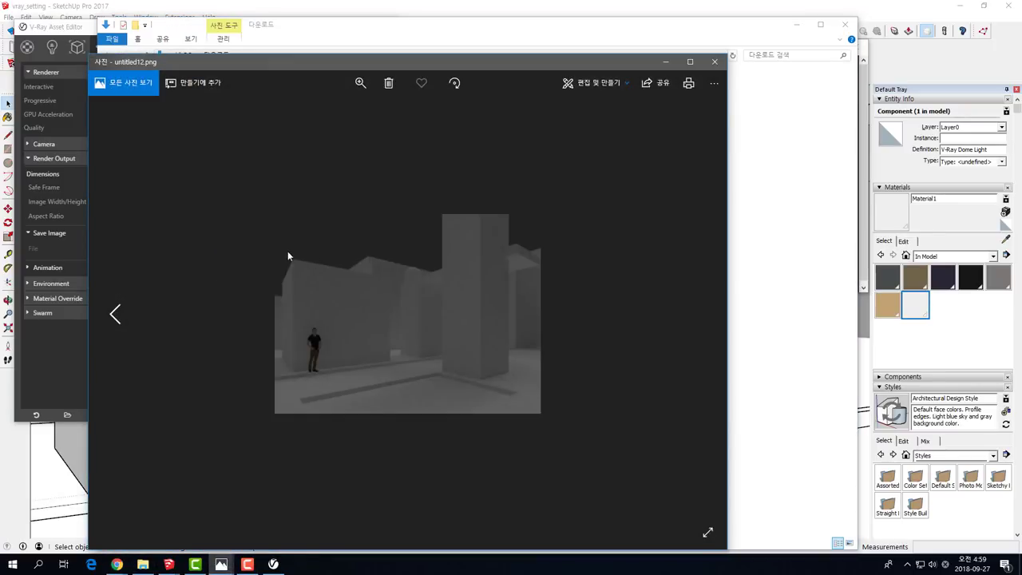
pyautogui.click(114, 319)
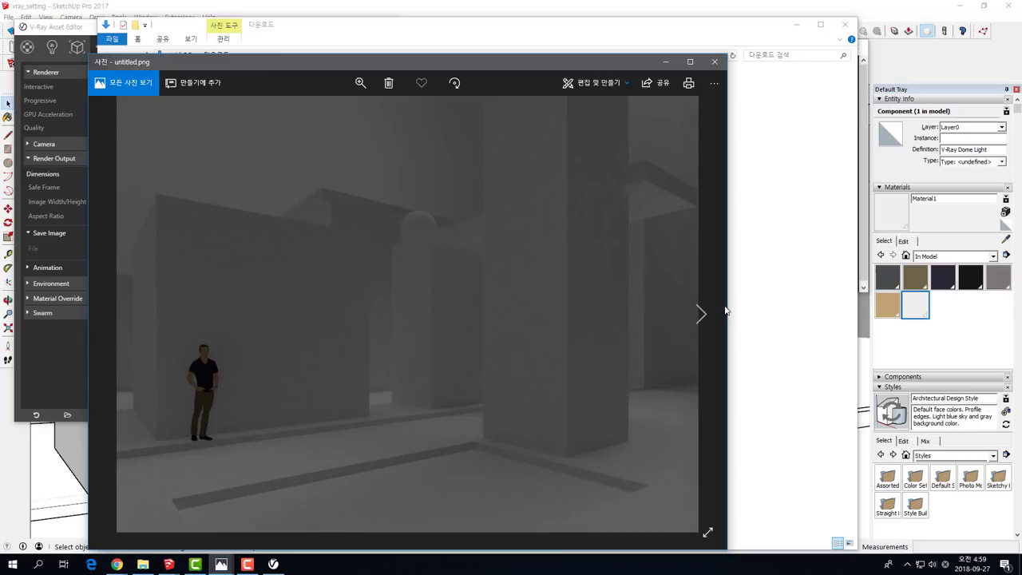
pyautogui.click(702, 313)
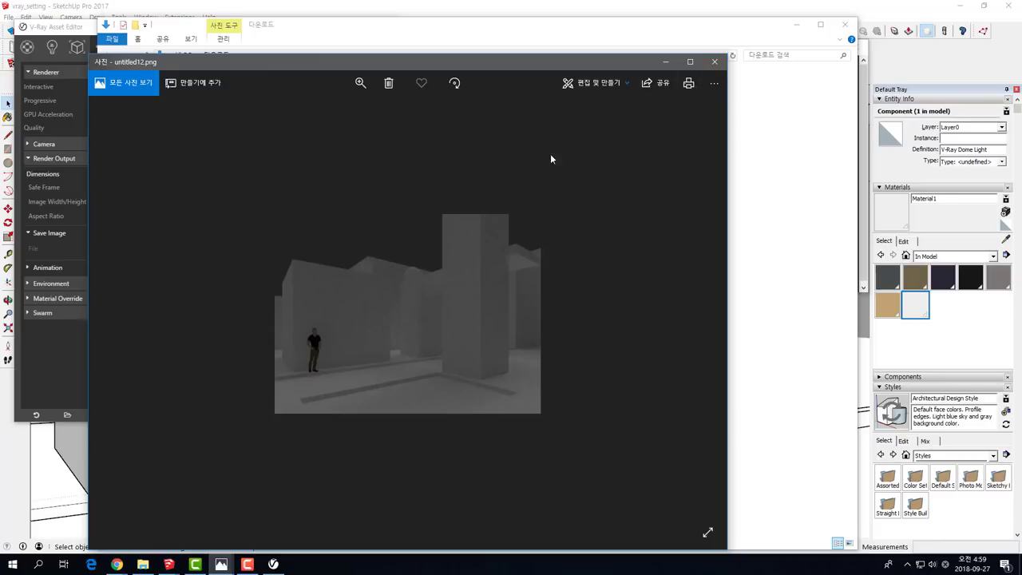
pyautogui.click(706, 62)
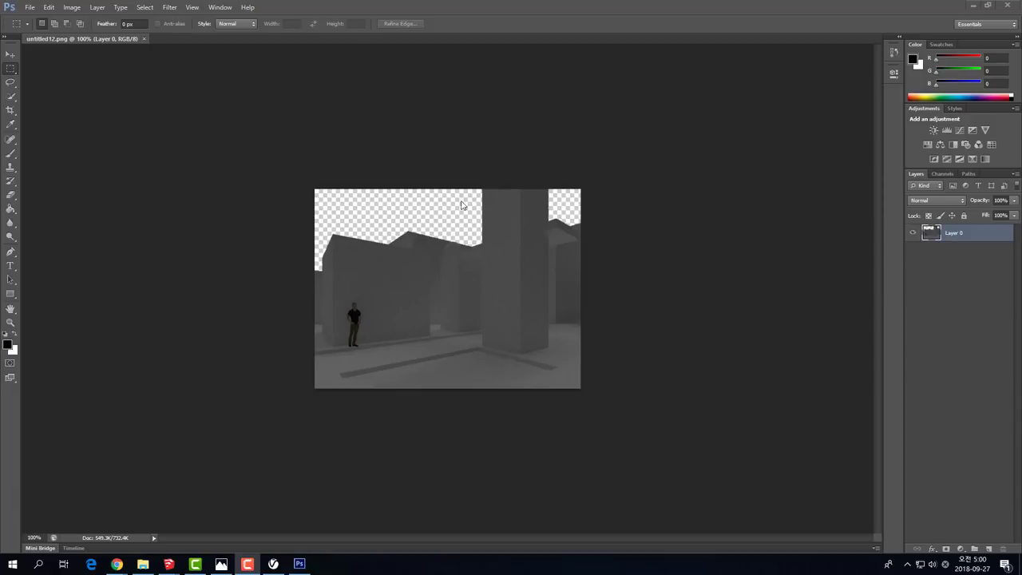
# Add a new empty layer and scribble black brush strokes across it.
pyautogui.click(417, 217)
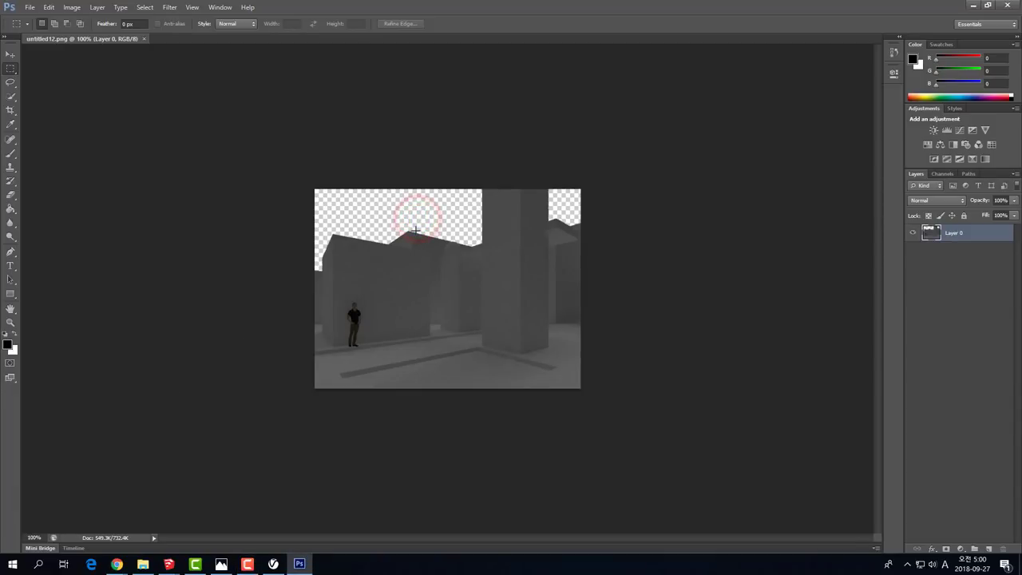
pyautogui.click(987, 549)
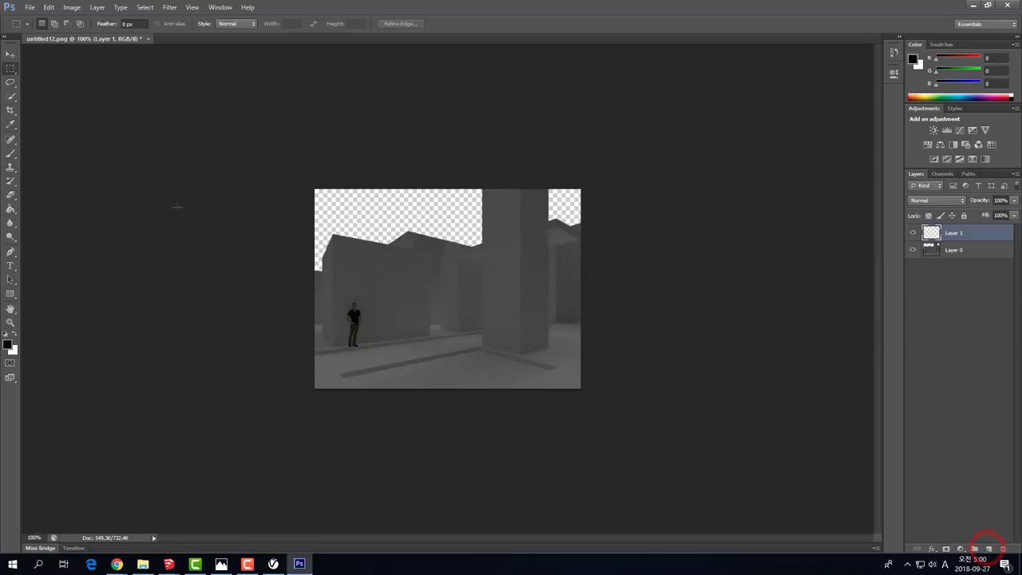
pyautogui.click(12, 153)
pyautogui.moveTo(292, 208); pyautogui.dragTo(857, 257)
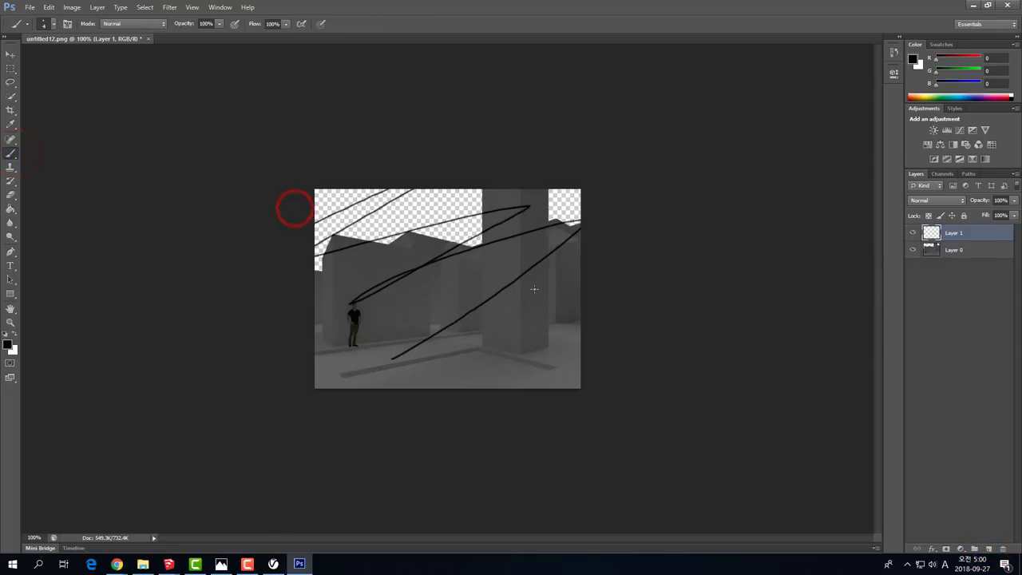
# Move the stroke layer beneath the render, paint curved strokes through the sky, and close Photoshop.
pyautogui.moveTo(959, 240); pyautogui.dragTo(955, 277)
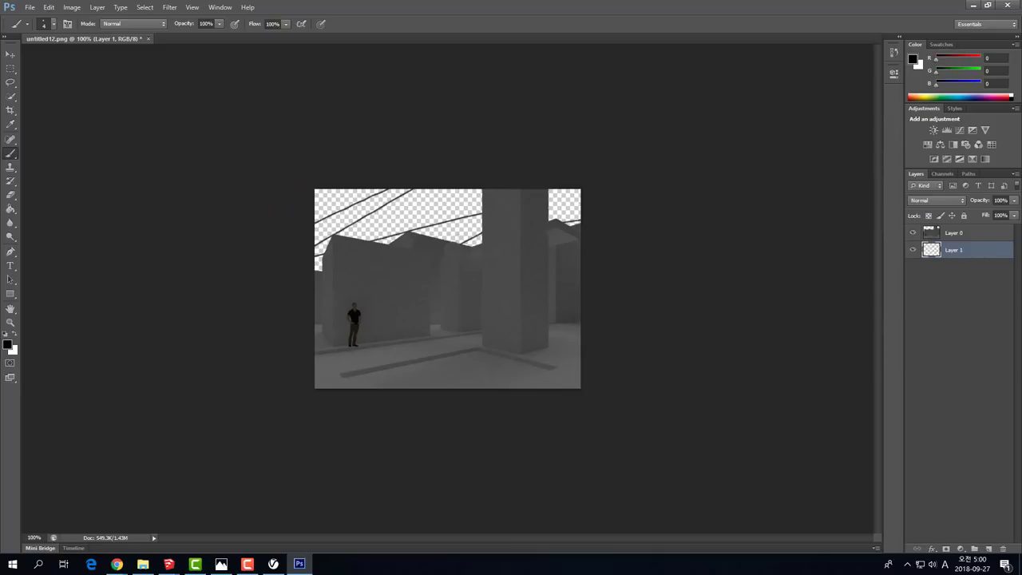
pyautogui.moveTo(437, 199); pyautogui.dragTo(392, 238)
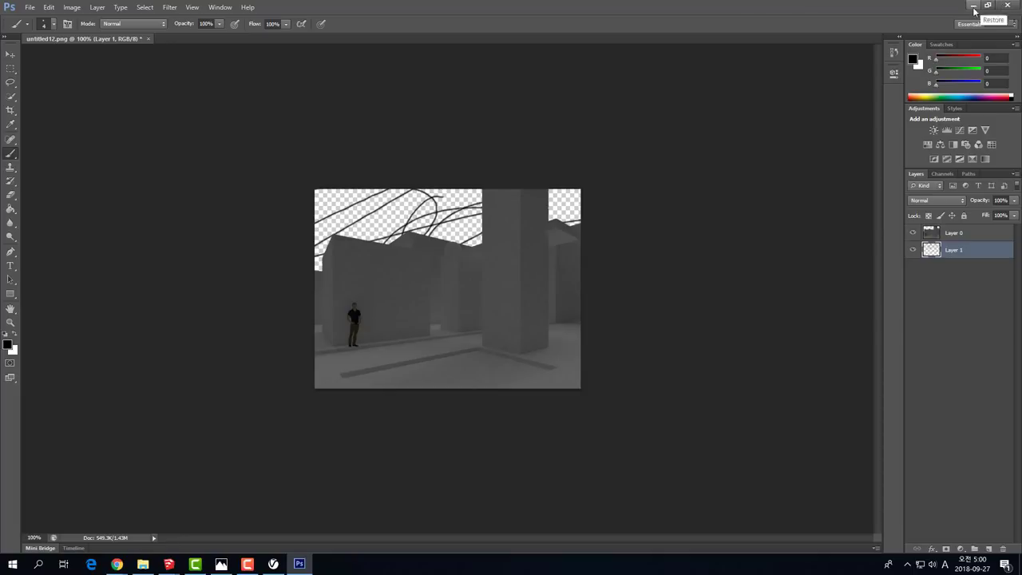
pyautogui.click(1005, 7)
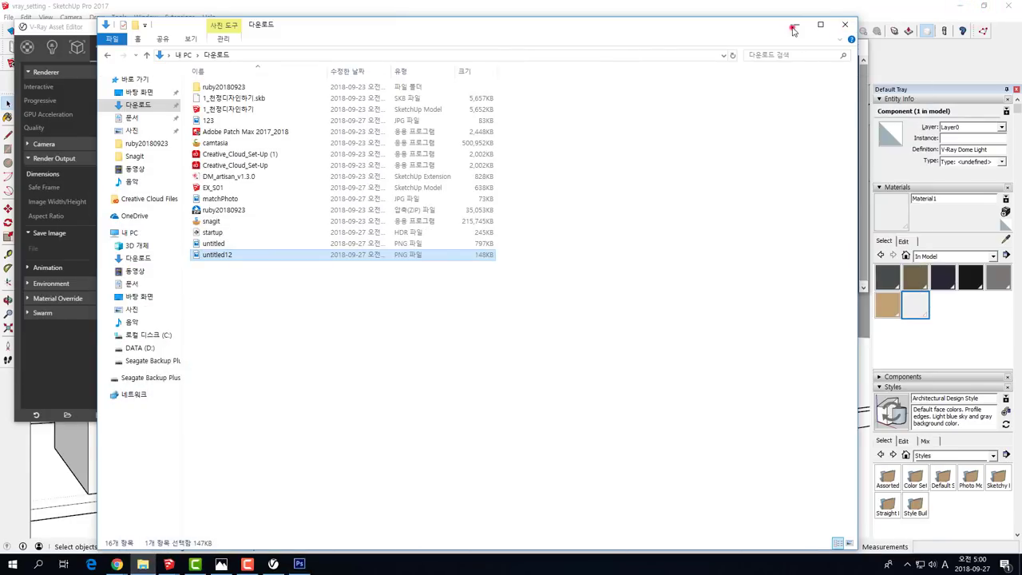
# Close the Downloads window and inspect the LightDome parameters in the V-Ray Asset Editor.
pyautogui.click(796, 25)
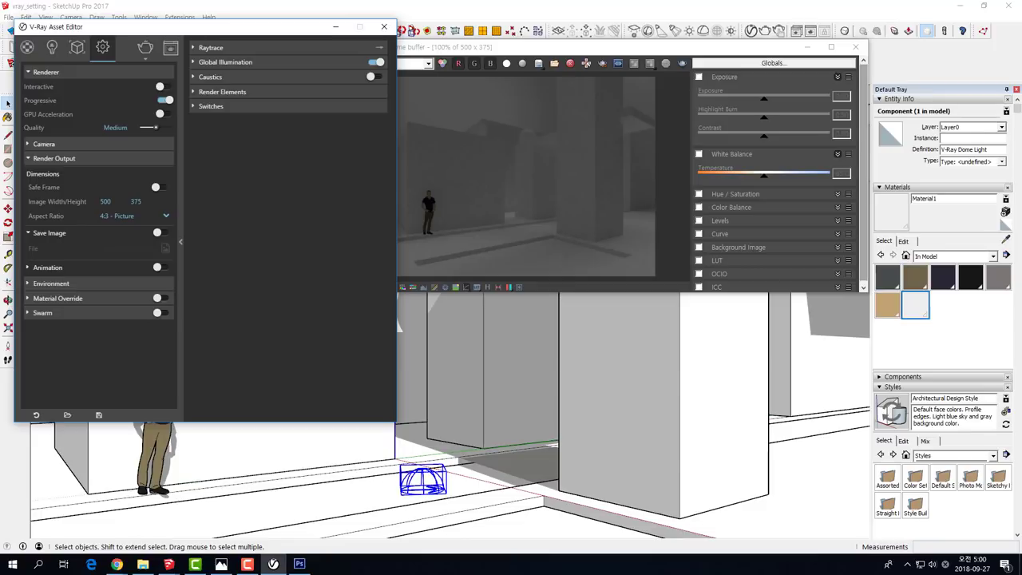
pyautogui.click(534, 109)
pyautogui.click(272, 217)
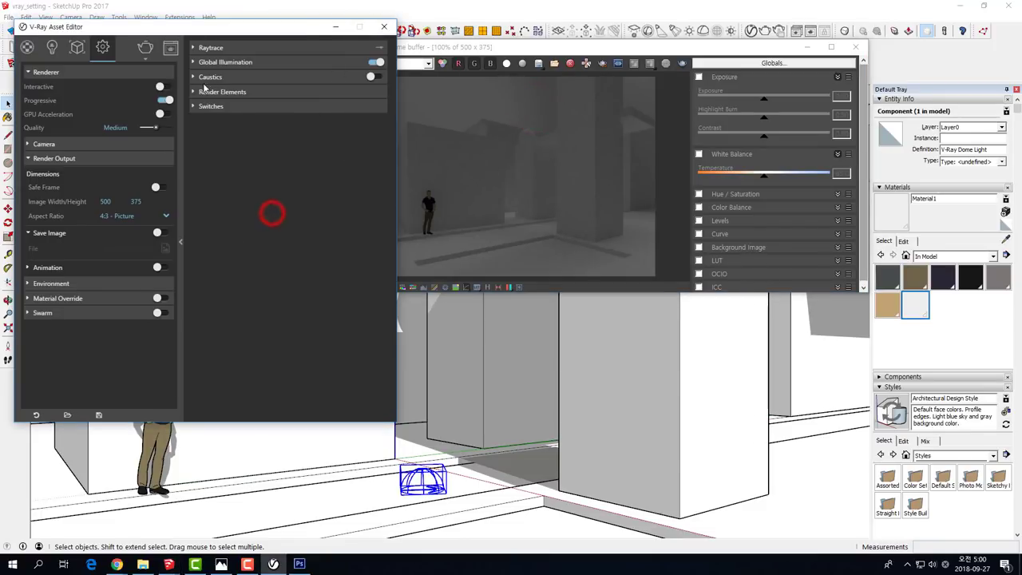
pyautogui.click(51, 50)
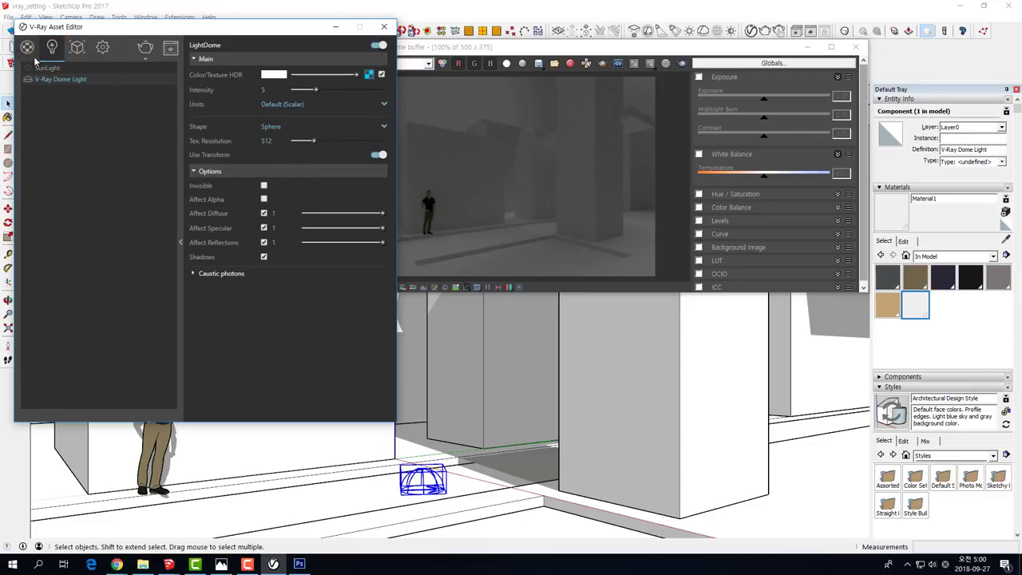
pyautogui.click(102, 48)
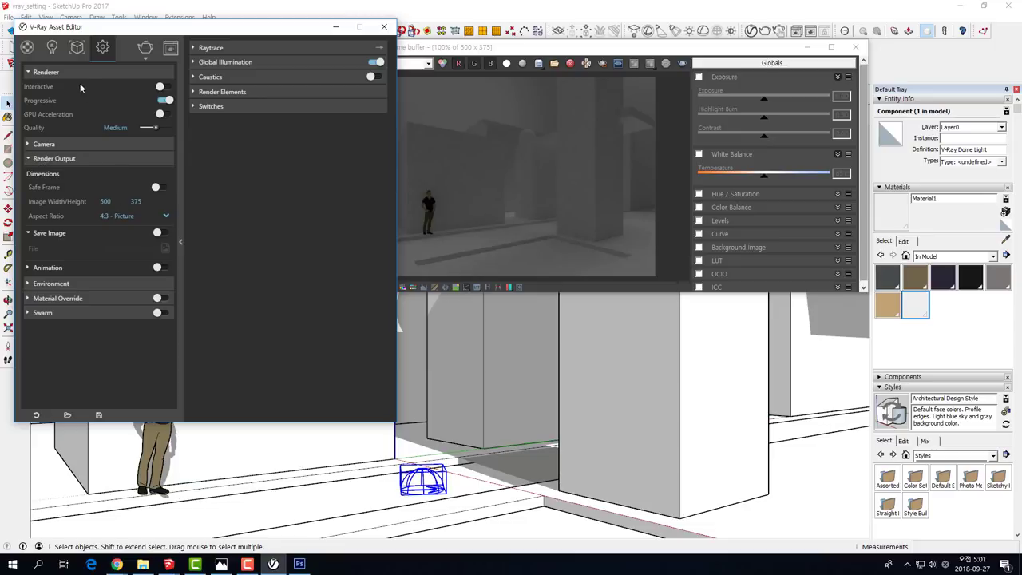
# Set the render output image width to 1200.
pyautogui.doubleClick(115, 201)
pyautogui.write('0')
pyautogui.press('Return')
pyautogui.click(29, 285)
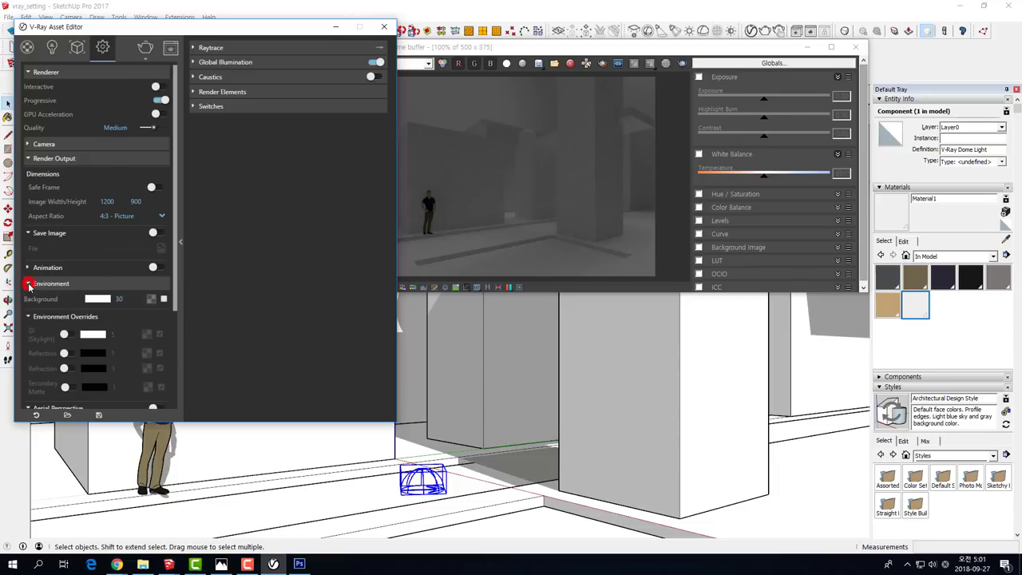
pyautogui.click(28, 284)
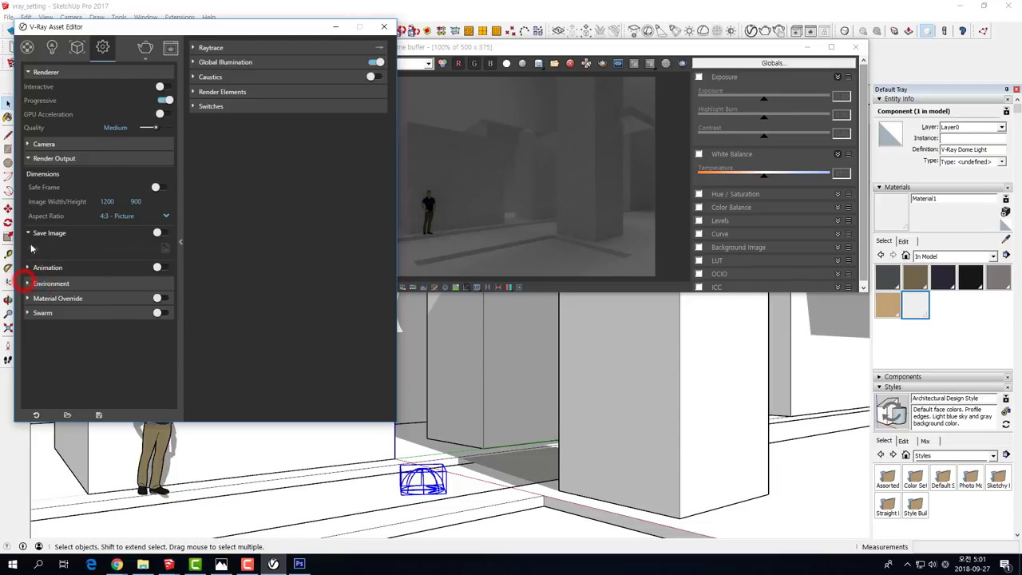
# Keep the Standard camera type, set exposure value to 13, and start rendering.
pyautogui.click(28, 144)
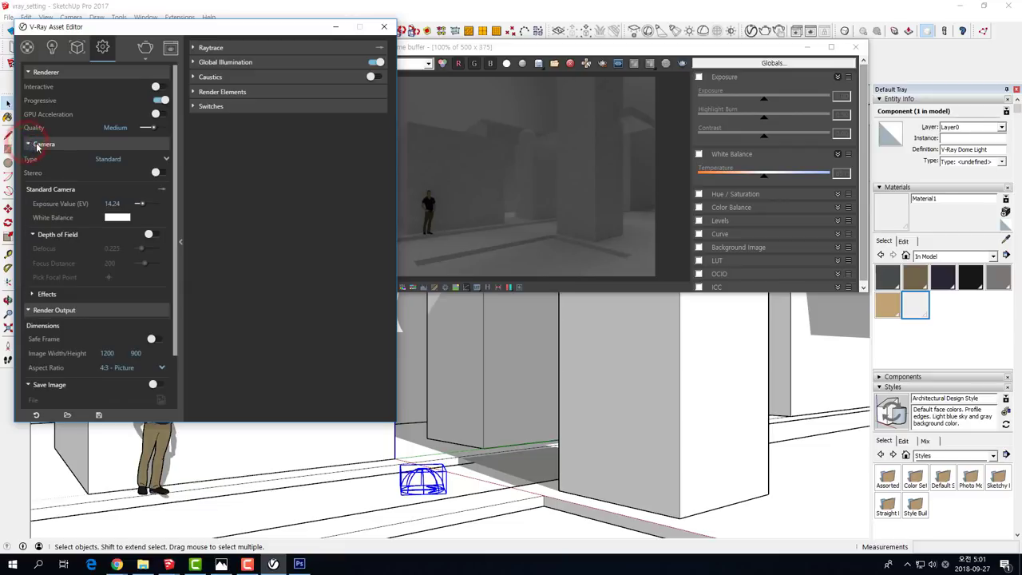
pyautogui.click(166, 159)
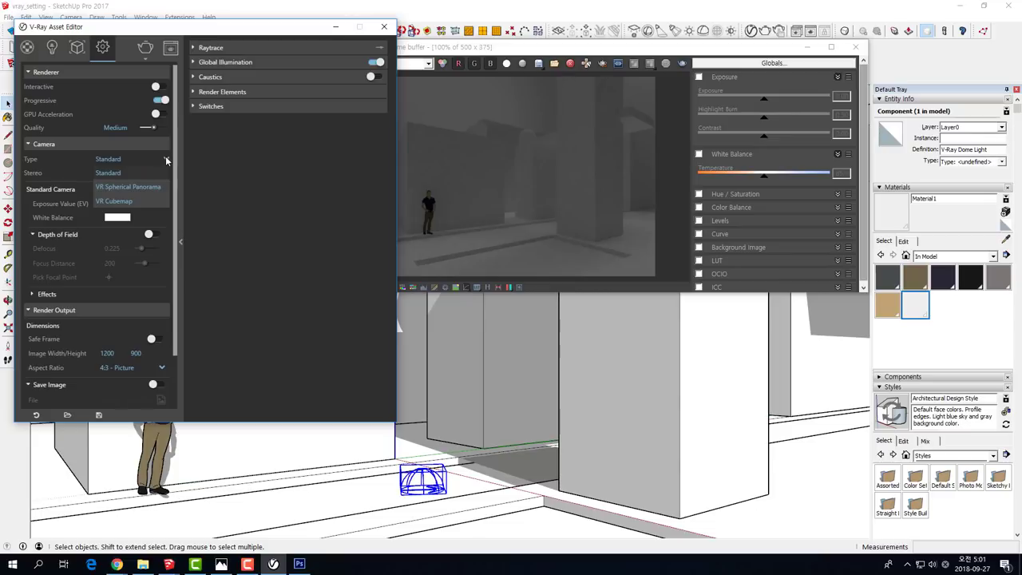
pyautogui.click(115, 173)
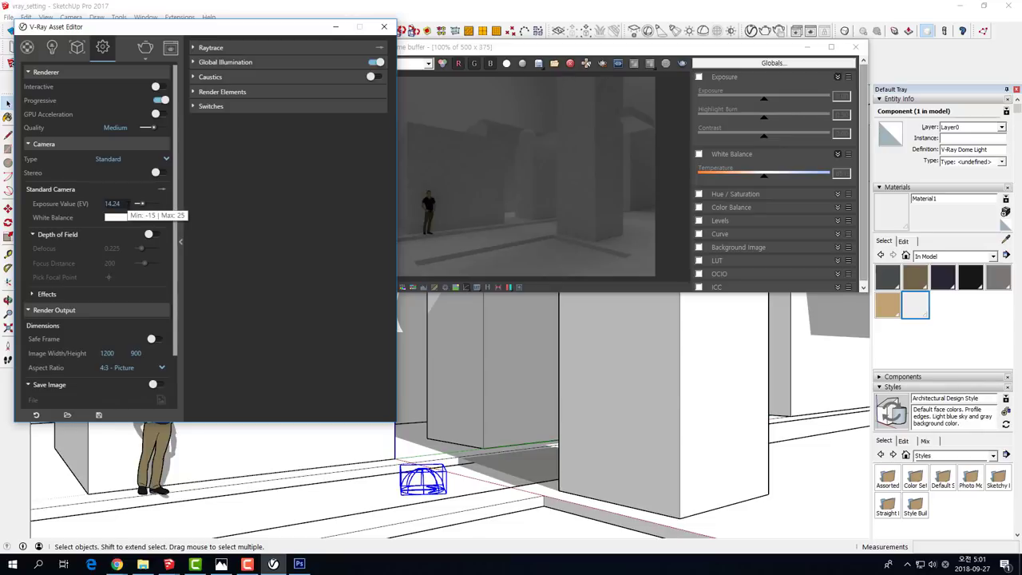
pyautogui.click(118, 204)
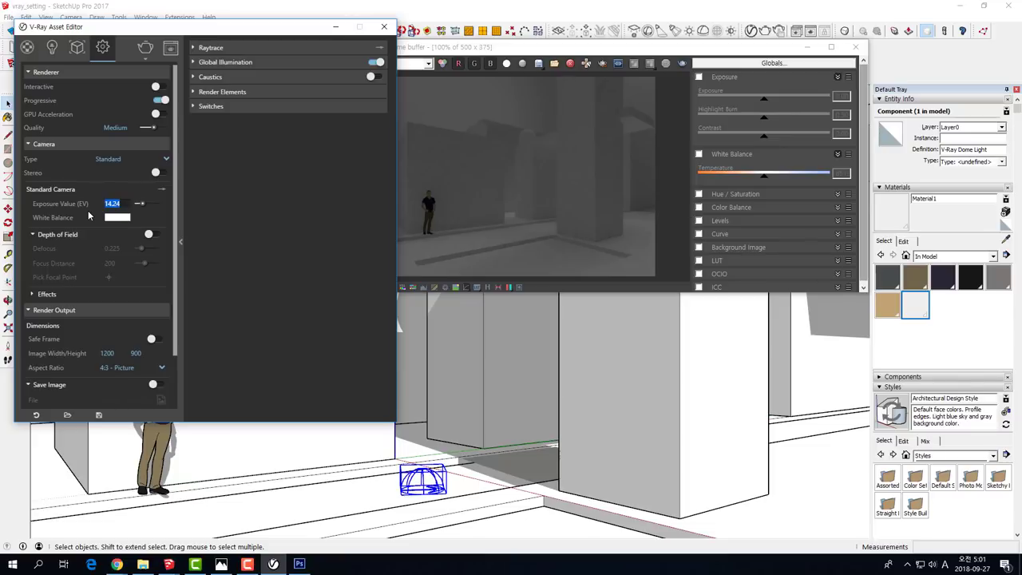
pyautogui.write('13')
pyautogui.click(144, 48)
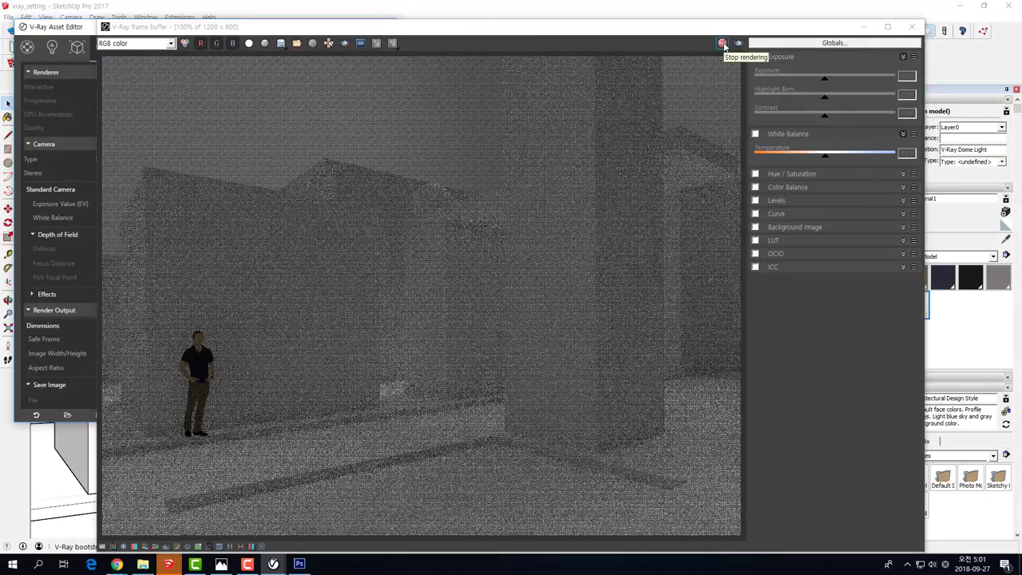
# Stop the current render and close the frame buffer window.
pyautogui.moveTo(421, 30); pyautogui.dragTo(492, 18)
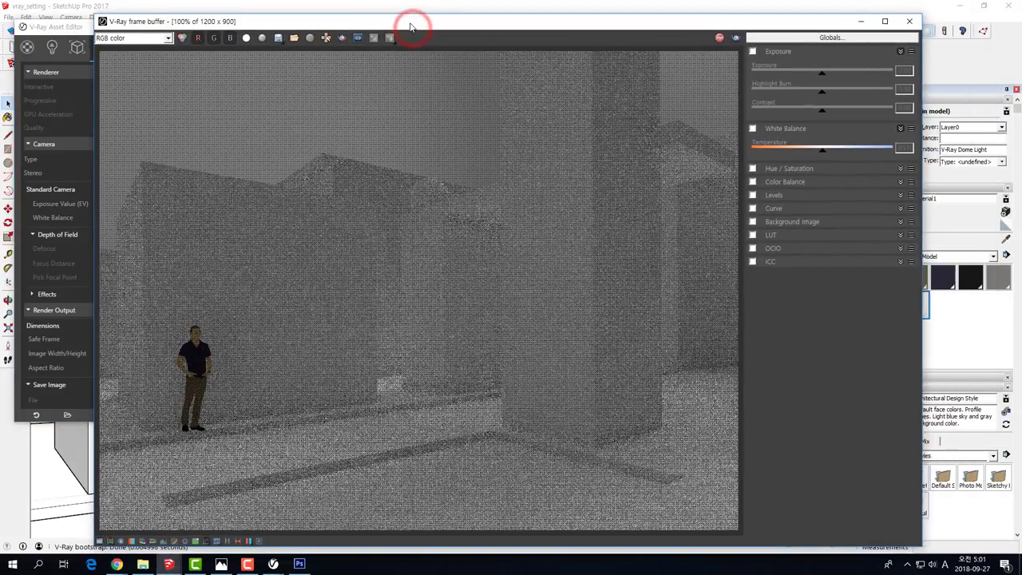
pyautogui.moveTo(412, 23); pyautogui.dragTo(482, 29)
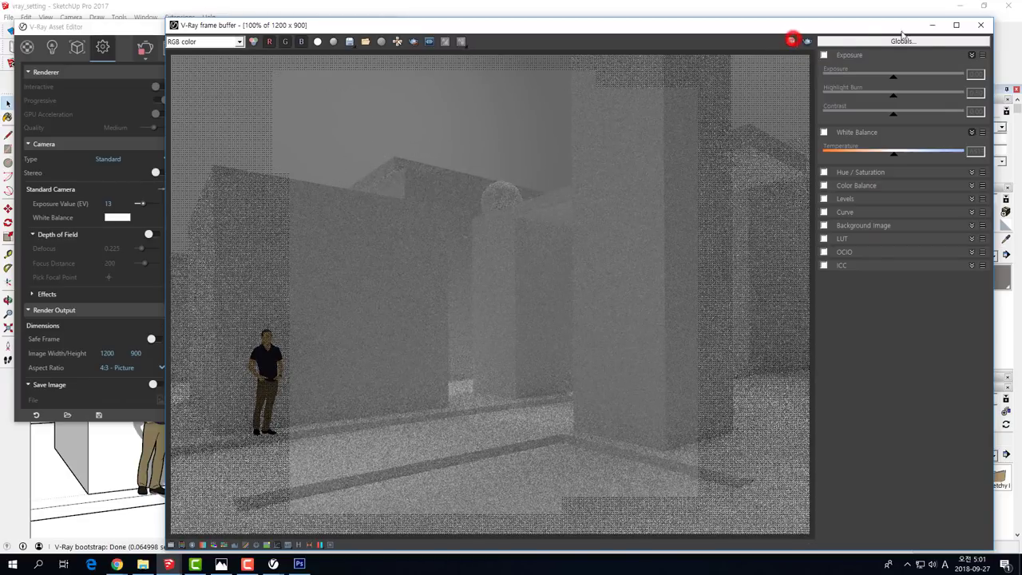
pyautogui.click(791, 41)
pyautogui.click(981, 24)
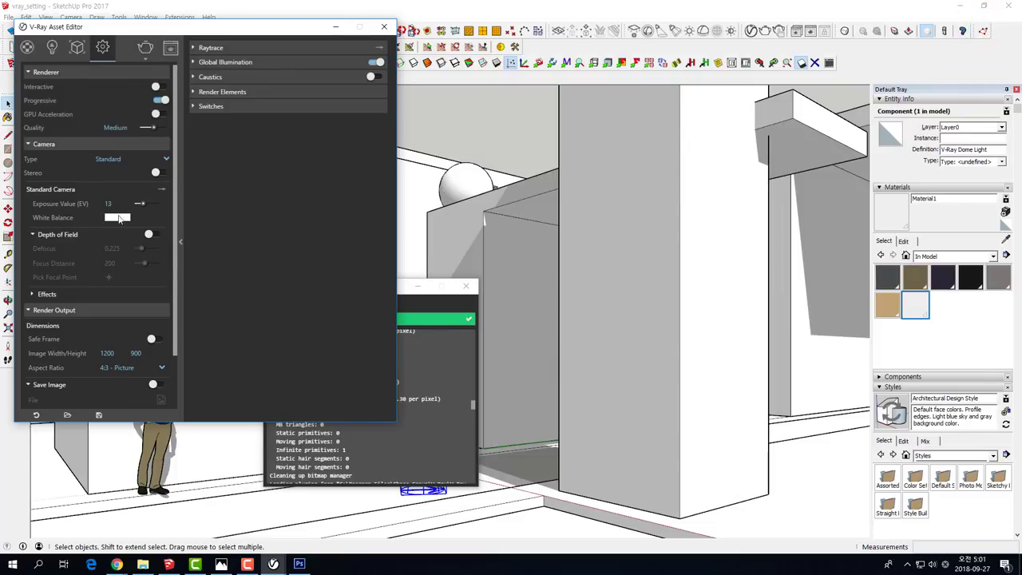
# Set camera exposure to 10, re-render, and check the washed-out brightness.
pyautogui.doubleClick(112, 203)
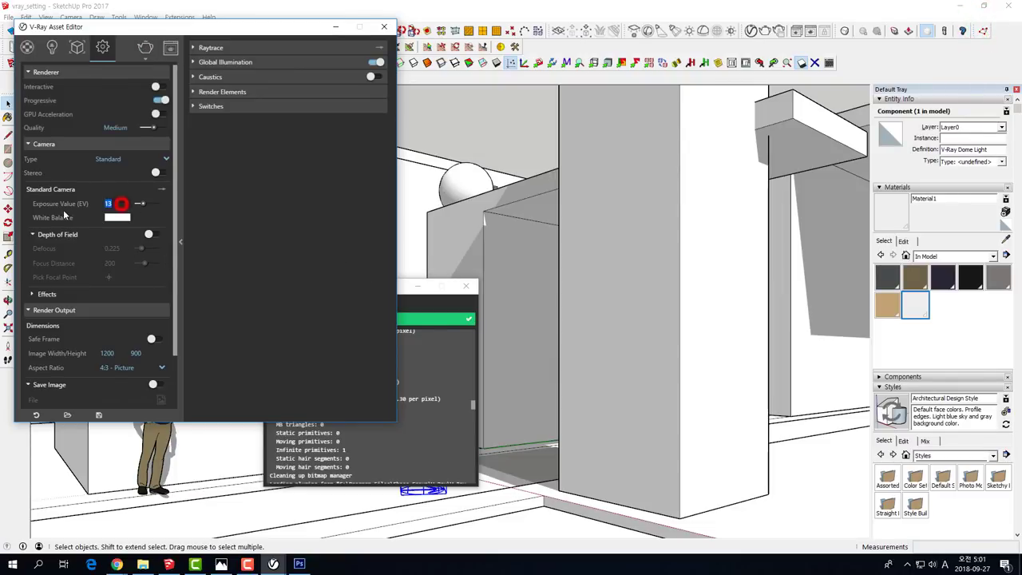
pyautogui.write('10')
pyautogui.click(145, 49)
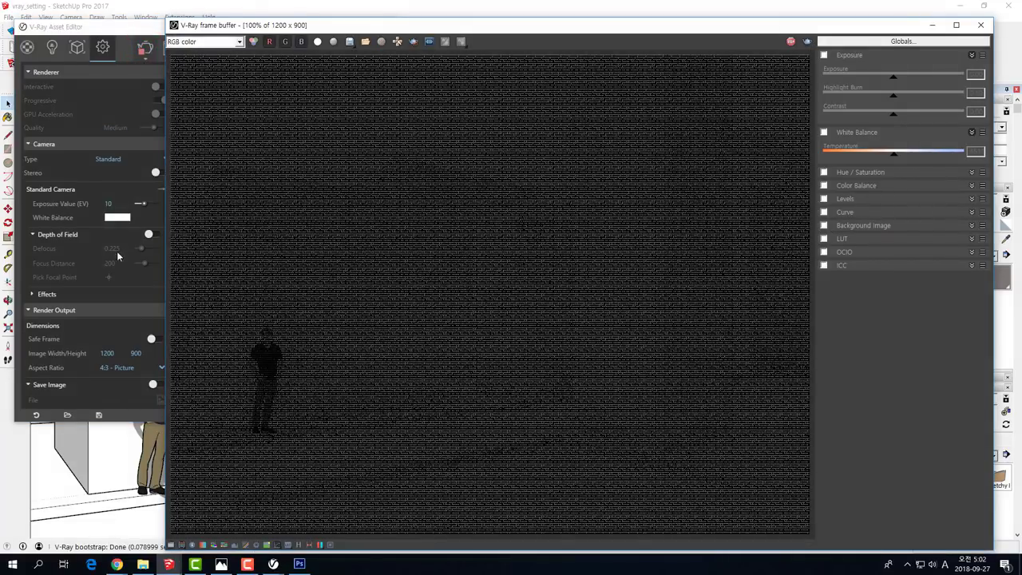
pyautogui.click(112, 204)
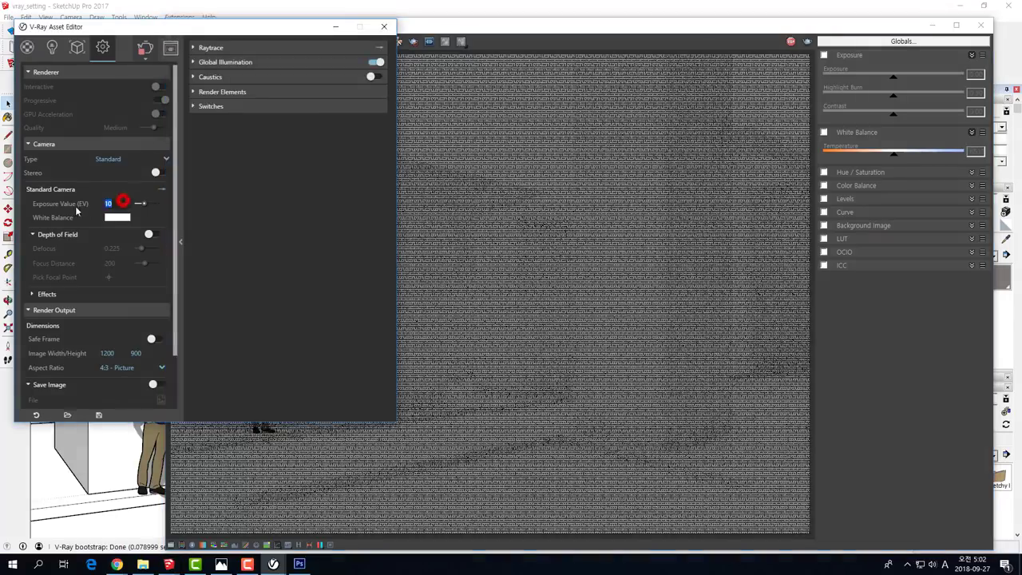
pyautogui.click(453, 30)
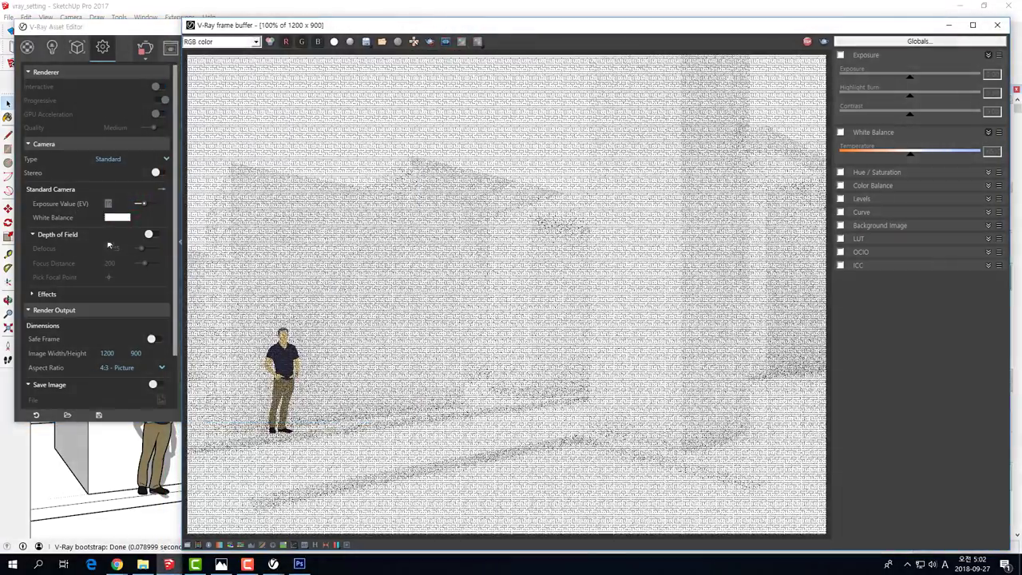
pyautogui.click(116, 203)
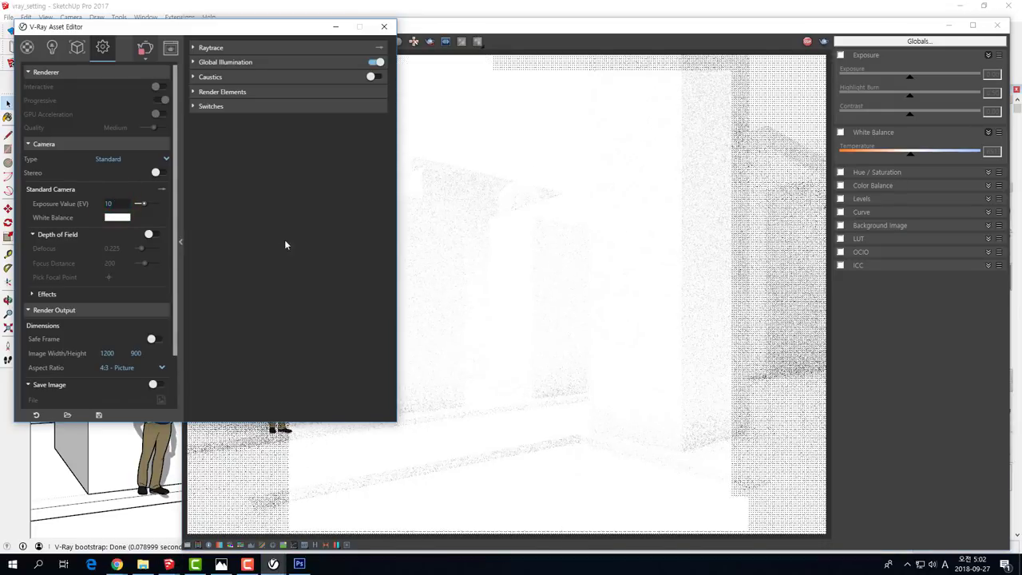
pyautogui.click(525, 235)
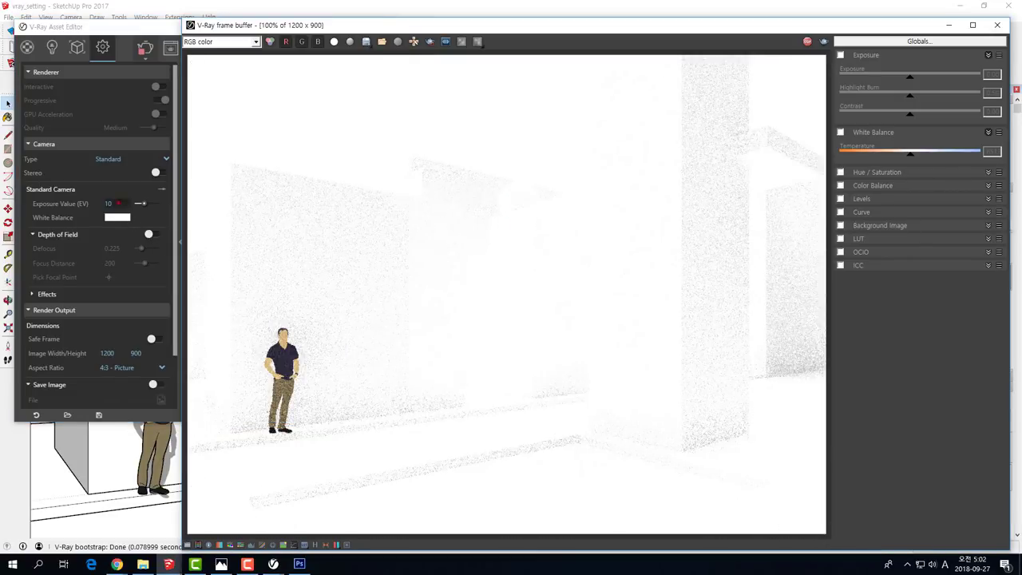
pyautogui.click(108, 203)
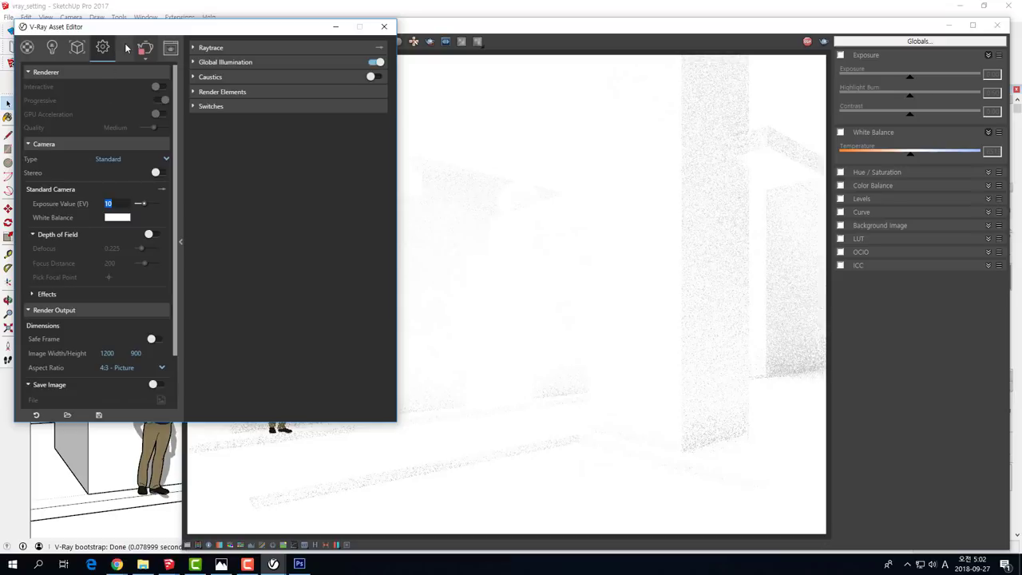
pyautogui.click(52, 47)
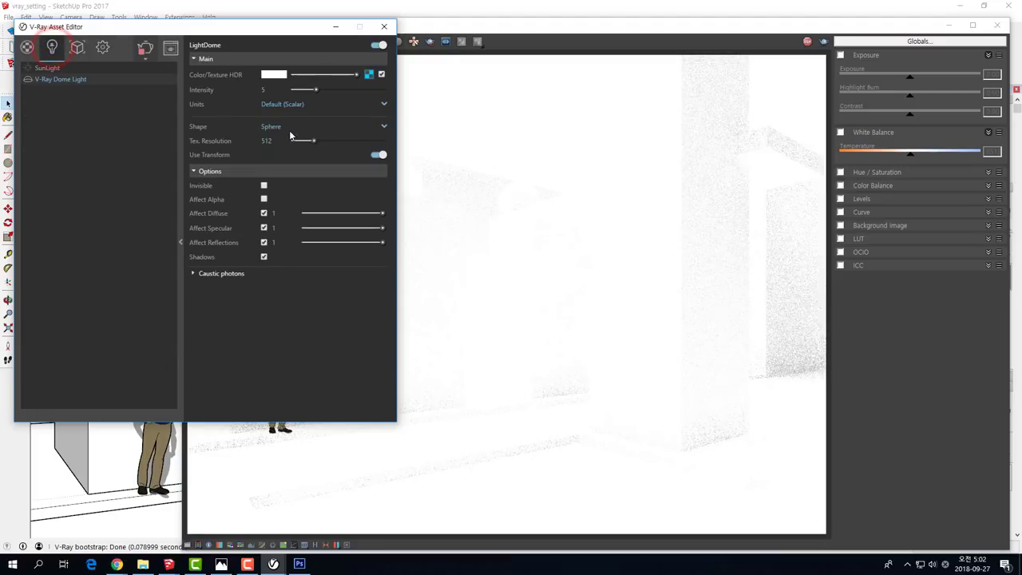
# Set the dome light intensity to 1 and restart the render.
pyautogui.doubleClick(271, 90)
pyautogui.write('1')
pyautogui.press('Return')
pyautogui.click(144, 48)
pyautogui.click(145, 48)
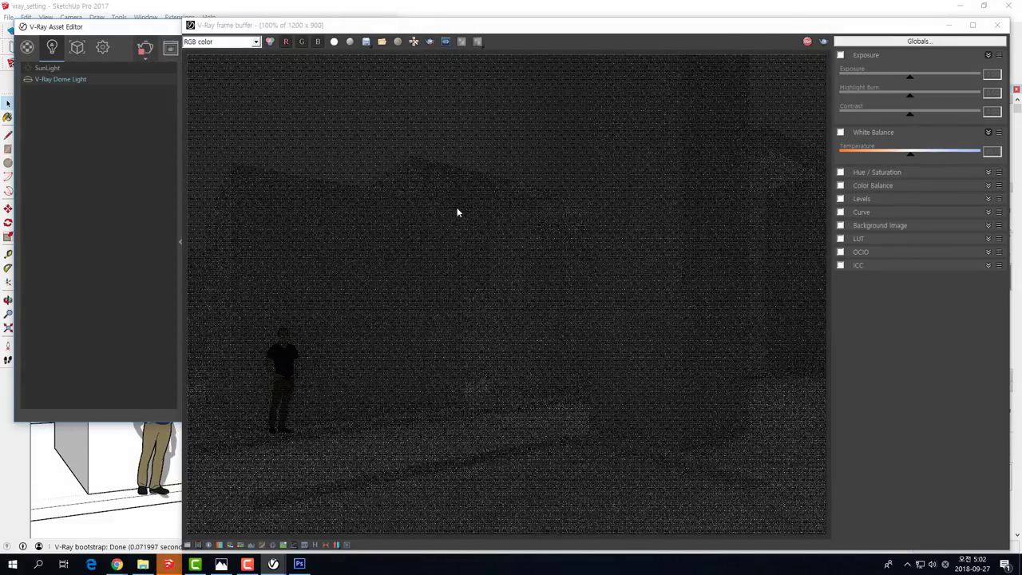
# Rearrange the settings editor and render windows to reveal the dome intensity of 1.
pyautogui.click(140, 169)
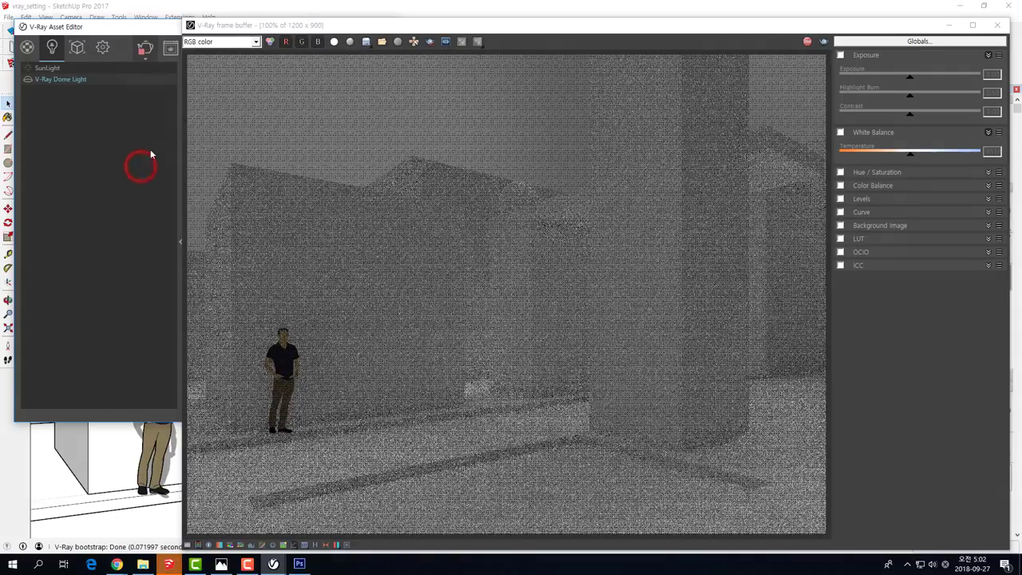
pyautogui.moveTo(147, 29); pyautogui.dragTo(150, 31)
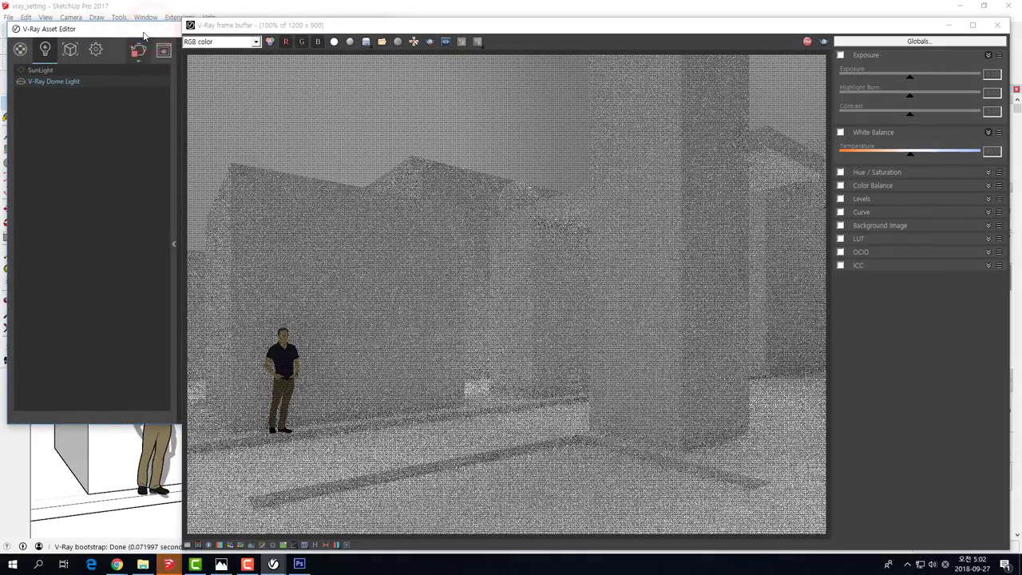
pyautogui.moveTo(289, 24)
pyautogui.mouseDown()
pyautogui.moveTo(449, 28)
pyautogui.moveTo(431, 27)
pyautogui.mouseUp()
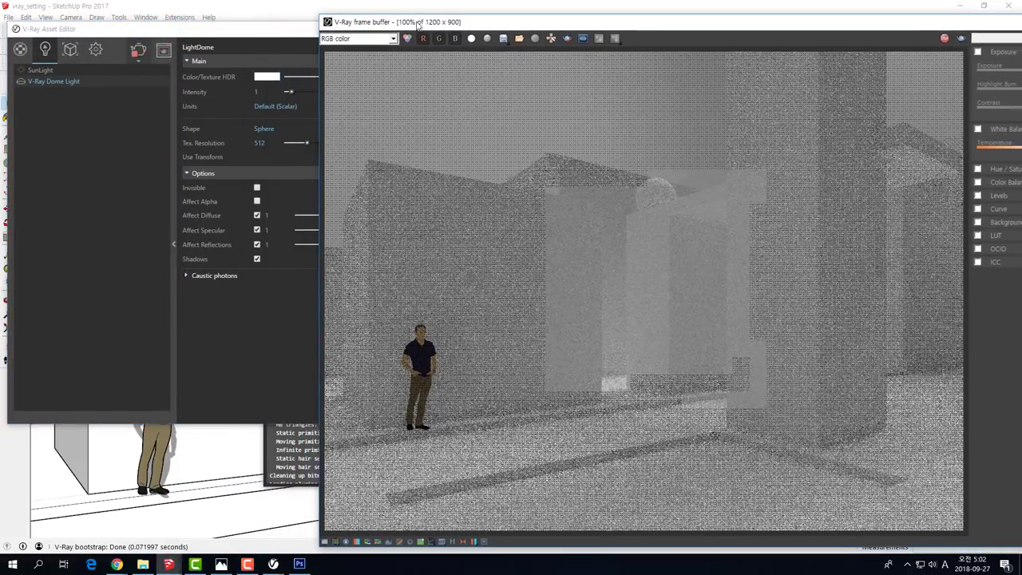
pyautogui.moveTo(192, 30); pyautogui.dragTo(220, 36)
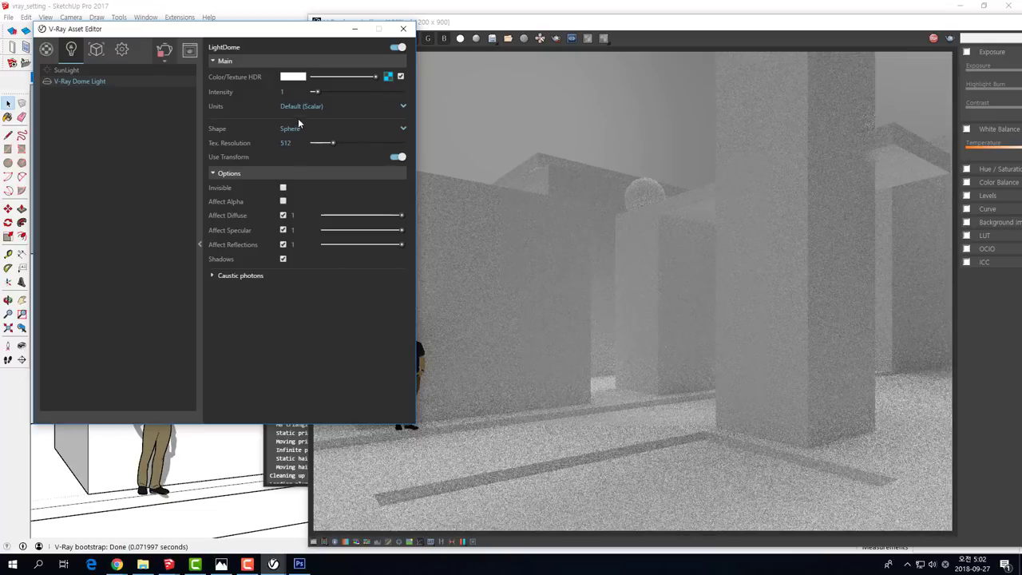
pyautogui.click(292, 91)
# Recheck exposure 10 and dome intensity 1 by switching between Settings and Lights.
pyautogui.click(122, 50)
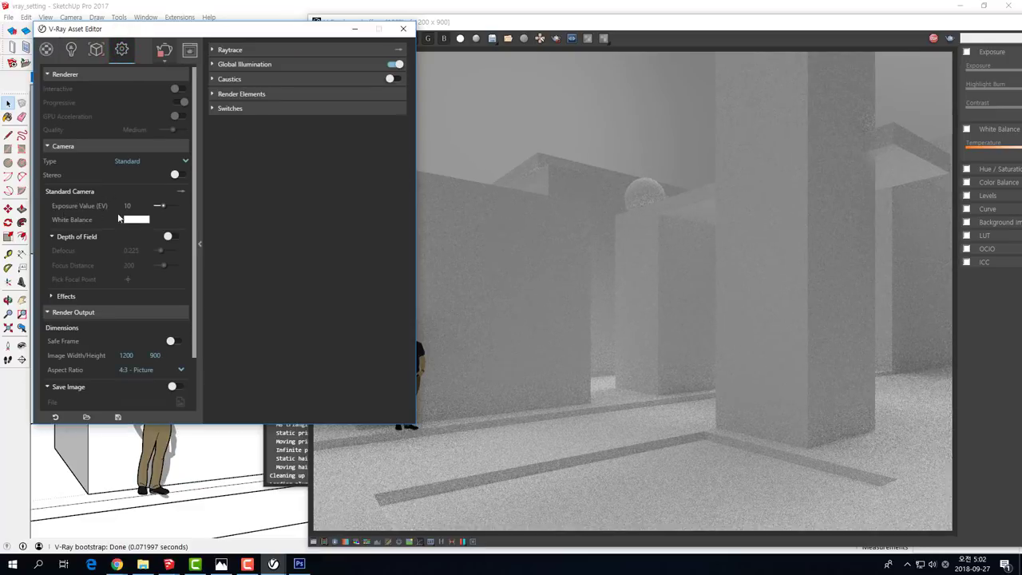
pyautogui.doubleClick(132, 205)
pyautogui.click(72, 51)
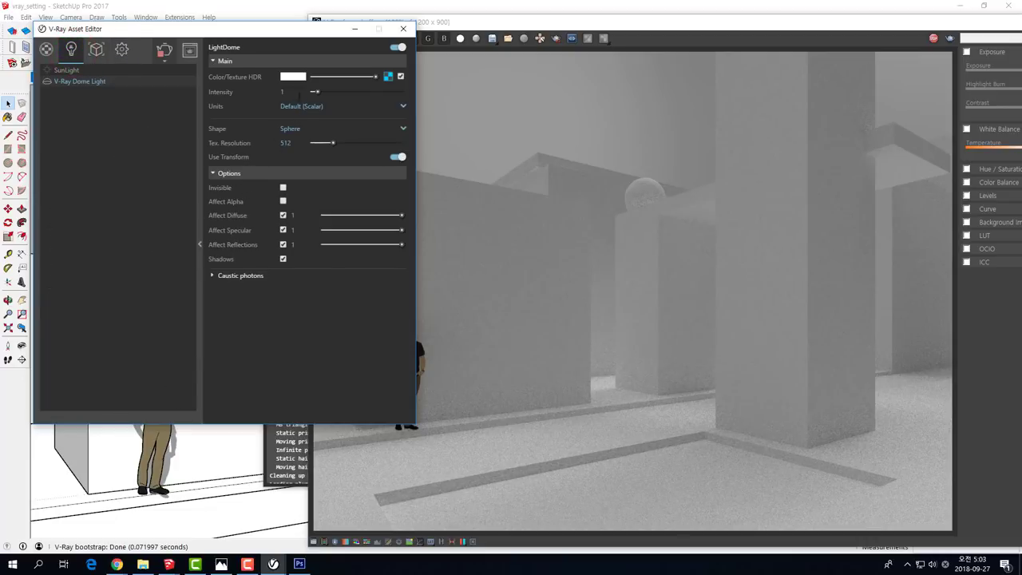
pyautogui.doubleClick(295, 91)
pyautogui.click(122, 49)
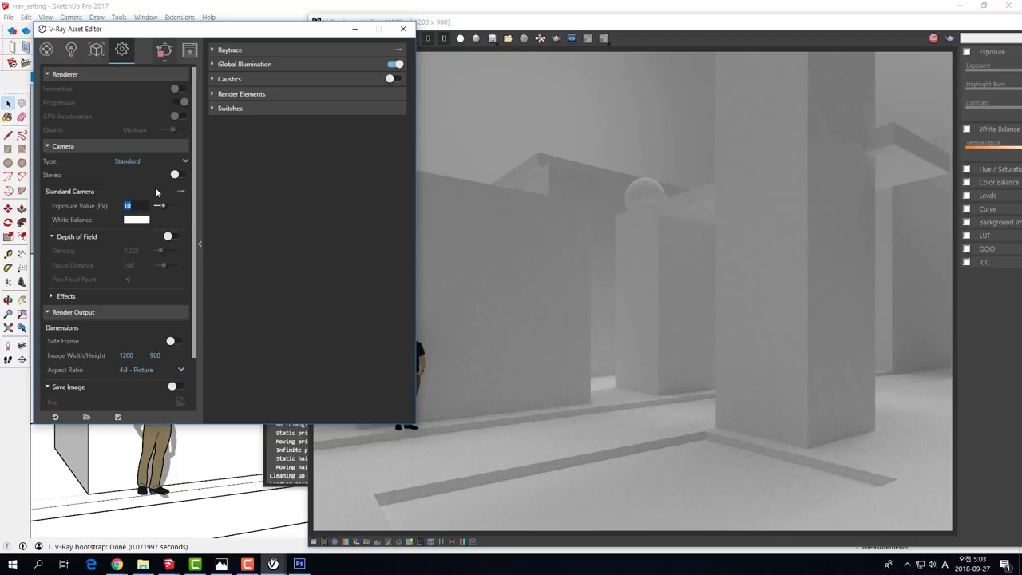
pyautogui.click(72, 51)
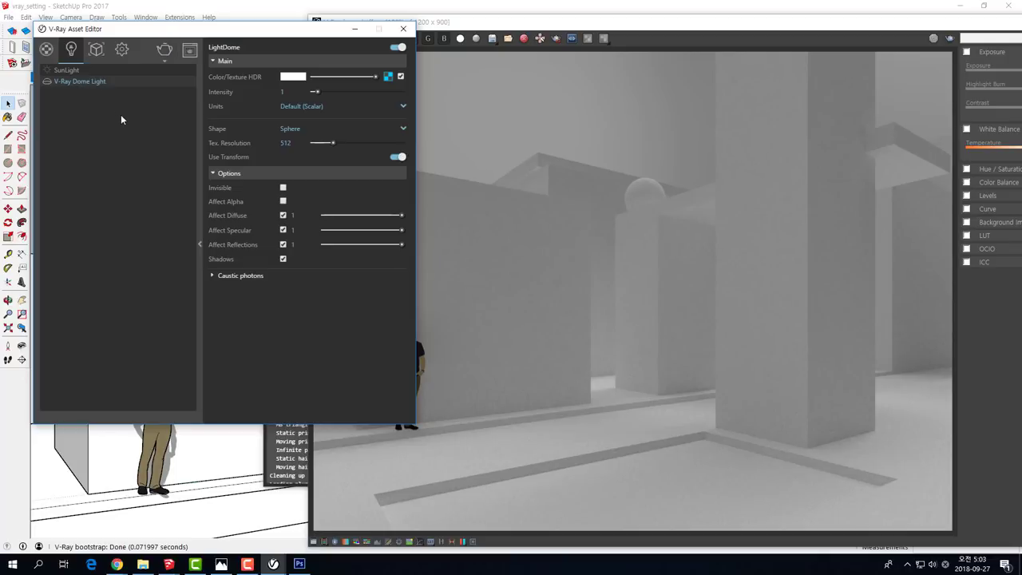
pyautogui.click(121, 51)
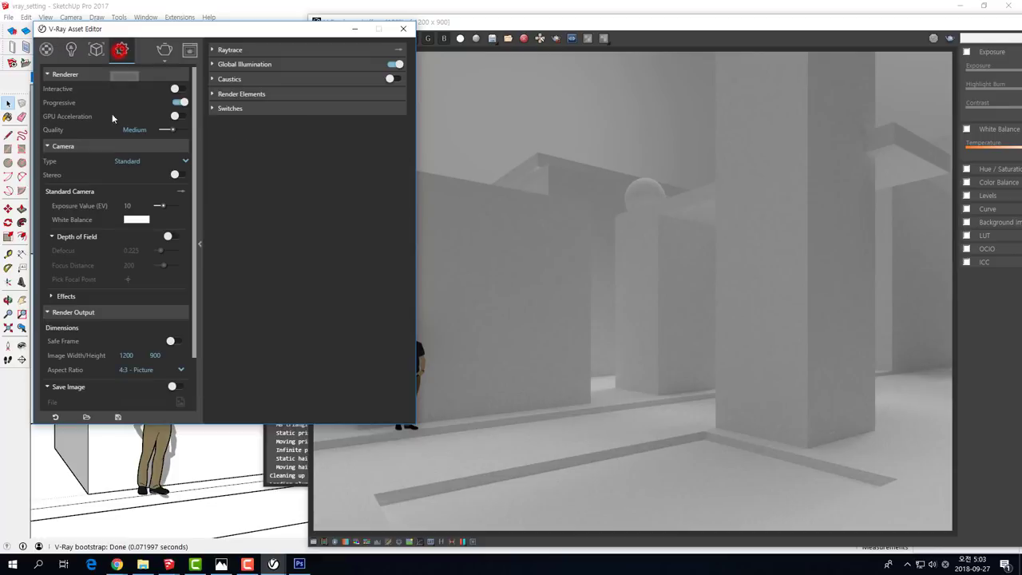
pyautogui.doubleClick(132, 205)
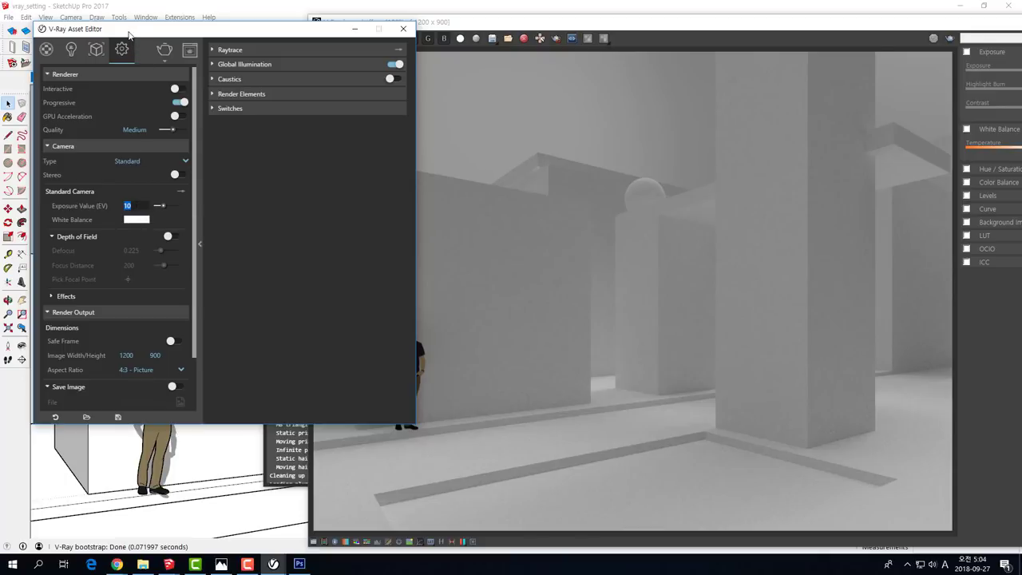
pyautogui.moveTo(133, 32); pyautogui.dragTo(123, 23)
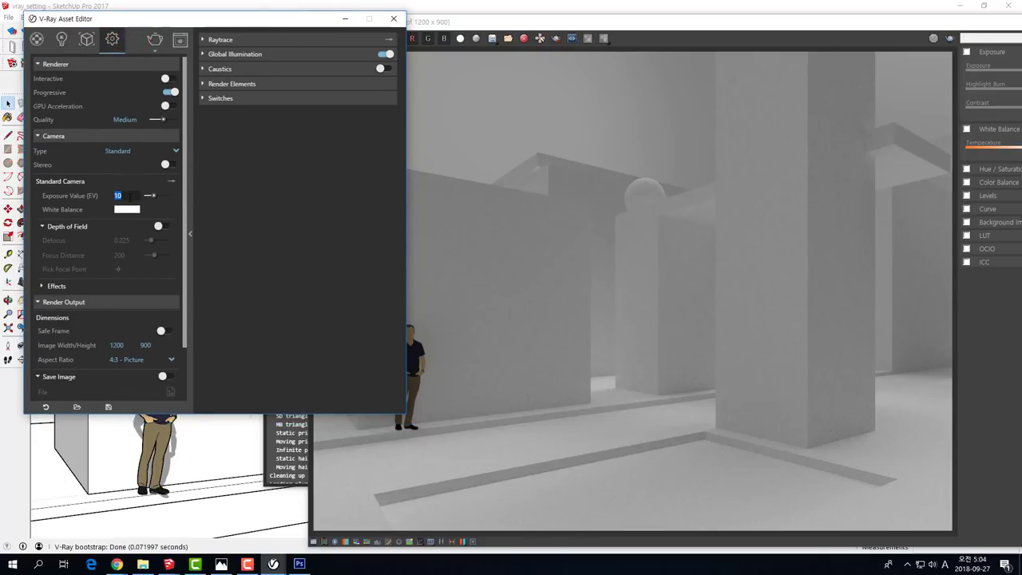
# Set the camera exposure value to 14.24.
pyautogui.click(128, 196)
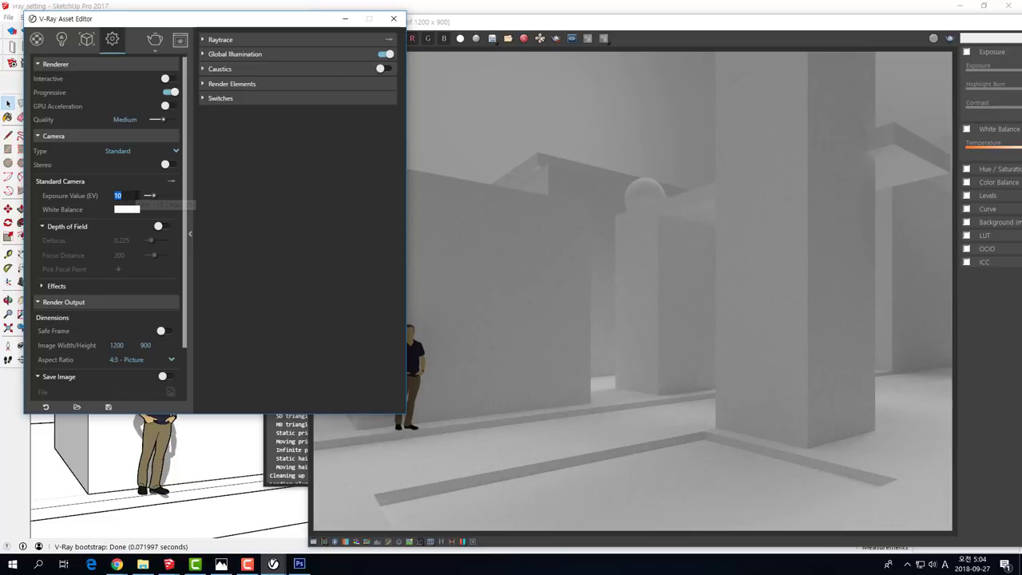
pyautogui.write('1')
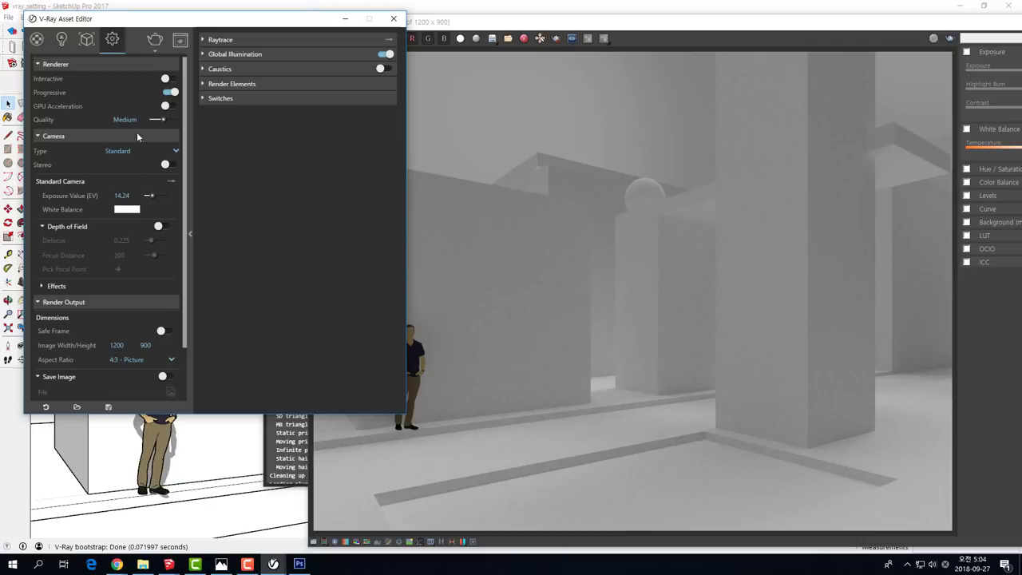
pyautogui.click(61, 38)
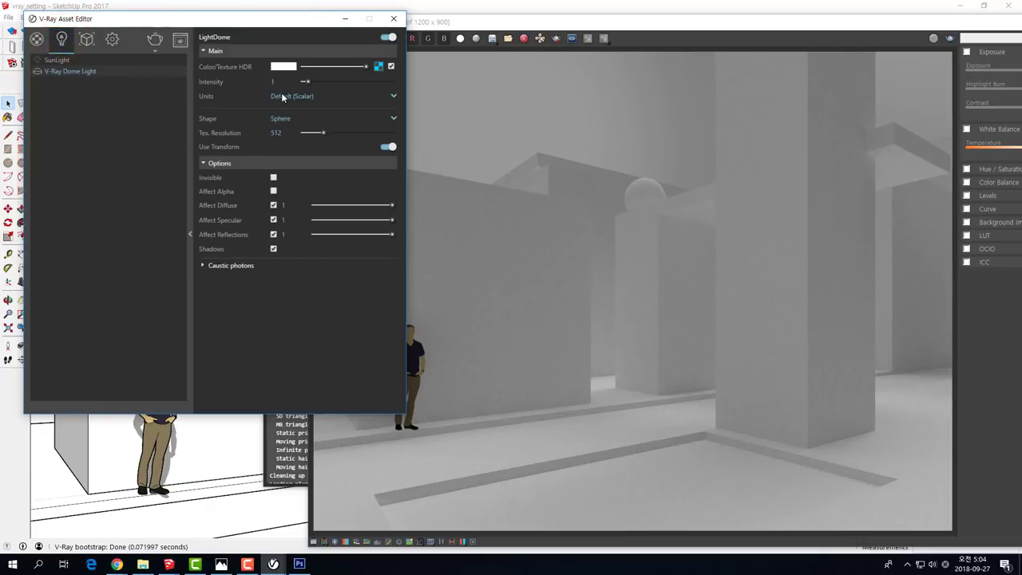
# Set the dome light intensity back to 5 and start a fresh render.
pyautogui.doubleClick(281, 82)
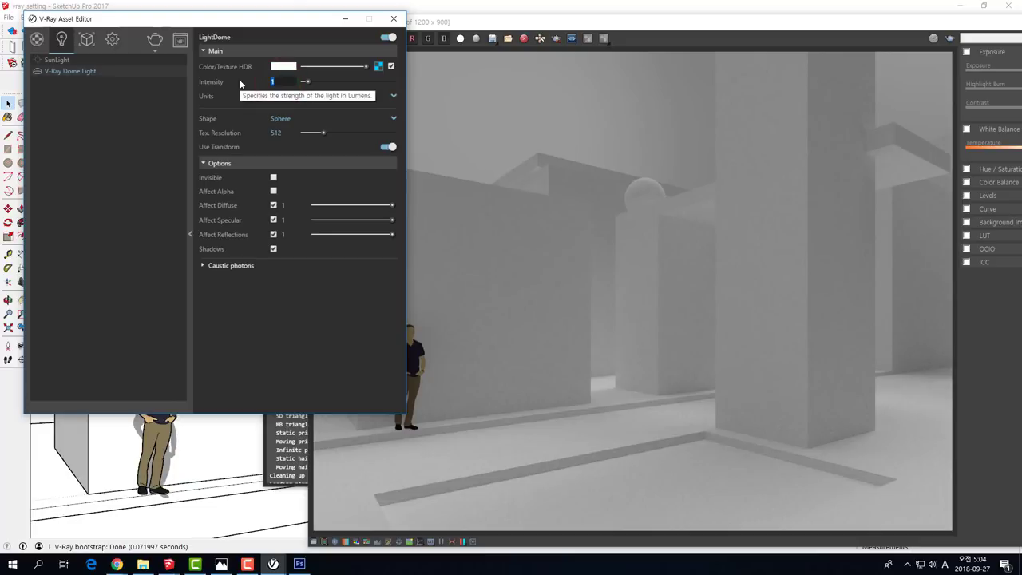
pyautogui.write('5')
pyautogui.press('Return')
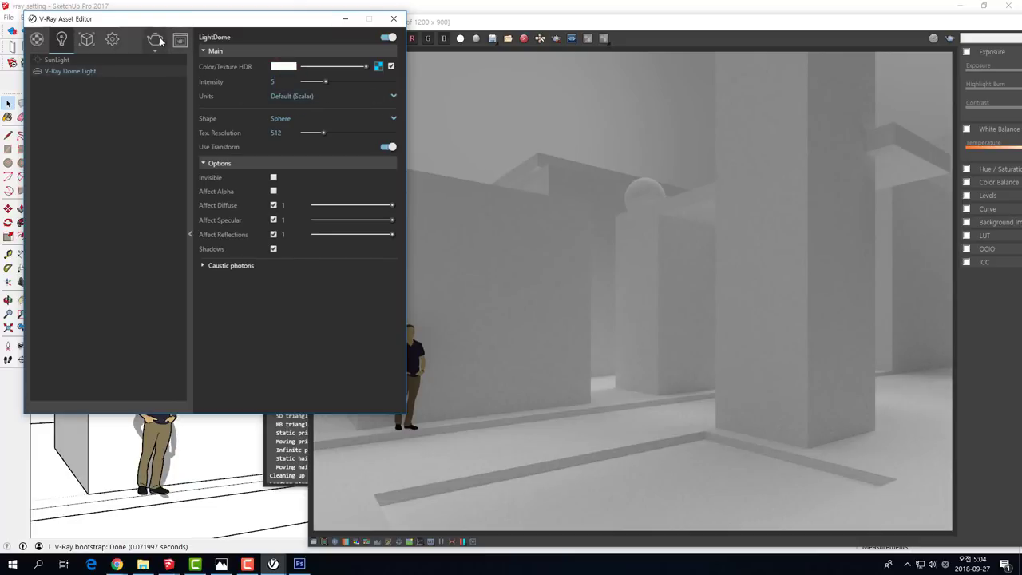
pyautogui.click(156, 39)
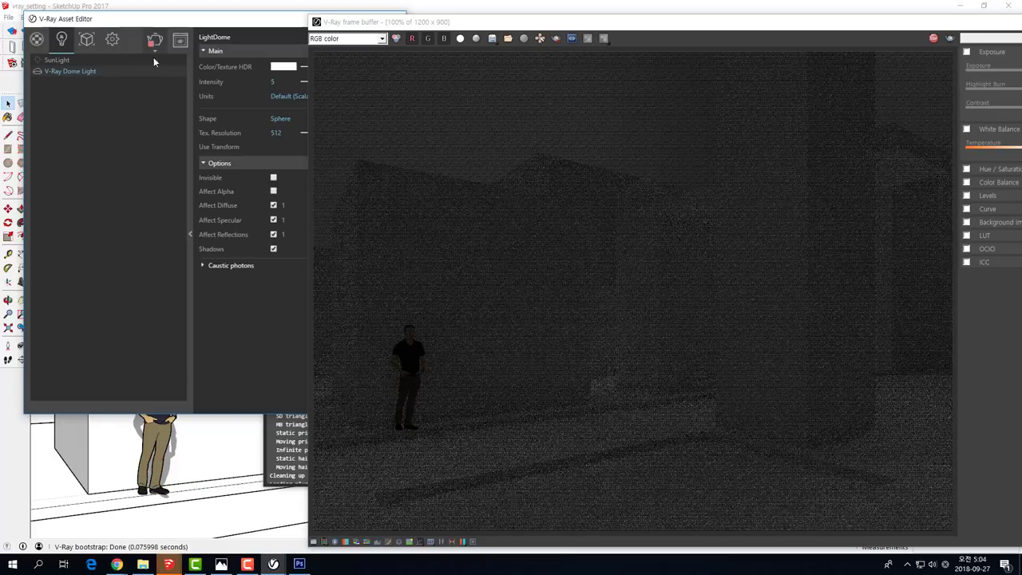
pyautogui.doubleClick(272, 81)
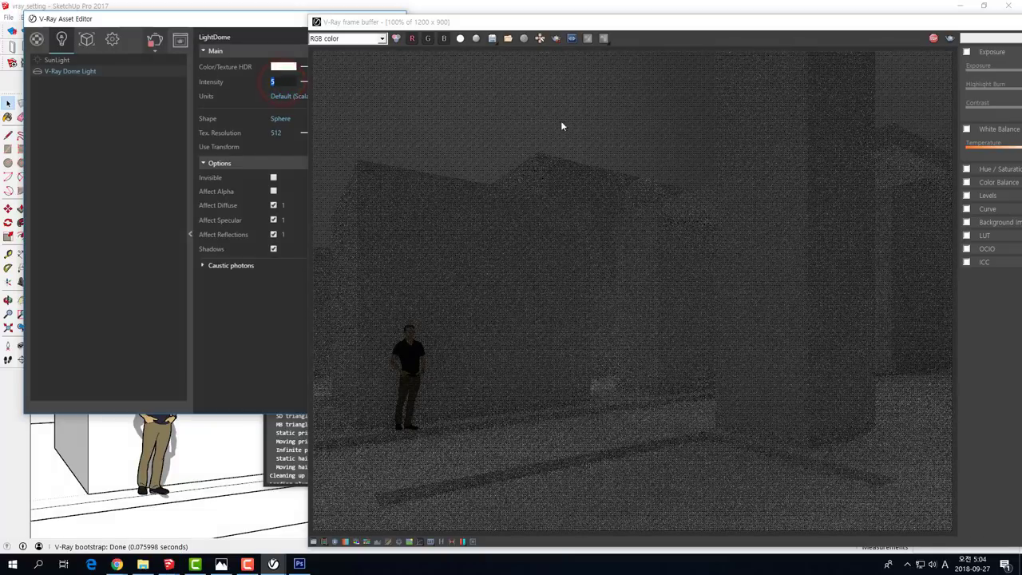
pyautogui.moveTo(870, 23); pyautogui.dragTo(709, 28)
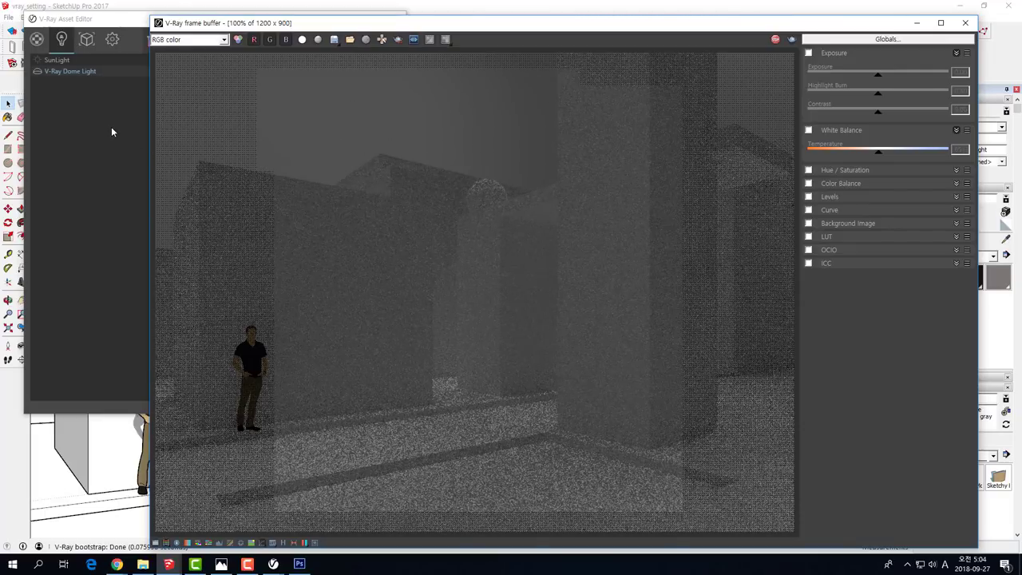
pyautogui.click(119, 182)
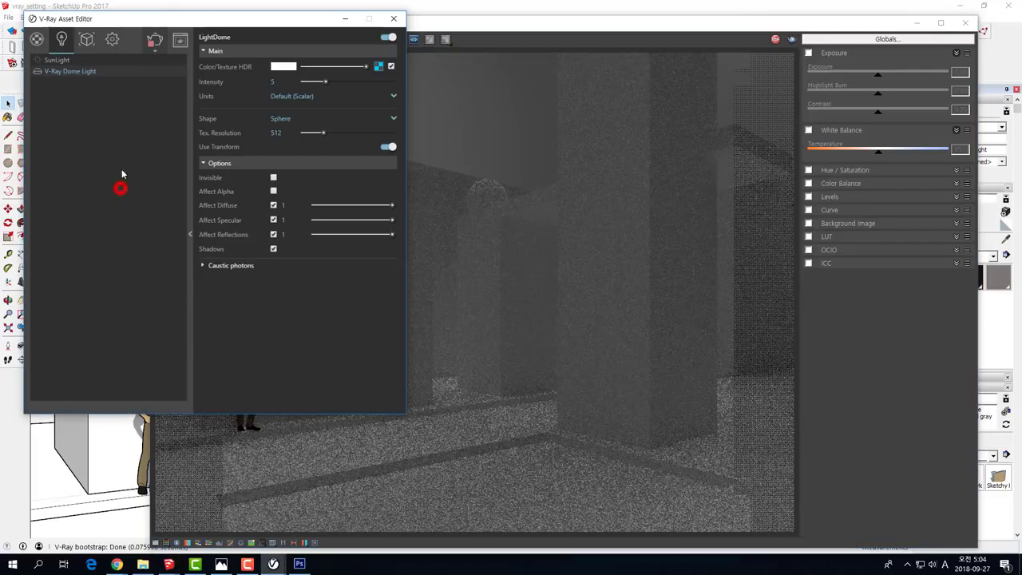
# Check the 14.24 exposure value, then stop and close the running render.
pyautogui.click(113, 43)
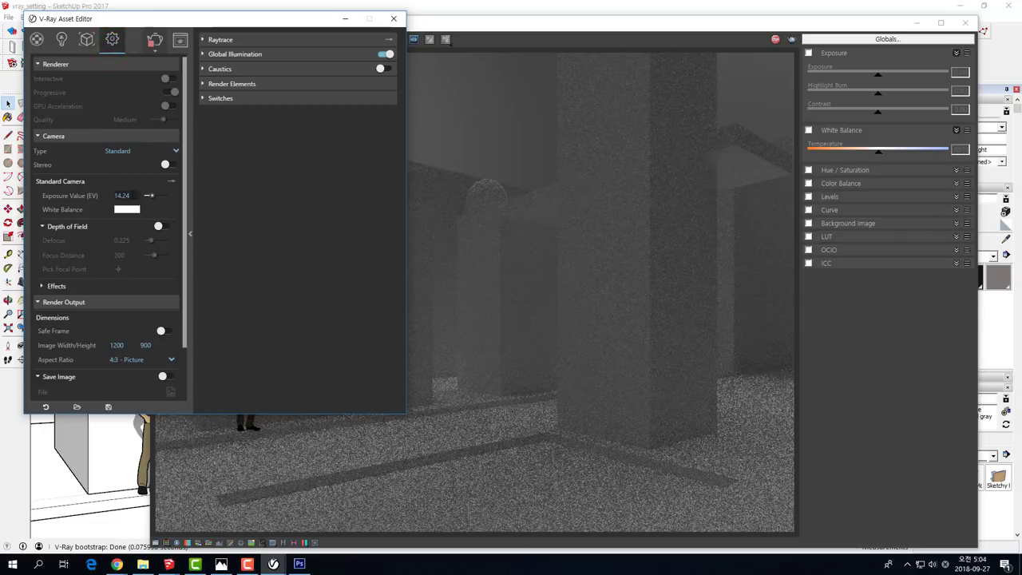
pyautogui.click(121, 196)
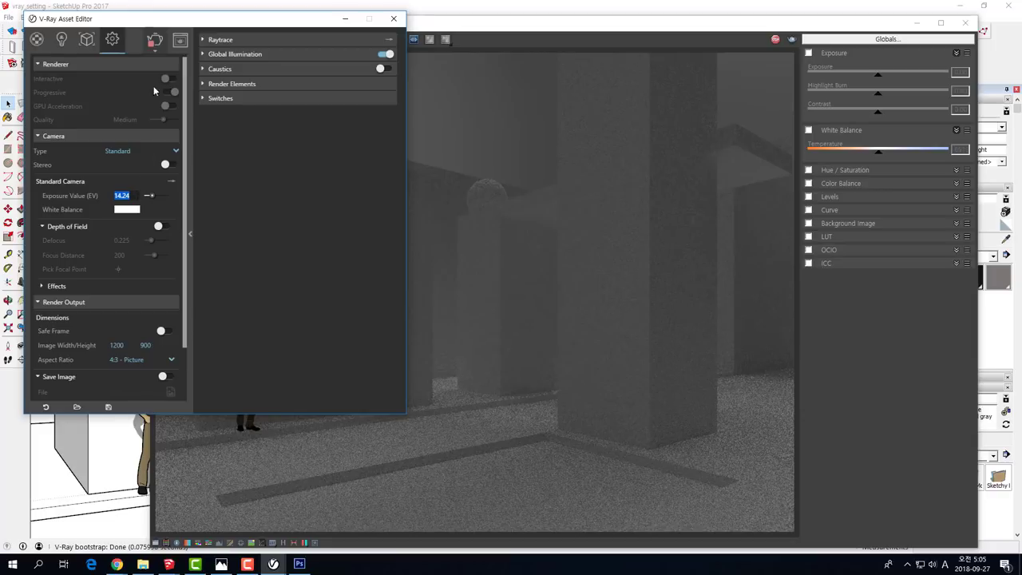
pyautogui.moveTo(144, 19); pyautogui.dragTo(132, 15)
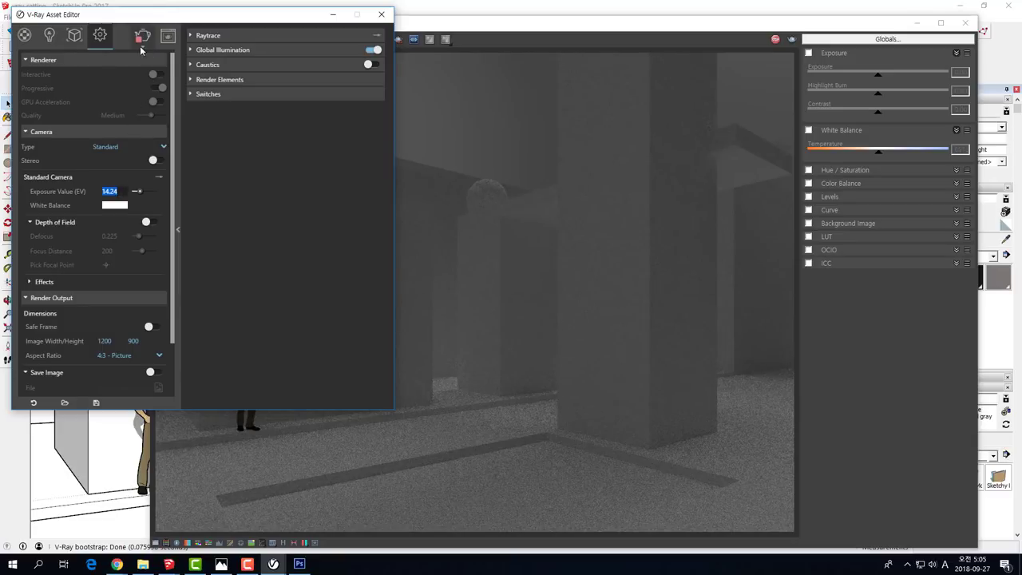
pyautogui.click(633, 118)
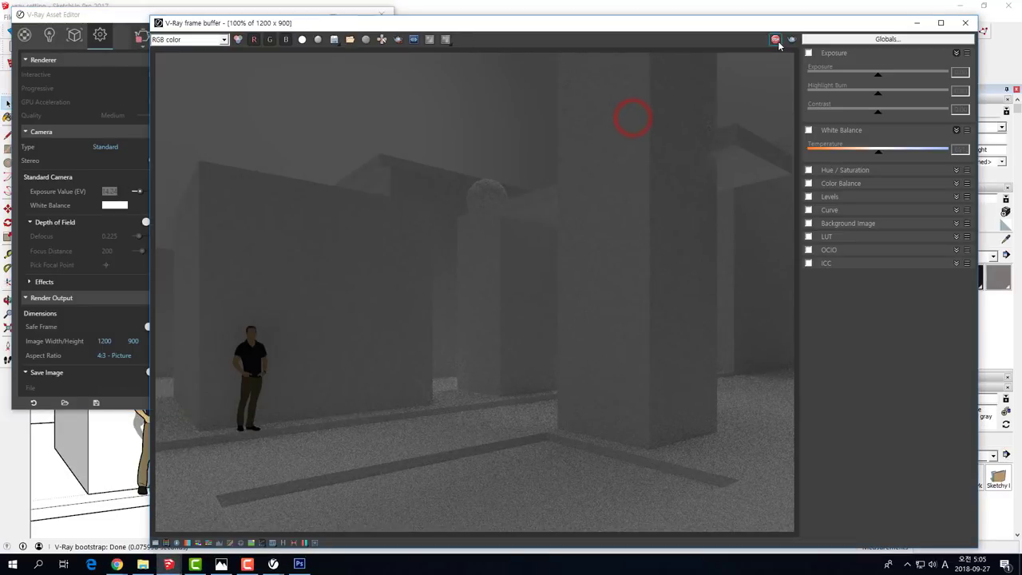
pyautogui.click(778, 41)
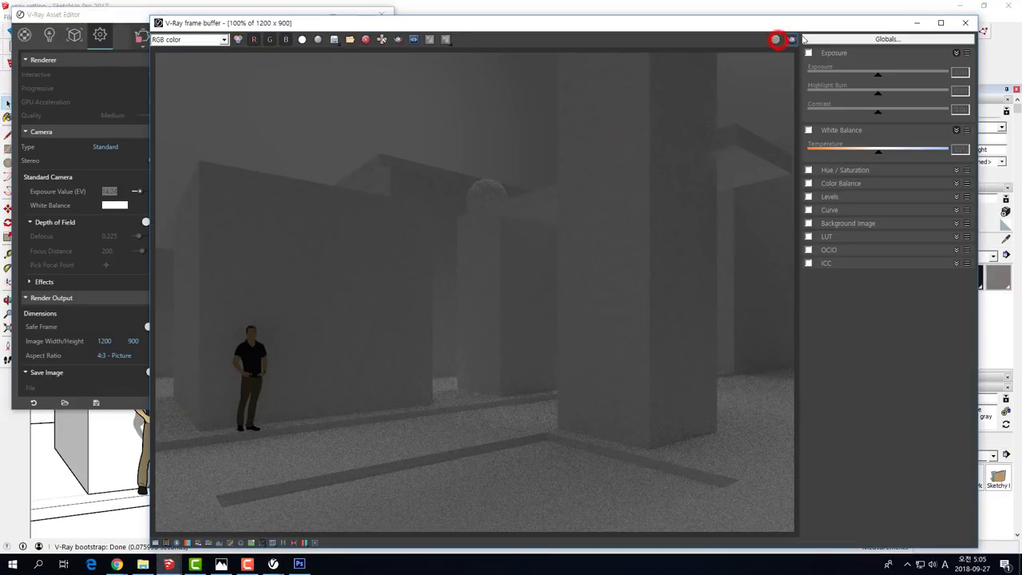
pyautogui.click(965, 24)
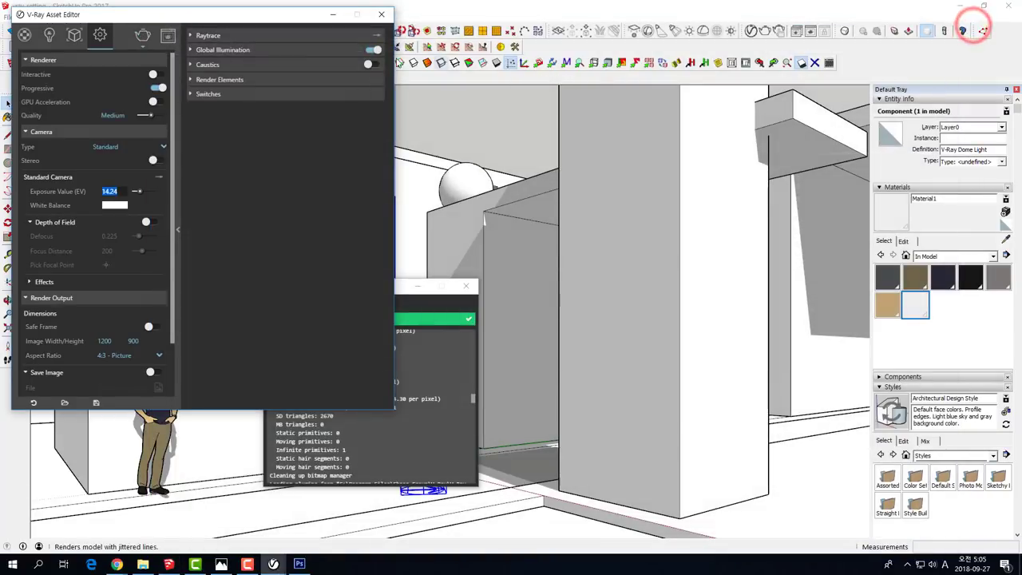
# Set the dome light intensity to 10 and start a new render.
pyautogui.click(49, 34)
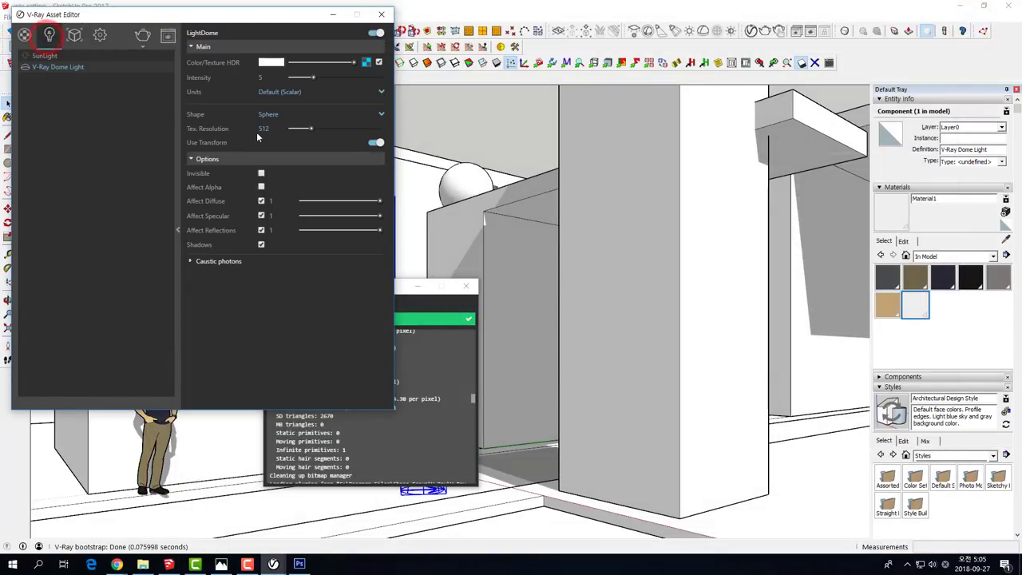
pyautogui.click(270, 78)
pyautogui.write('10')
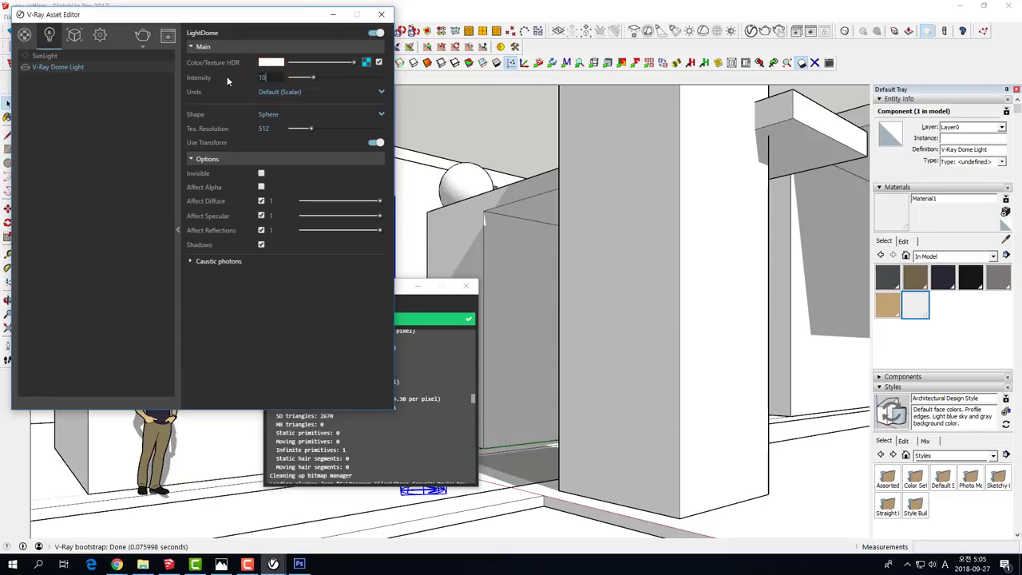
pyautogui.press('Return')
pyautogui.click(142, 35)
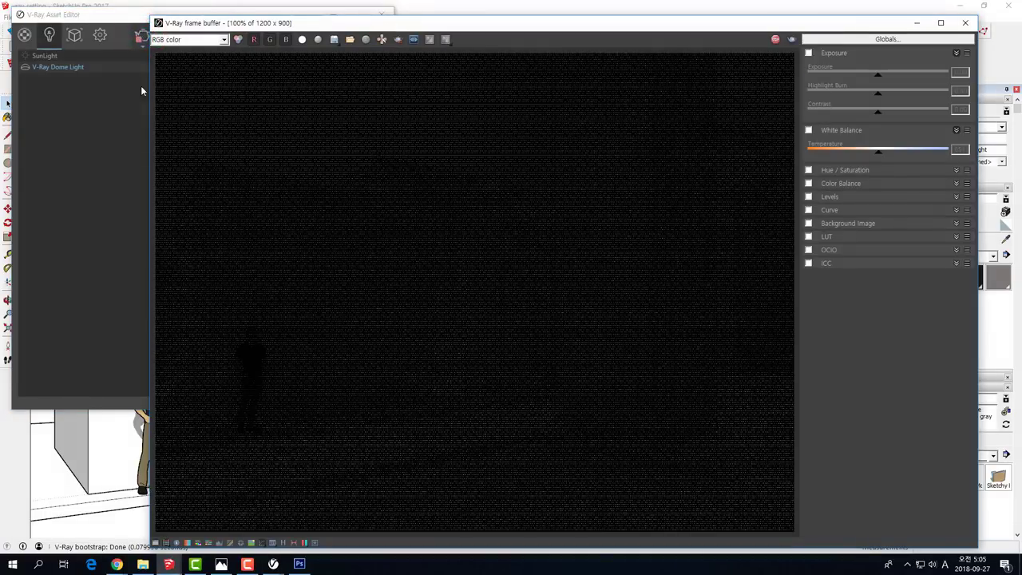
# Return to the render settings and review the Camera section.
pyautogui.click(121, 140)
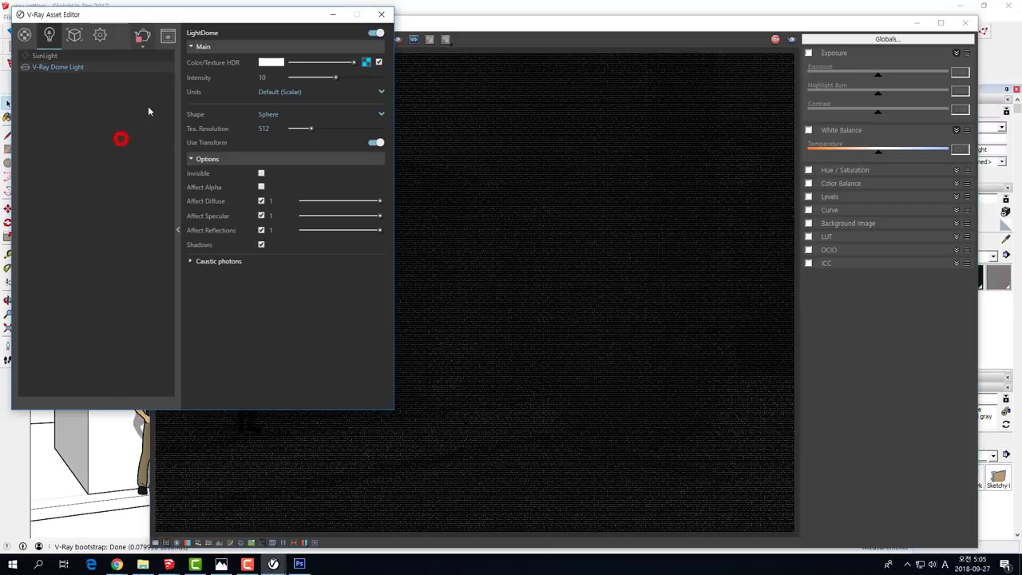
pyautogui.click(100, 37)
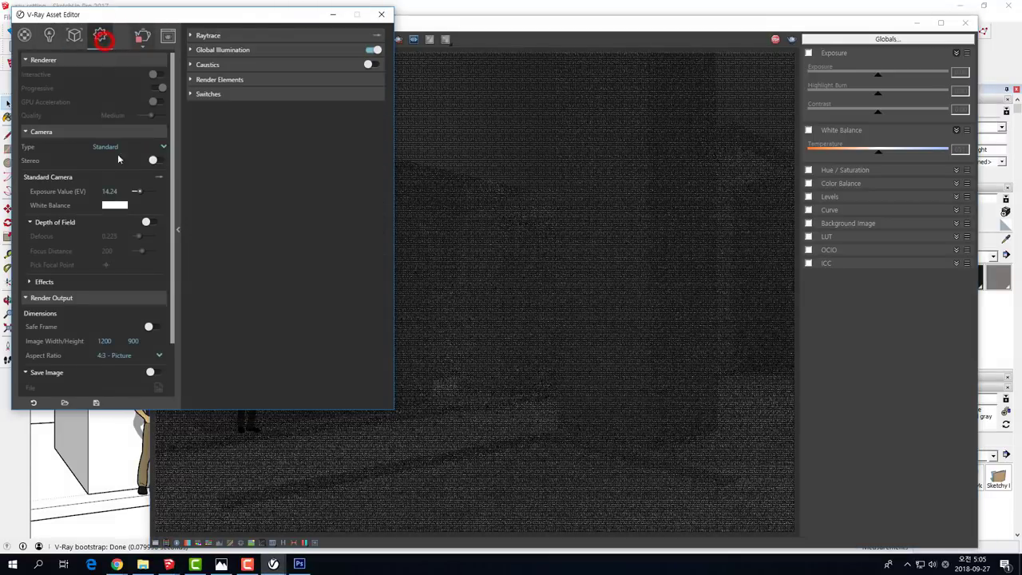
pyautogui.click(26, 133)
pyautogui.click(27, 133)
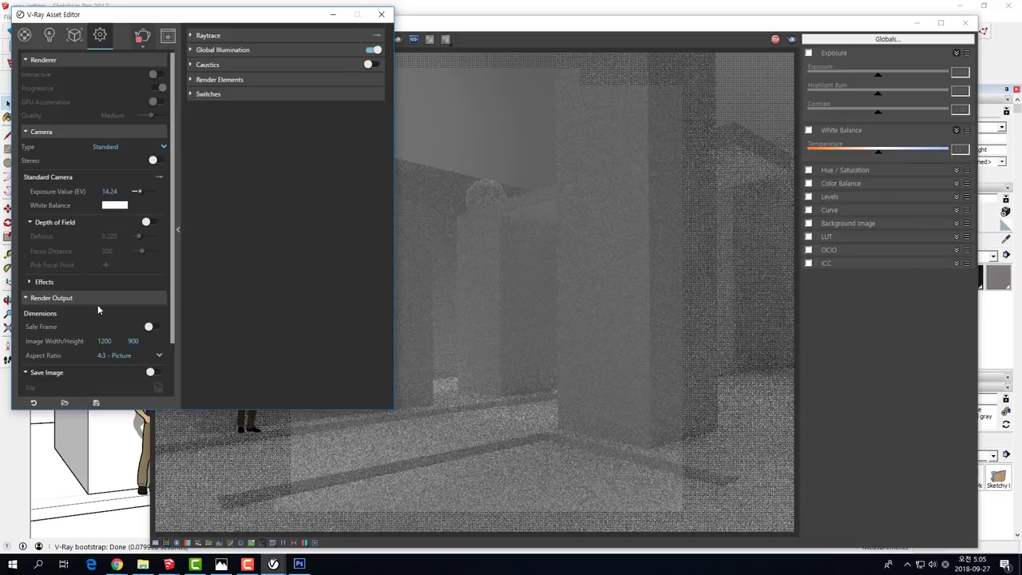
pyautogui.scroll(-2, 104, 308)
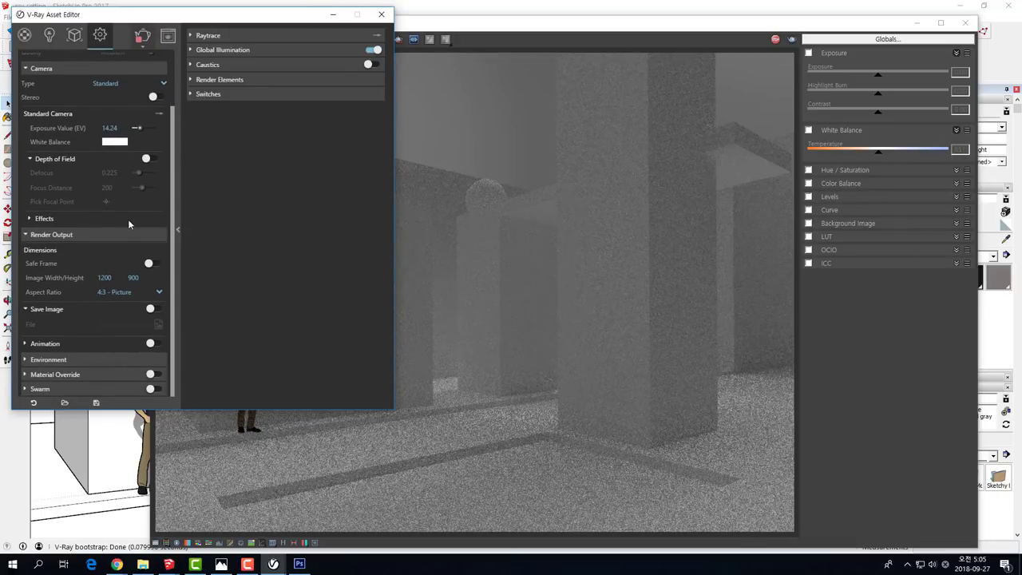
# Arrange the render and settings windows side by side.
pyautogui.click(191, 51)
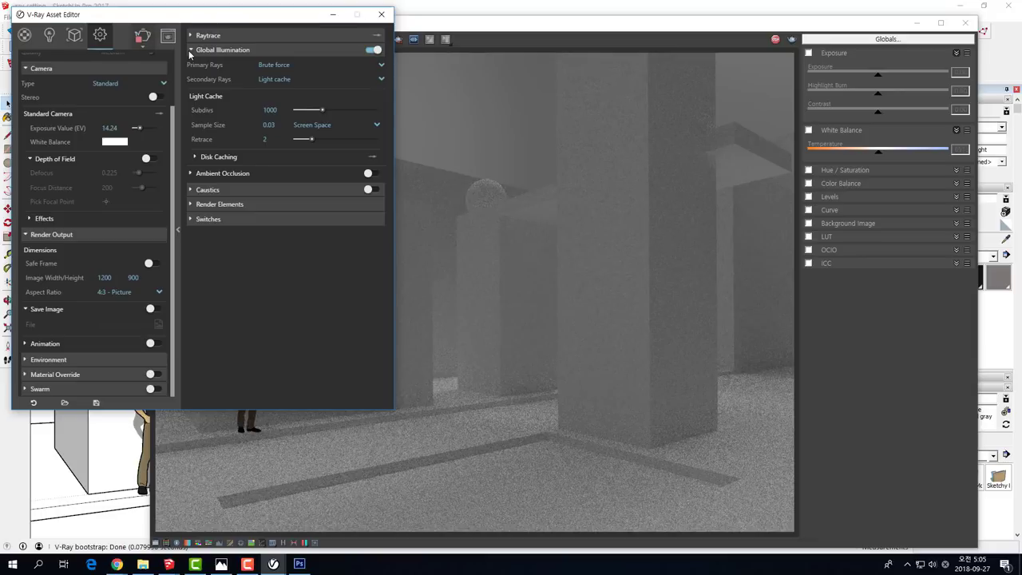
pyautogui.click(190, 51)
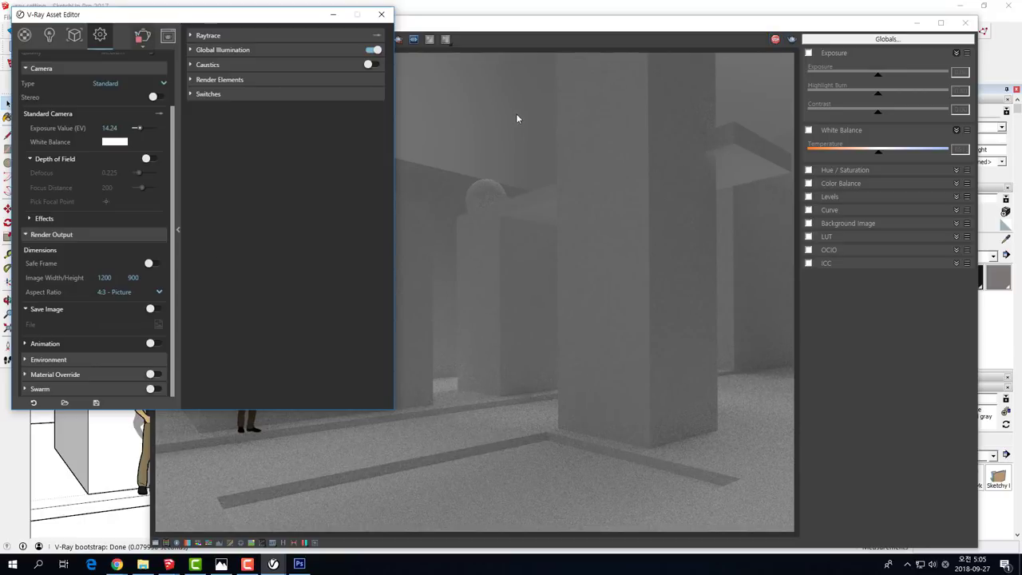
pyautogui.click(532, 183)
pyautogui.moveTo(244, 22); pyautogui.dragTo(302, 25)
pyautogui.click(161, 18)
pyautogui.moveTo(161, 18); pyautogui.dragTo(169, 23)
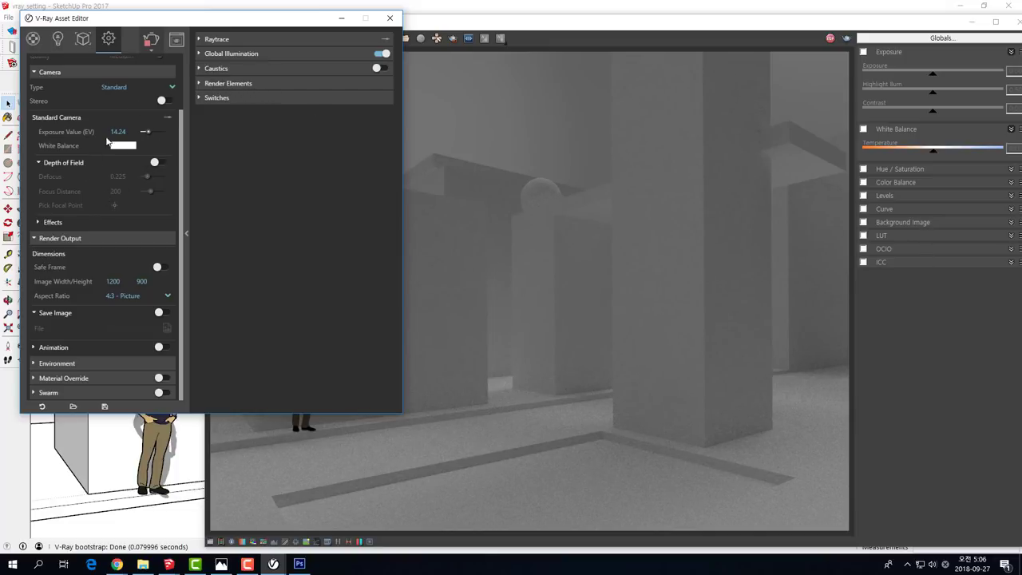
pyautogui.moveTo(99, 20); pyautogui.dragTo(132, 24)
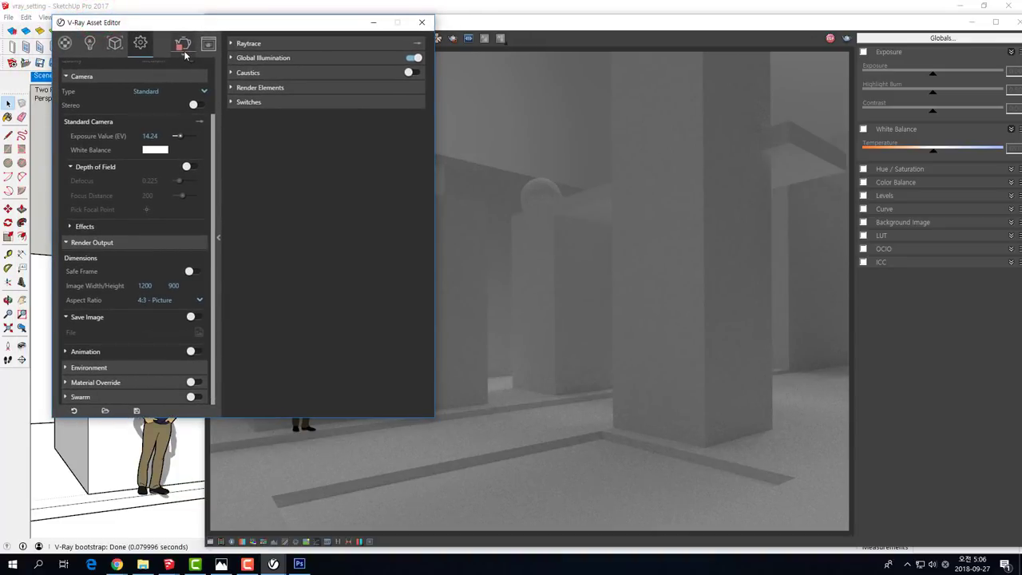
# Stop the running render and expand the Global Illumination light-cache settings.
pyautogui.click(183, 43)
pyautogui.click(230, 57)
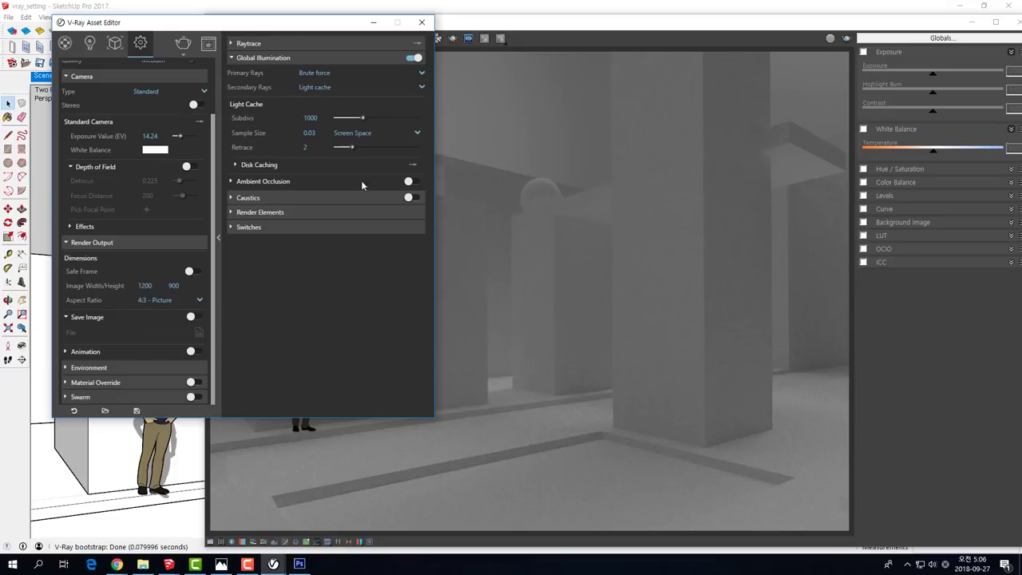
pyautogui.moveTo(214, 140)
pyautogui.scroll(2, 214, 141)
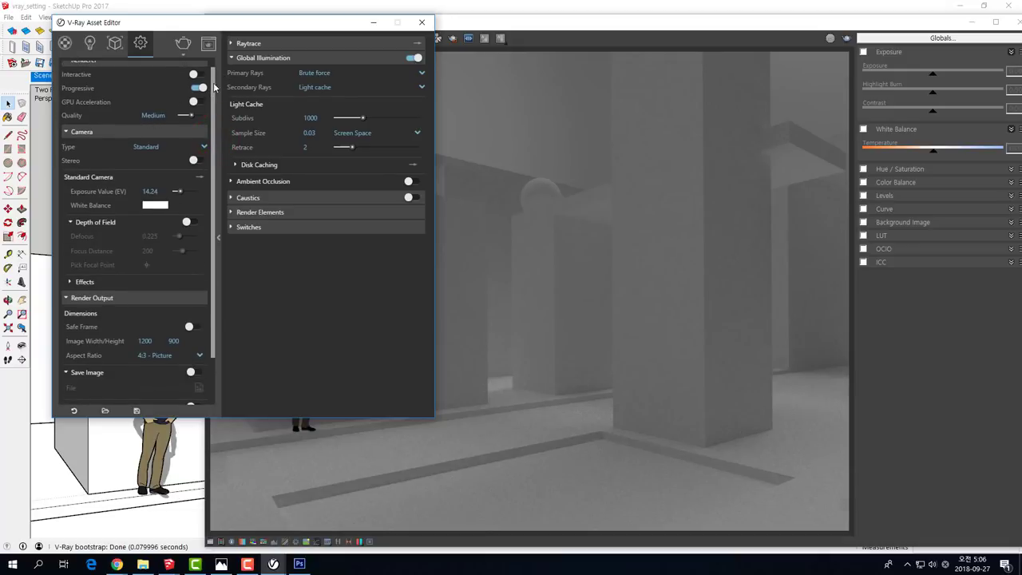
# Expand Raytrace and try Quality slider presets, leaving light cache Subdivs unchanged.
pyautogui.click(231, 58)
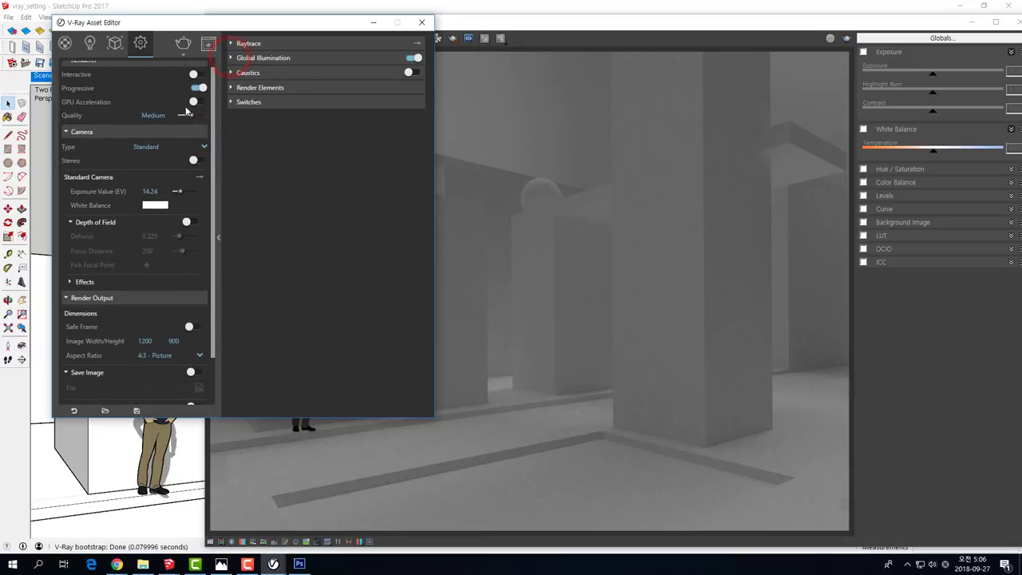
pyautogui.click(231, 57)
pyautogui.click(231, 43)
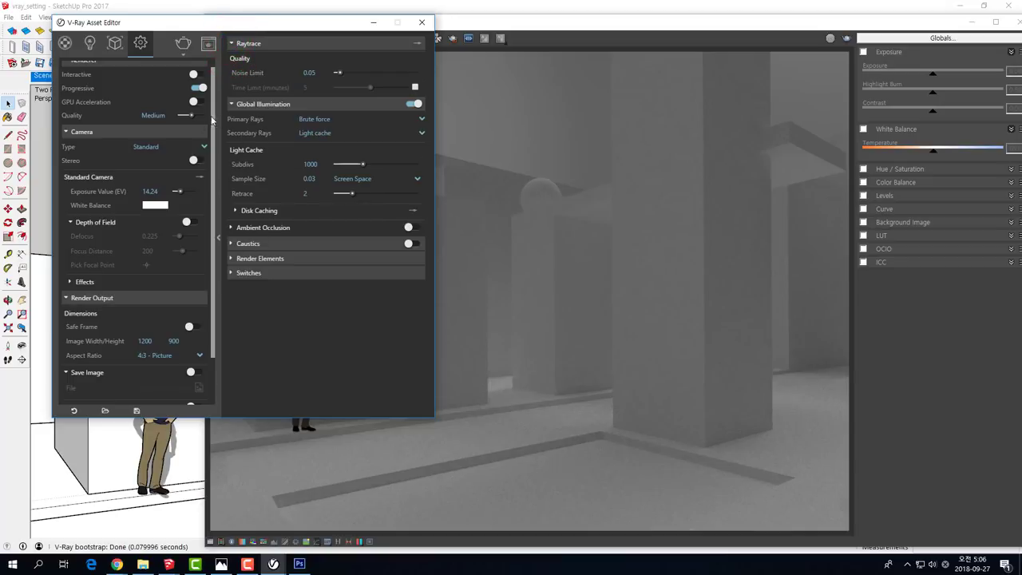
pyautogui.moveTo(192, 118); pyautogui.dragTo(197, 118)
pyautogui.moveTo(197, 118); pyautogui.dragTo(196, 121)
pyautogui.moveTo(196, 121); pyautogui.dragTo(199, 120)
pyautogui.doubleClick(317, 163)
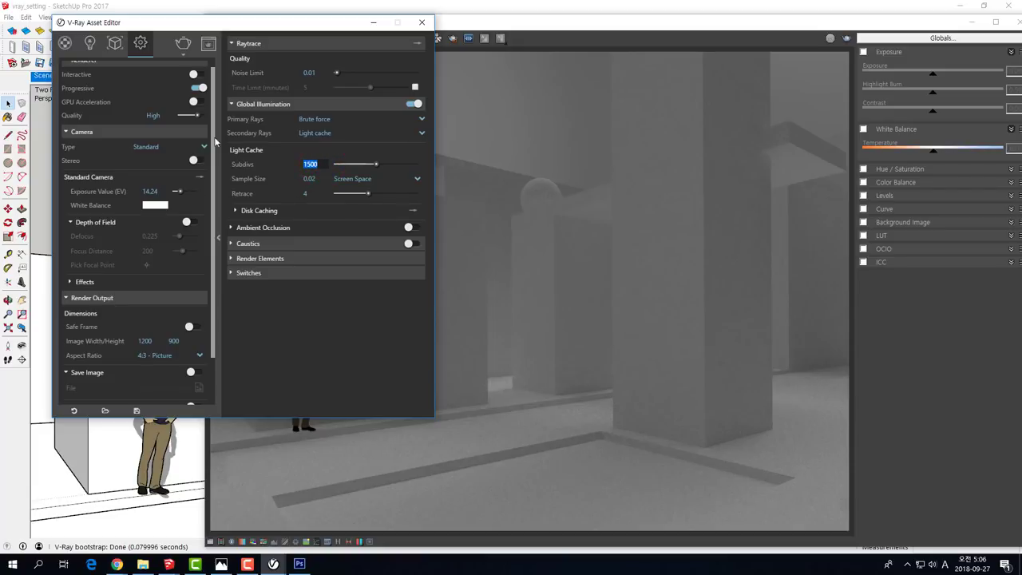
pyautogui.click(197, 116)
# Set quality back to Medium, noise limit to 0.01, and start rendering.
pyautogui.click(308, 73)
pyautogui.moveTo(490, 30); pyautogui.dragTo(495, 29)
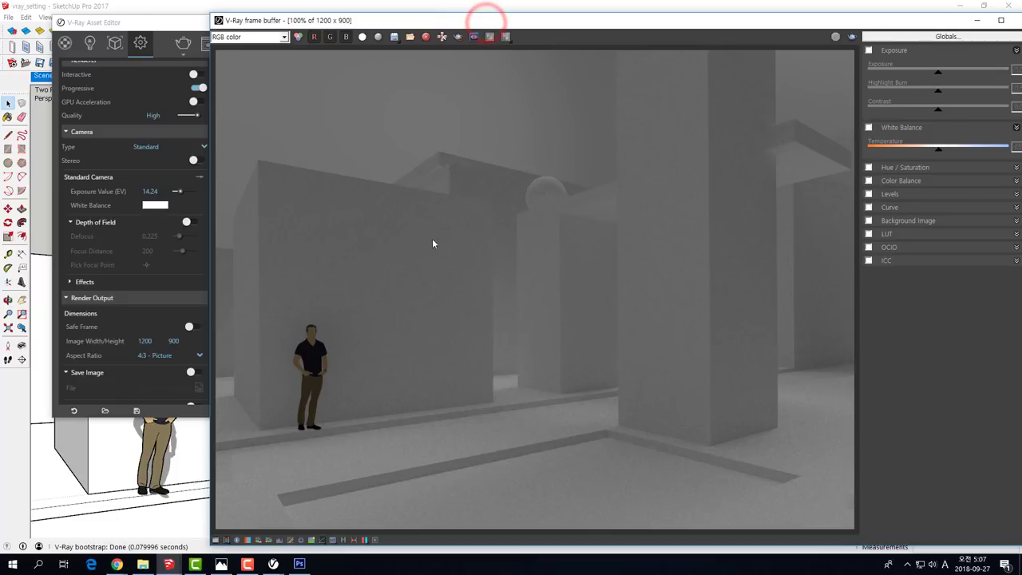
pyautogui.moveTo(186, 23); pyautogui.dragTo(167, 23)
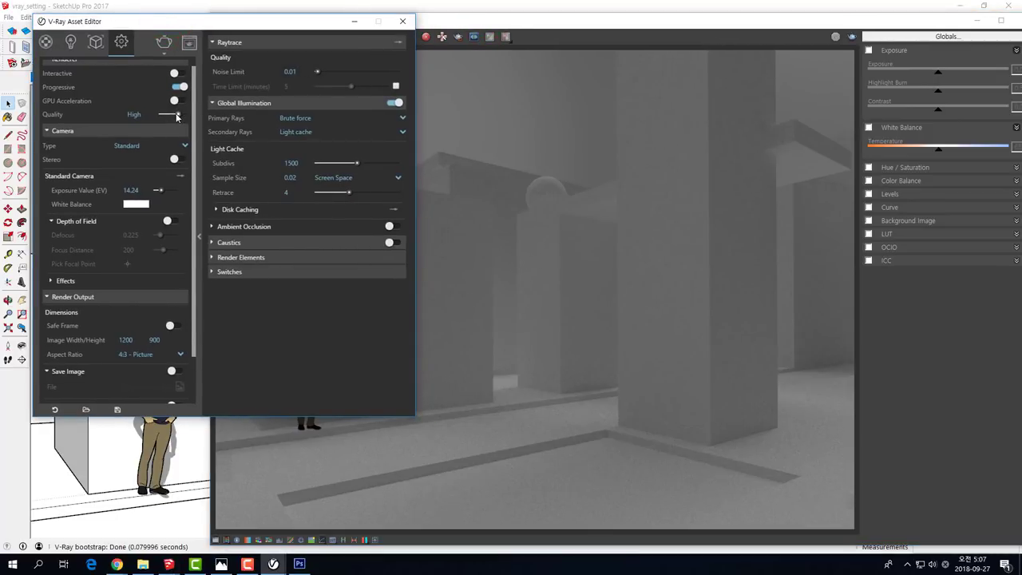
pyautogui.moveTo(177, 114); pyautogui.dragTo(169, 114)
pyautogui.doubleClick(291, 71)
pyautogui.write('0.01')
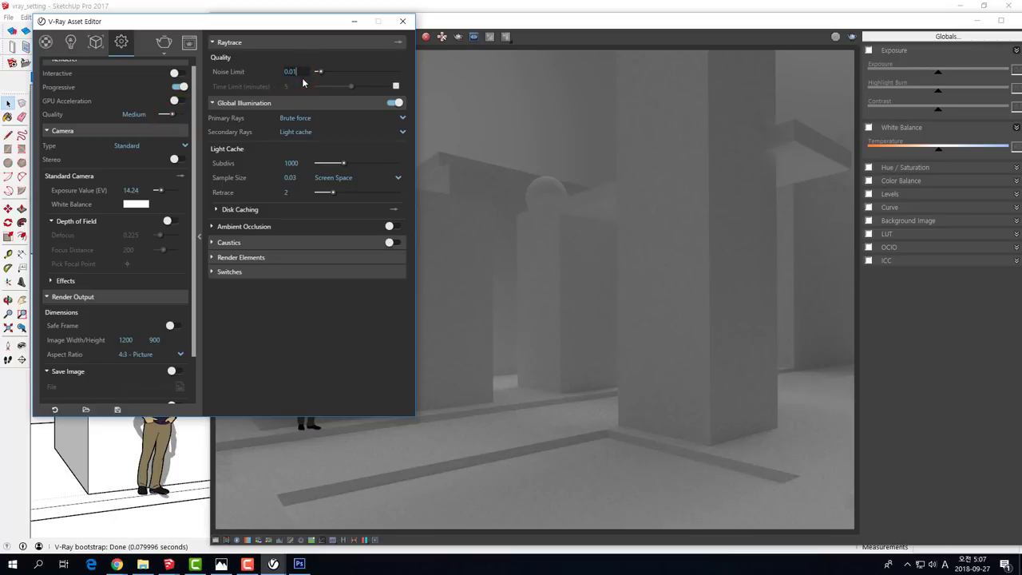
pyautogui.press('Return')
pyautogui.click(166, 44)
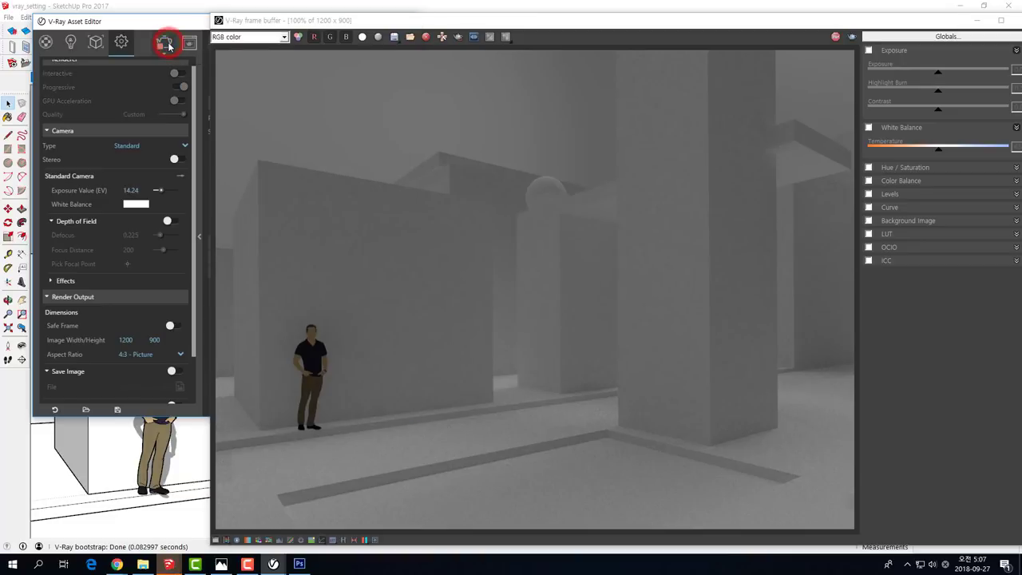
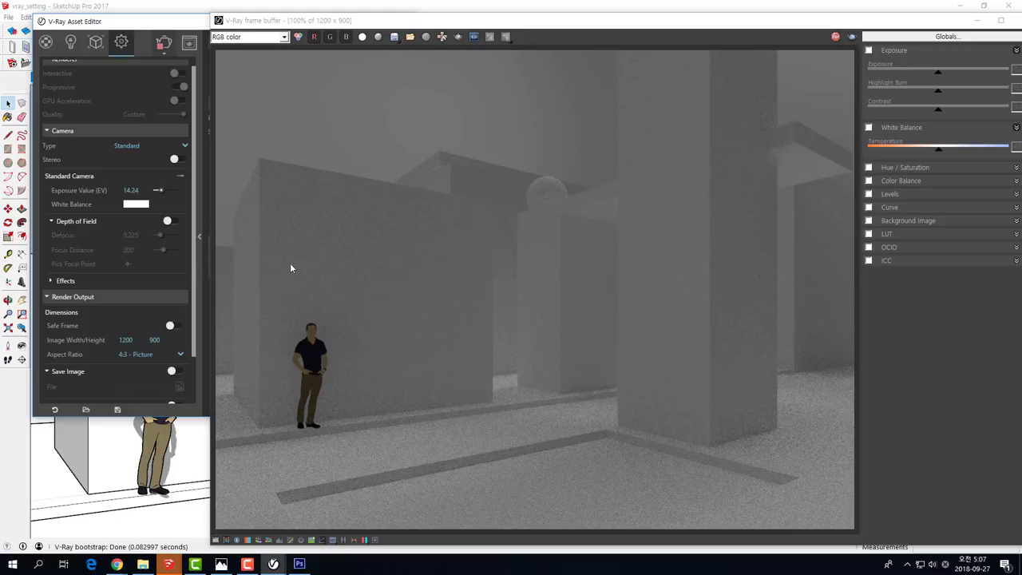
# Move the frame buffer aside and bring the Raytrace and Global Illumination settings forward.
pyautogui.moveTo(255, 20); pyautogui.dragTo(320, 12)
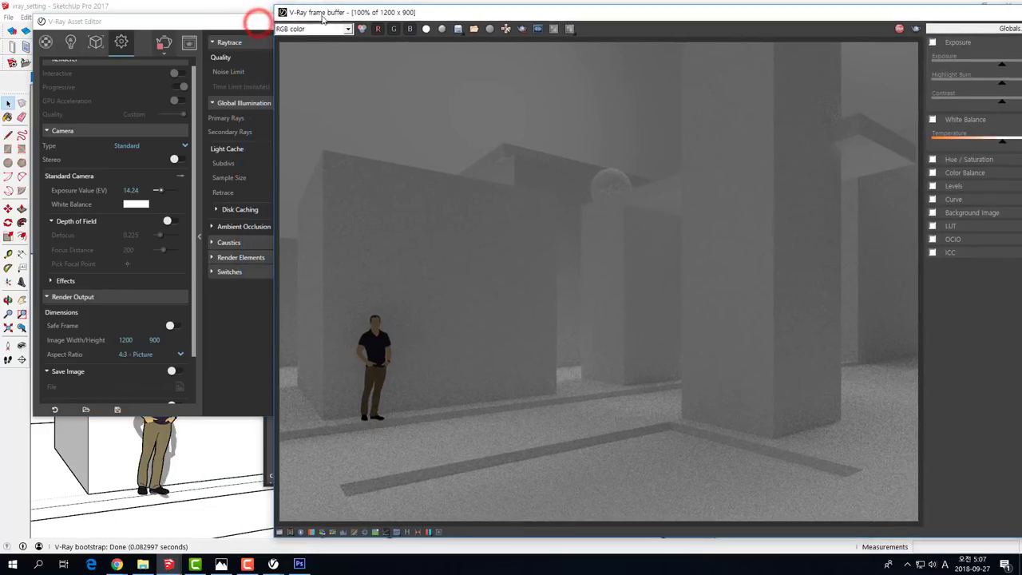
pyautogui.moveTo(204, 20); pyautogui.dragTo(174, 17)
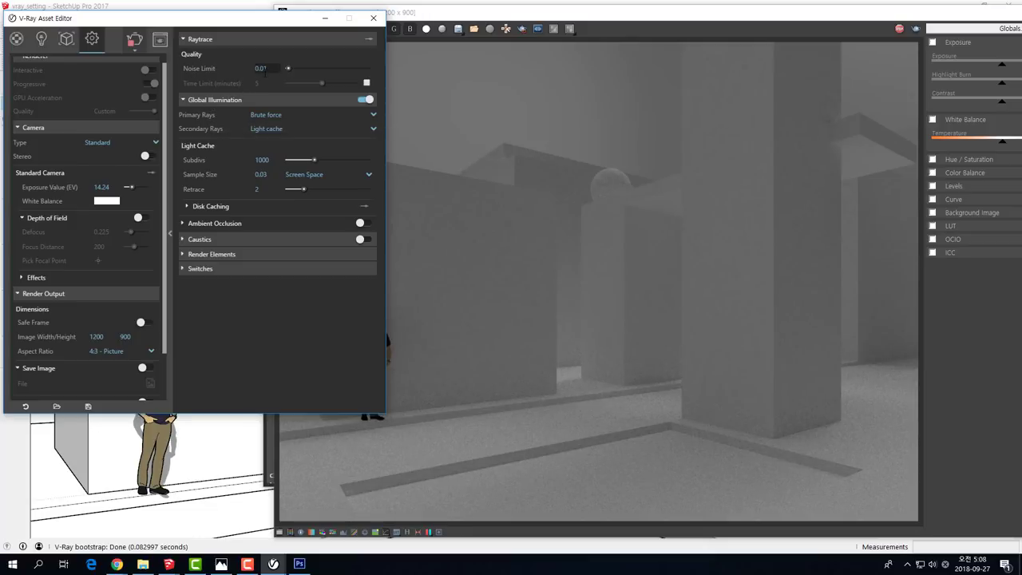
pyautogui.moveTo(262, 67)
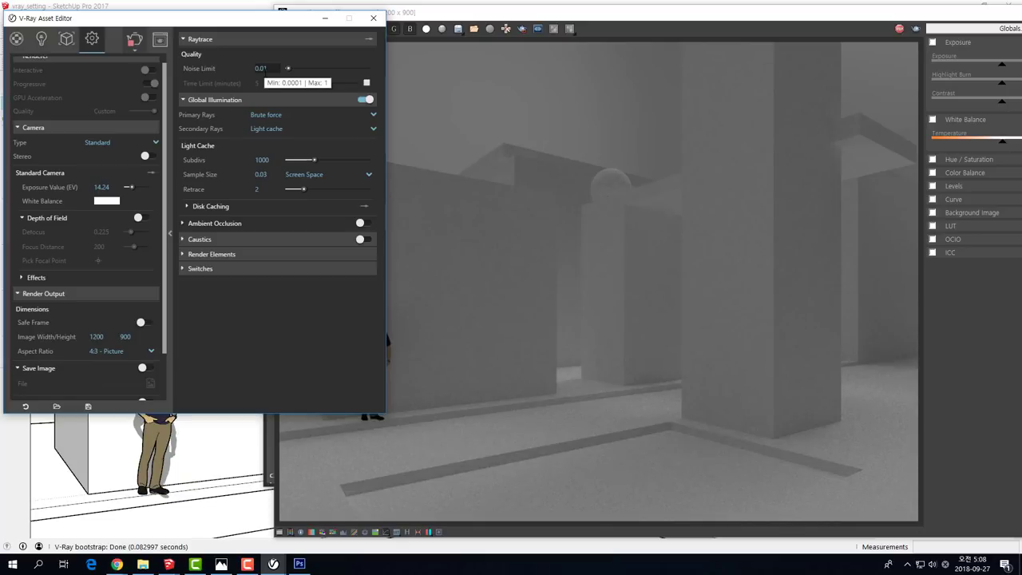
# Set the Raytrace Noise Limit from 0.01 to 0.001, then bring the frame buffer back to the front.
pyautogui.click(262, 69)
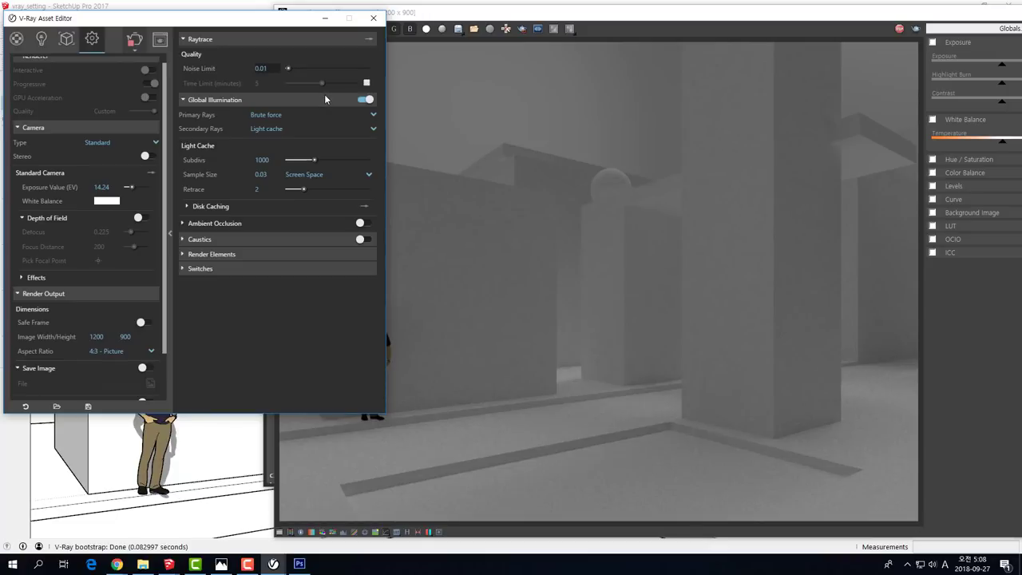
pyautogui.write('0')
pyautogui.press('Return')
pyautogui.click(262, 69)
pyautogui.press('Return')
pyautogui.scroll(-2, 92, 291)
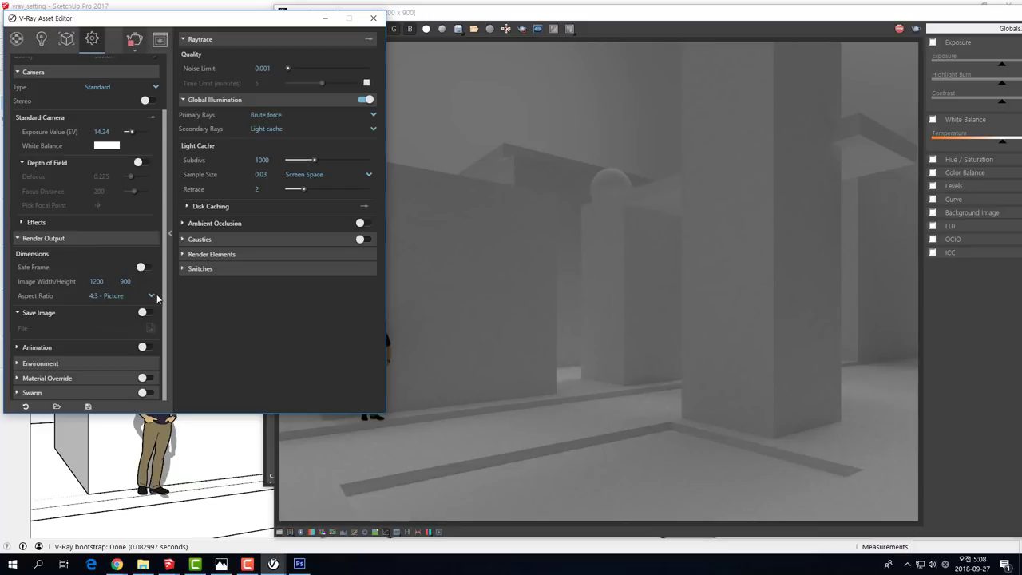
pyautogui.scroll(2, 157, 293)
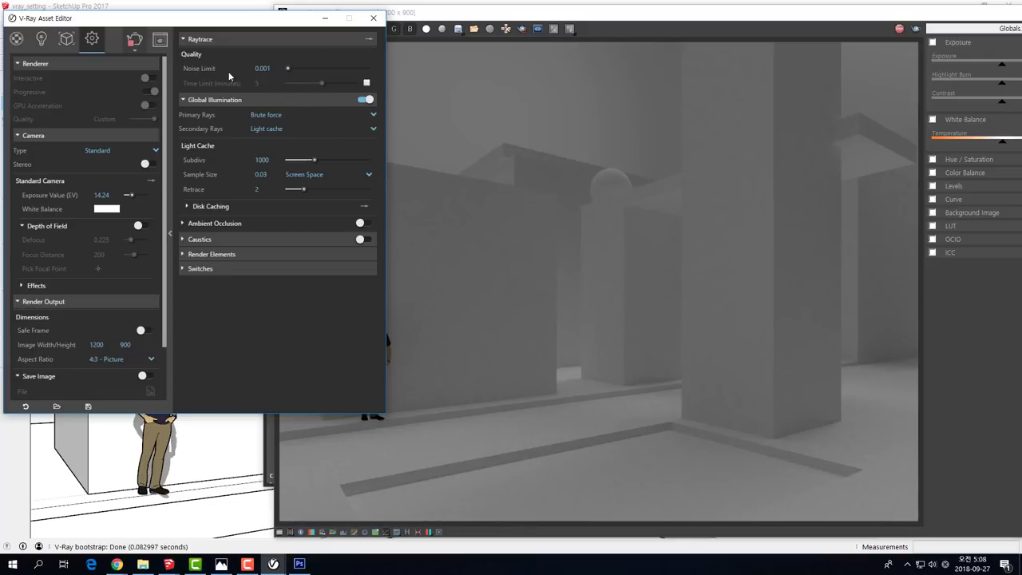
pyautogui.click(542, 183)
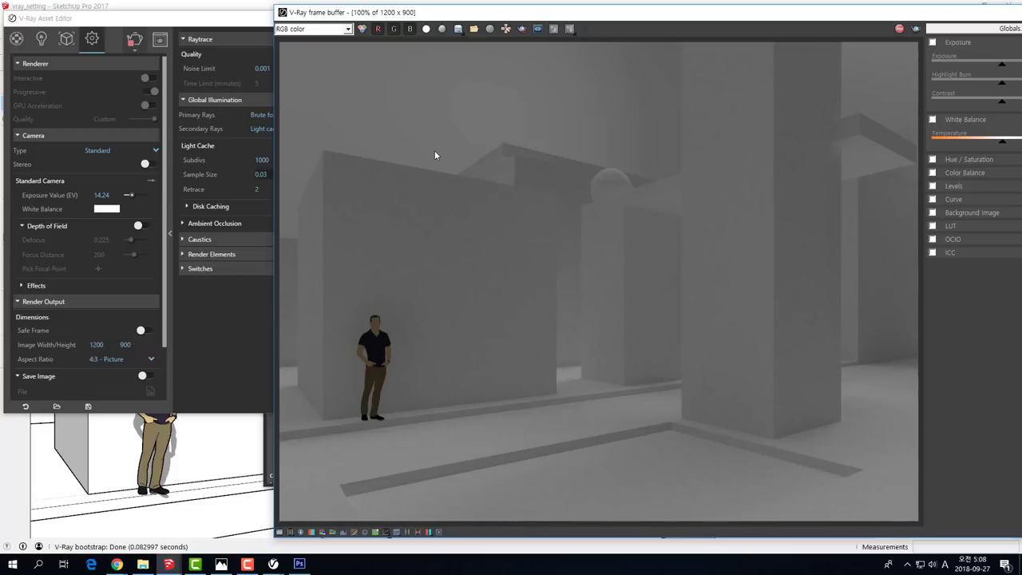
# Bring the render settings forward and select the 0.001 Noise Limit value.
pyautogui.click(193, 18)
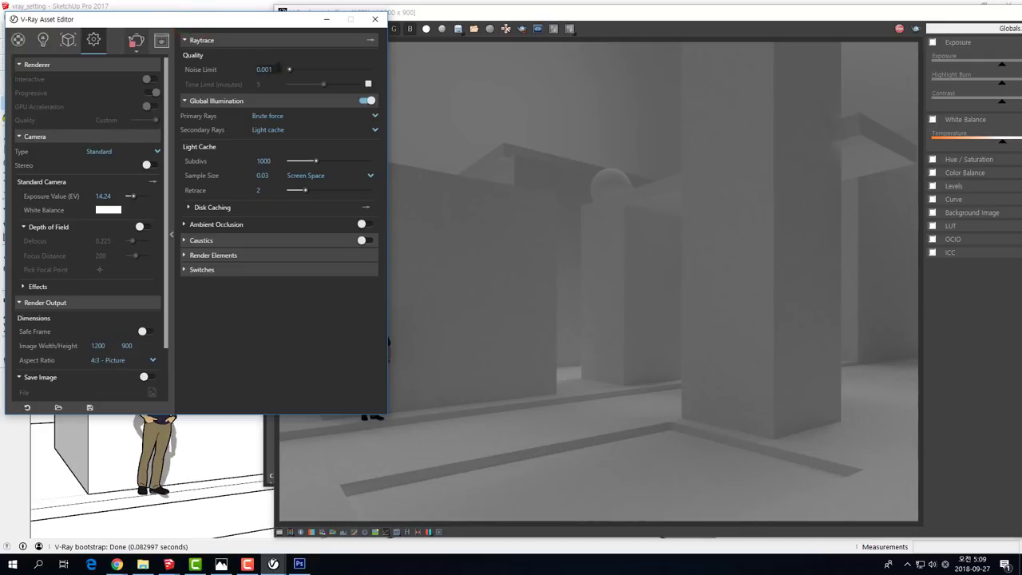
pyautogui.doubleClick(272, 70)
pyautogui.click(268, 70)
pyautogui.doubleClick(256, 73)
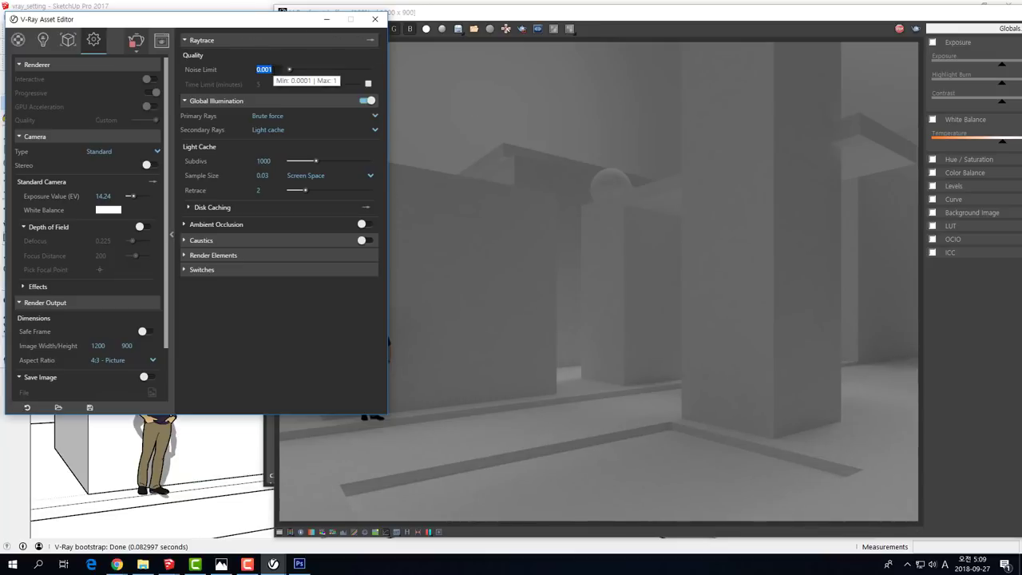
pyautogui.click(269, 69)
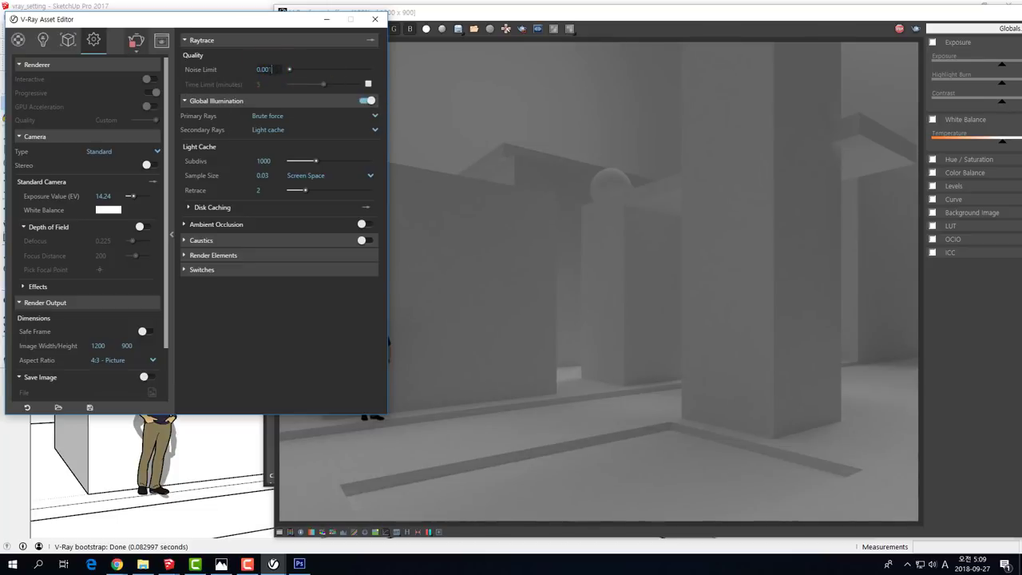
pyautogui.doubleClick(270, 69)
# Enable the Time Limit and set it to 180 minutes.
pyautogui.click(369, 83)
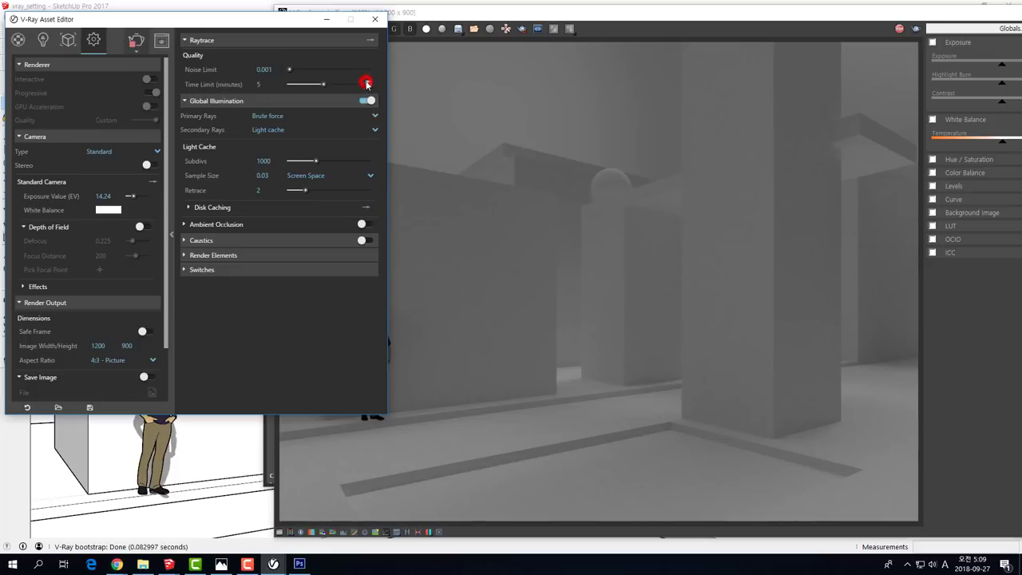
pyautogui.doubleClick(258, 84)
pyautogui.write('20')
pyautogui.doubleClick(262, 83)
pyautogui.write('180')
pyautogui.press('Return')
pyautogui.scroll(-3, 153, 299)
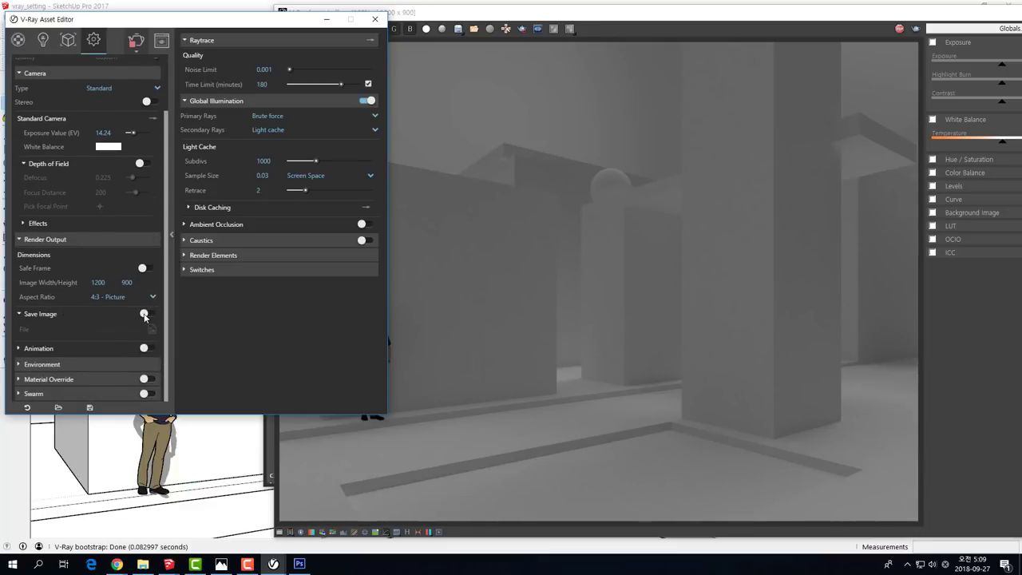
# Turn on Save Image, stop the current render, and set the Quality preset to High.
pyautogui.click(145, 313)
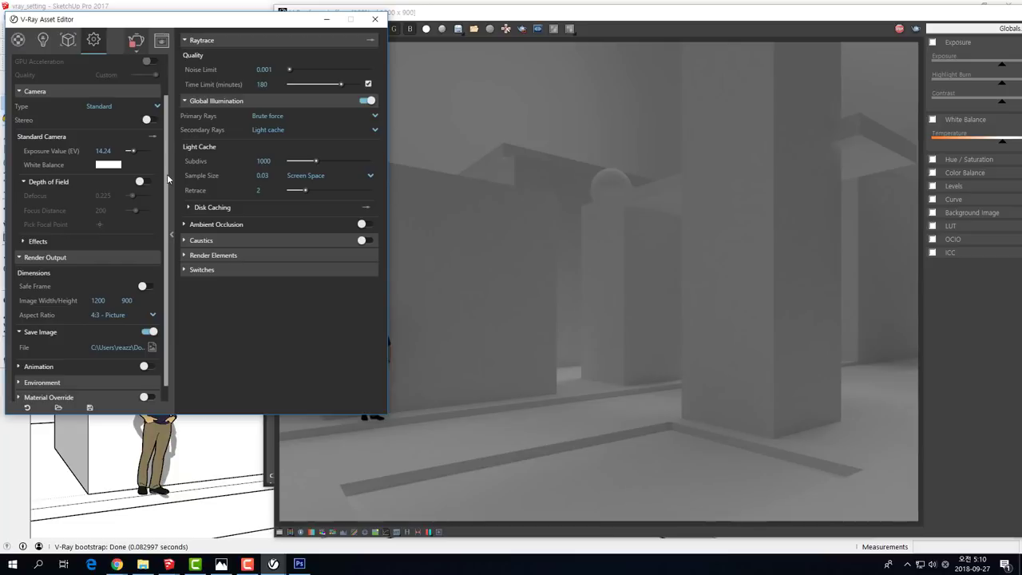
pyautogui.click(137, 42)
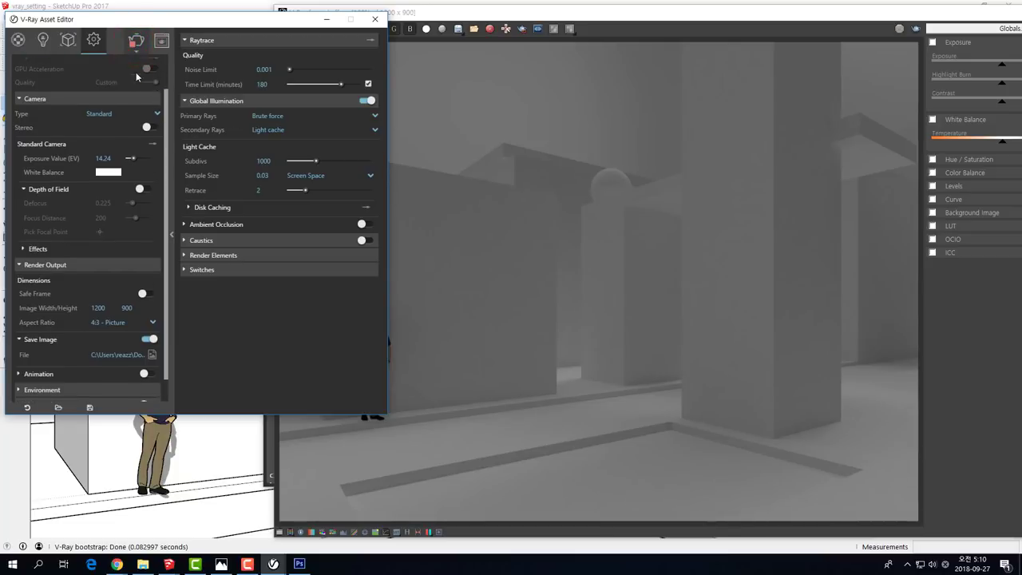
pyautogui.scroll(3, 136, 80)
pyautogui.click(154, 121)
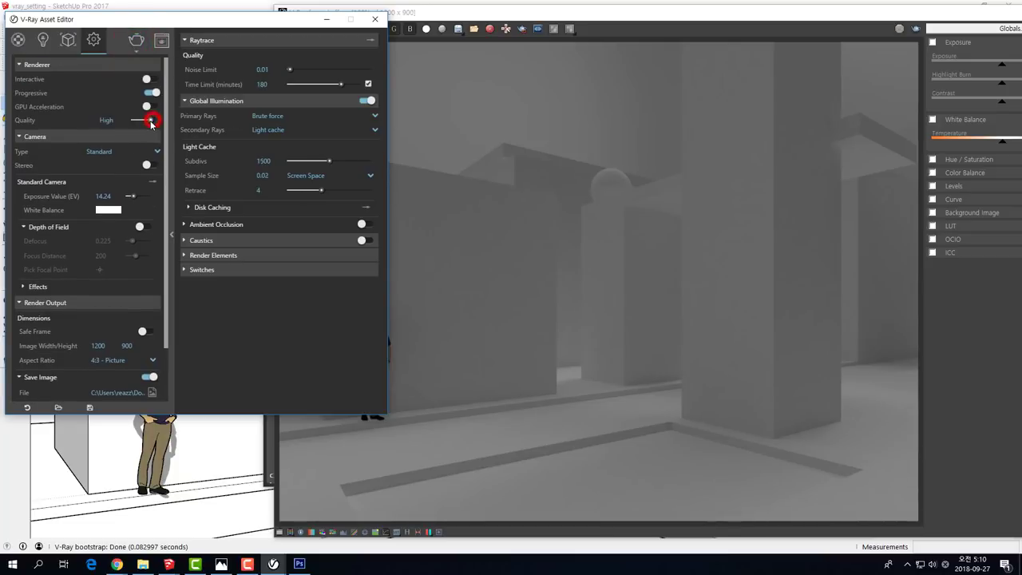
pyautogui.click(148, 119)
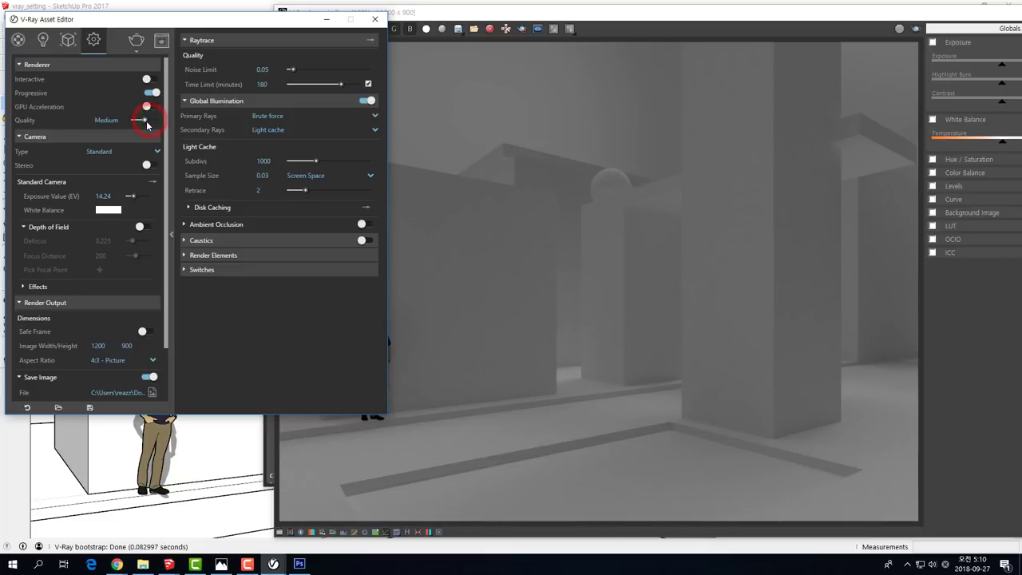
pyautogui.click(149, 121)
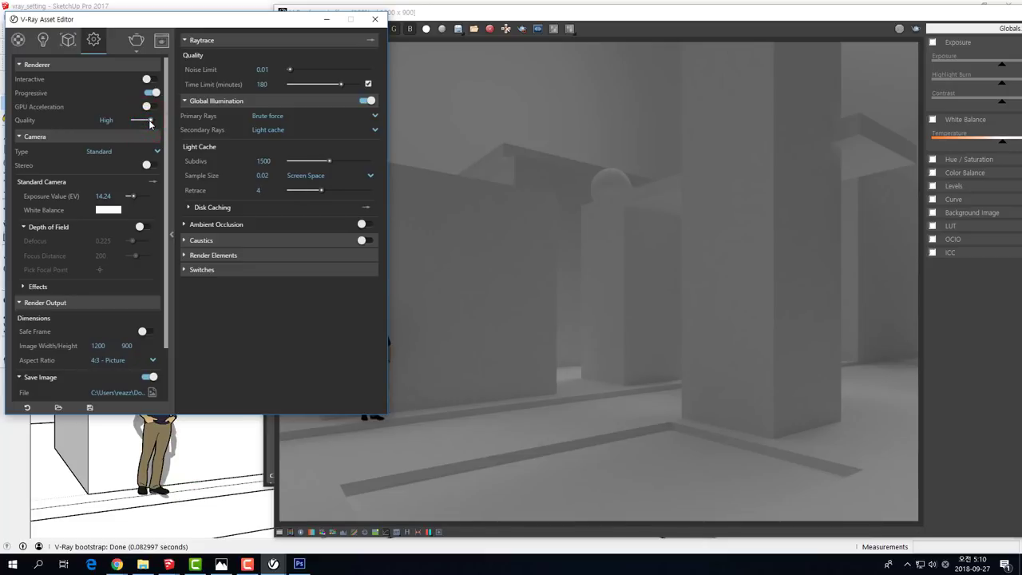
# Re-enter a Noise Limit of 0.001, leaving the 180-minute time limit selected.
pyautogui.click(264, 69)
pyautogui.doubleClick(279, 71)
pyautogui.write('0.001')
pyautogui.press('Return')
pyautogui.doubleClick(263, 84)
# Arrange the frame buffer and render settings windows side by side.
pyautogui.click(457, 89)
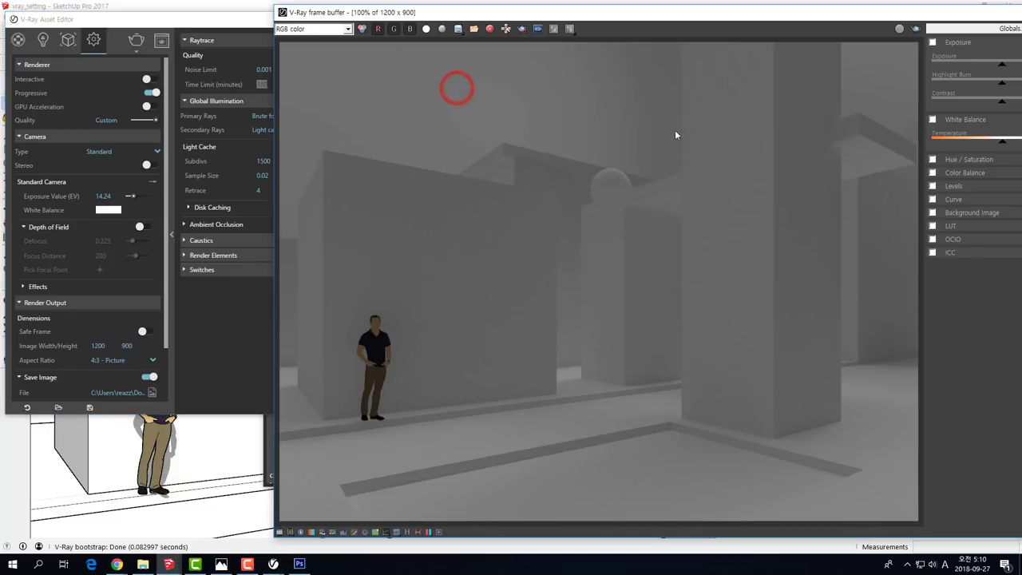
pyautogui.moveTo(205, 23); pyautogui.dragTo(233, 28)
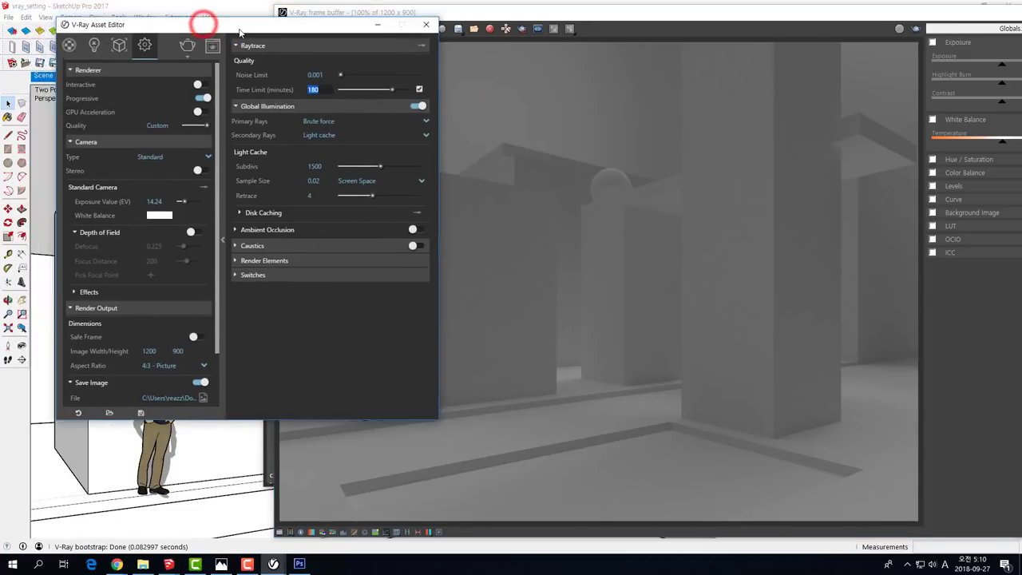
pyautogui.moveTo(451, 14); pyautogui.dragTo(399, 27)
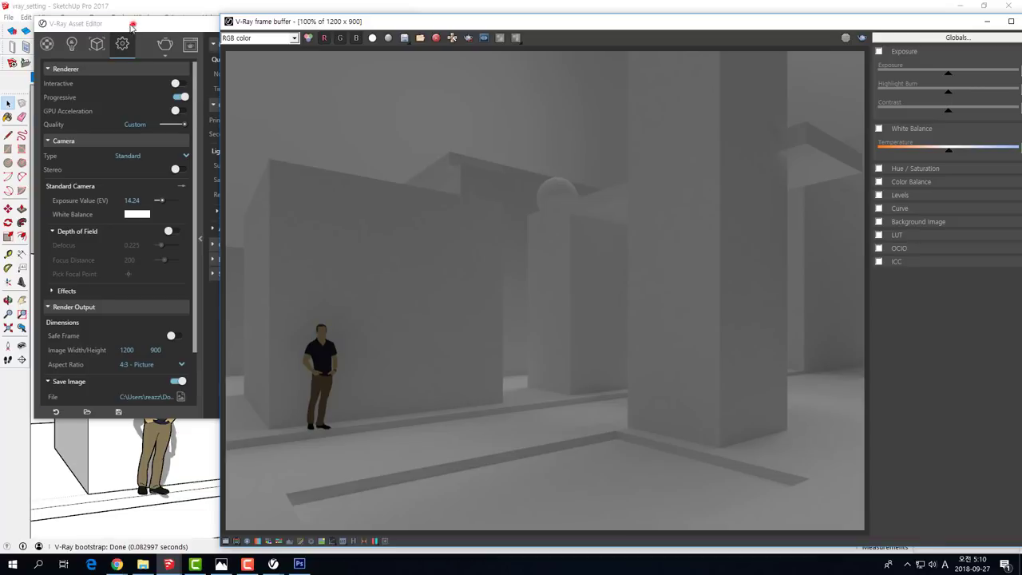
pyautogui.moveTo(131, 24); pyautogui.dragTo(112, 17)
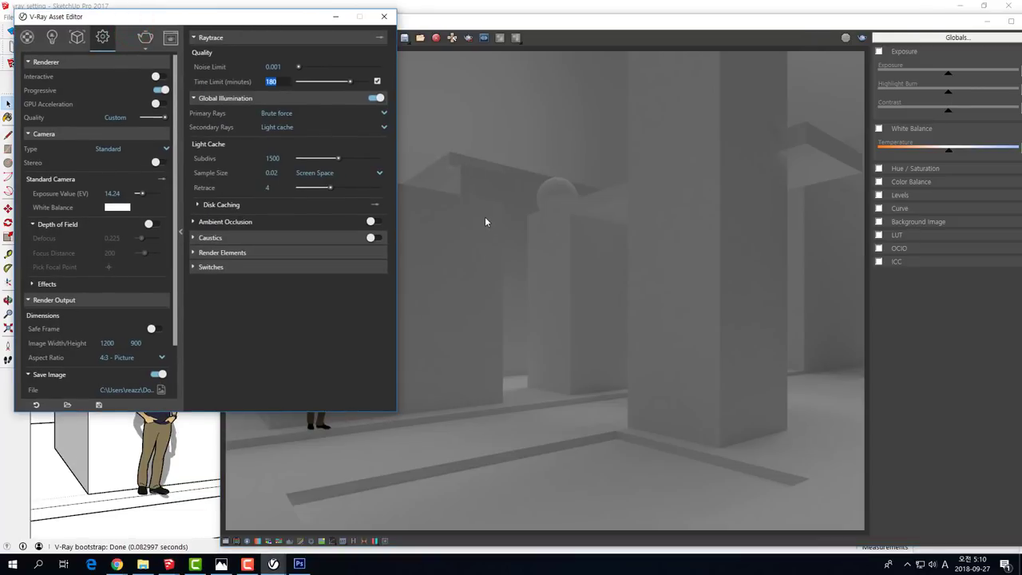
# Zoom into the brute force/light cache render to inspect its noise, then zoom back out.
pyautogui.click(741, 172)
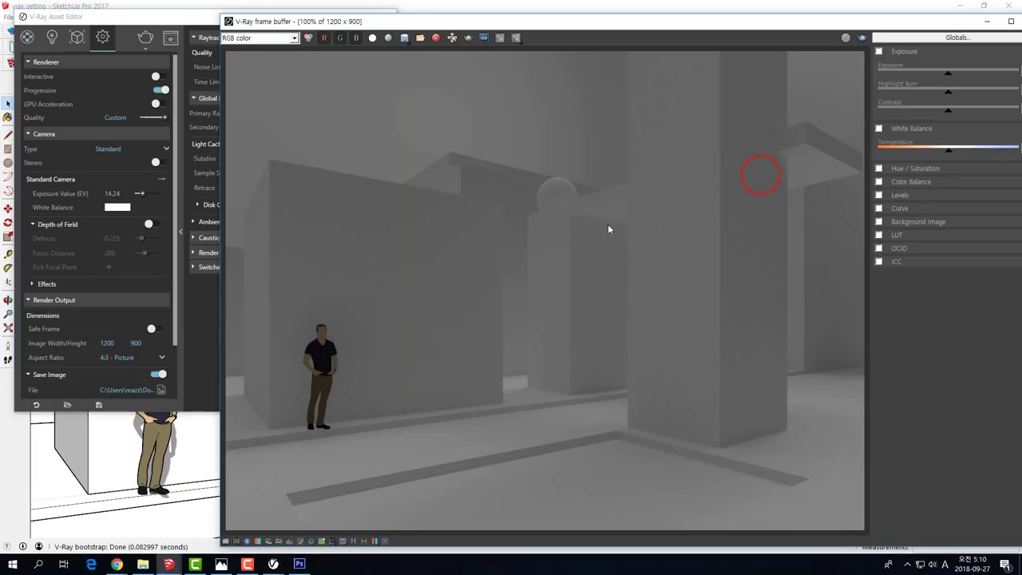
pyautogui.scroll(2, 608, 229)
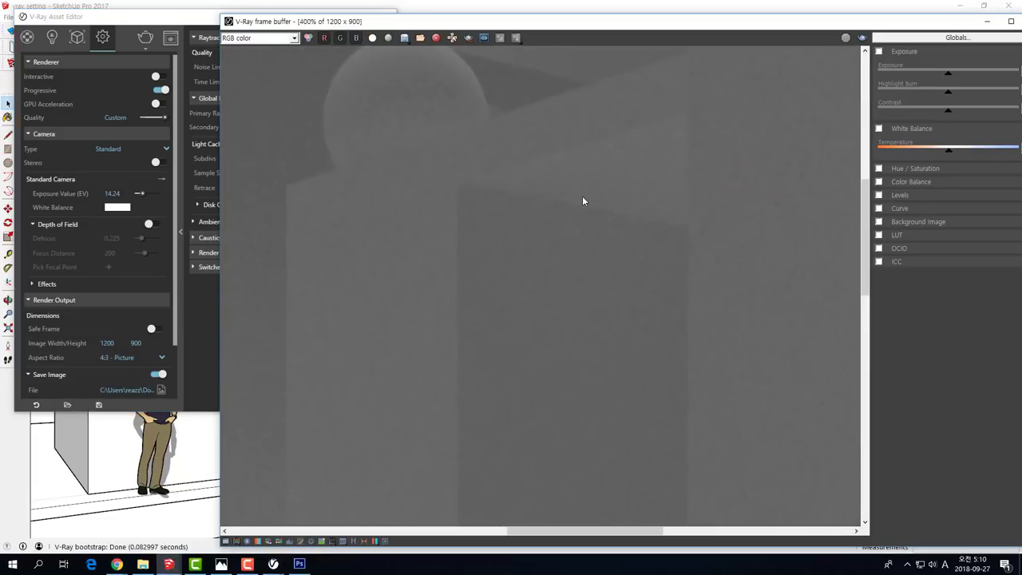
pyautogui.scroll(-1, 582, 201)
pyautogui.scroll(-1, 305, 134)
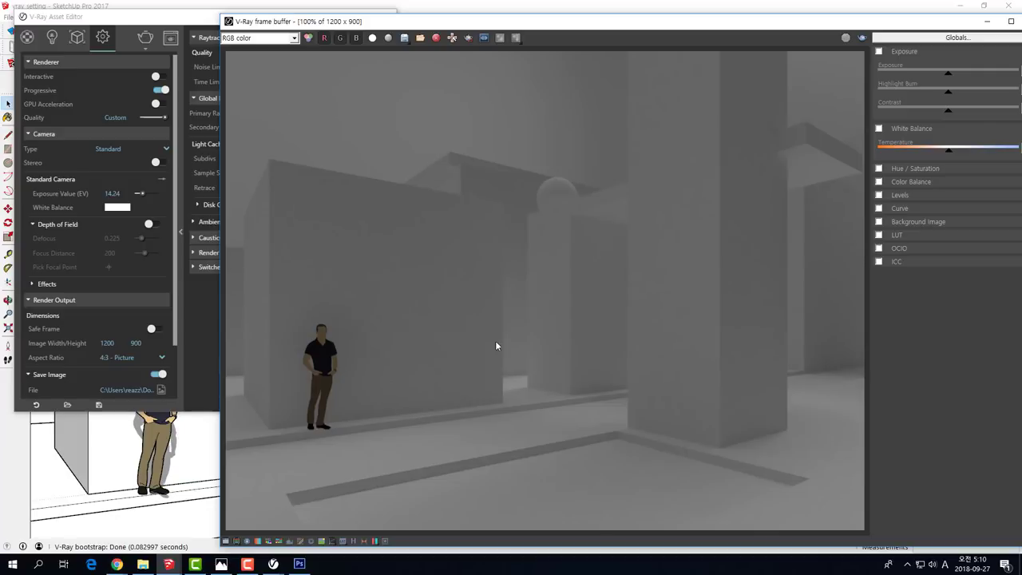
pyautogui.scroll(1, 773, 416)
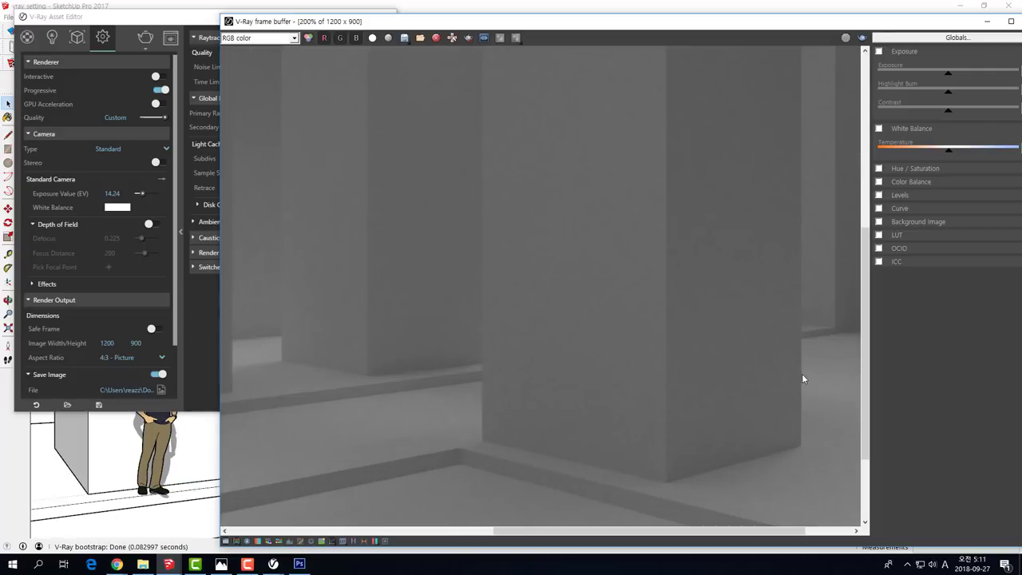
pyautogui.moveTo(802, 373); pyautogui.dragTo(536, 302, button='middle')
pyautogui.scroll(1, 727, 439)
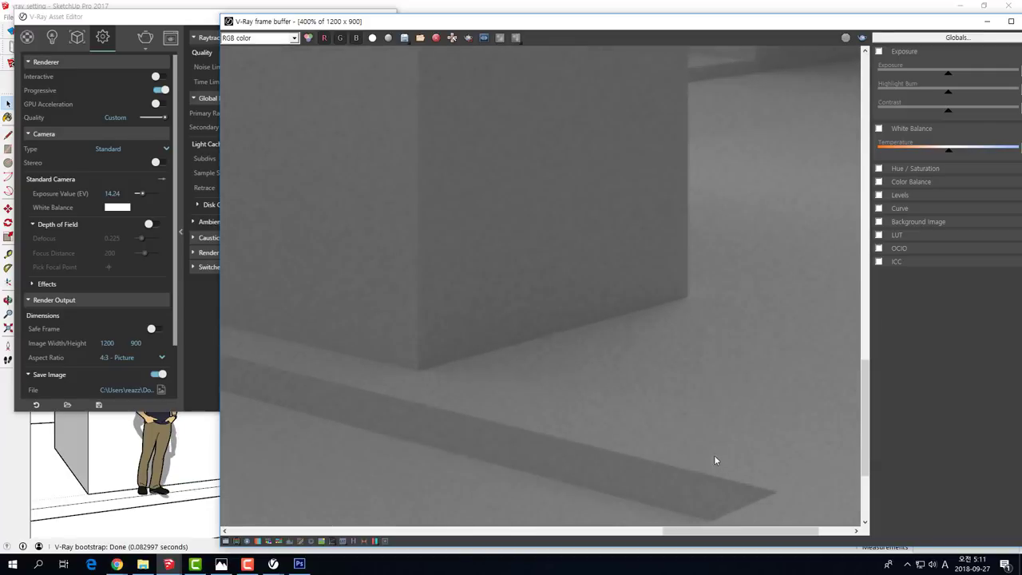
pyautogui.scroll(-2, 699, 444)
pyautogui.scroll(-1, 679, 424)
pyautogui.scroll(1, 647, 392)
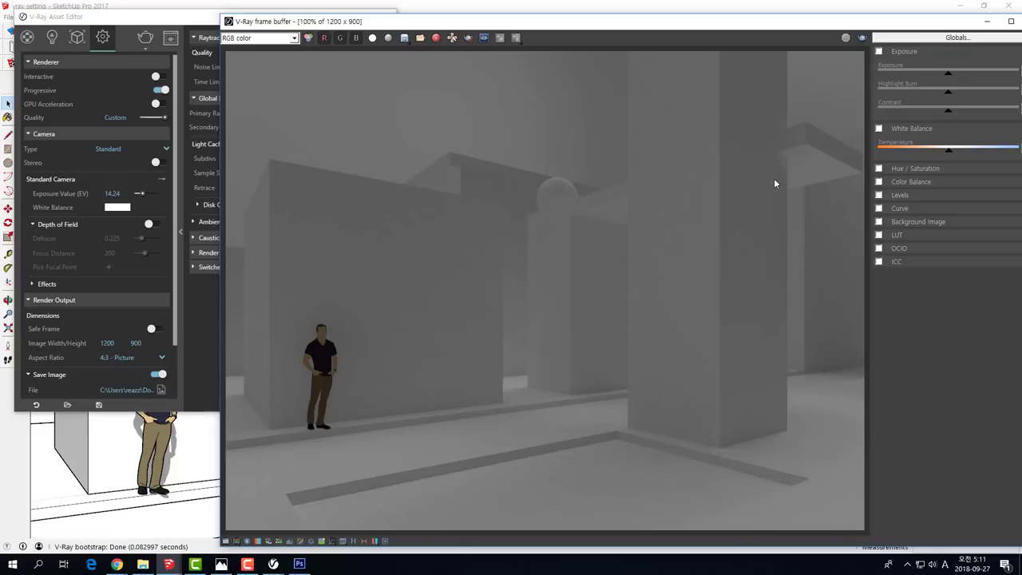
pyautogui.scroll(1, 778, 163)
pyautogui.scroll(1, 792, 139)
pyautogui.scroll(1, 792, 140)
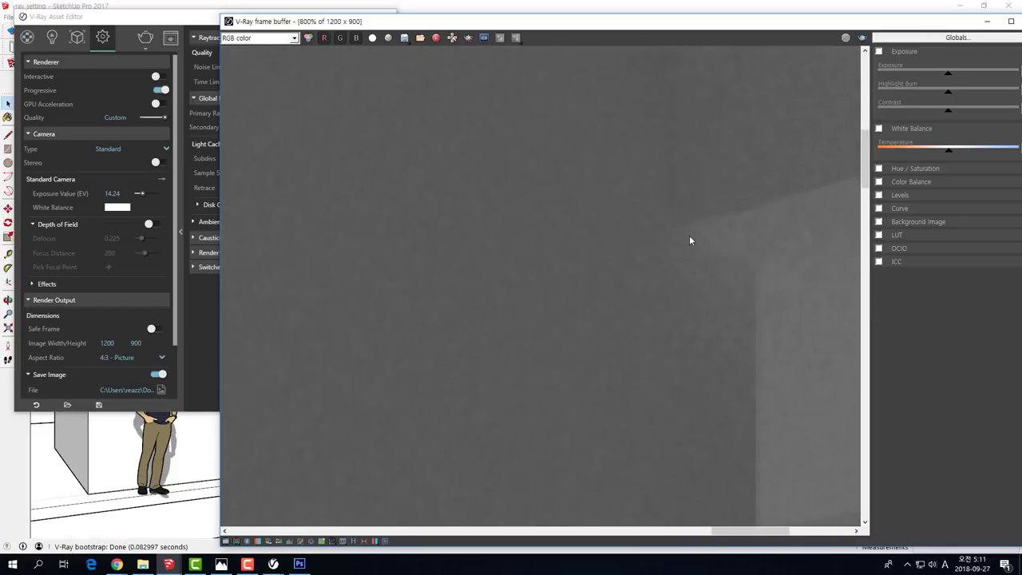
pyautogui.scroll(-1, 671, 216)
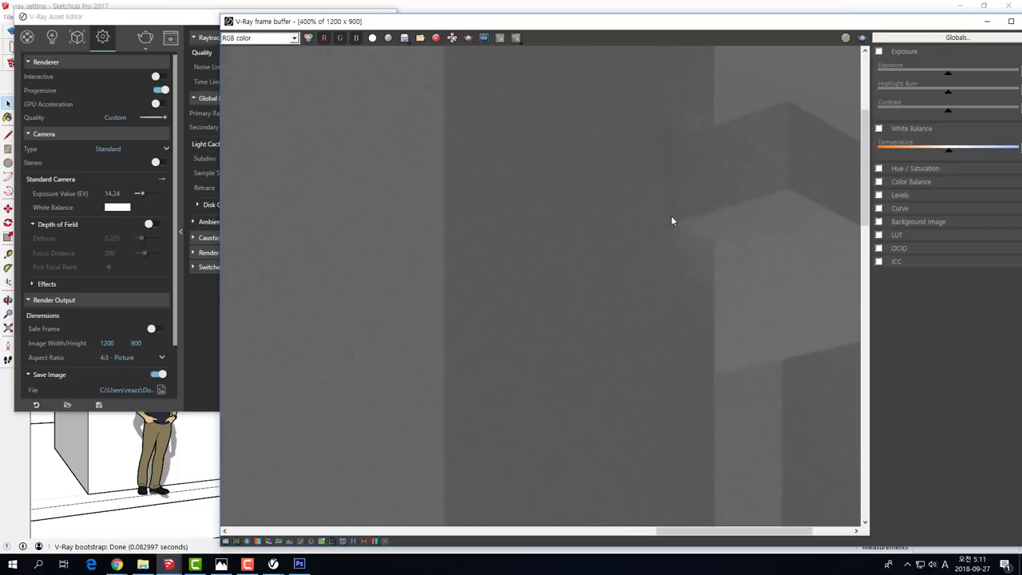
pyautogui.scroll(1, 698, 170)
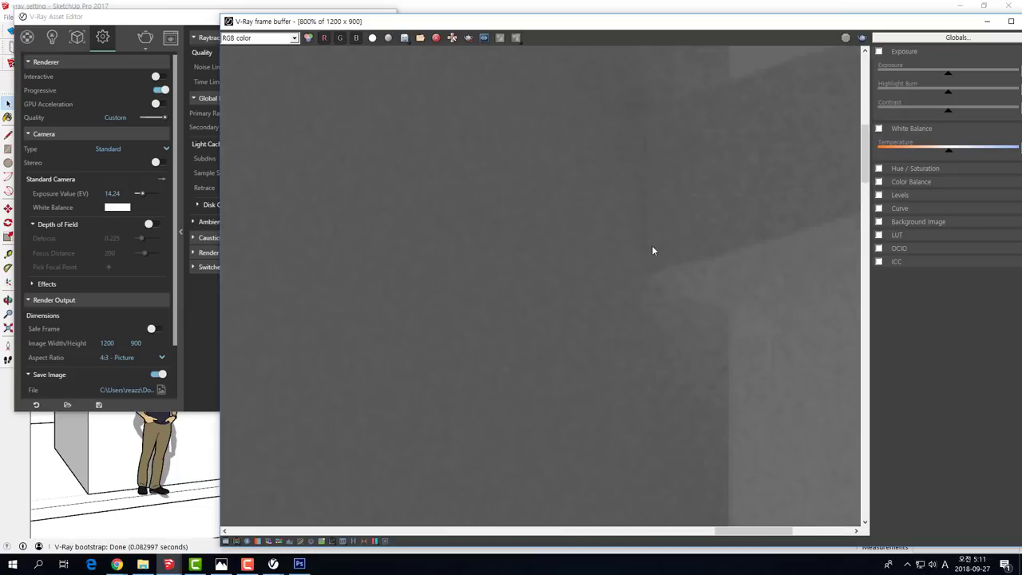
pyautogui.scroll(-3, 653, 252)
pyautogui.scroll(1, 411, 172)
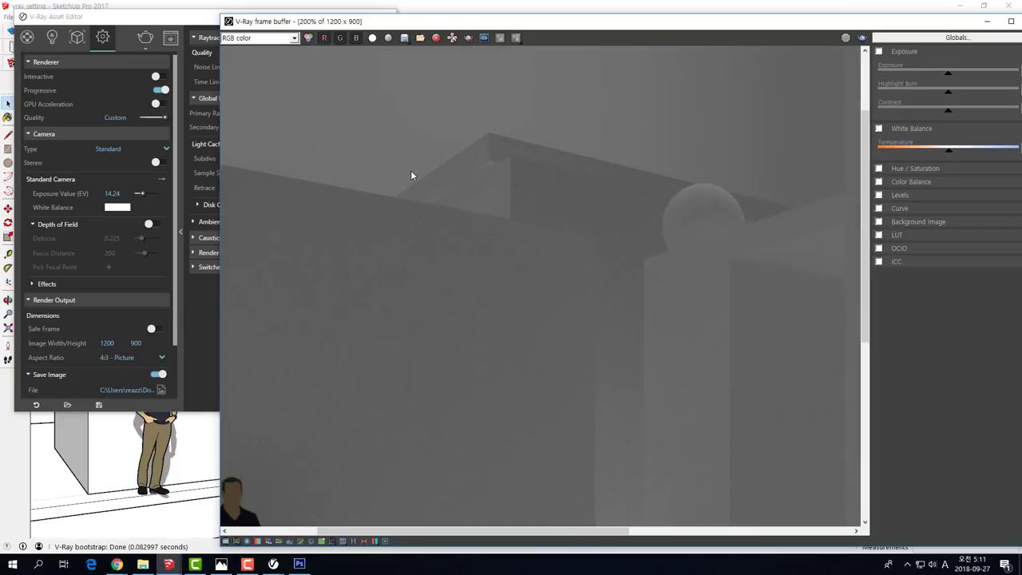
pyautogui.scroll(-1, 411, 174)
# Use Irradiance map primary and Light cache secondary rays, Medium quality, no time limit, and render.
pyautogui.moveTo(159, 17); pyautogui.dragTo(175, 24)
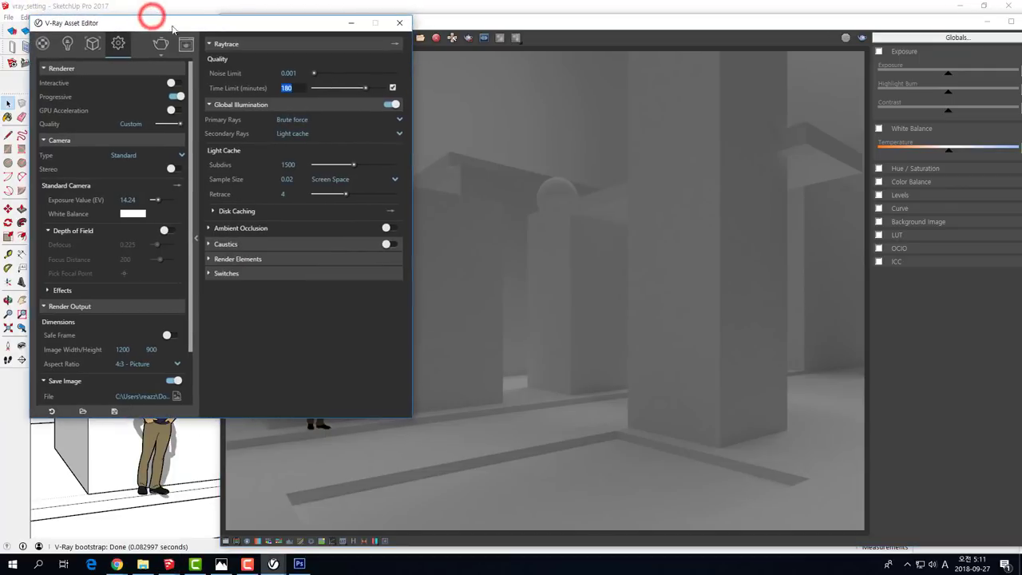
pyautogui.click(280, 134)
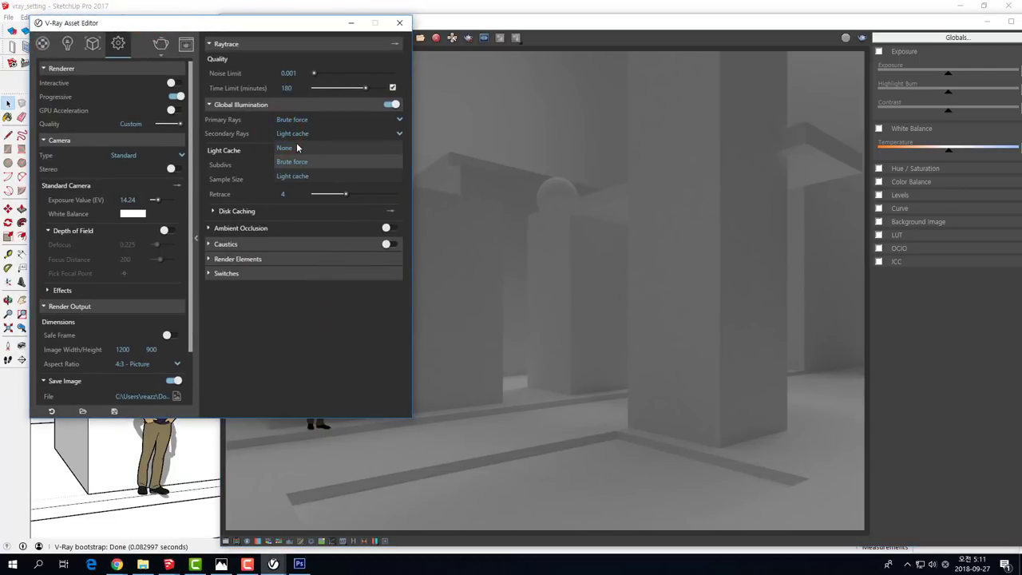
pyautogui.click(312, 283)
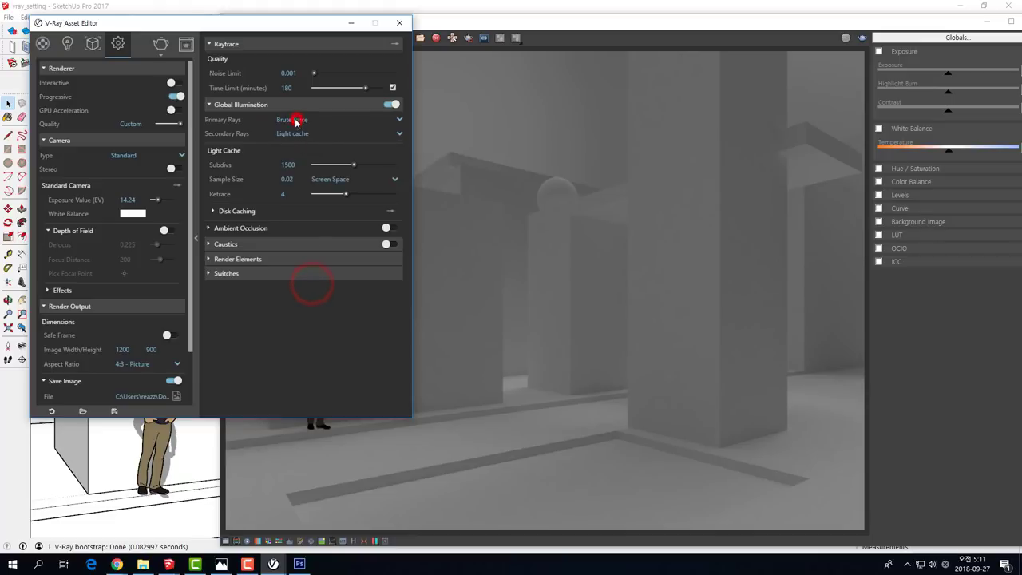
pyautogui.click(293, 118)
pyautogui.click(284, 133)
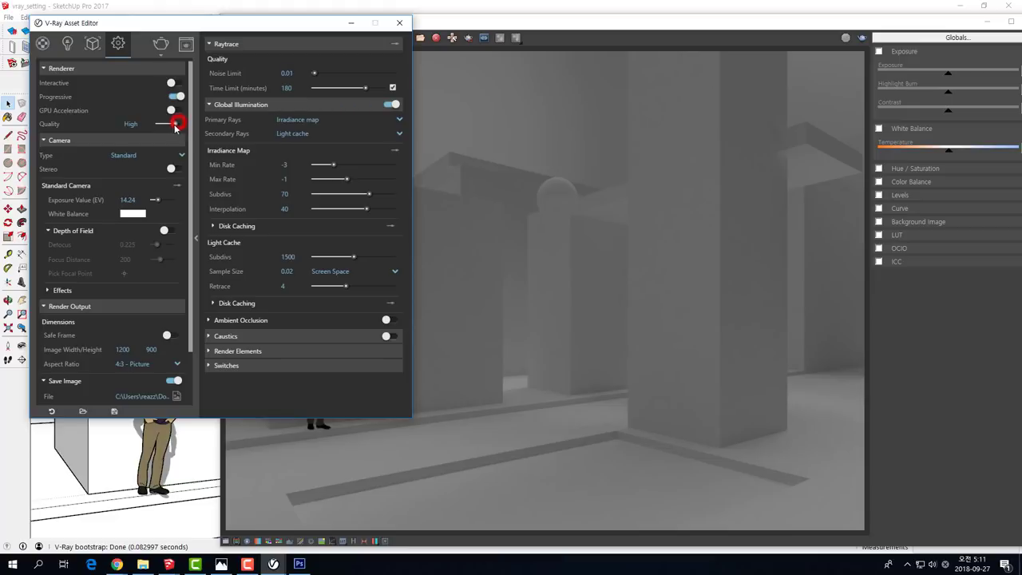
pyautogui.moveTo(179, 125); pyautogui.dragTo(167, 124)
pyautogui.click(392, 88)
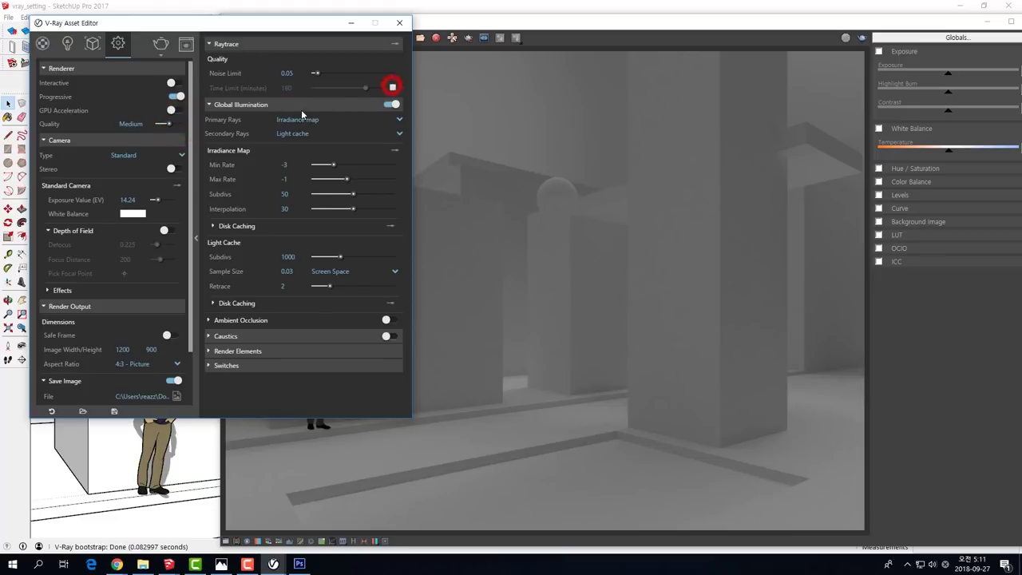
pyautogui.click(161, 46)
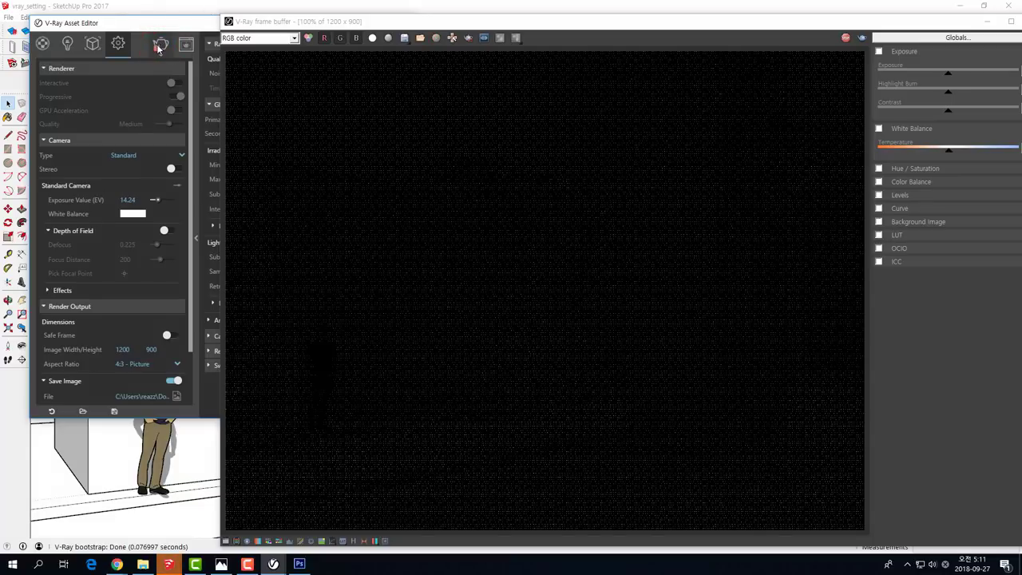
# Follow the irradiance-map render's progress details until the finished image fills the frame buffer.
pyautogui.click(281, 22)
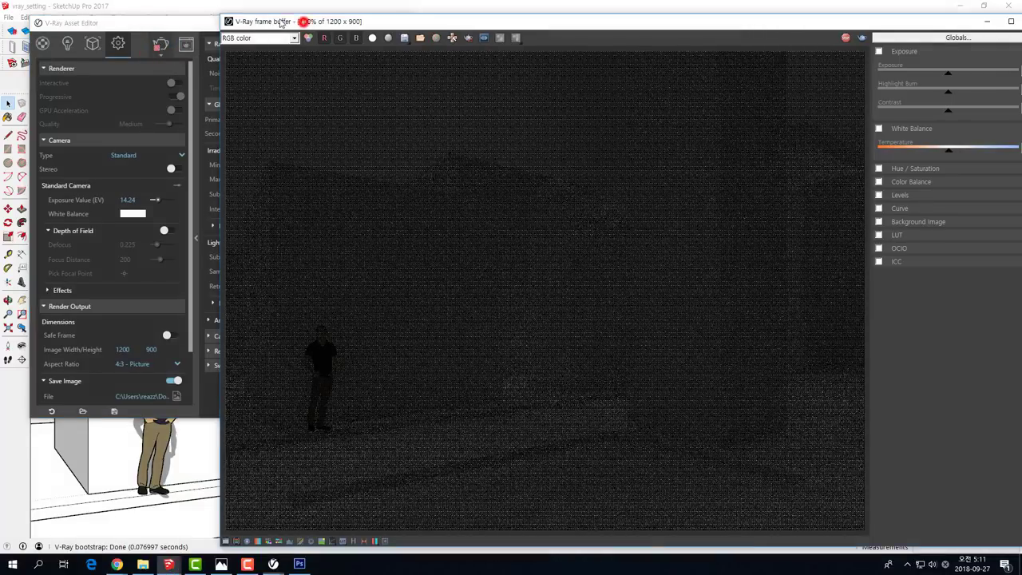
pyautogui.moveTo(281, 23); pyautogui.dragTo(231, 16)
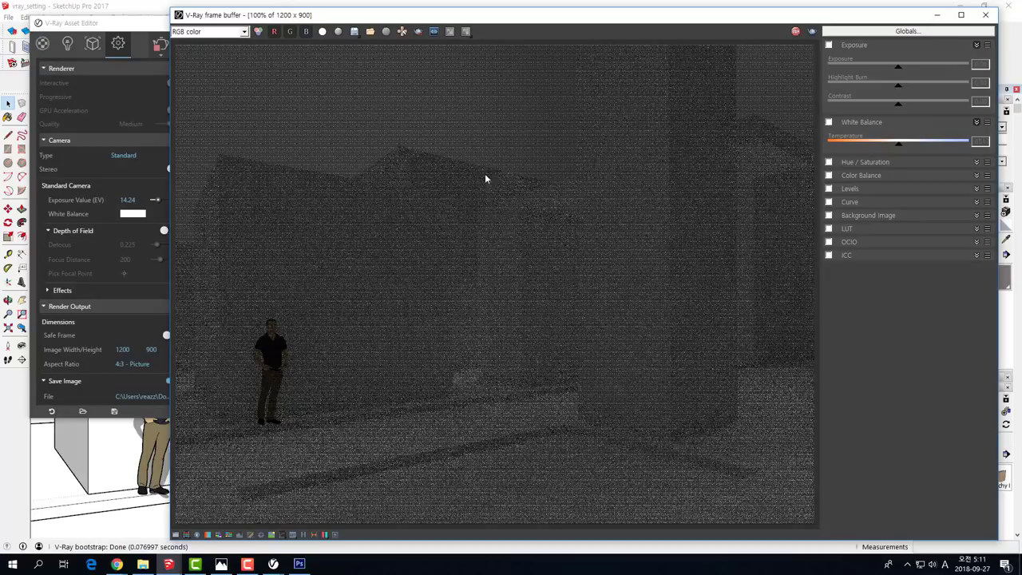
pyautogui.moveTo(136, 25); pyautogui.dragTo(126, 23)
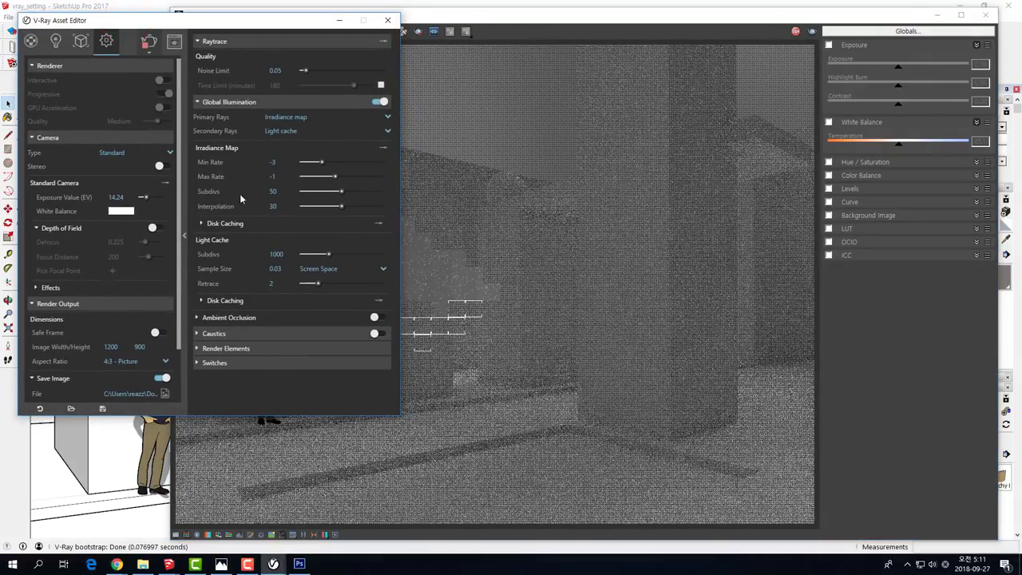
pyautogui.click(543, 140)
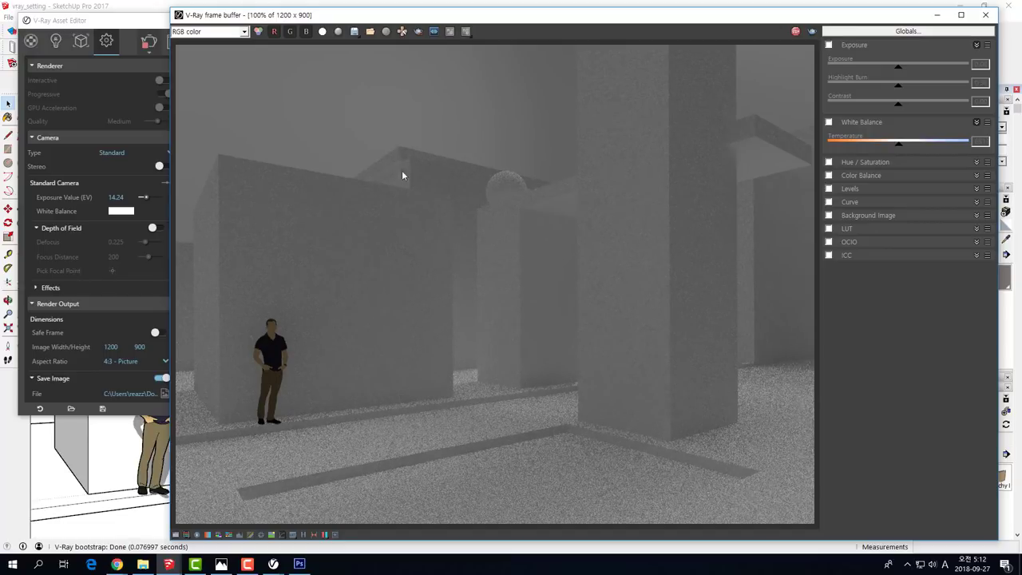
pyautogui.moveTo(352, 20)
pyautogui.mouseDown()
pyautogui.moveTo(456, 27)
pyautogui.moveTo(385, 28)
pyautogui.mouseUp()
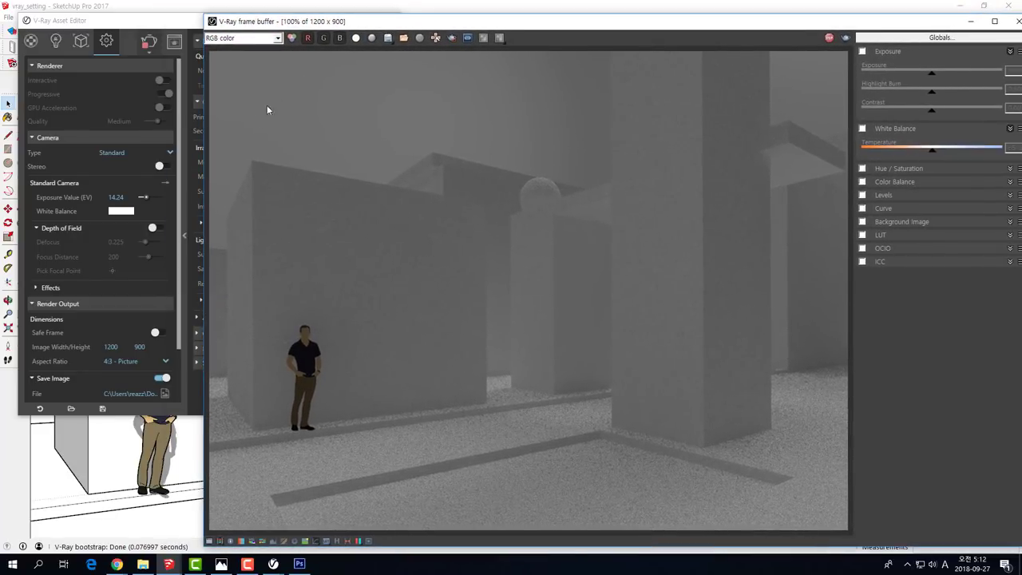
pyautogui.click(148, 40)
pyautogui.click(291, 541)
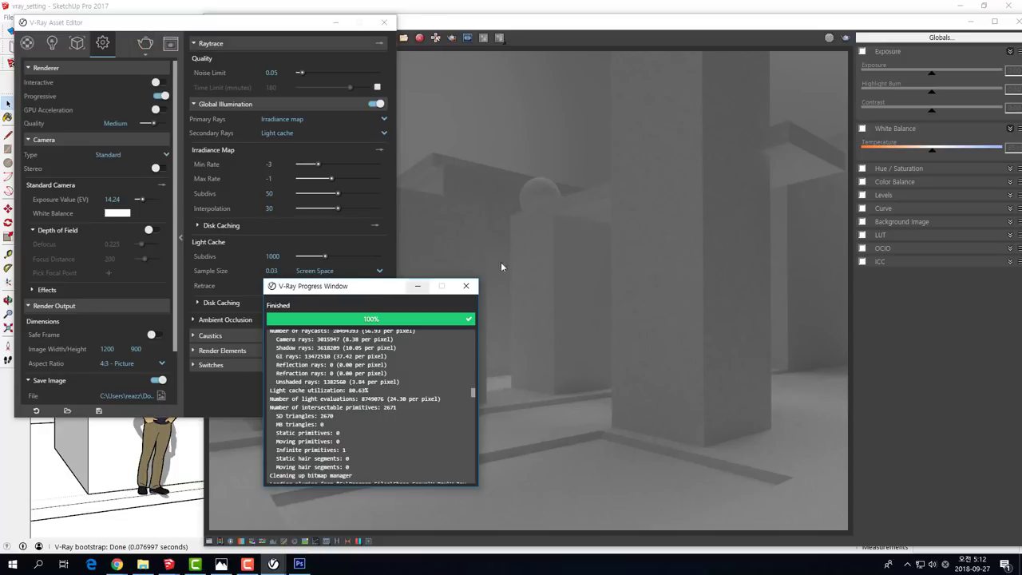
pyautogui.click(533, 231)
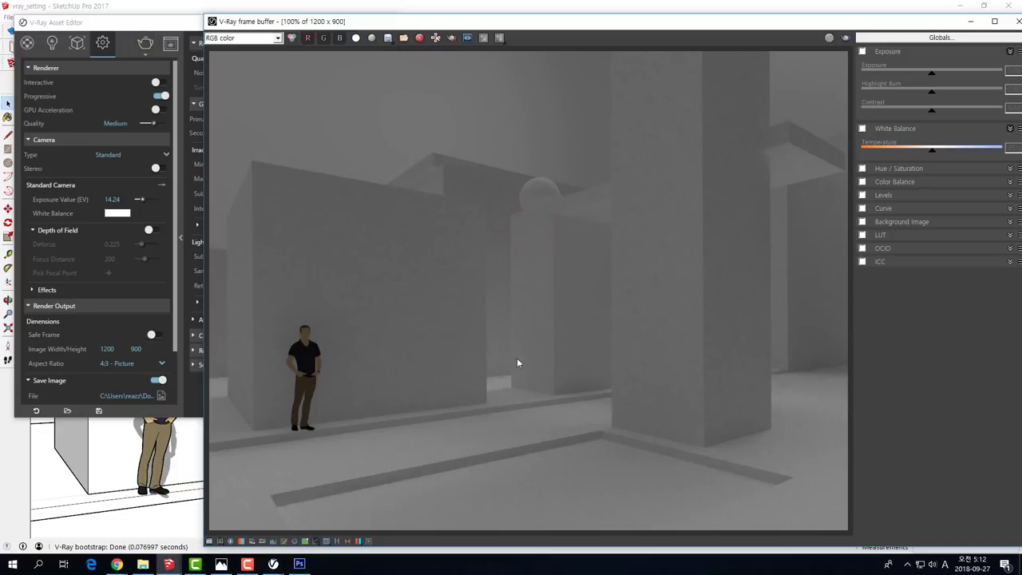
pyautogui.scroll(2, 775, 137)
pyautogui.scroll(-1, 773, 136)
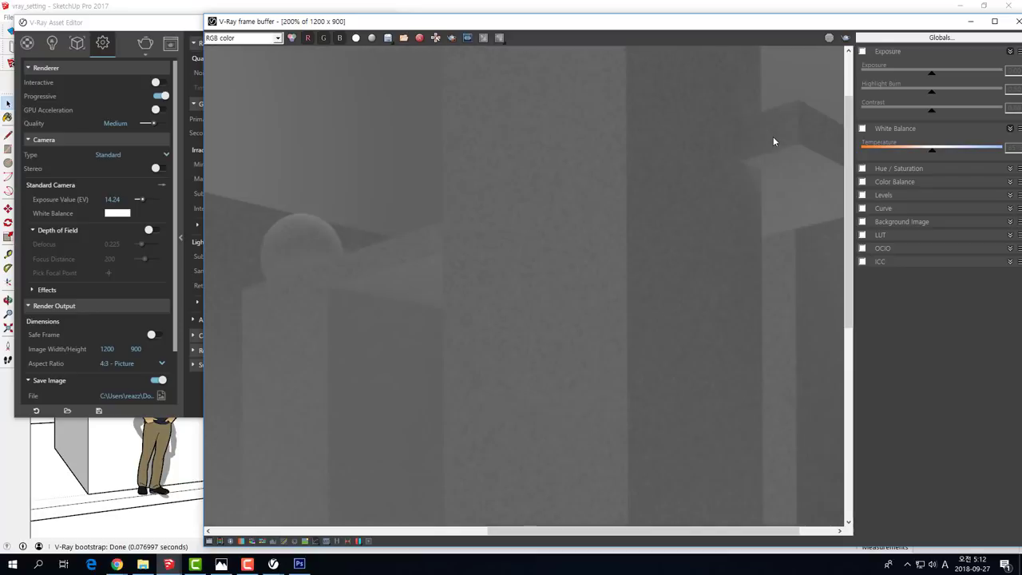
pyautogui.scroll(1, 760, 123)
pyautogui.scroll(1, 760, 126)
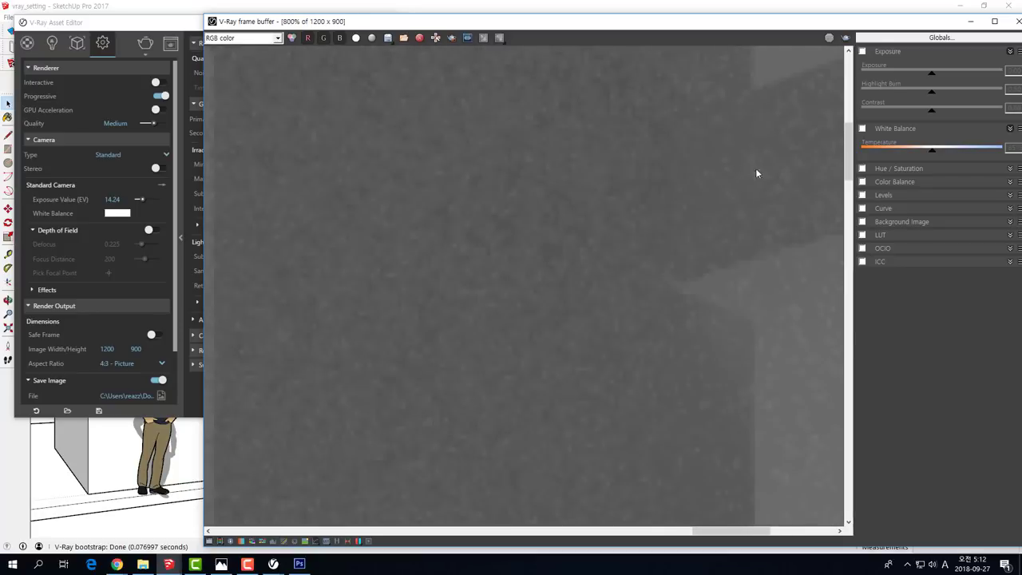
pyautogui.scroll(-1, 599, 280)
pyautogui.scroll(-1, 727, 200)
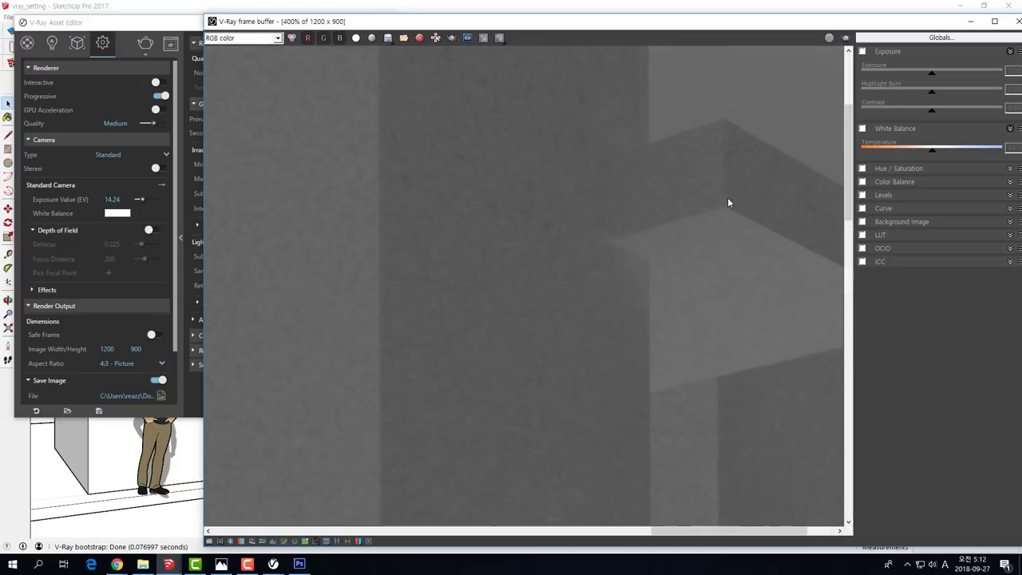
pyautogui.scroll(-1, 709, 205)
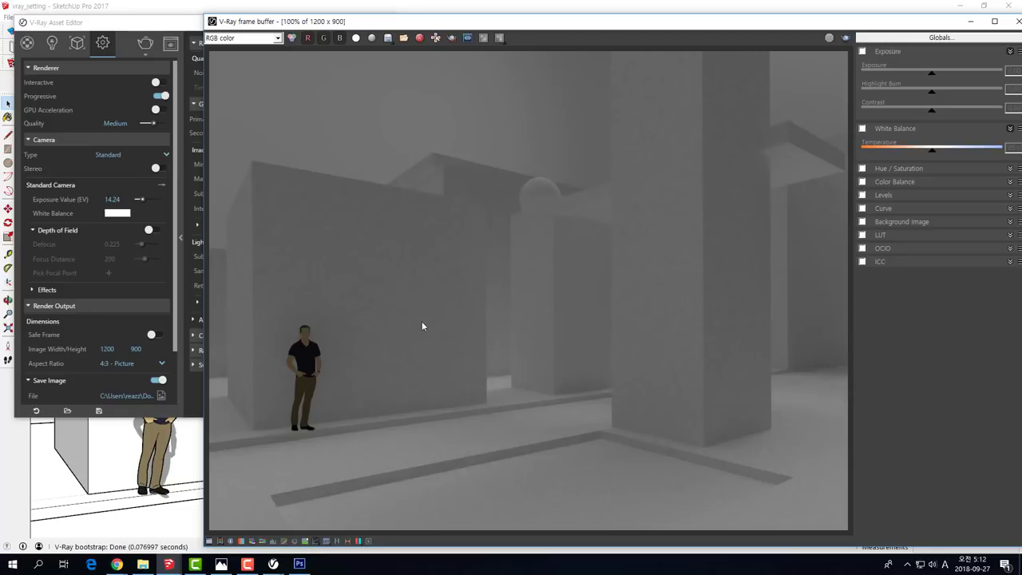
pyautogui.scroll(-1, 422, 322)
pyautogui.scroll(1, 575, 287)
pyautogui.moveTo(457, 24); pyautogui.dragTo(405, 20)
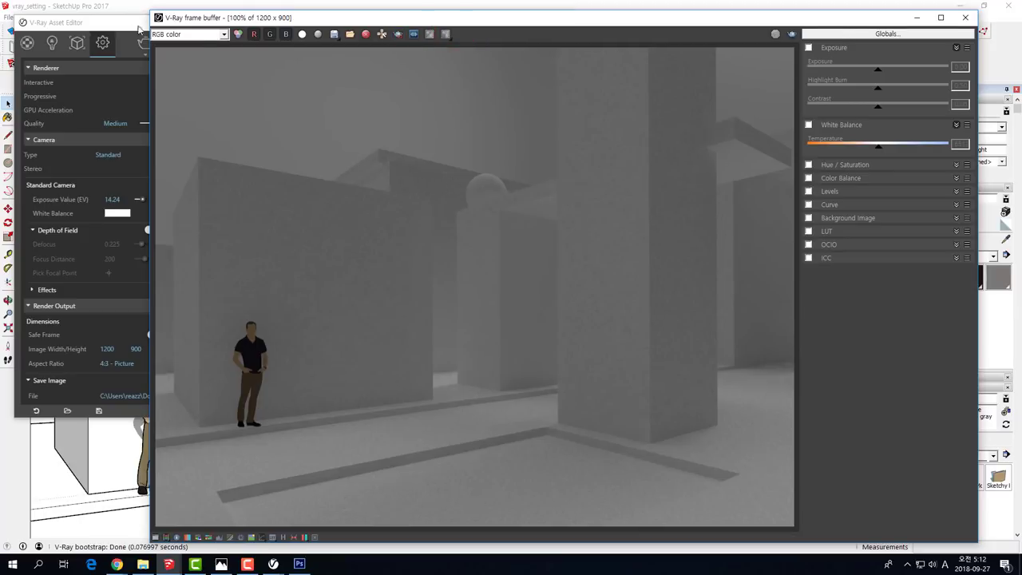
# Set the V-Ray Dome Light intensity to 20 and start a new render.
pyautogui.moveTo(120, 24); pyautogui.dragTo(154, 29)
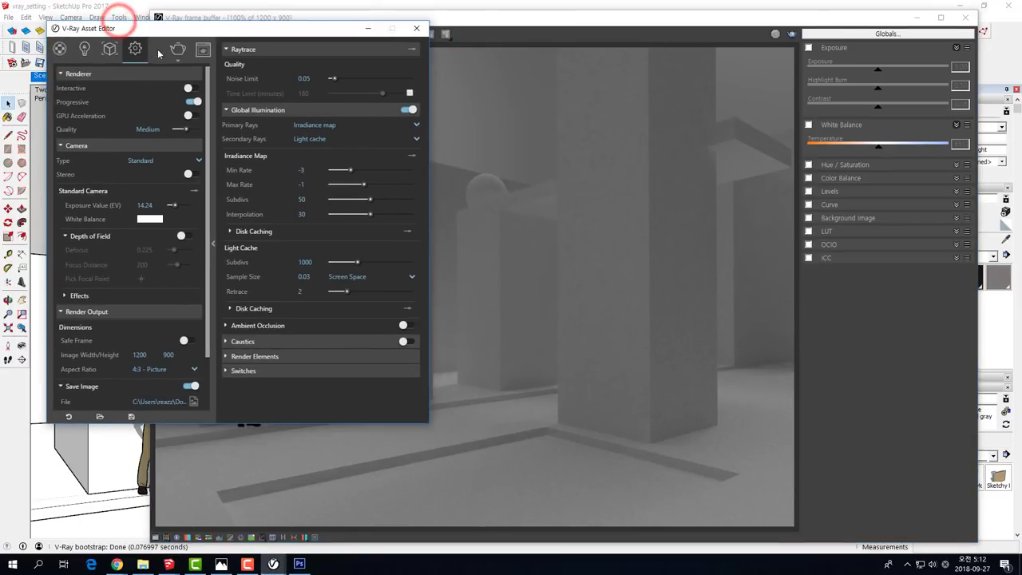
pyautogui.click(84, 49)
pyautogui.doubleClick(304, 91)
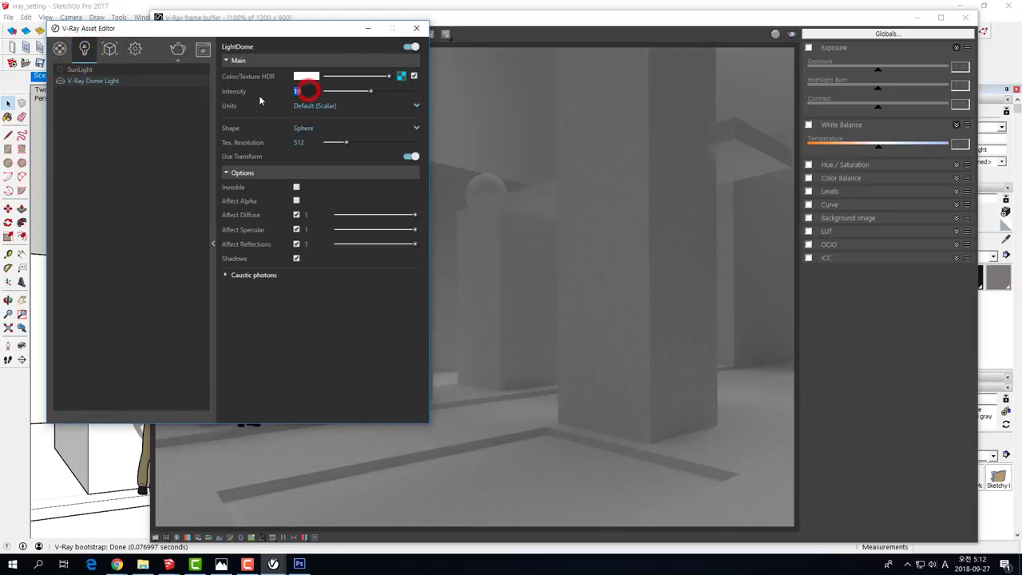
pyautogui.write('20')
pyautogui.press('Return')
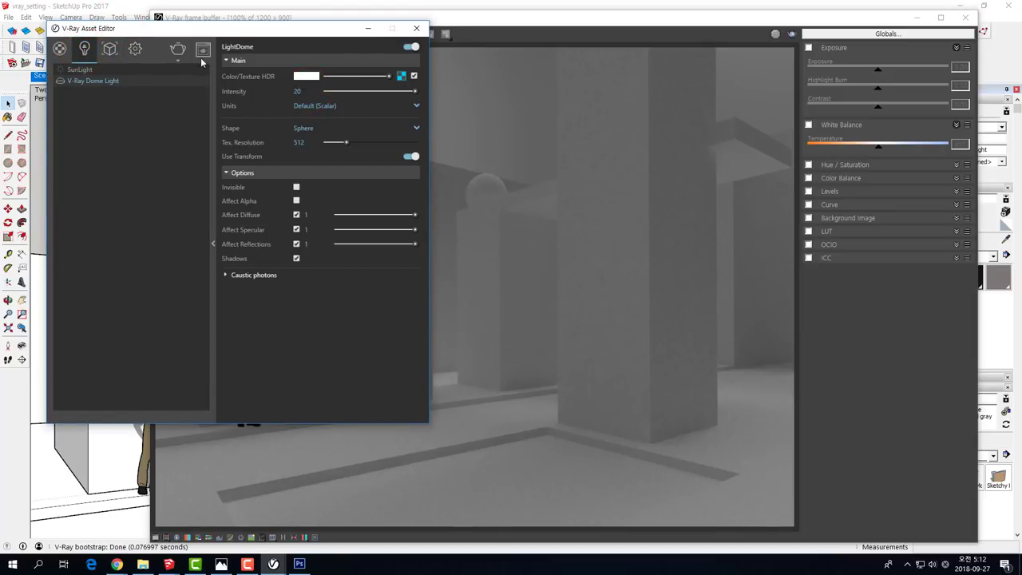
pyautogui.click(177, 49)
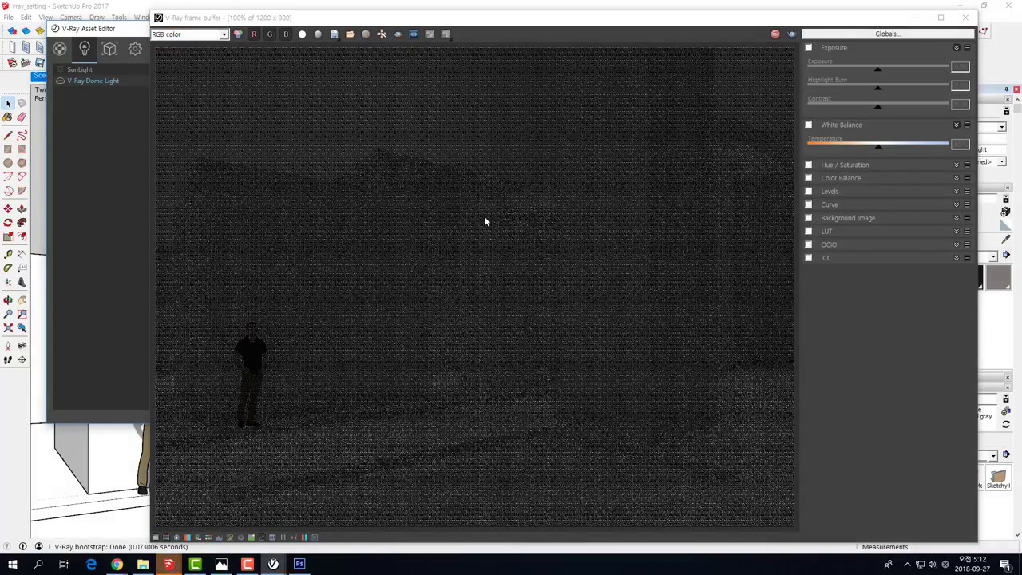
# Return to the render settings and bring the in-progress render to the front.
pyautogui.click(115, 191)
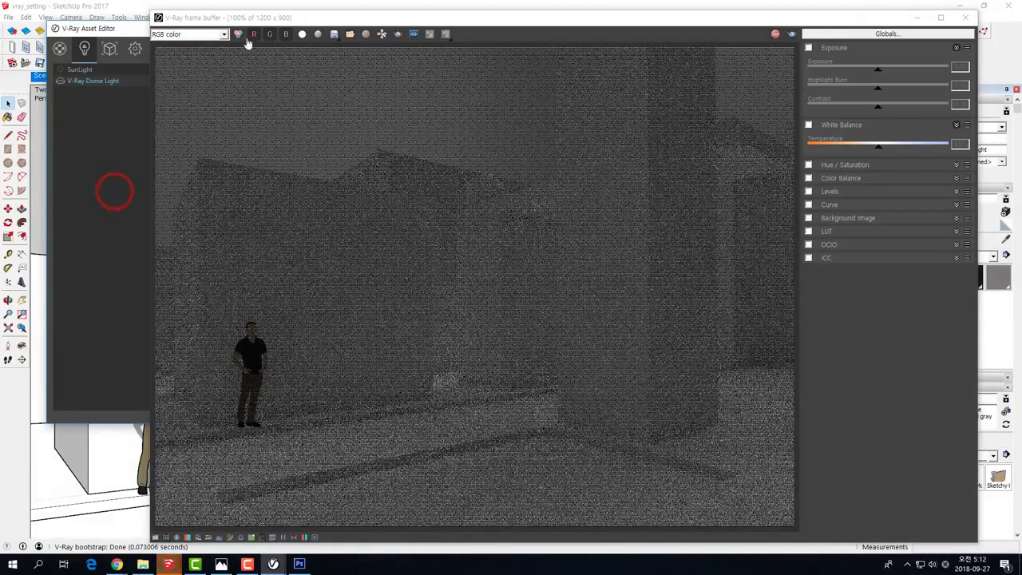
pyautogui.moveTo(200, 17); pyautogui.dragTo(256, 14)
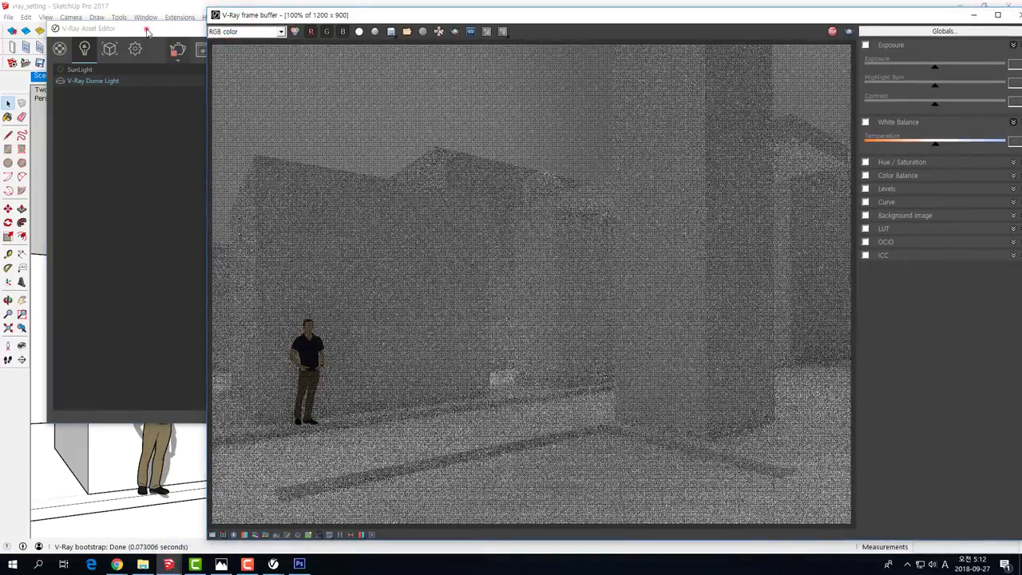
pyautogui.moveTo(147, 31); pyautogui.dragTo(148, 38)
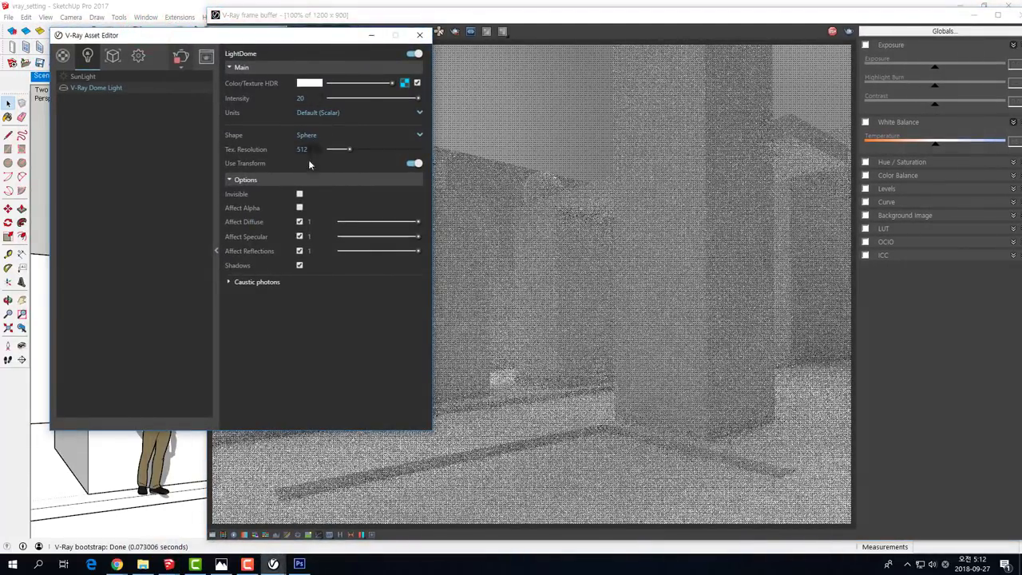
pyautogui.click(138, 56)
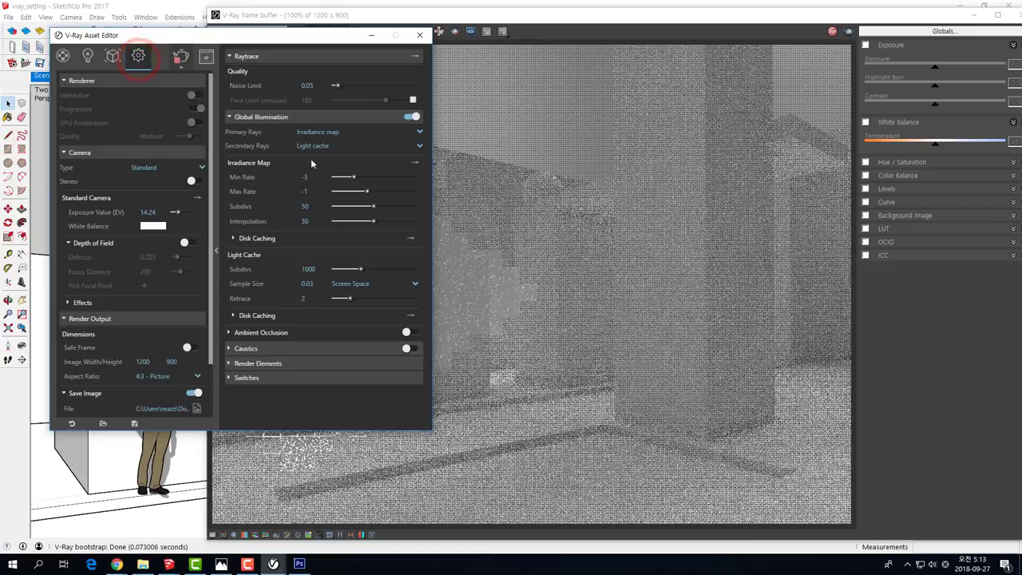
pyautogui.click(446, 15)
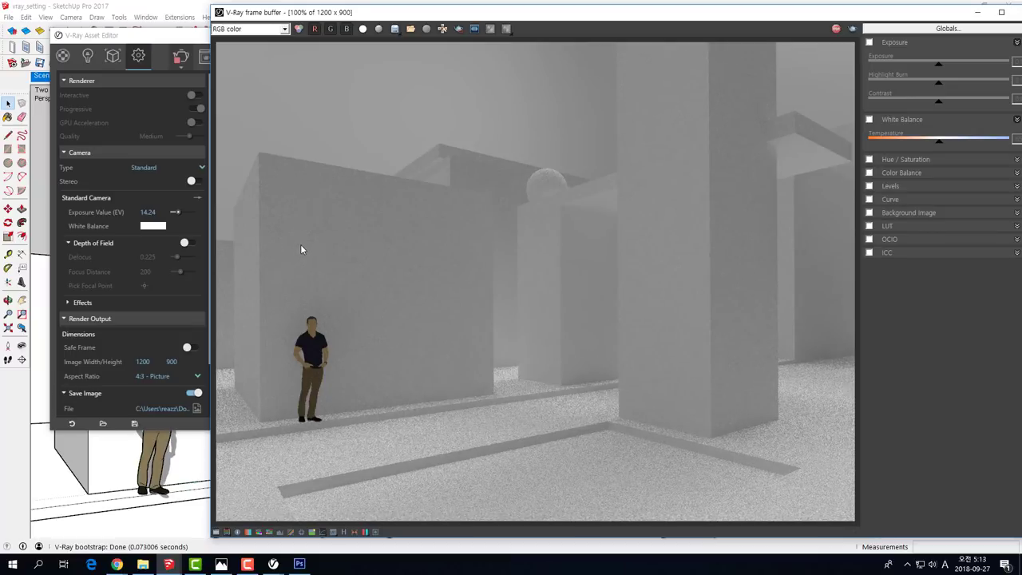
# Zoom the dome-lit render to 800% to check its grain, return to 100%, then raise the settings.
pyautogui.click(156, 38)
pyautogui.moveTo(156, 38); pyautogui.dragTo(141, 38)
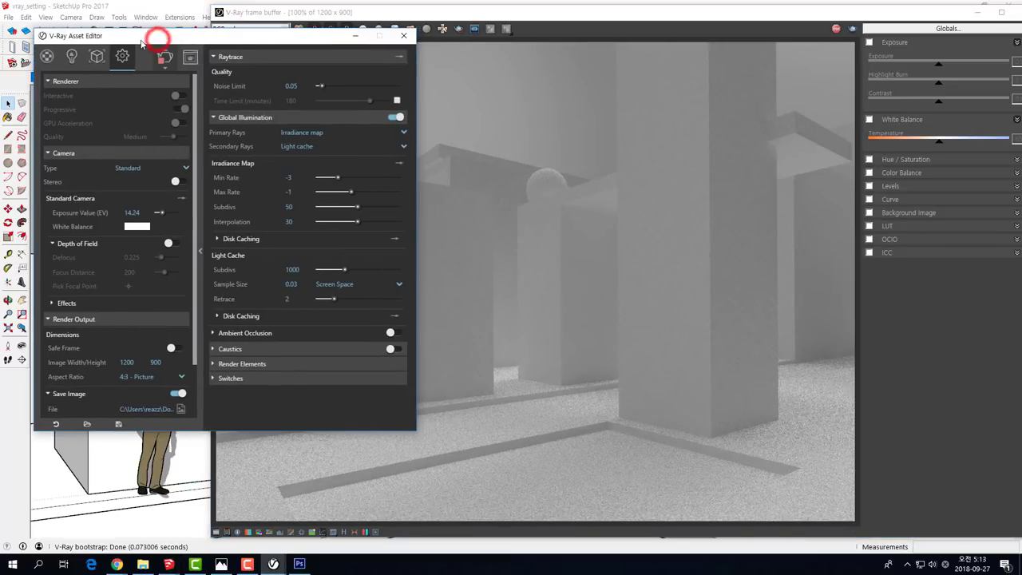
pyautogui.click(485, 17)
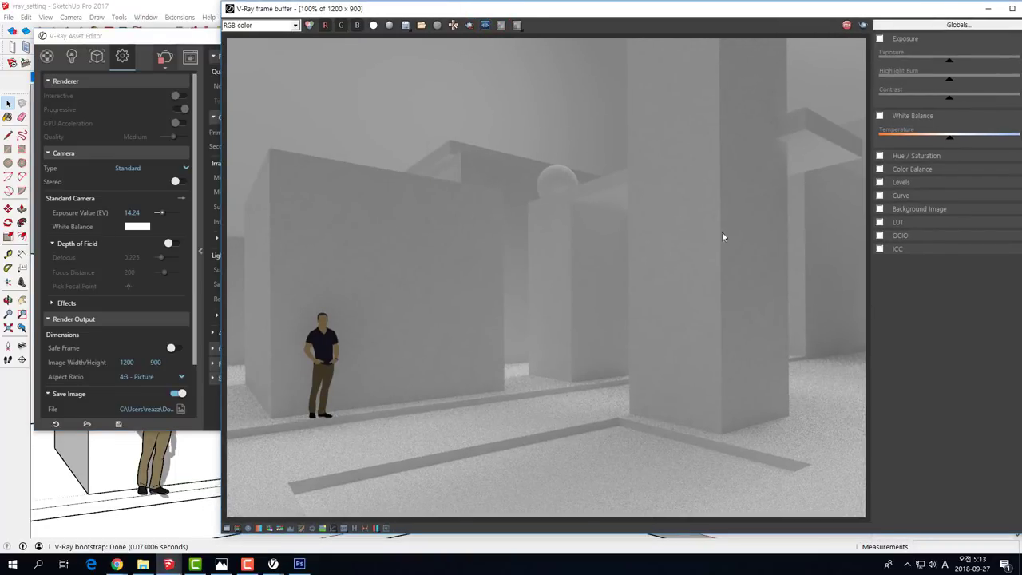
pyautogui.click(795, 132)
pyautogui.scroll(2, 796, 127)
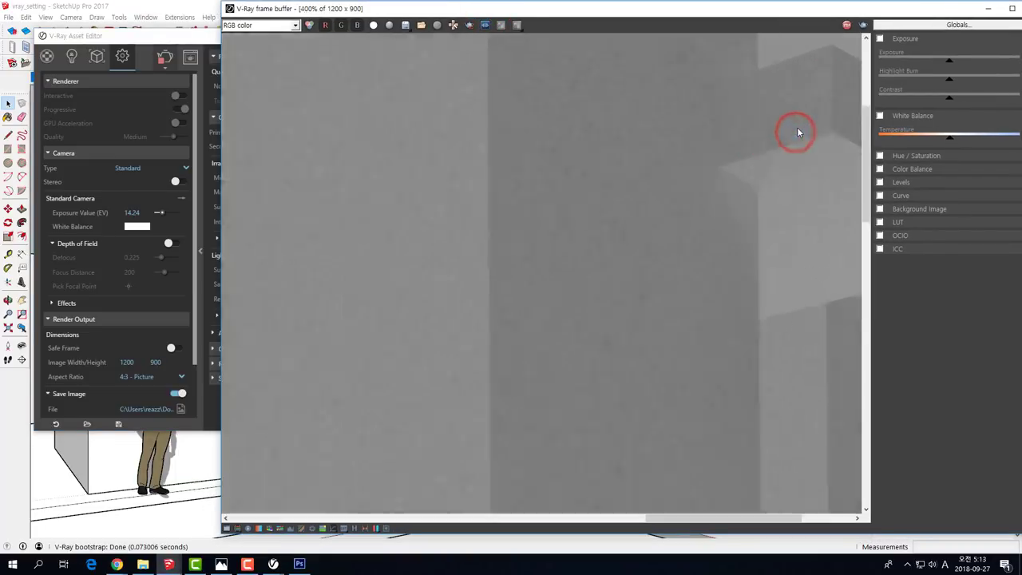
pyautogui.scroll(1, 797, 127)
pyautogui.scroll(-1, 795, 126)
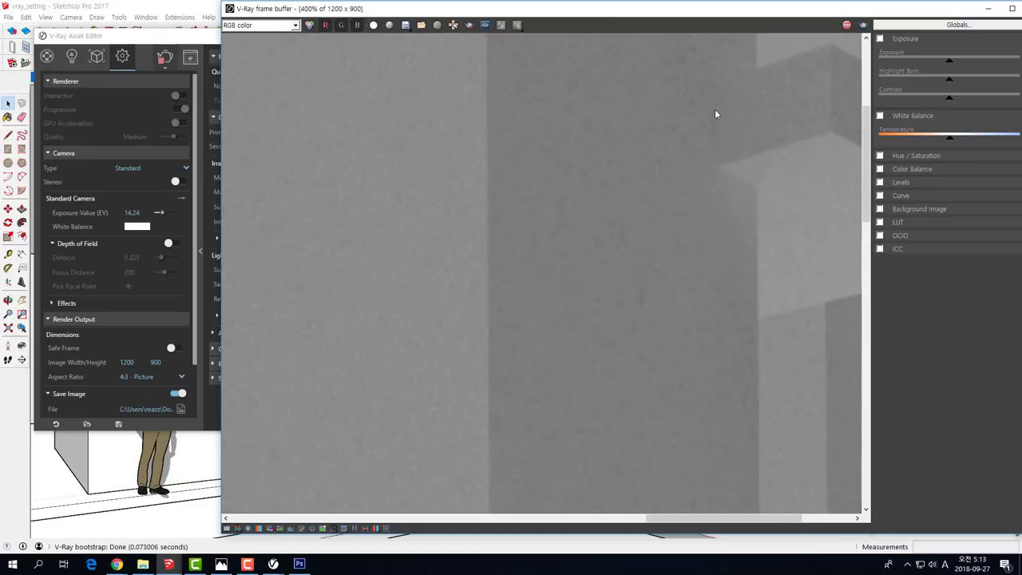
pyautogui.scroll(-1, 721, 172)
pyautogui.scroll(-2, 721, 172)
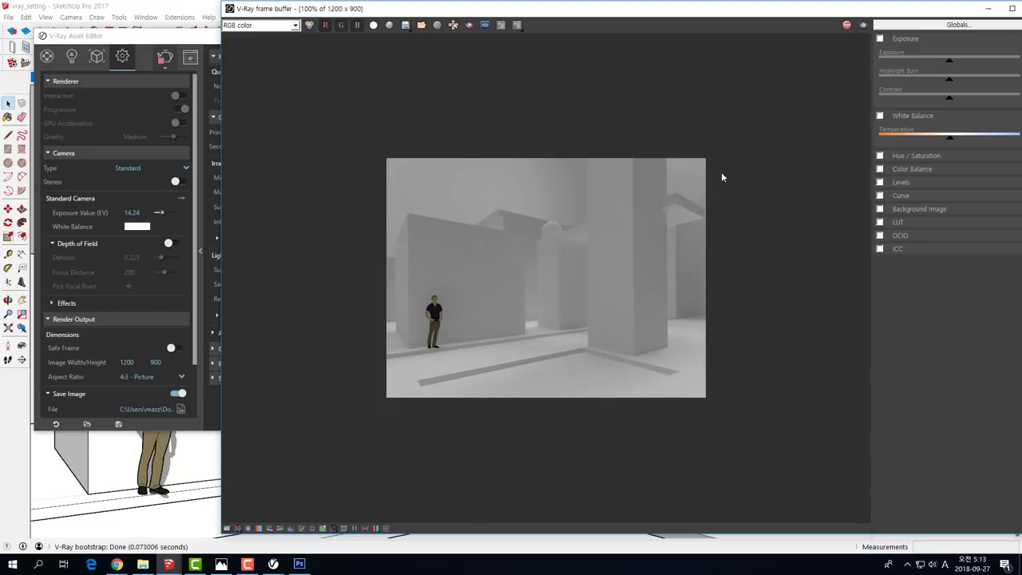
pyautogui.scroll(2, 720, 171)
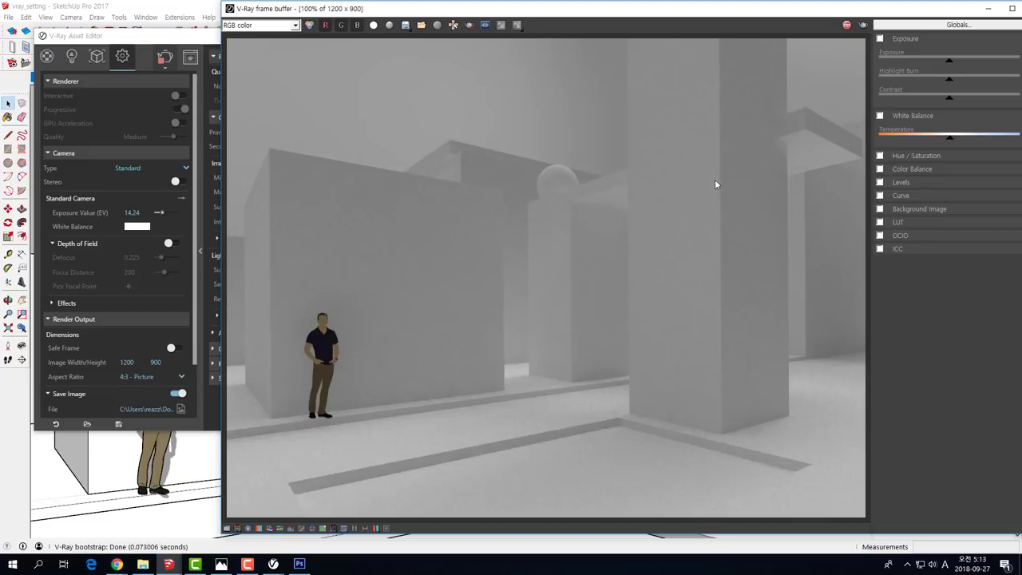
pyautogui.click(140, 36)
pyautogui.moveTo(140, 36); pyautogui.dragTo(133, 25)
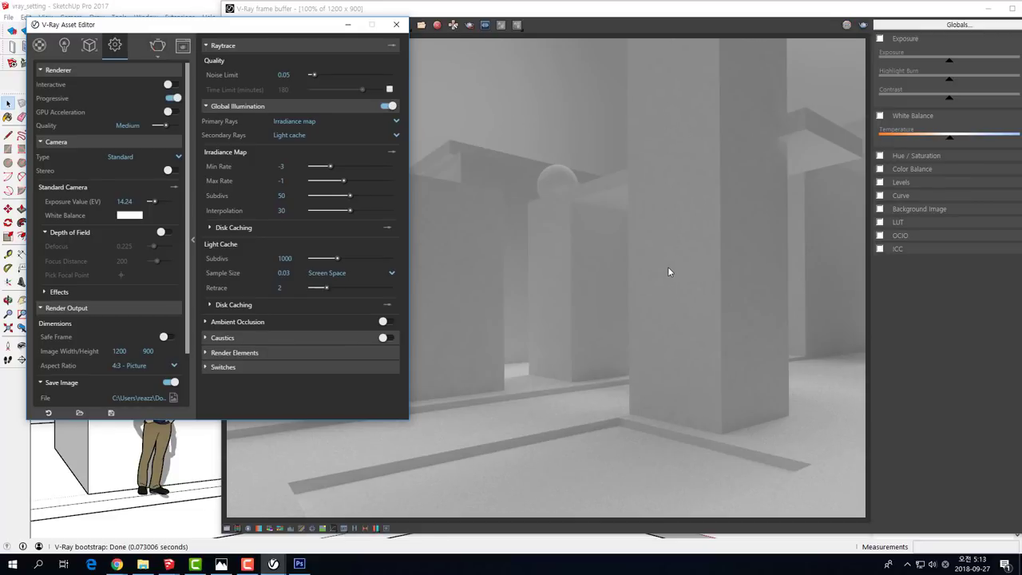
# Switch Primary Rays to Brute force, keep Light cache secondary, and start a new render.
pyautogui.click(456, 24)
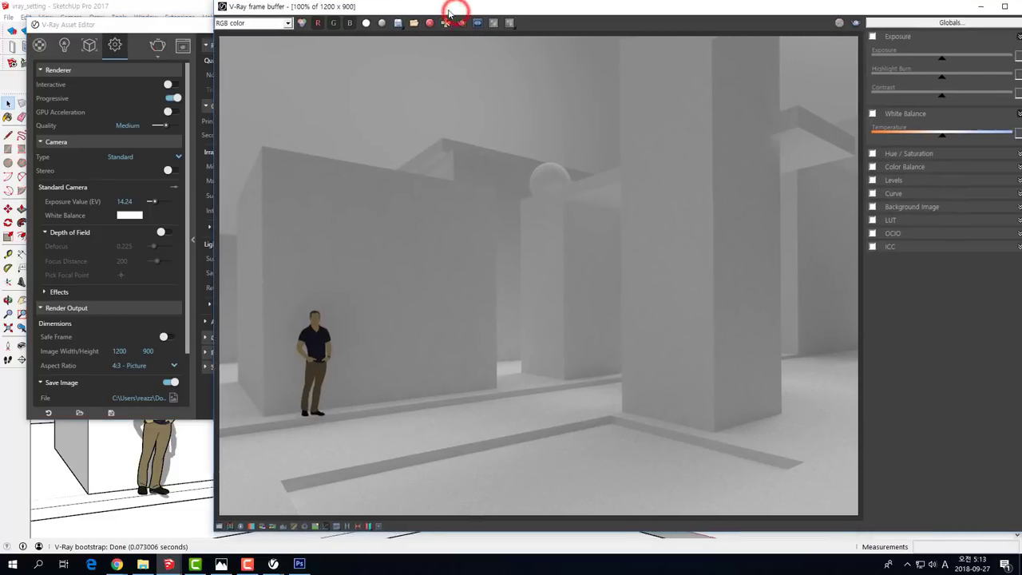
pyautogui.click(128, 37)
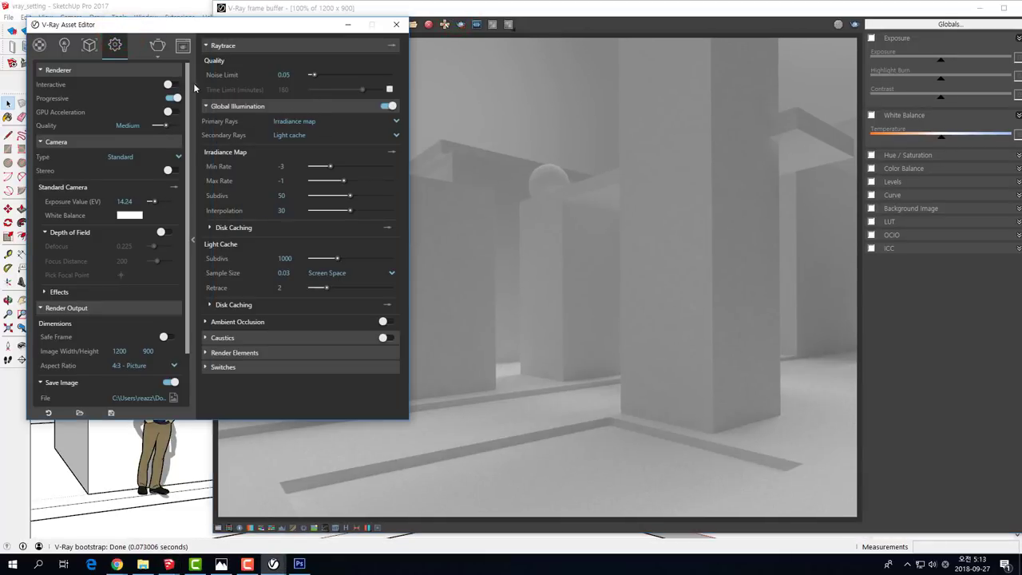
pyautogui.click(395, 121)
pyautogui.click(299, 149)
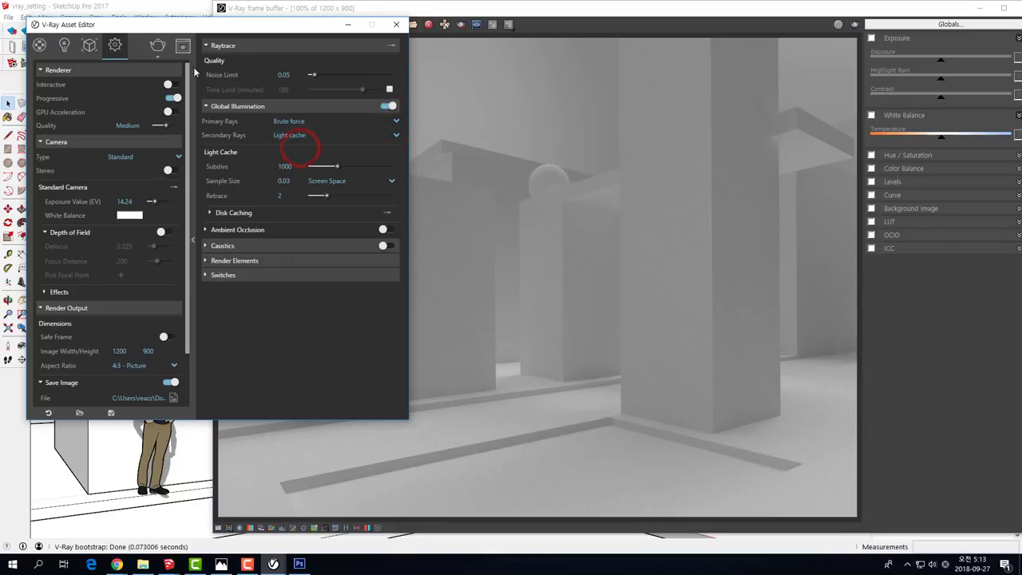
pyautogui.click(157, 48)
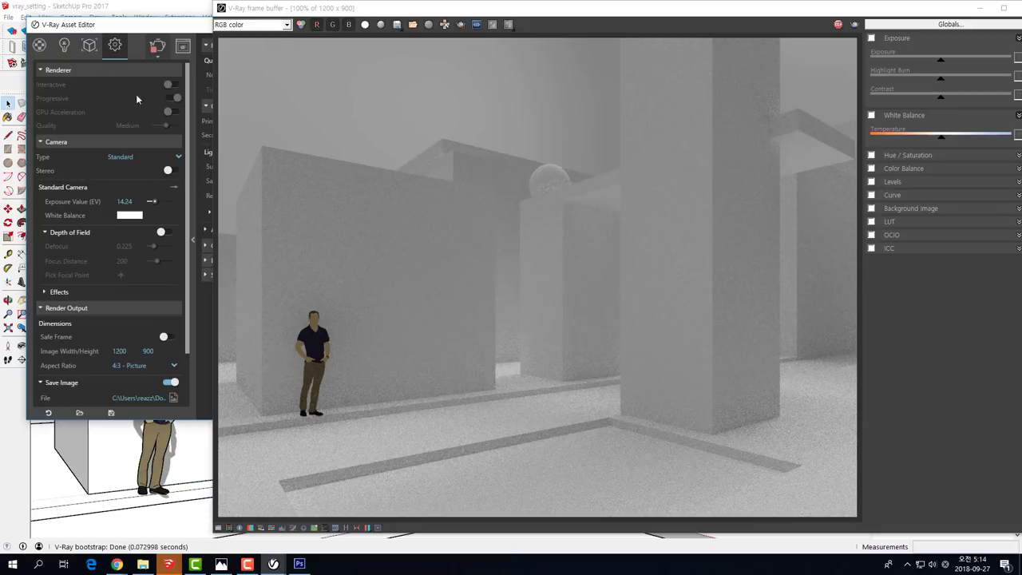
# Zoom through the finished brute-force render, restore the frame buffer size, and bring the settings forward.
pyautogui.moveTo(127, 30); pyautogui.dragTo(130, 35)
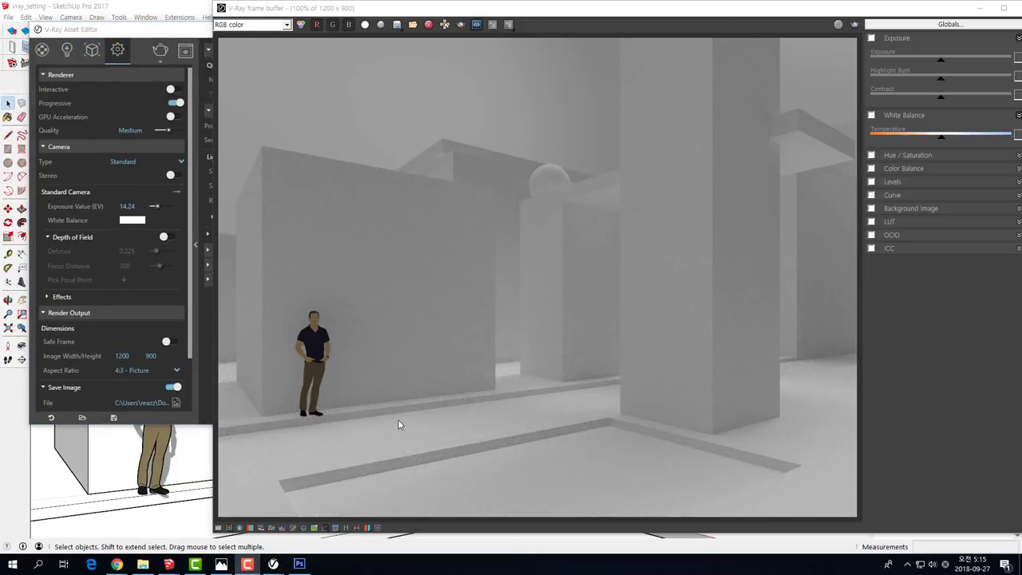
pyautogui.scroll(2, 756, 427)
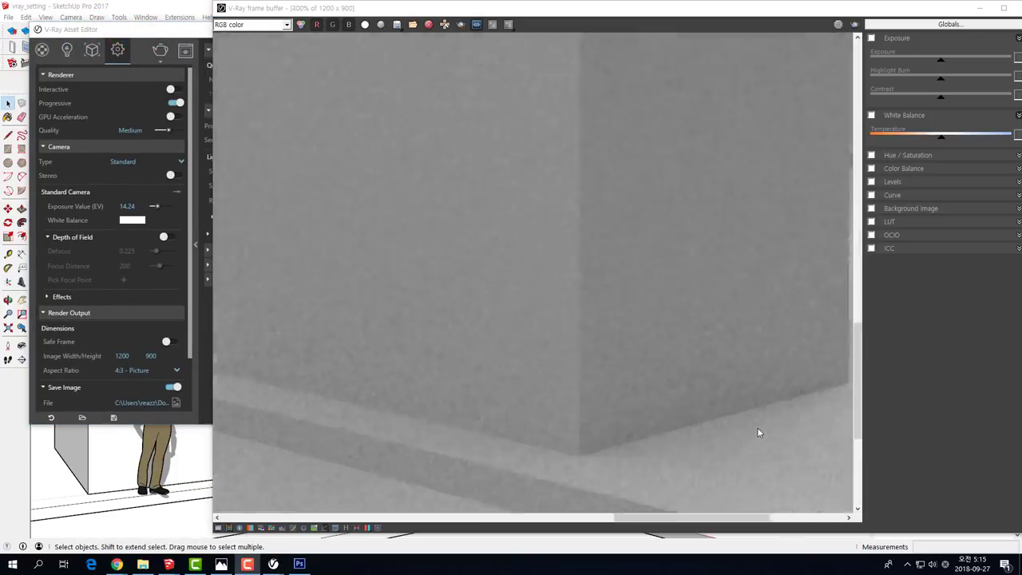
pyautogui.scroll(-2, 601, 457)
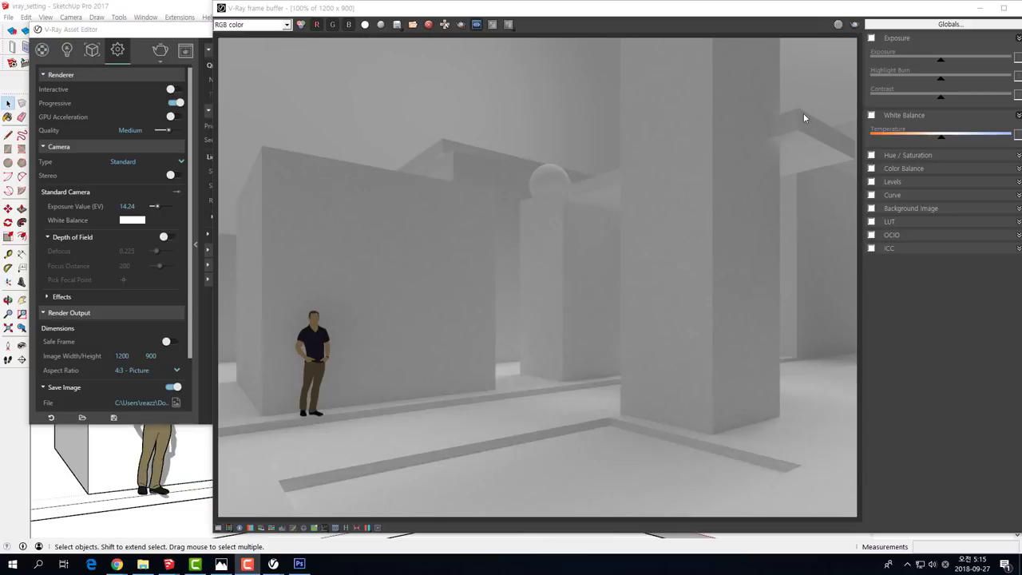
pyautogui.scroll(3, 804, 117)
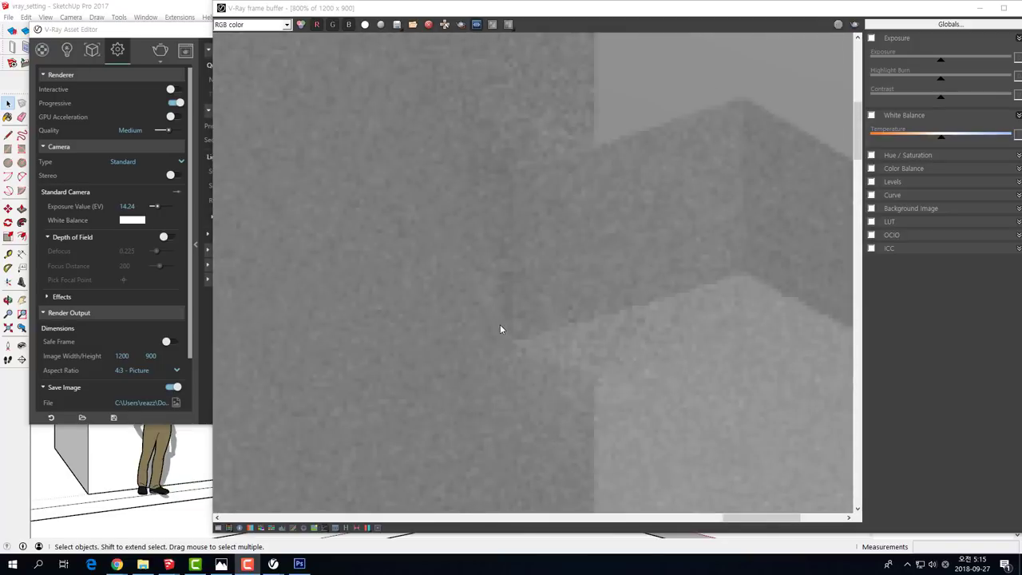
pyautogui.scroll(1, 500, 325)
pyautogui.scroll(-1, 698, 209)
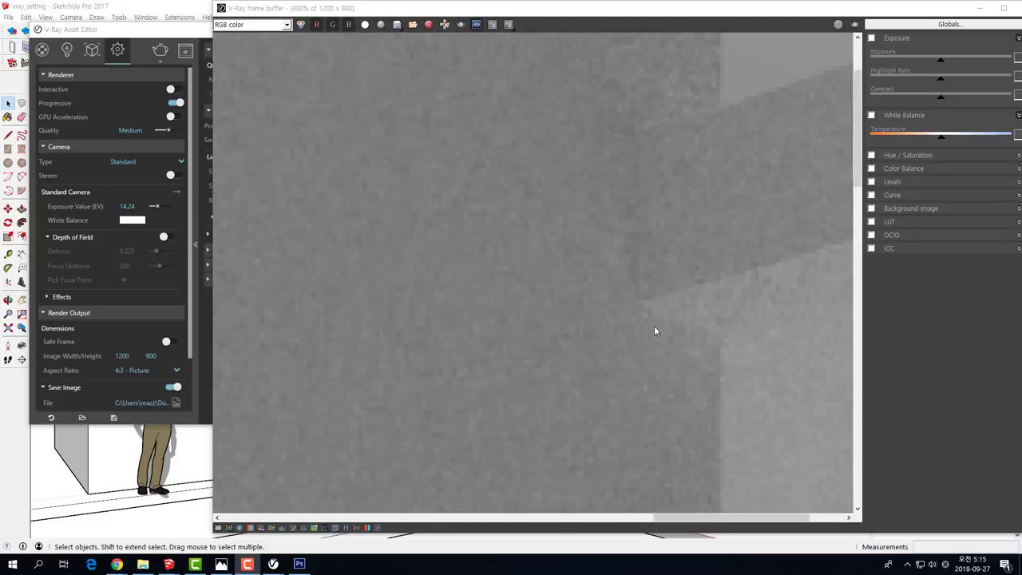
pyautogui.scroll(-1, 654, 326)
pyautogui.scroll(-2, 671, 313)
pyautogui.scroll(-1, 719, 312)
pyautogui.scroll(1, 699, 277)
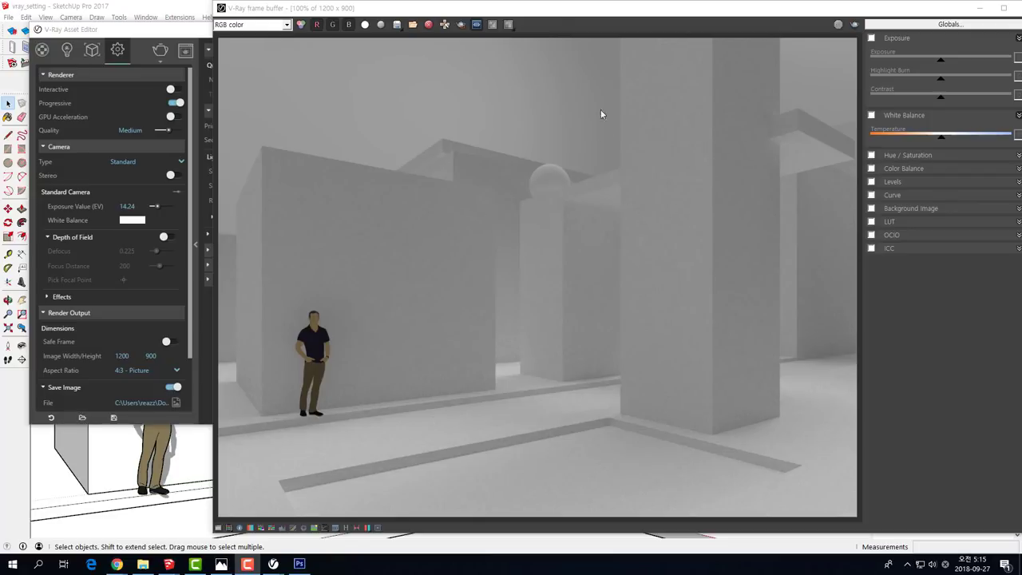
pyautogui.moveTo(552, 19); pyautogui.dragTo(491, 42)
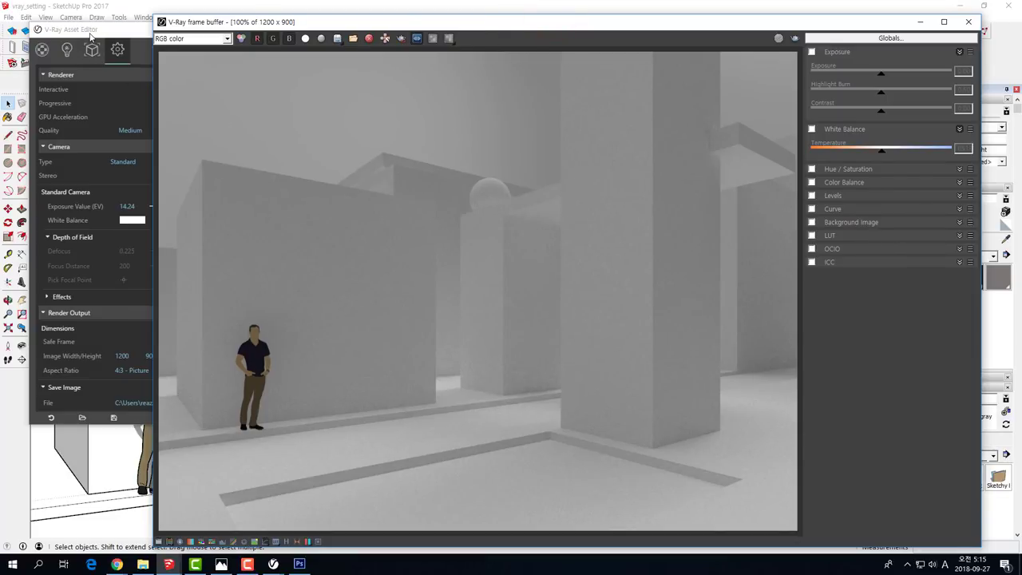
pyautogui.moveTo(89, 32)
pyautogui.mouseDown()
pyautogui.moveTo(166, 34)
pyautogui.moveTo(146, 32)
pyautogui.mouseUp()
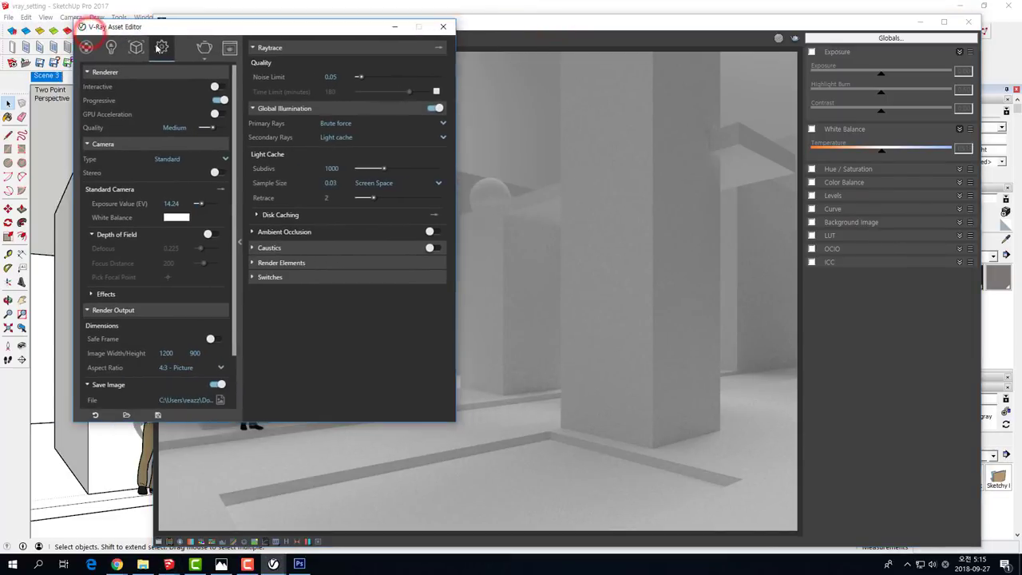
pyautogui.click(349, 124)
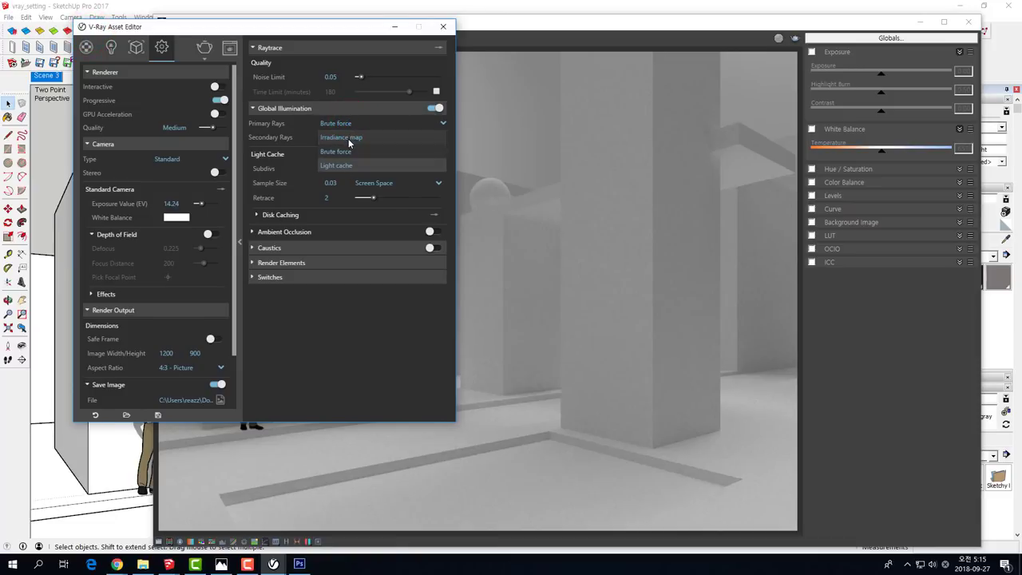
pyautogui.click(347, 138)
pyautogui.click(341, 123)
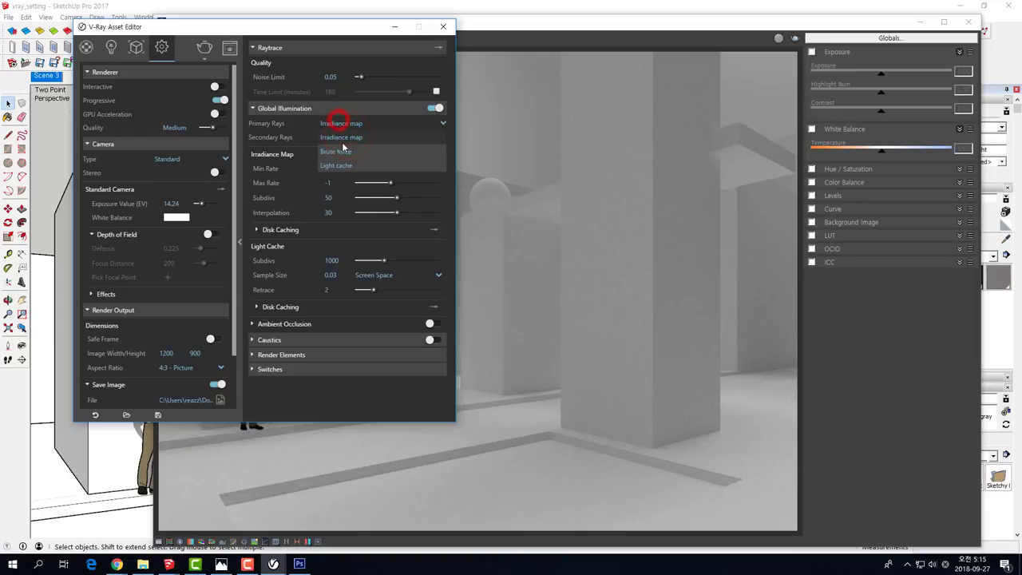
pyautogui.click(338, 151)
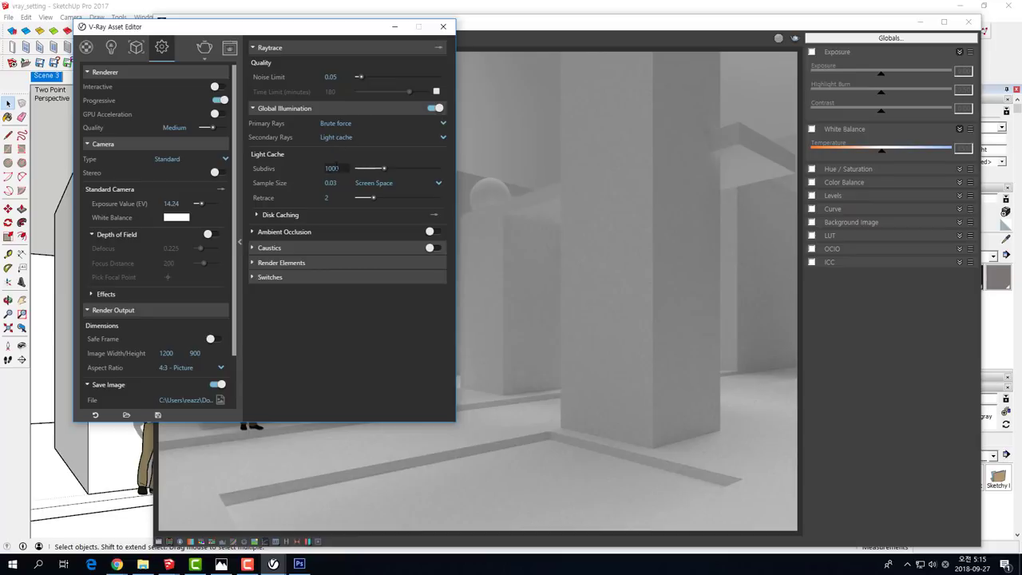
# Set Light cache subdivs to 1500 and raise render quality from Medium to High.
pyautogui.doubleClick(347, 167)
pyautogui.click(376, 338)
pyautogui.moveTo(213, 129); pyautogui.dragTo(220, 130)
pyautogui.moveTo(219, 130); pyautogui.dragTo(217, 130)
# Tighten the Noise Limit to 0.005.
pyautogui.click(331, 77)
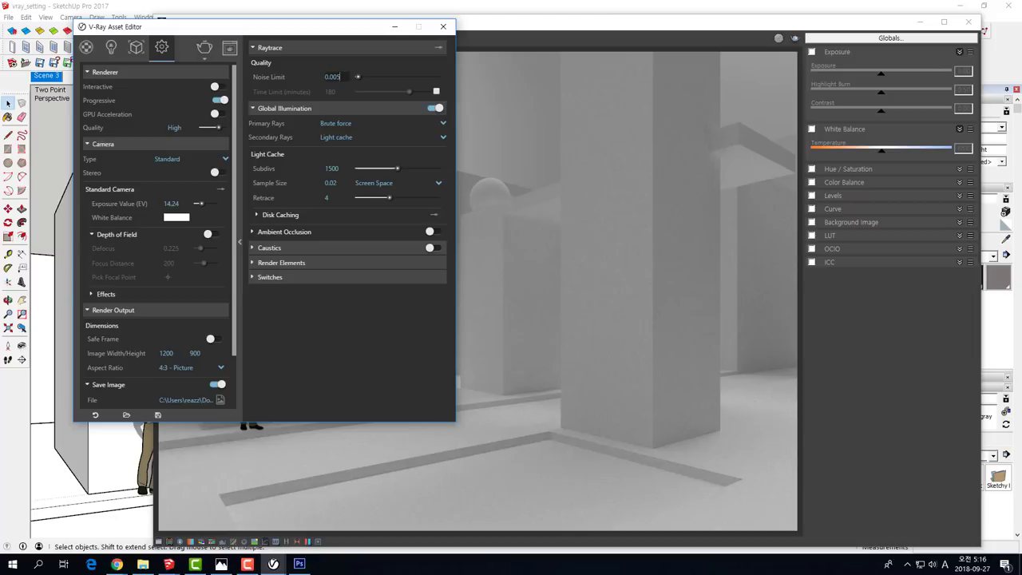
pyautogui.click(345, 76)
pyautogui.click(336, 77)
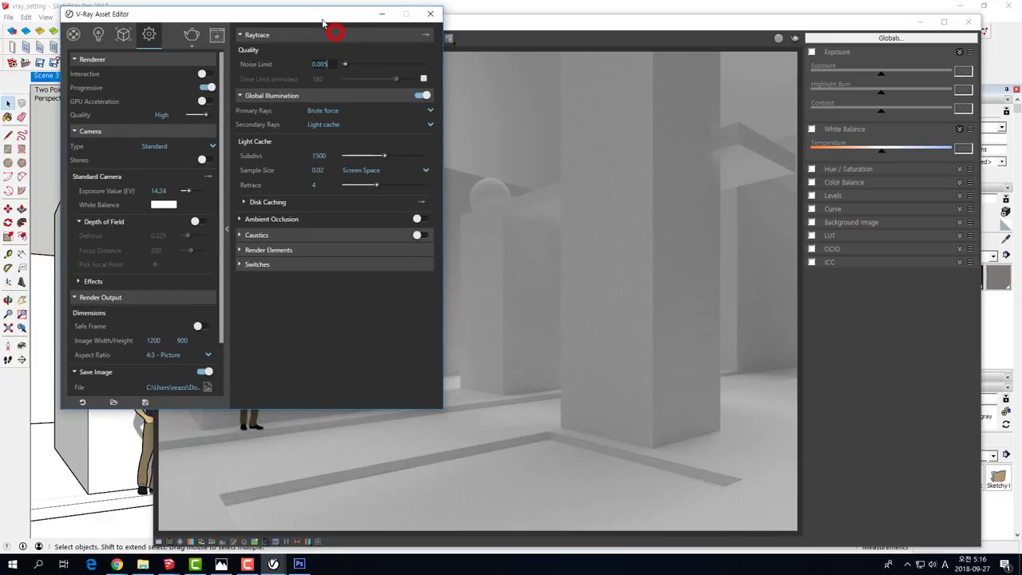
# Expand the Ambient Occlusion options and set Primary Rays to Irradiance map.
pyautogui.moveTo(338, 29); pyautogui.dragTo(325, 16)
pyautogui.click(238, 220)
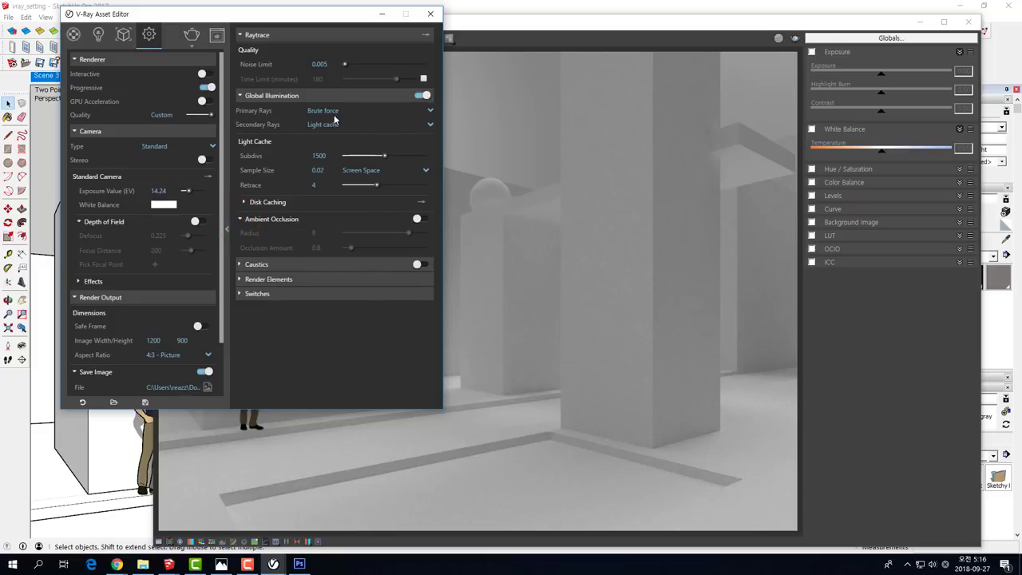
pyautogui.click(431, 110)
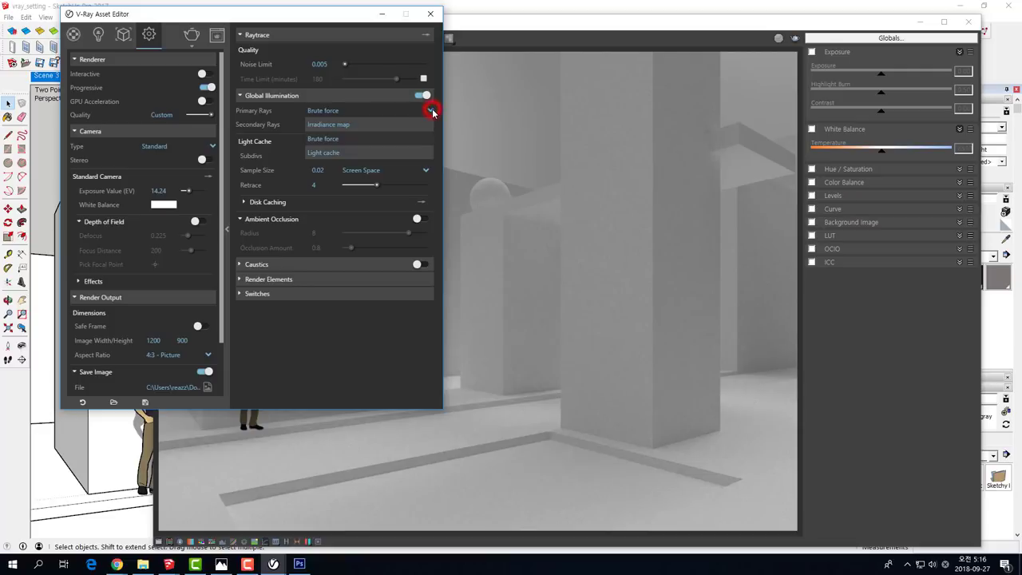
pyautogui.click(328, 125)
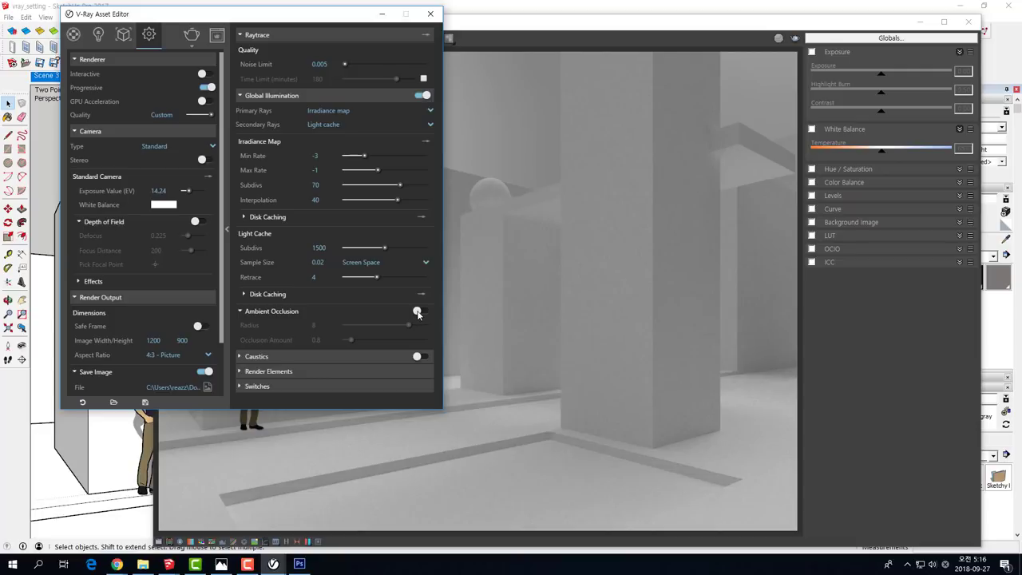
# Switch on ambient occlusion with radius 8 and occlusion amount 0.8.
pyautogui.click(417, 312)
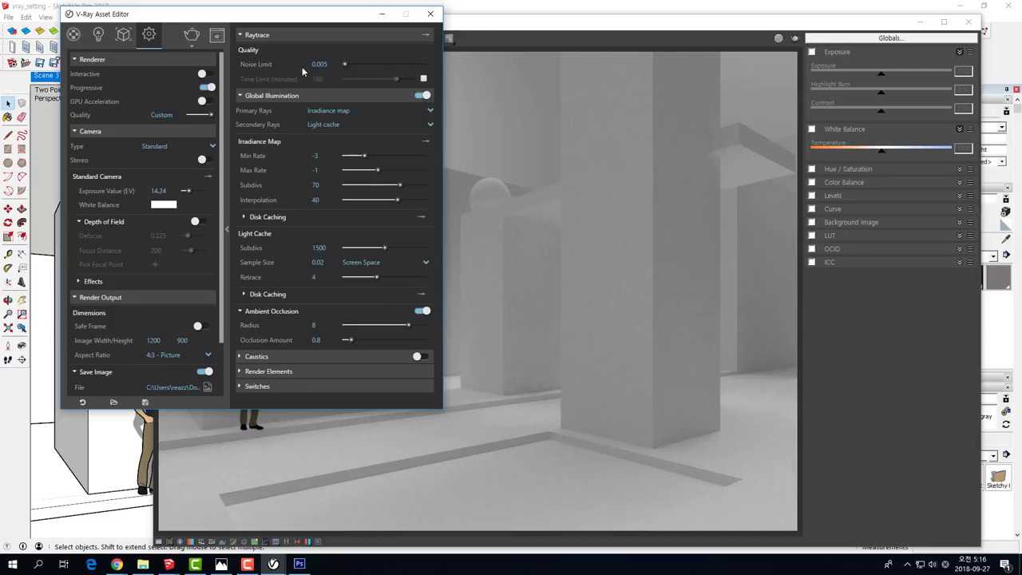
pyautogui.click(471, 28)
pyautogui.click(121, 32)
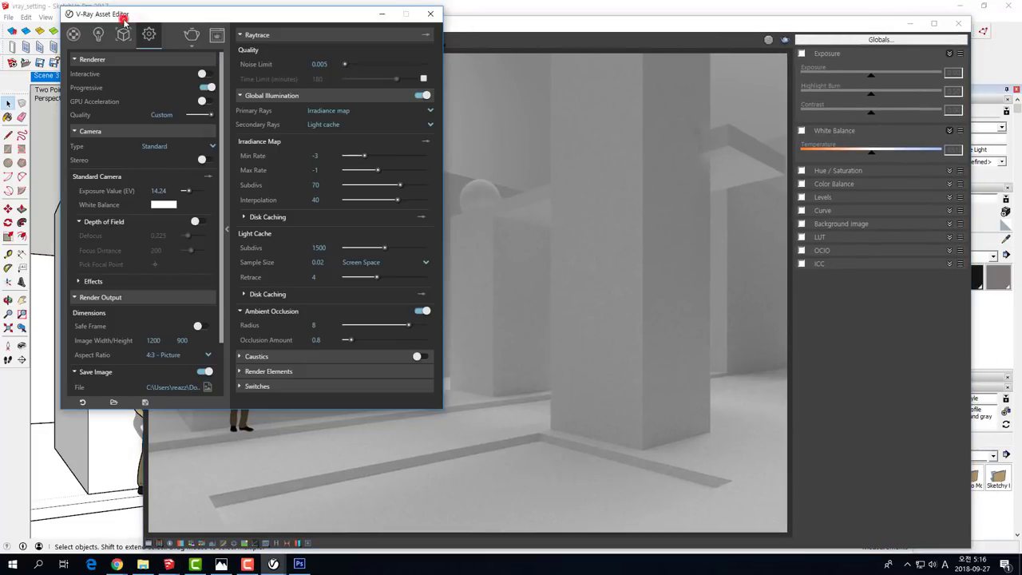
# Start a new render, move the frame buffer right, and keep the Asset Editor in front.
pyautogui.click(194, 33)
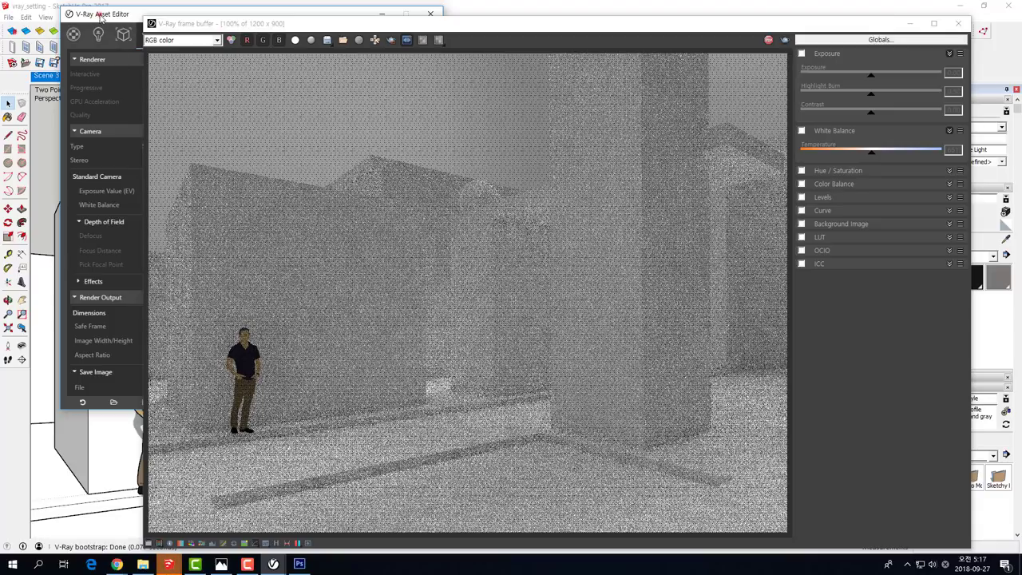
pyautogui.moveTo(104, 14); pyautogui.dragTo(97, 11)
pyautogui.moveTo(244, 24); pyautogui.dragTo(491, 23)
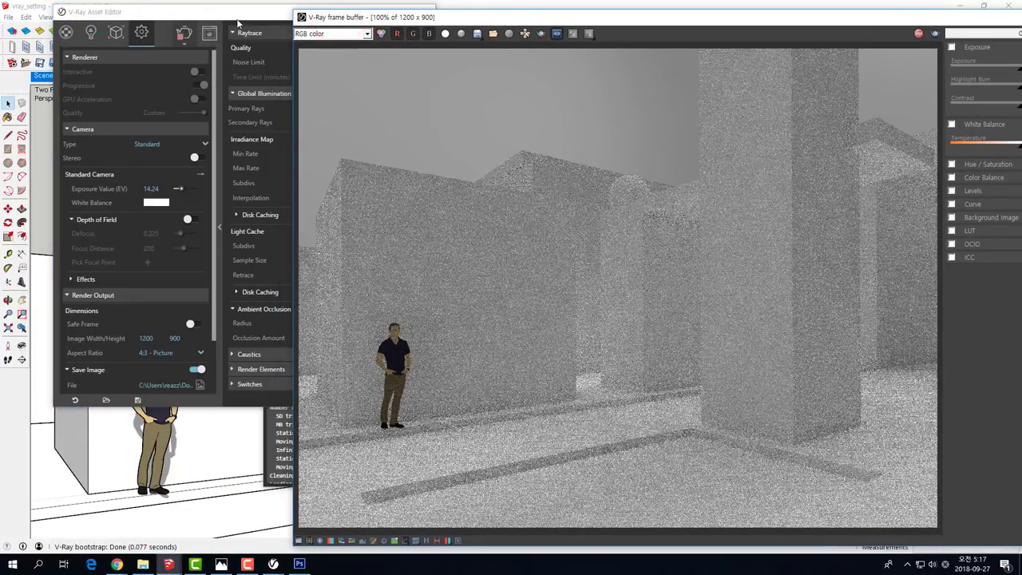
pyautogui.moveTo(237, 14); pyautogui.dragTo(199, 16)
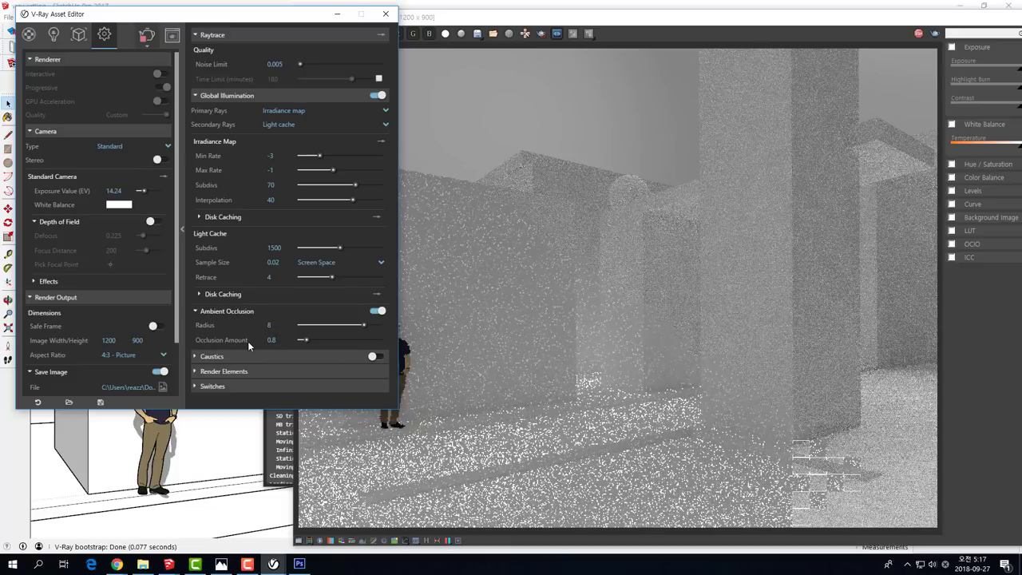
# Zoom in and out between 100% and 800% to check grain on walls, floor and sphere.
pyautogui.click(272, 340)
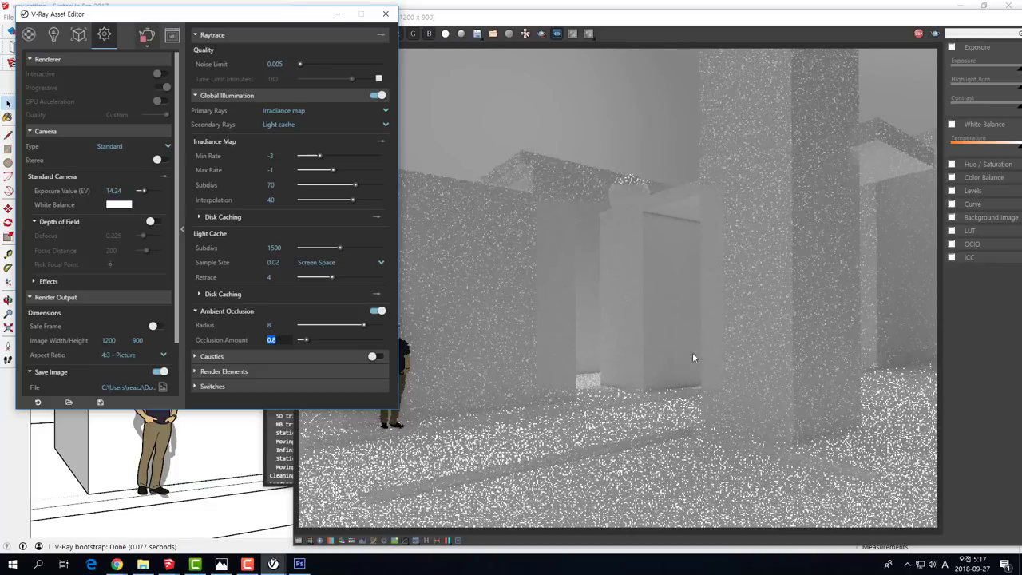
pyautogui.click(668, 218)
pyautogui.scroll(2, 675, 210)
pyautogui.scroll(1, 675, 210)
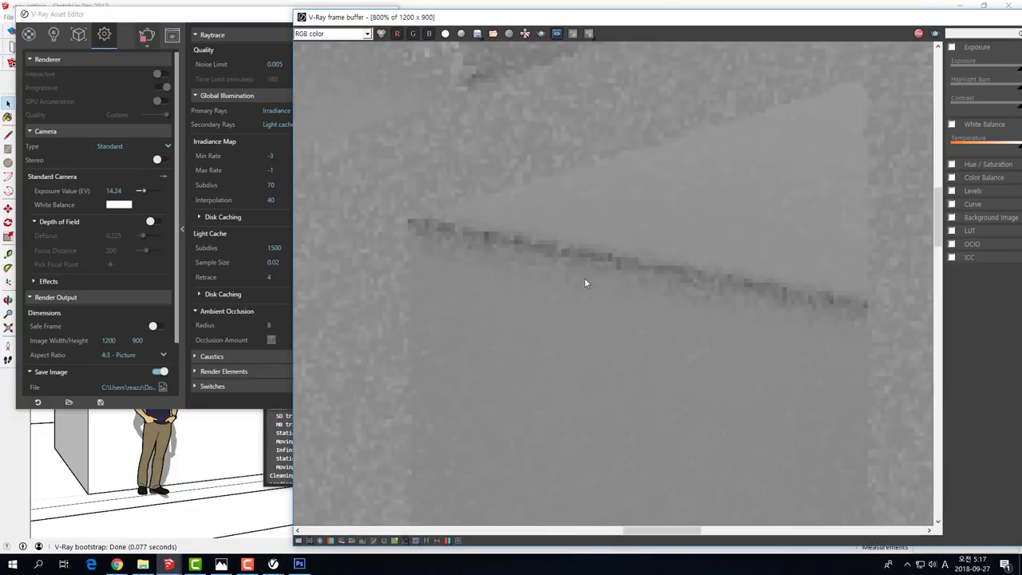
pyautogui.scroll(-1, 646, 258)
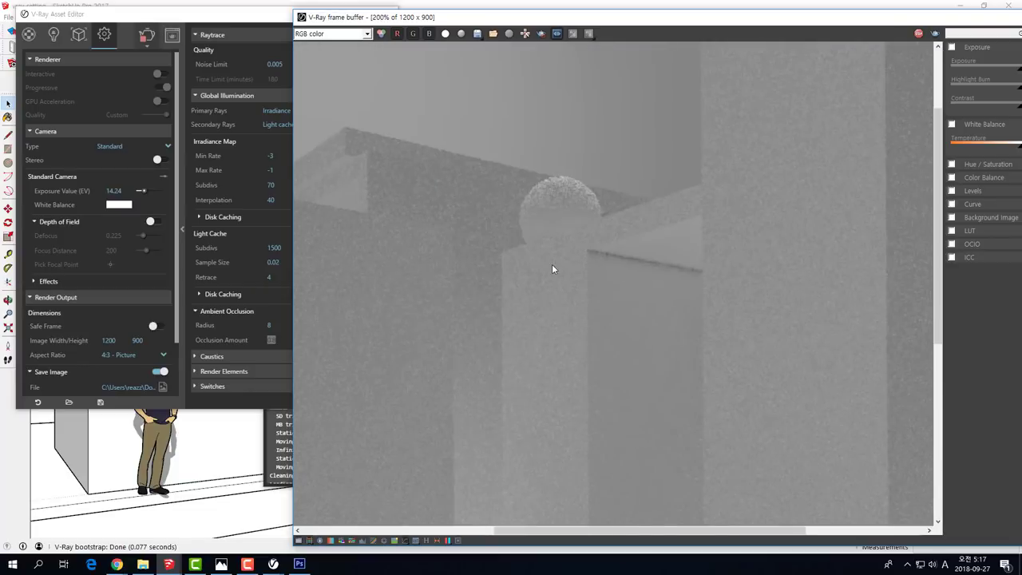
pyautogui.scroll(-2, 552, 263)
pyautogui.scroll(1, 552, 411)
pyautogui.scroll(1, 551, 411)
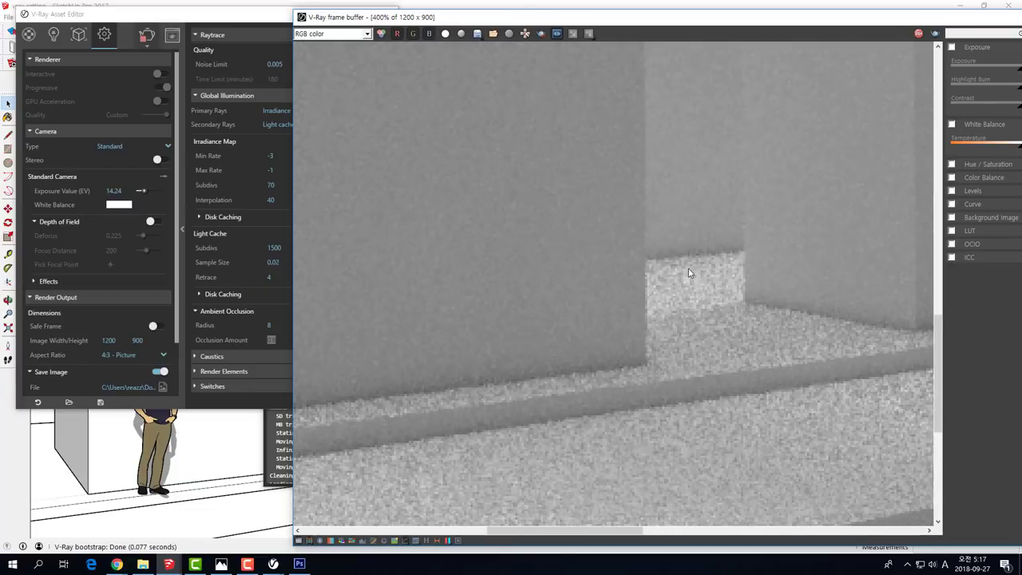
pyautogui.scroll(-2, 689, 268)
pyautogui.scroll(1, 795, 427)
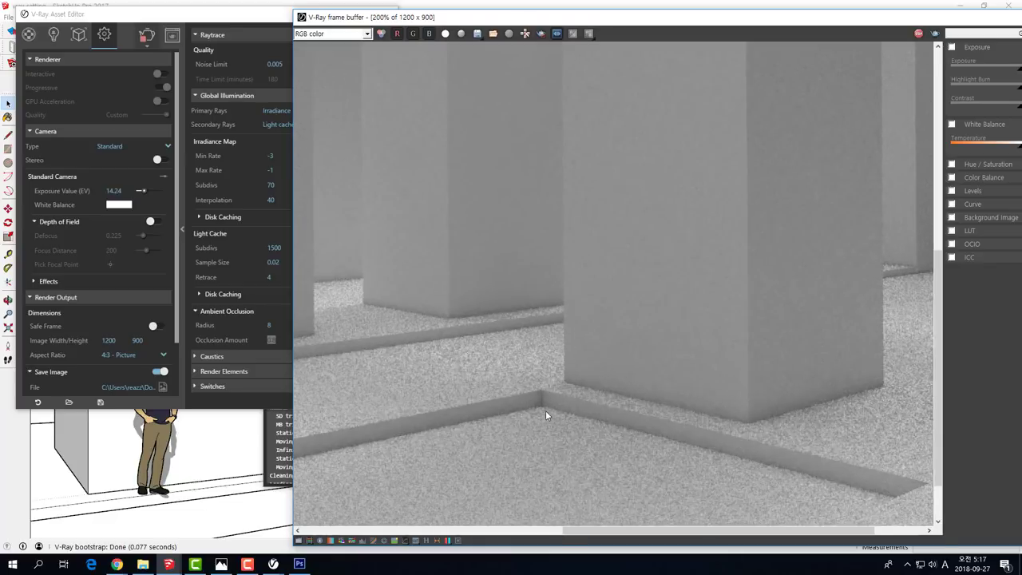
pyautogui.scroll(-1, 546, 410)
pyautogui.scroll(1, 878, 128)
pyautogui.scroll(1, 881, 130)
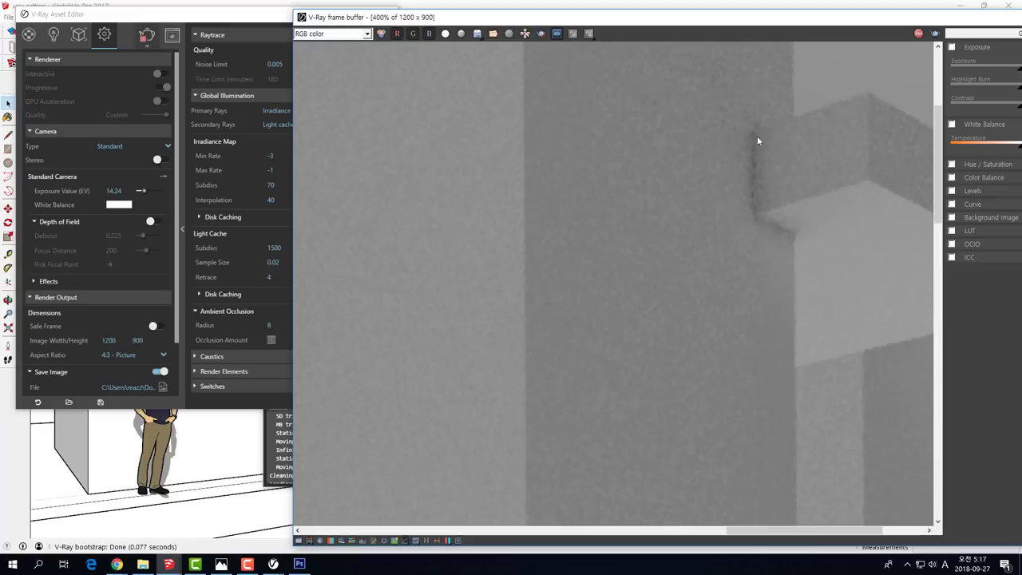
pyautogui.scroll(-1, 772, 227)
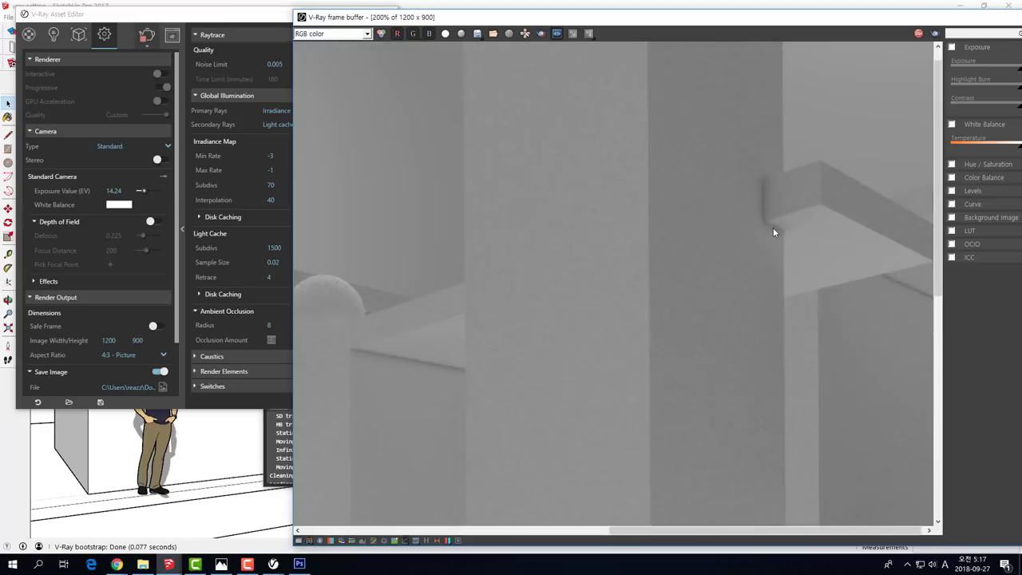
pyautogui.scroll(-1, 774, 230)
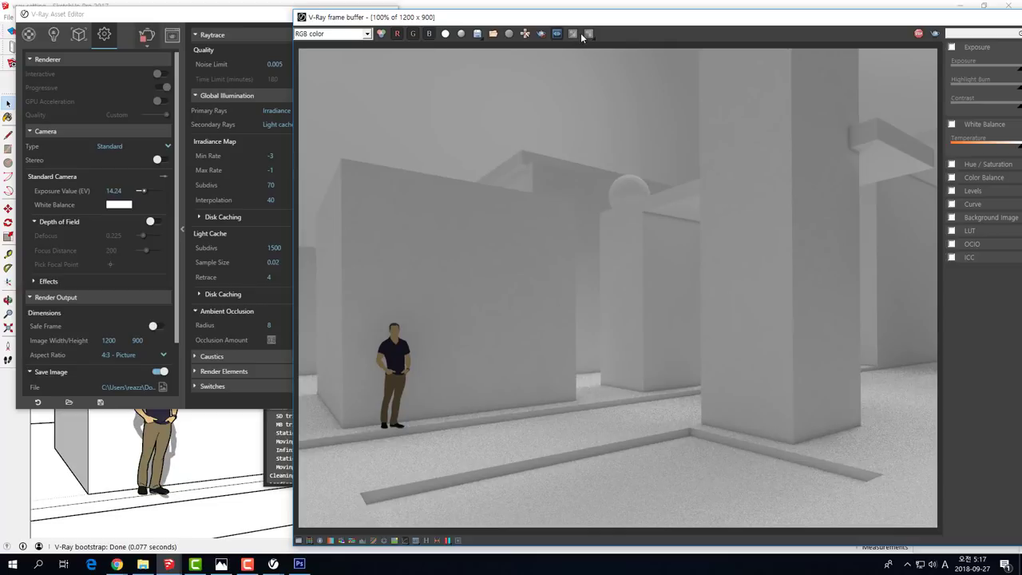
# Slide the V-Ray Frame Buffer left so the full 1200×900 render fits on screen.
pyautogui.moveTo(585, 16); pyautogui.dragTo(488, 16)
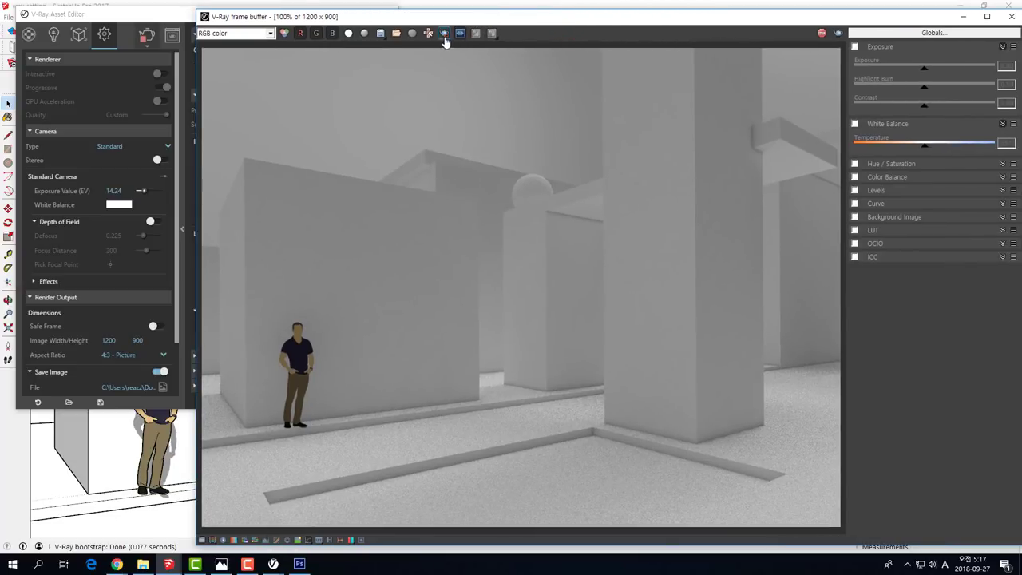
pyautogui.click(475, 35)
pyautogui.hotkey('alt', 'Tab')
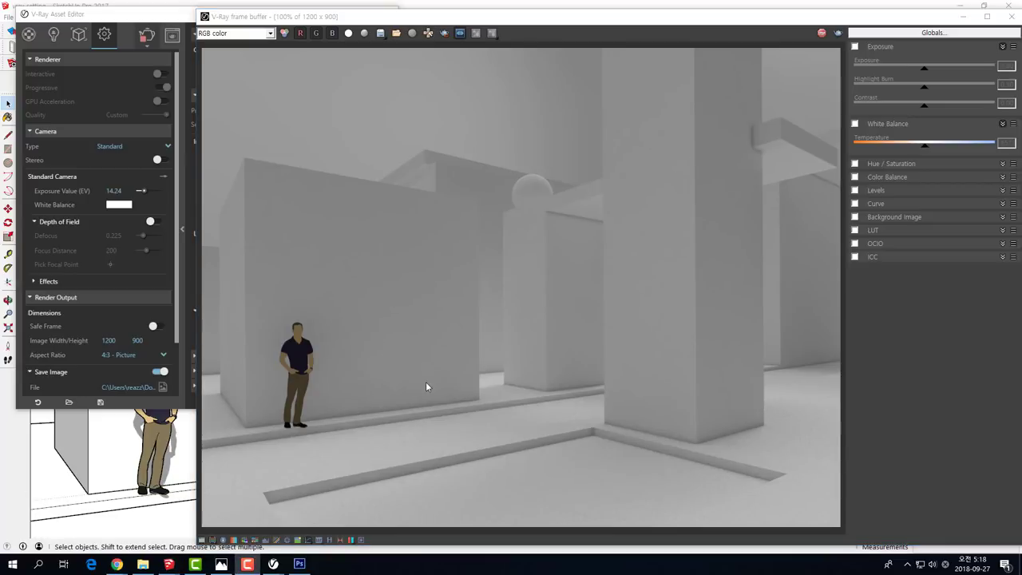
pyautogui.click(423, 376)
pyautogui.scroll(3, 397, 387)
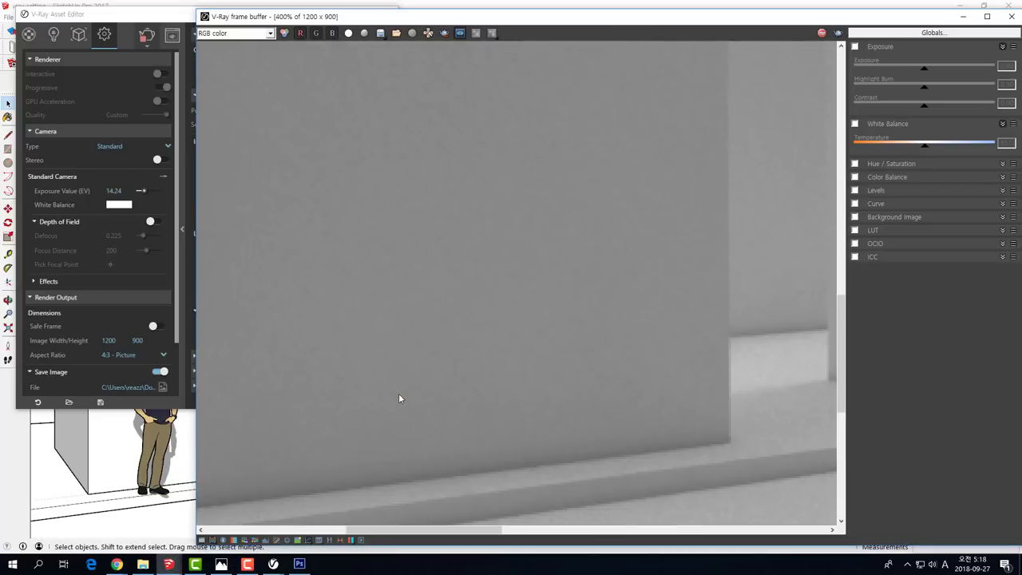
pyautogui.moveTo(399, 398); pyautogui.dragTo(447, 243, button='middle')
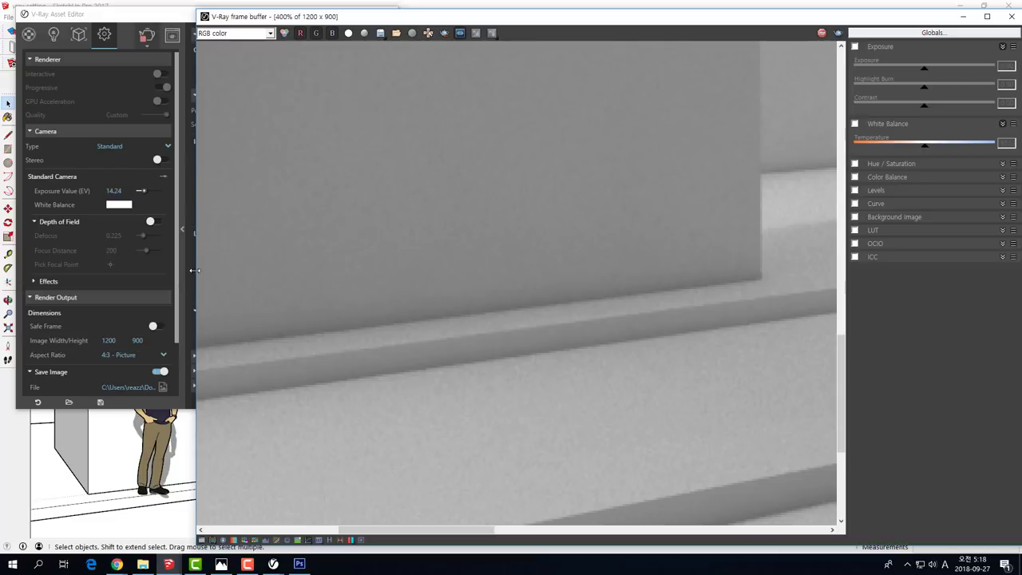
pyautogui.click(194, 270)
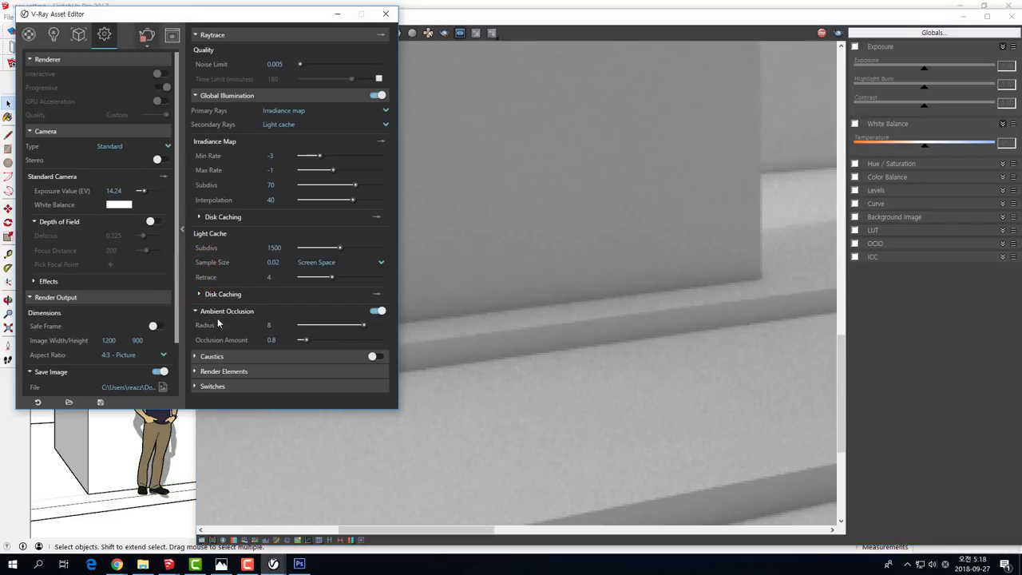
pyautogui.click(276, 325)
pyautogui.click(119, 340)
pyautogui.click(276, 325)
pyautogui.click(271, 340)
pyautogui.doubleClick(545, 182)
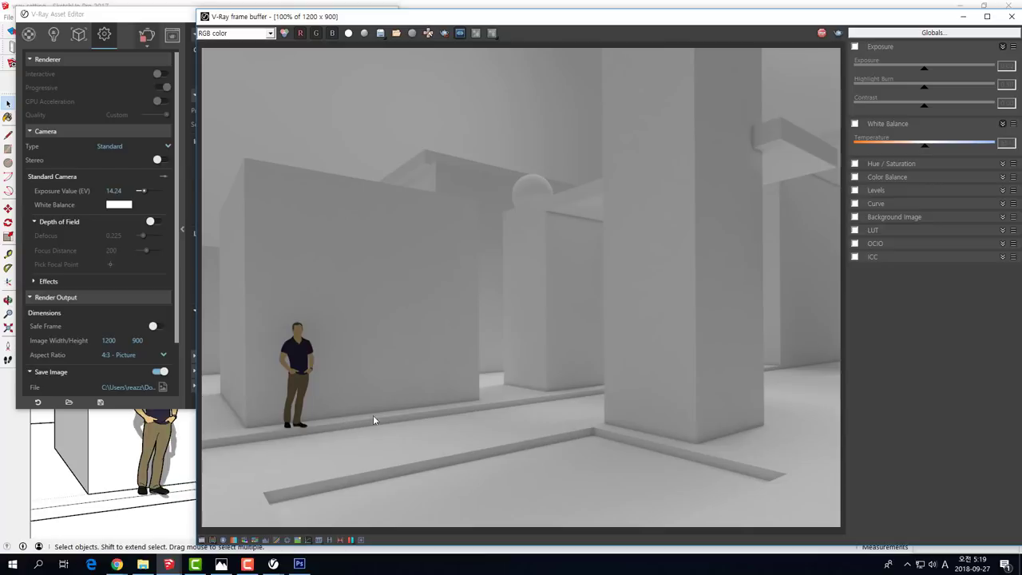
pyautogui.scroll(2, 430, 419)
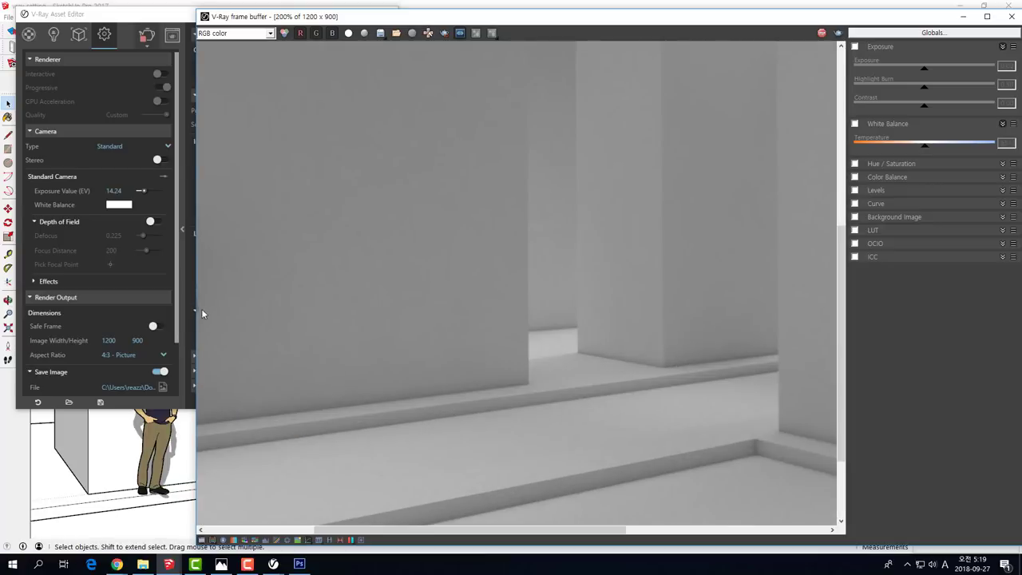
pyautogui.click(172, 36)
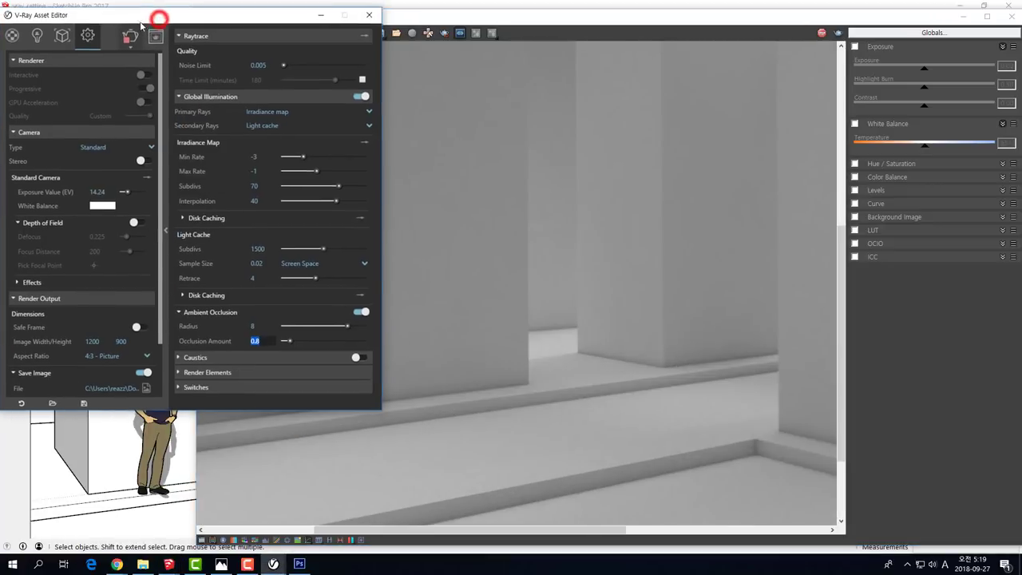
pyautogui.click(477, 318)
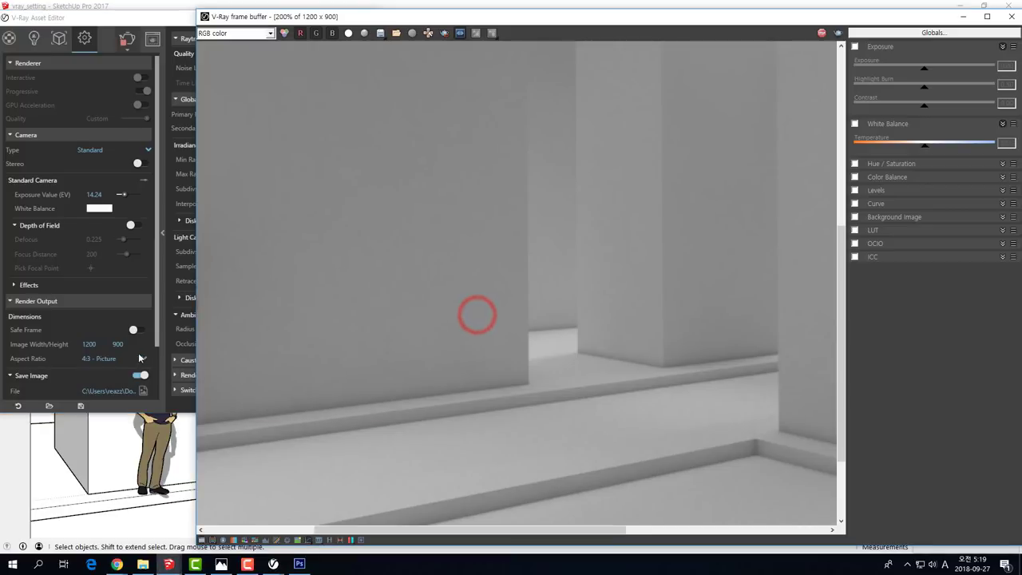
pyautogui.click(154, 13)
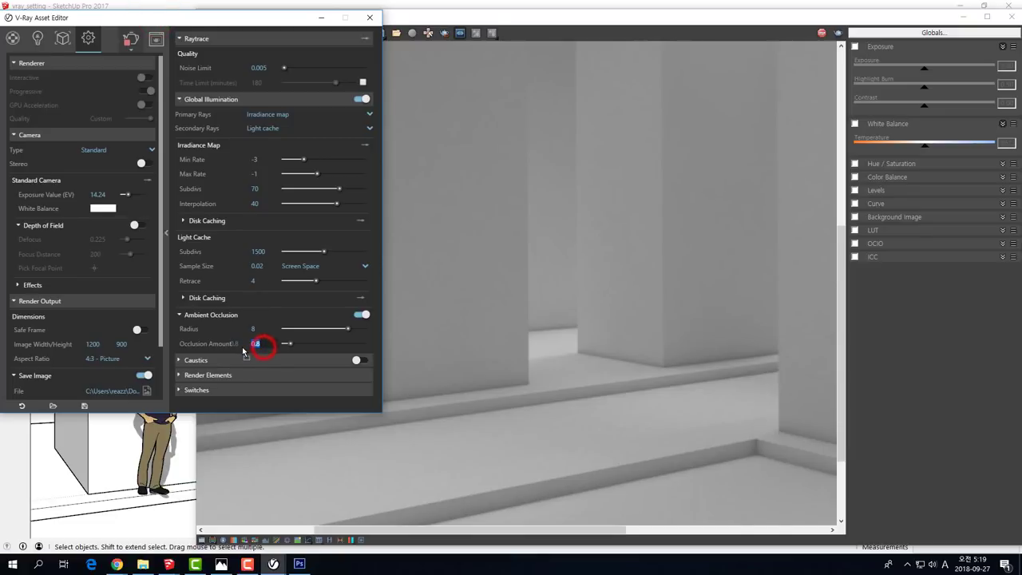
pyautogui.click(258, 328)
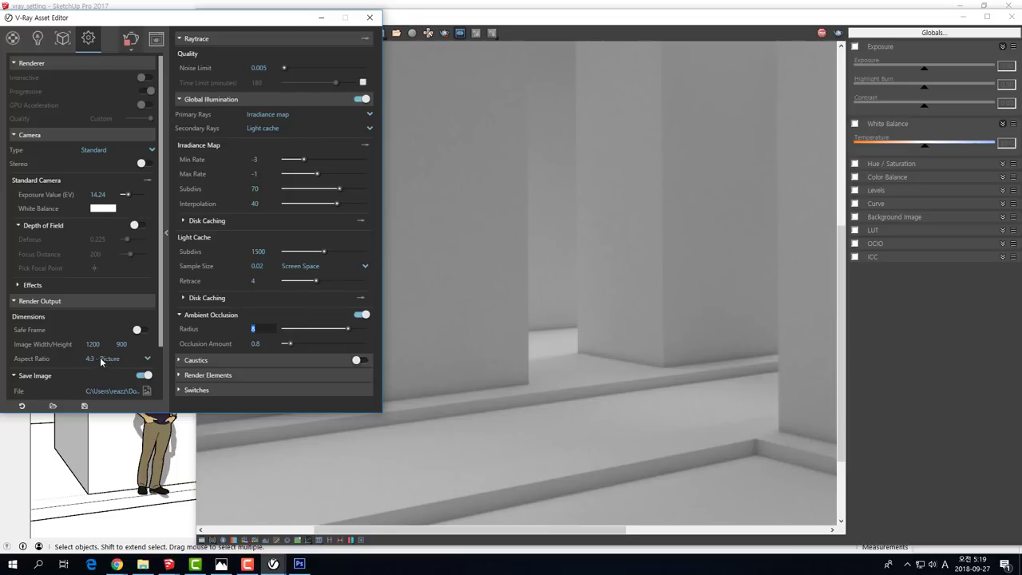
pyautogui.click(498, 373)
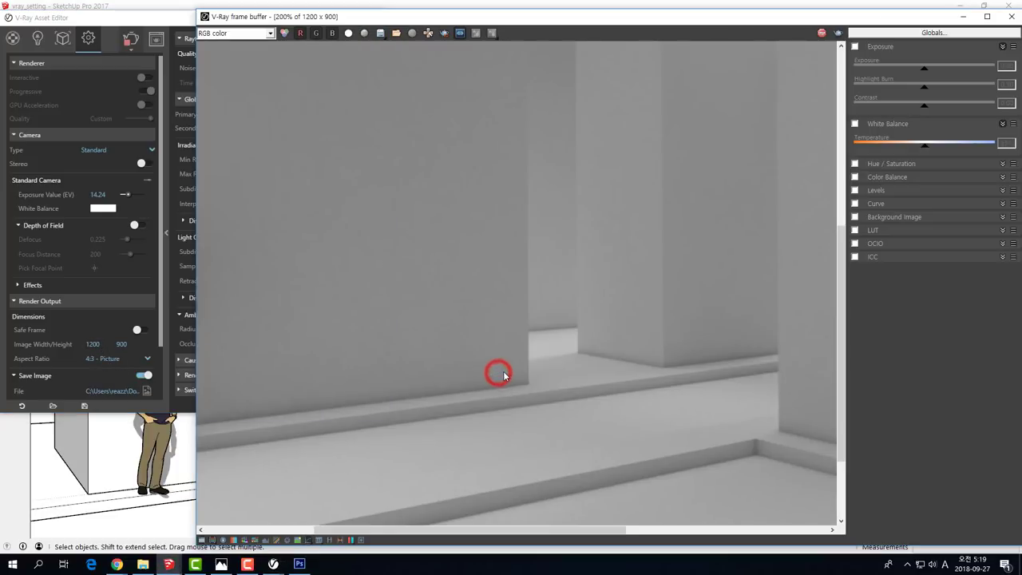
pyautogui.scroll(-2, 607, 230)
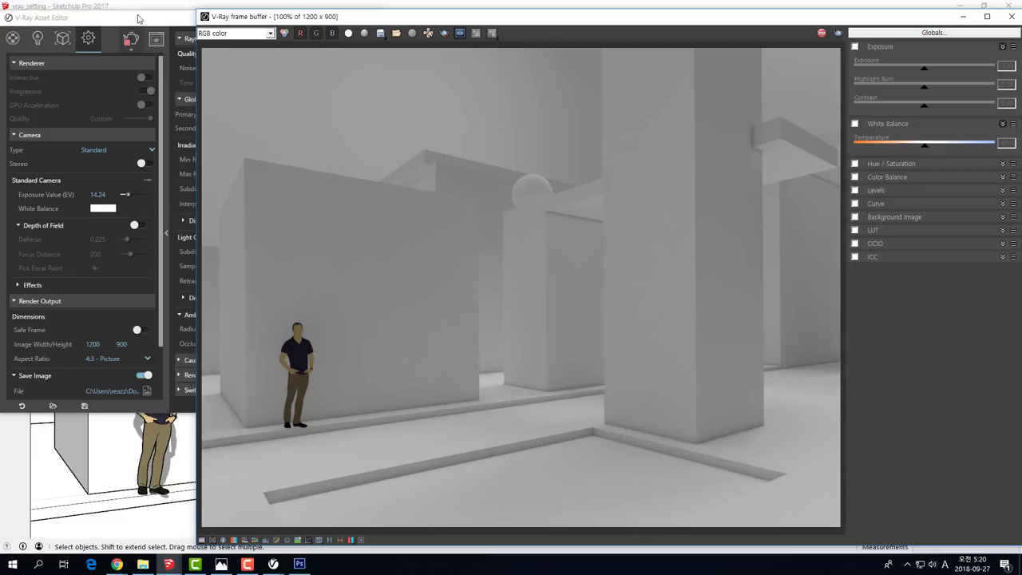
# Zoom into the render's pillars and pan the close-up over to the sphere and ledge.
pyautogui.moveTo(135, 19); pyautogui.dragTo(148, 23)
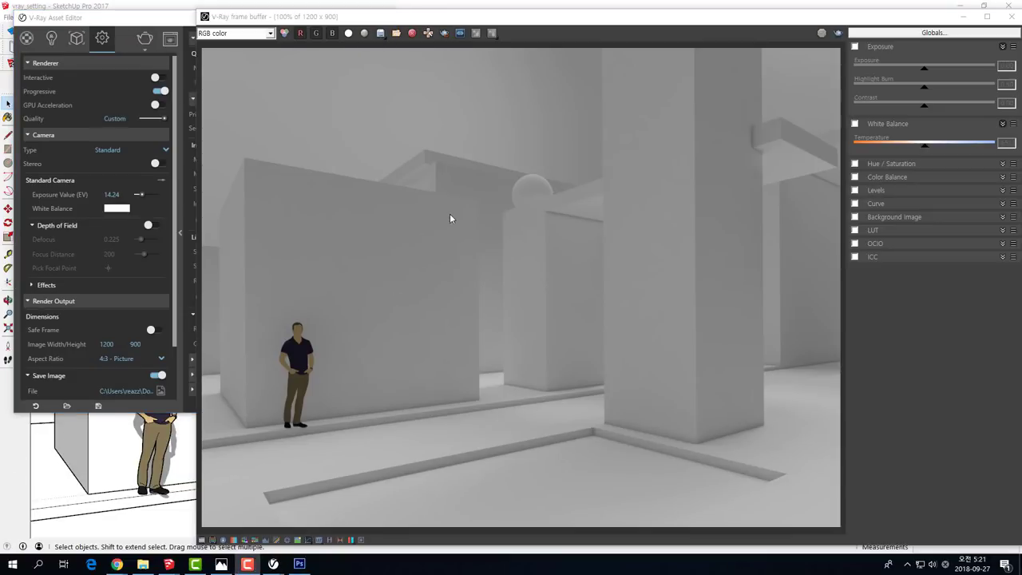
pyautogui.click(449, 213)
pyautogui.scroll(1, 541, 264)
pyautogui.moveTo(637, 263); pyautogui.dragTo(483, 138)
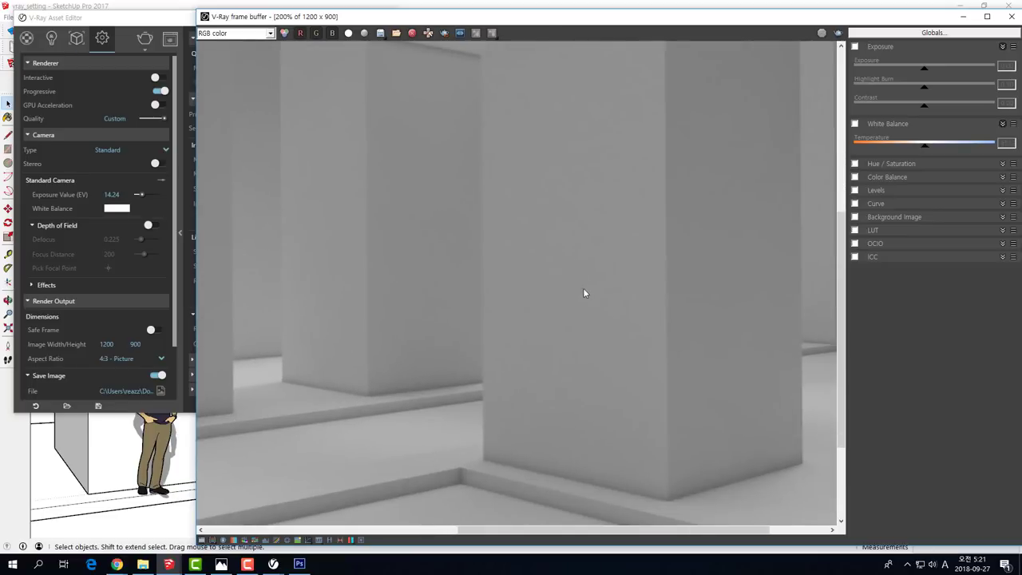
pyautogui.moveTo(582, 293); pyautogui.dragTo(490, 312)
pyautogui.scroll(-3, 581, 256)
pyautogui.scroll(3, 600, 239)
pyautogui.moveTo(599, 239); pyautogui.dragTo(501, 322)
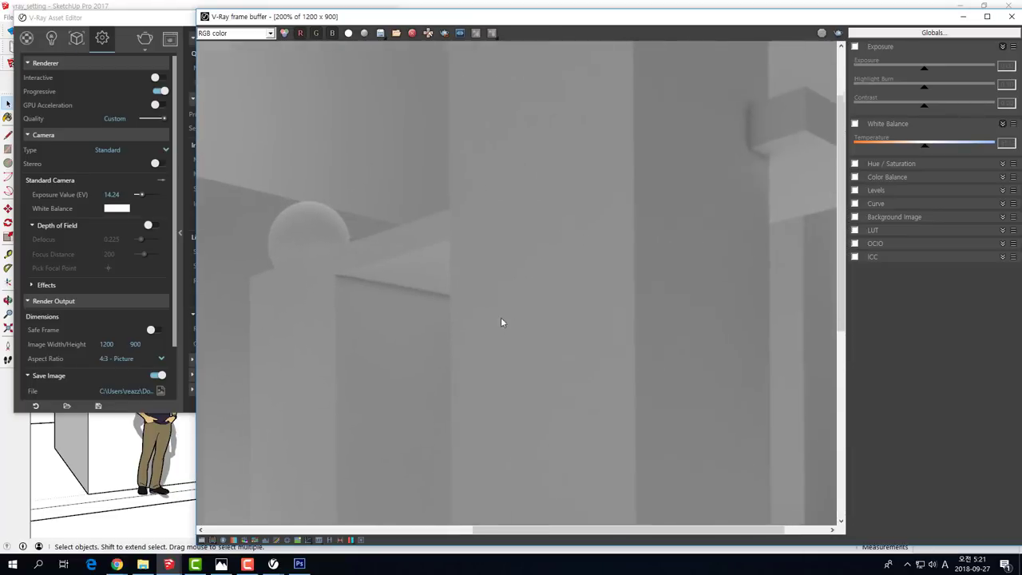
pyautogui.moveTo(130, 17); pyautogui.dragTo(152, 28)
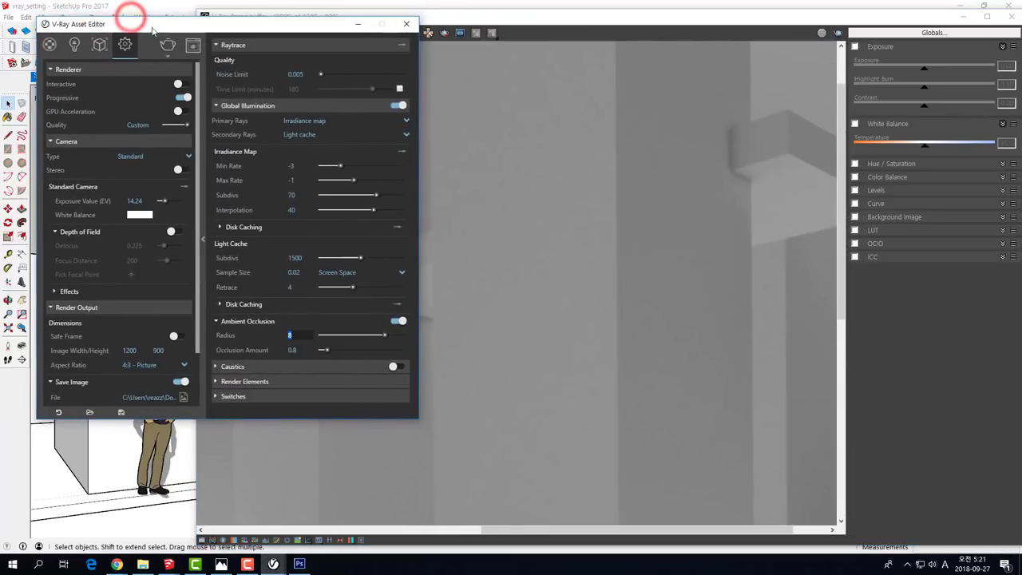
# Nudge the render window left, rezoom it, and bring the GI settings forward.
pyautogui.click(515, 20)
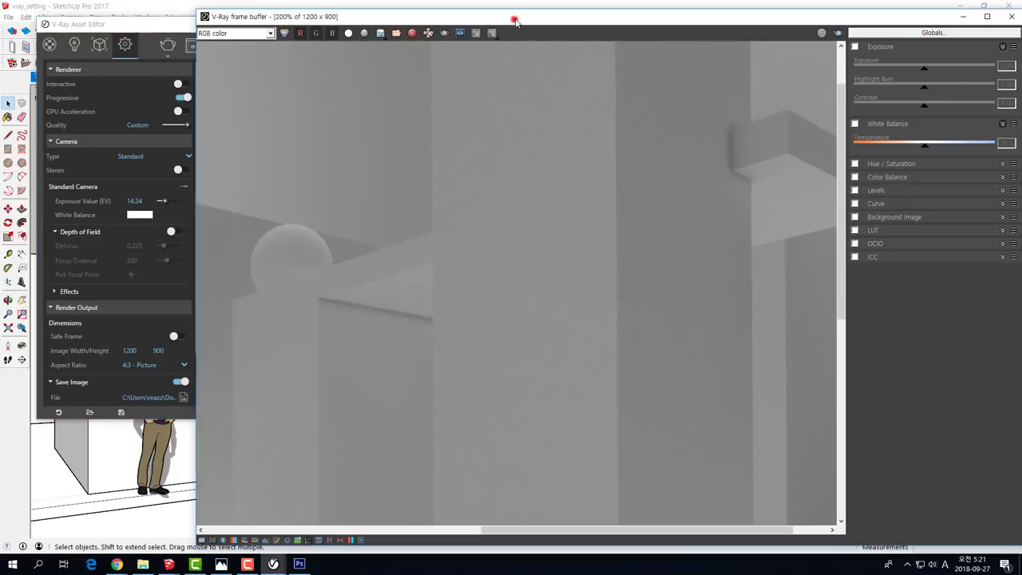
pyautogui.moveTo(515, 20); pyautogui.dragTo(502, 20)
pyautogui.scroll(1, 552, 252)
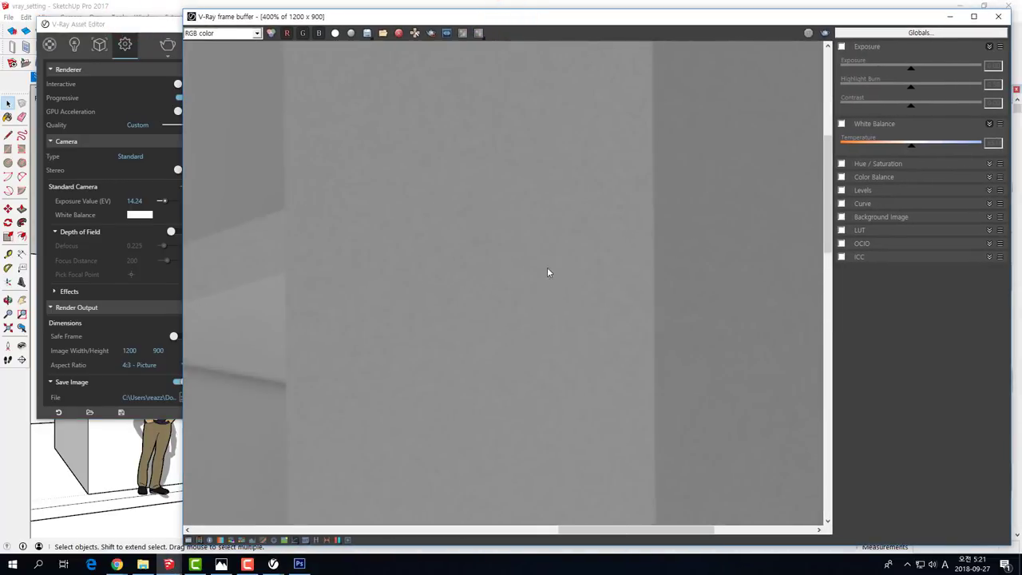
pyautogui.scroll(-1, 445, 208)
pyautogui.scroll(-1, 556, 327)
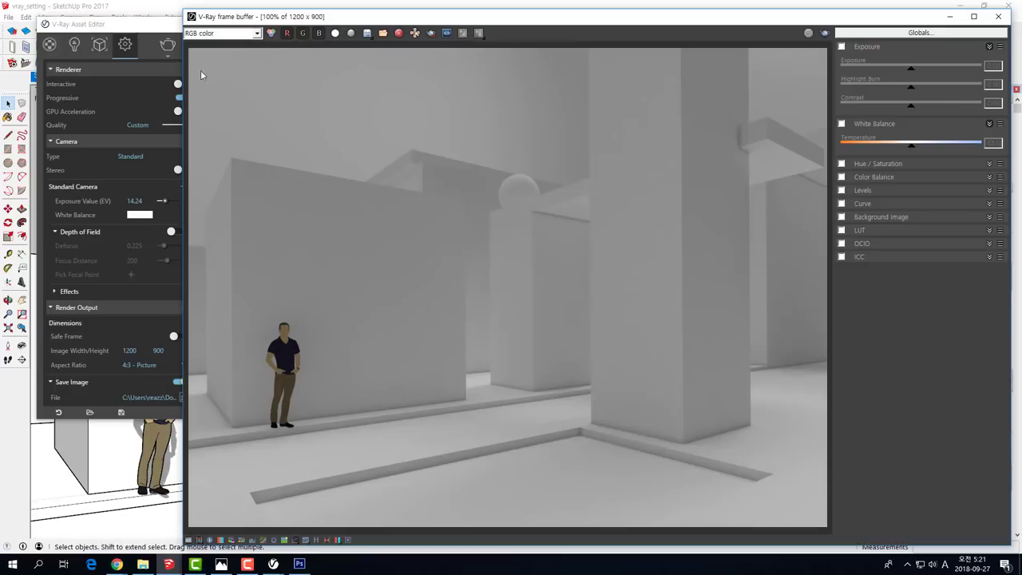
pyautogui.click(118, 26)
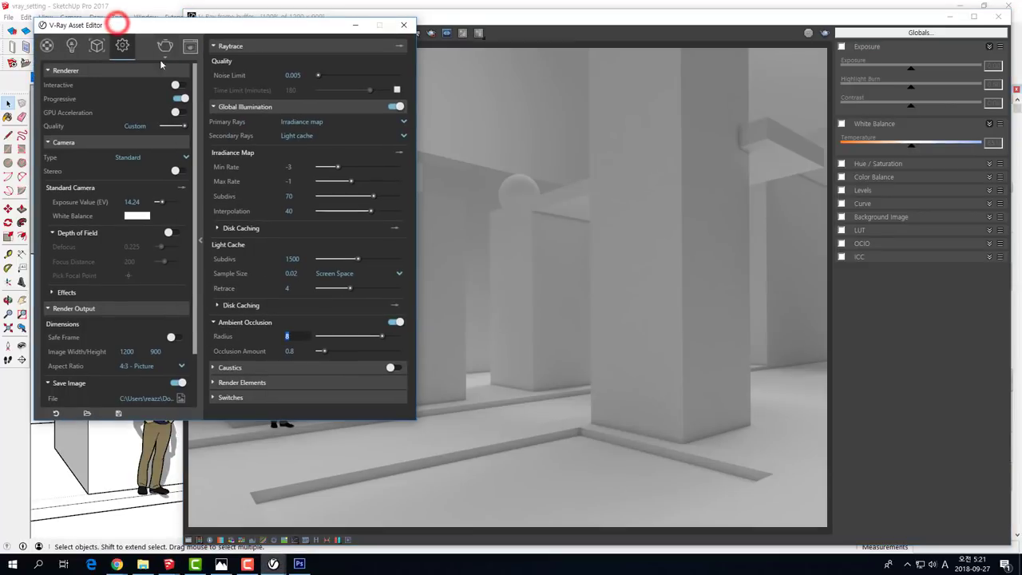
# Switch primary GI rays back to Brute force.
pyautogui.click(405, 122)
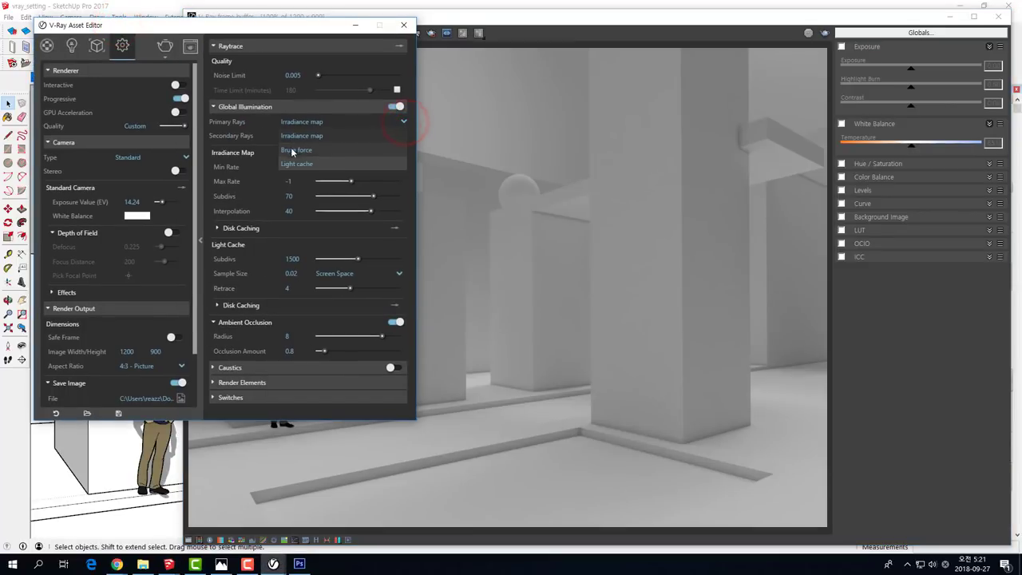
pyautogui.click(292, 151)
pyautogui.click(641, 190)
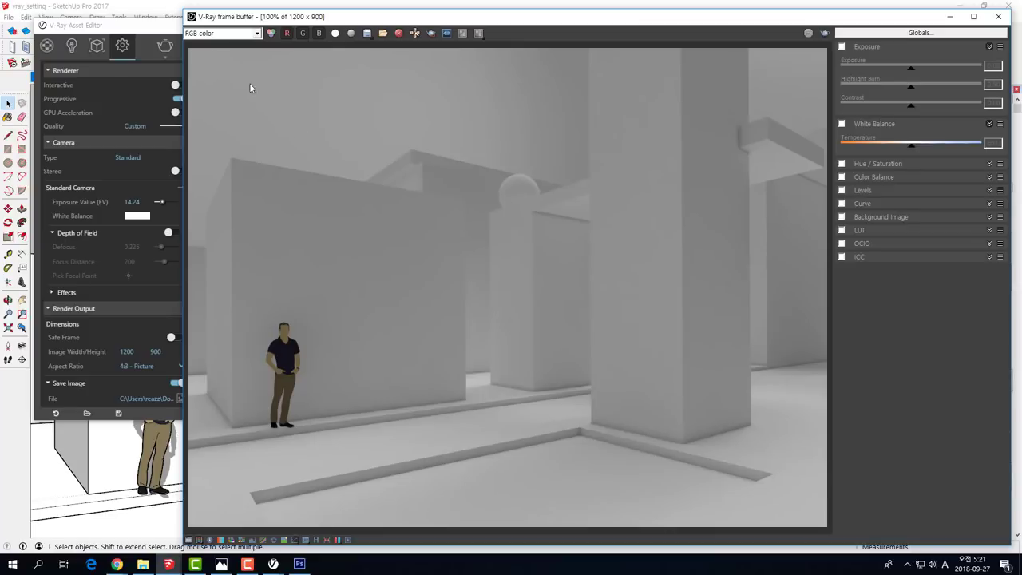
pyautogui.click(154, 28)
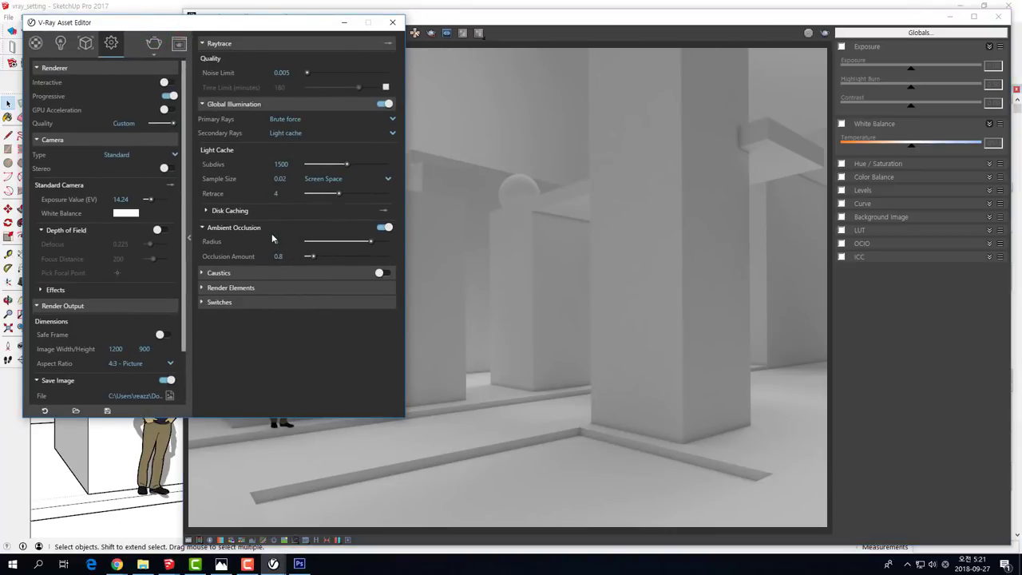
# Set ambient occlusion radius to 8 and enlarge the render settings window.
pyautogui.write('8')
pyautogui.press('Tab')
pyautogui.press('Return')
pyautogui.moveTo(57, 22); pyautogui.dragTo(125, 24)
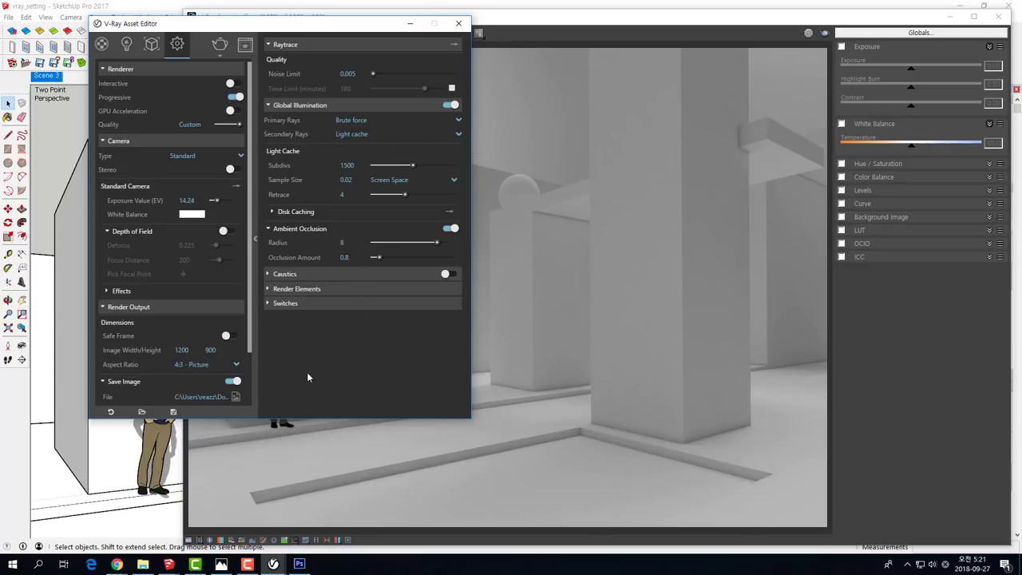
pyautogui.moveTo(248, 311); pyautogui.dragTo(247, 381)
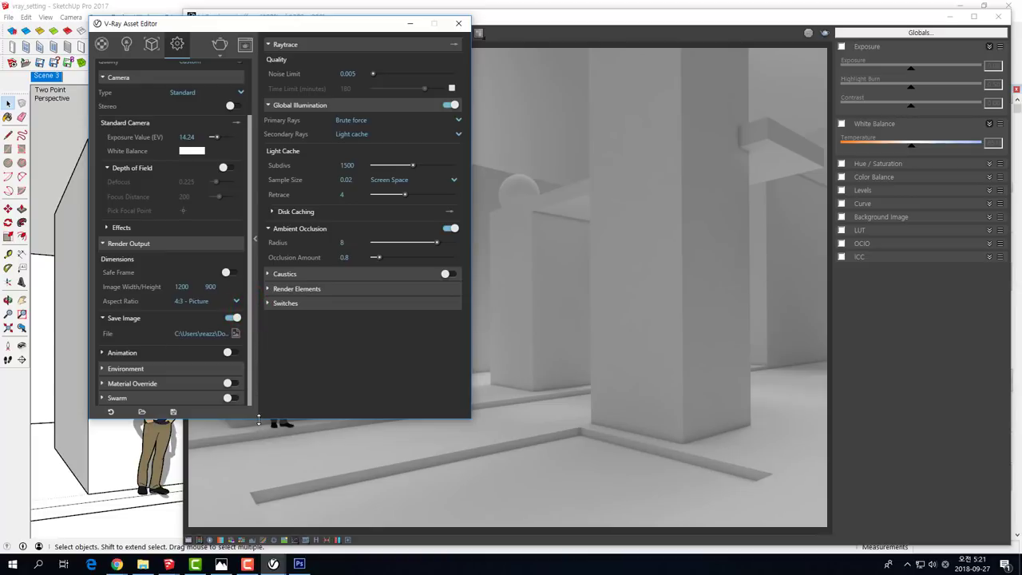
pyautogui.moveTo(259, 420); pyautogui.dragTo(259, 480)
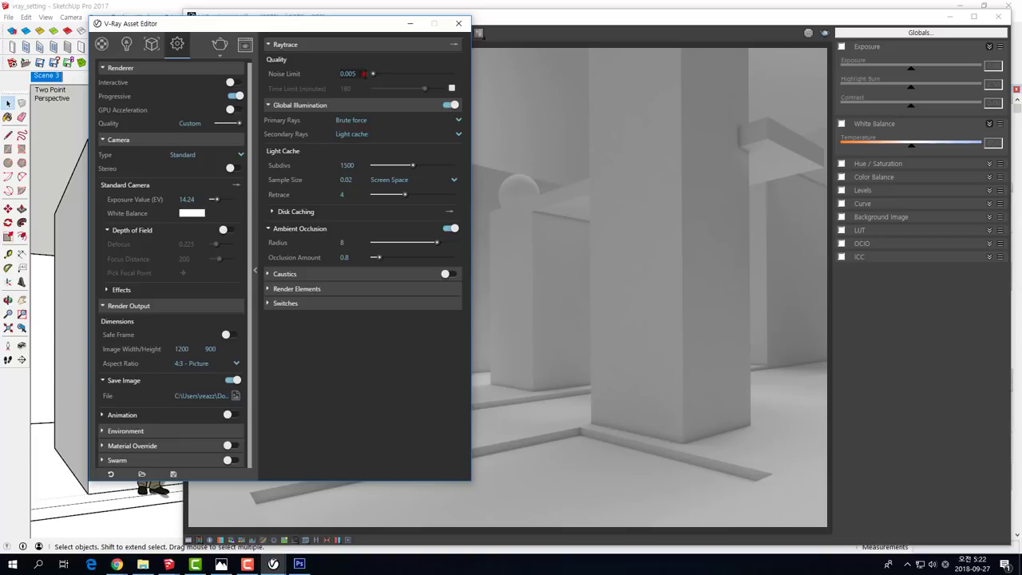
# Try the Medium and High quality presets and the Irradiance map primary engine.
pyautogui.doubleClick(356, 73)
pyautogui.moveTo(238, 123); pyautogui.dragTo(228, 124)
pyautogui.moveTo(226, 124); pyautogui.dragTo(234, 127)
pyautogui.click(382, 121)
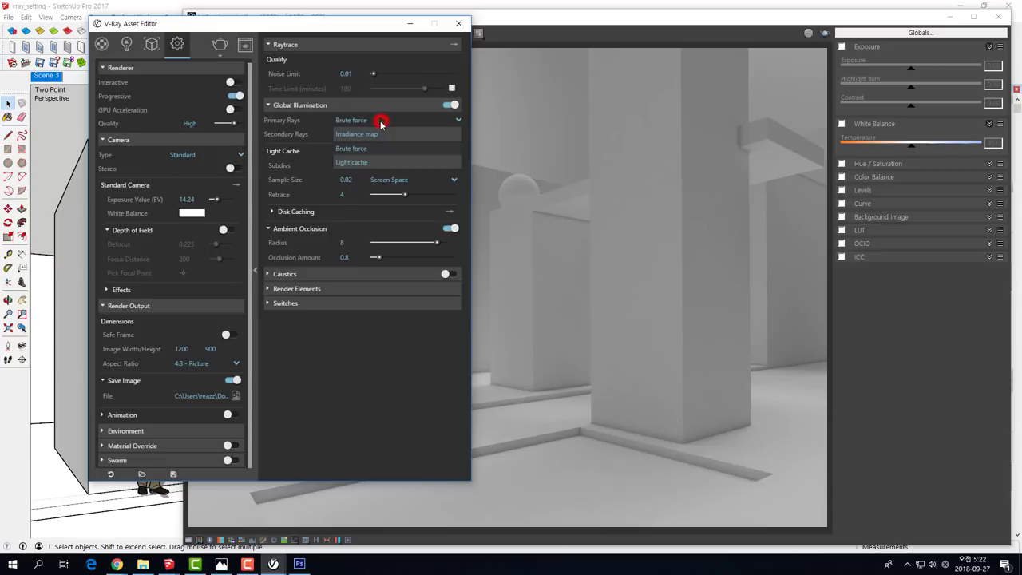
pyautogui.click(349, 135)
pyautogui.click(232, 124)
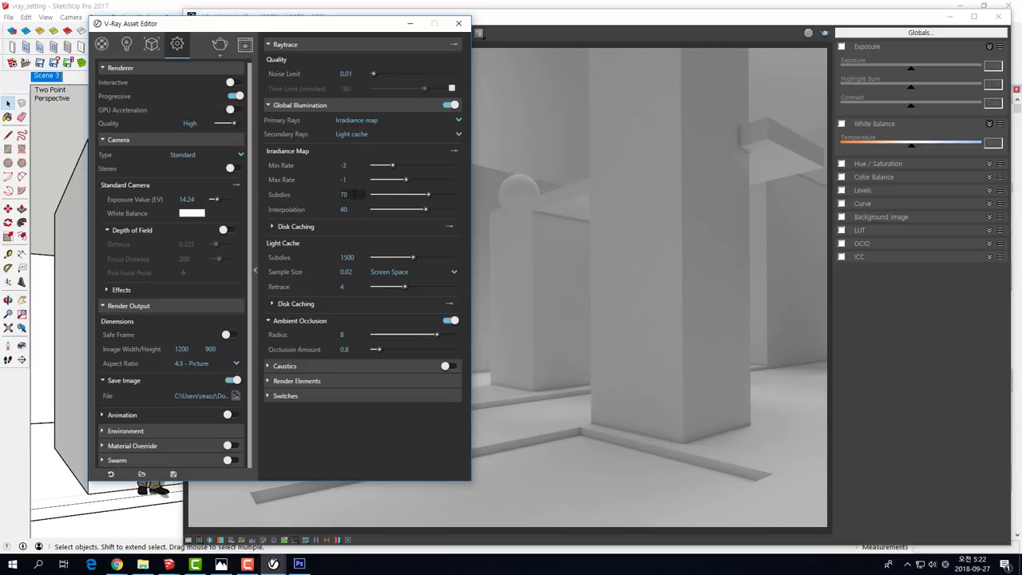
pyautogui.doubleClick(344, 194)
pyautogui.moveTo(234, 125); pyautogui.dragTo(229, 126)
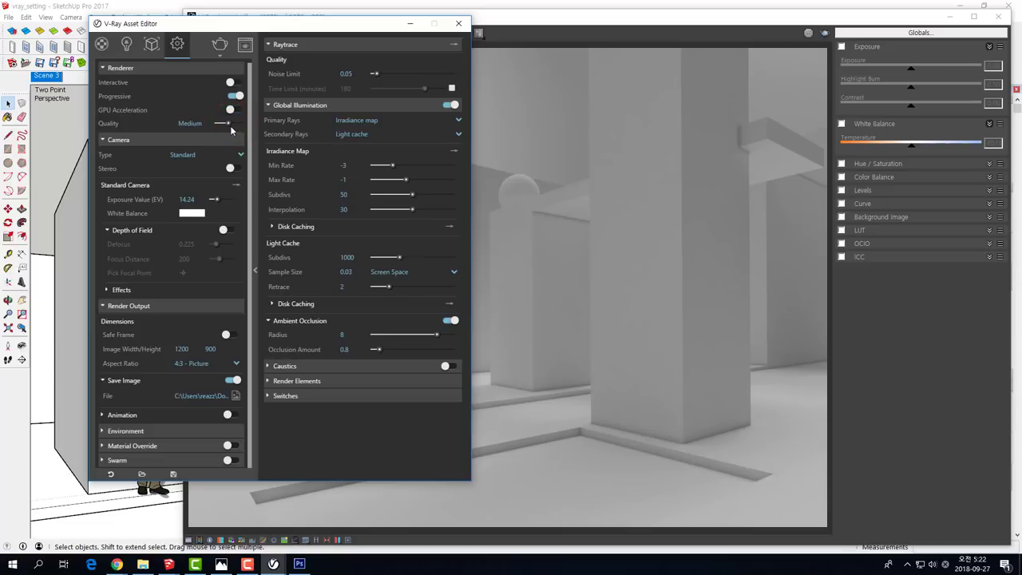
# Return primary GI to Brute force, set noise limit 0.001, and enable the 180-minute time limit.
pyautogui.click(383, 122)
pyautogui.click(363, 146)
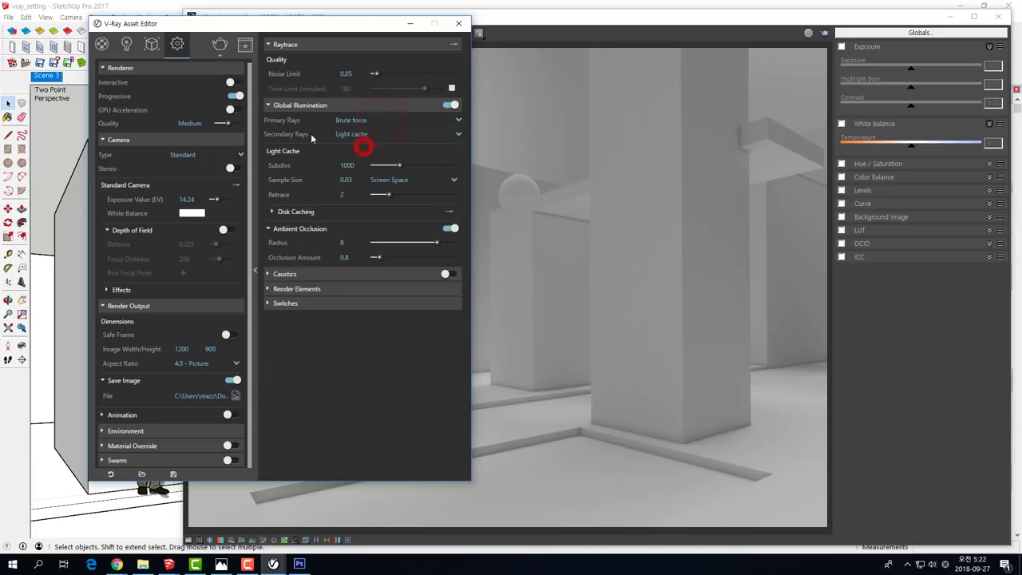
pyautogui.moveTo(226, 124); pyautogui.dragTo(234, 125)
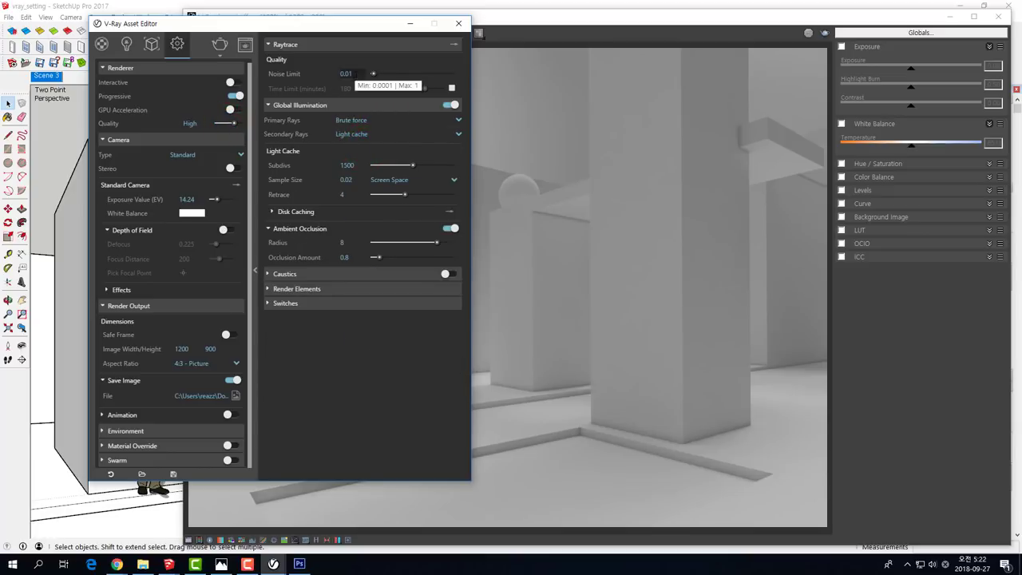
pyautogui.click(346, 74)
pyautogui.write('0.001')
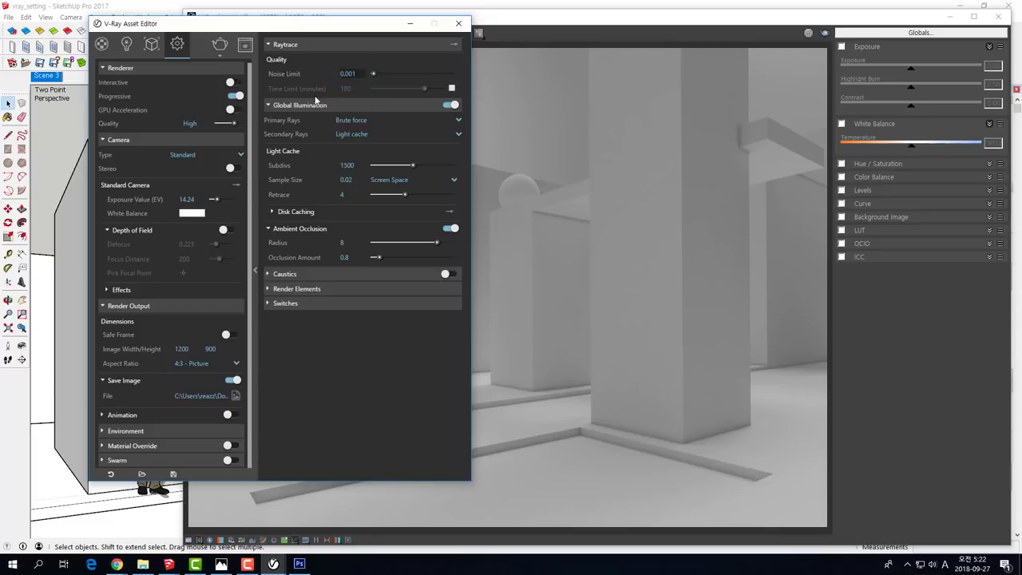
pyautogui.click(452, 89)
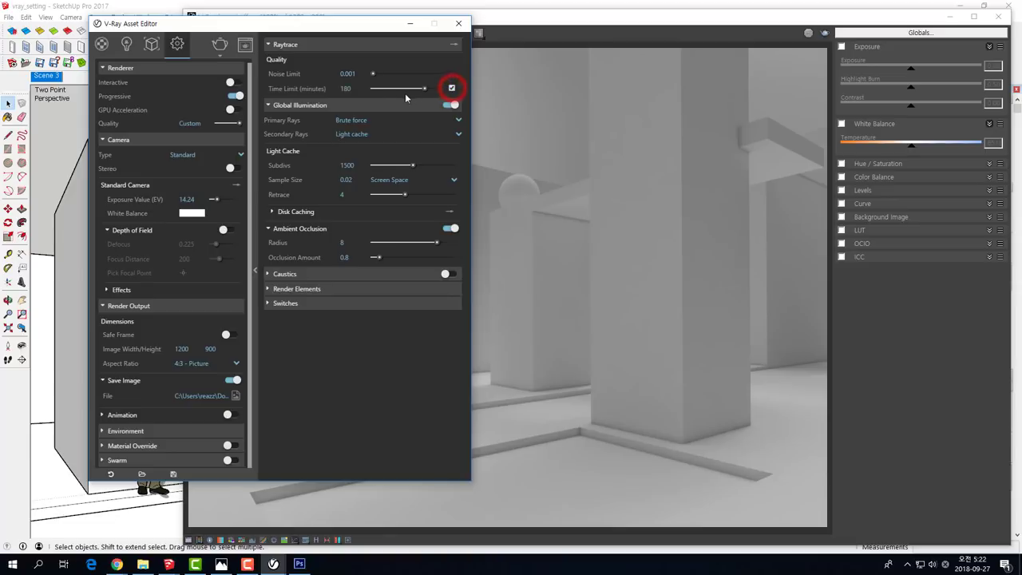
# Confirm the time limit stays on and GI remains Brute force primary, Light cache secondary.
pyautogui.click(356, 89)
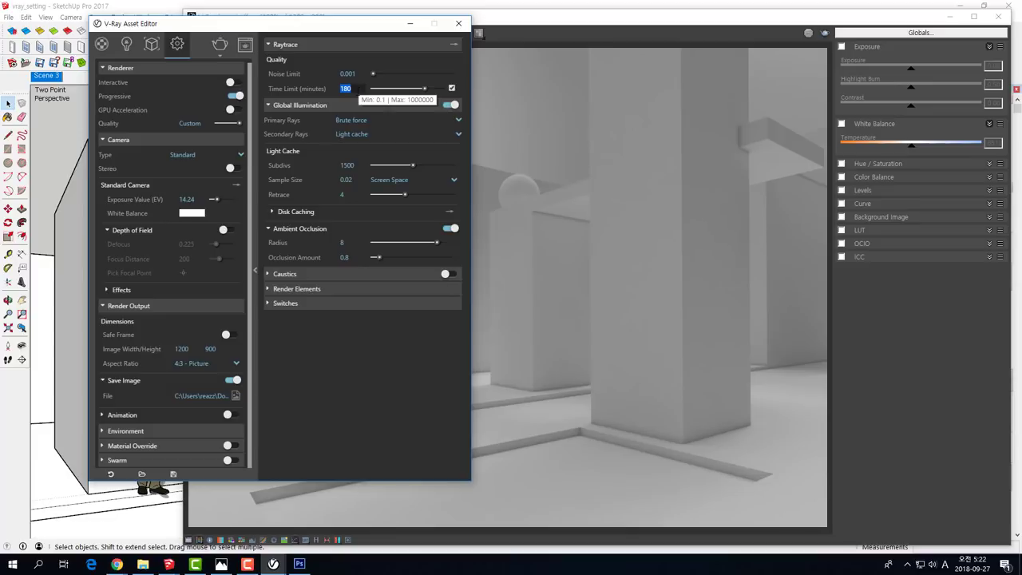
pyautogui.click(358, 89)
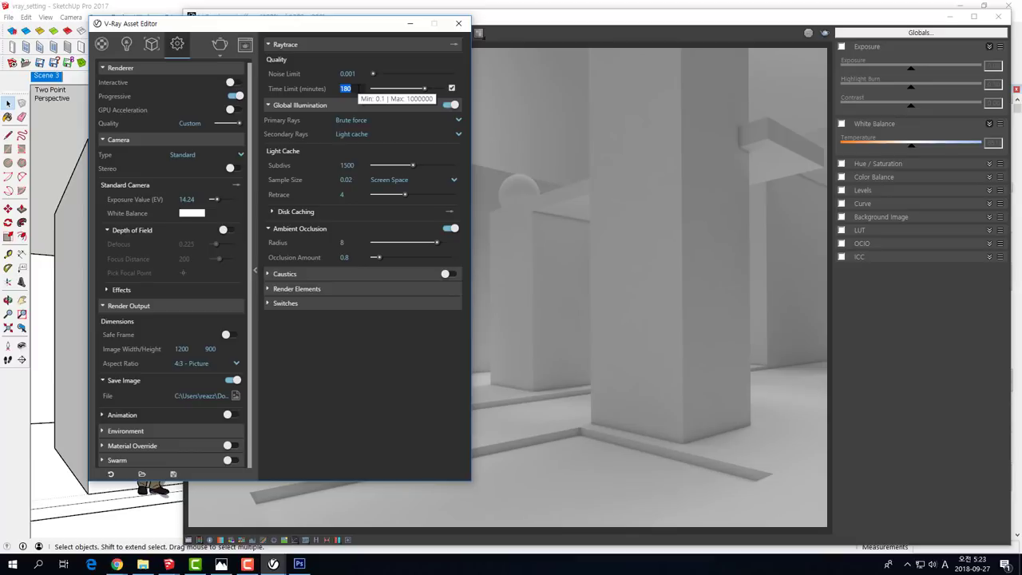
pyautogui.click(346, 119)
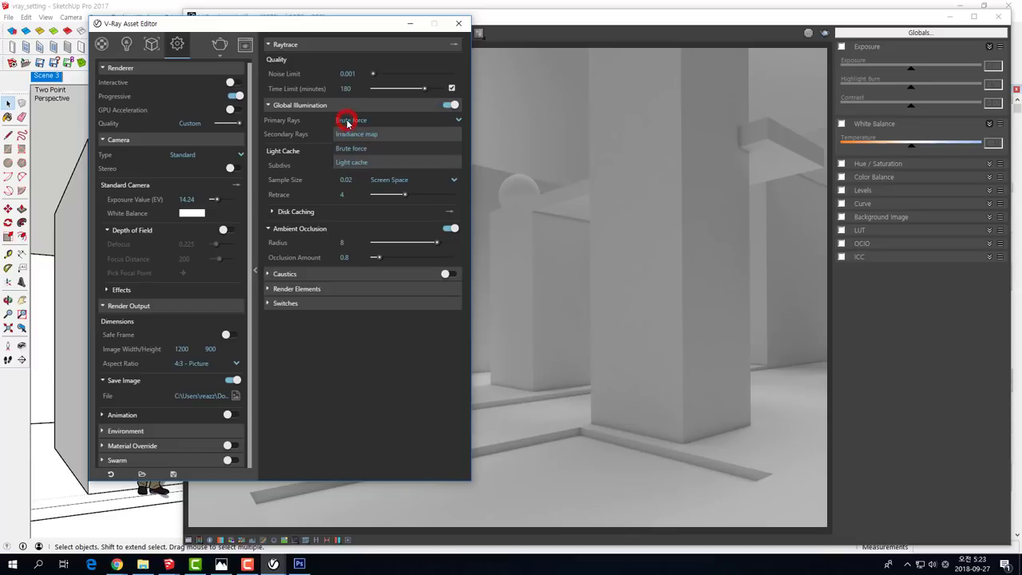
pyautogui.click(376, 356)
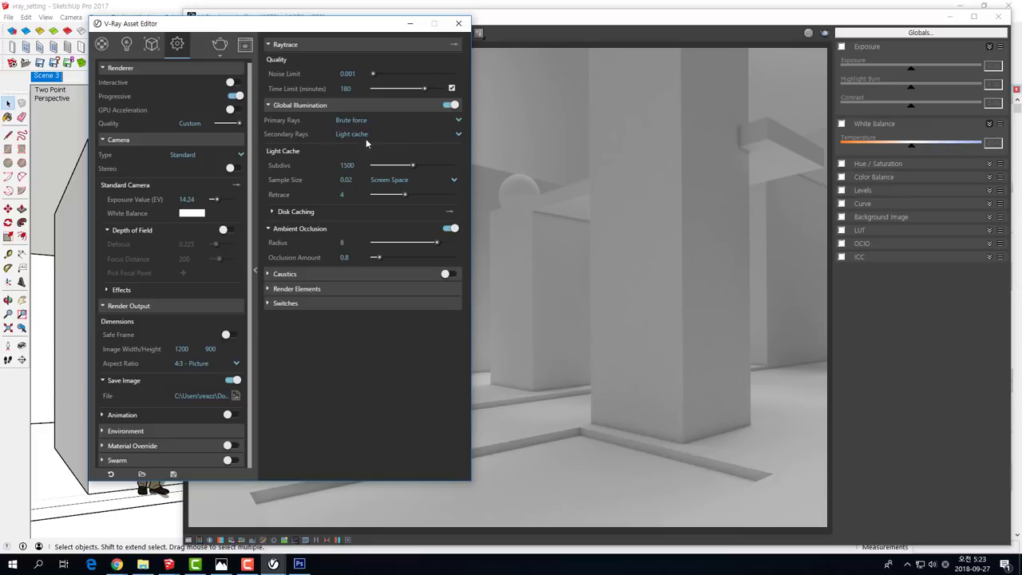
pyautogui.click(353, 372)
# Expand the Render Elements section, showing its empty list.
pyautogui.click(256, 272)
pyautogui.click(256, 272)
pyautogui.click(296, 383)
pyautogui.click(267, 290)
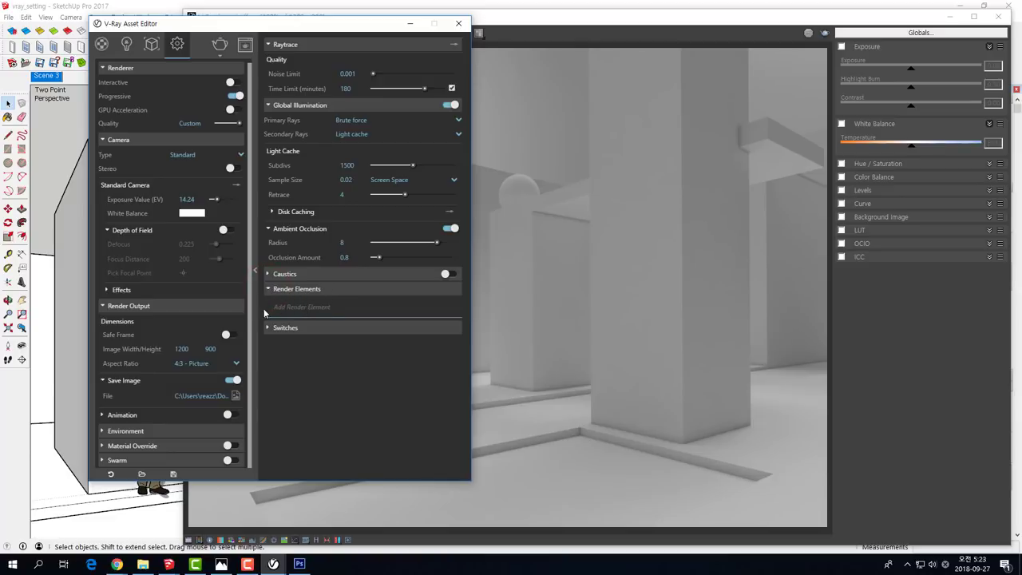
# Scroll through the list of available render element types.
pyautogui.click(296, 306)
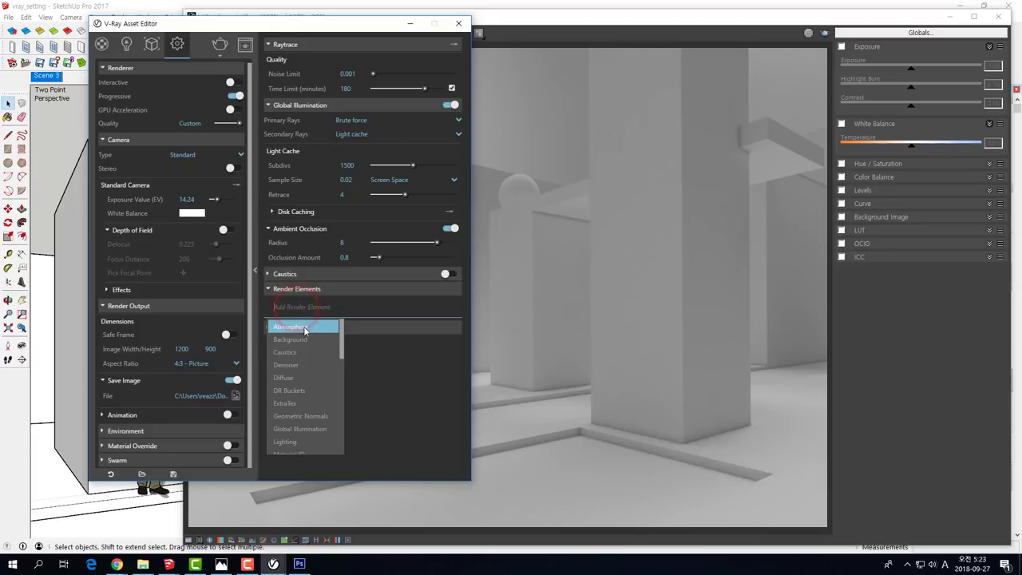
pyautogui.moveTo(341, 342)
pyautogui.mouseDown()
pyautogui.moveTo(342, 449)
pyautogui.moveTo(329, 328)
pyautogui.mouseUp()
pyautogui.scroll(-2, 302, 390)
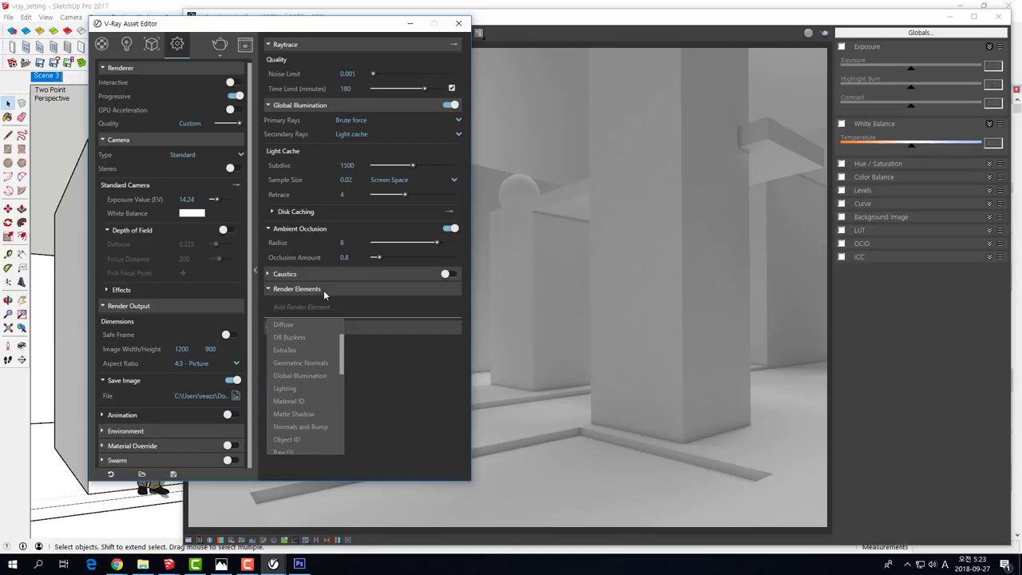
pyautogui.scroll(-2, 297, 379)
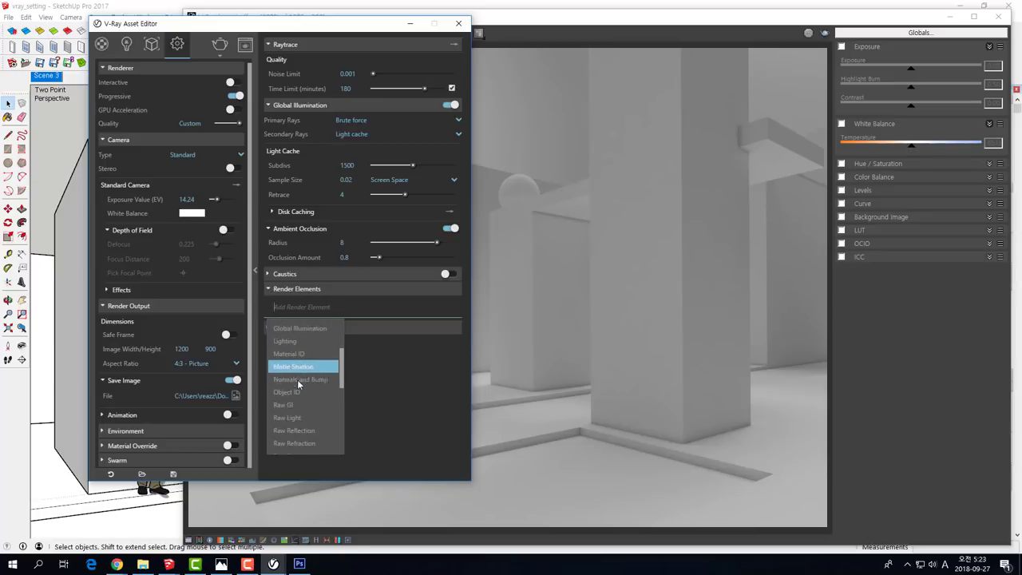
pyautogui.scroll(-2, 297, 382)
pyautogui.scroll(-3, 296, 385)
pyautogui.scroll(-2, 296, 390)
pyautogui.scroll(-2, 293, 391)
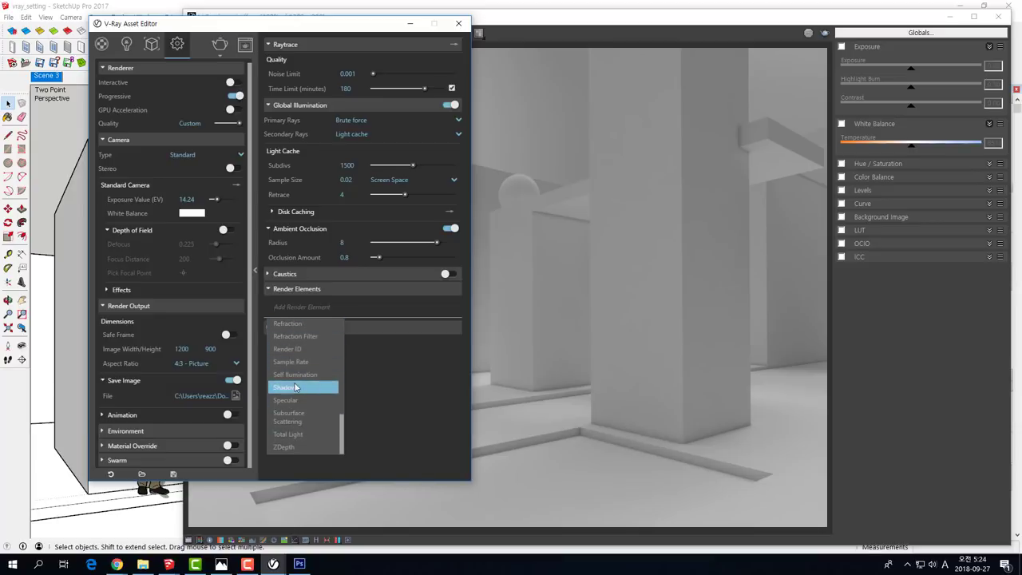
pyautogui.scroll(5, 287, 377)
pyautogui.scroll(-1, 291, 388)
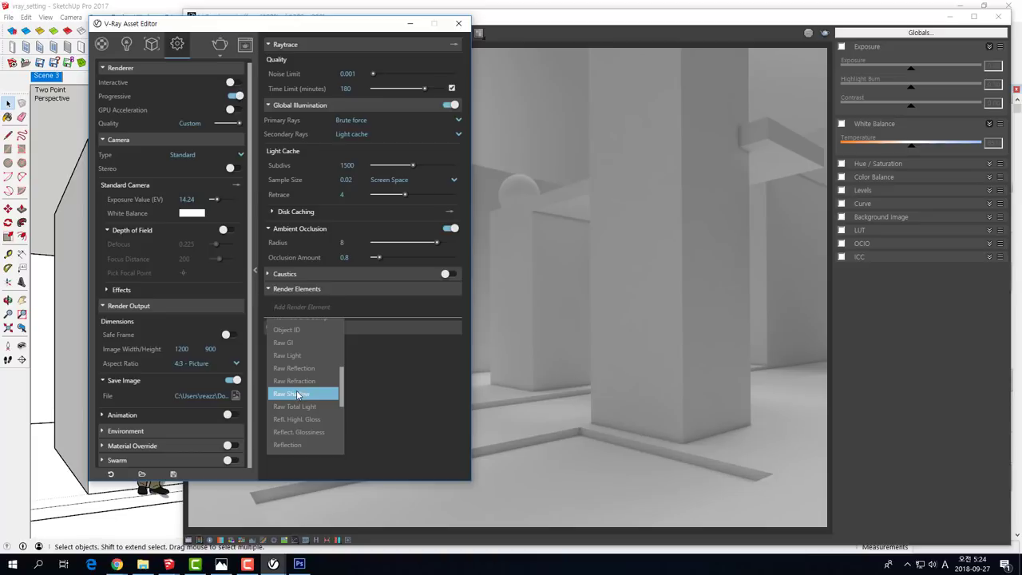
pyautogui.scroll(-3, 311, 427)
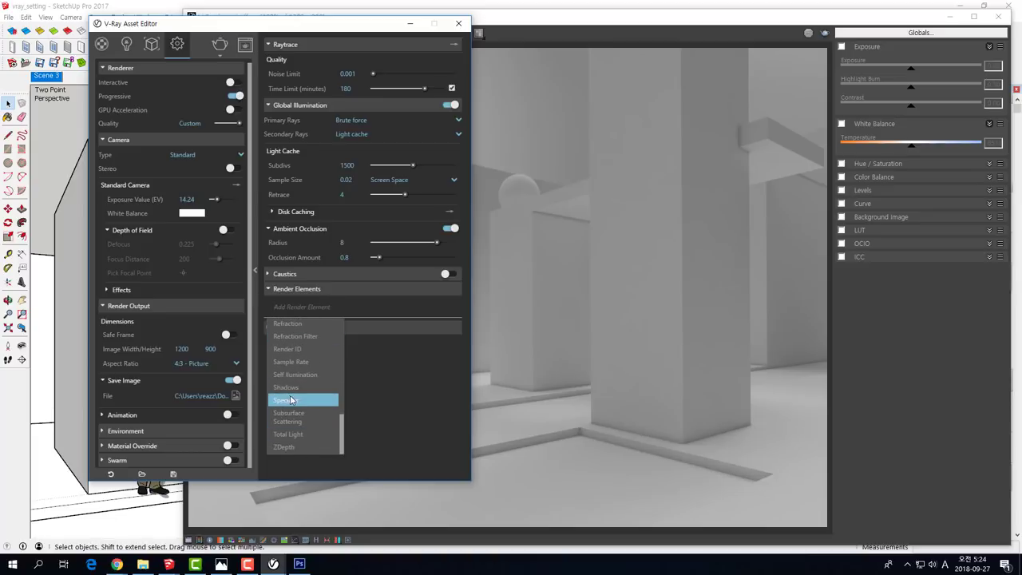
pyautogui.scroll(2, 303, 395)
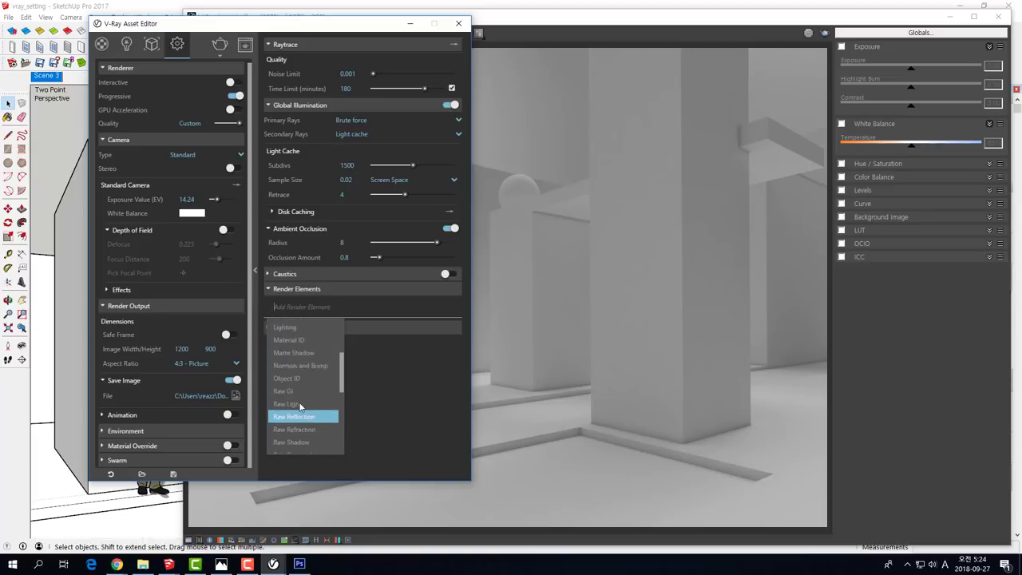
pyautogui.scroll(2, 309, 403)
pyautogui.scroll(2, 313, 410)
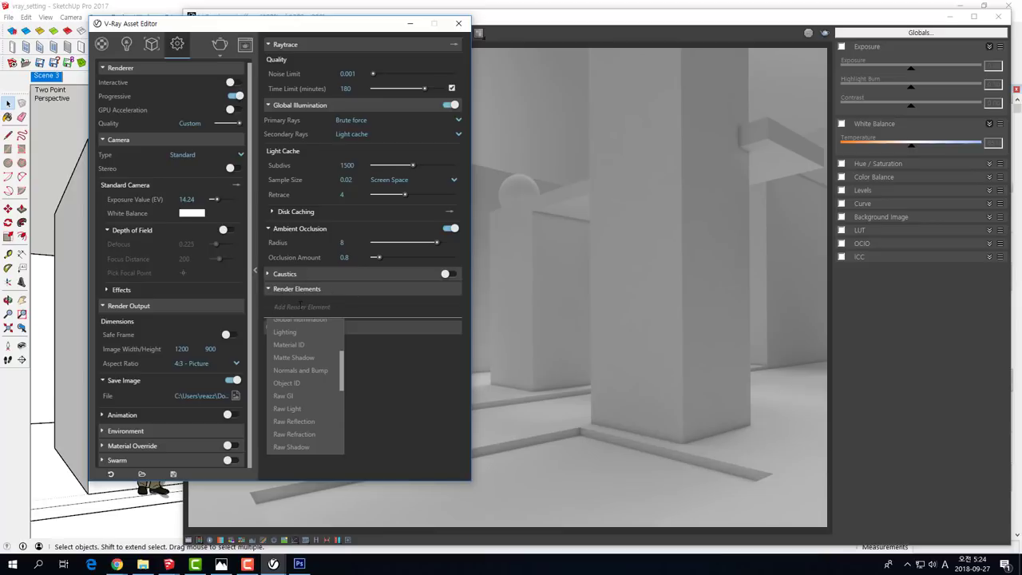
# Close the render element list without adding any, and collapse Render Elements.
pyautogui.click(300, 304)
pyautogui.click(269, 290)
pyautogui.click(337, 411)
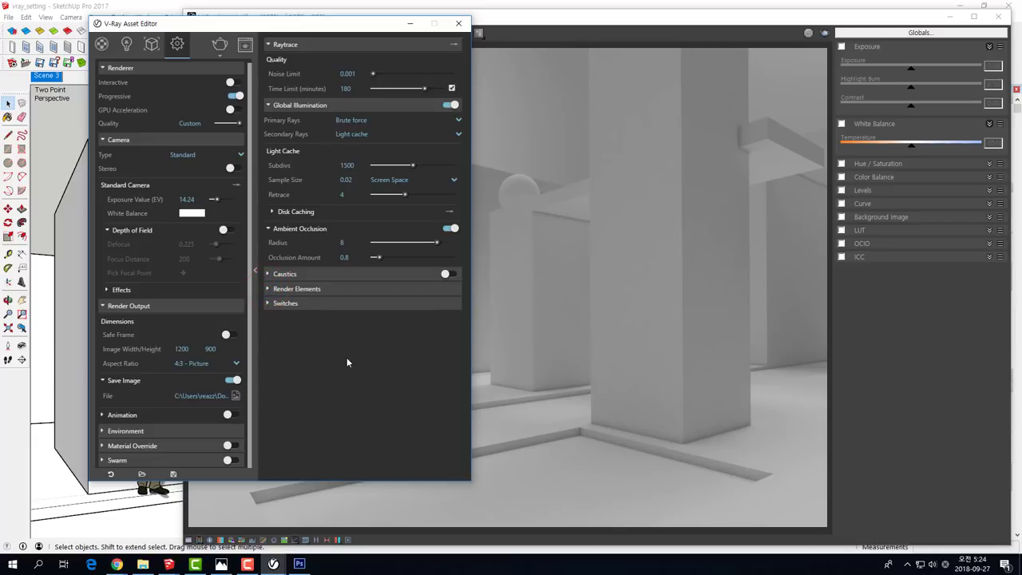
# Inspect the Material Override and geometry/light Switches options unchanged, then close the V-Ray Asset Editor.
pyautogui.click(102, 445)
pyautogui.scroll(-1, 145, 444)
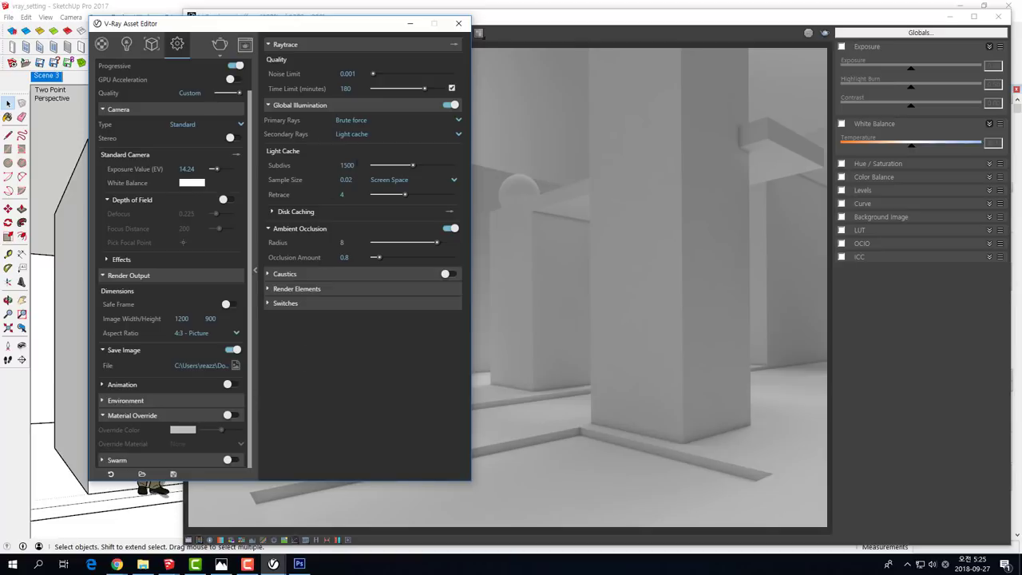
pyautogui.click(268, 303)
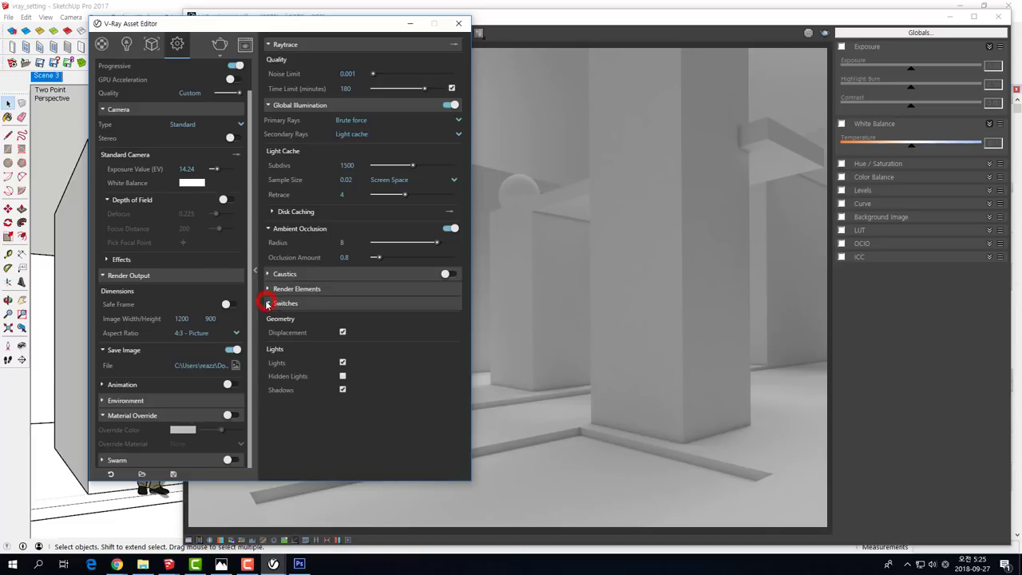
pyautogui.click(267, 303)
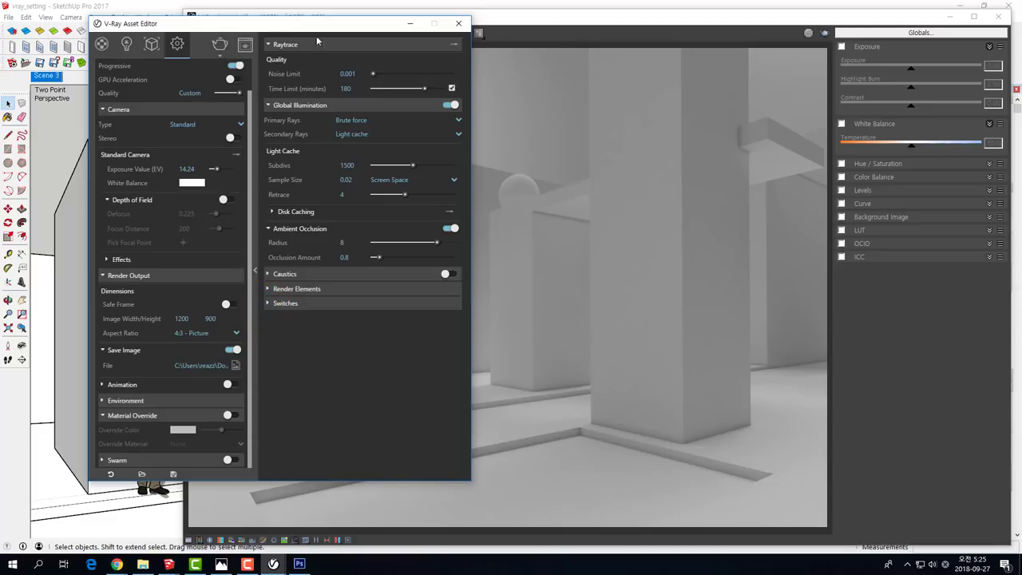
pyautogui.click(465, 27)
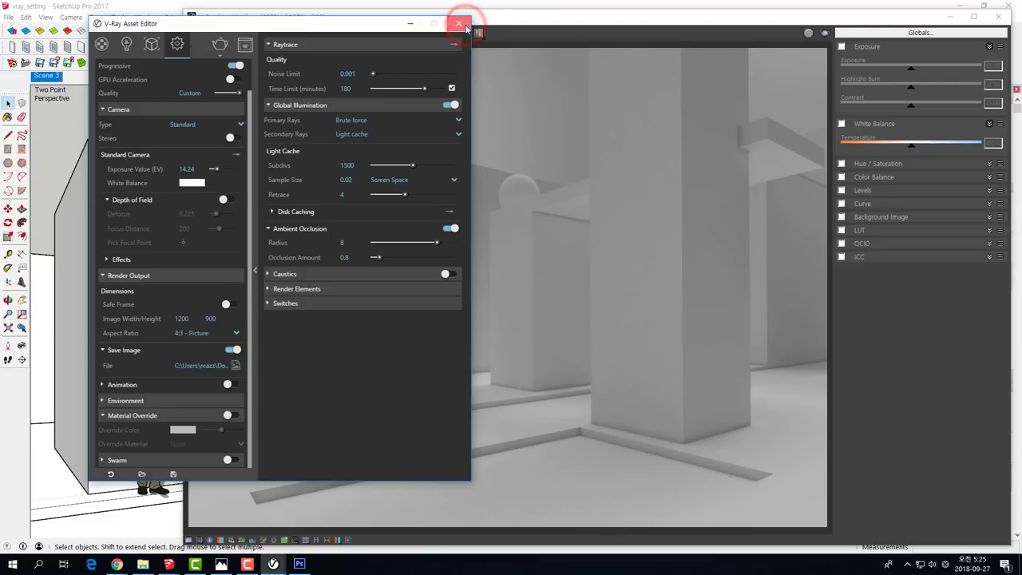